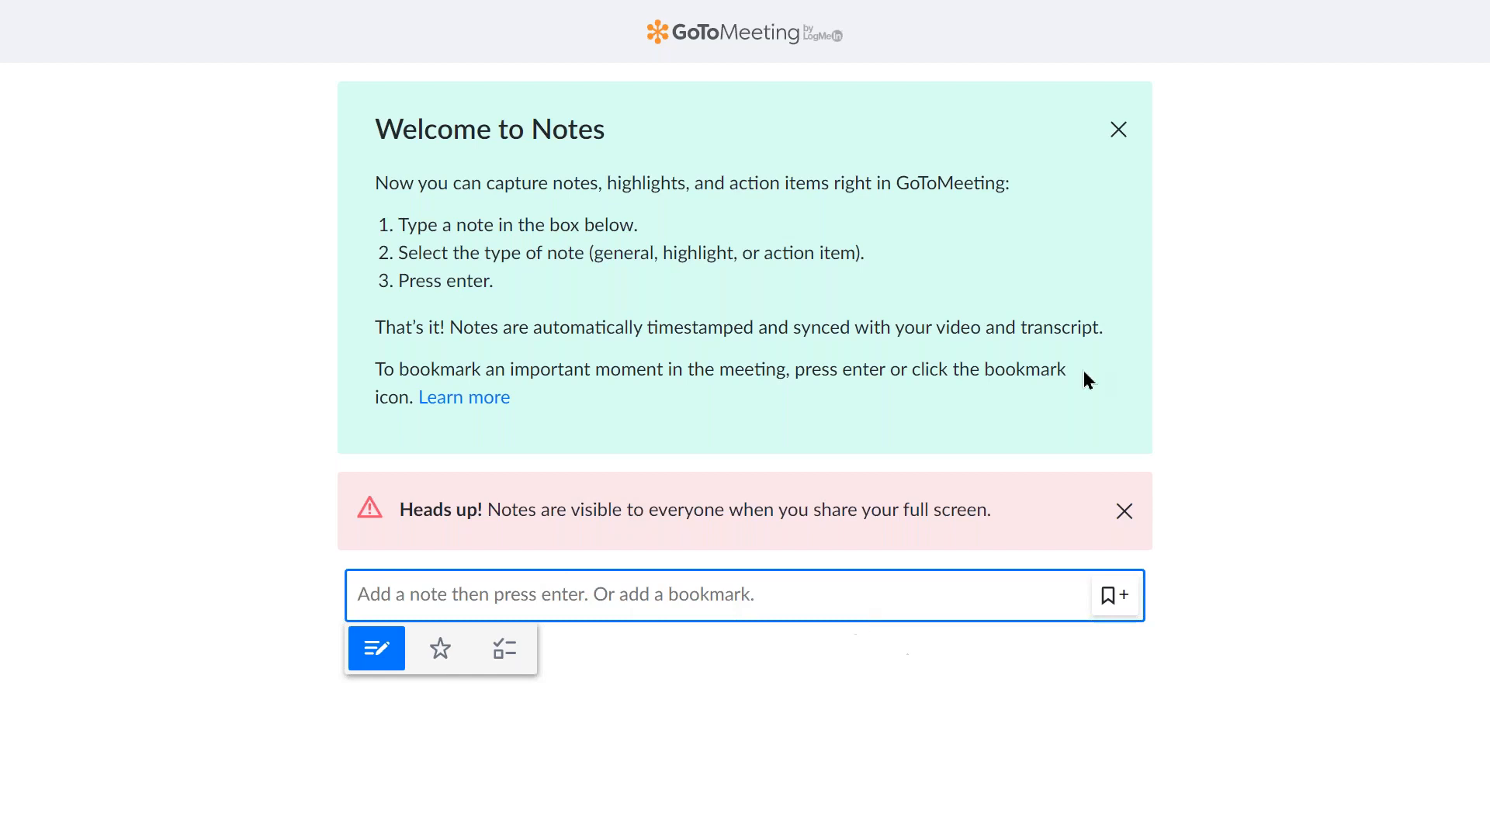
- Dismiss the Welcome to Notes message and switch to Power BI Desktop
click(1118, 130)
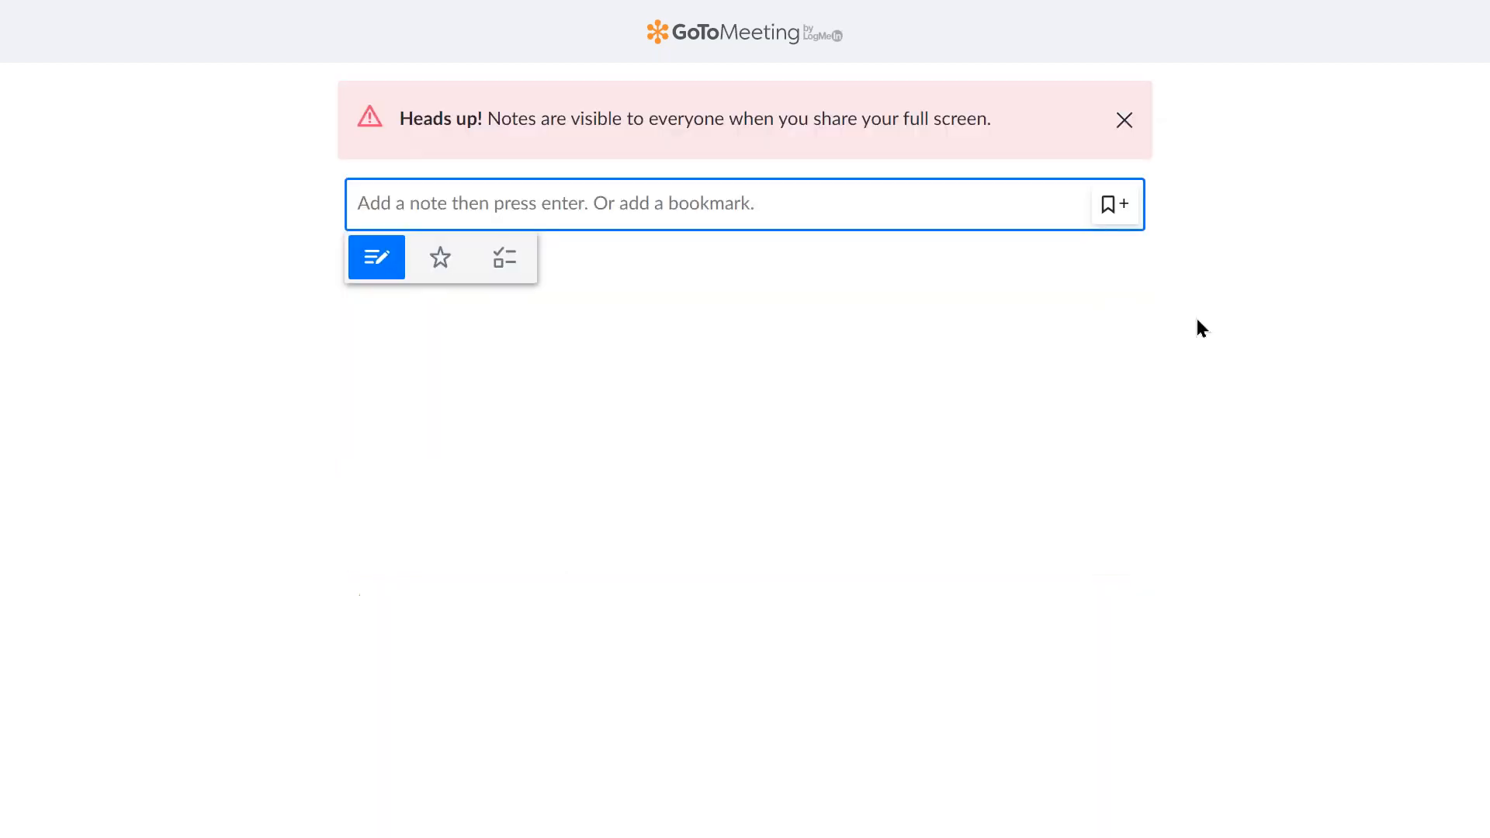
key(alt+Tab)
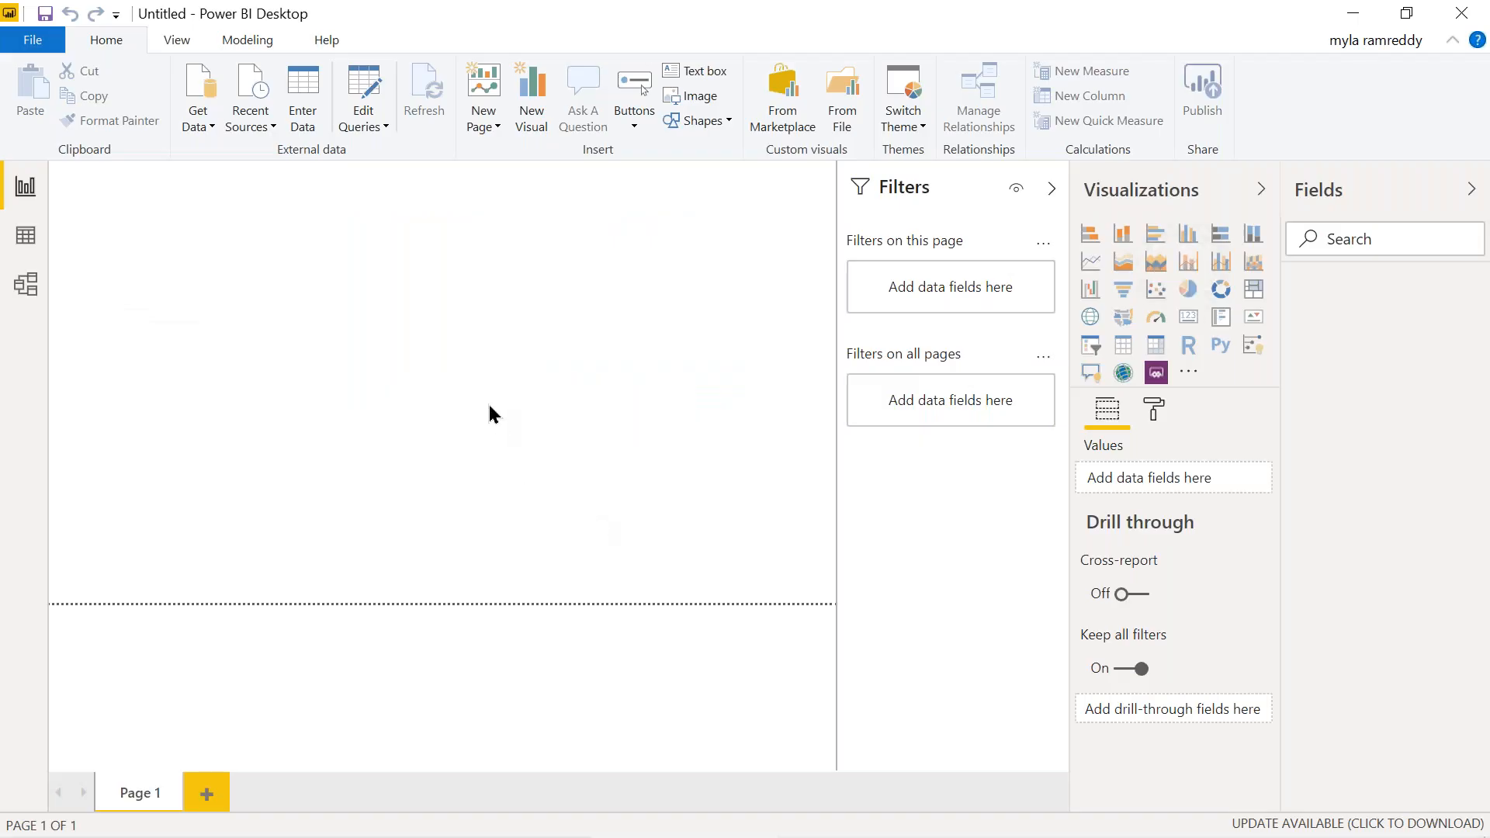
- Open the existing report Lab 3 - Starting.pbix from the Lab3 folder
click(33, 52)
click(96, 135)
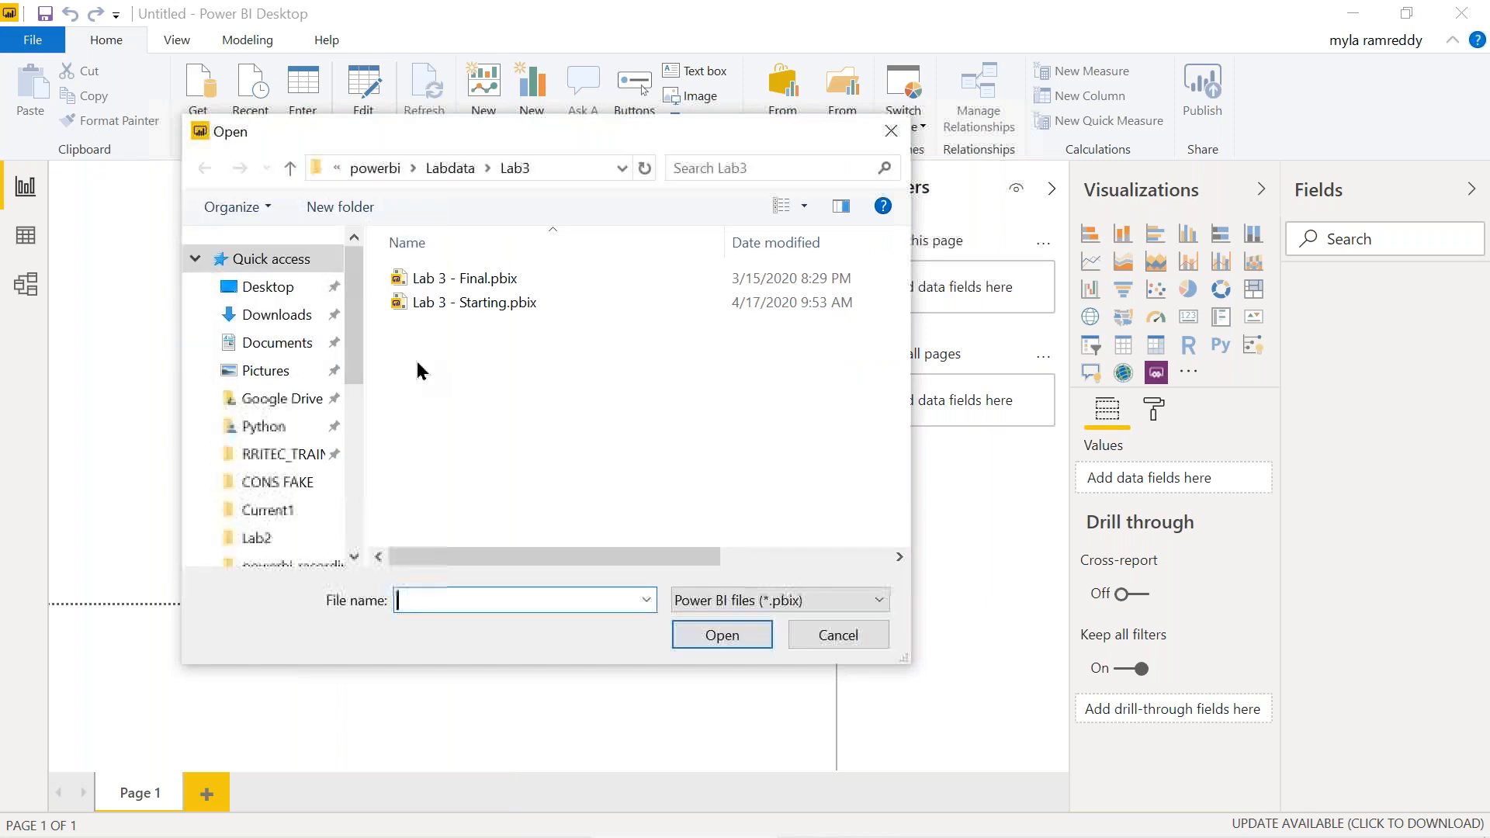
click(467, 304)
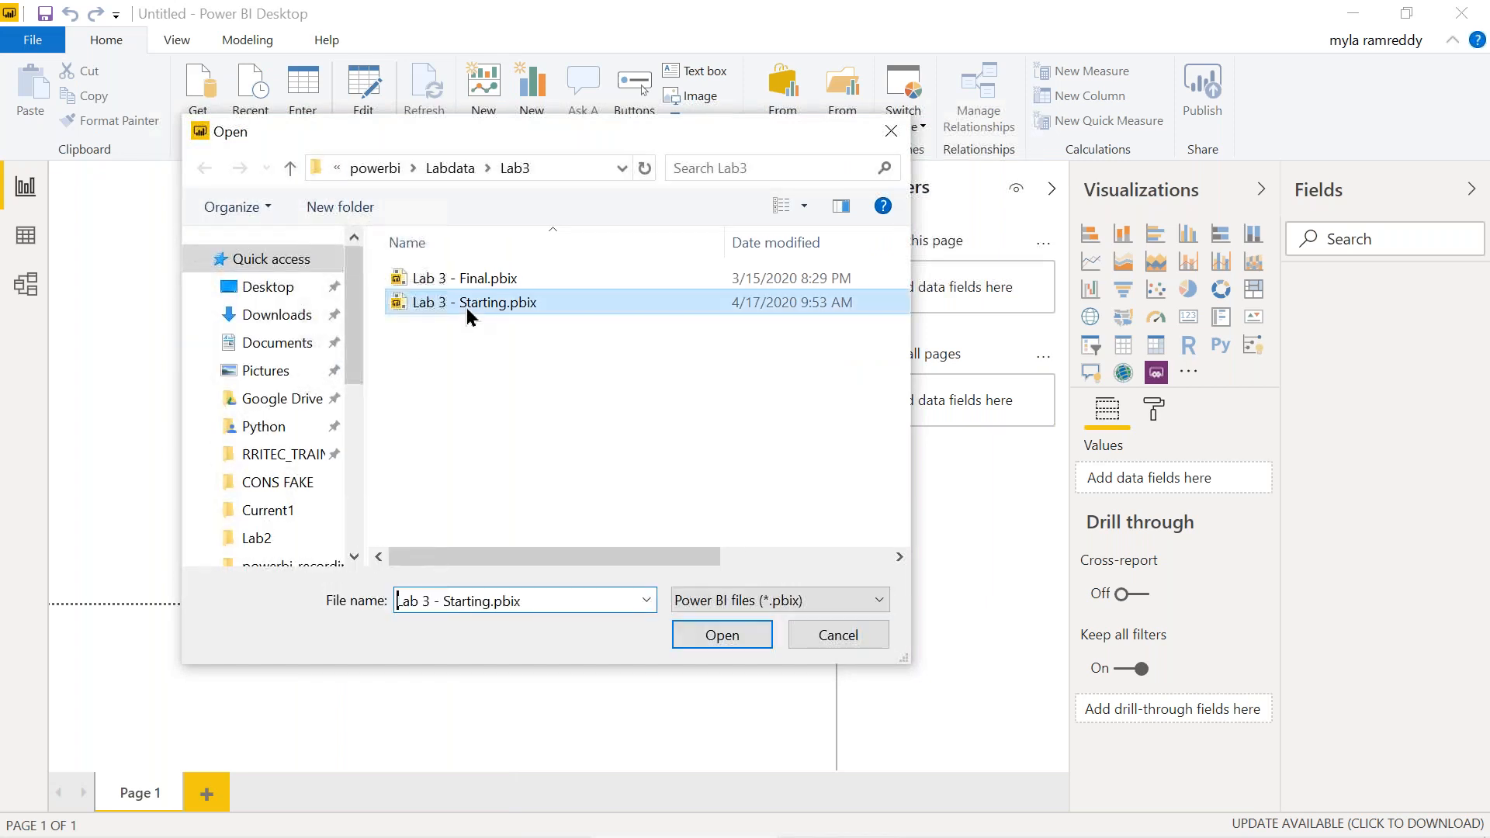
click(700, 638)
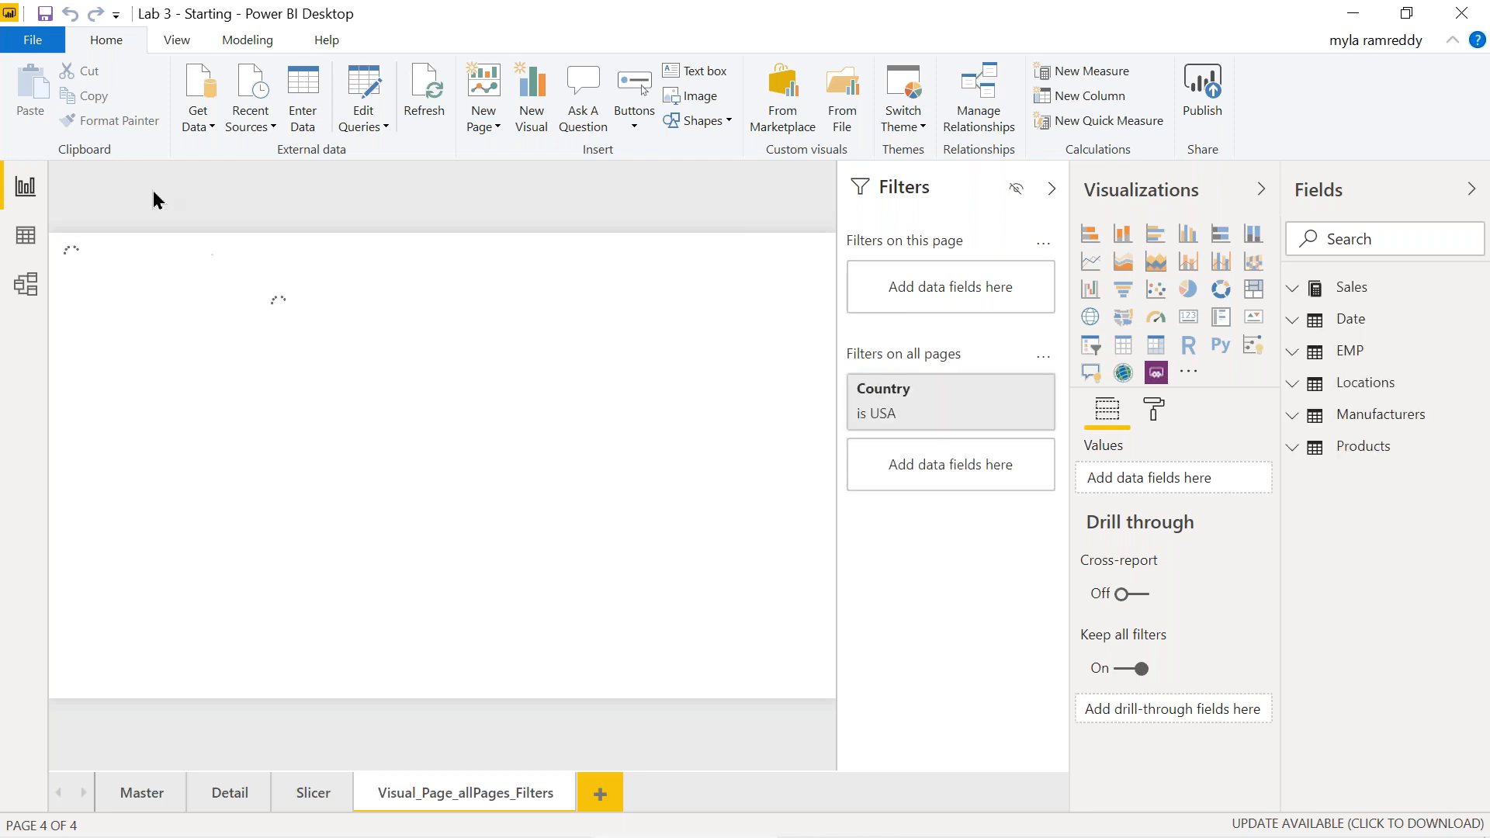
- Save a copy of the report as Lab 3 - Starting.pbix in the Desktop > rritec > powerbi folder
click(31, 48)
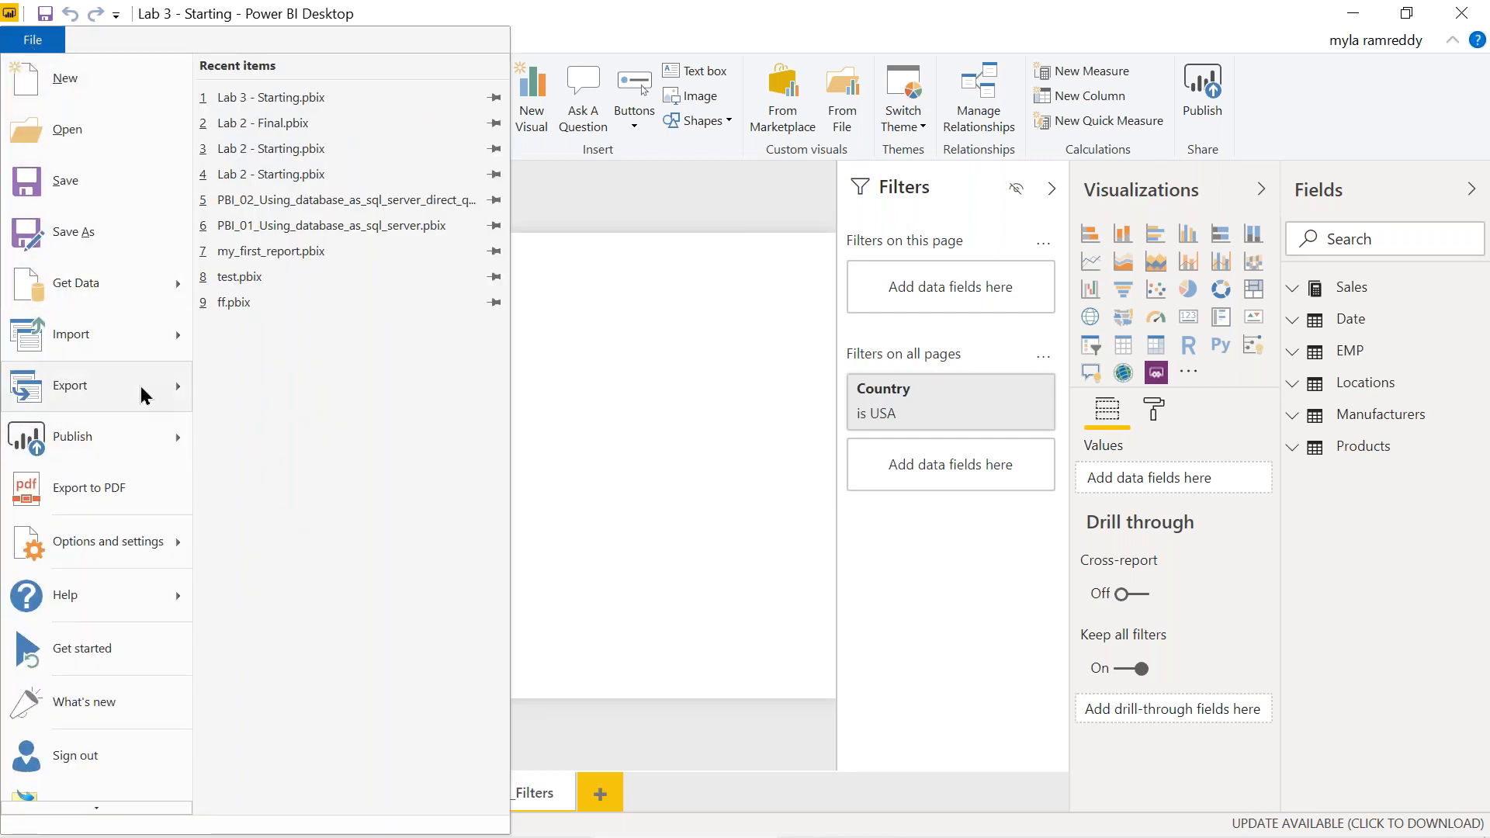
key(Escape)
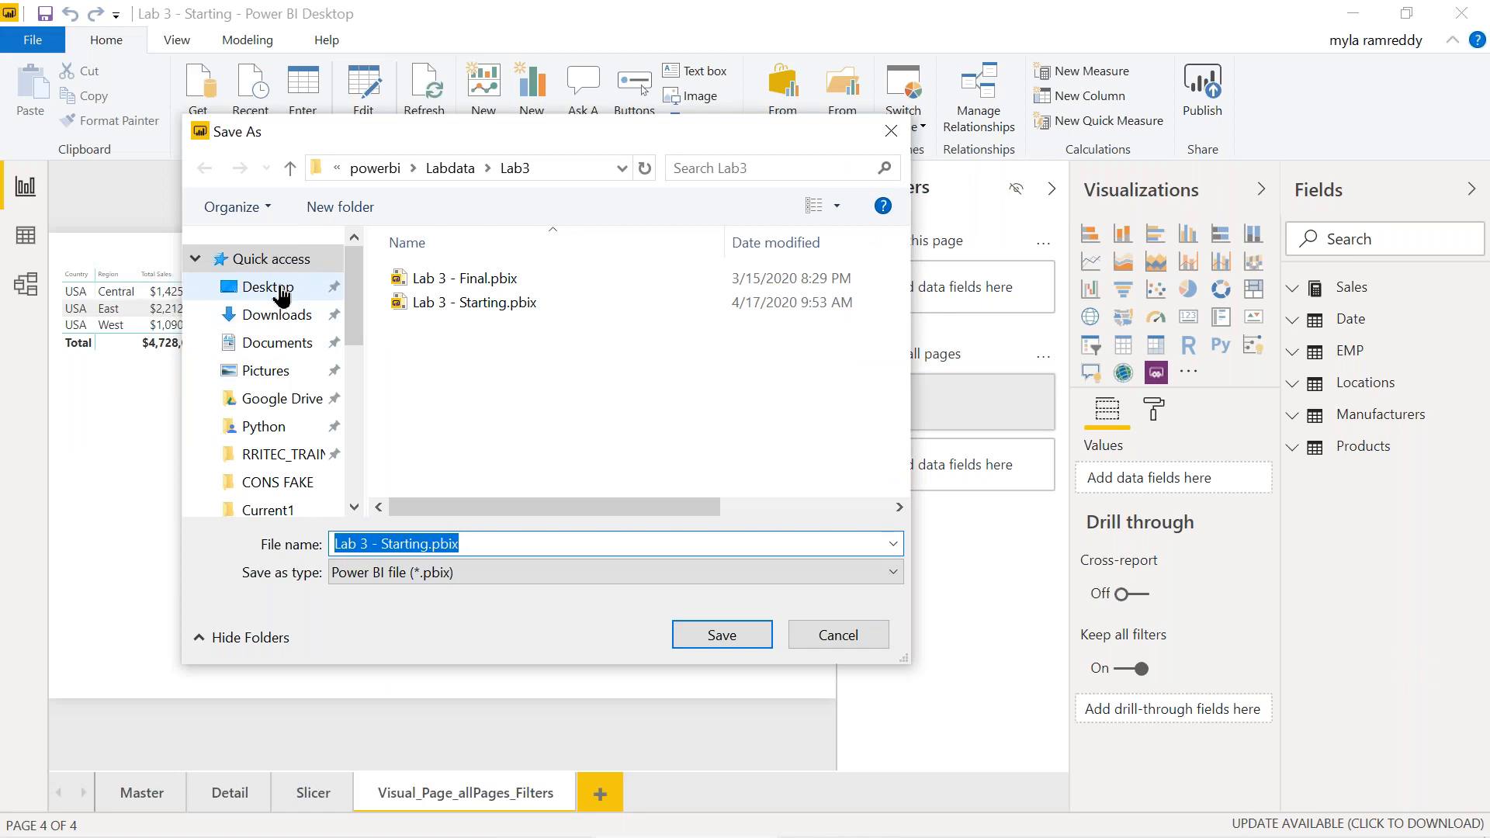
click(280, 292)
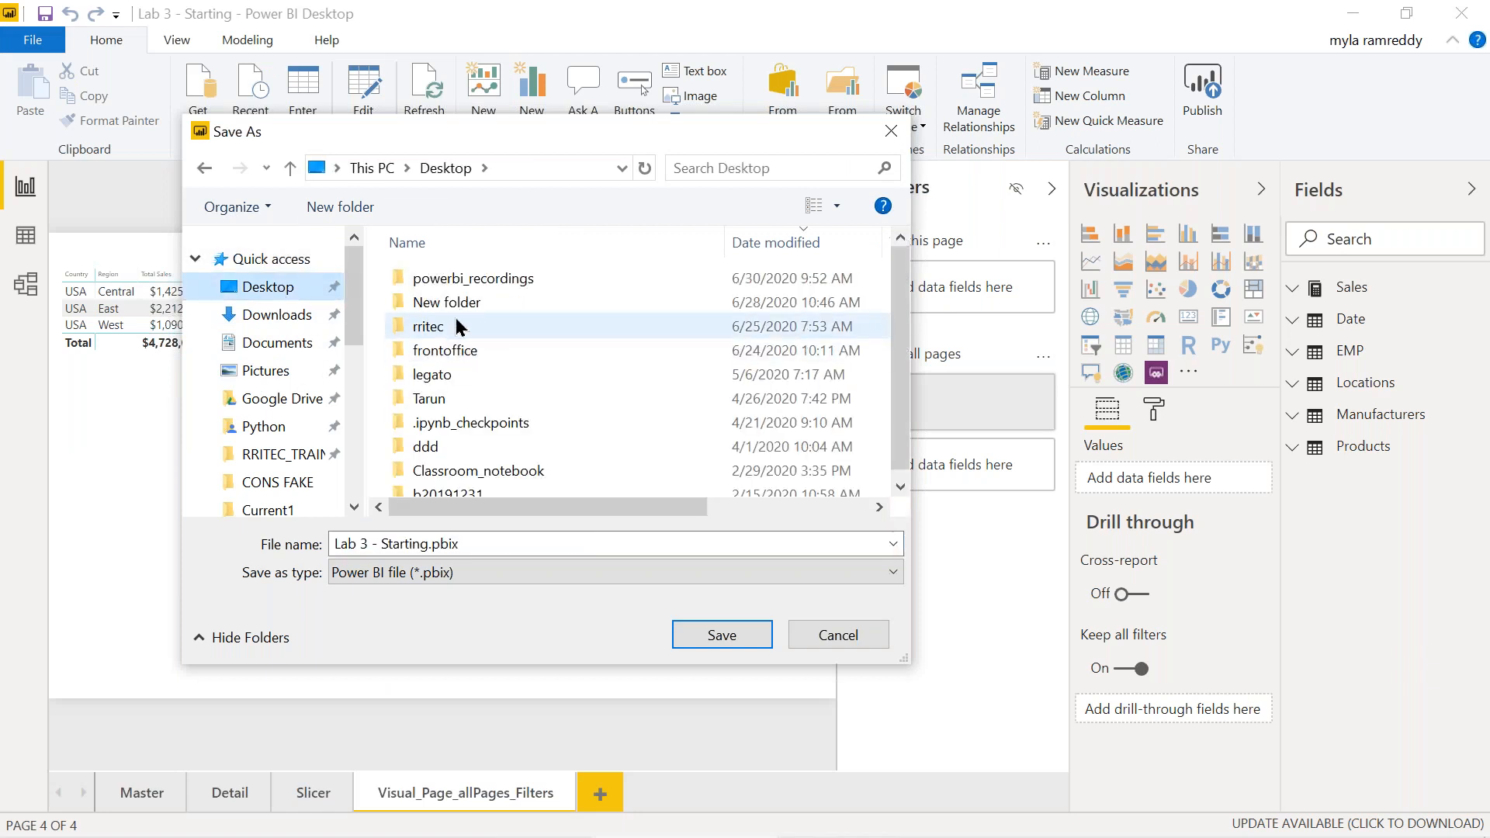
double_click(458, 326)
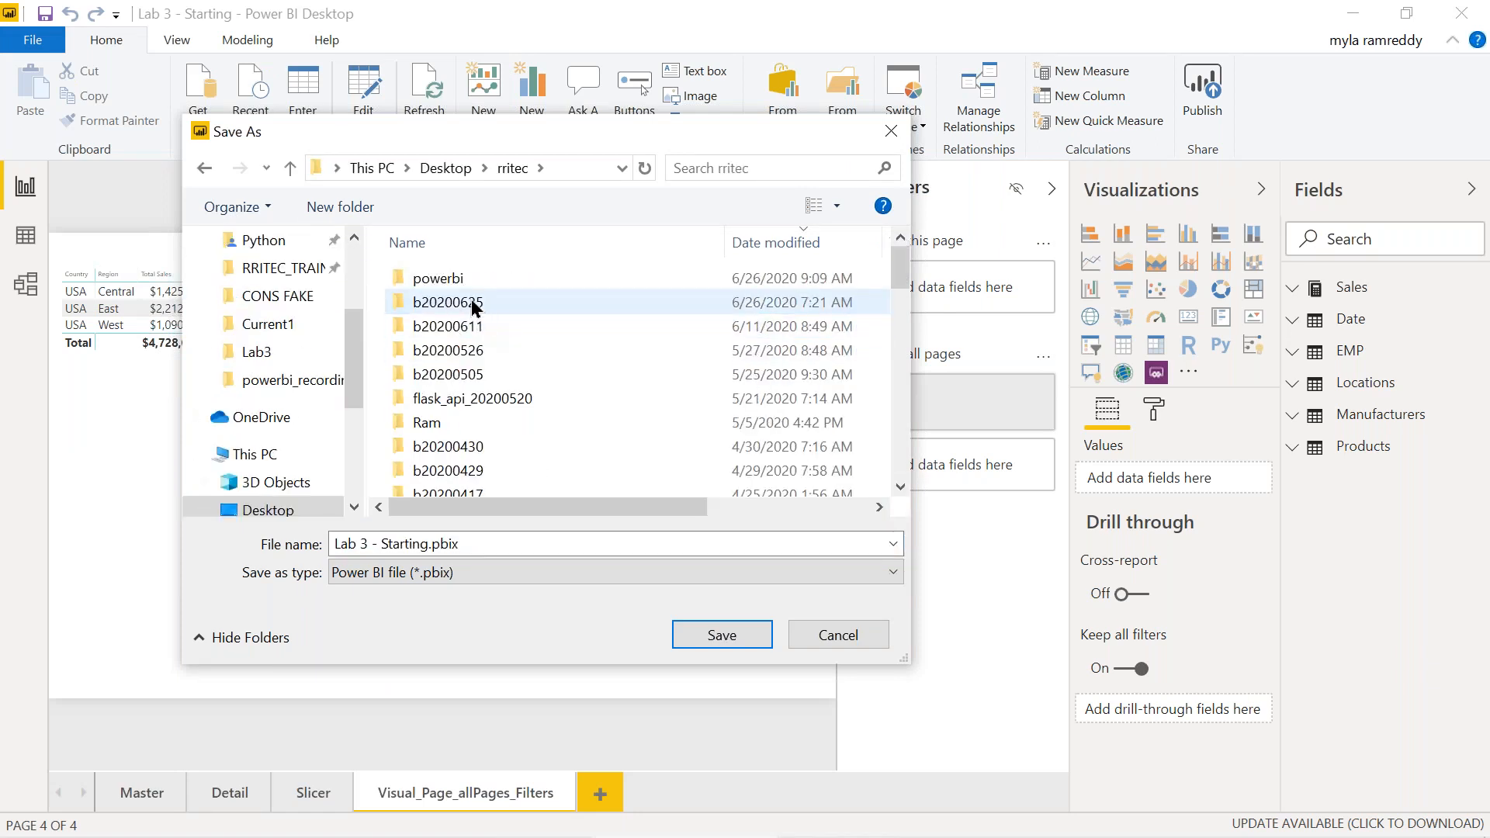
double_click(459, 281)
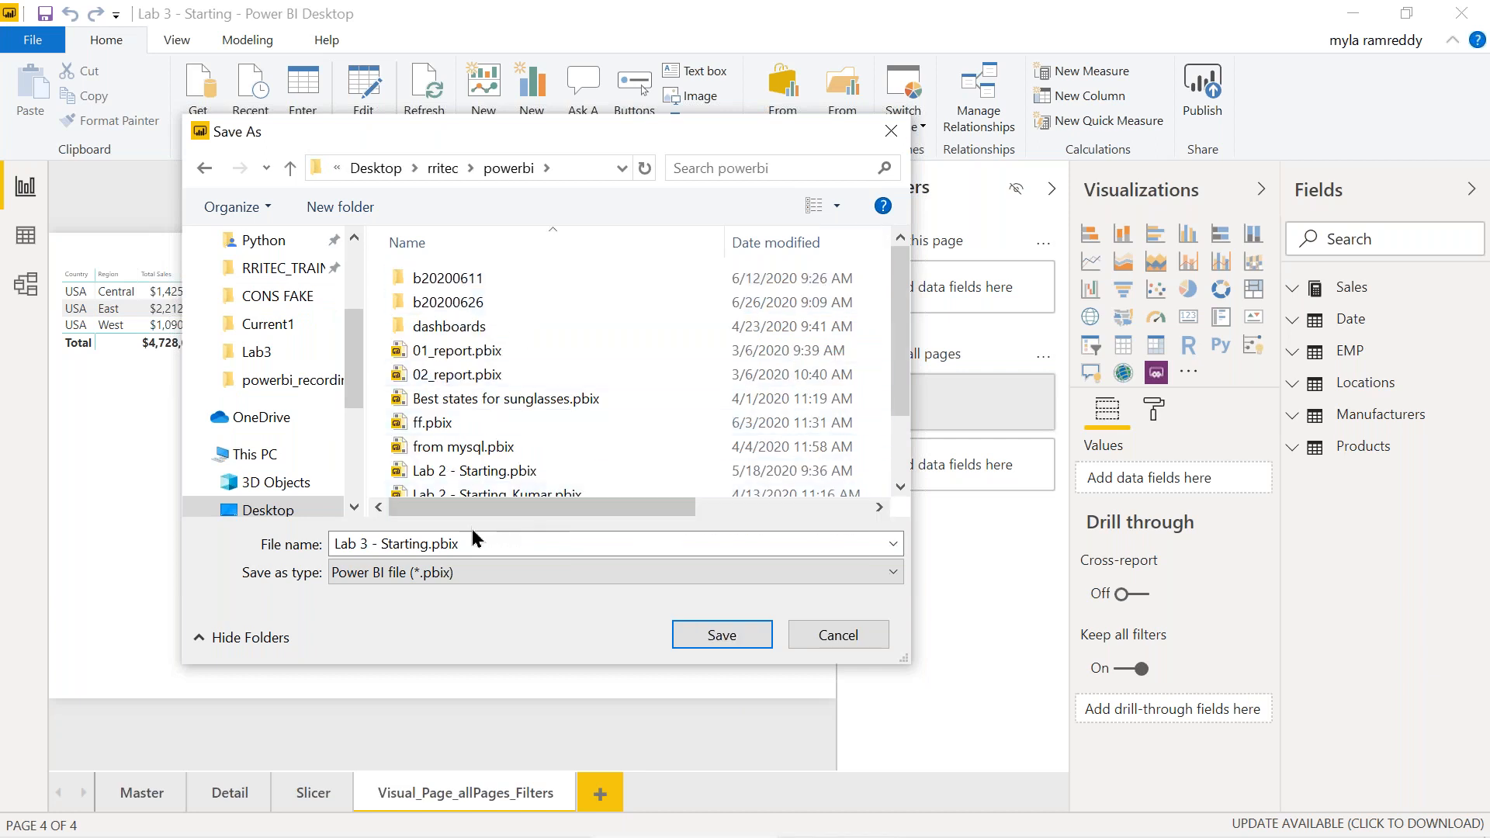
click(724, 635)
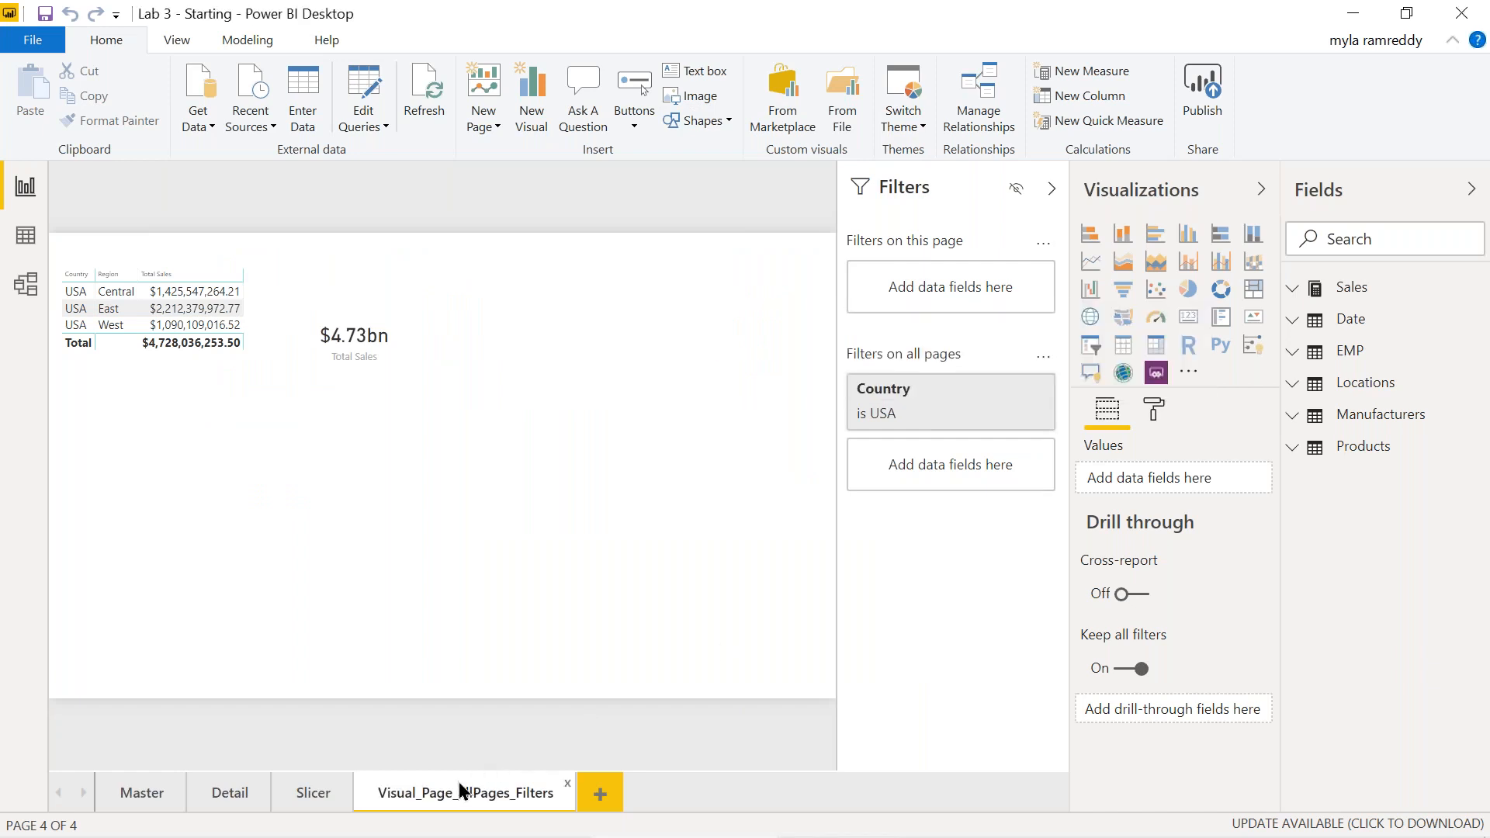
- Delete the report pages Visual_Page_allPages_Filters, Slicer and Detail
right_click(439, 801)
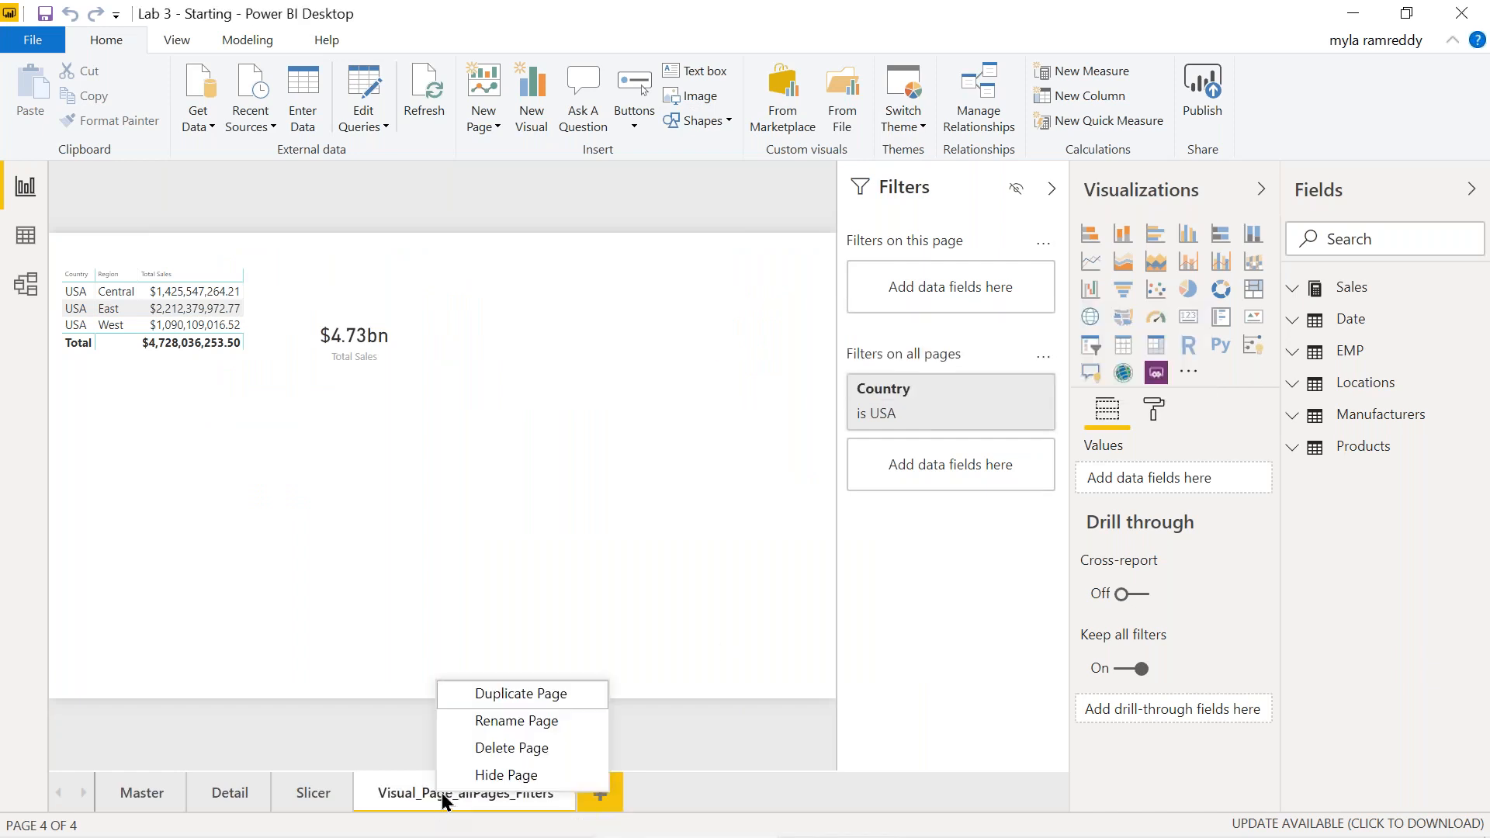
click(528, 748)
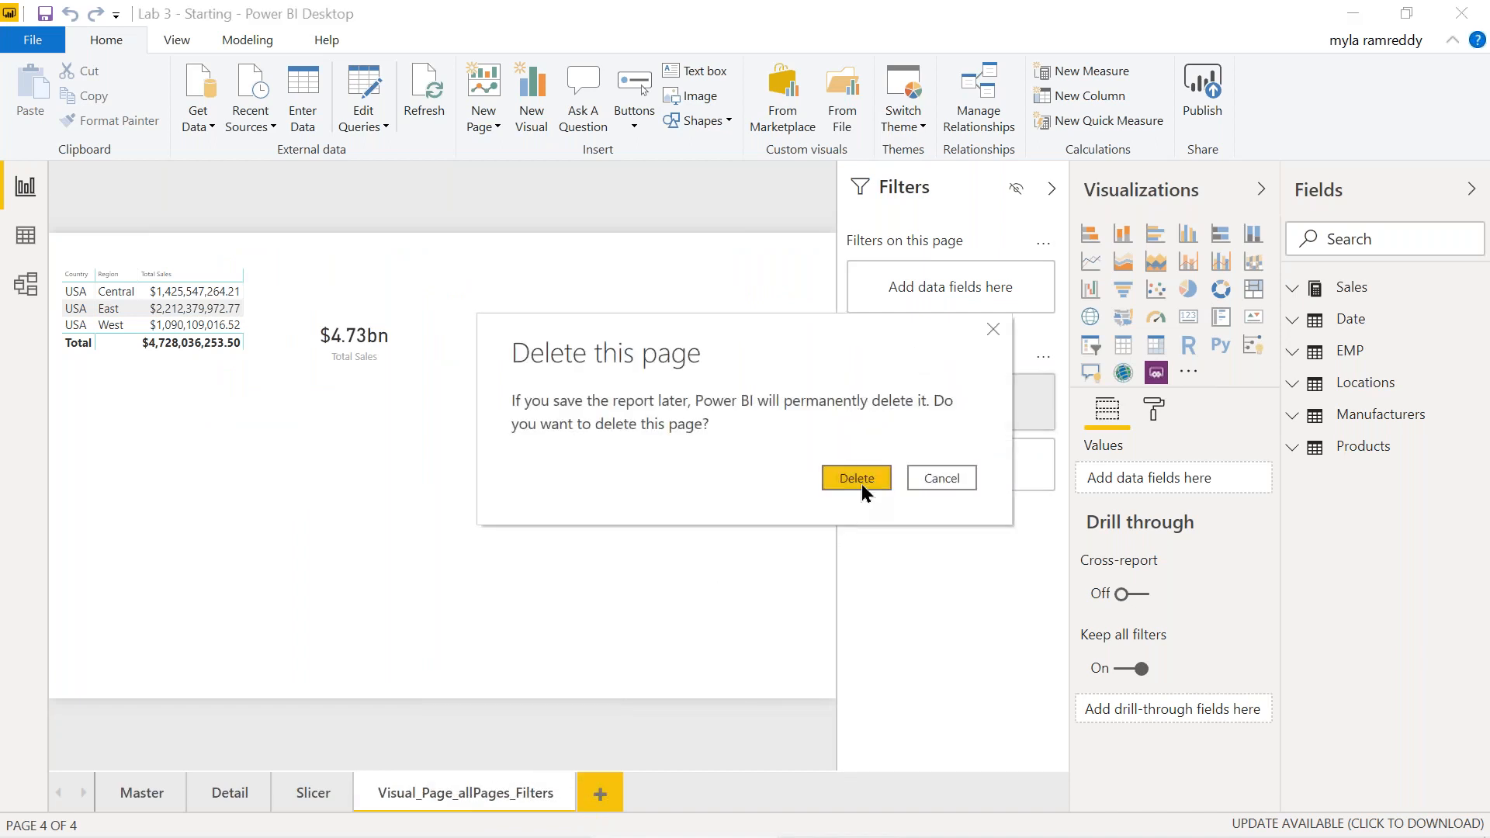
click(856, 478)
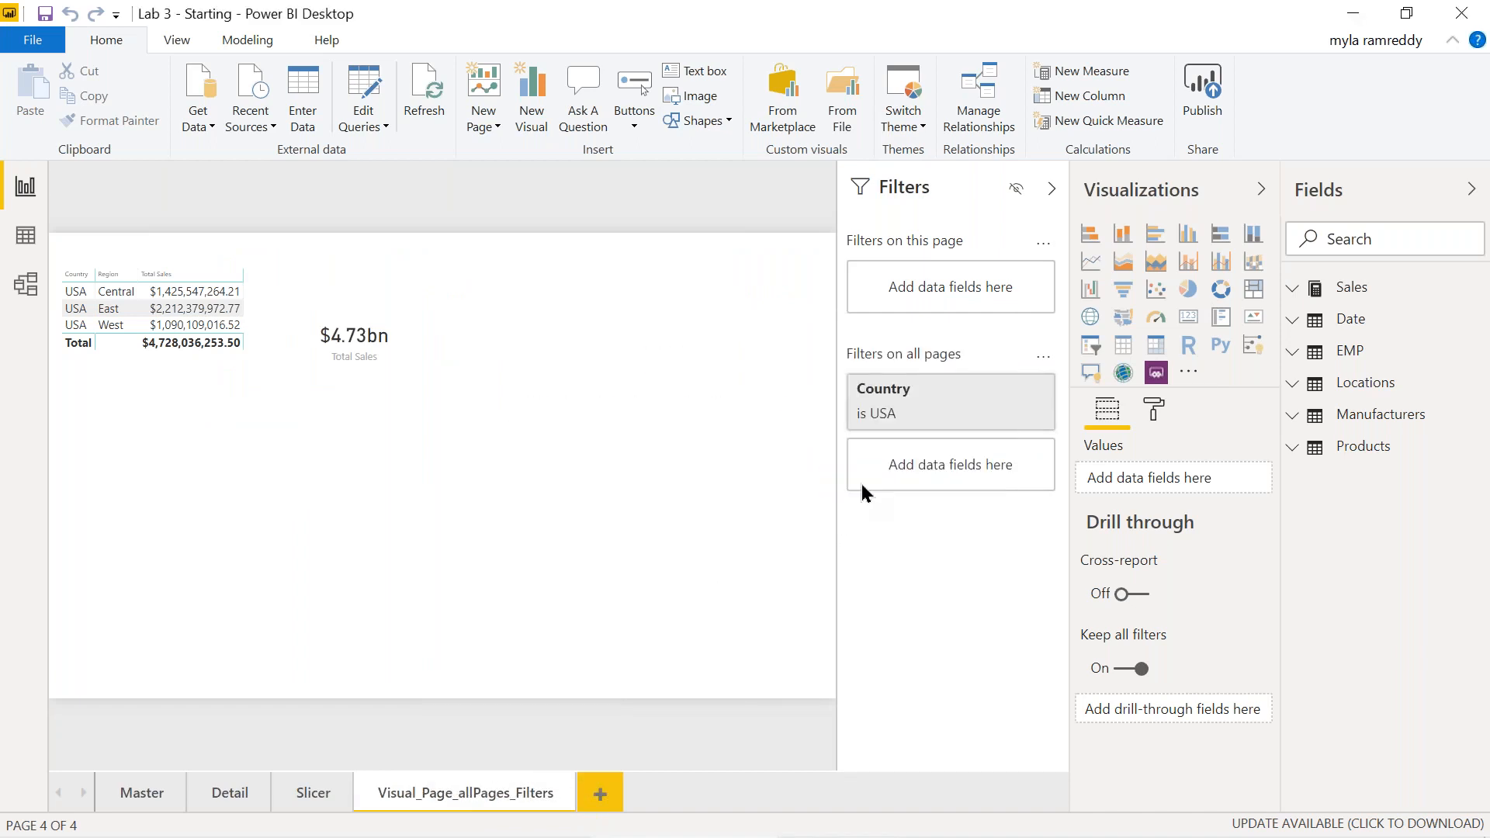
click(343, 786)
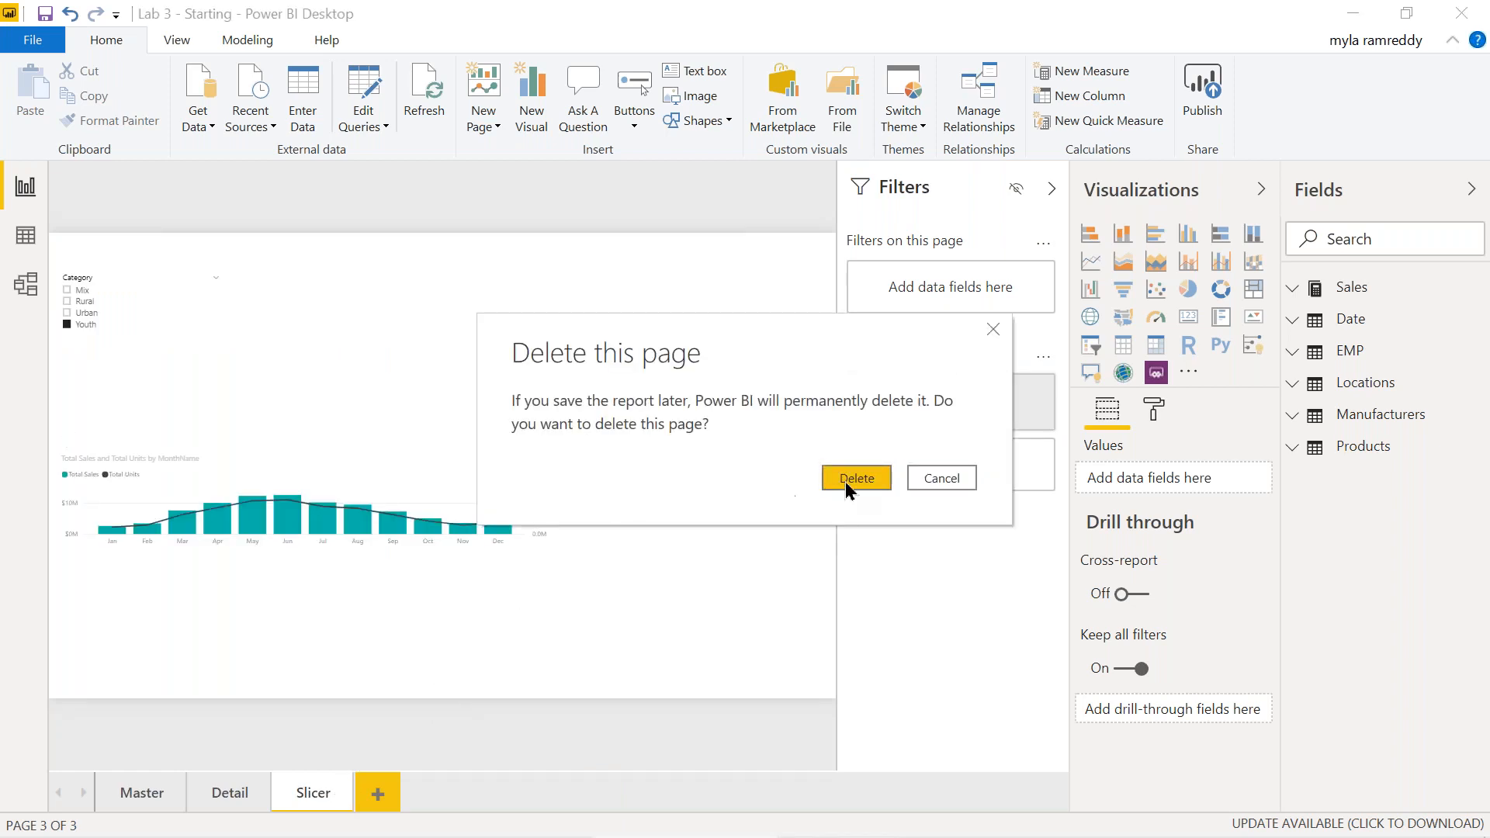
click(858, 481)
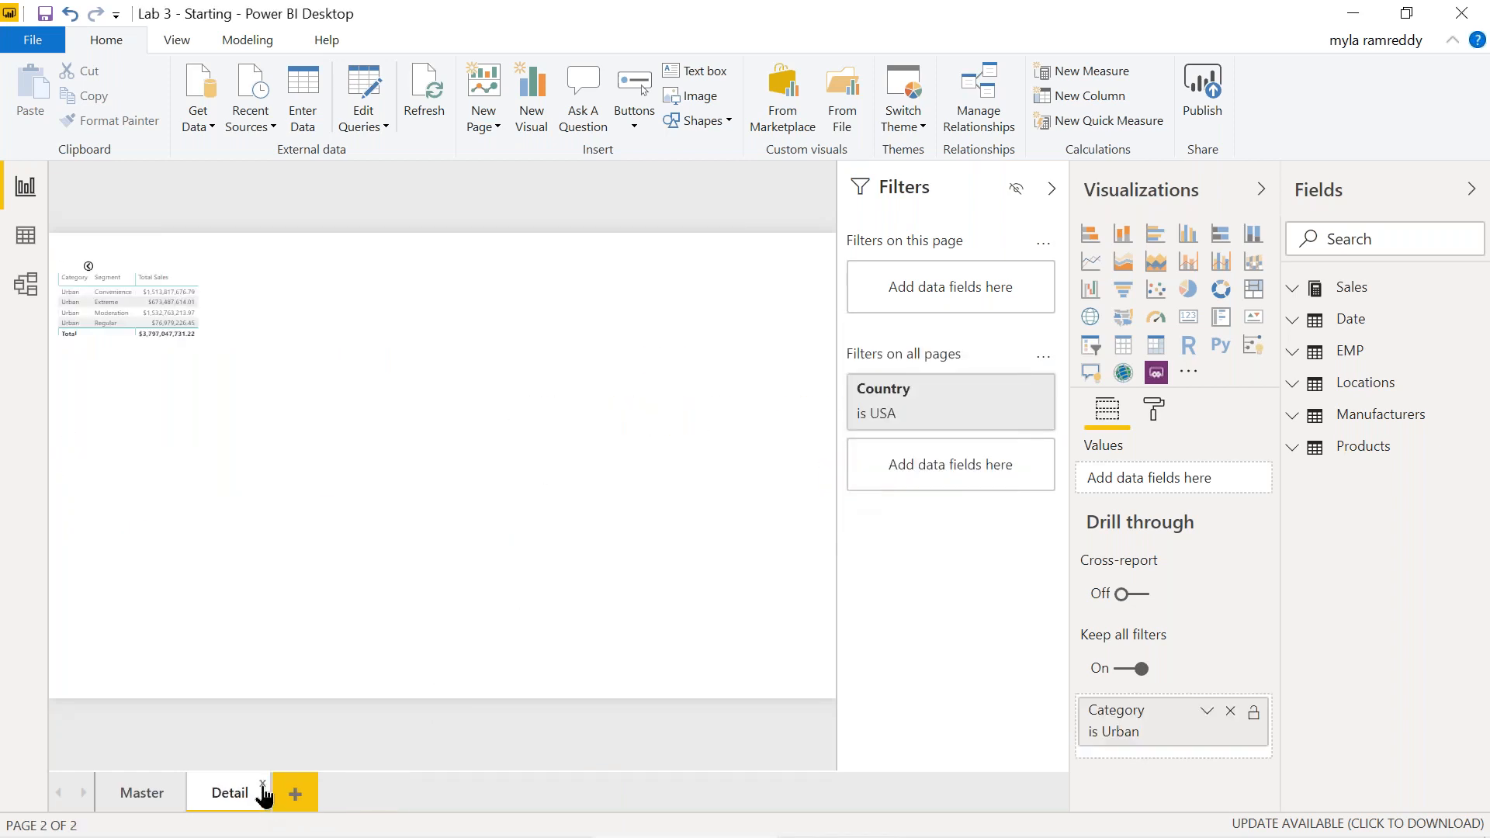
click(262, 784)
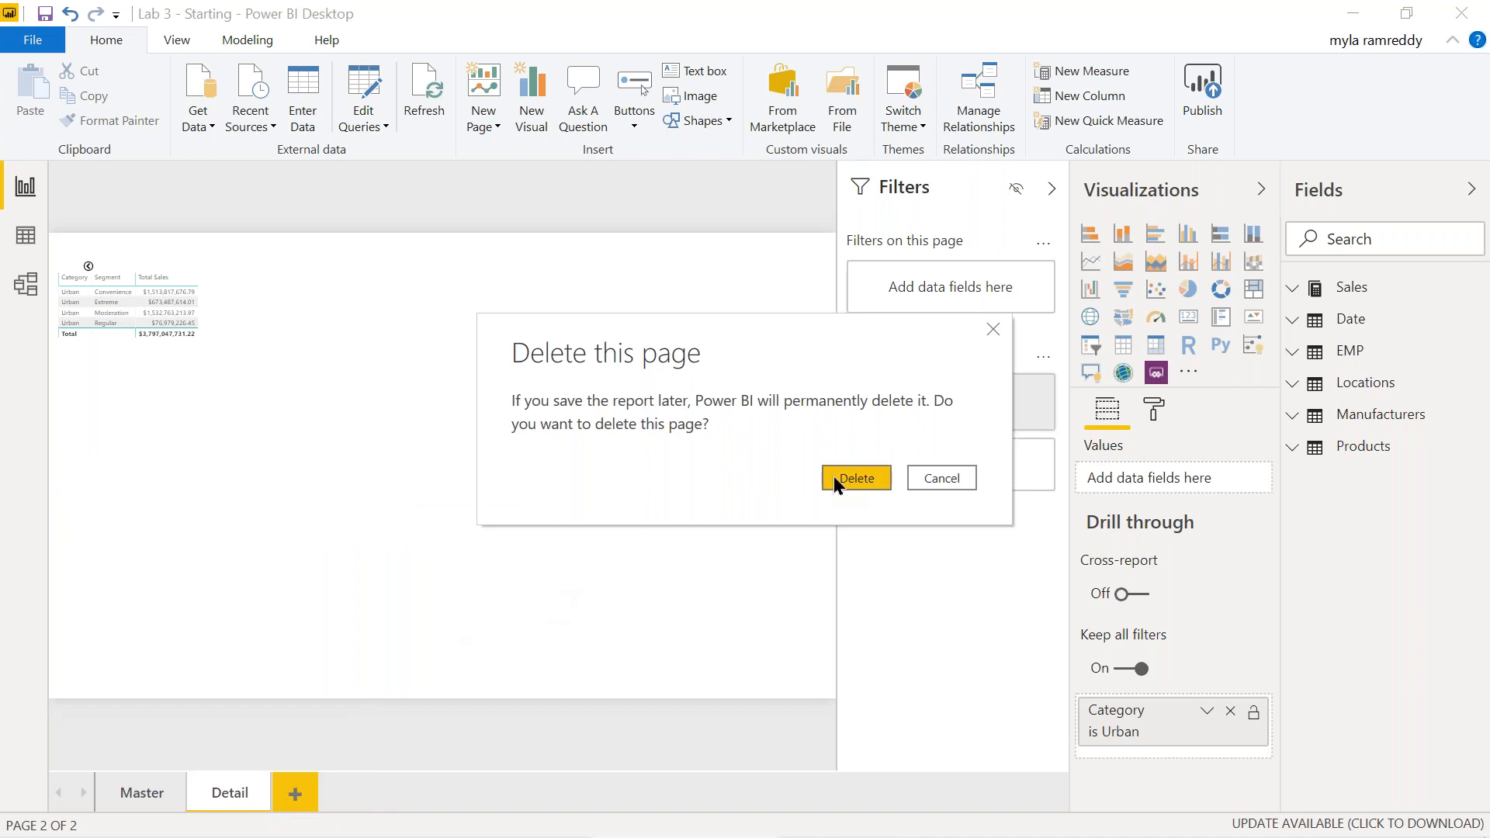
click(857, 479)
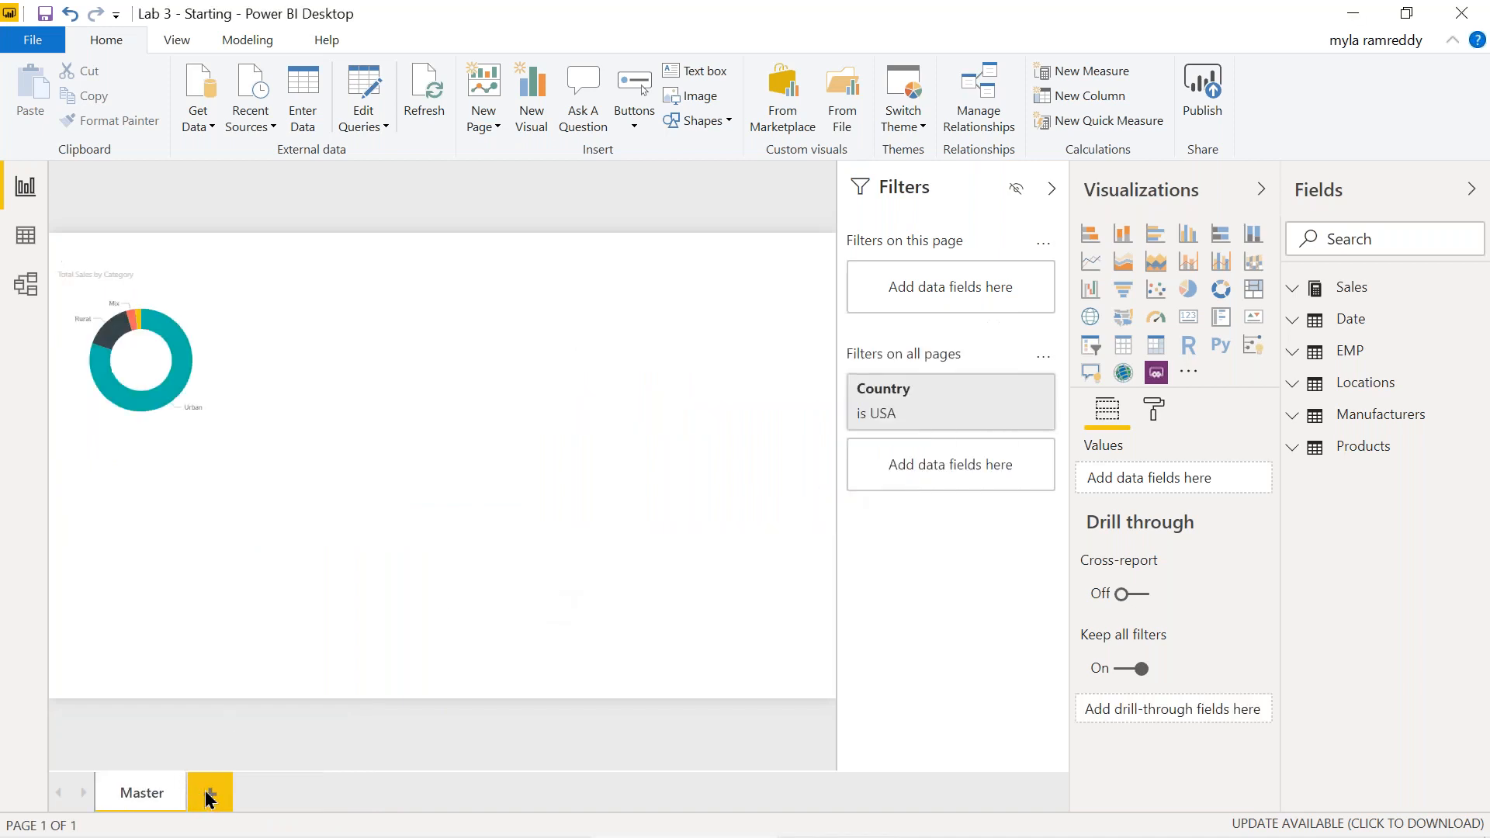
- Add a new blank report page and delete the Master page
click(211, 795)
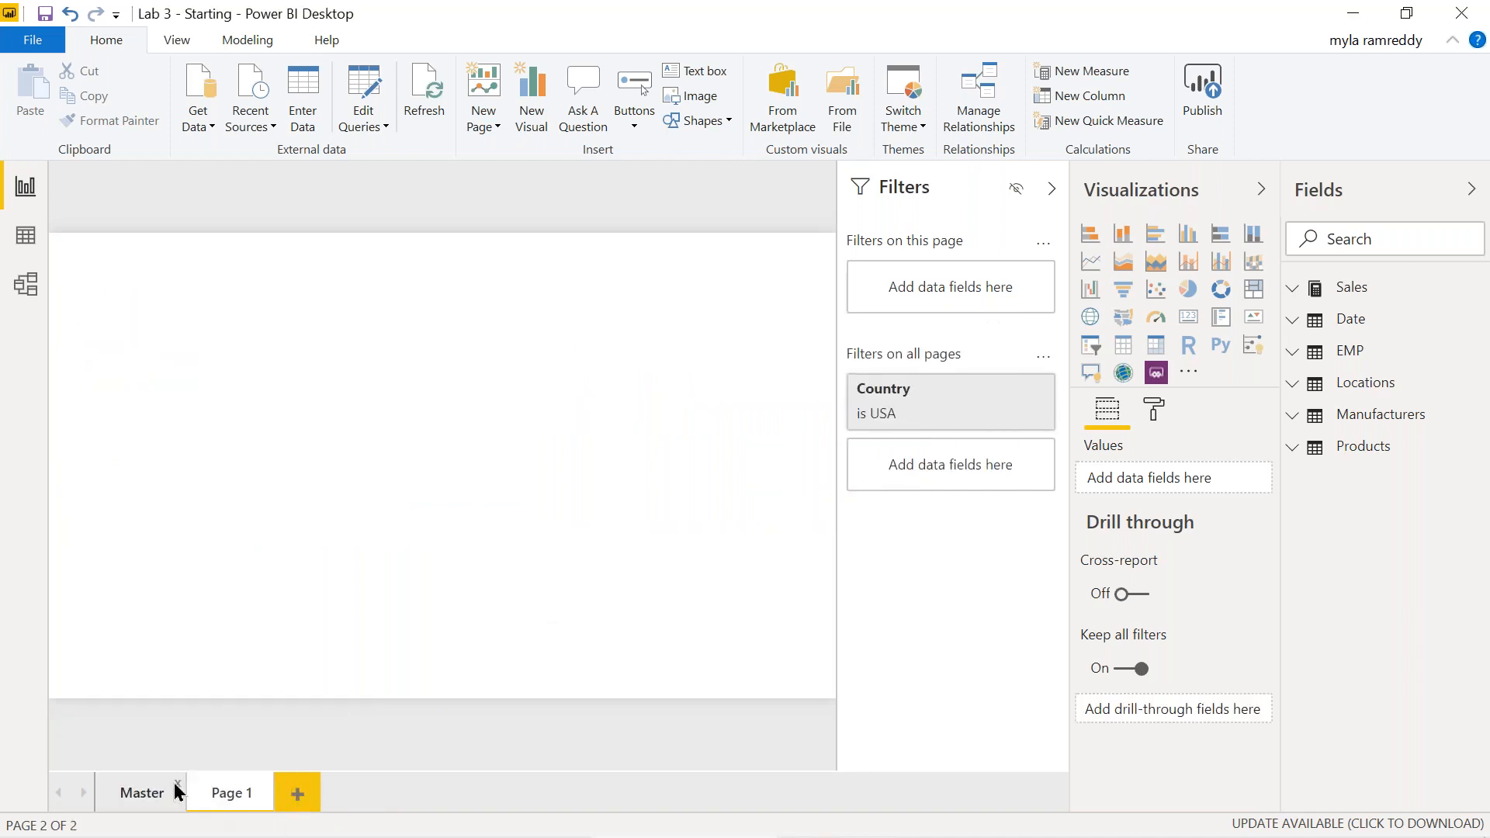
click(177, 785)
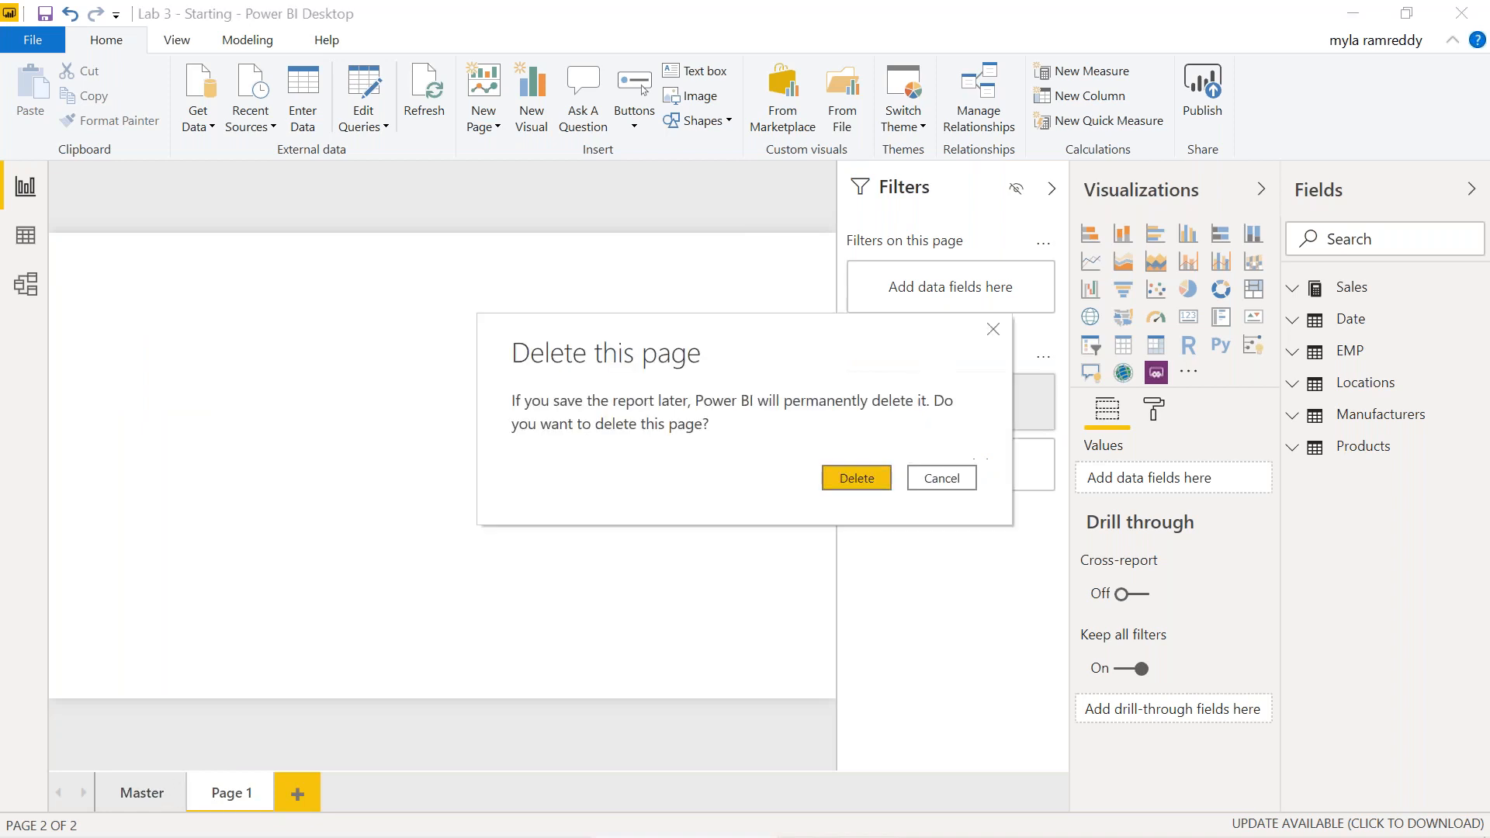
click(857, 478)
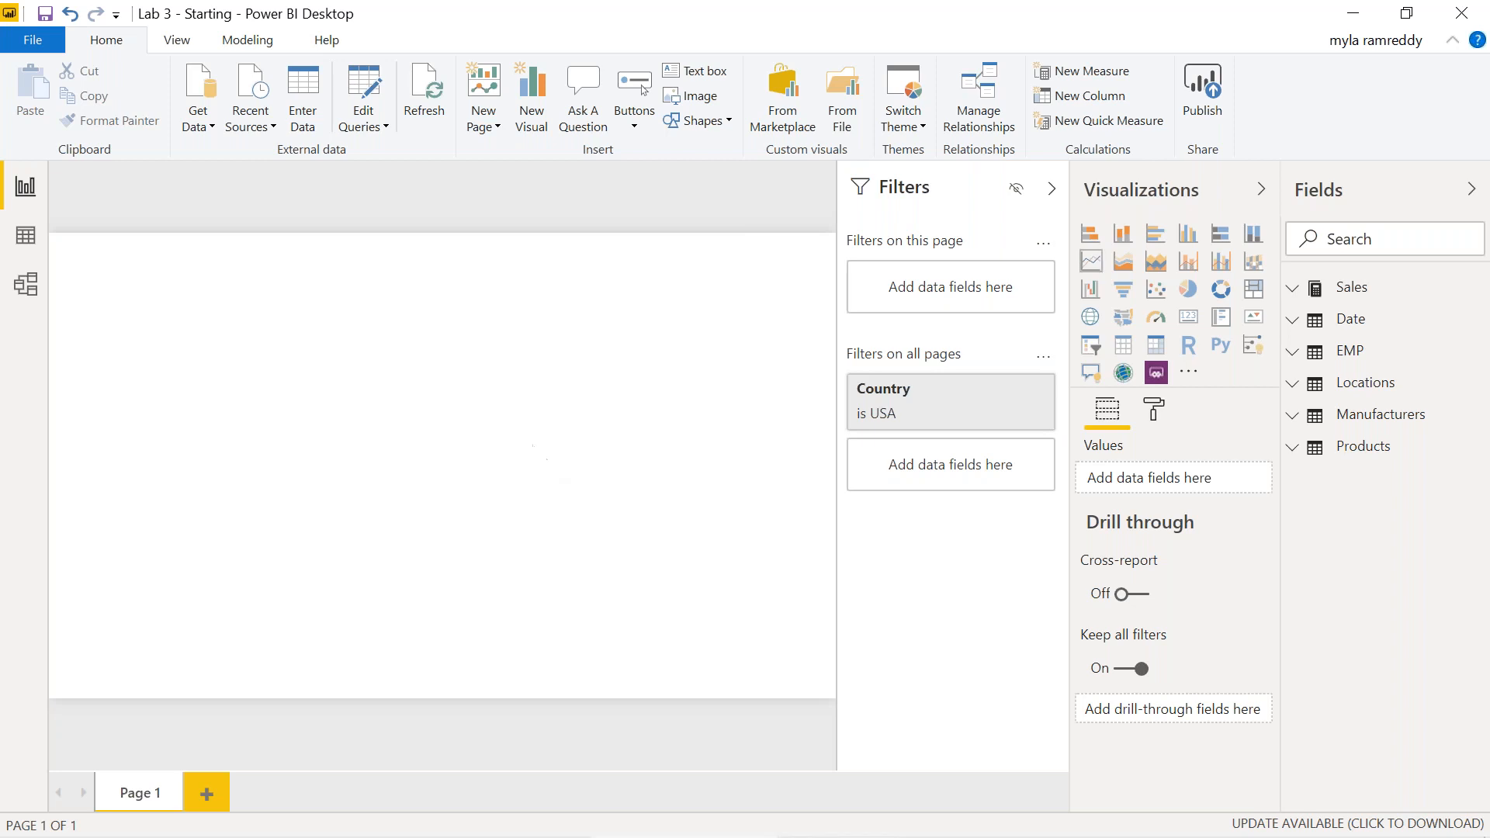
- Collapse the Filters pane and set the page size to Custom with a height of 800 pixels
click(1053, 191)
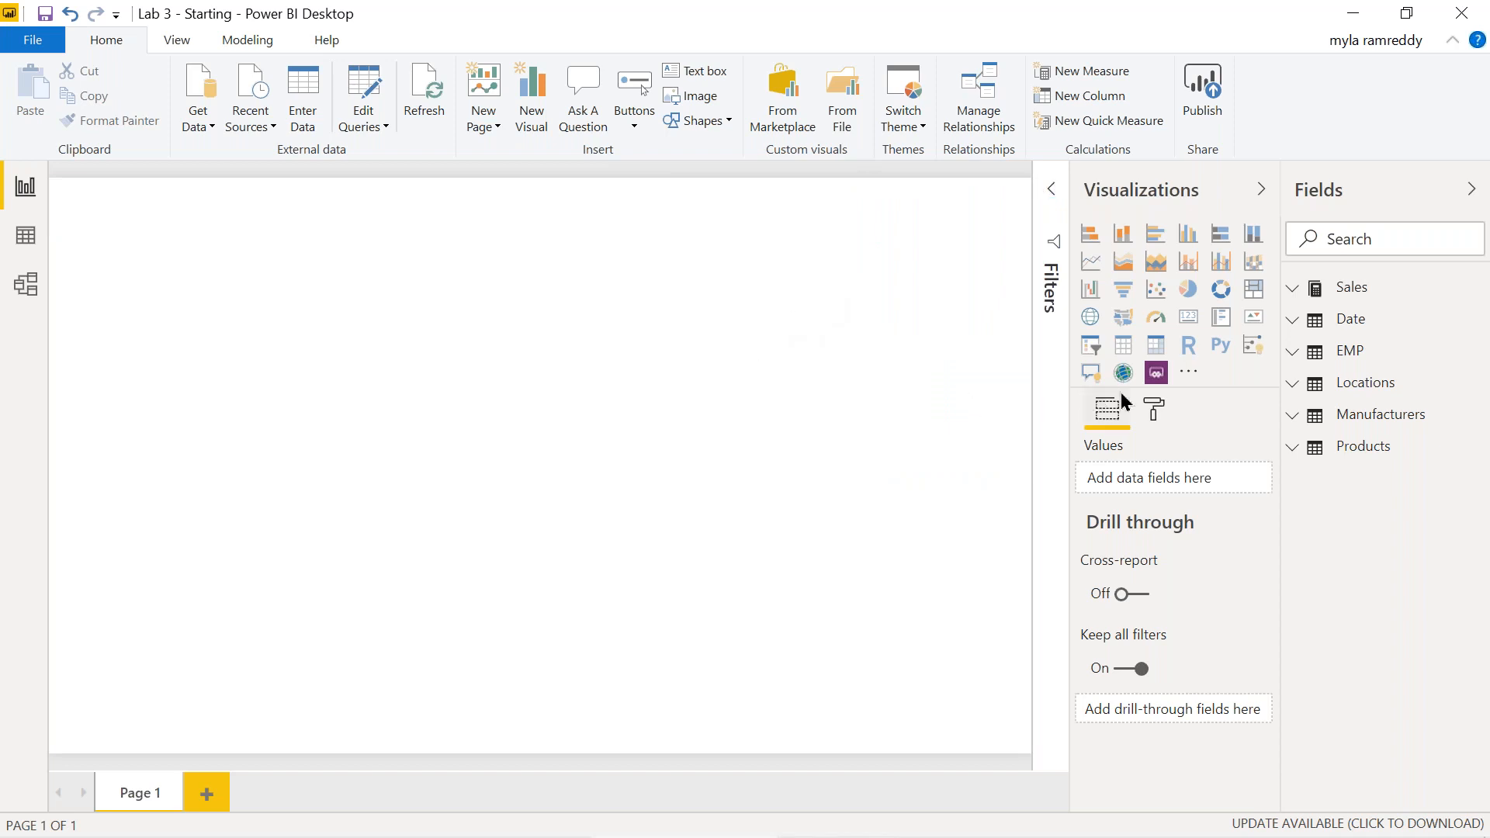
click(1154, 409)
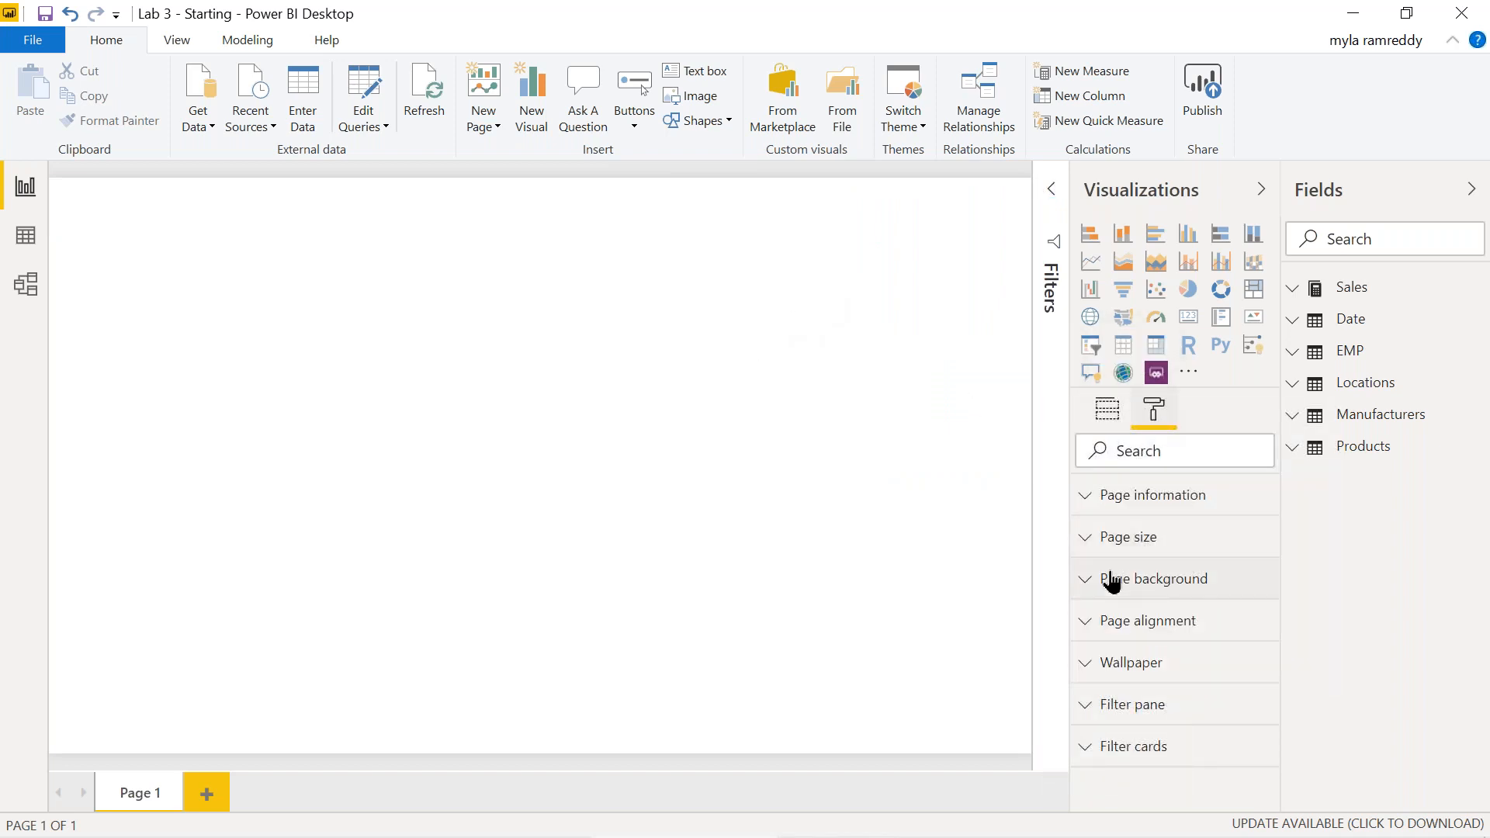
click(1089, 547)
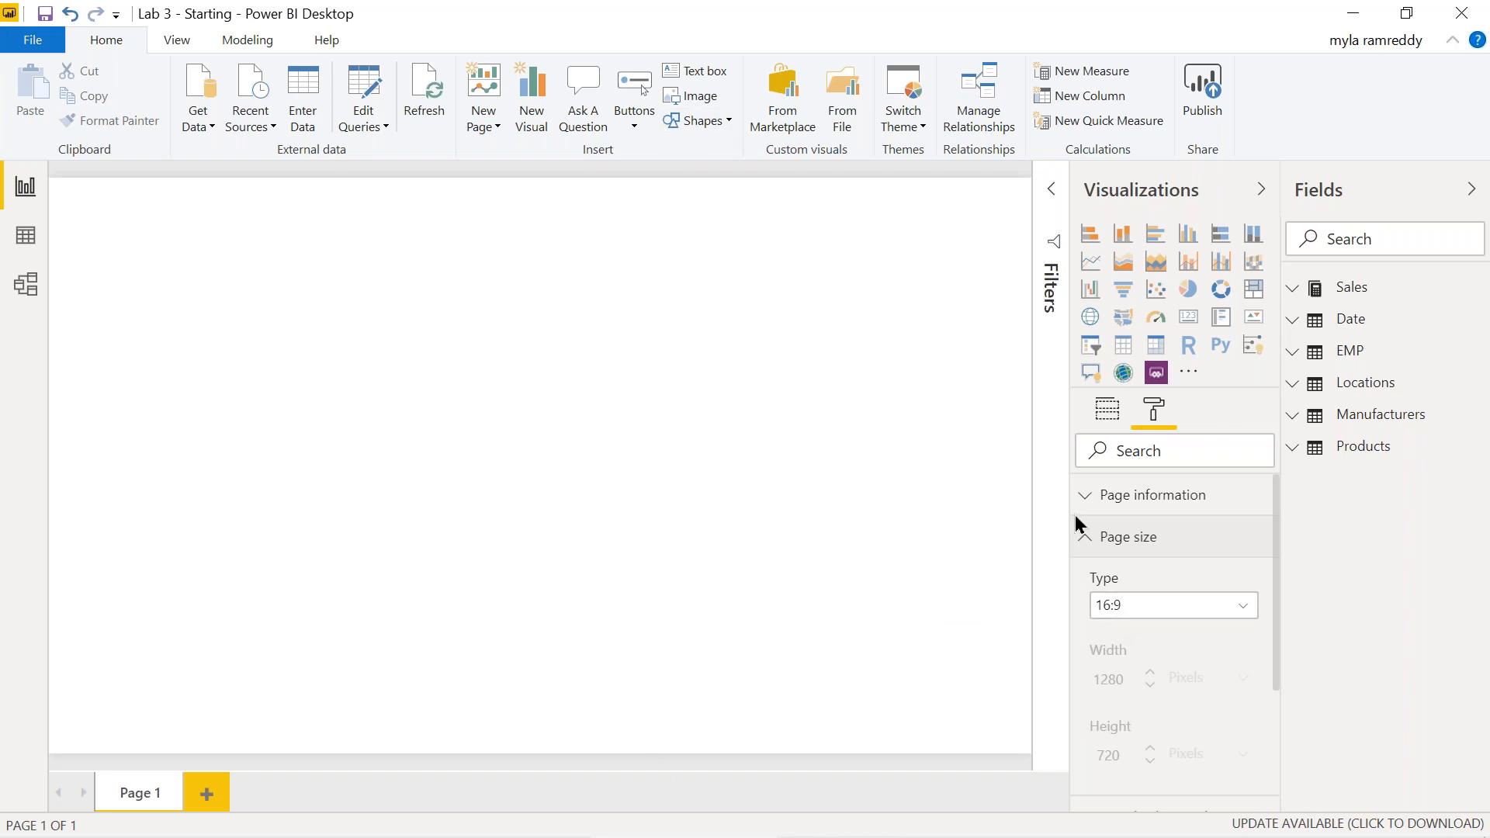
click(1129, 613)
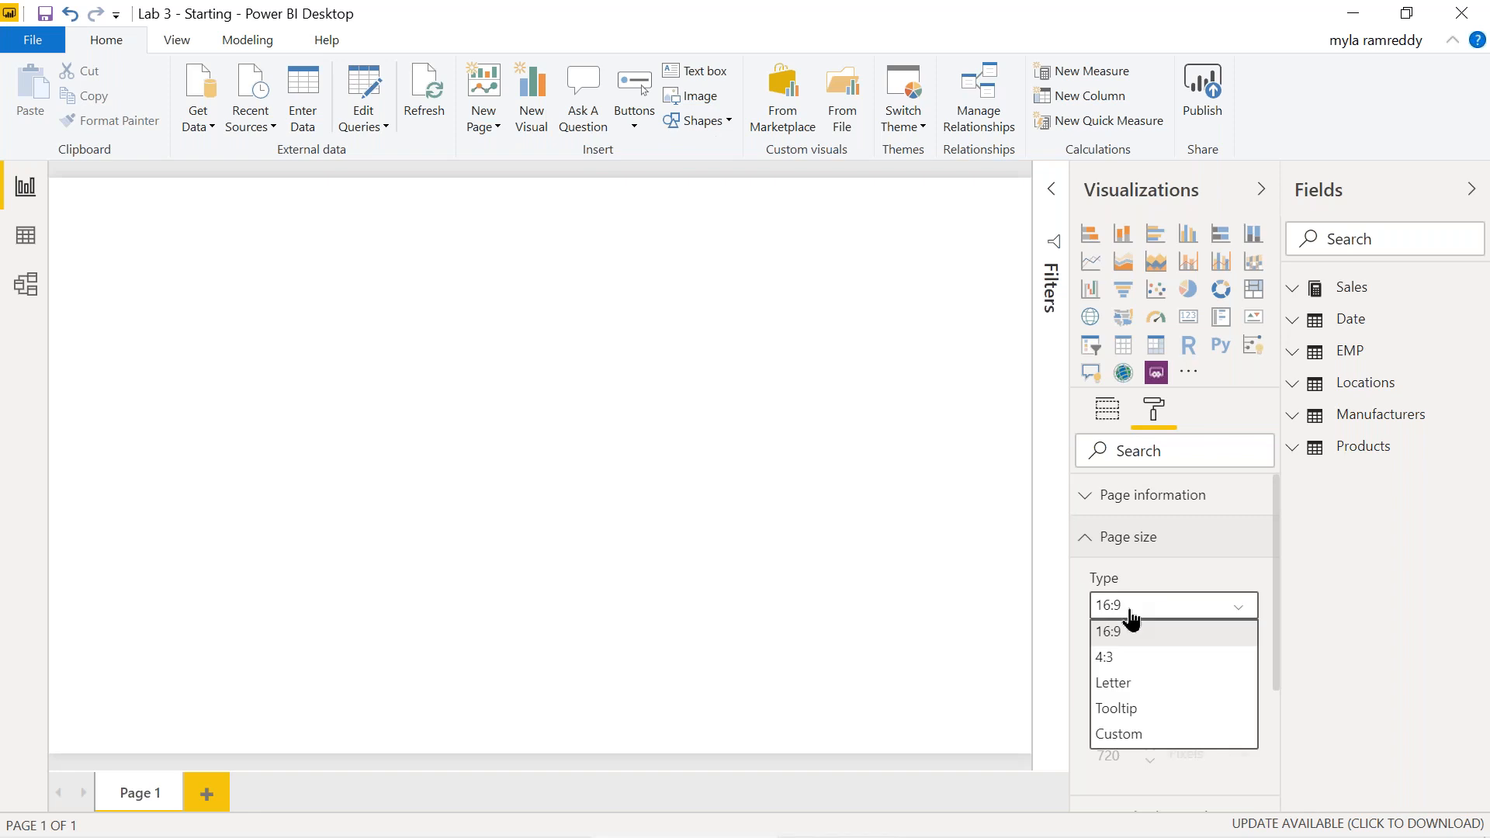
click(1133, 736)
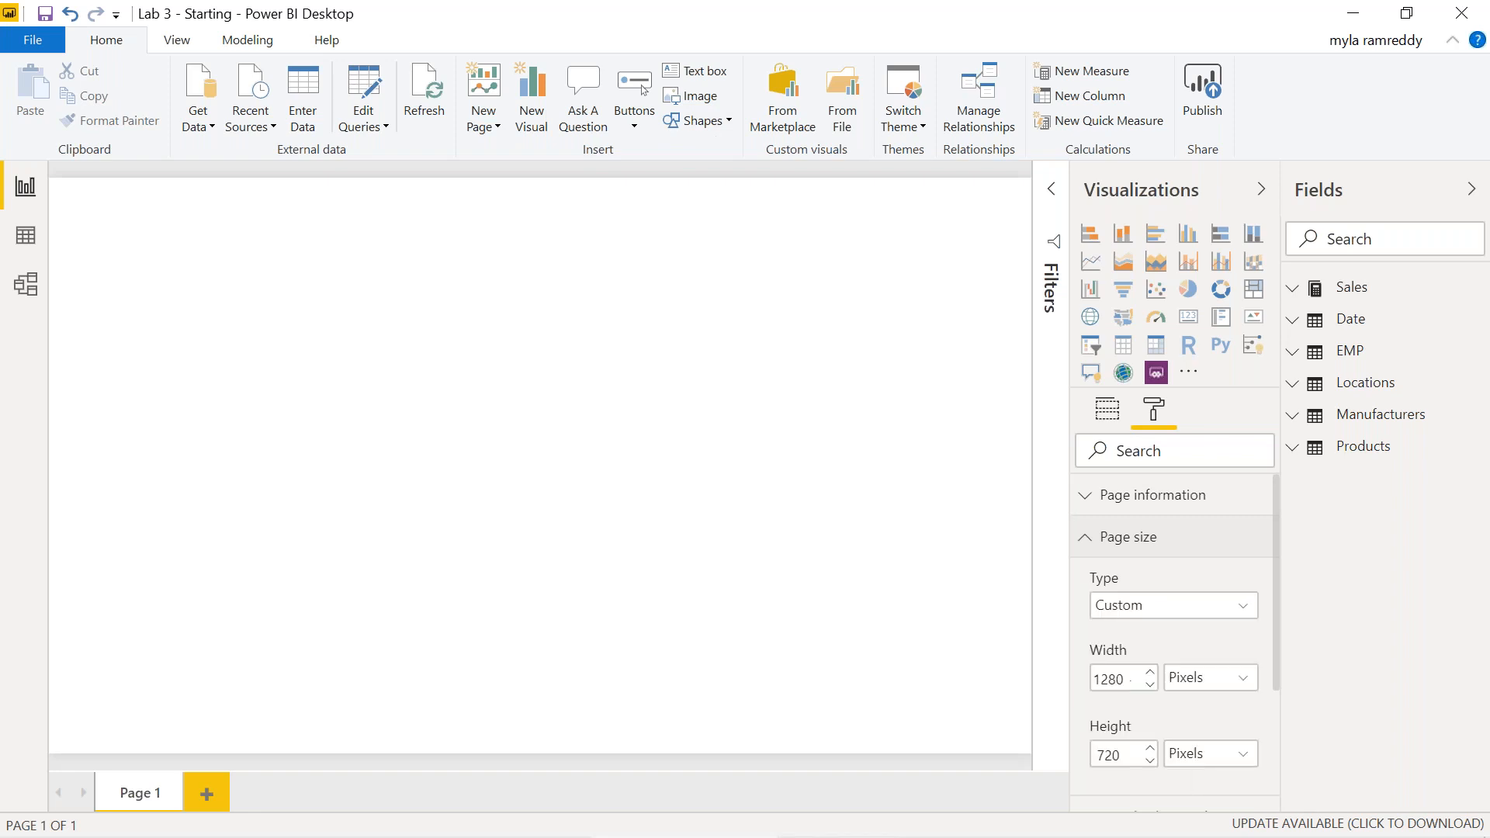
scroll(1187, 714, down, 2)
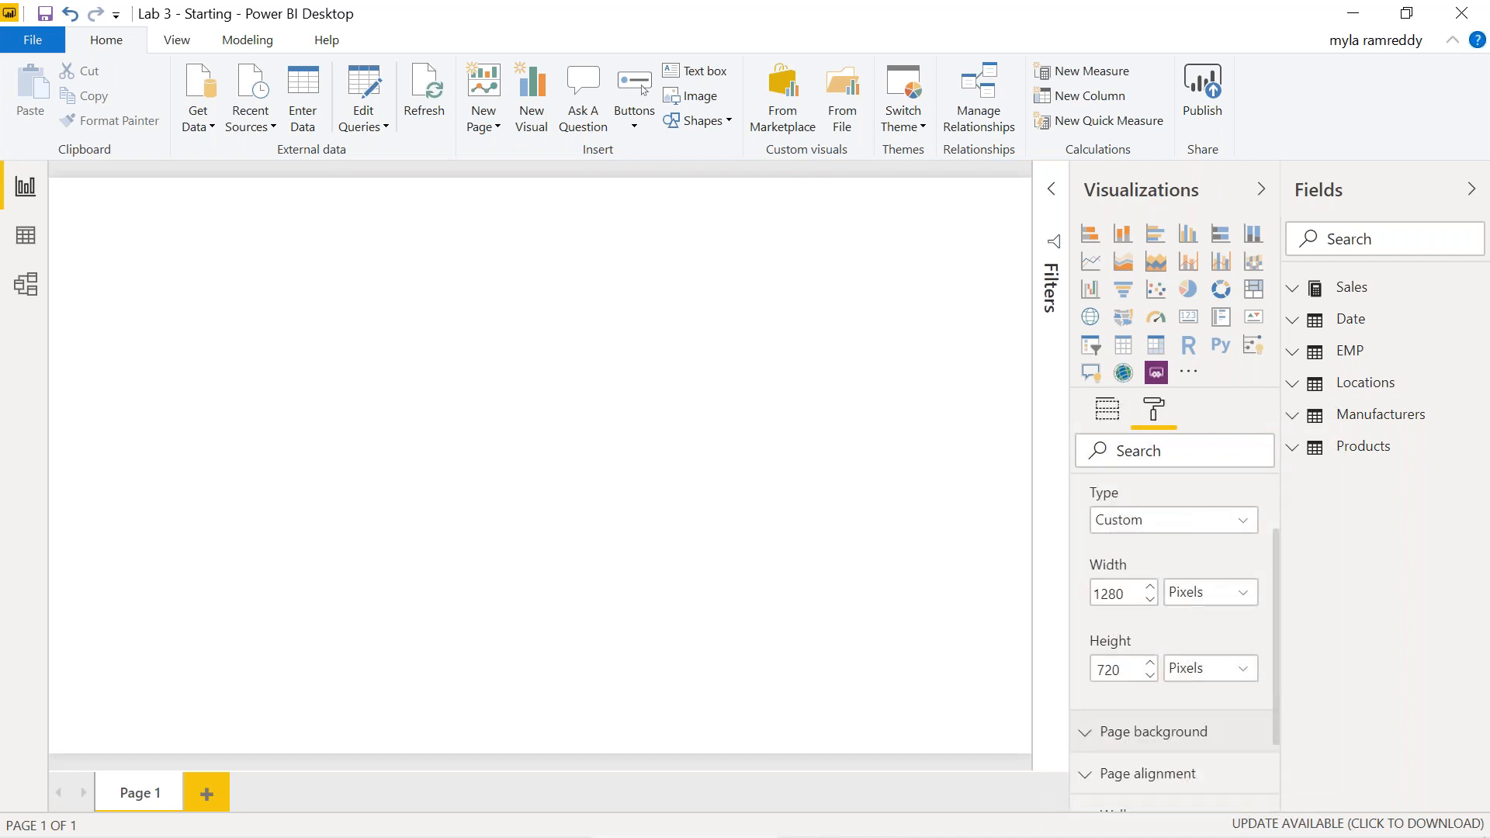
double_click(1124, 670)
text(800)
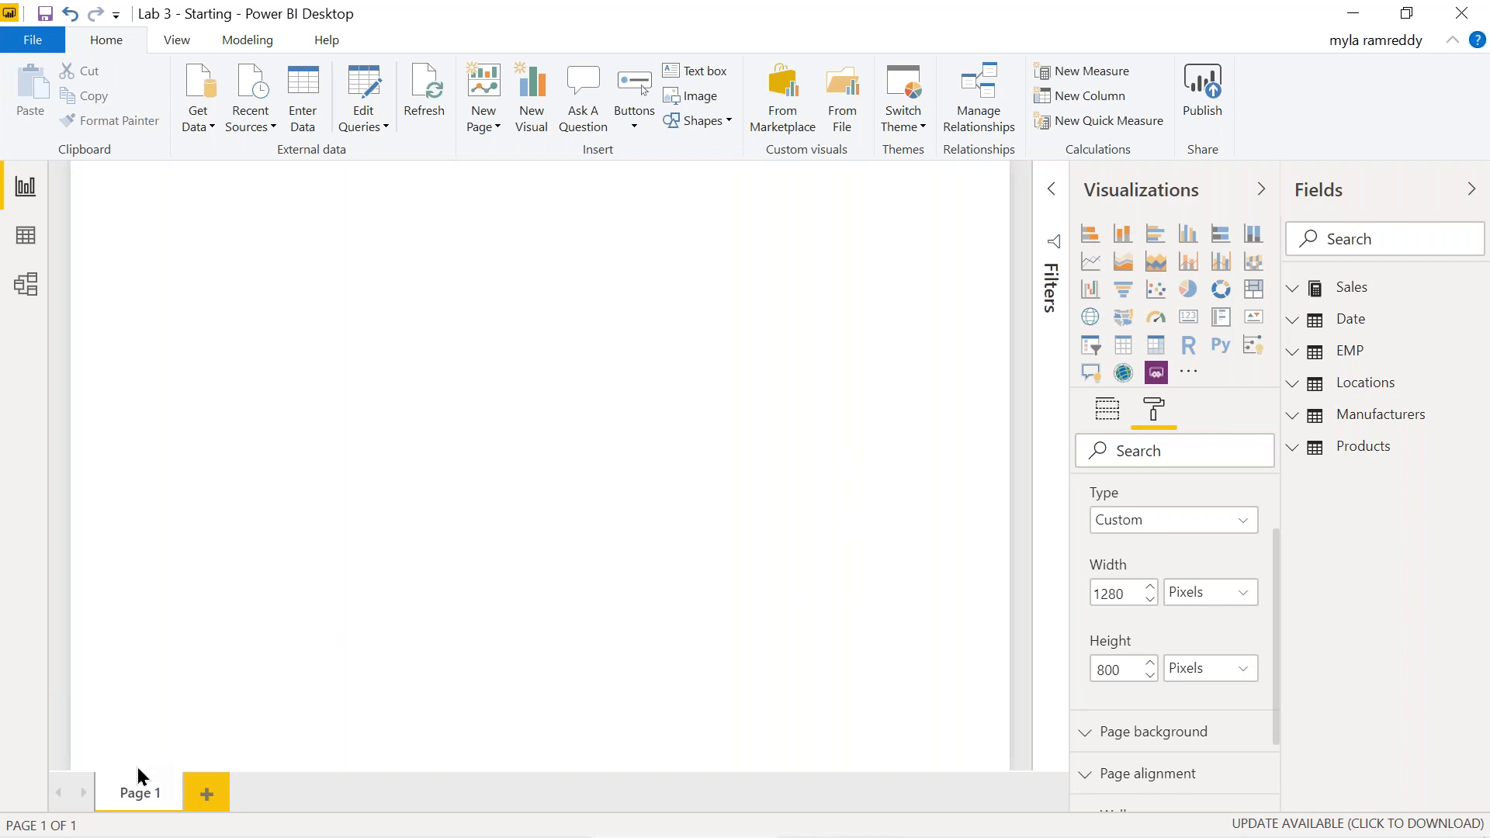
- Rename the report page Page 1 as Cross Tab Report
right_click(141, 795)
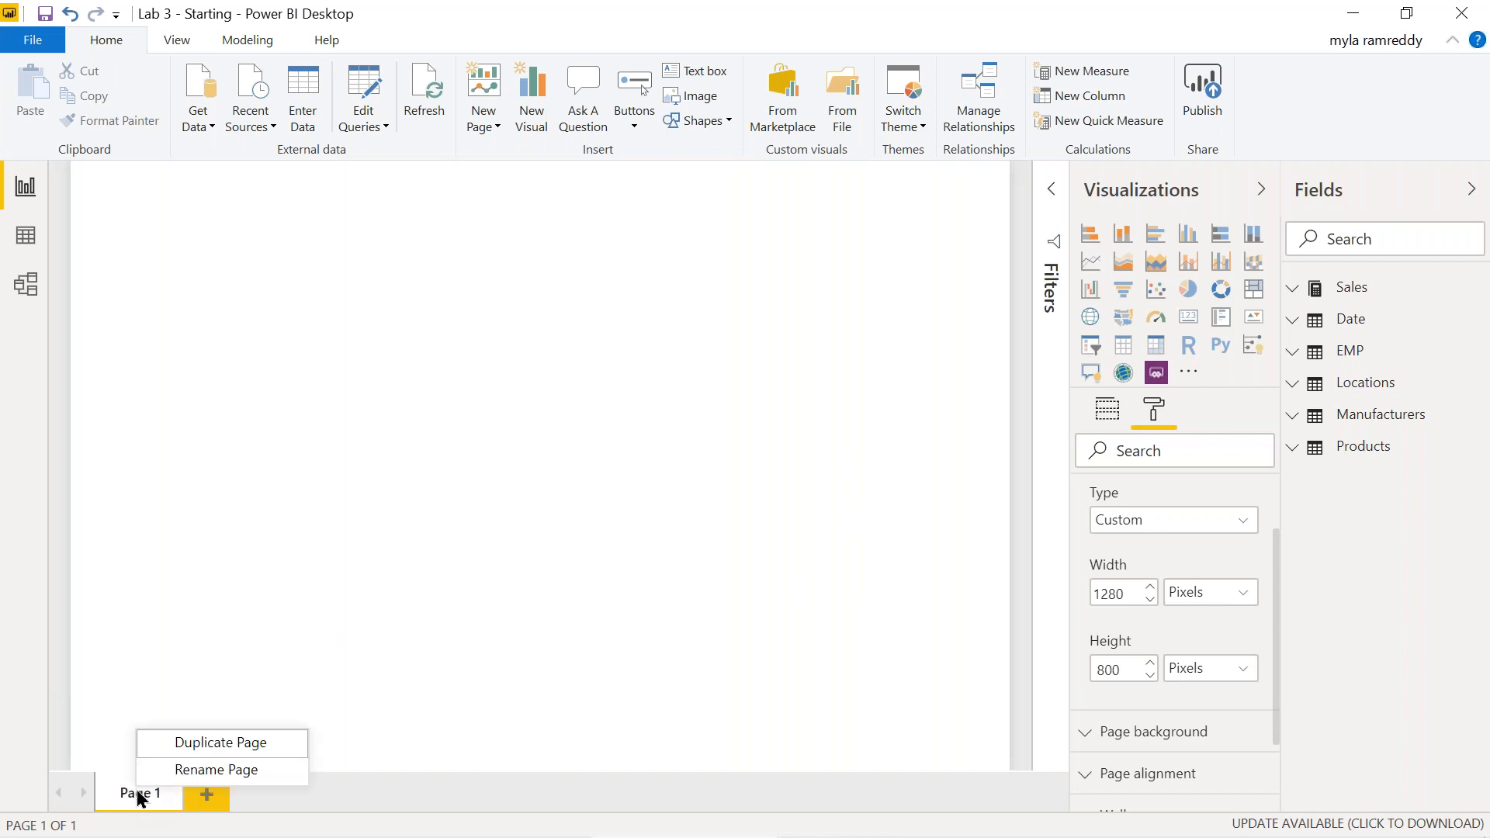
click(225, 770)
text(C)
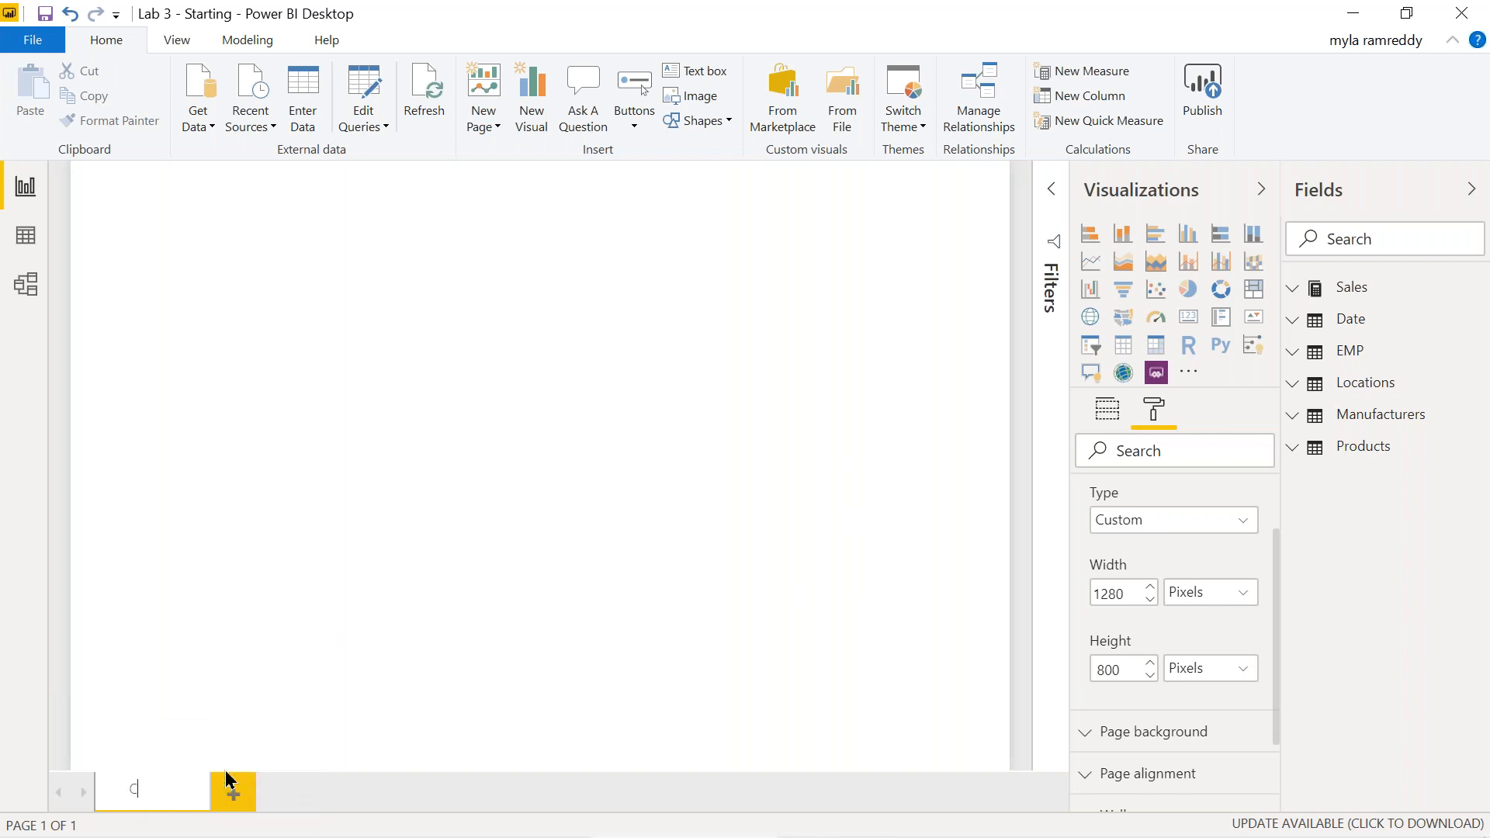
text(ross Tab Re)
text(port)
key(Return)
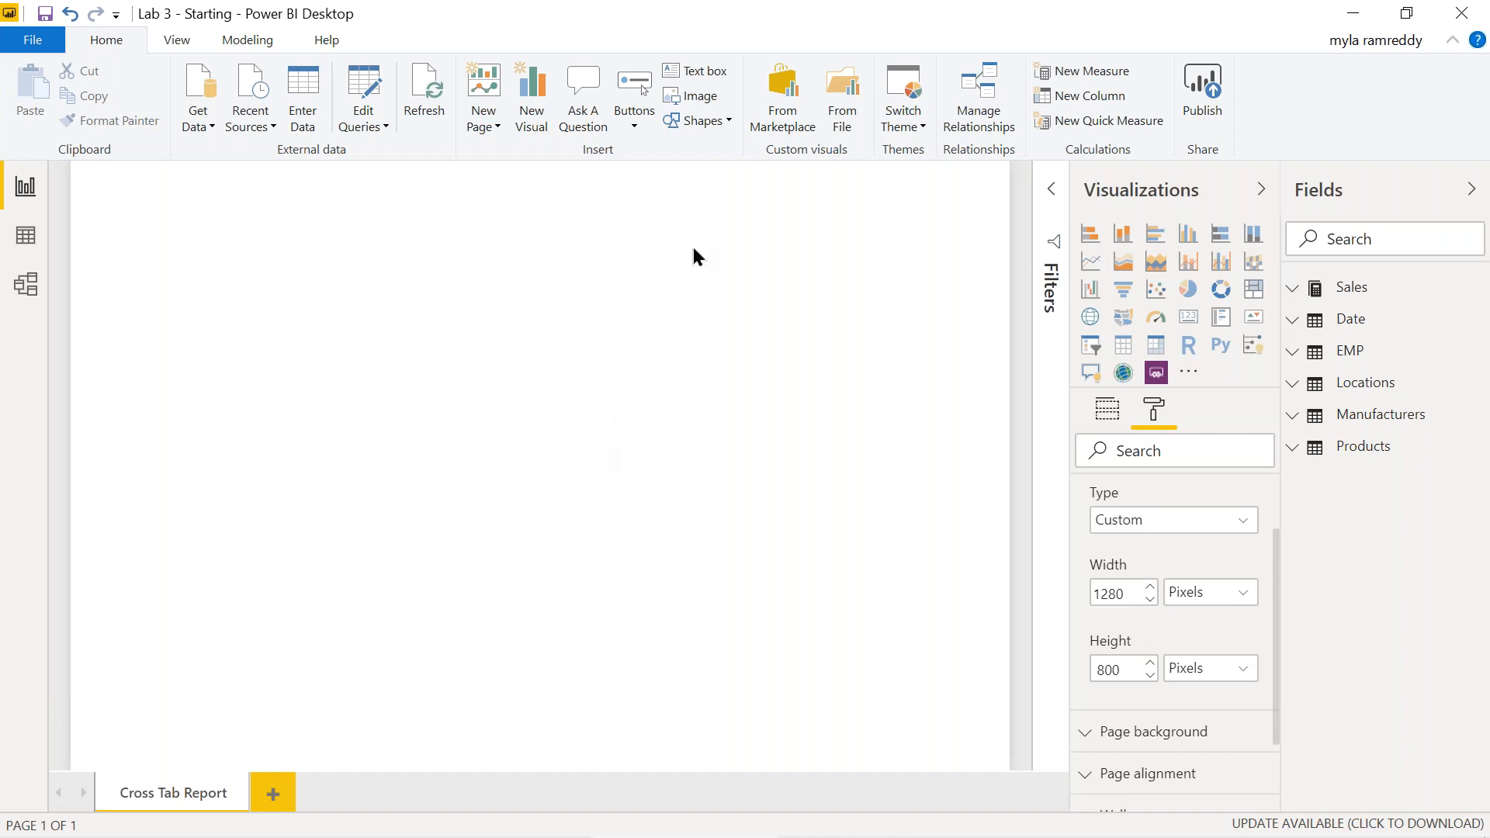
- Insert a text box on the page containing the heading "Matrix(Cross Tab Report)"
click(695, 76)
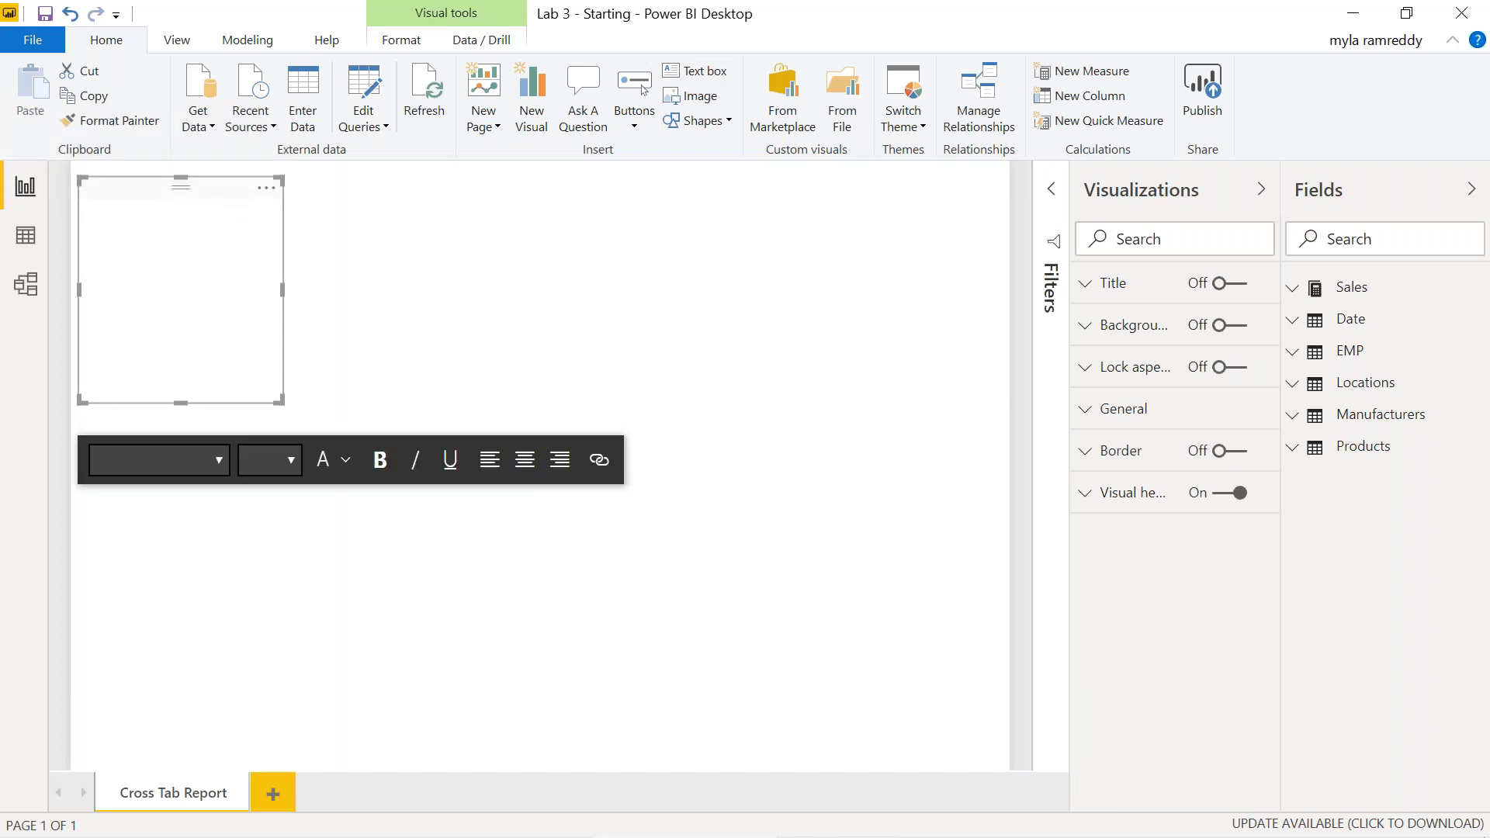
click(249, 236)
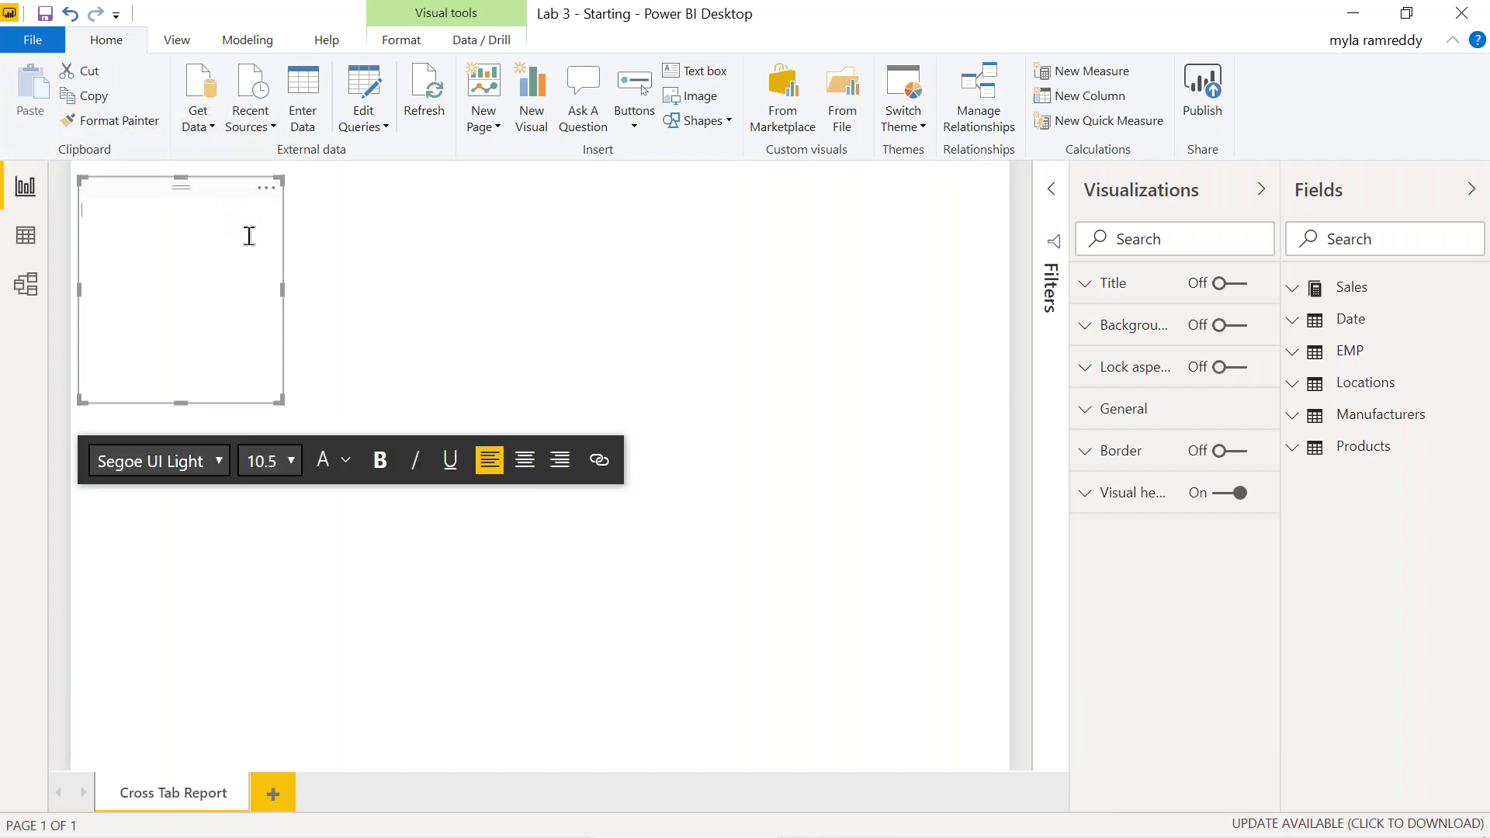
text(Matrix(Cross Tab Report))
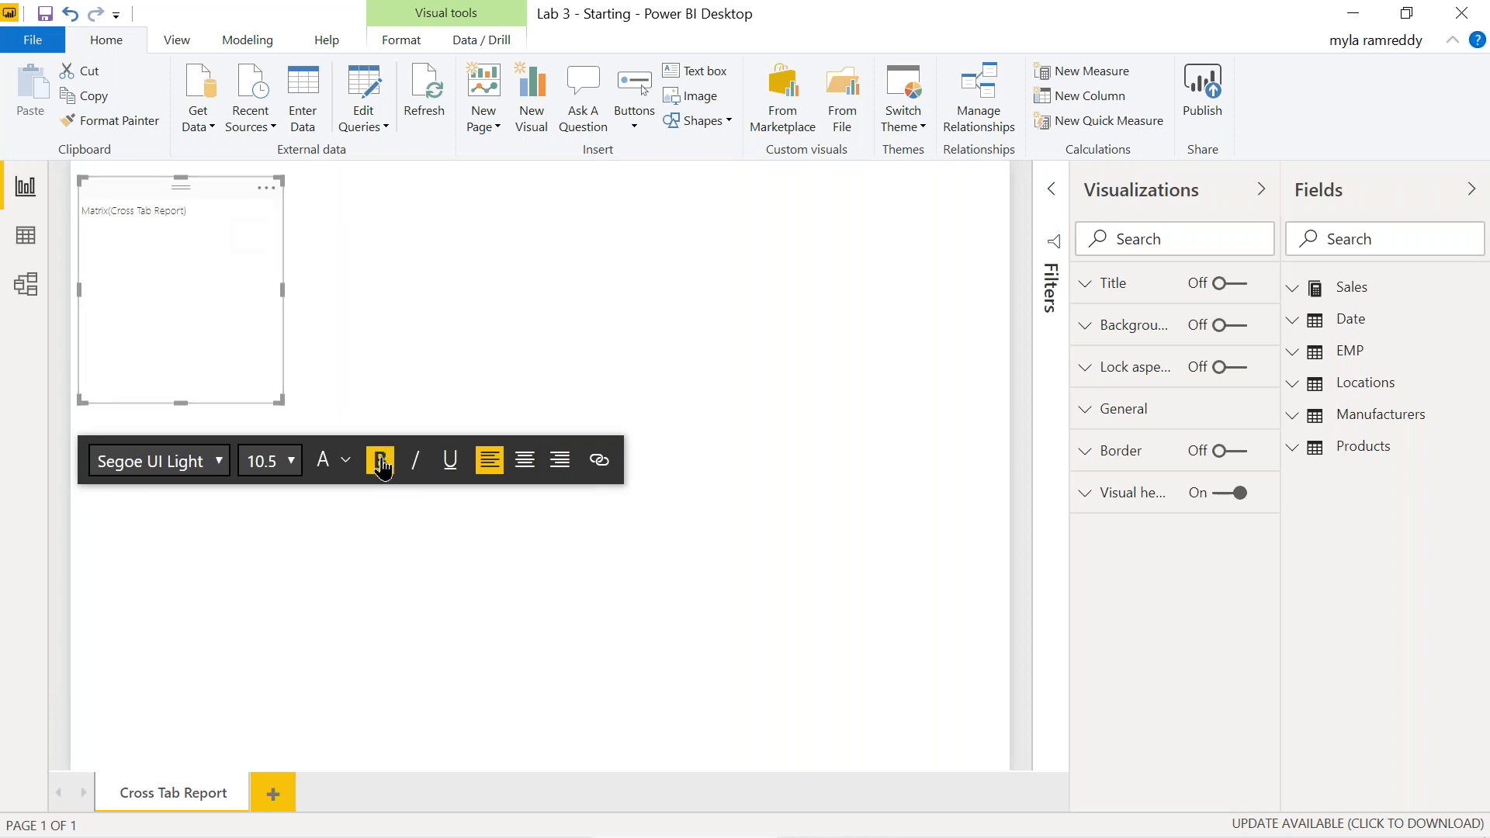
- Make the "Matrix(Cross Tab Report)" heading bold and underlined, and shrink its text box to about the height of the text
click(292, 462)
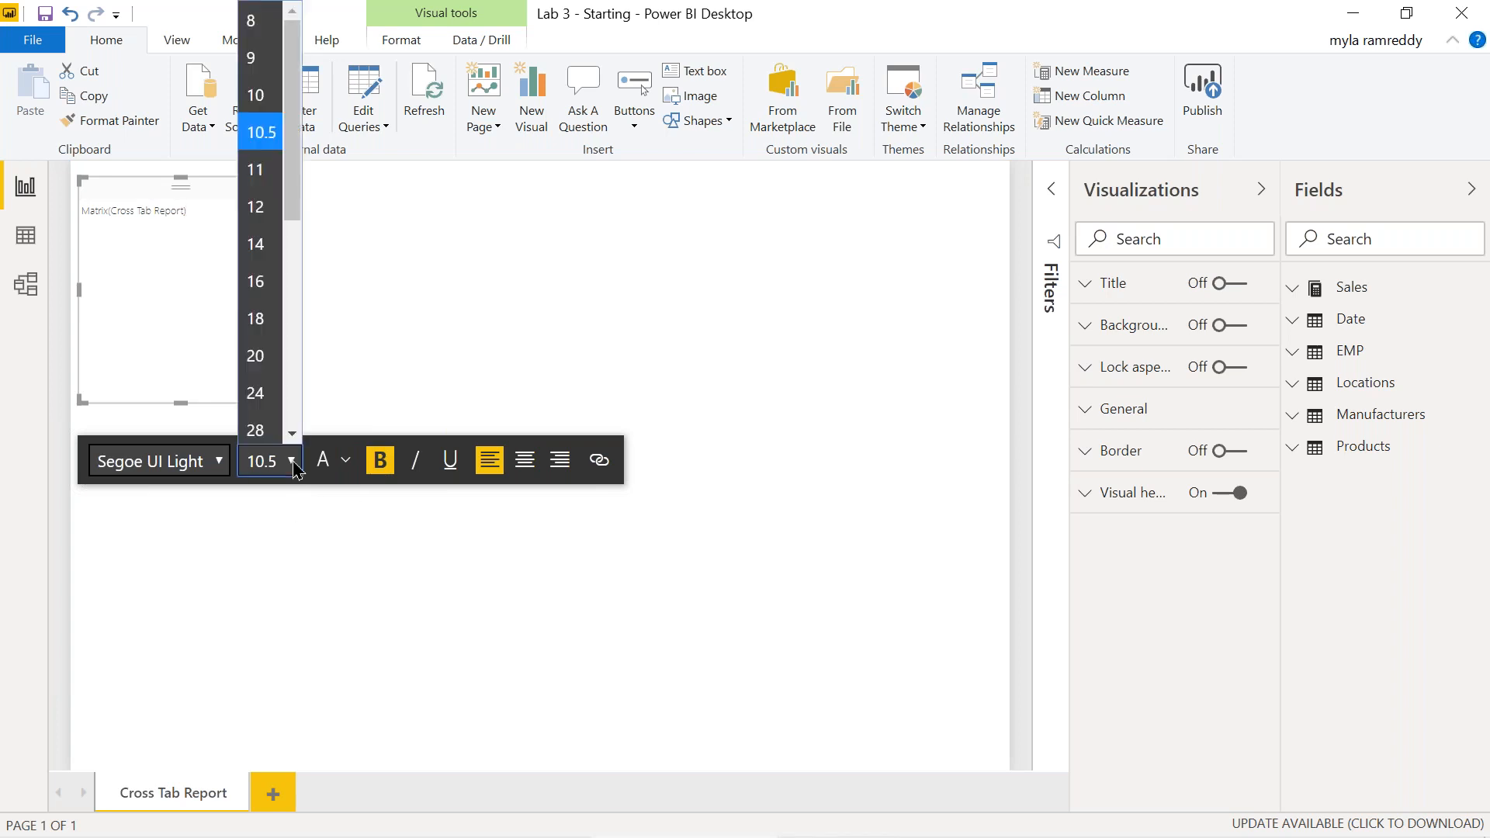
click(271, 246)
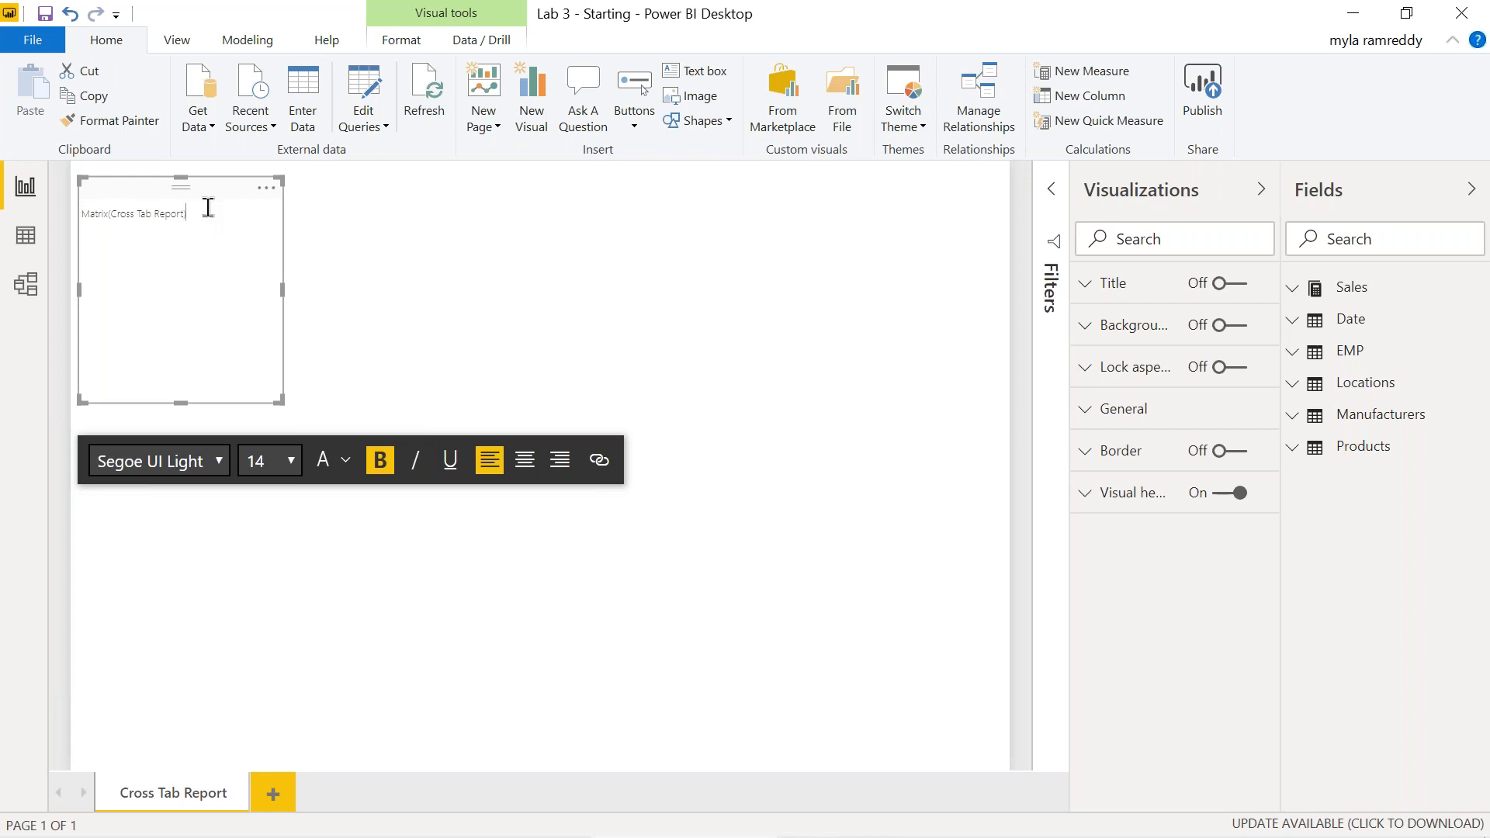
drag(206, 208, 39, 213)
click(382, 475)
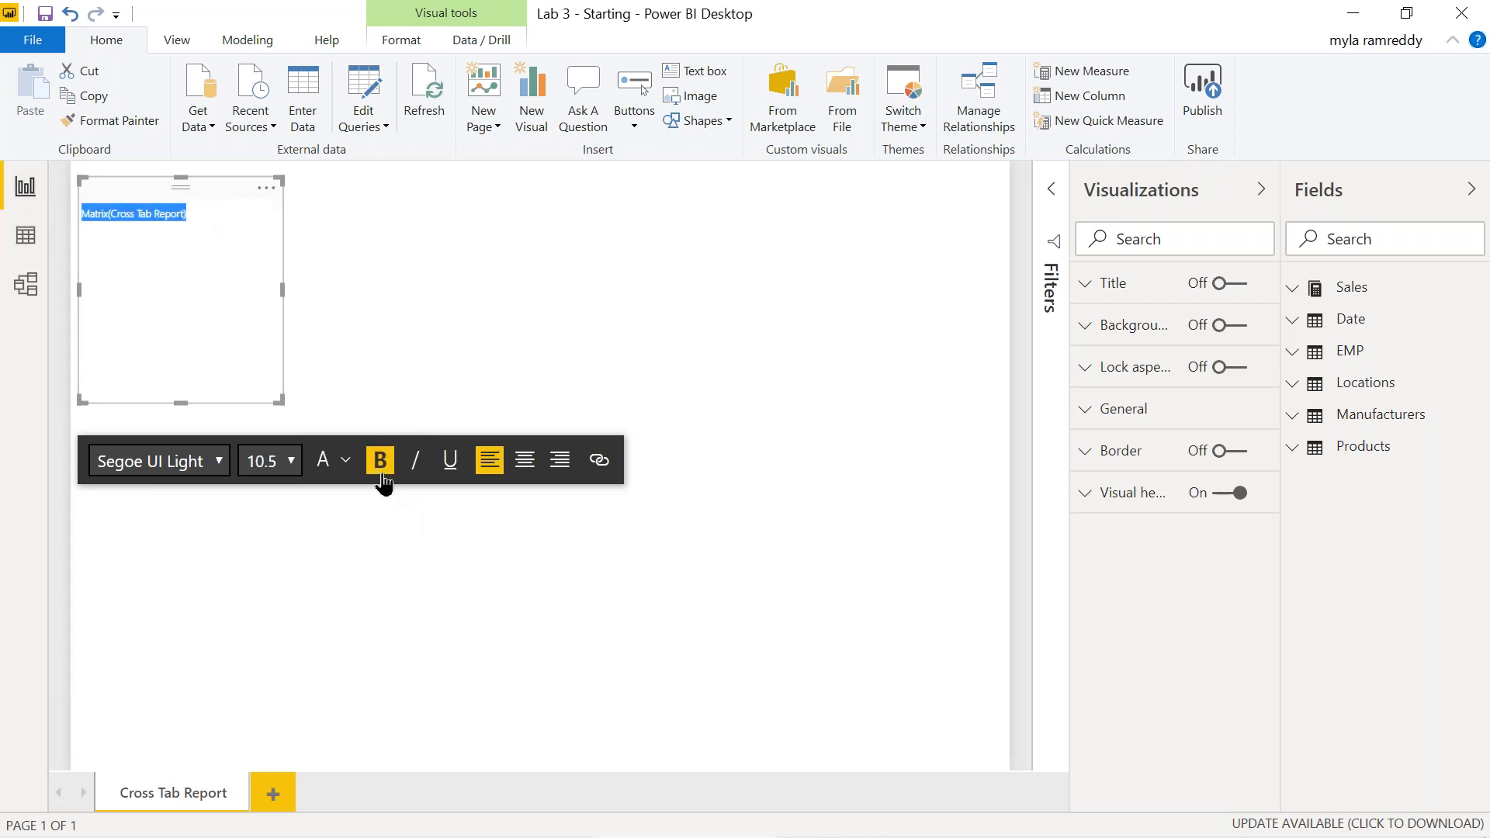
click(452, 472)
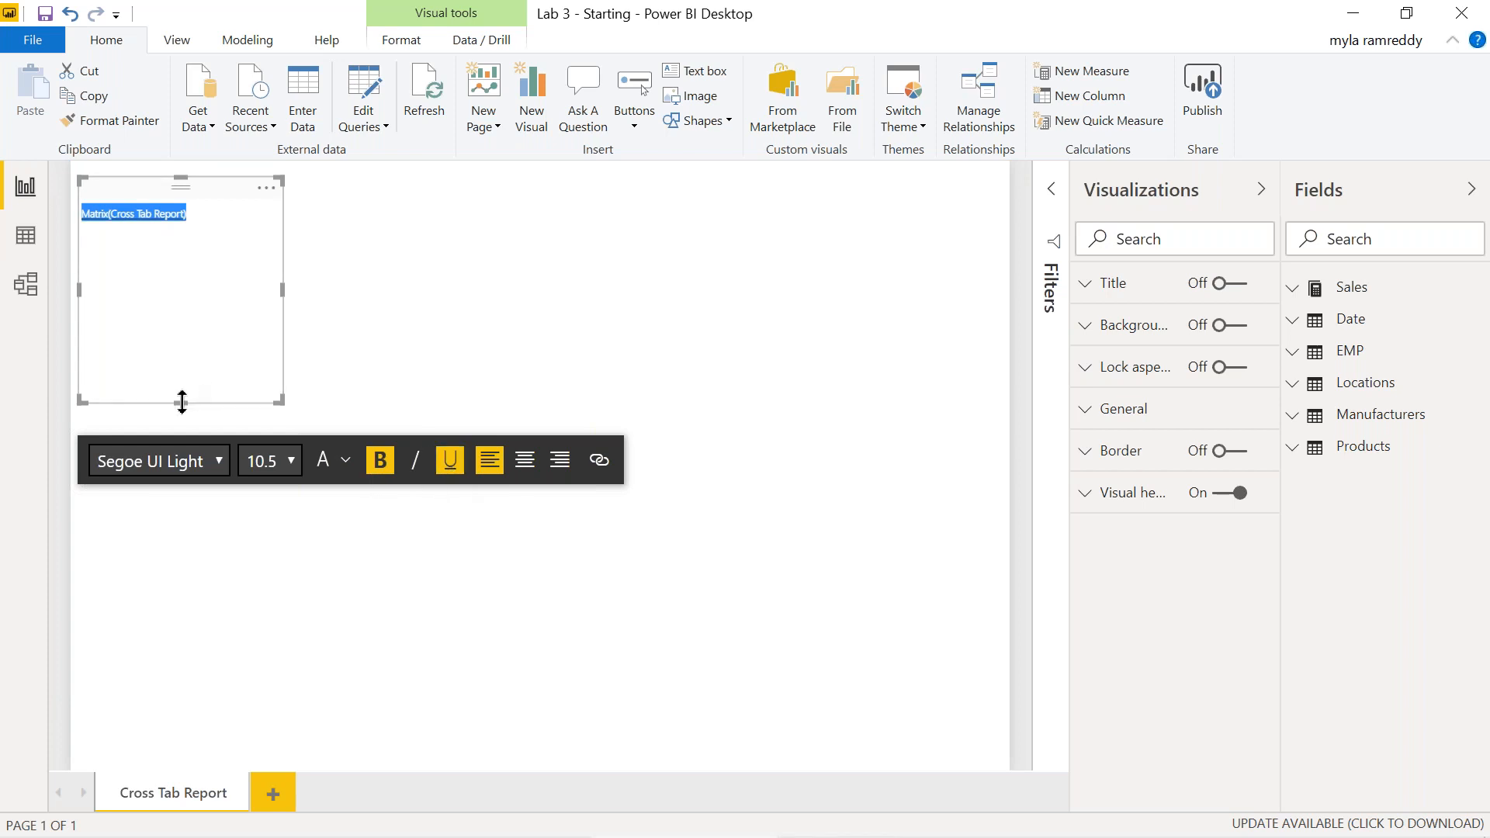
drag(186, 371, 195, 238)
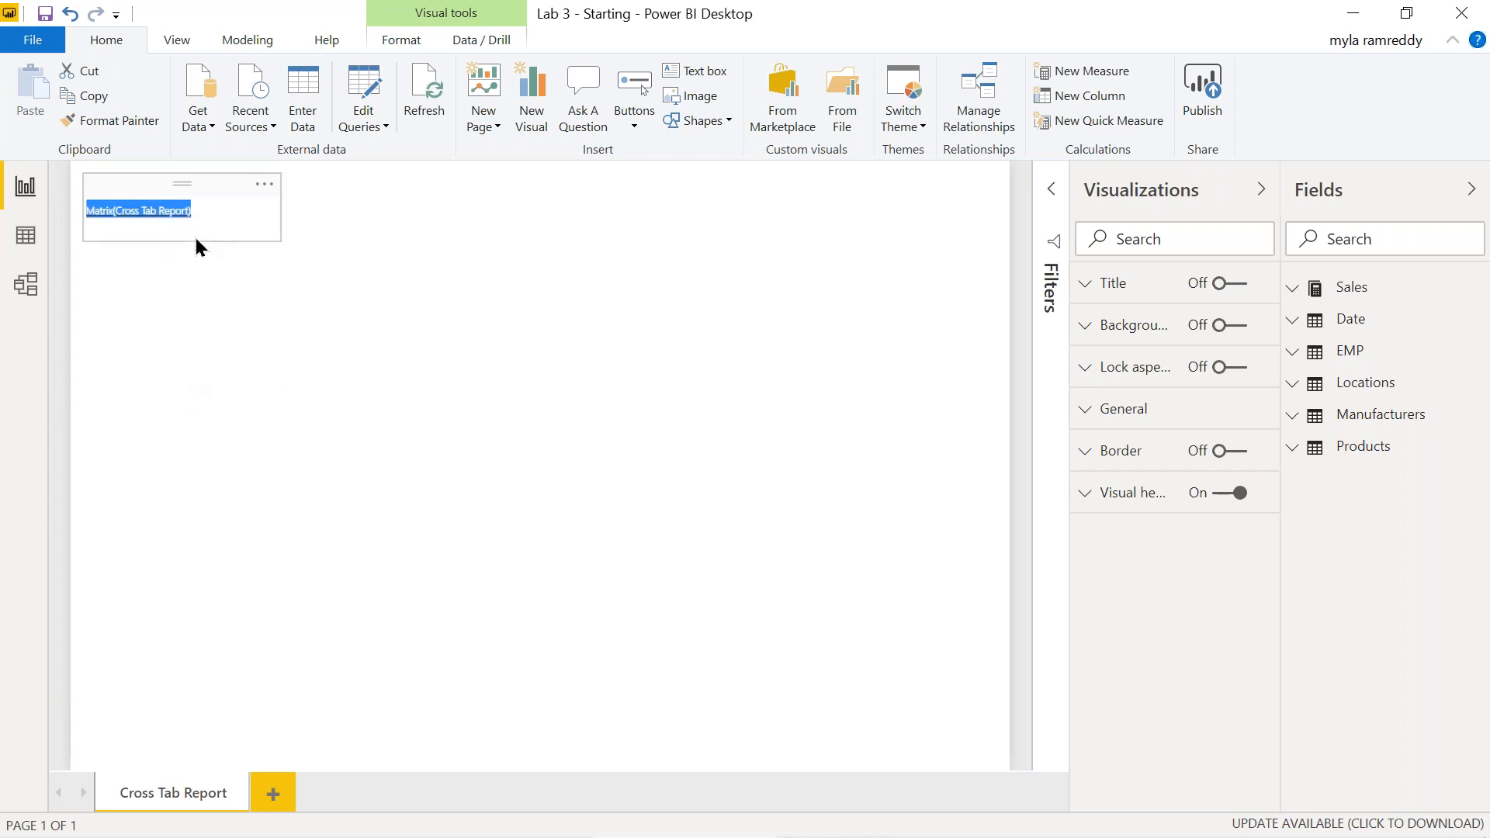
click(421, 512)
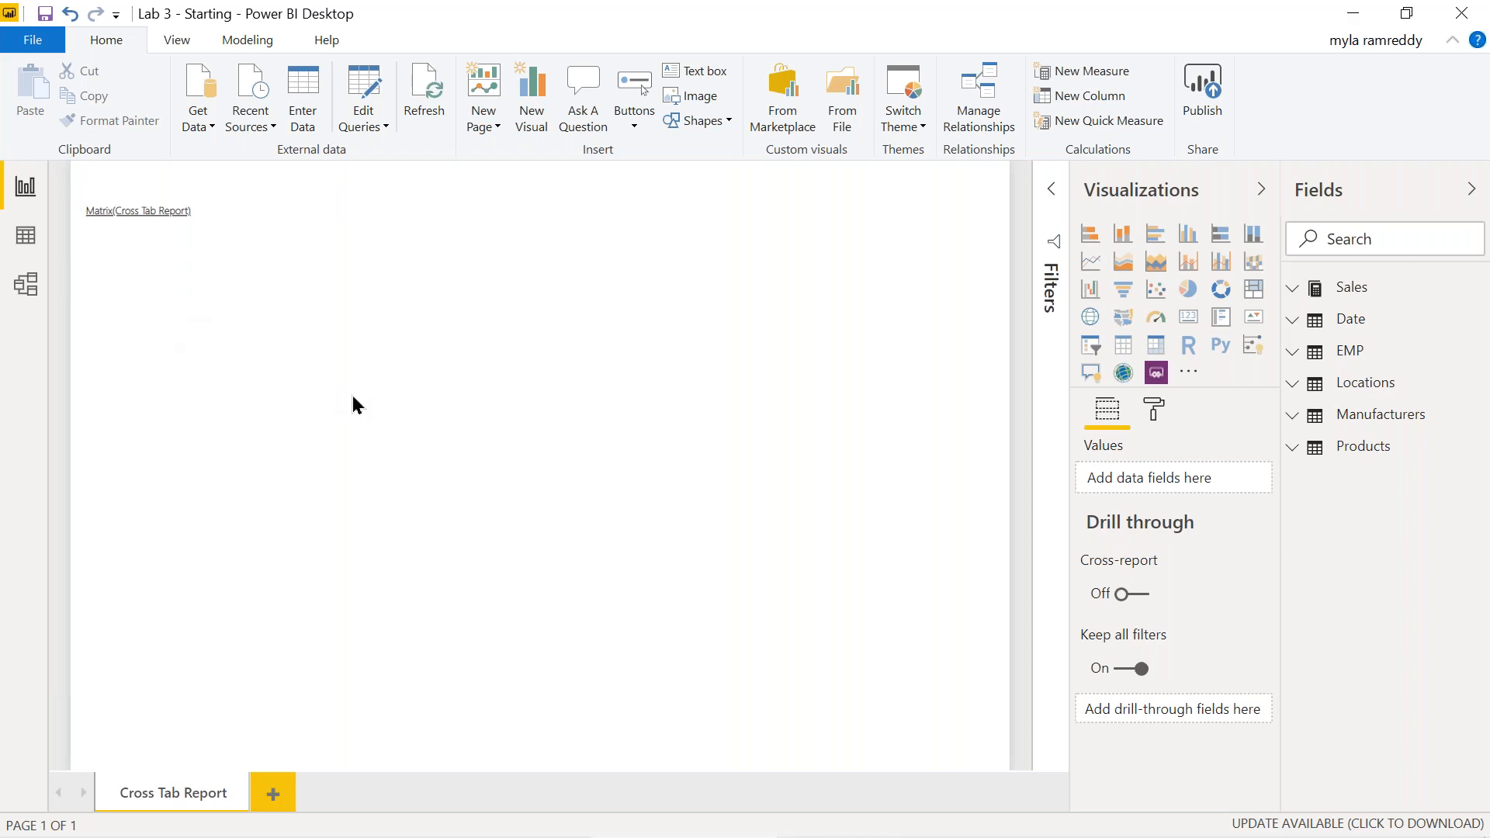
- Switch to the JupyterLab notebook and review the Cross-Tabular Report exercise instructions and the sample matrix image
key(alt+Tab)
key(alt+Tab)
key(alt+Tab)
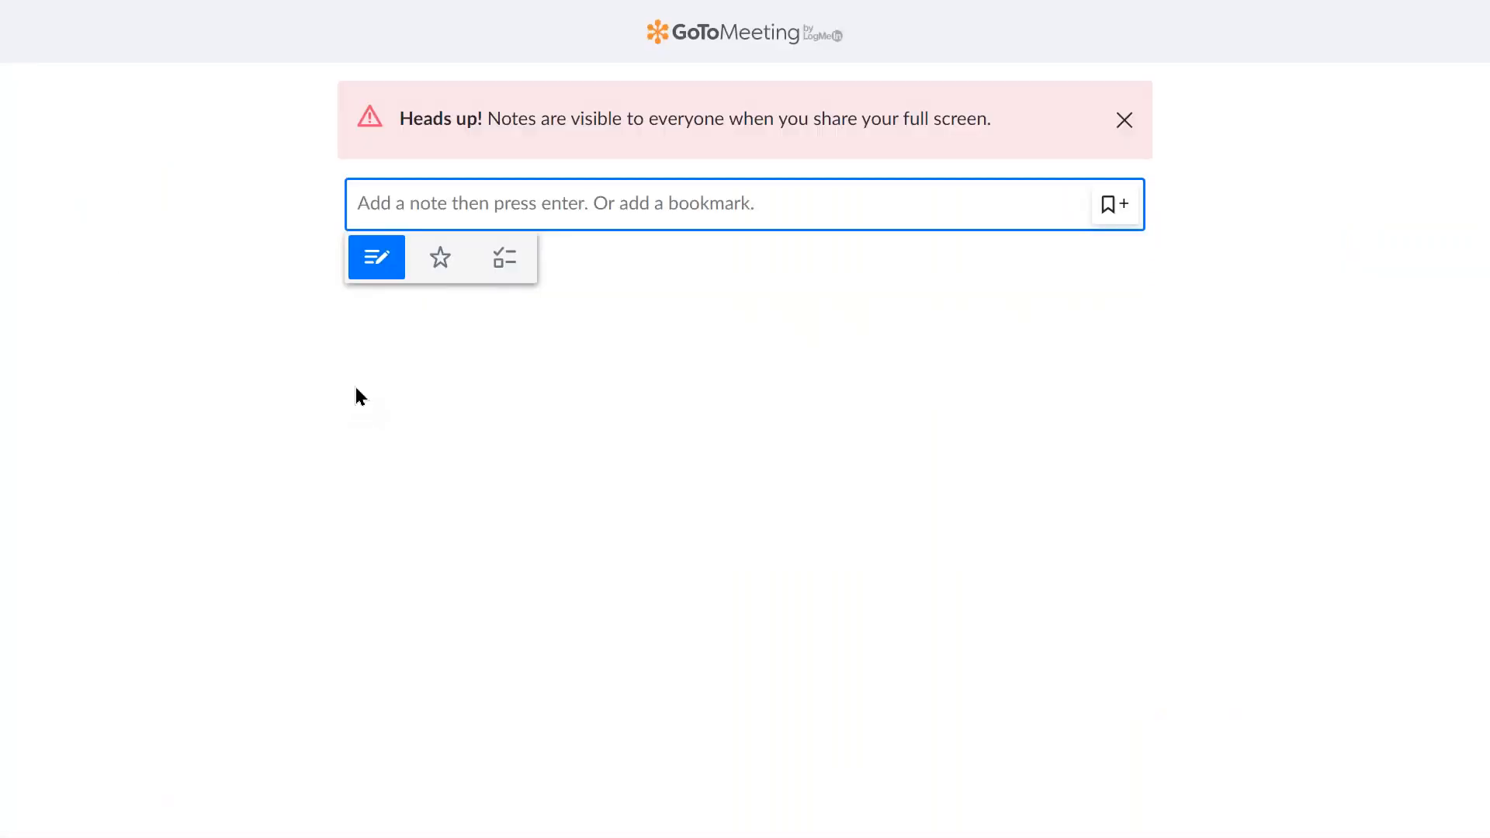
key(F11)
click(163, 21)
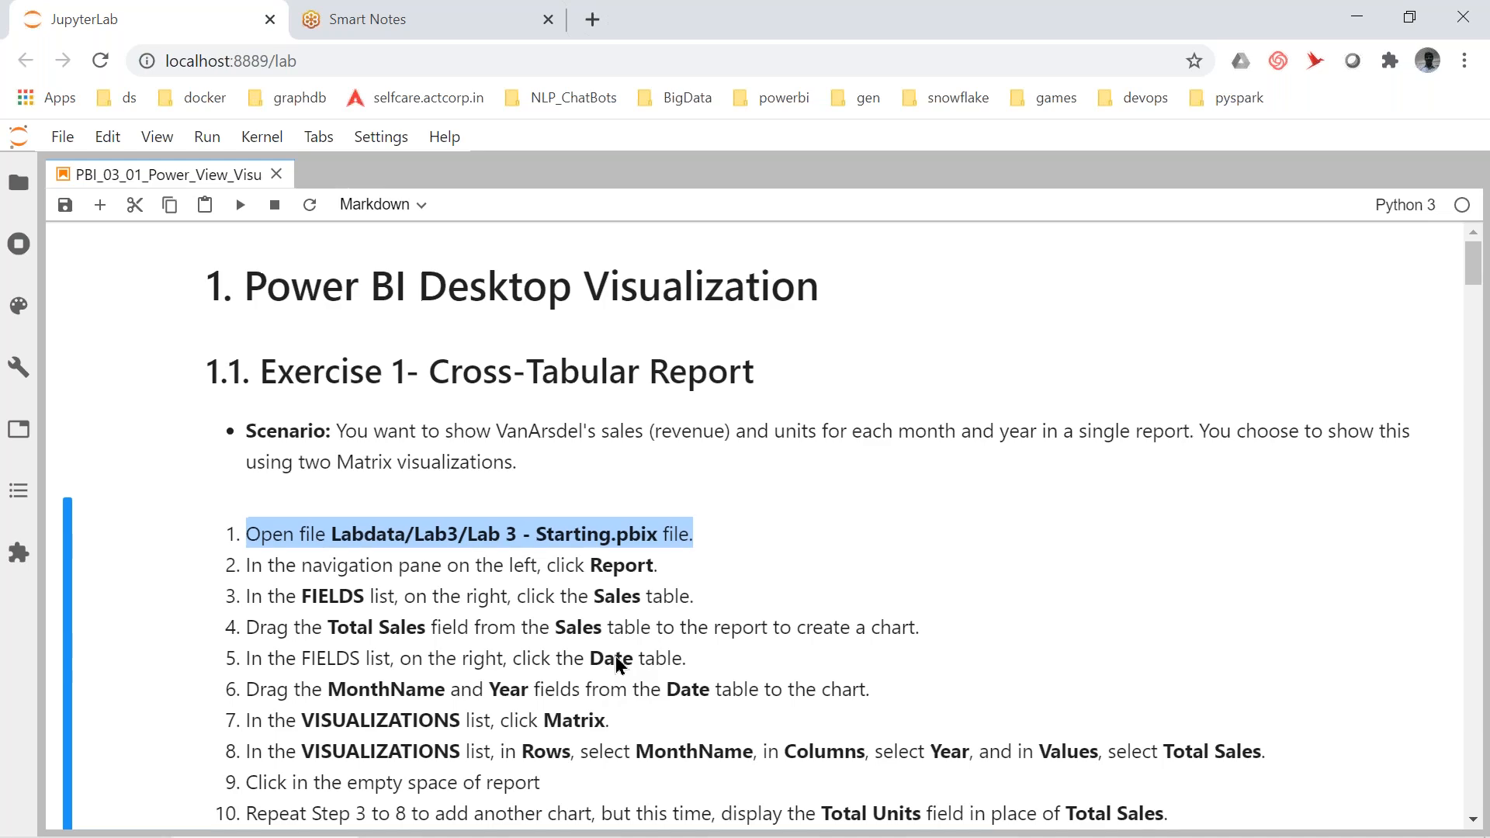
scroll(619, 663, down, 2)
scroll(619, 663, down, 3)
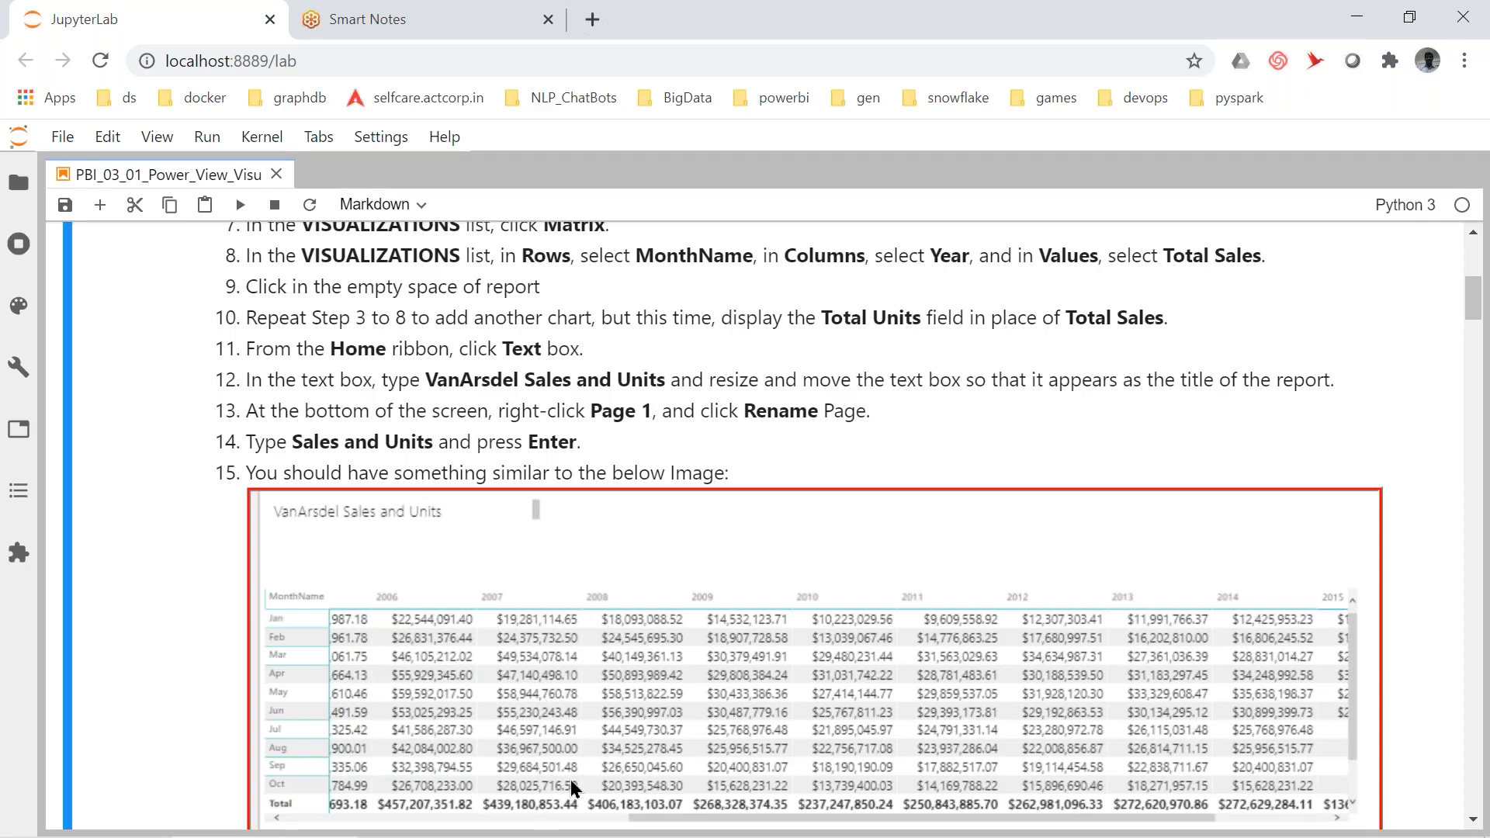
- Switch back to Power BI Desktop, insert a Matrix visual and use MonthName from the Date table as its rows
key(alt+Tab)
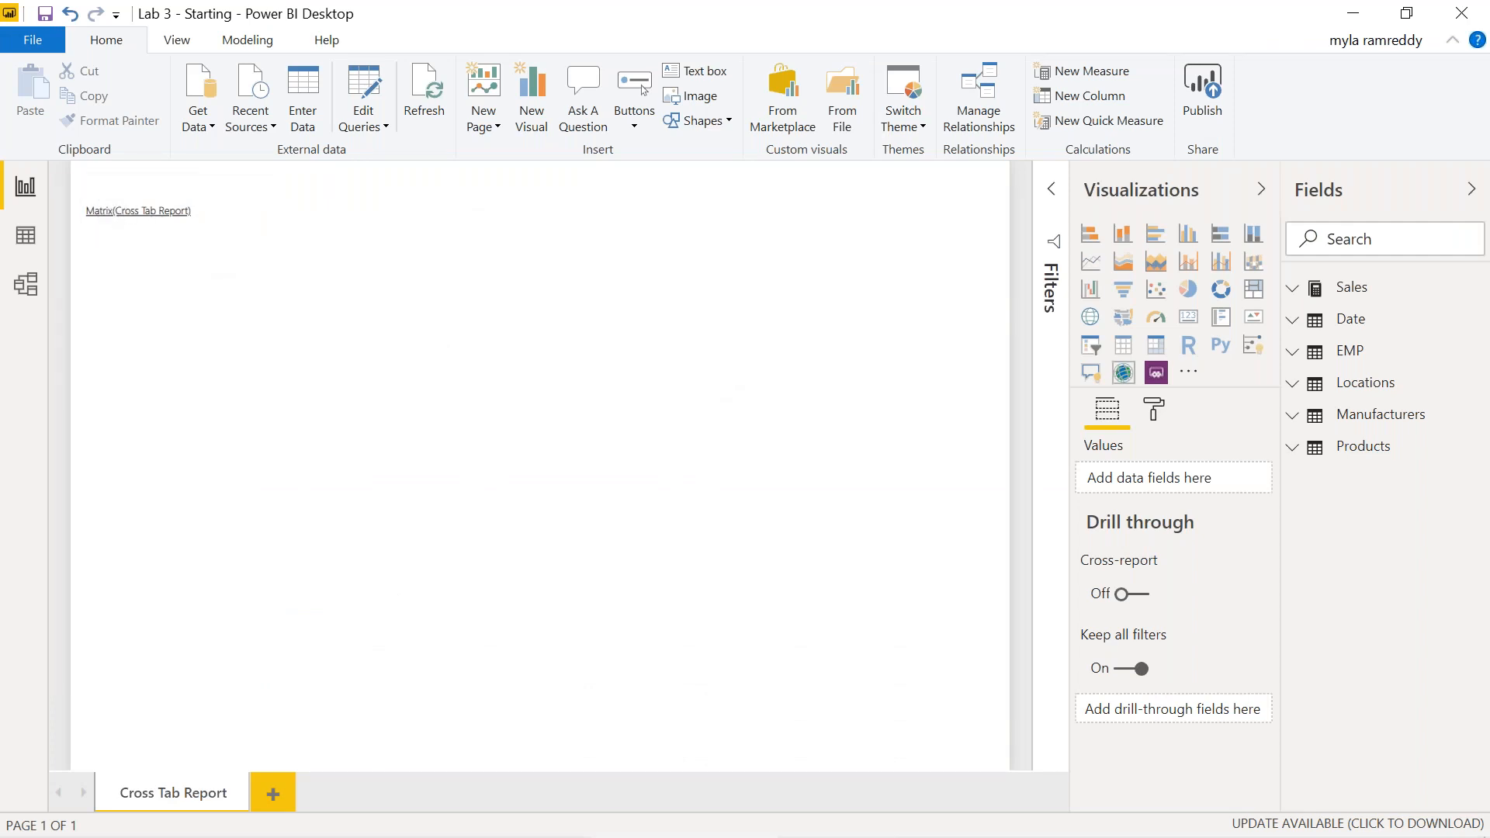
click(1164, 357)
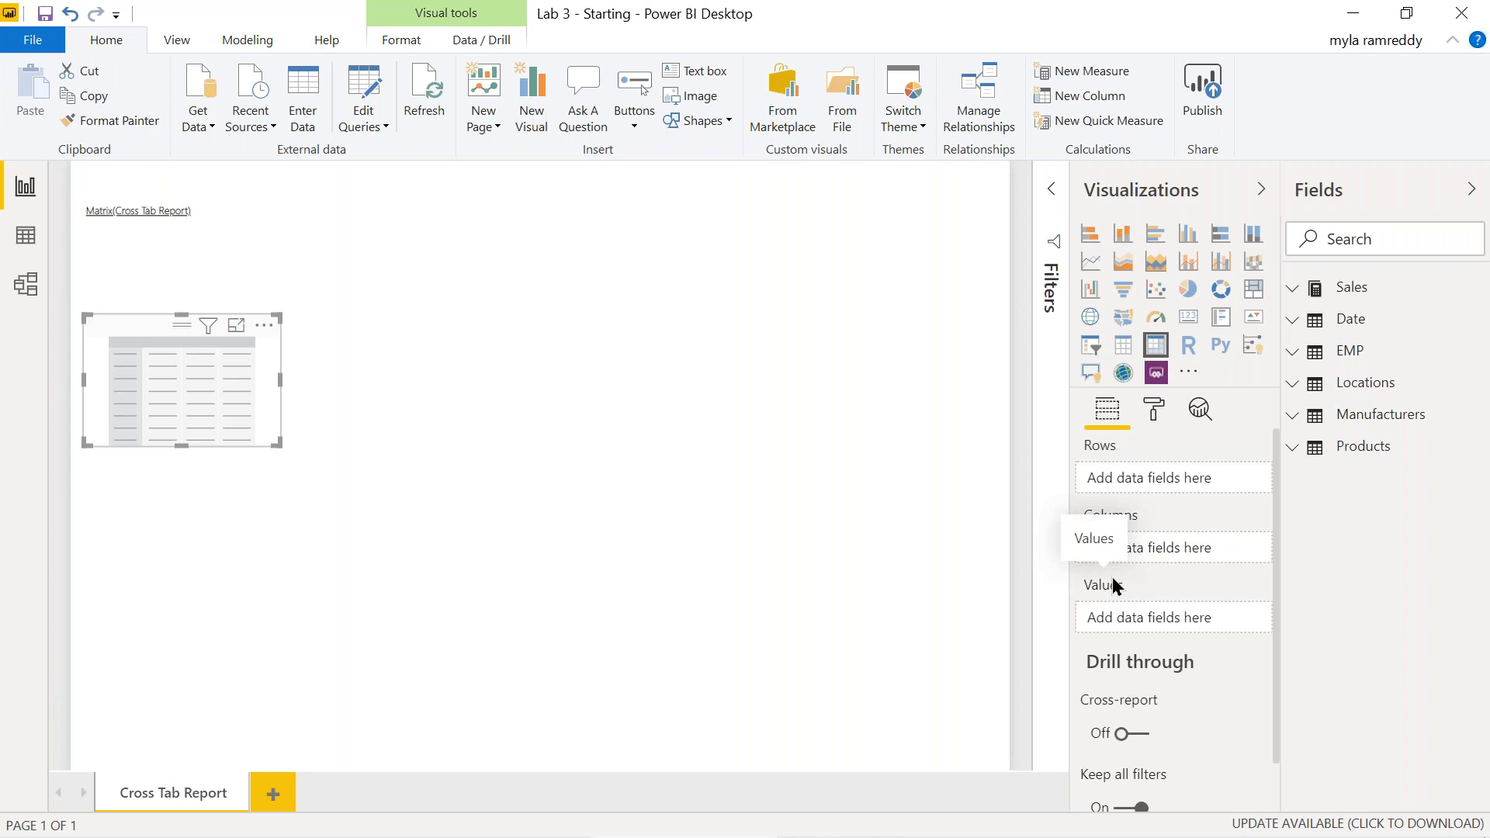
key(alt+Tab)
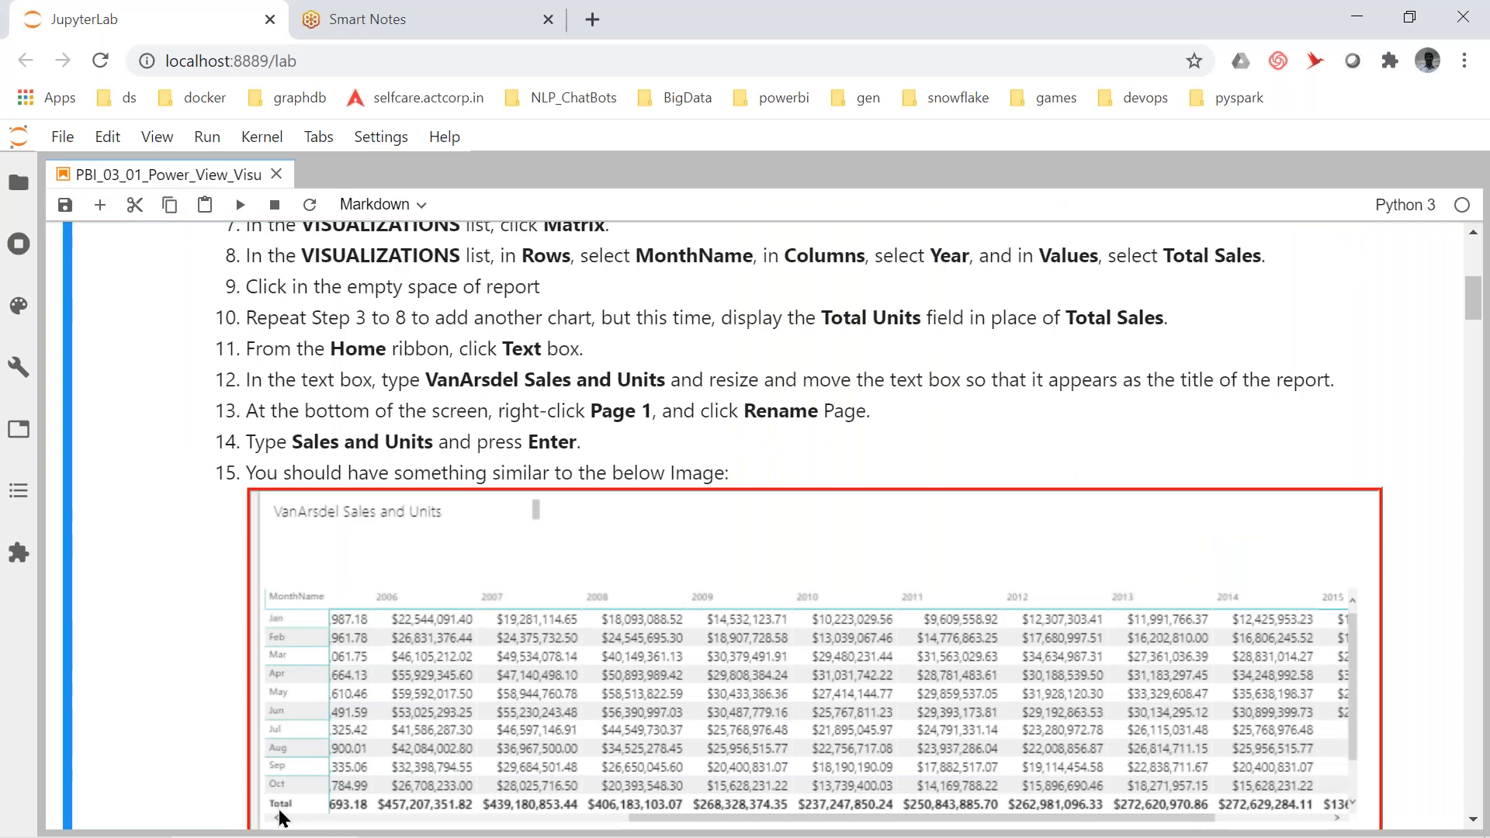
key(alt+Tab)
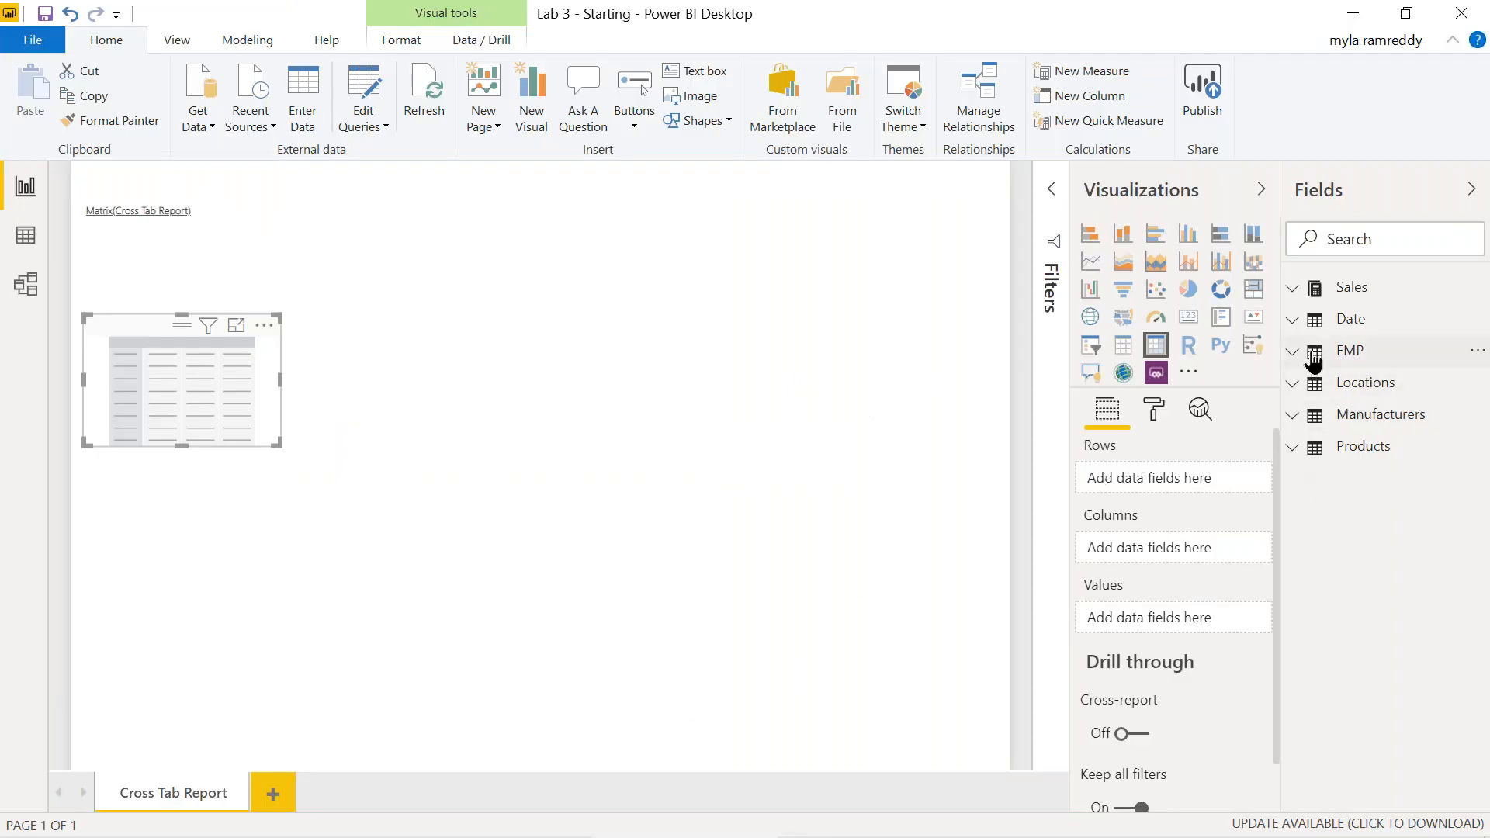
click(1292, 321)
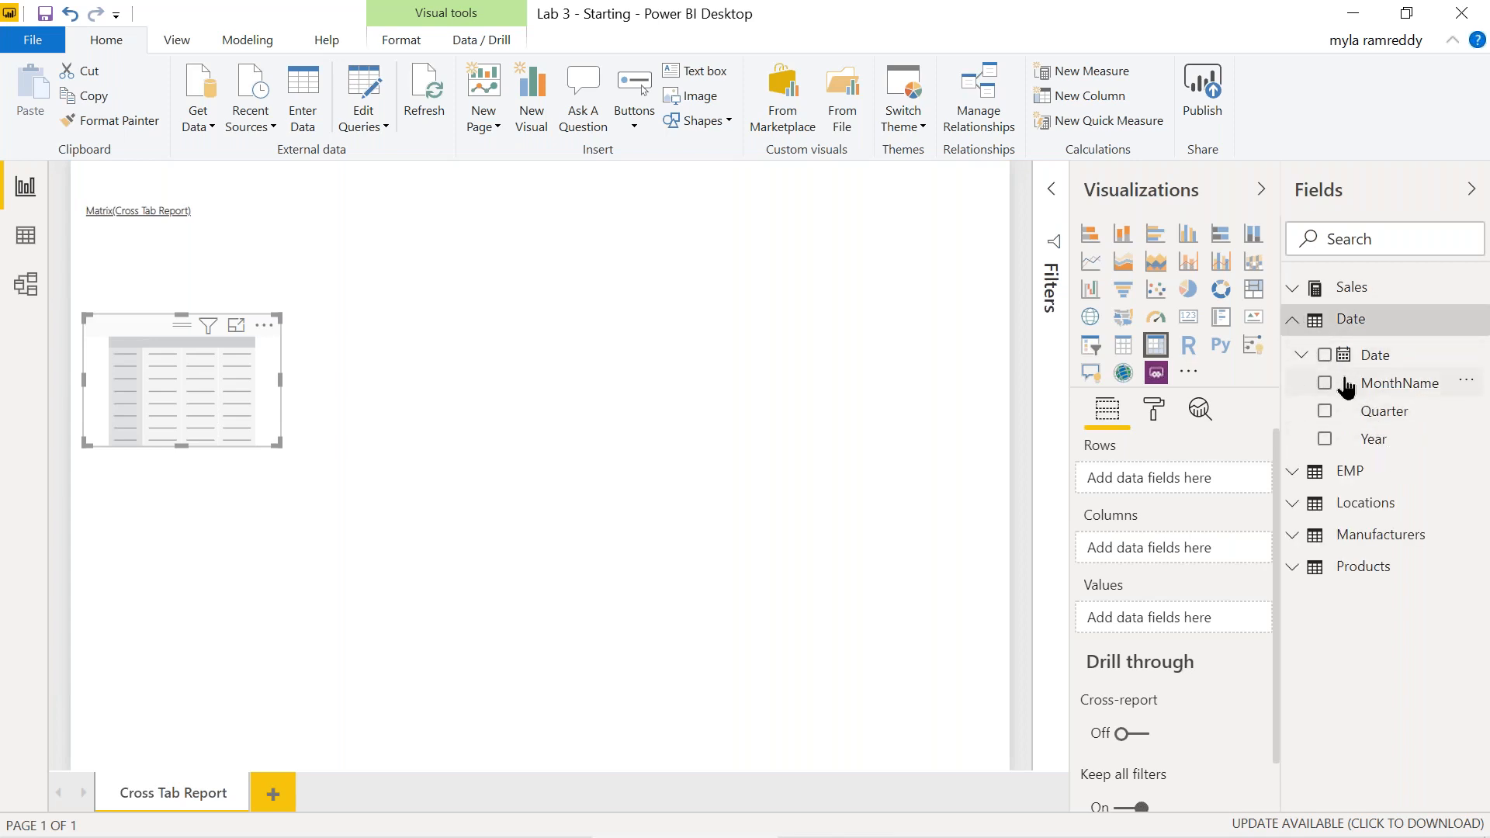
drag(1380, 392, 1198, 492)
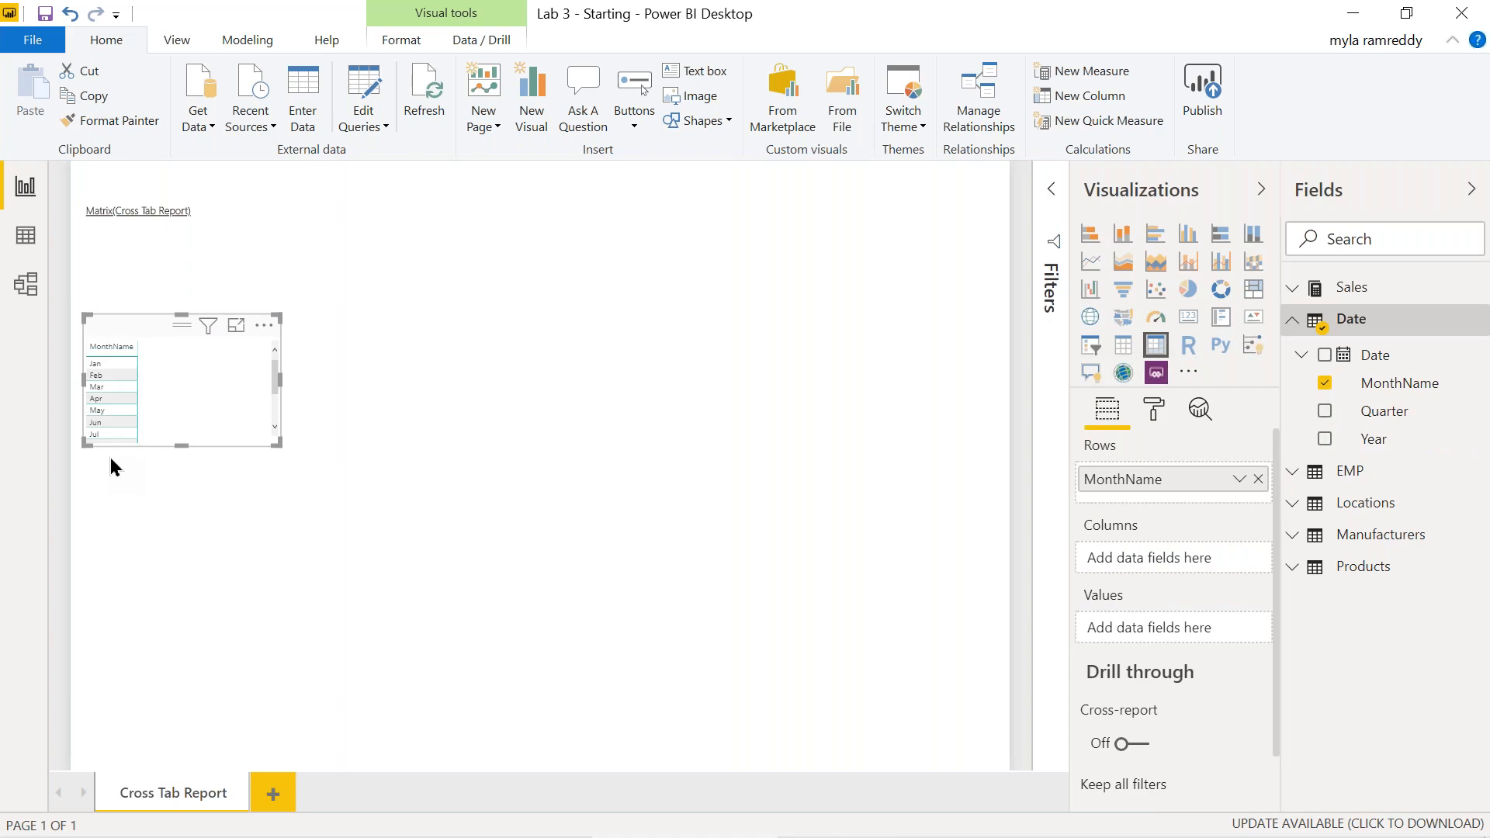
- Use Year from the Date table as the matrix columns and enlarge the matrix to about 240 pixels high, fitting all years and months
key(alt+Tab)
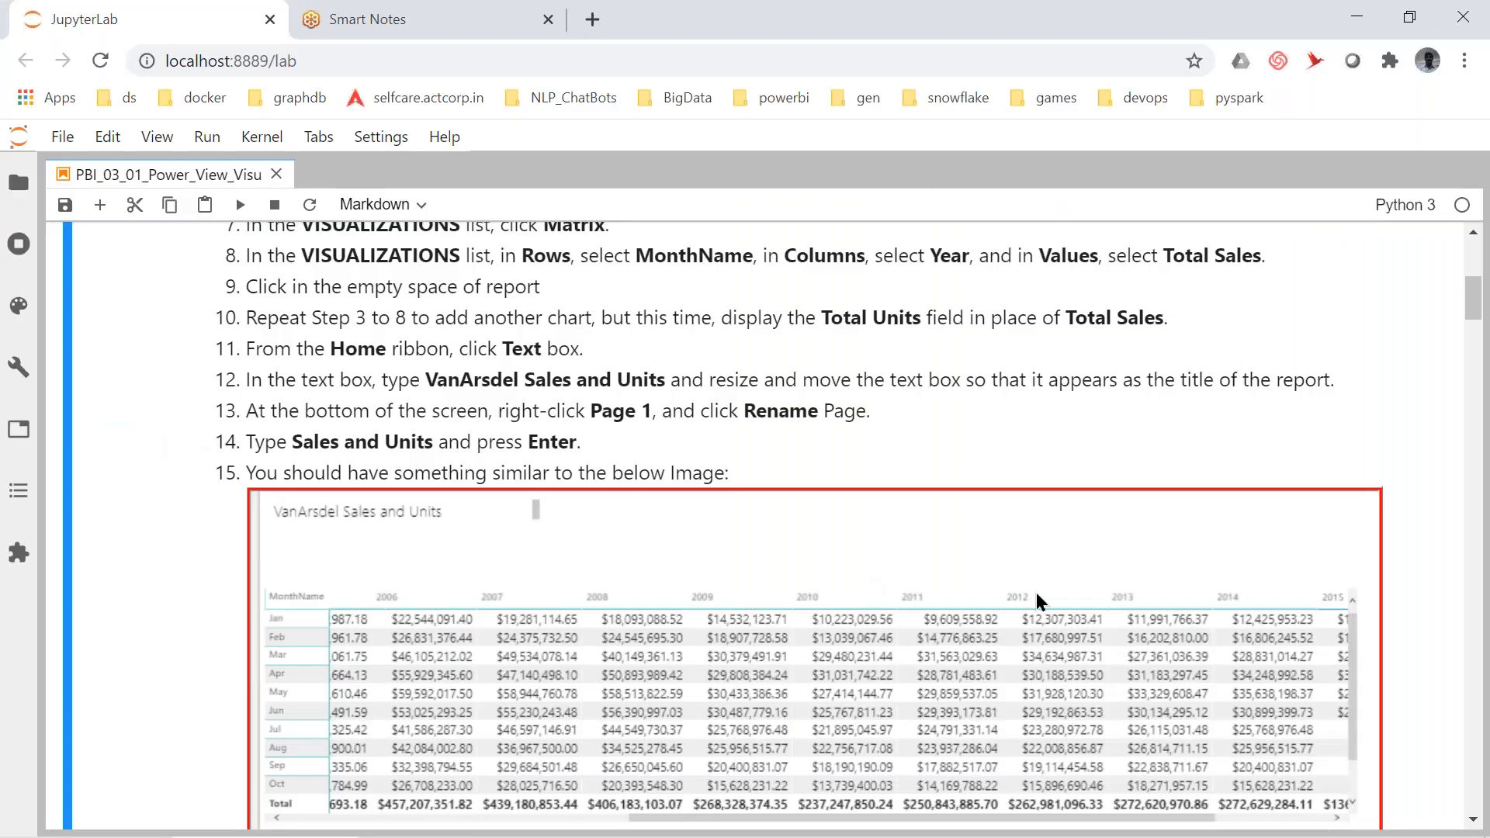
key(alt+Tab)
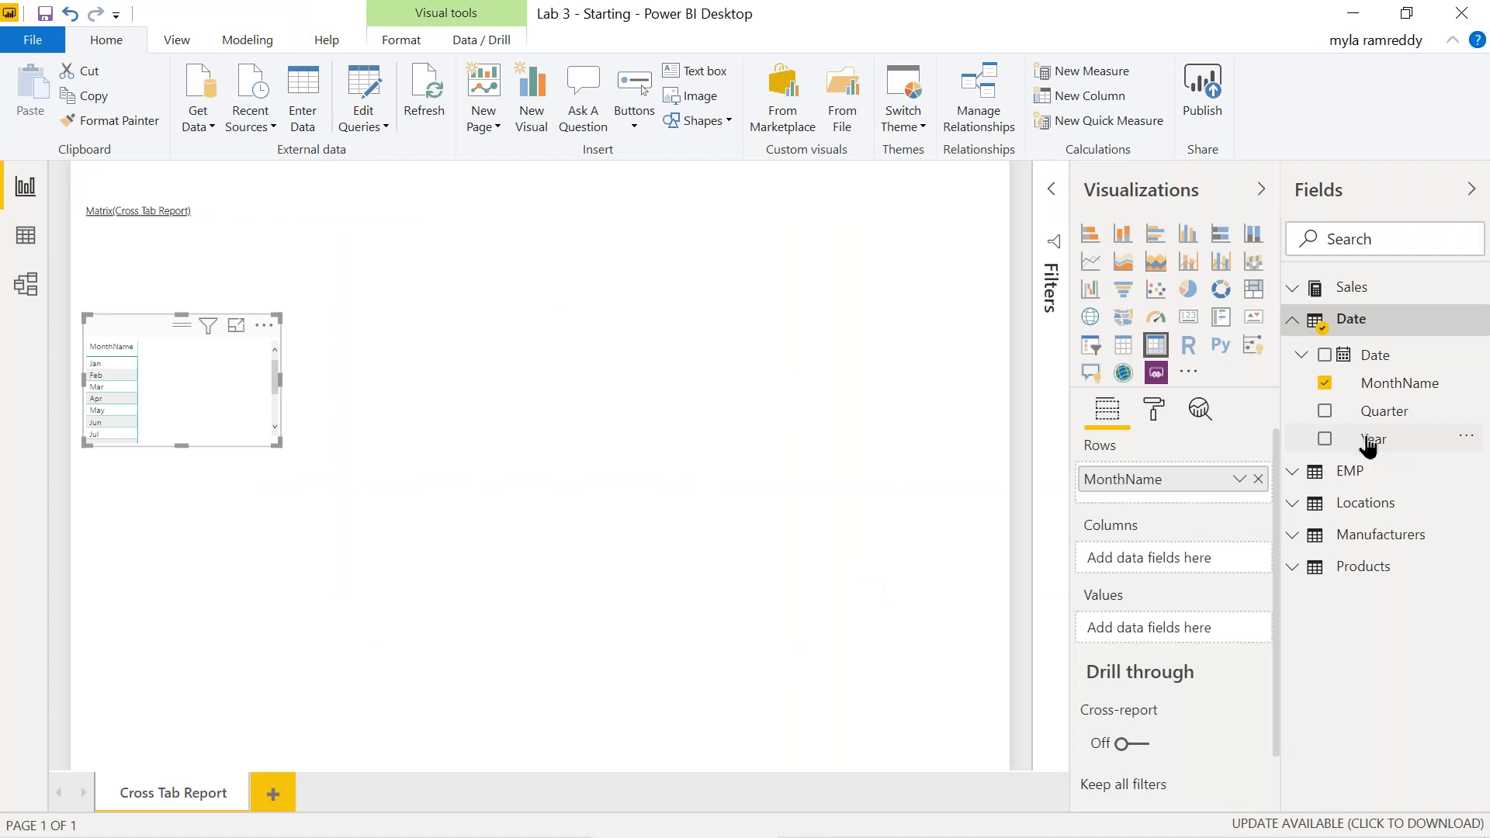
drag(1363, 454, 1177, 575)
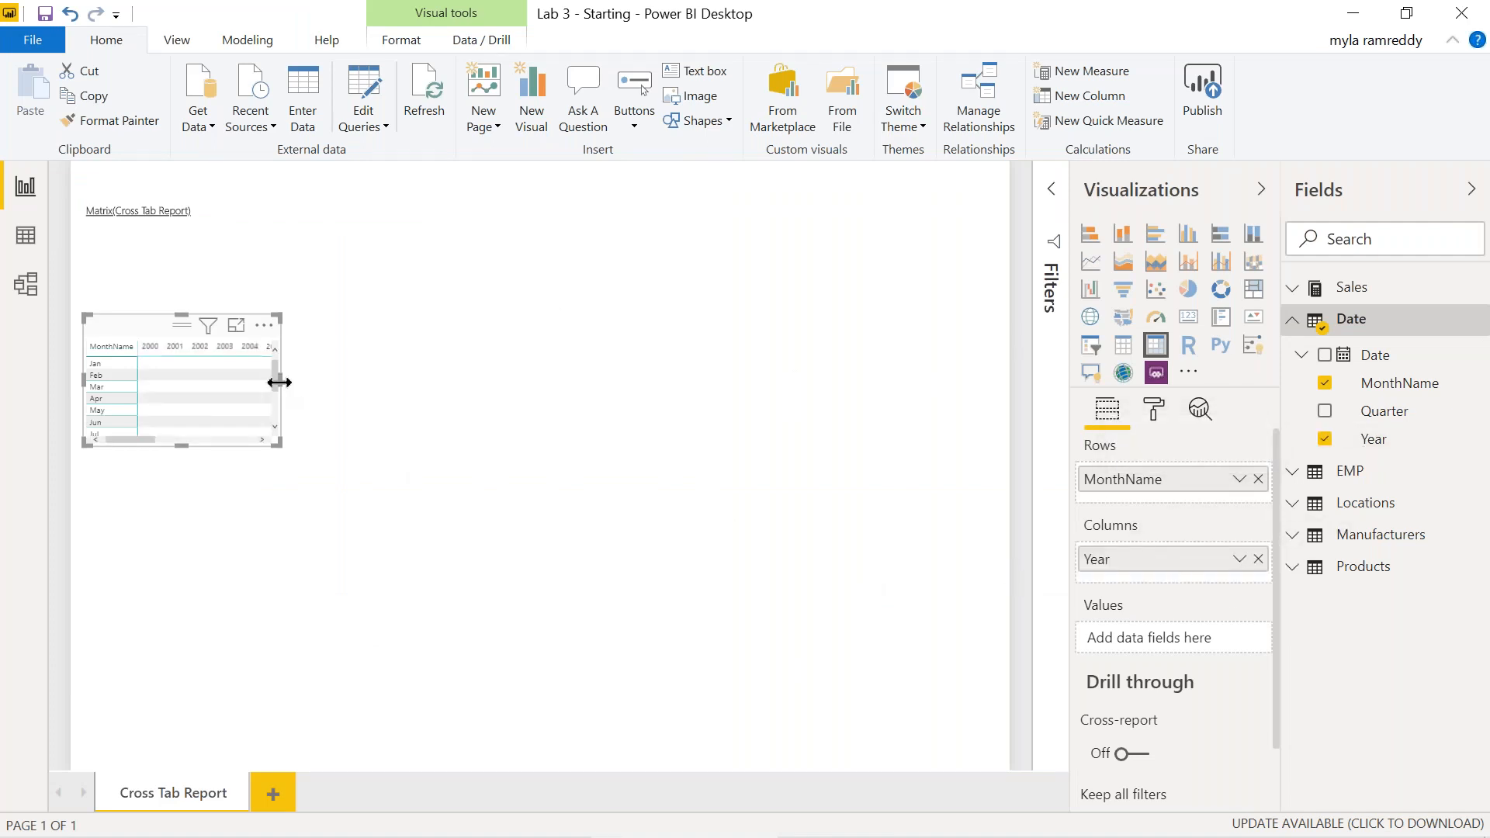
drag(281, 379, 574, 408)
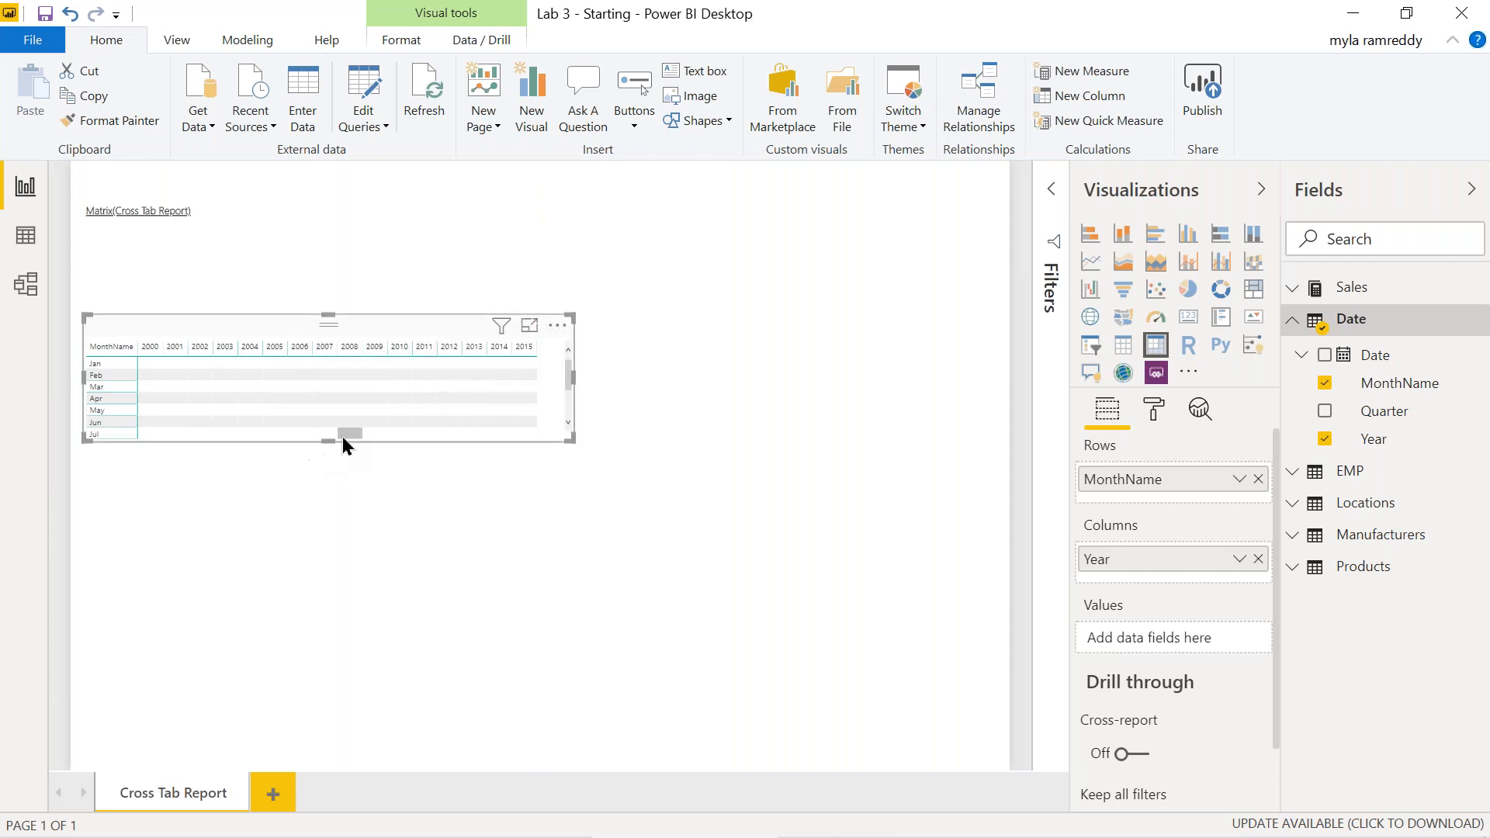
drag(326, 441, 327, 508)
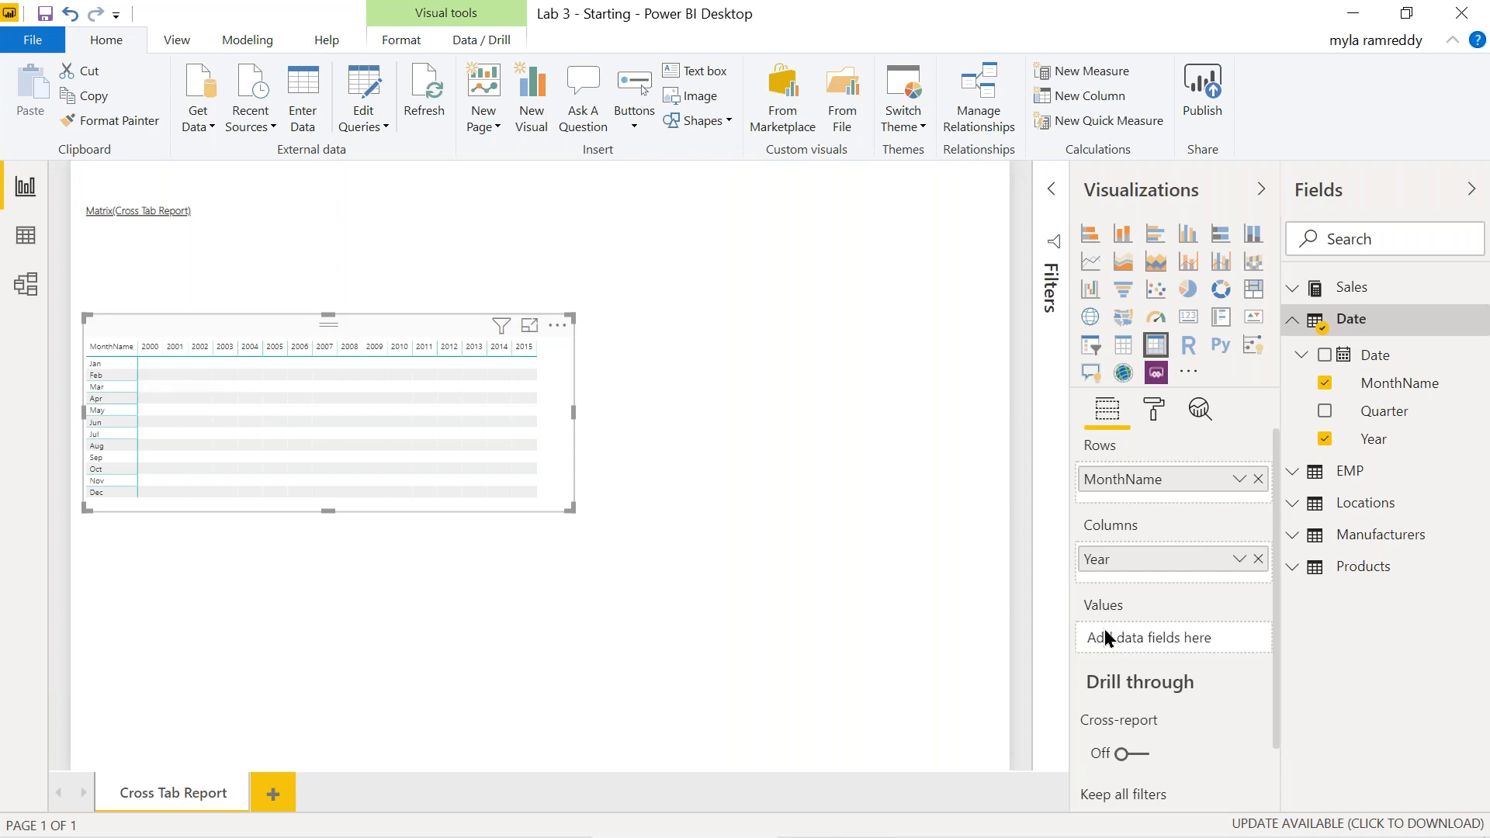
- Add Total Sales from the Sales table as the matrix values and widen the matrix to about 1040 pixels
click(1293, 290)
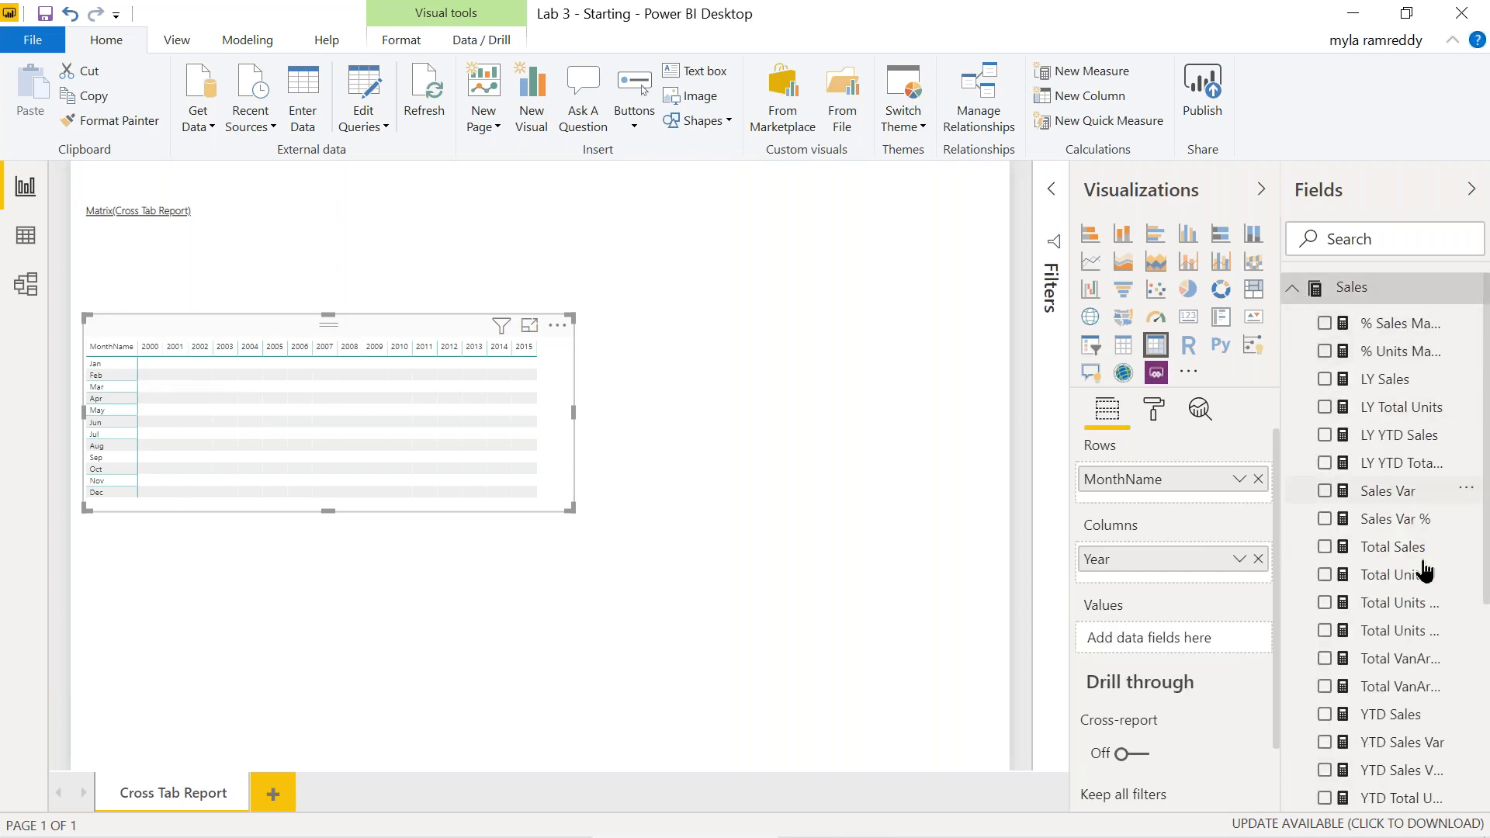
scroll(1423, 572, down, 1)
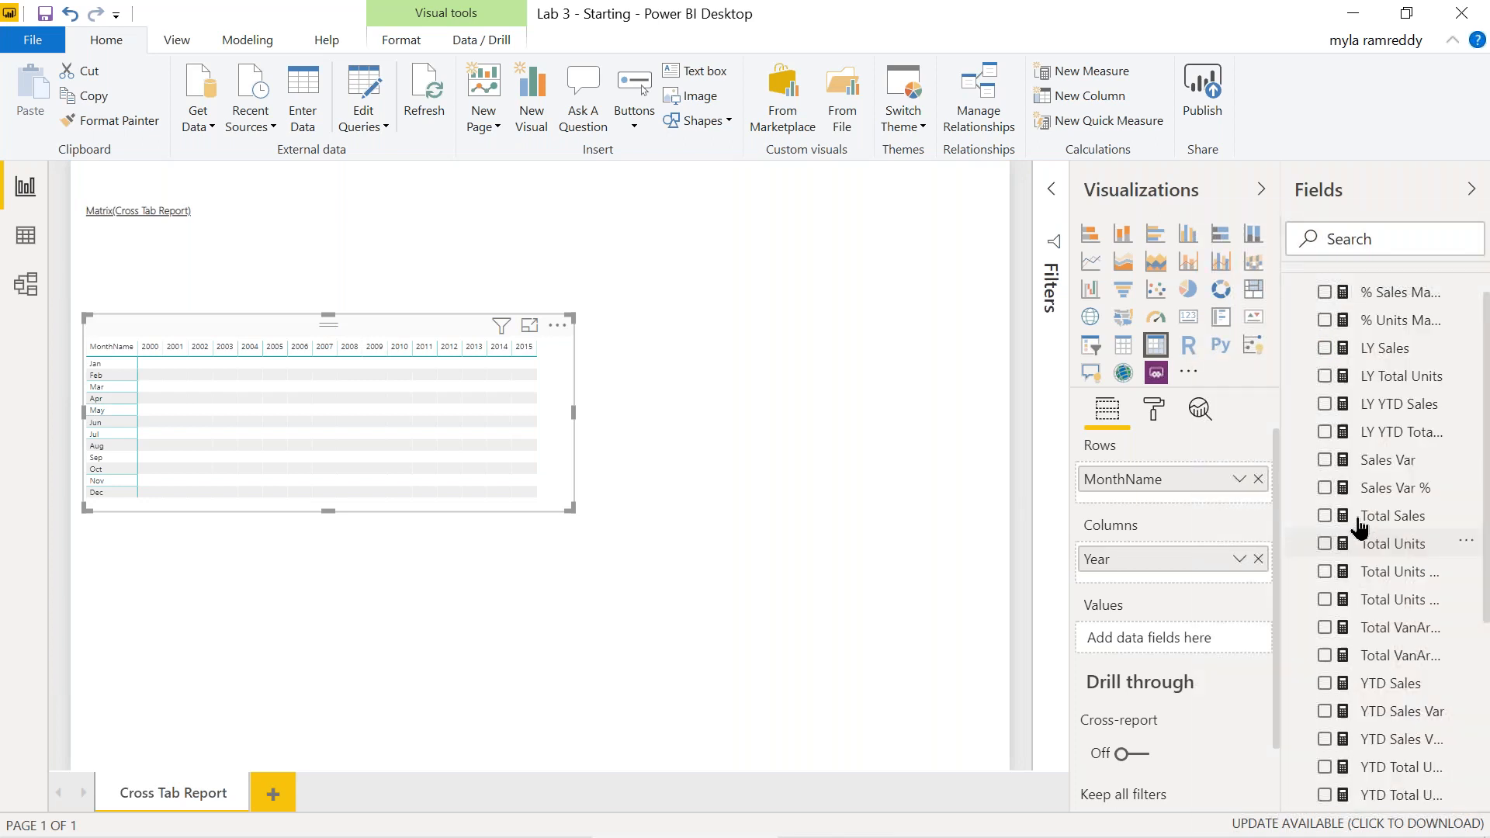
drag(1374, 516, 1180, 639)
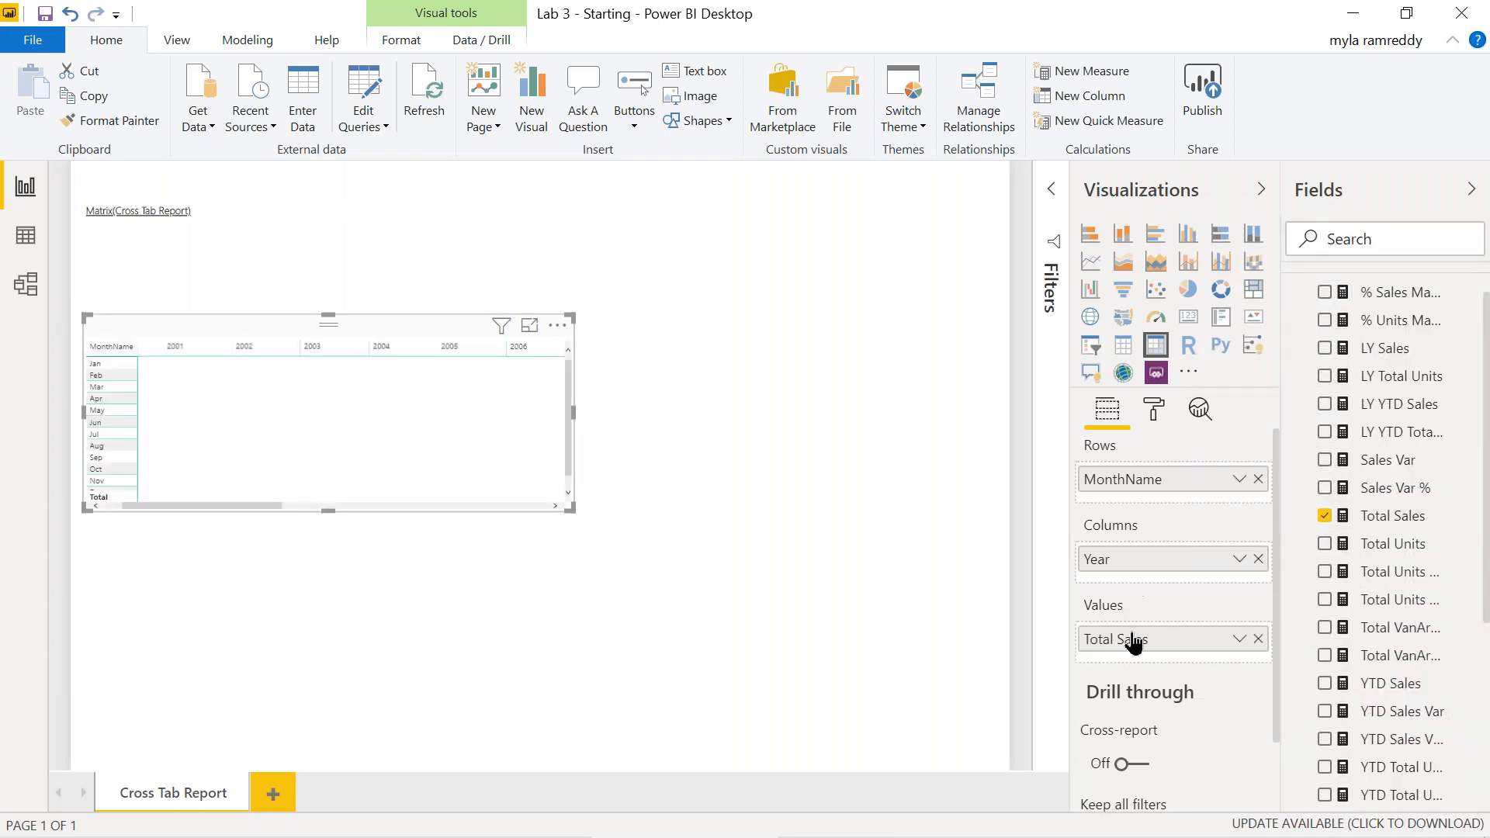
drag(574, 412, 586, 412)
drag(702, 416, 846, 422)
click(846, 423)
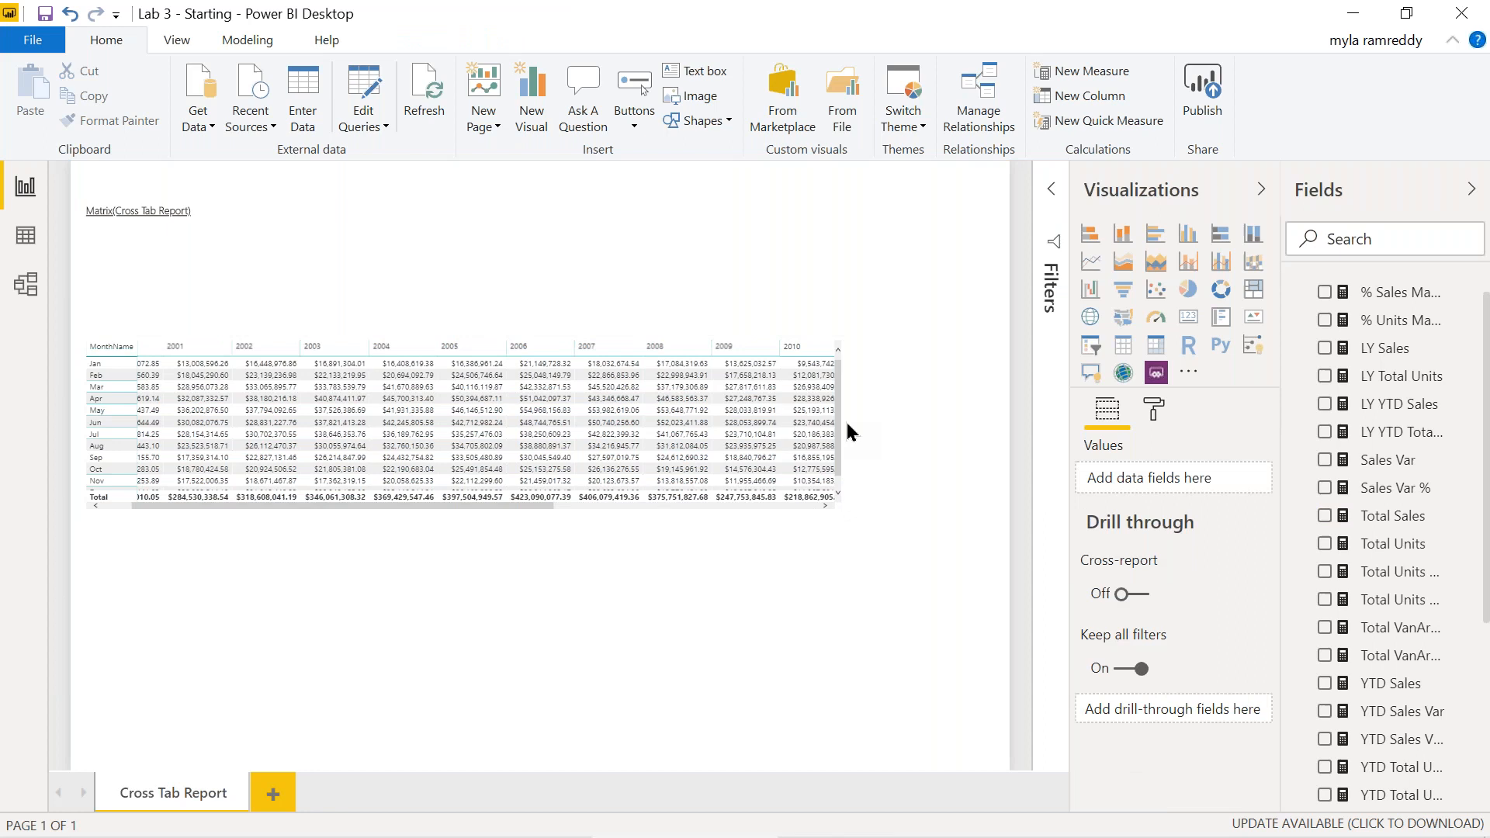
- Review the matrix's General format settings and widen the matrix to about 1072 pixels
click(576, 331)
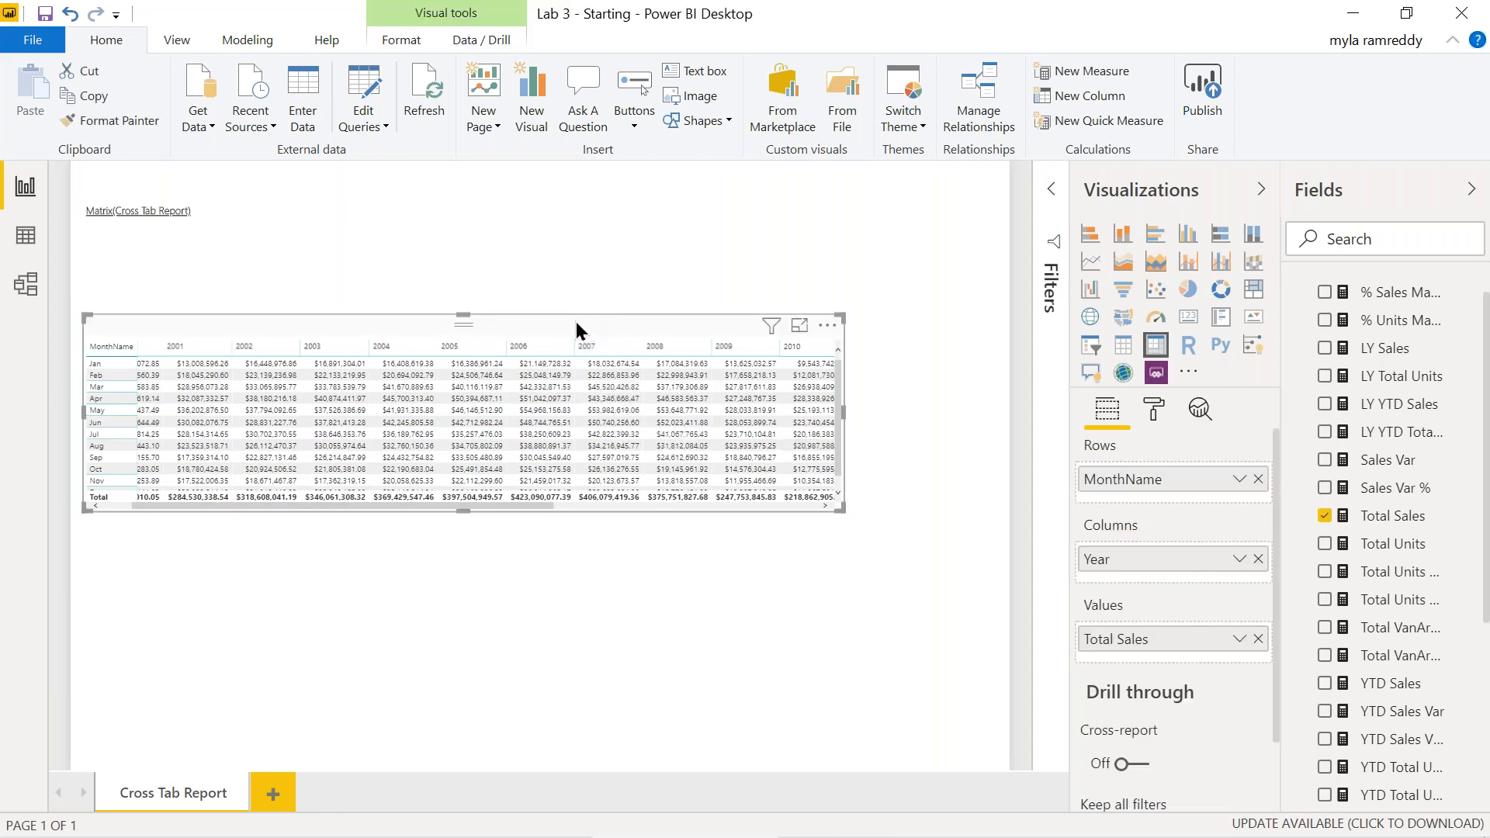
click(1153, 417)
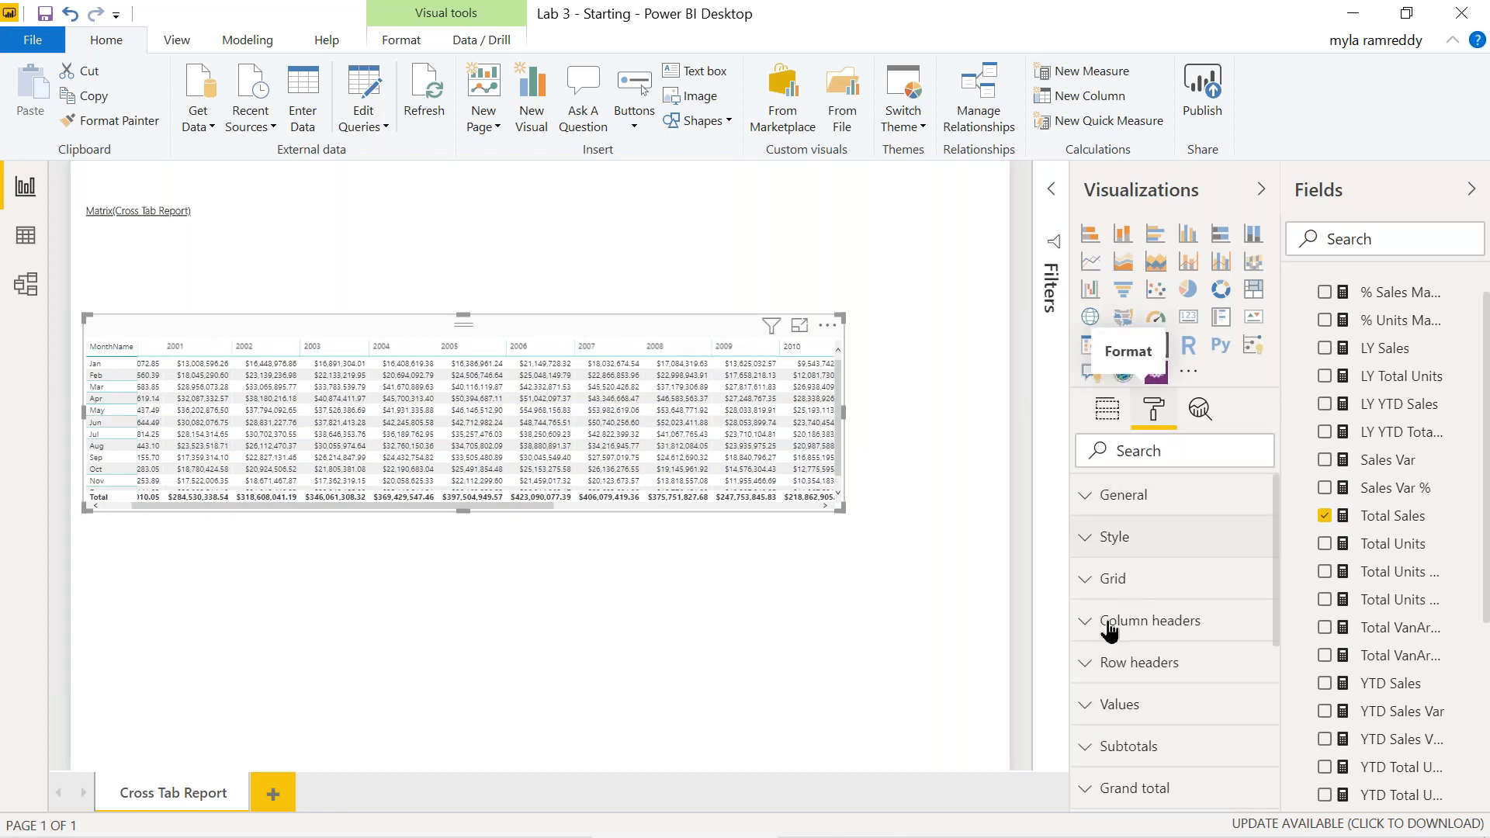
click(1085, 504)
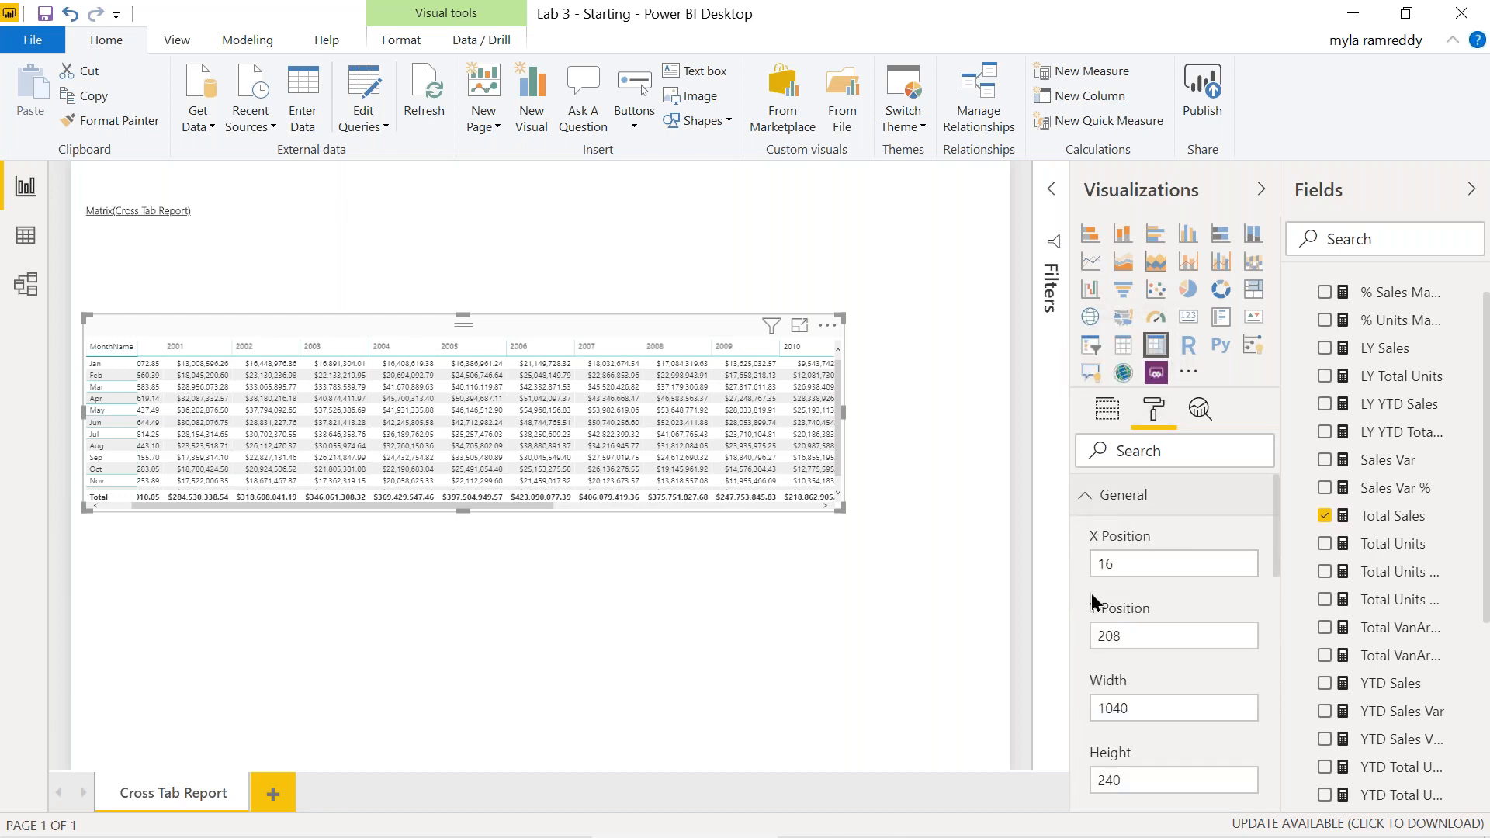
scroll(1161, 588, down, 5)
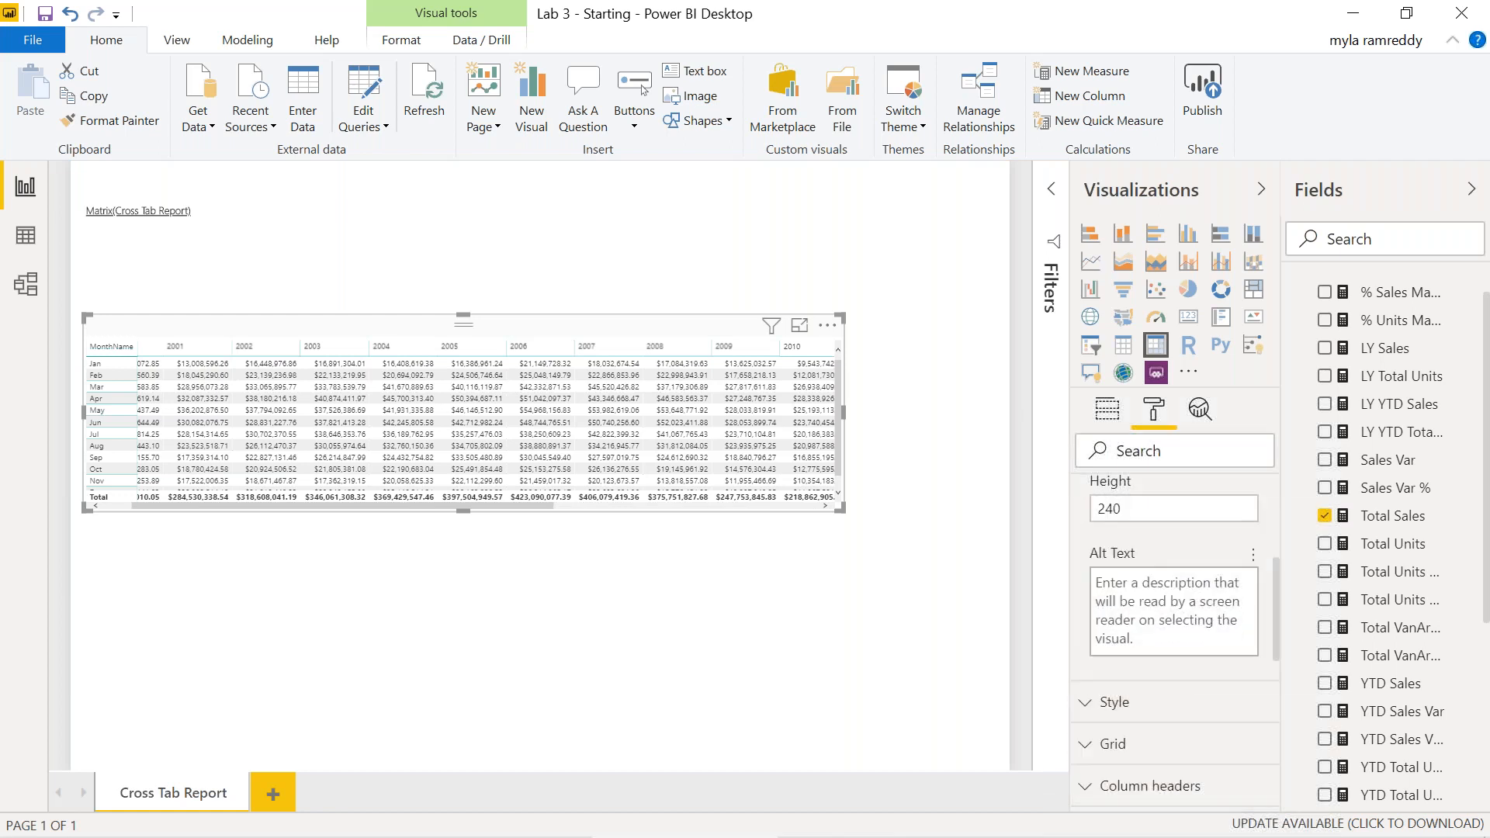
scroll(1173, 621, down, 2)
scroll(1173, 621, up, 7)
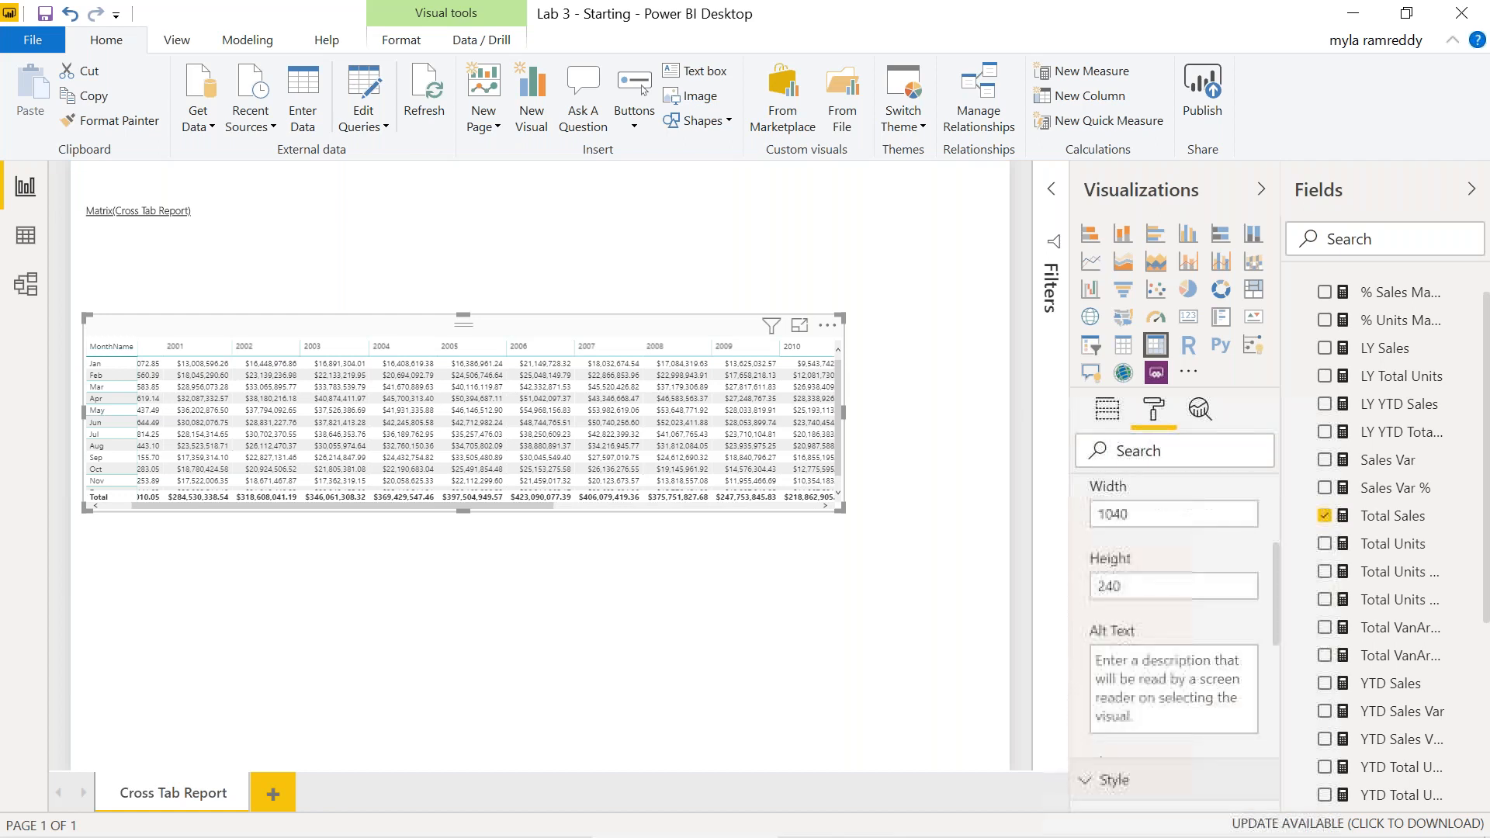
scroll(1173, 621, down, 1)
scroll(1173, 621, down, 2)
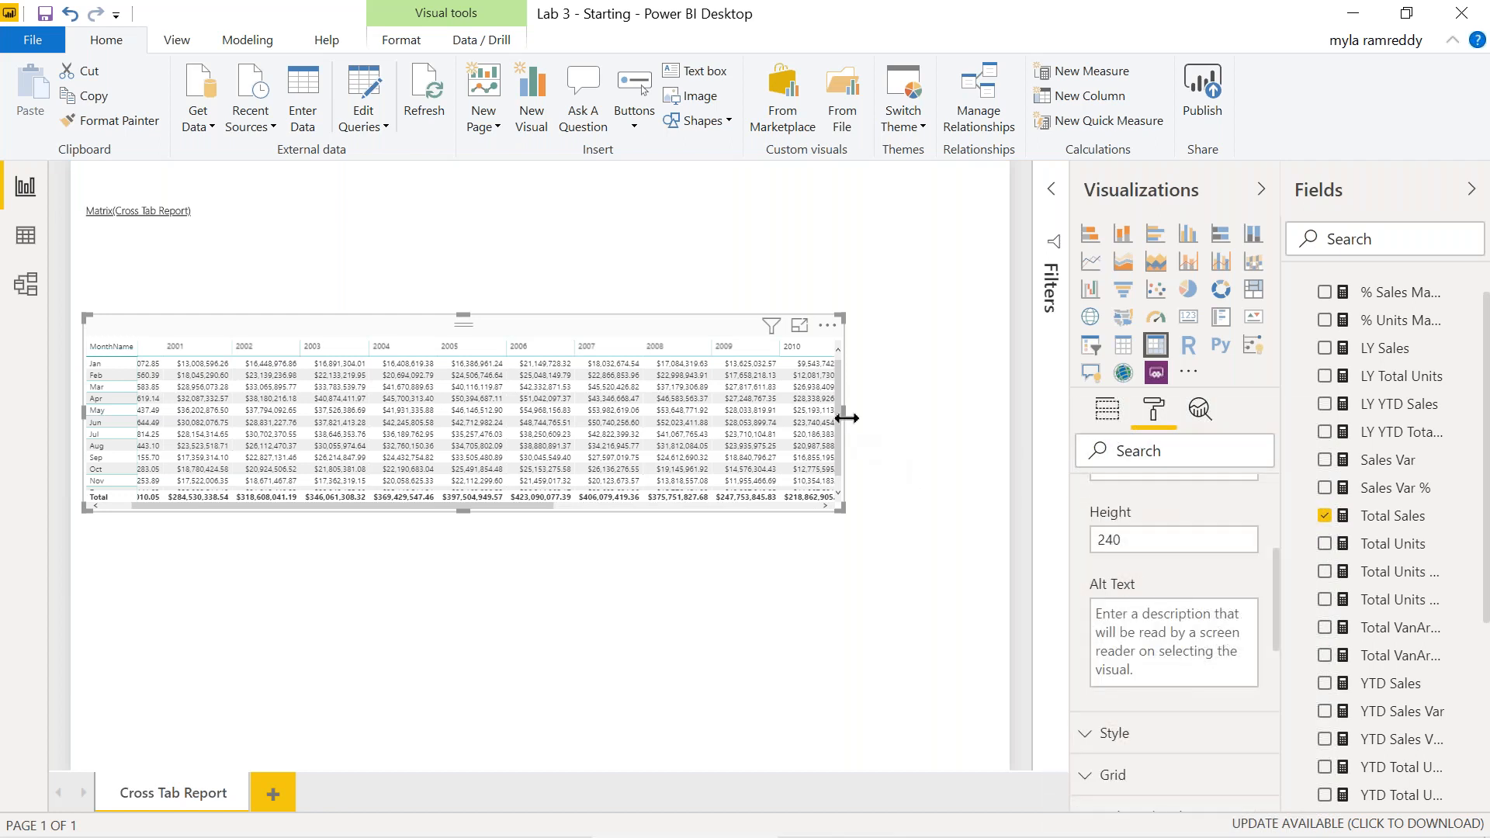
drag(859, 417, 871, 418)
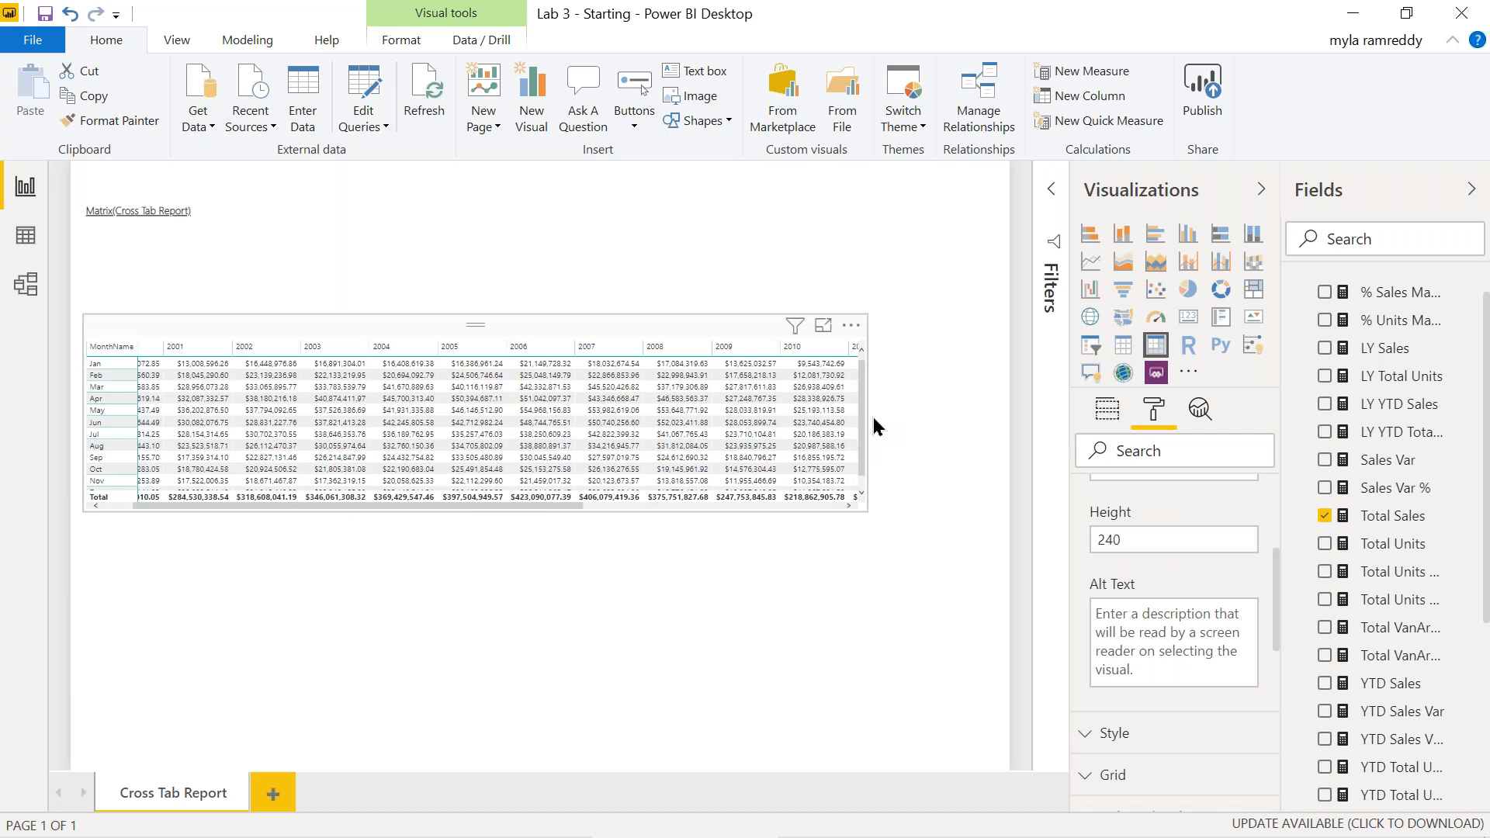
- Select the matrix, check its General format settings and widen it to about 1152 pixels
click(1153, 416)
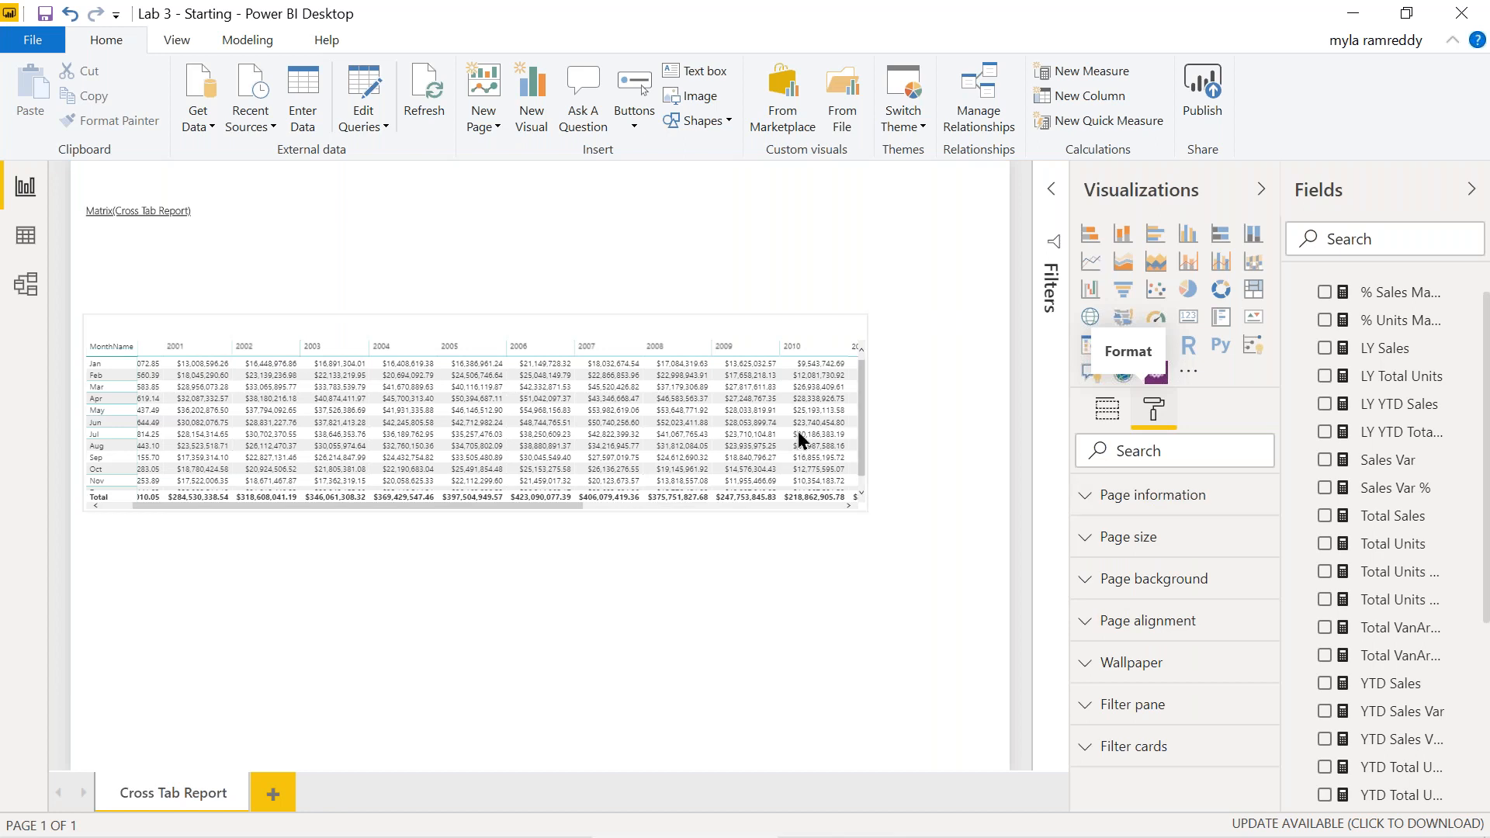
click(818, 434)
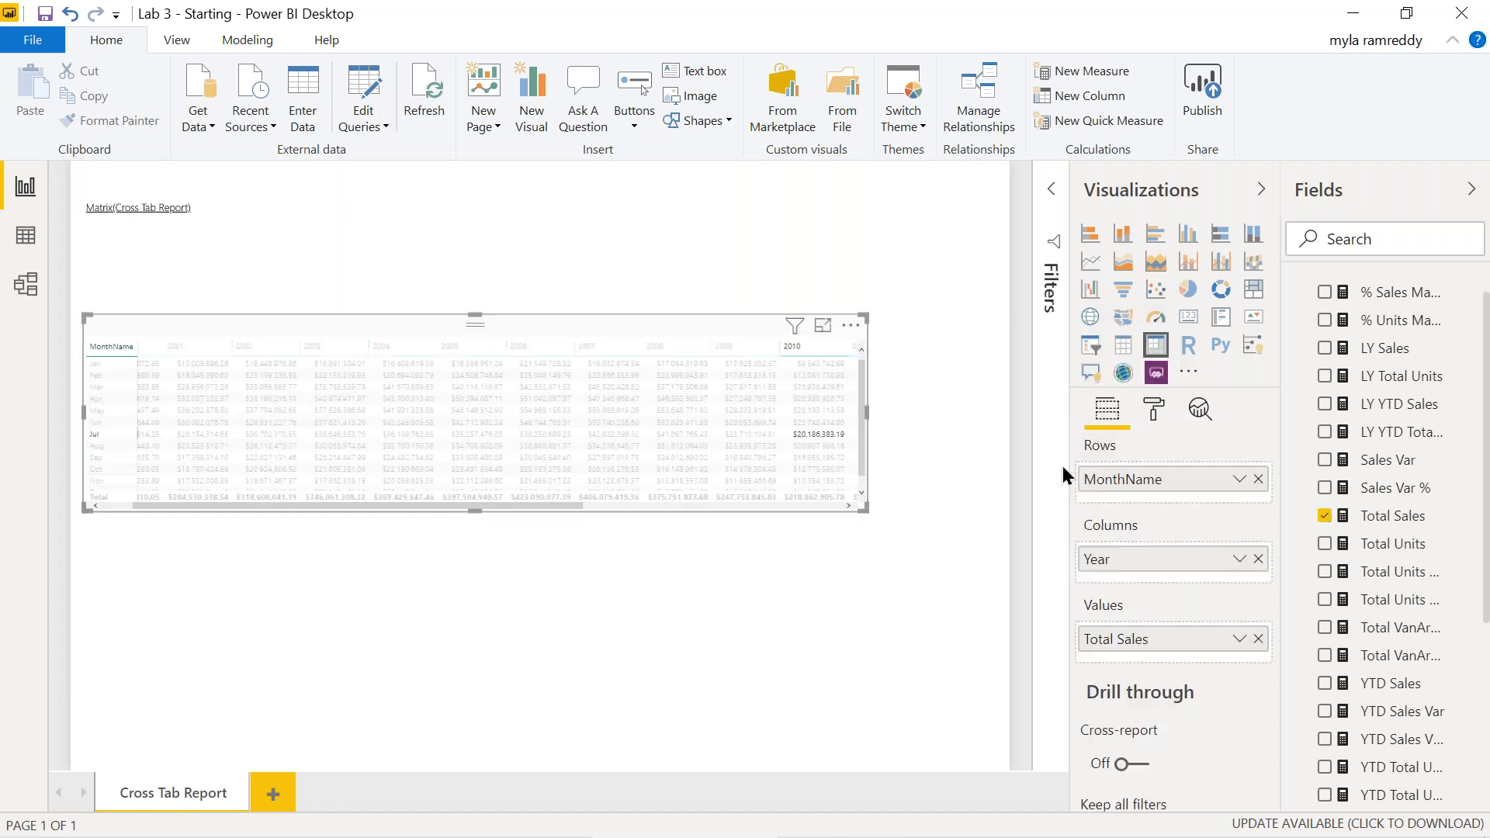
click(1153, 409)
click(1085, 497)
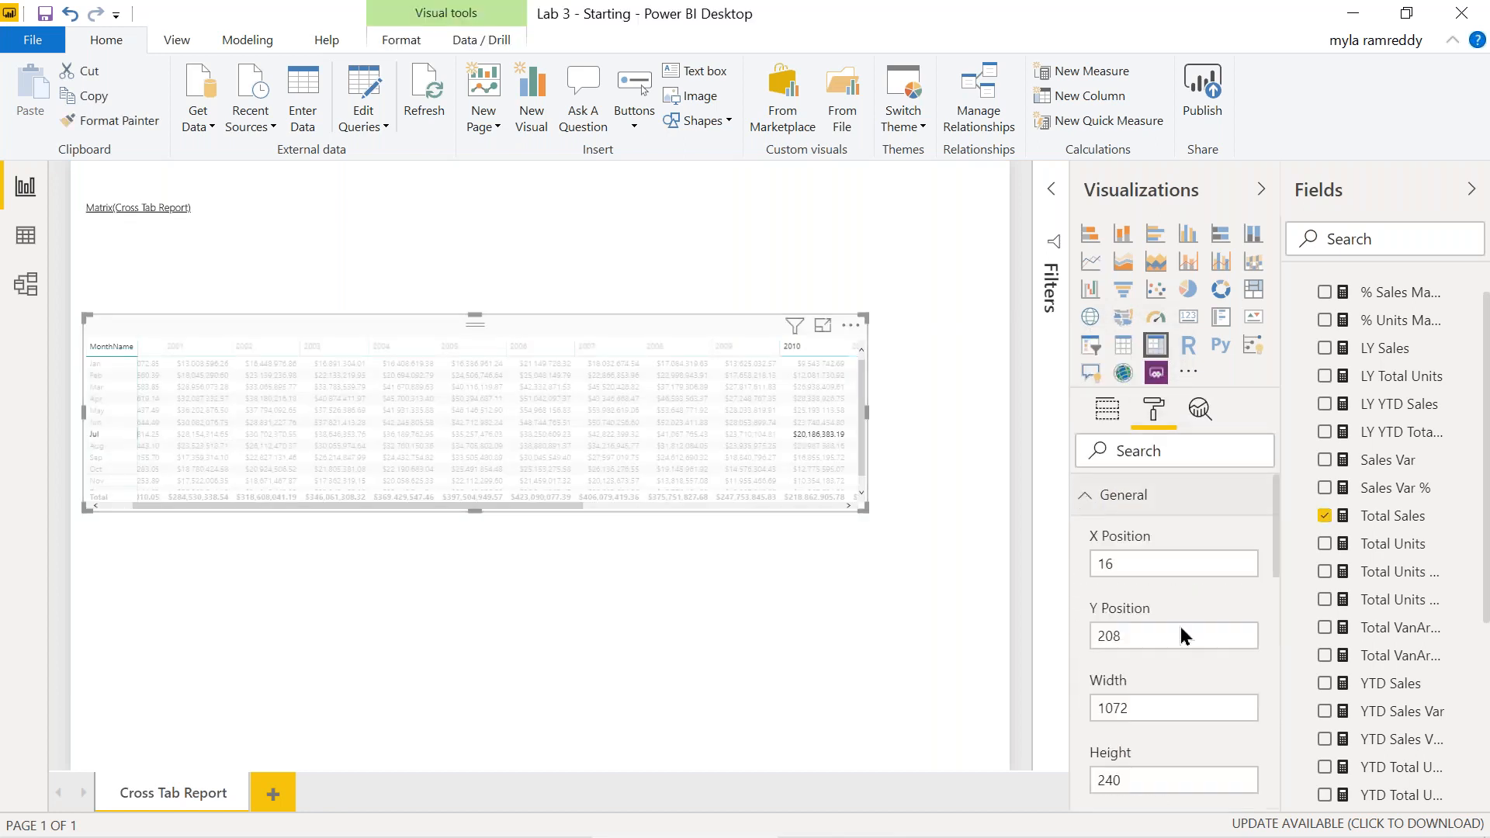
scroll(1193, 660, down, 1)
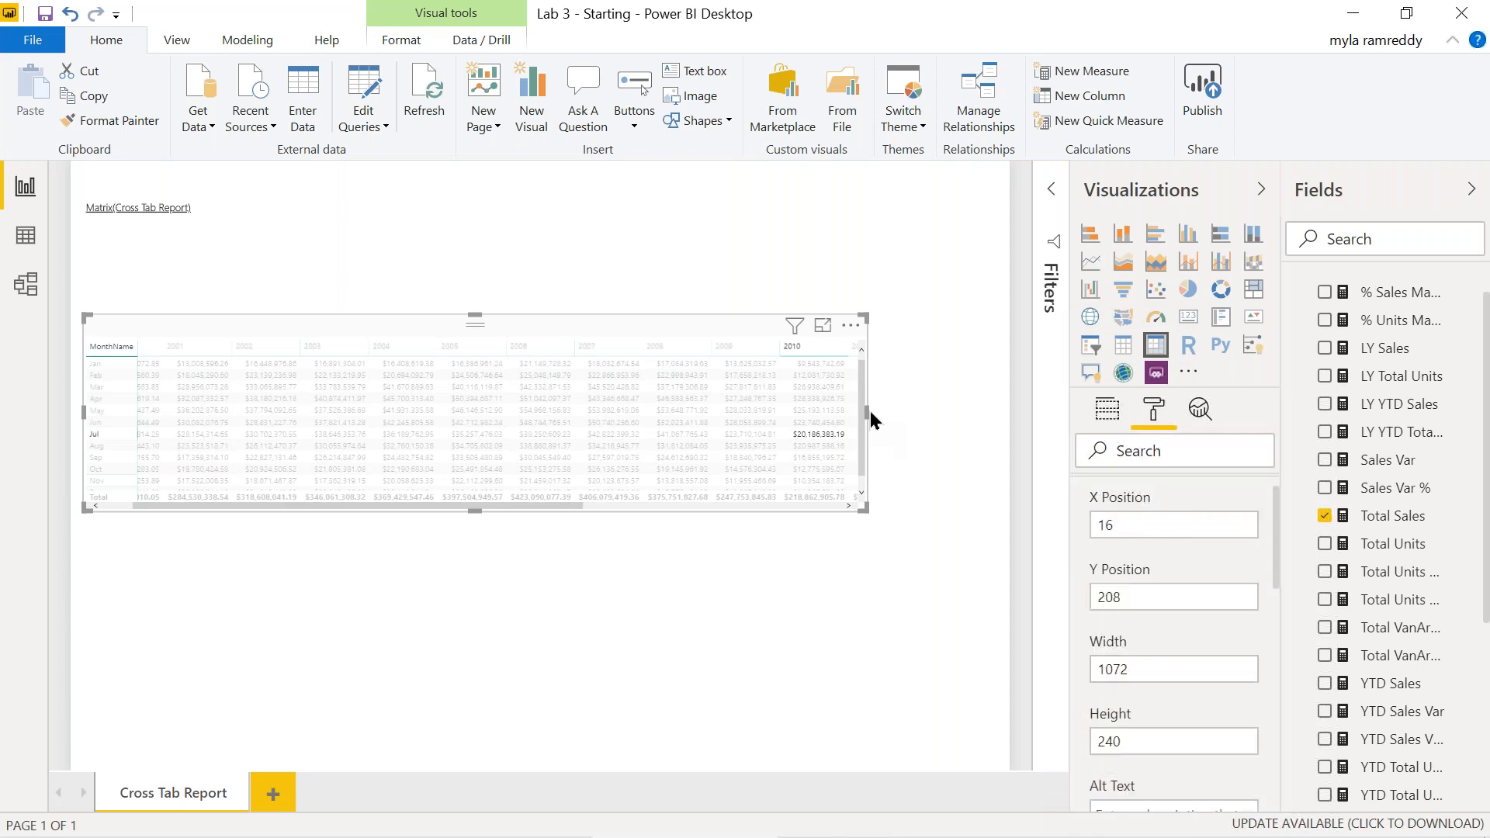
drag(869, 409, 924, 412)
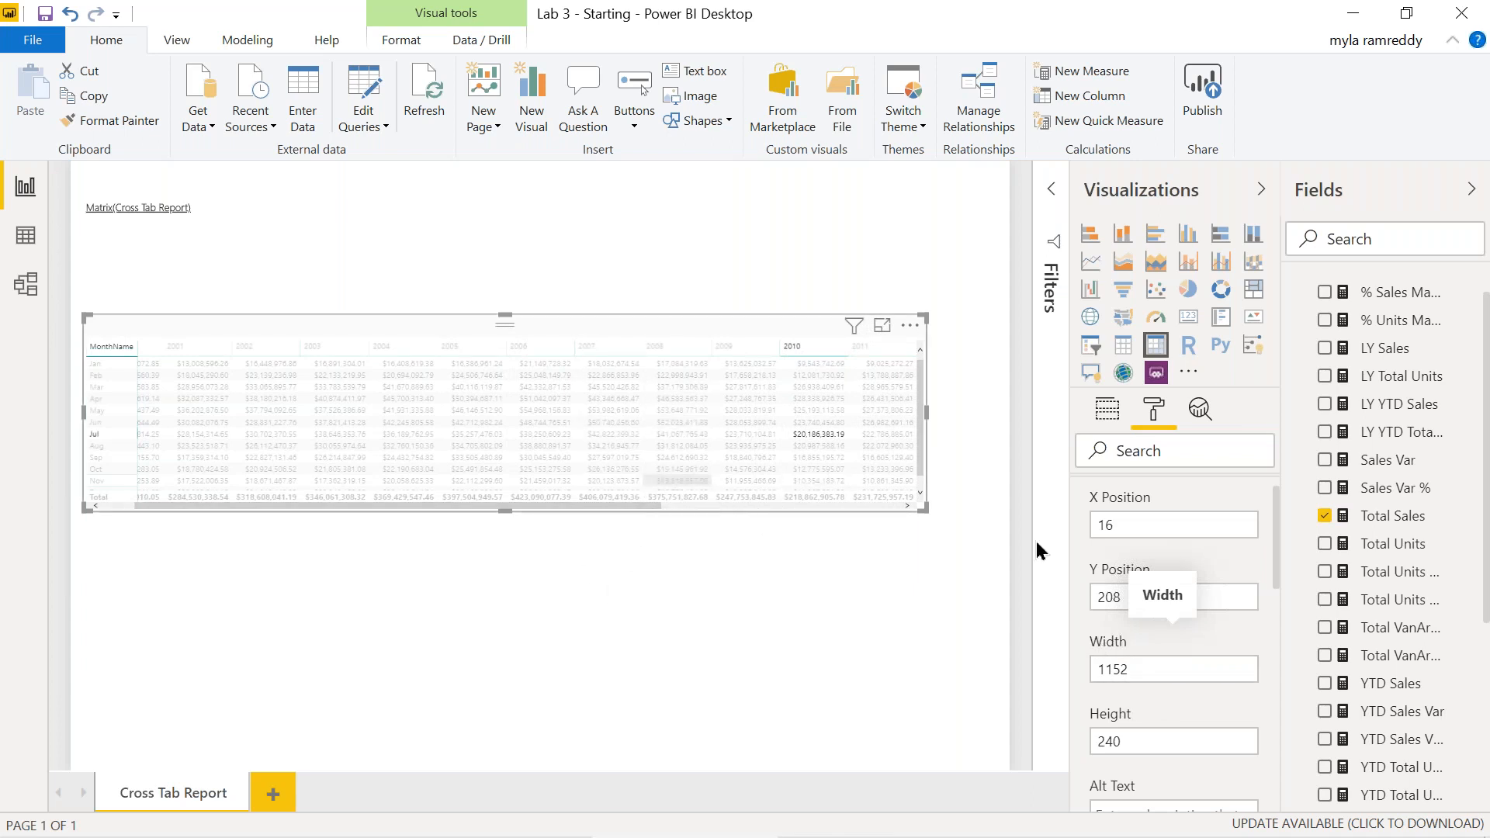
scroll(1156, 531, up, 1)
scroll(1156, 531, up, 1)
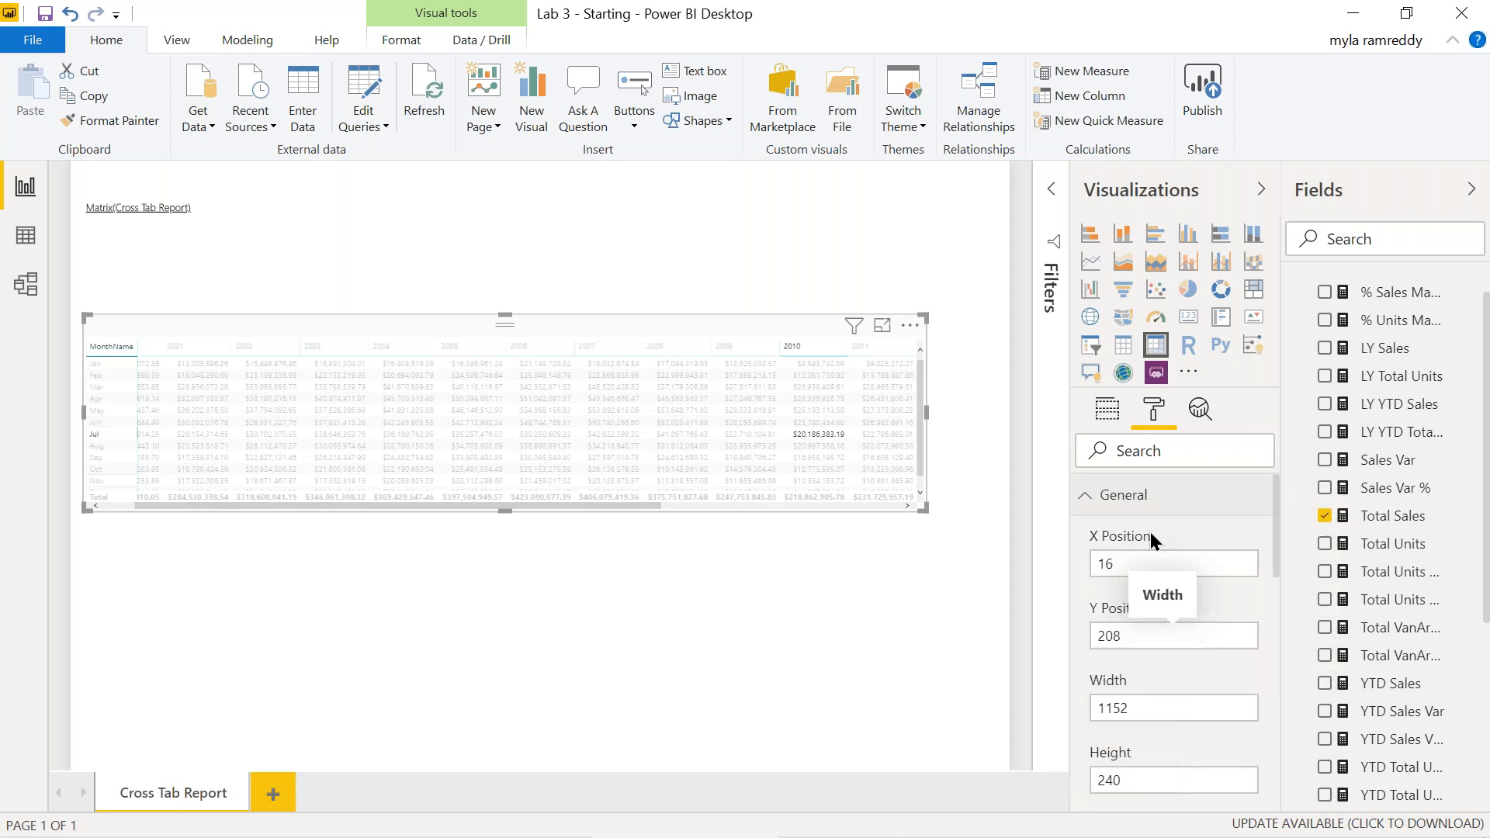
click(1083, 503)
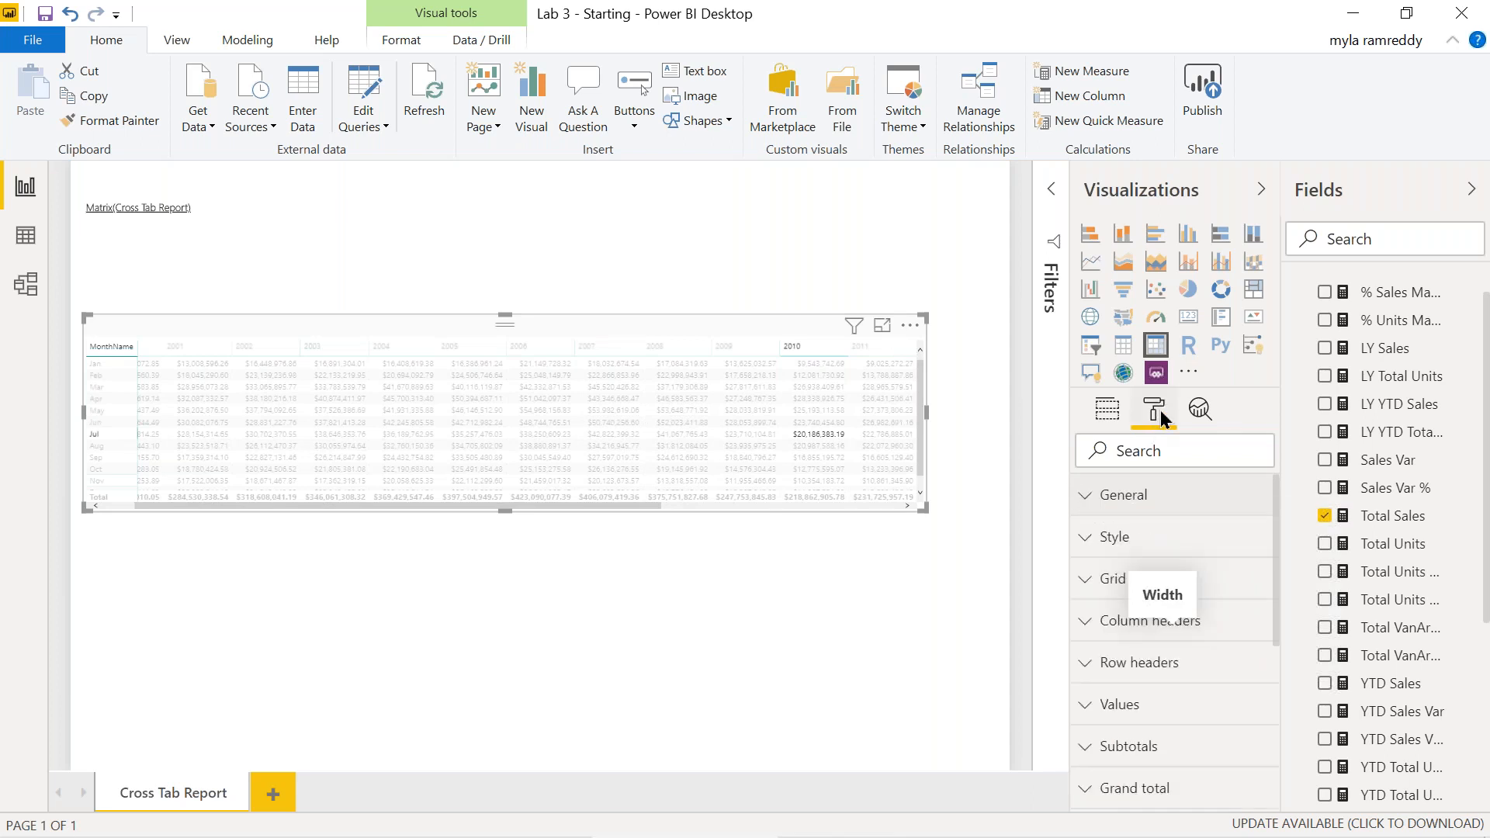
- Try the Bold header and Alternating rows styles on the matrix
click(1084, 543)
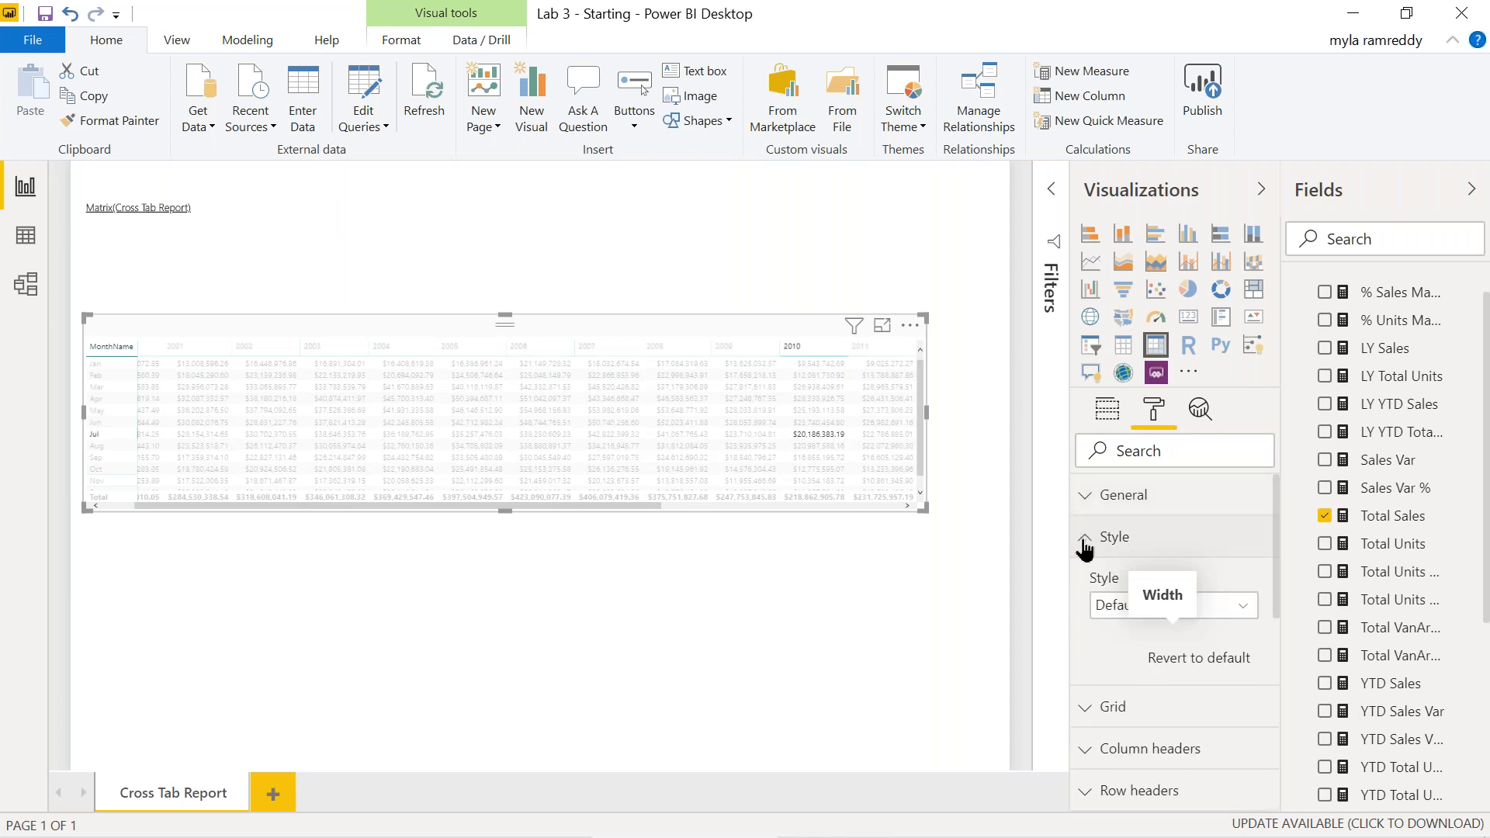
click(1243, 610)
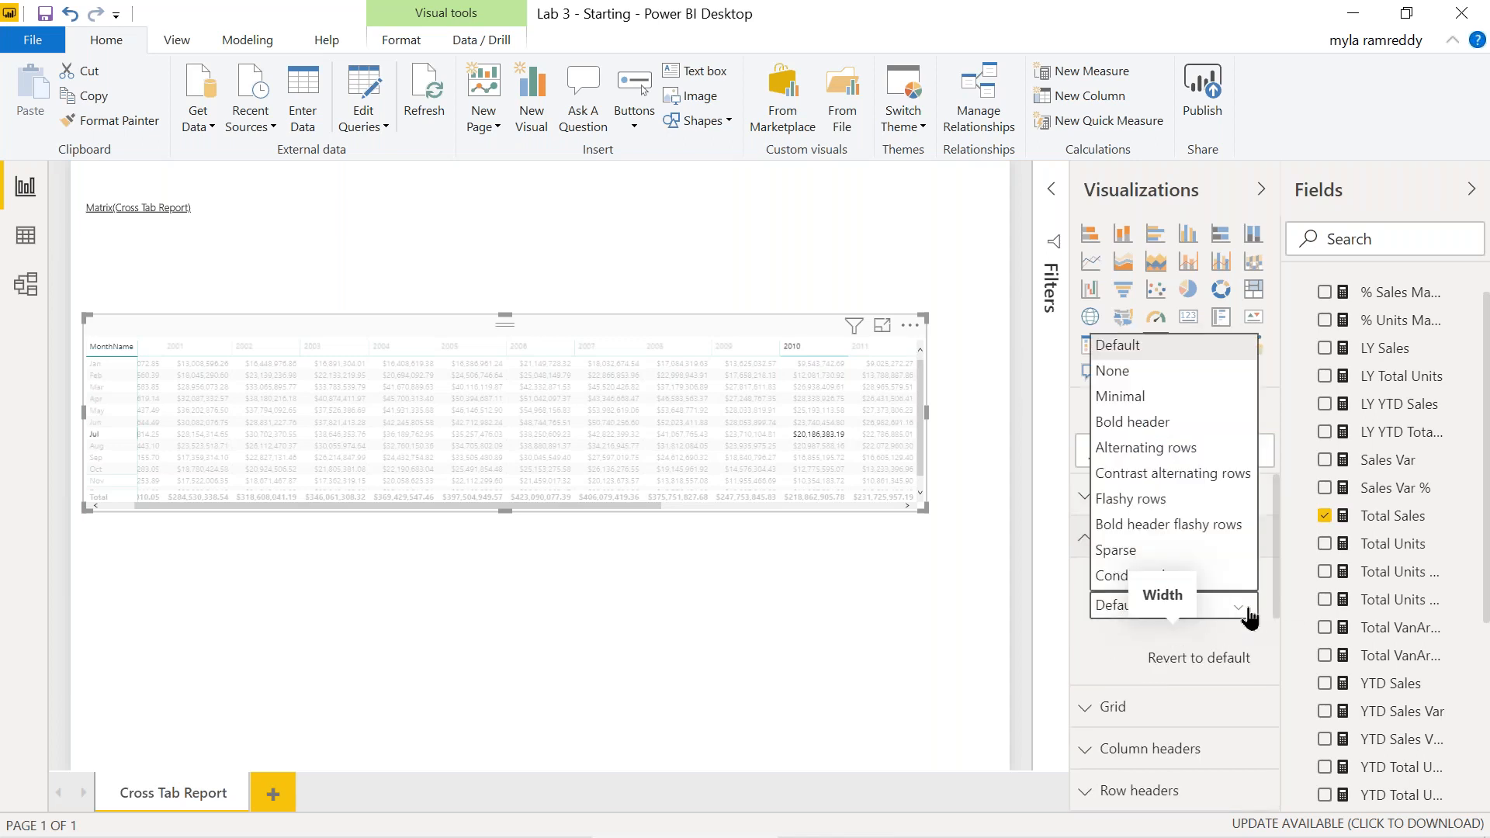
click(1164, 423)
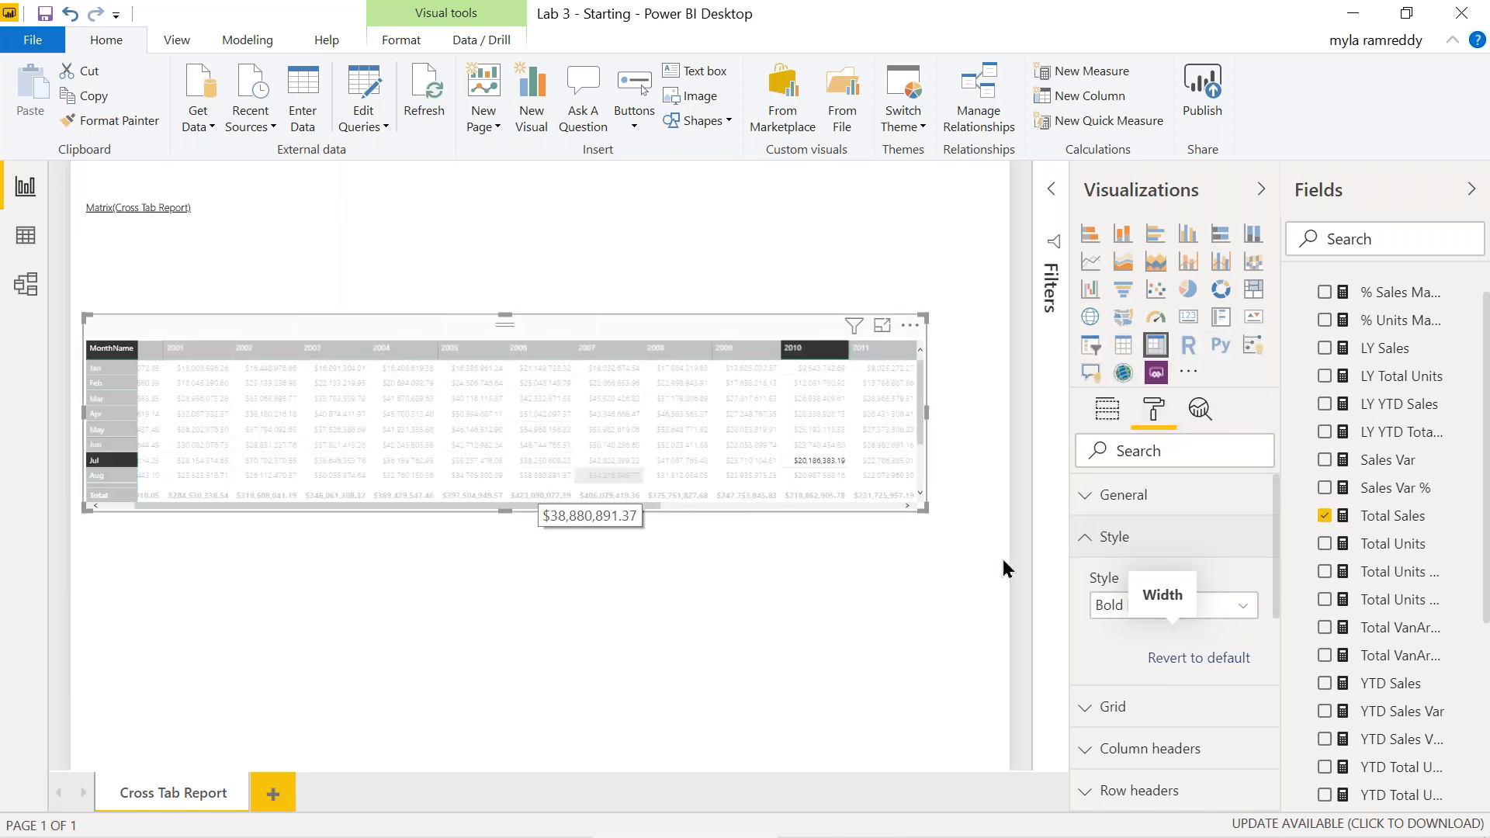
click(1237, 612)
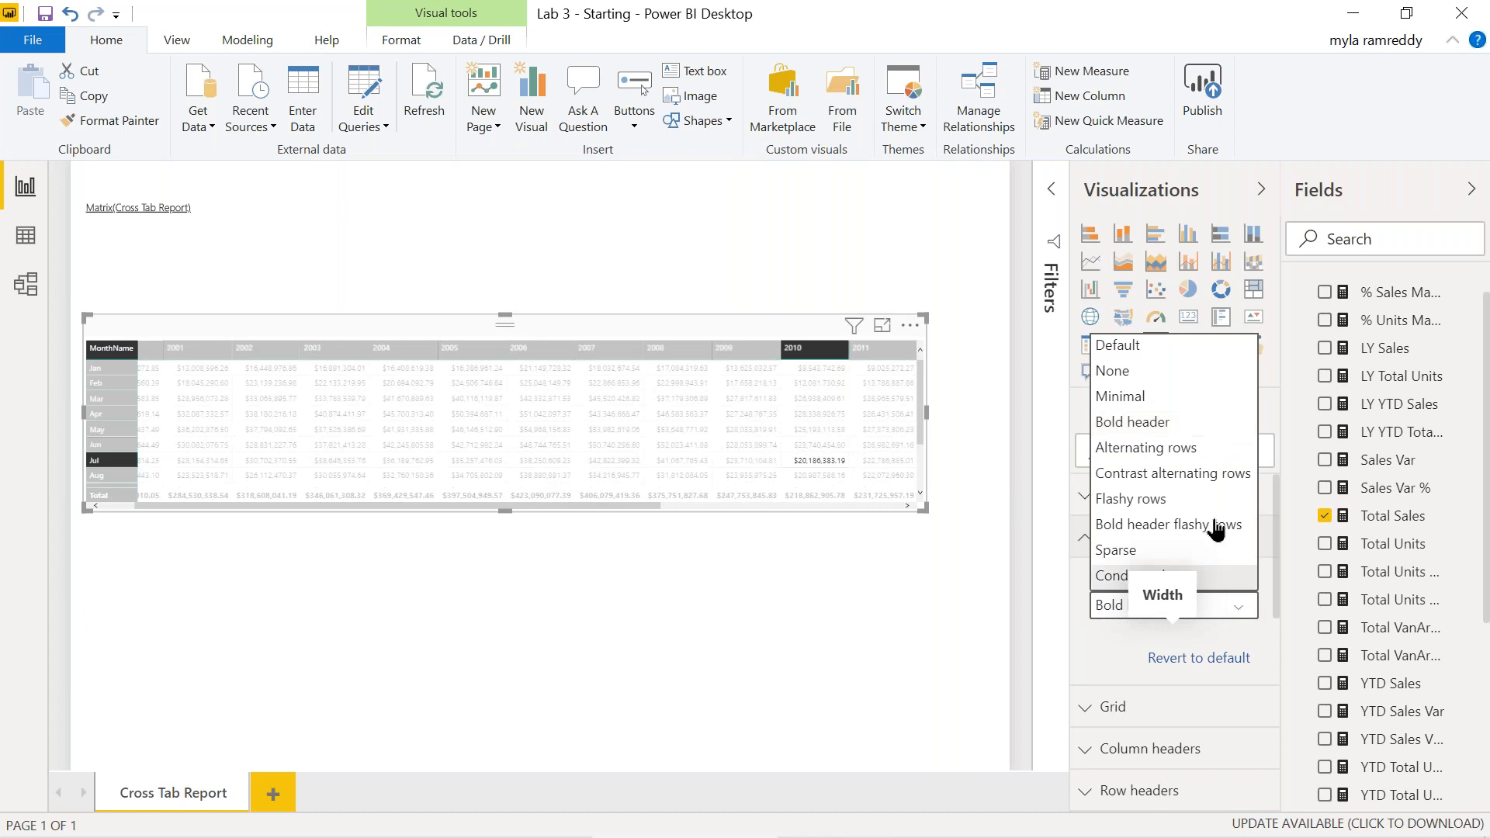
click(1164, 457)
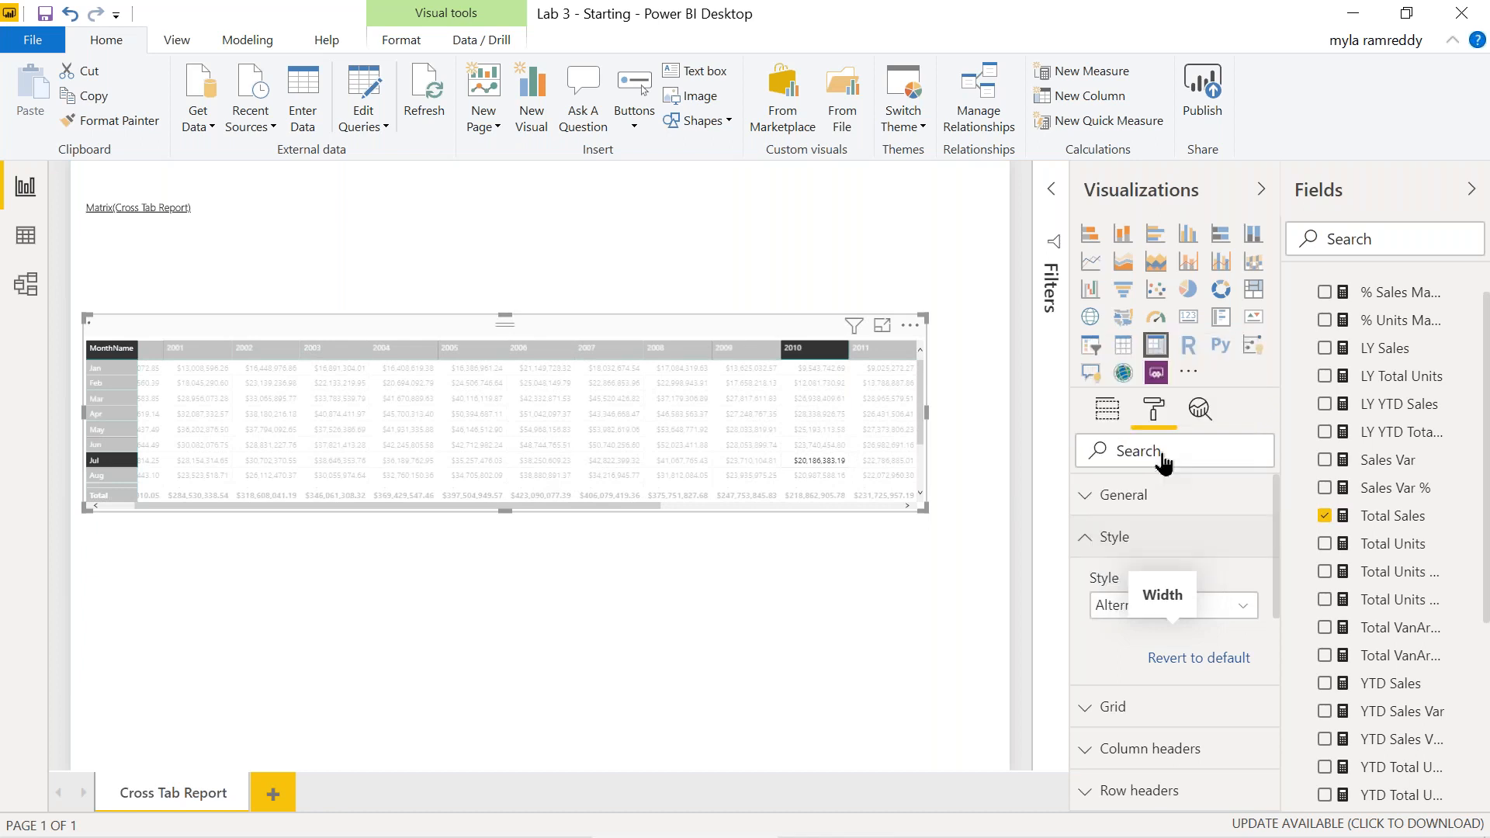
click(694, 644)
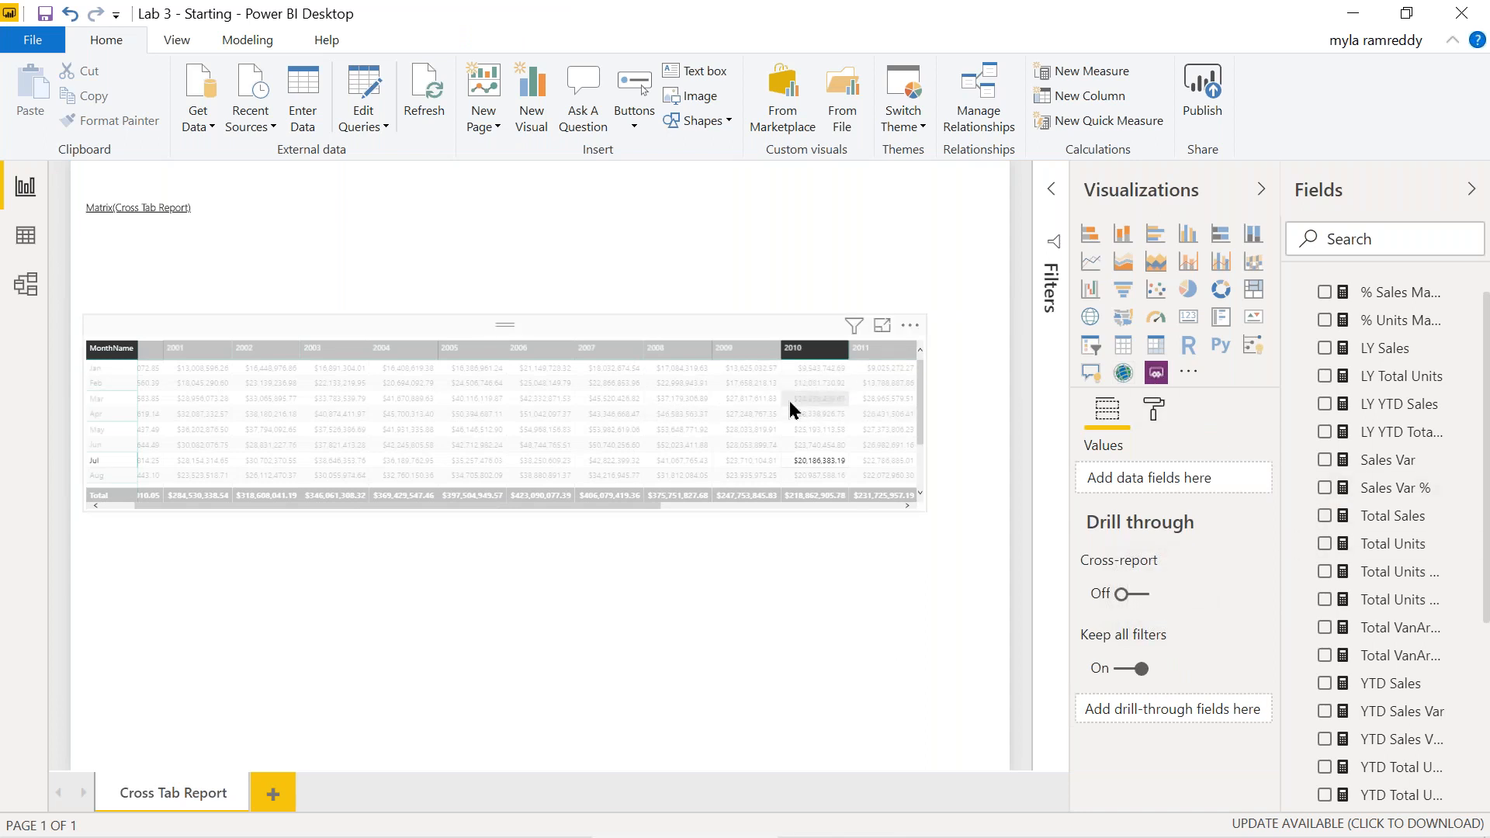
- Try the Flashy rows and Condensed styles on the matrix
click(1156, 411)
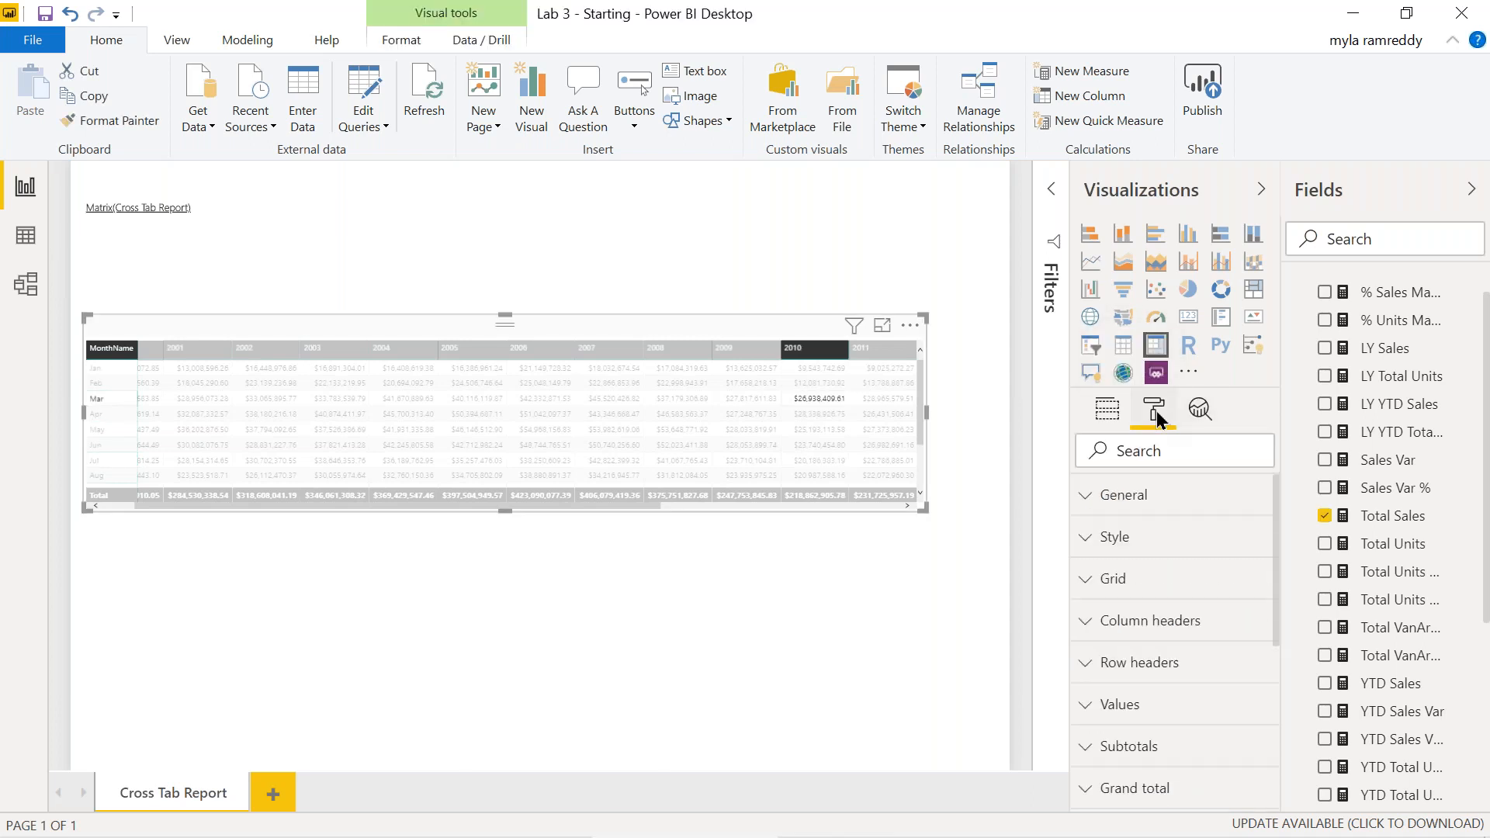
click(1123, 547)
click(1182, 613)
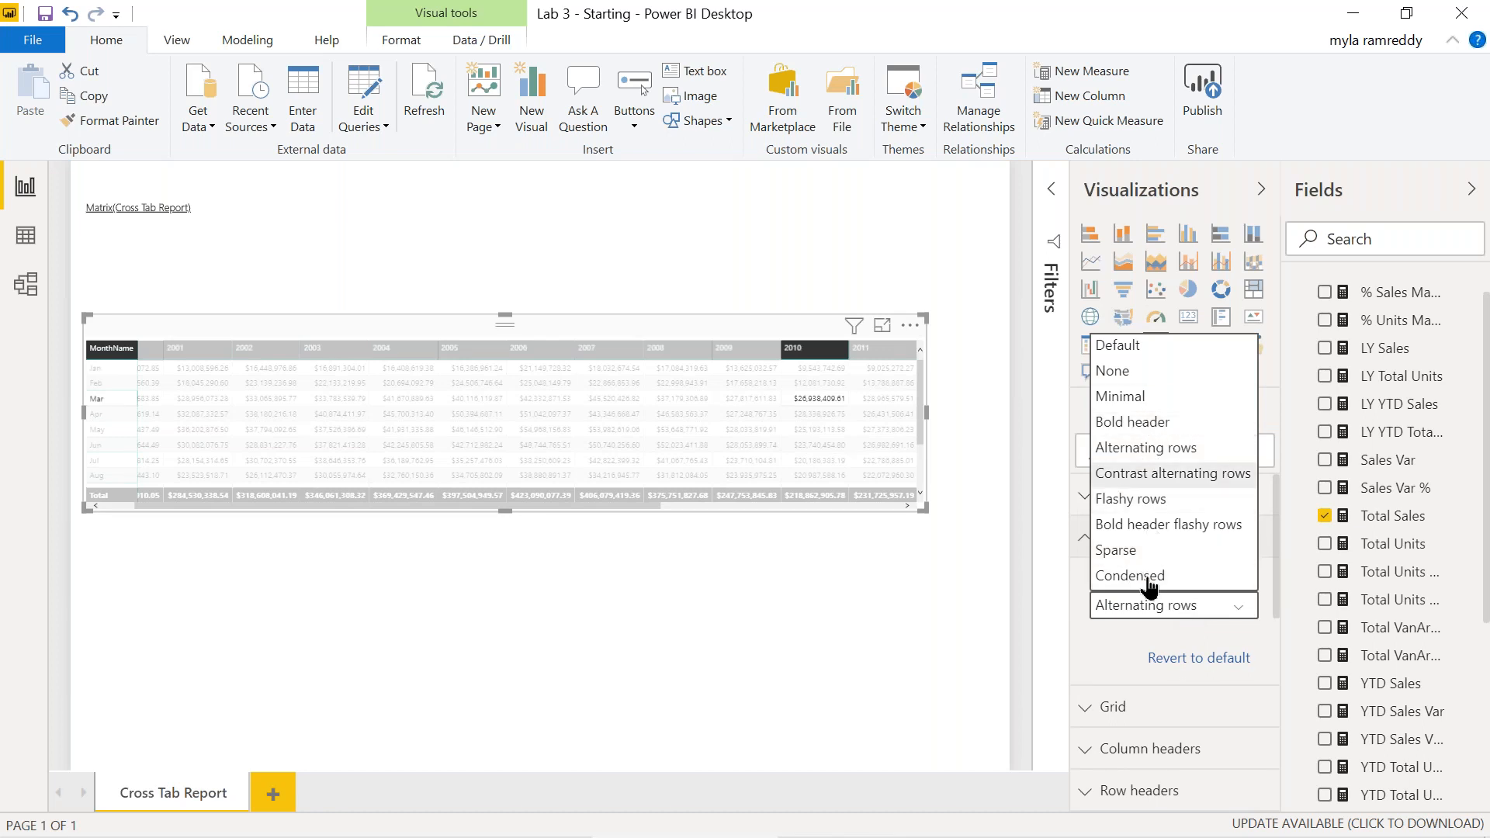
click(1149, 504)
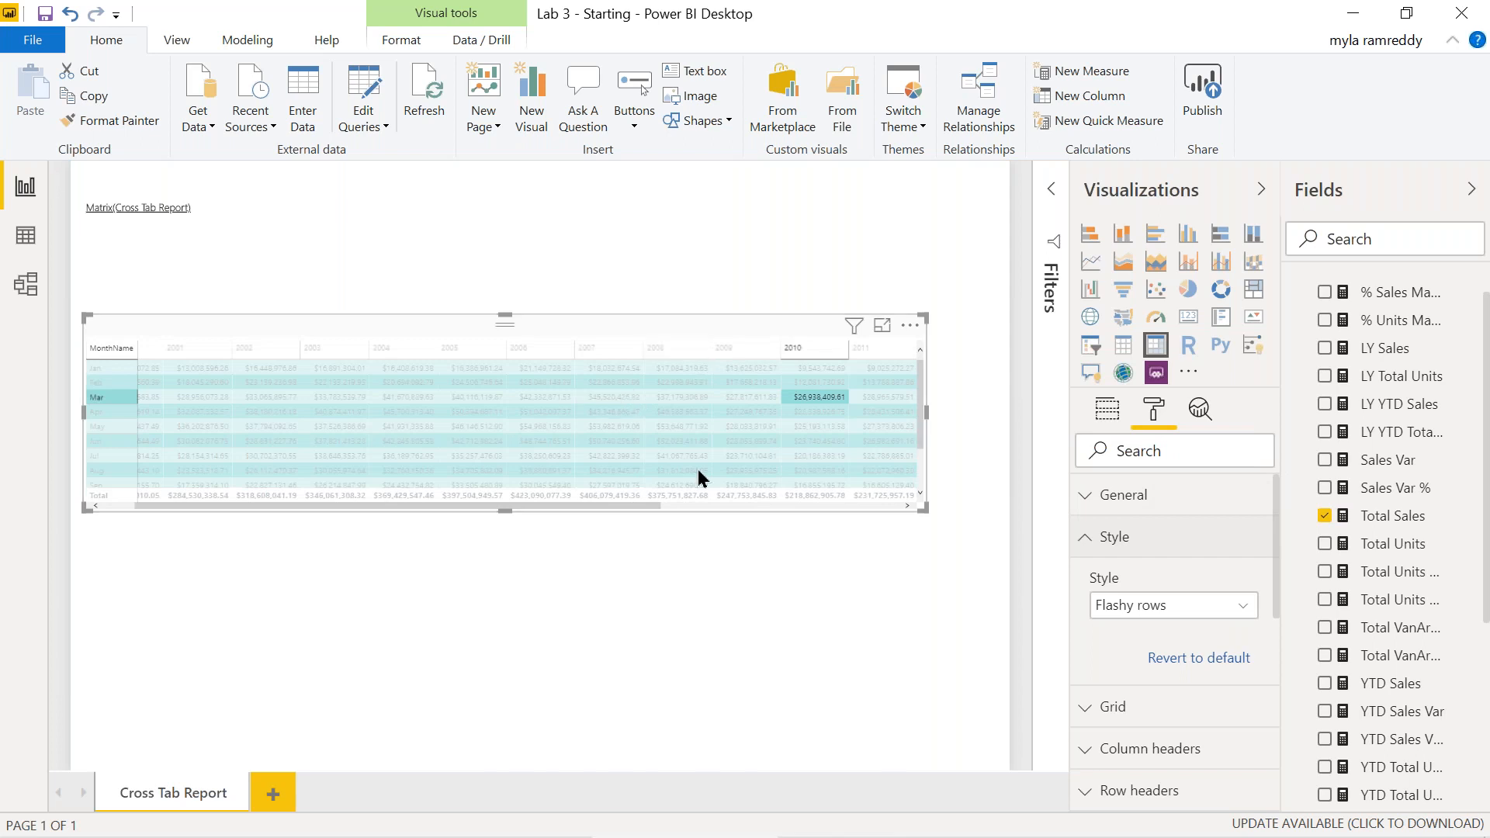
click(1169, 615)
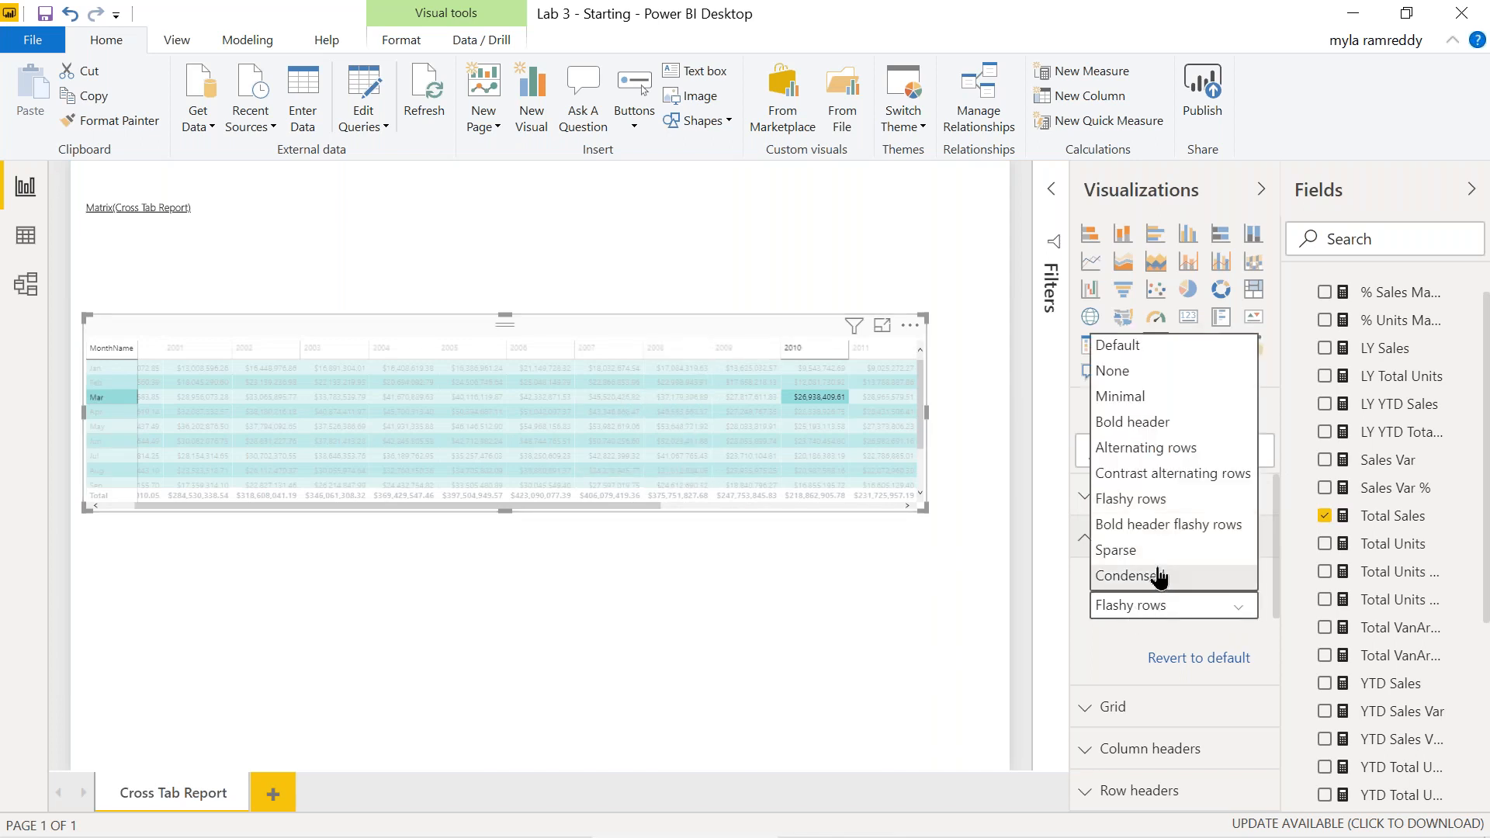
click(1160, 577)
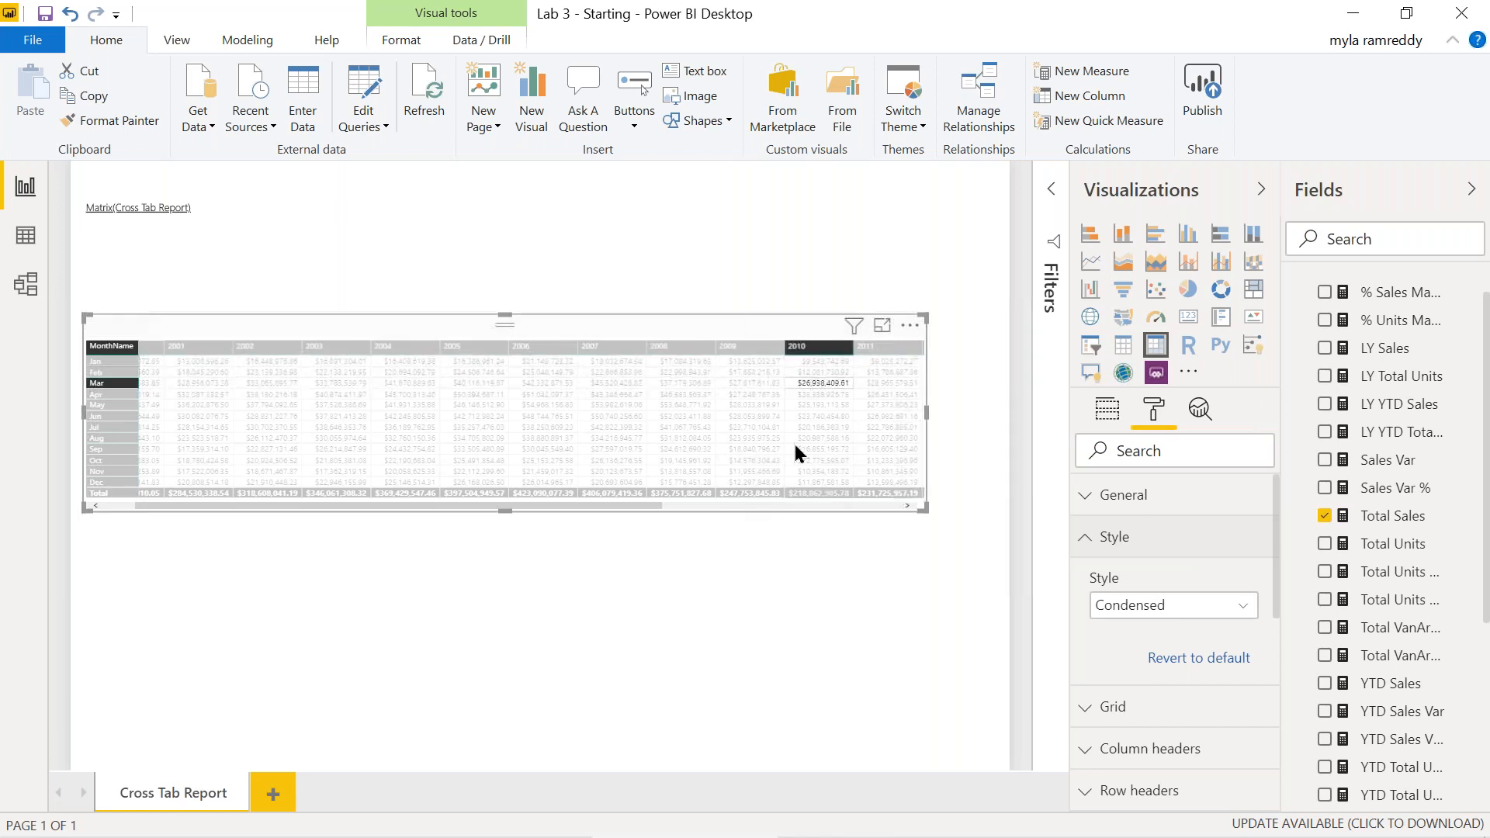
- Apply the Bold header style to the matrix and select several cells, ending with the June 2003 value
click(1166, 613)
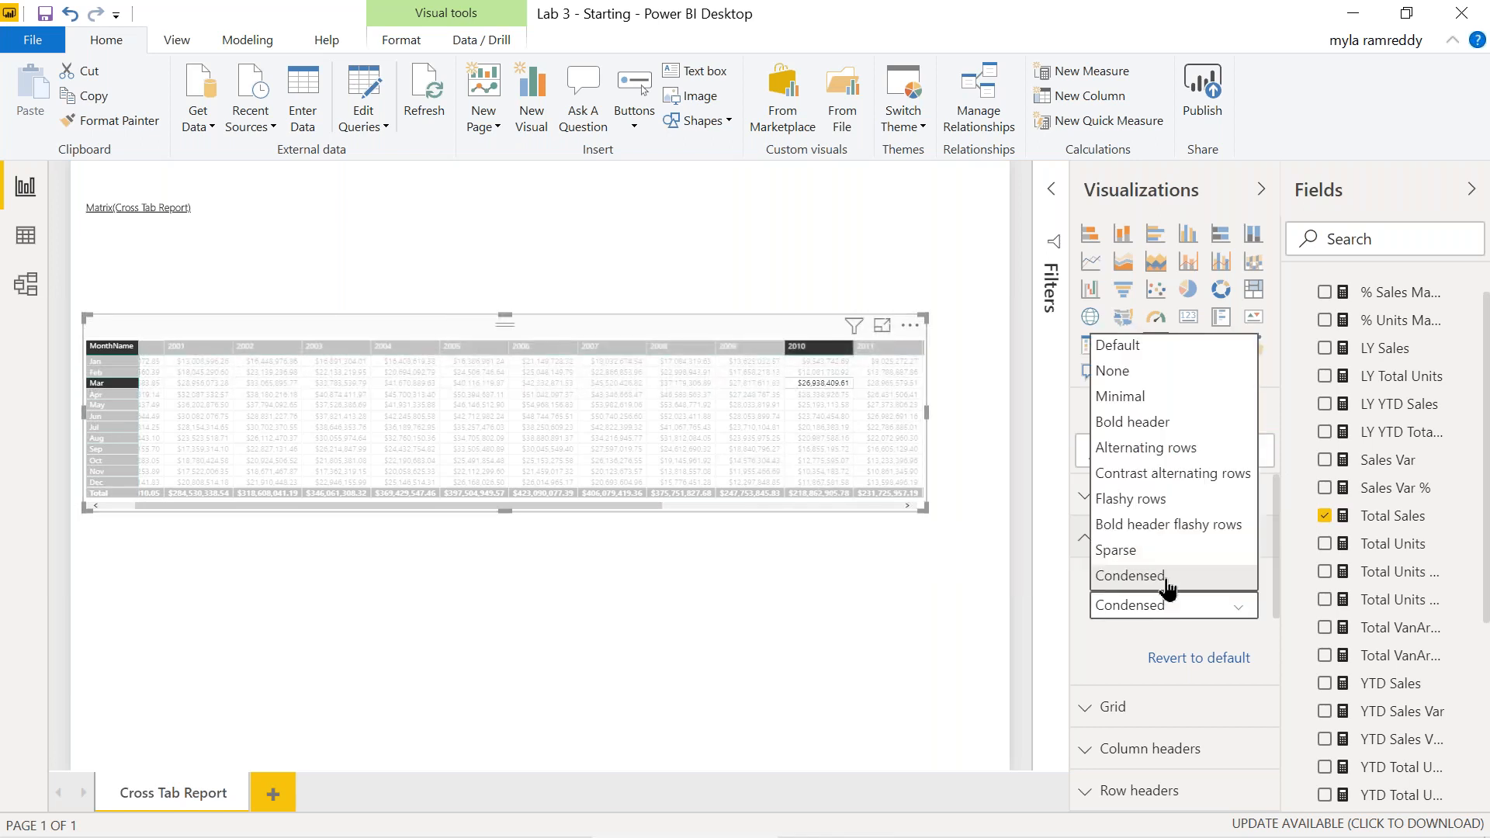
click(1158, 425)
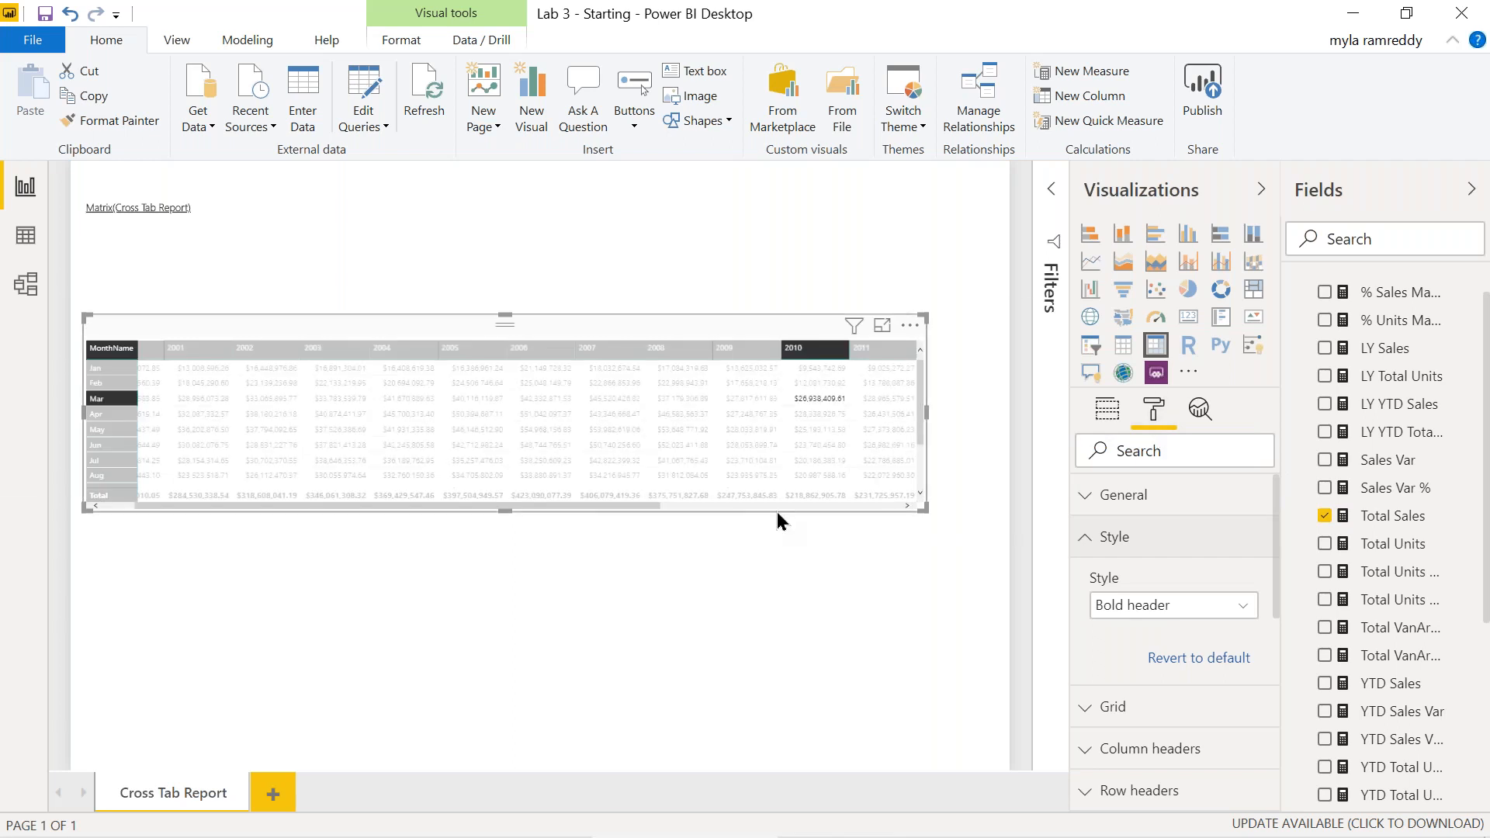
click(573, 431)
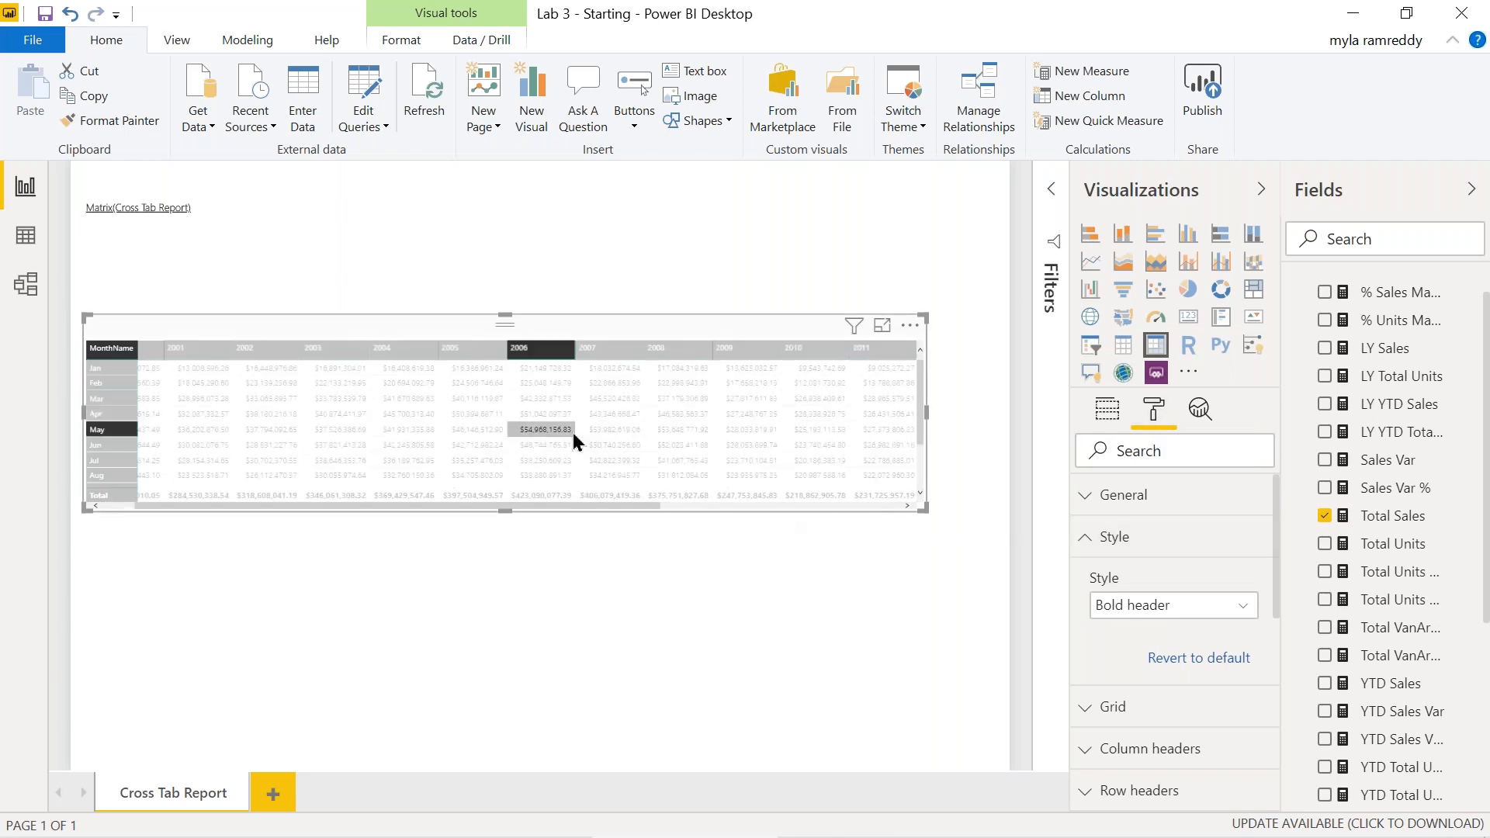
click(755, 428)
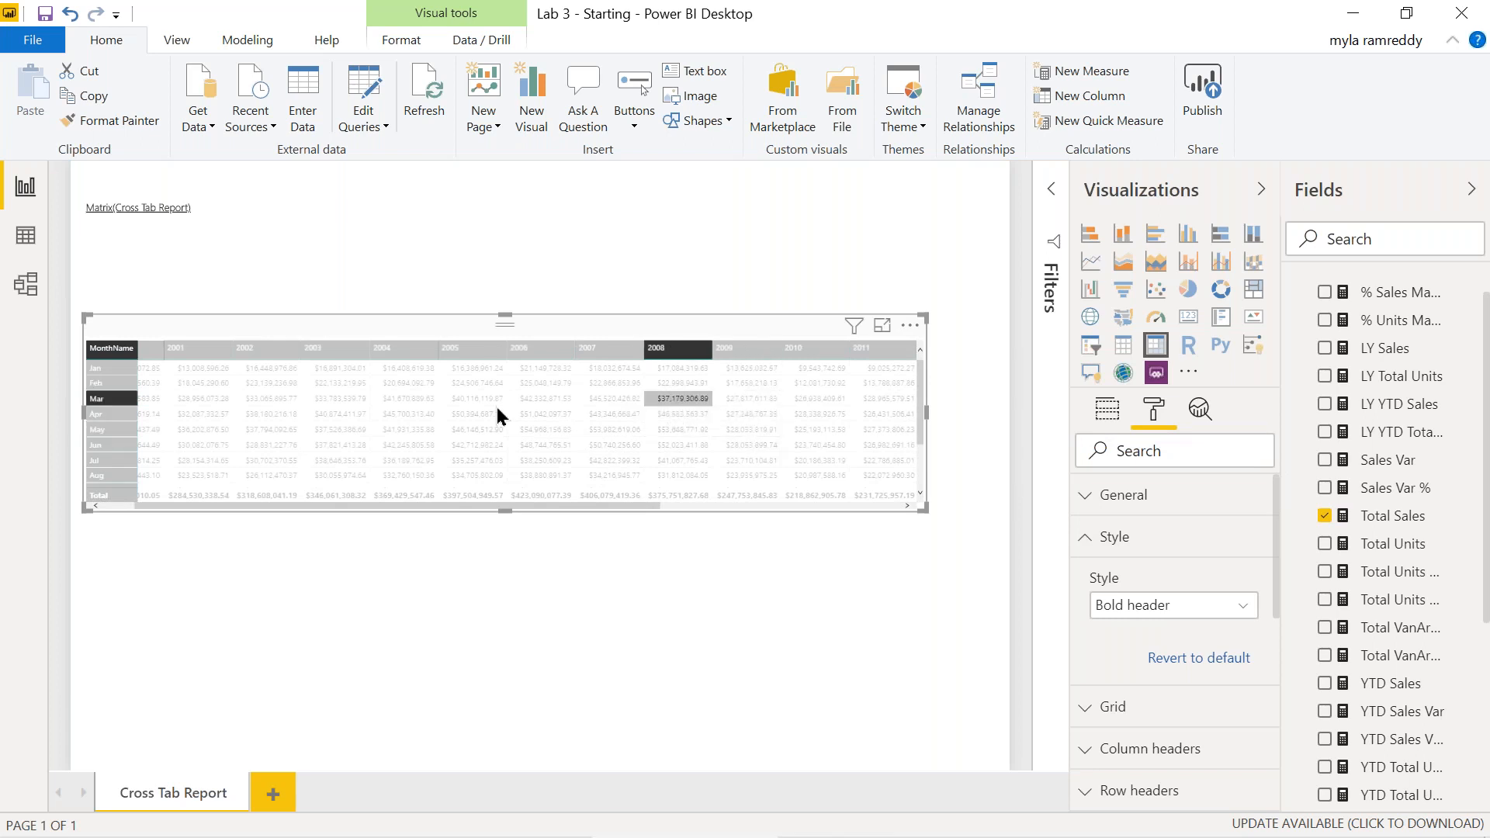
click(475, 412)
click(314, 448)
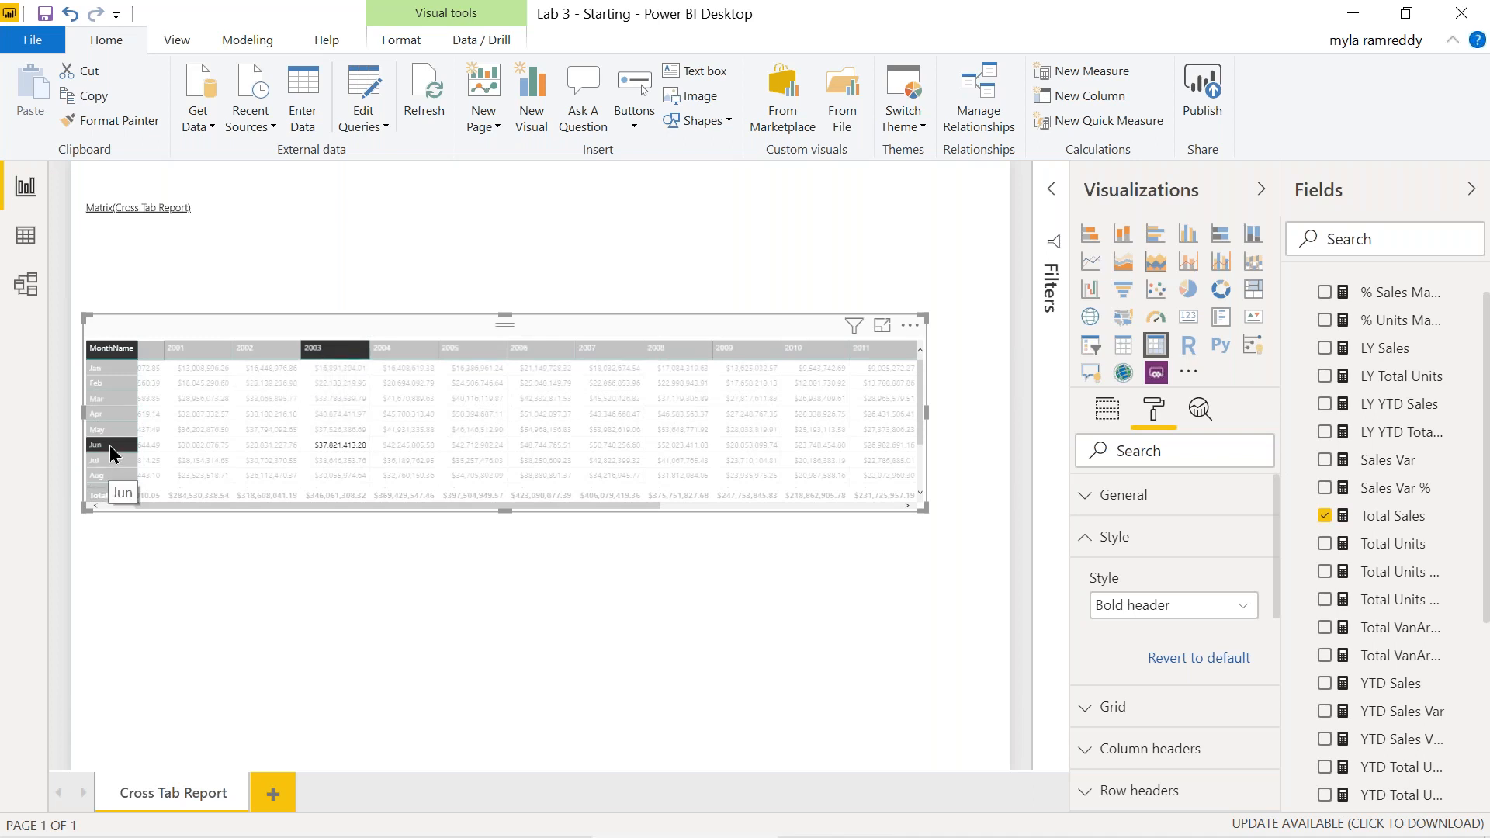
click(1086, 548)
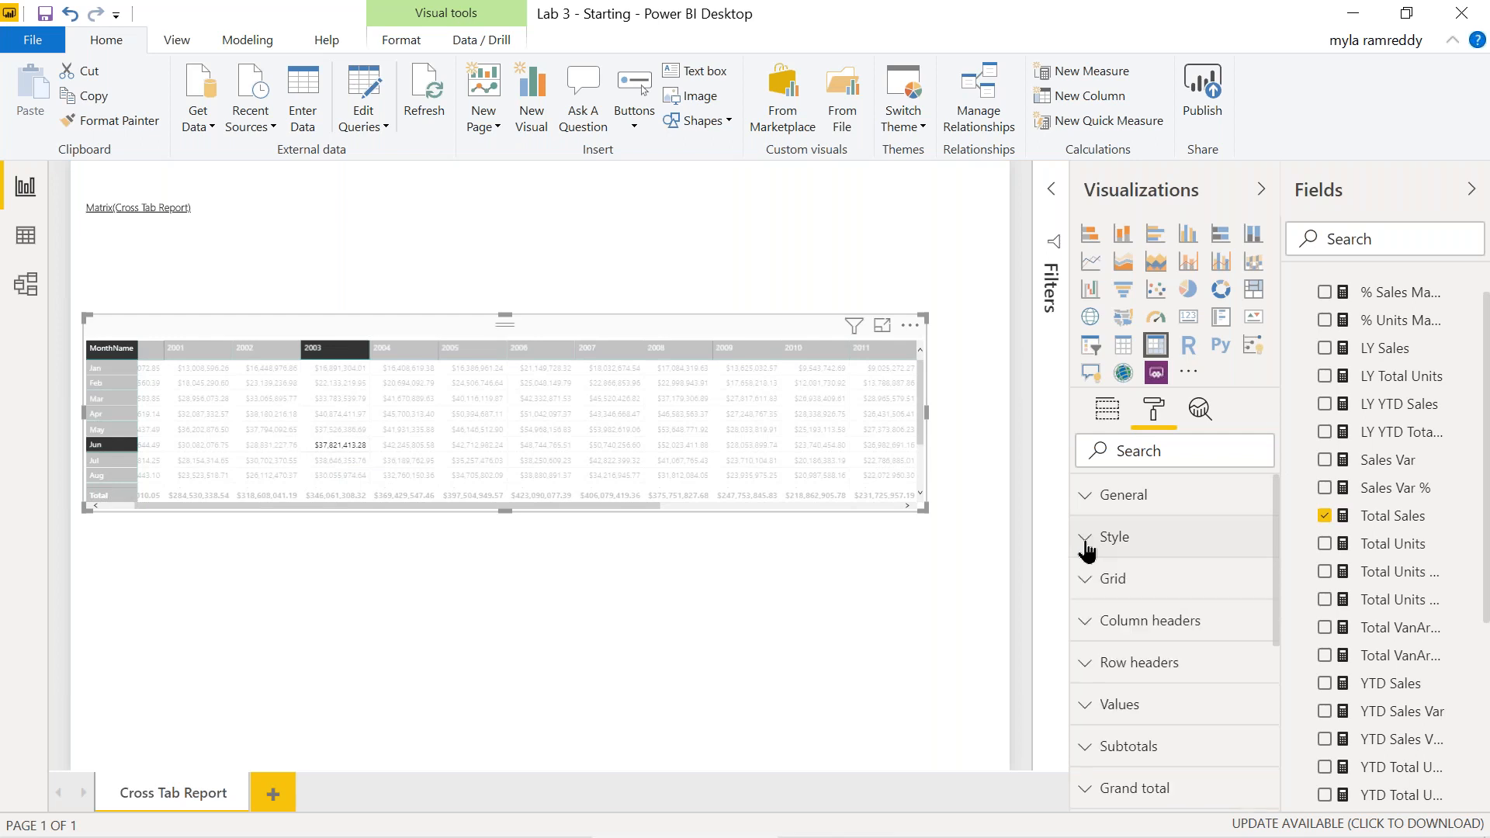
- Turn on the matrix's vertical grid and set the horizontal grid color to the yellow theme color
click(1087, 588)
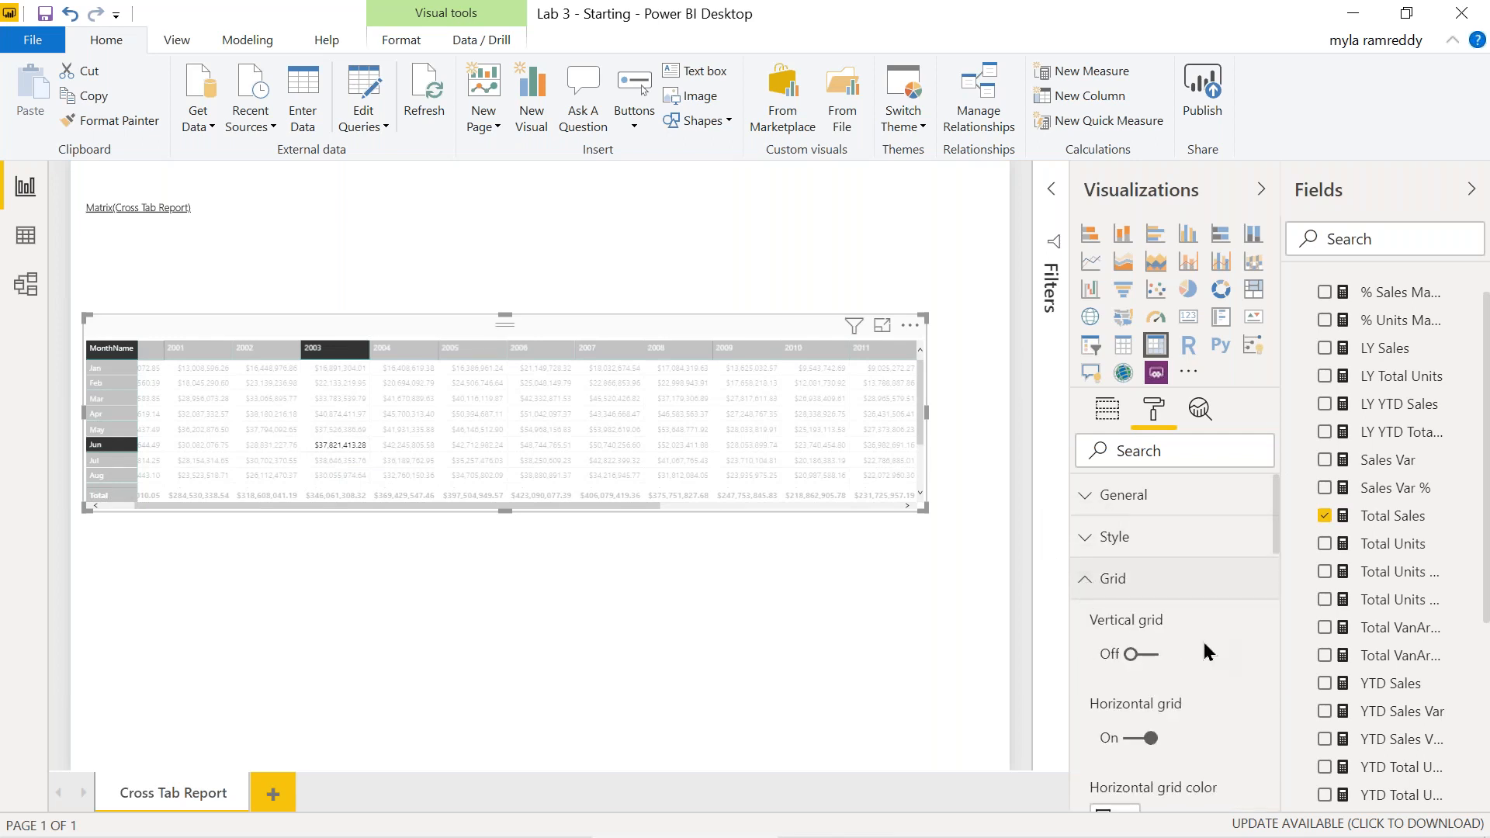
click(1154, 665)
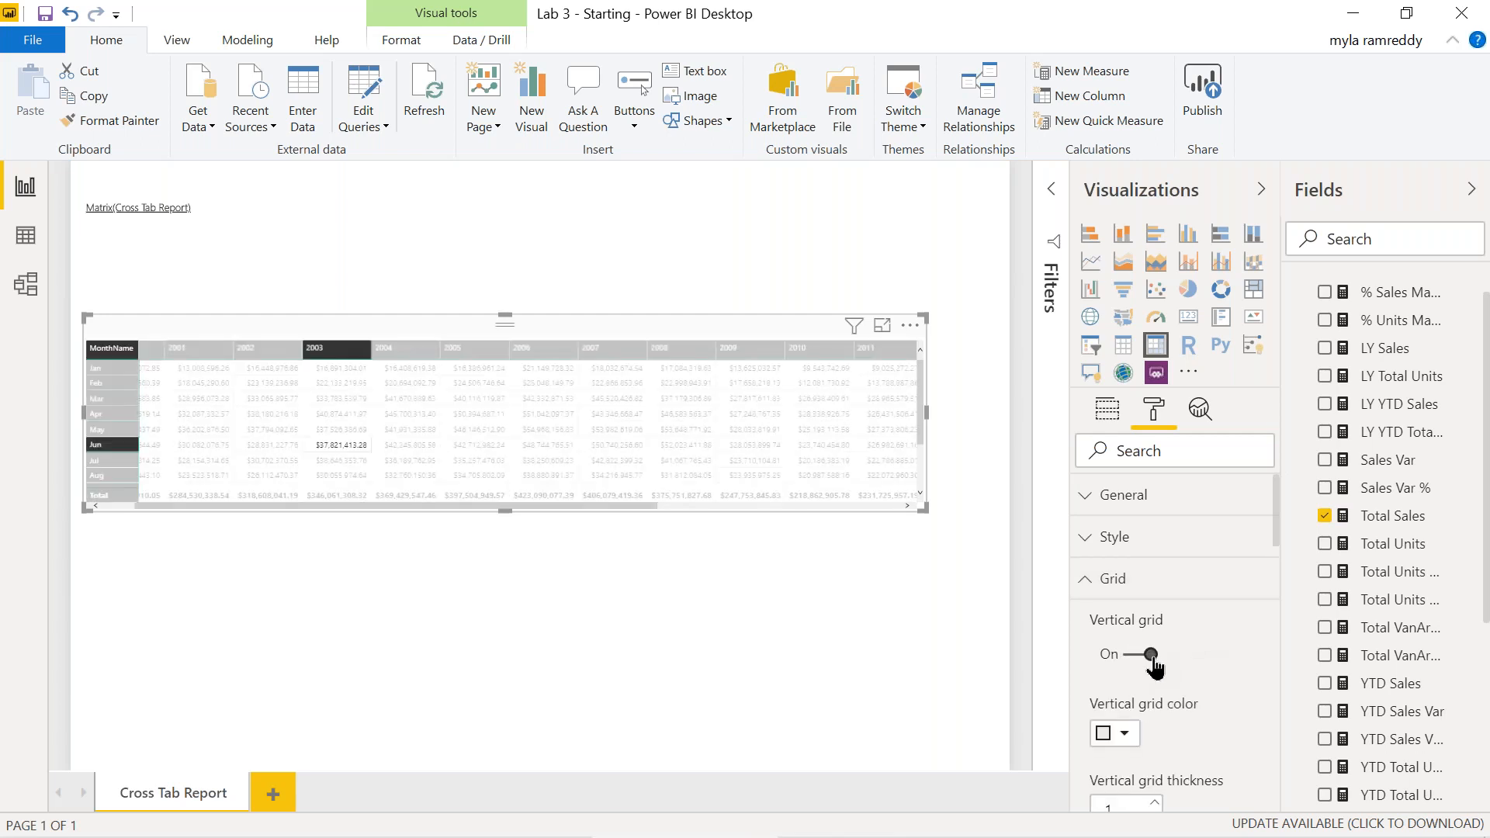
scroll(1174, 684, down, 3)
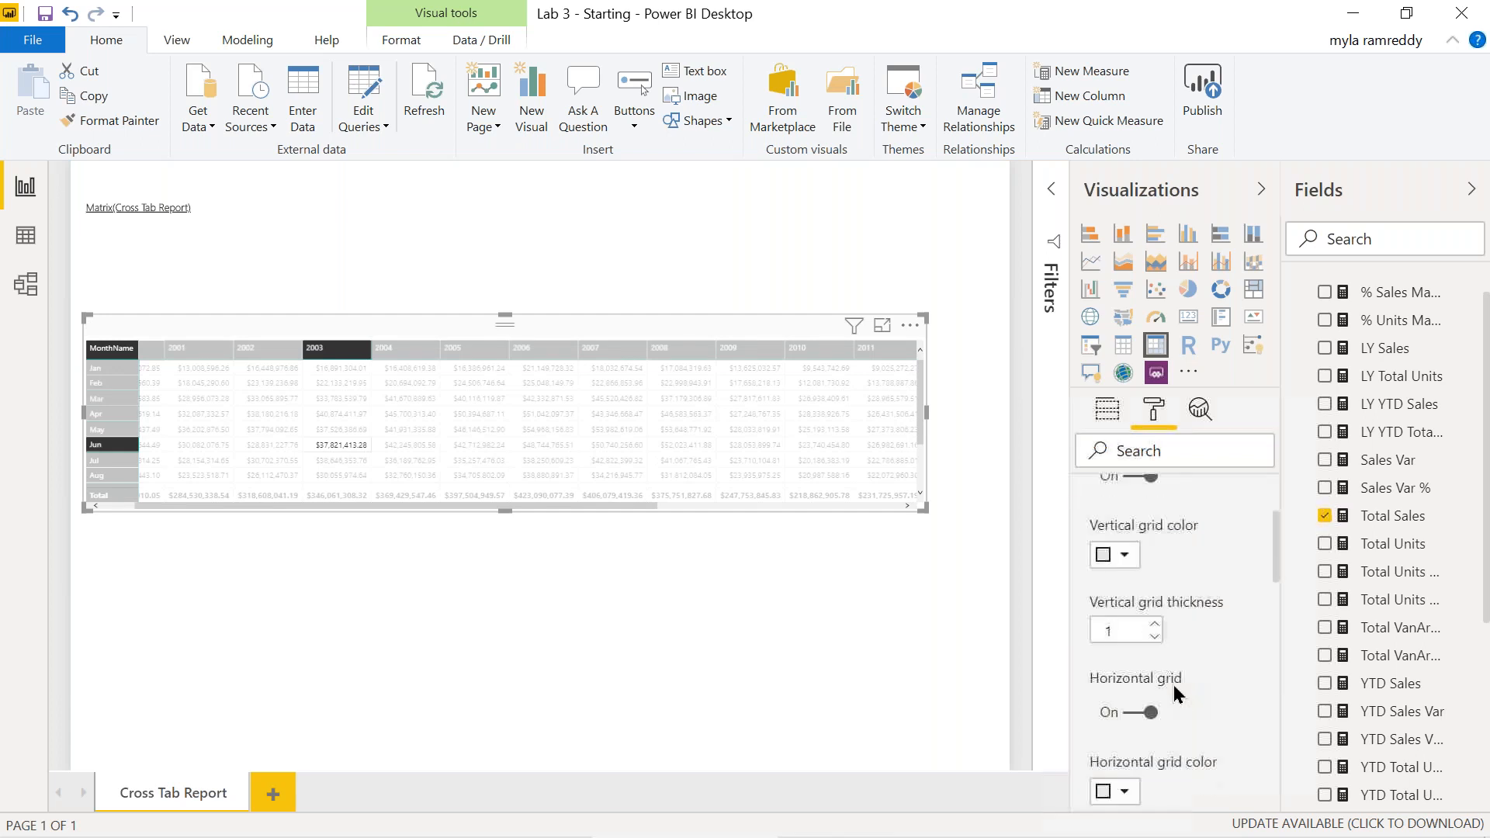
scroll(1174, 685, down, 1)
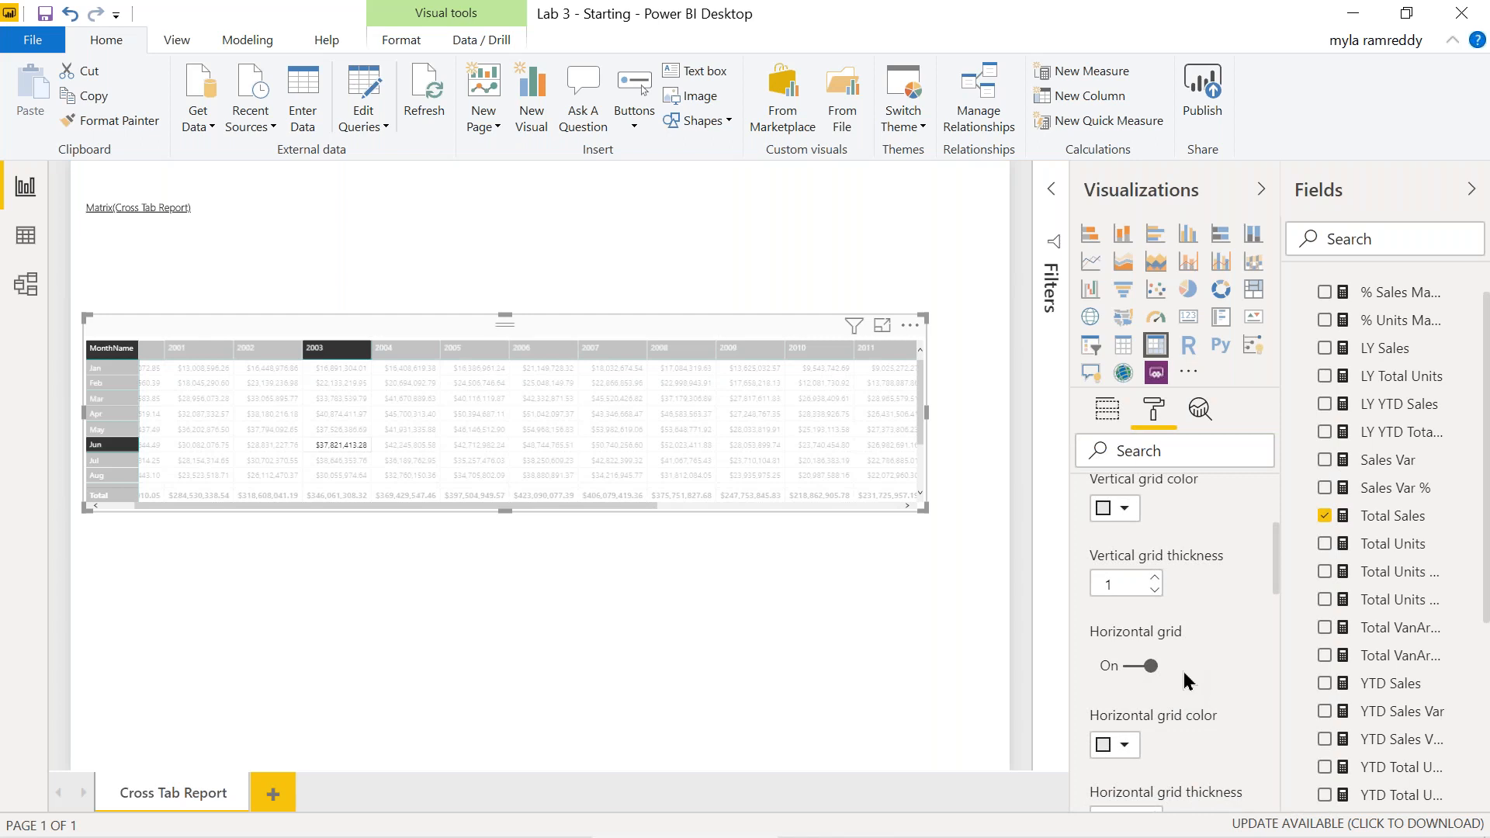
scroll(1185, 682, down, 2)
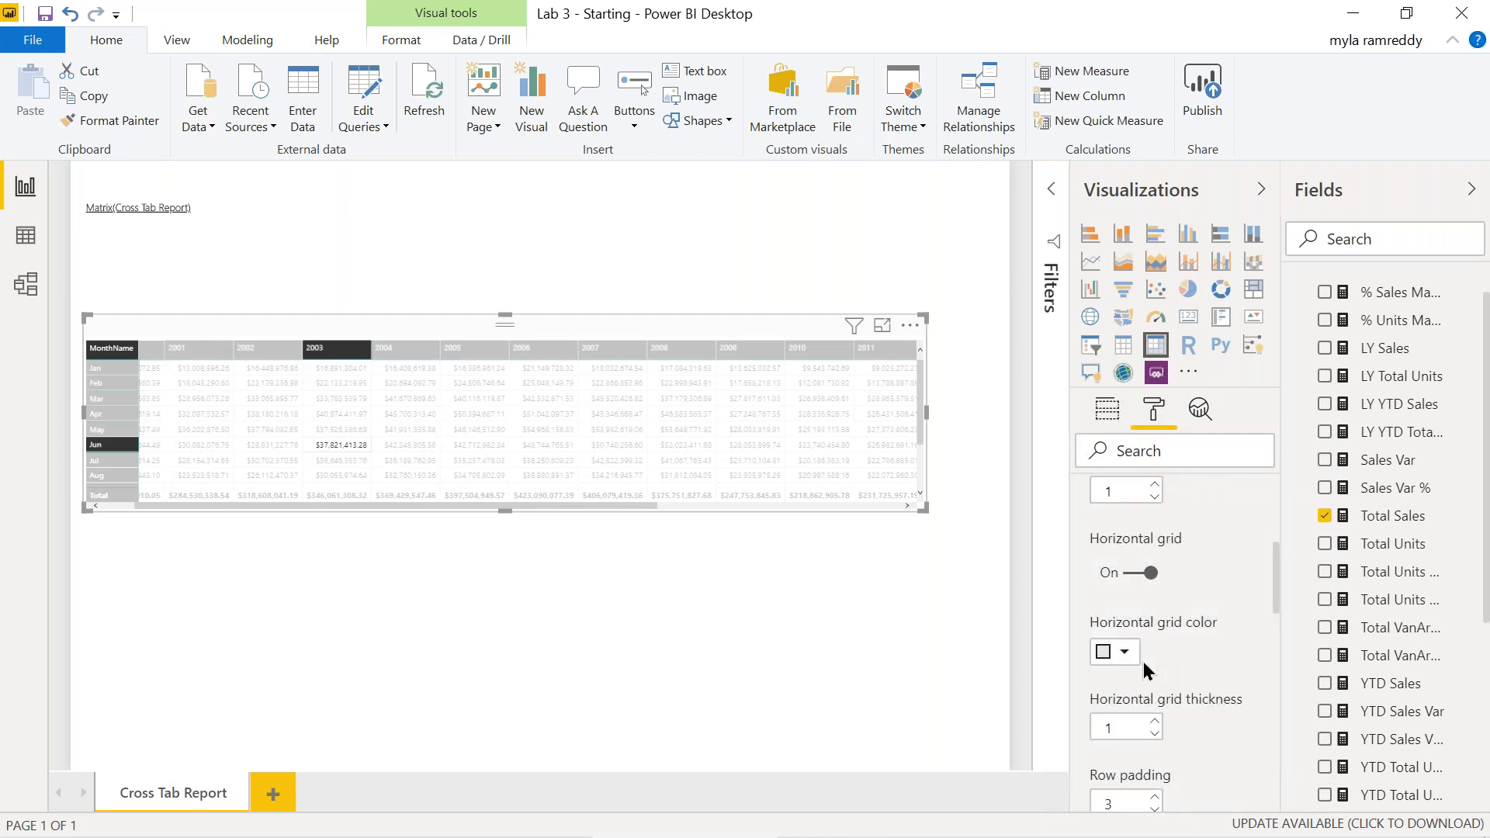
click(1124, 660)
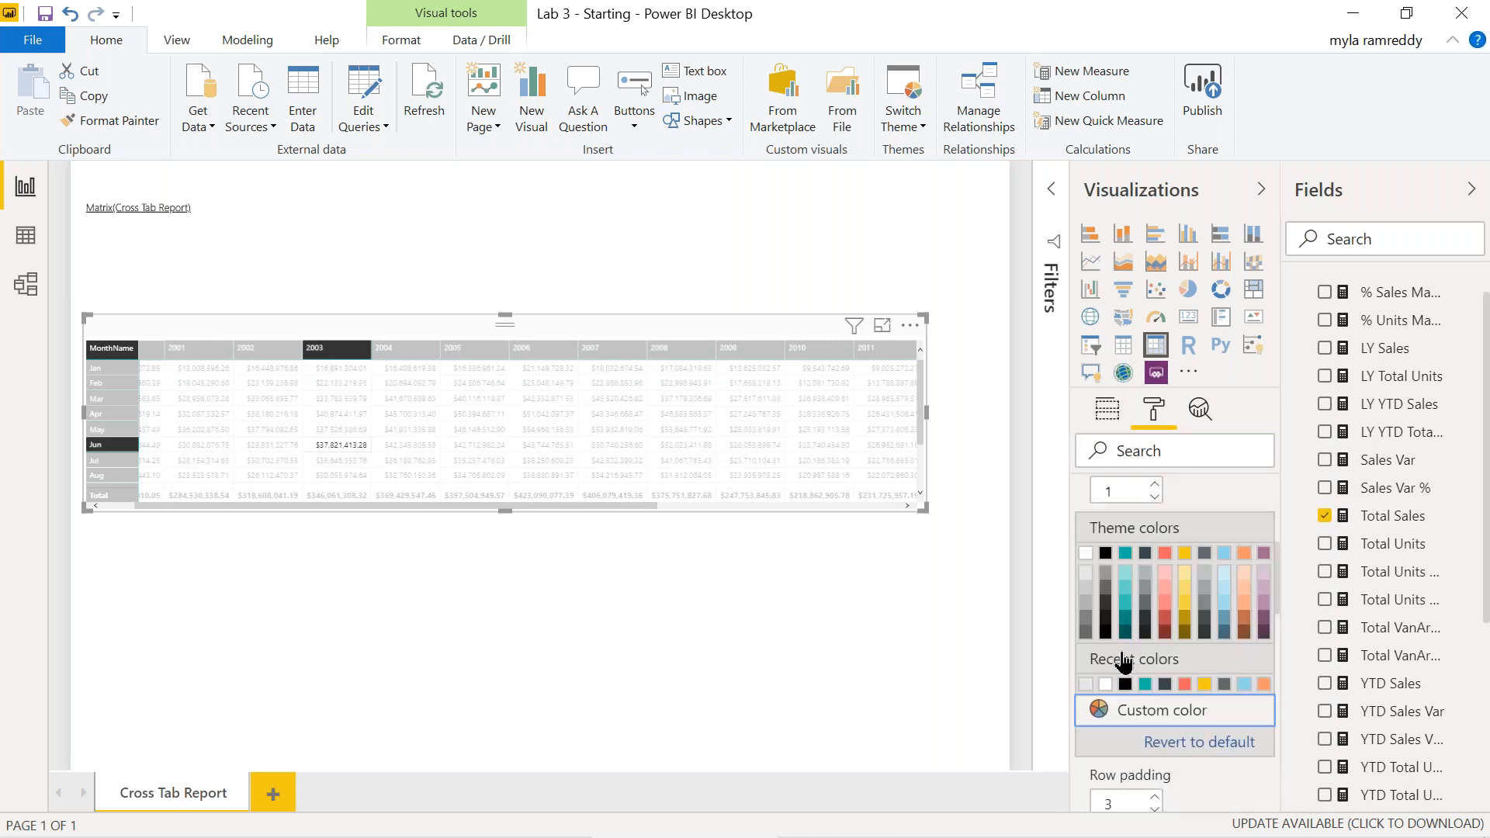
click(1185, 555)
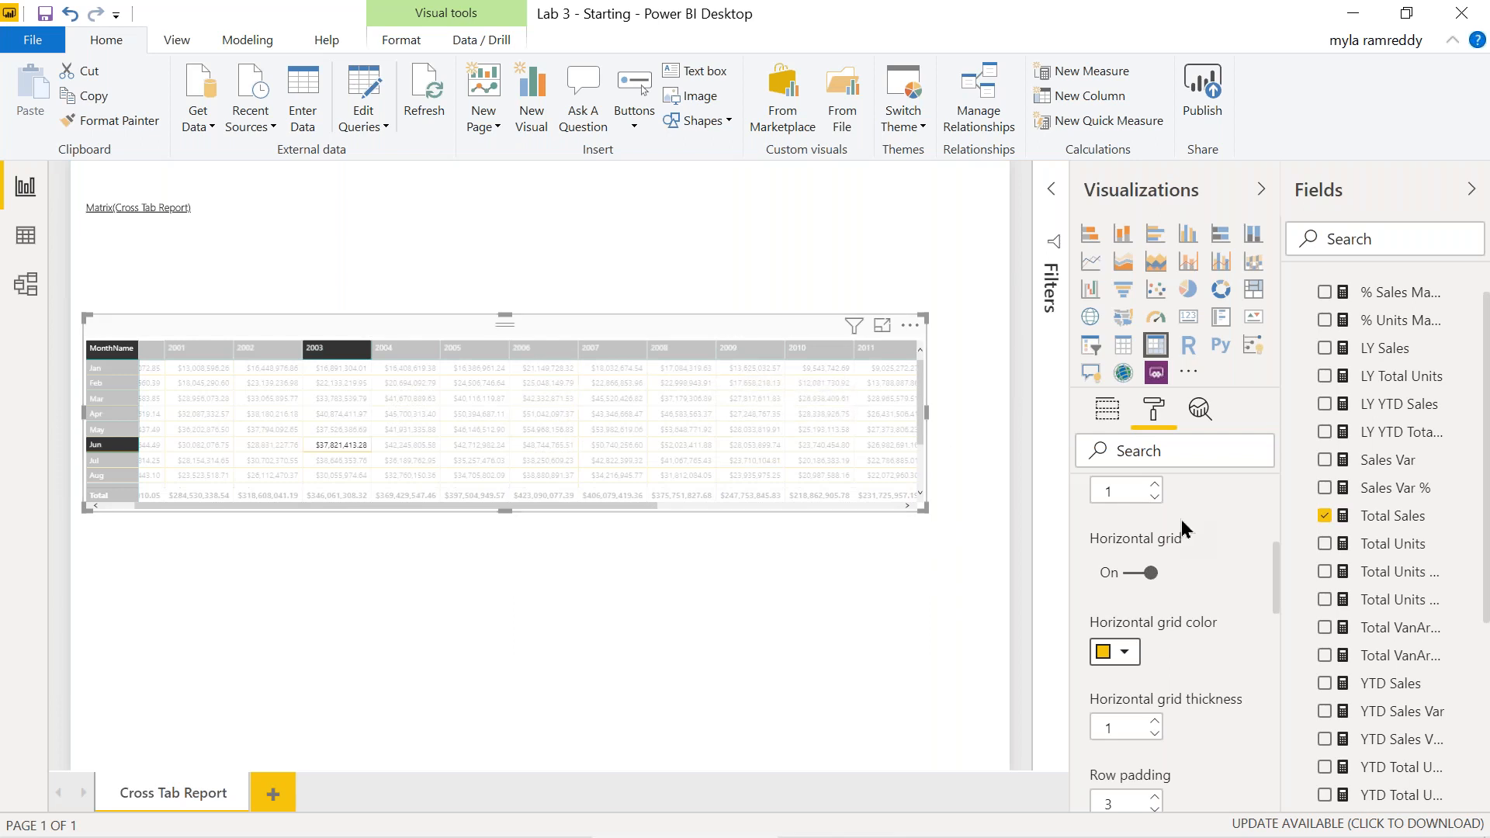
- Set the matrix's vertical grid color to the light red among the recent colors
scroll(1182, 519, up, 1)
scroll(1181, 520, up, 4)
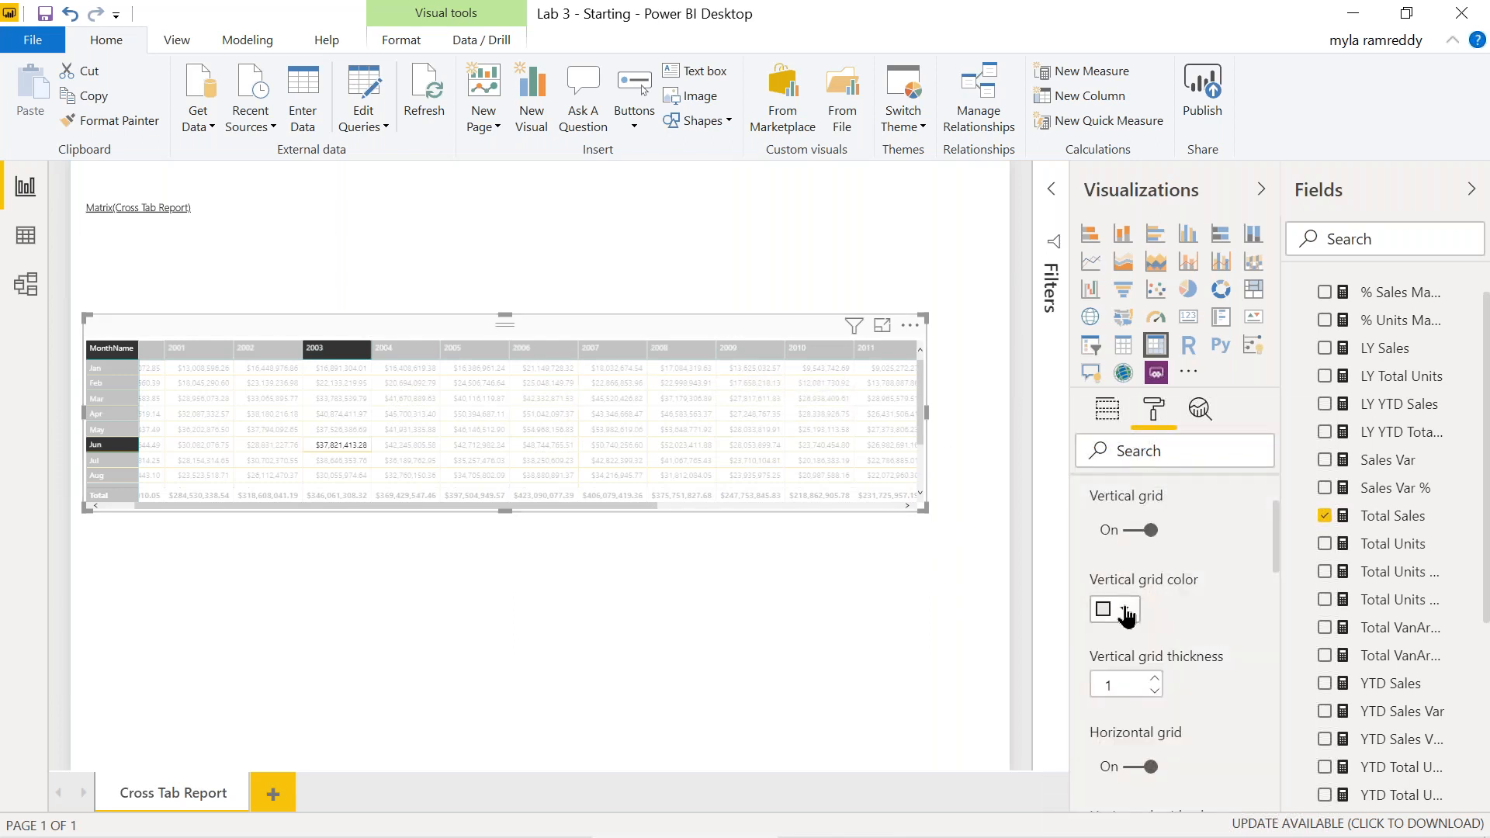
click(1125, 610)
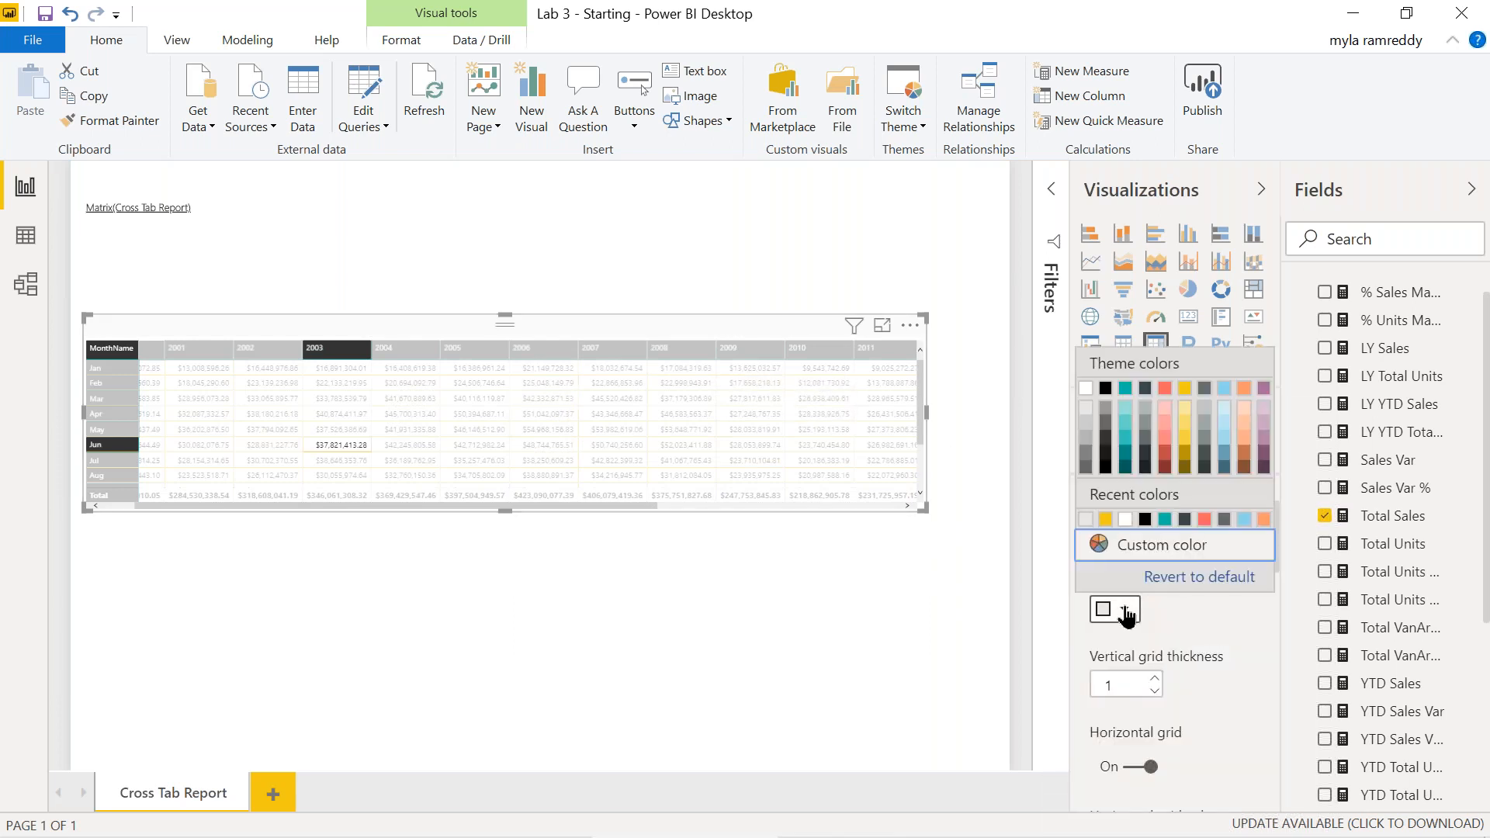
click(1204, 519)
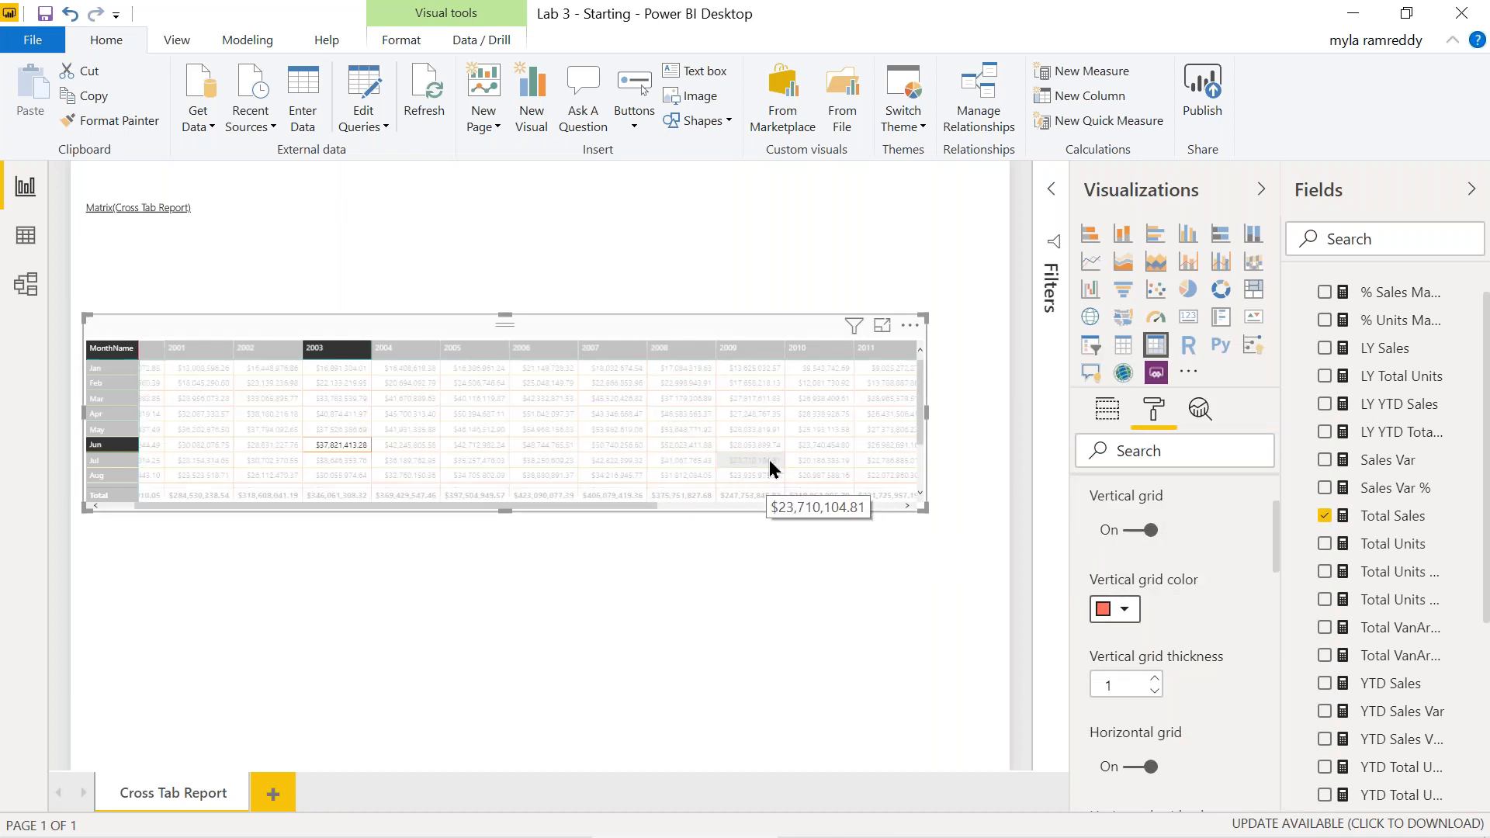
scroll(1086, 588, up, 3)
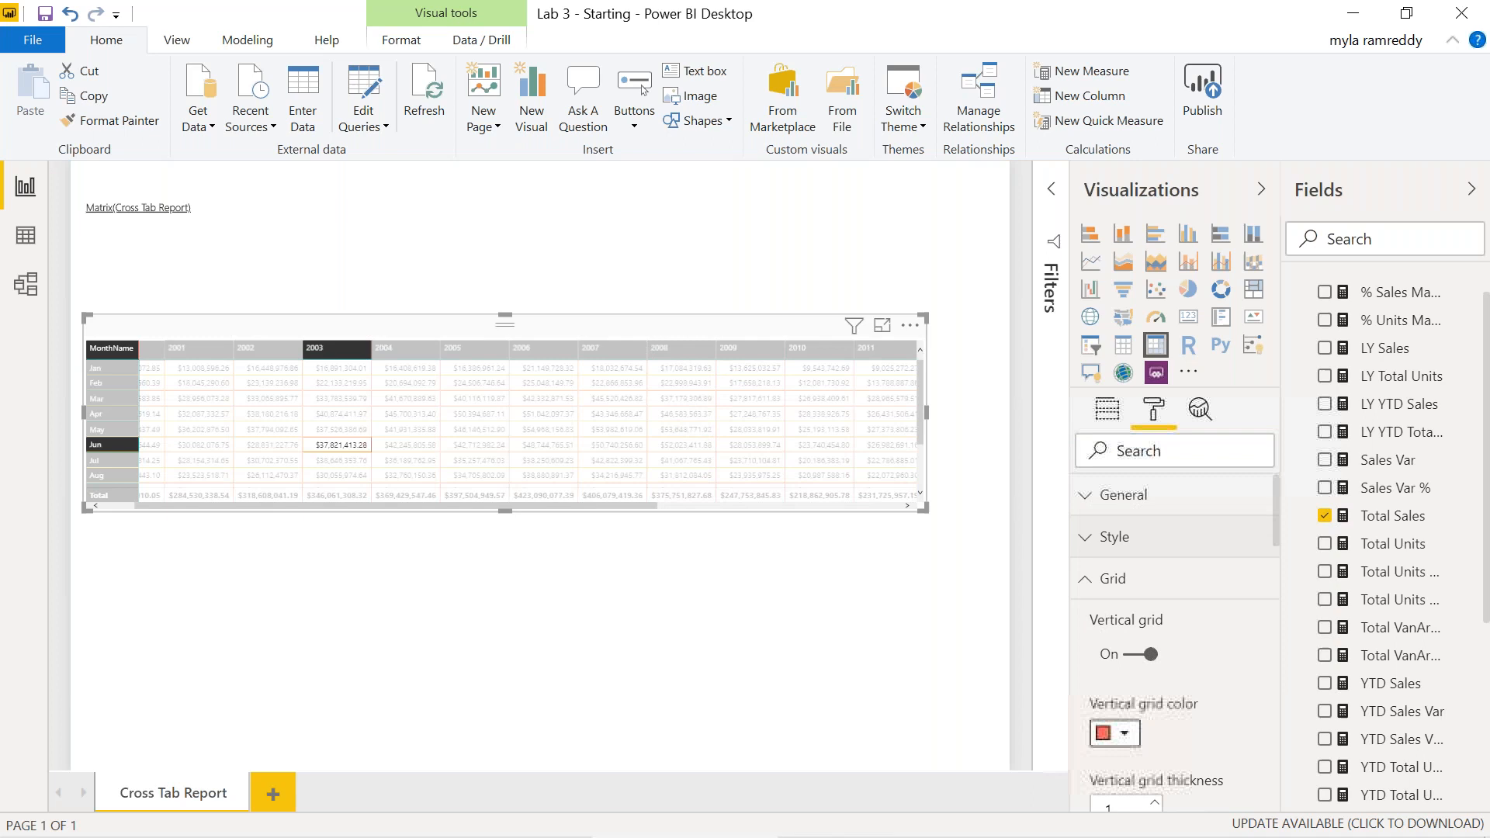
- Set the matrix column headers' font color to the light red theme color and their background color to the yellow theme color
click(1084, 583)
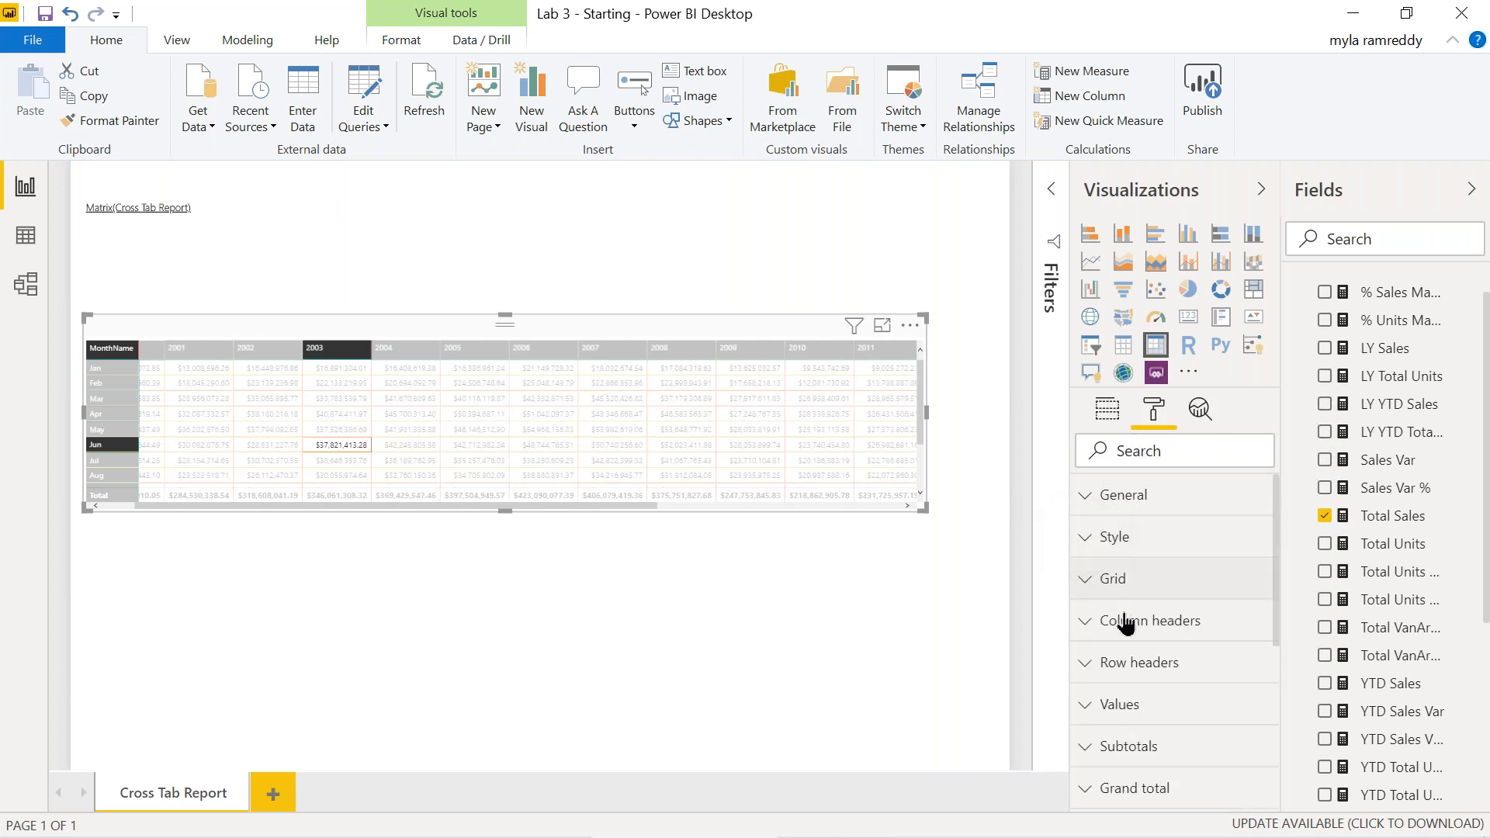
click(1086, 625)
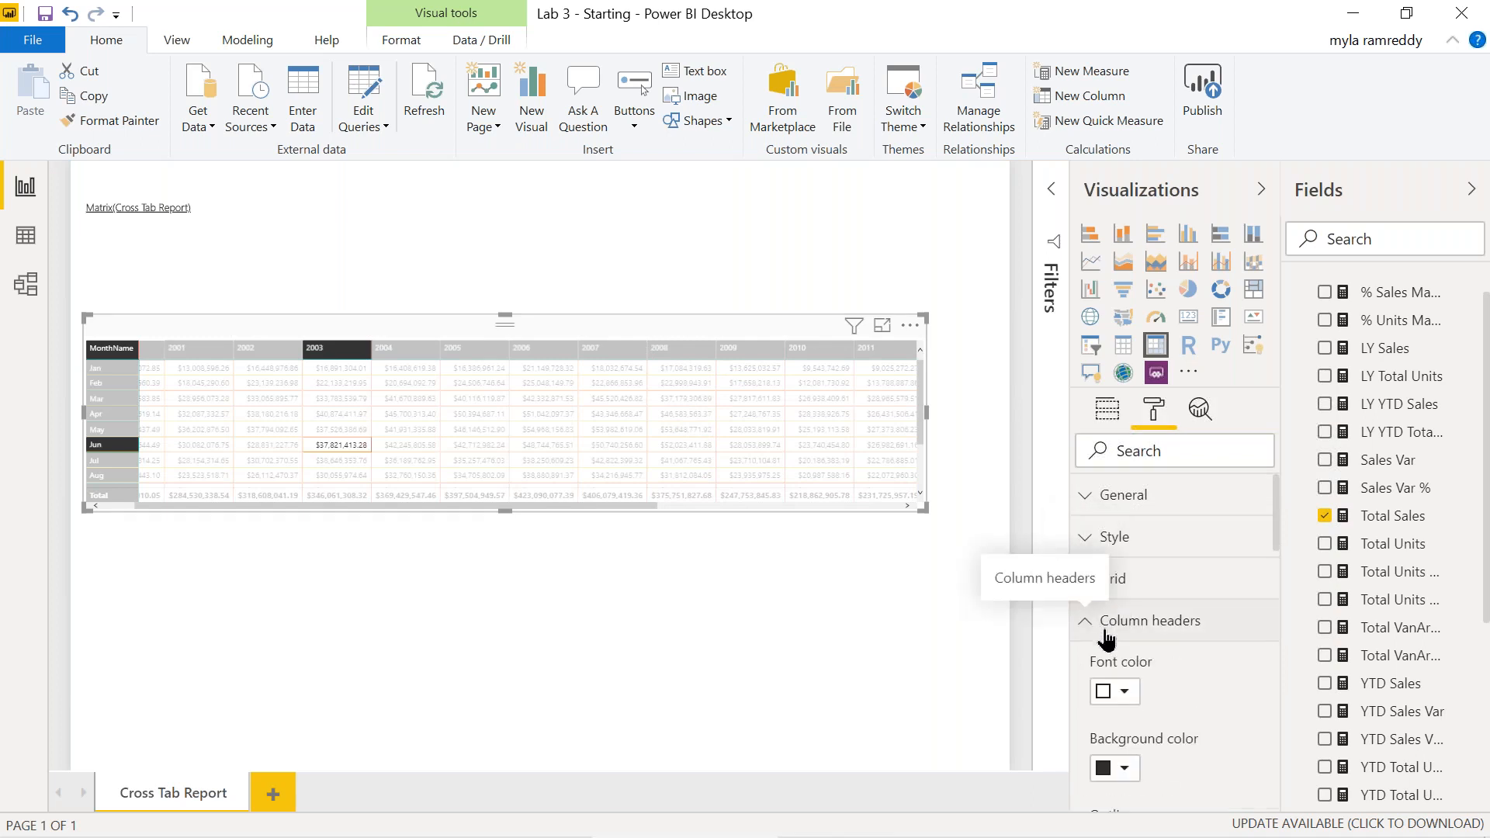
scroll(1212, 681, down, 5)
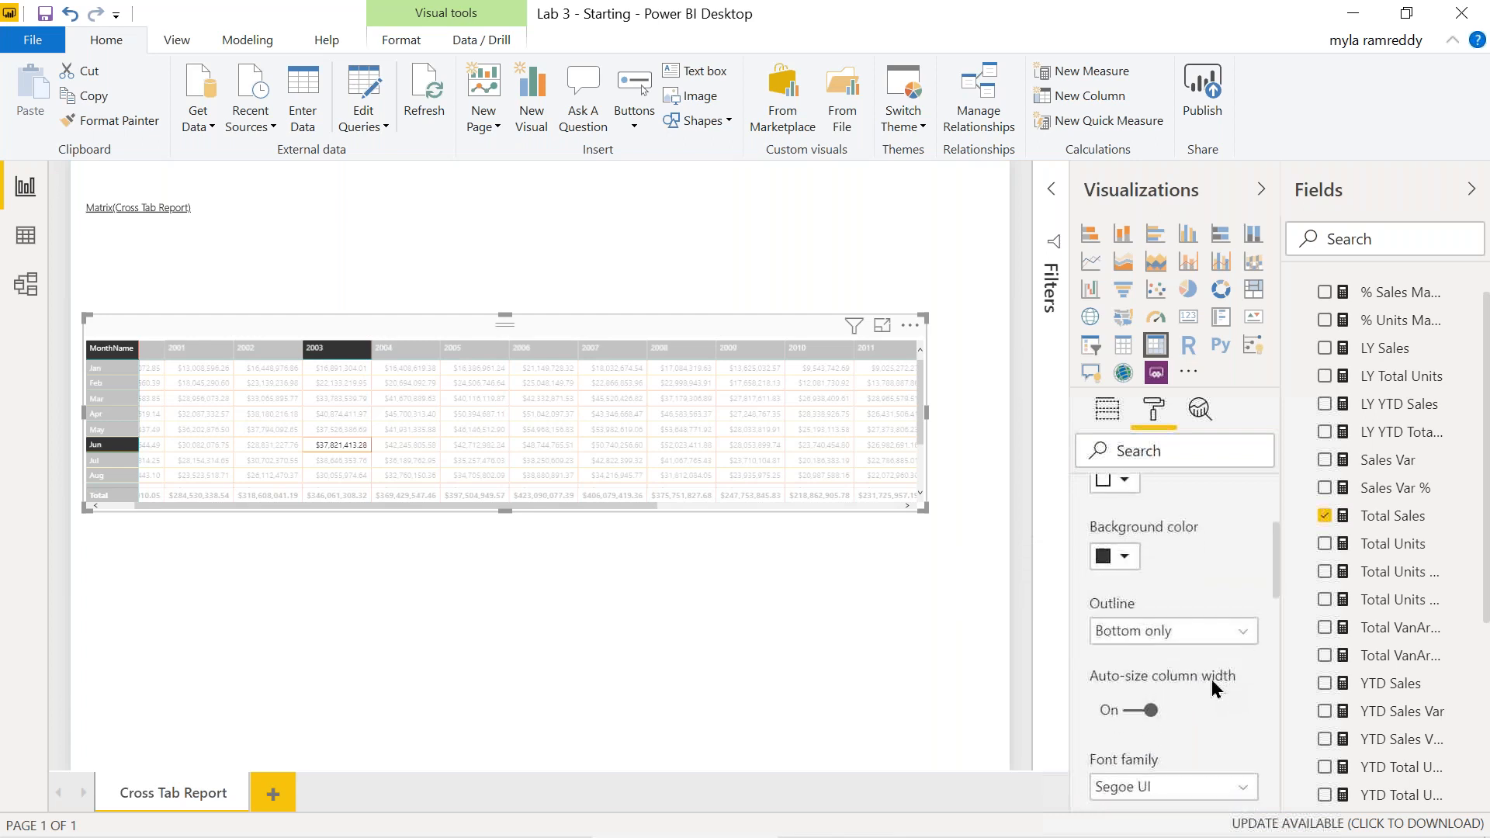
scroll(1212, 678, up, 1)
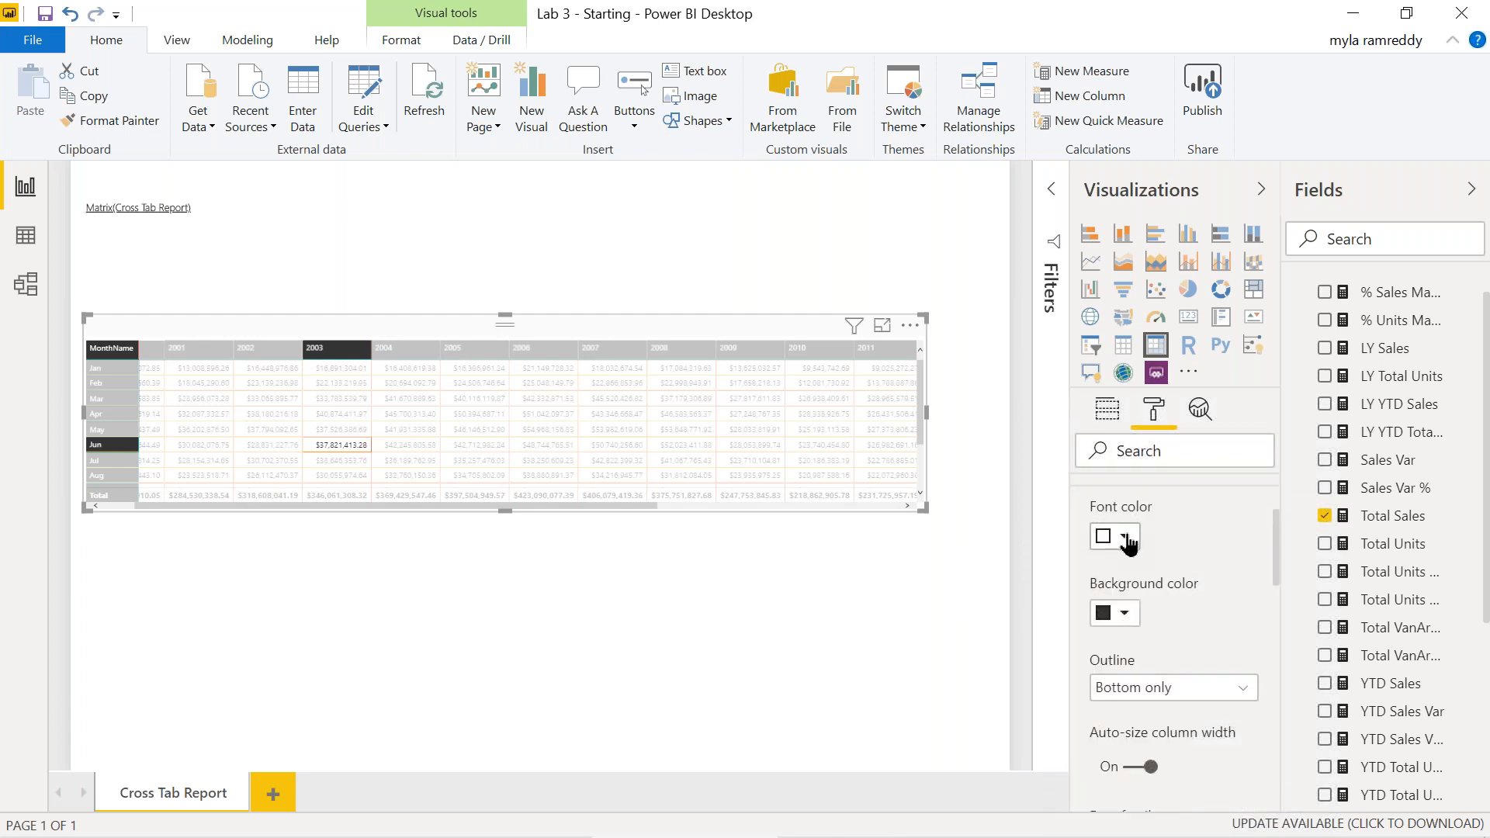
click(1126, 537)
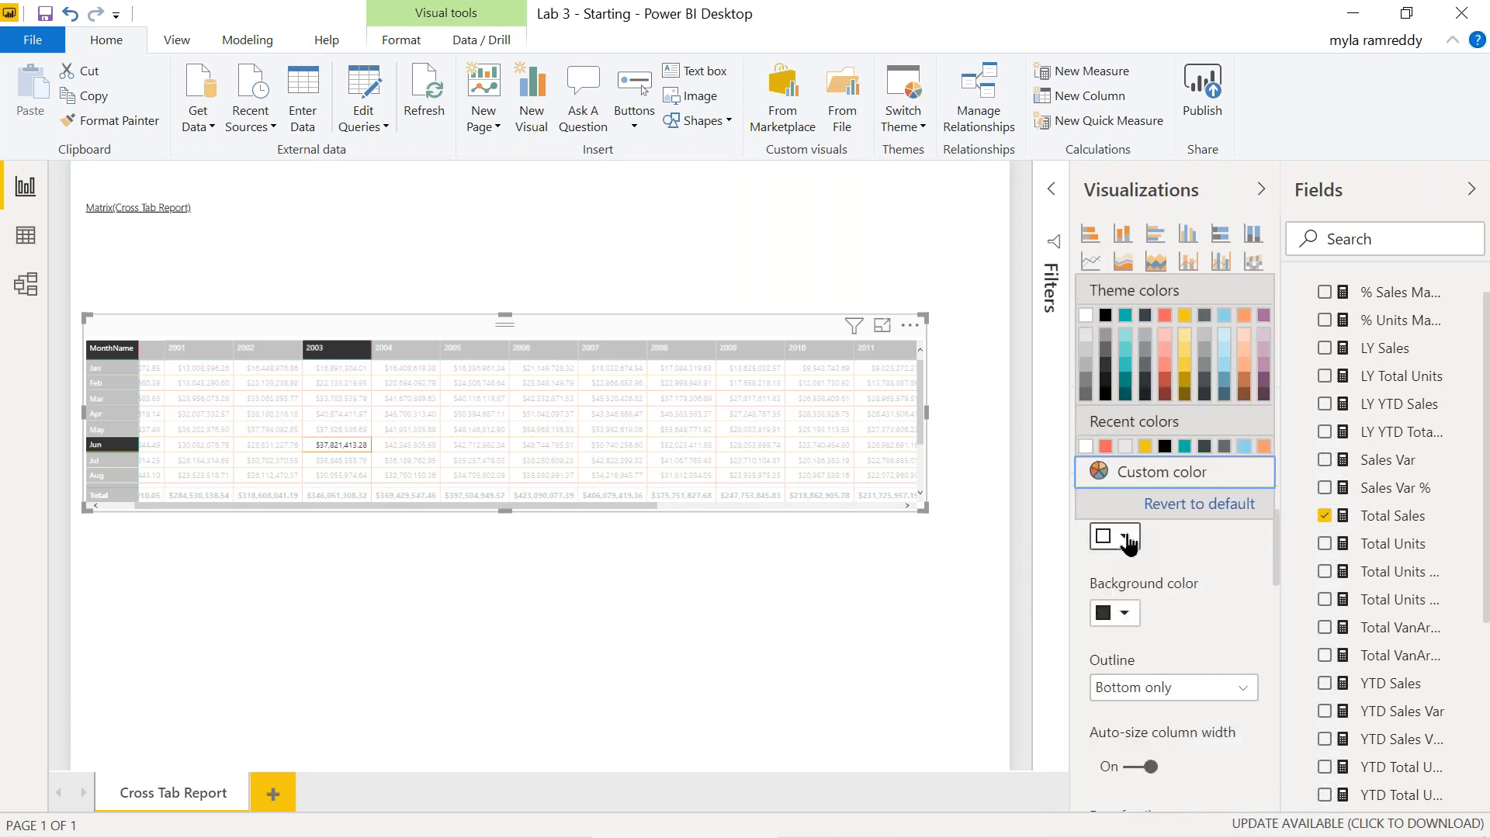
click(1165, 322)
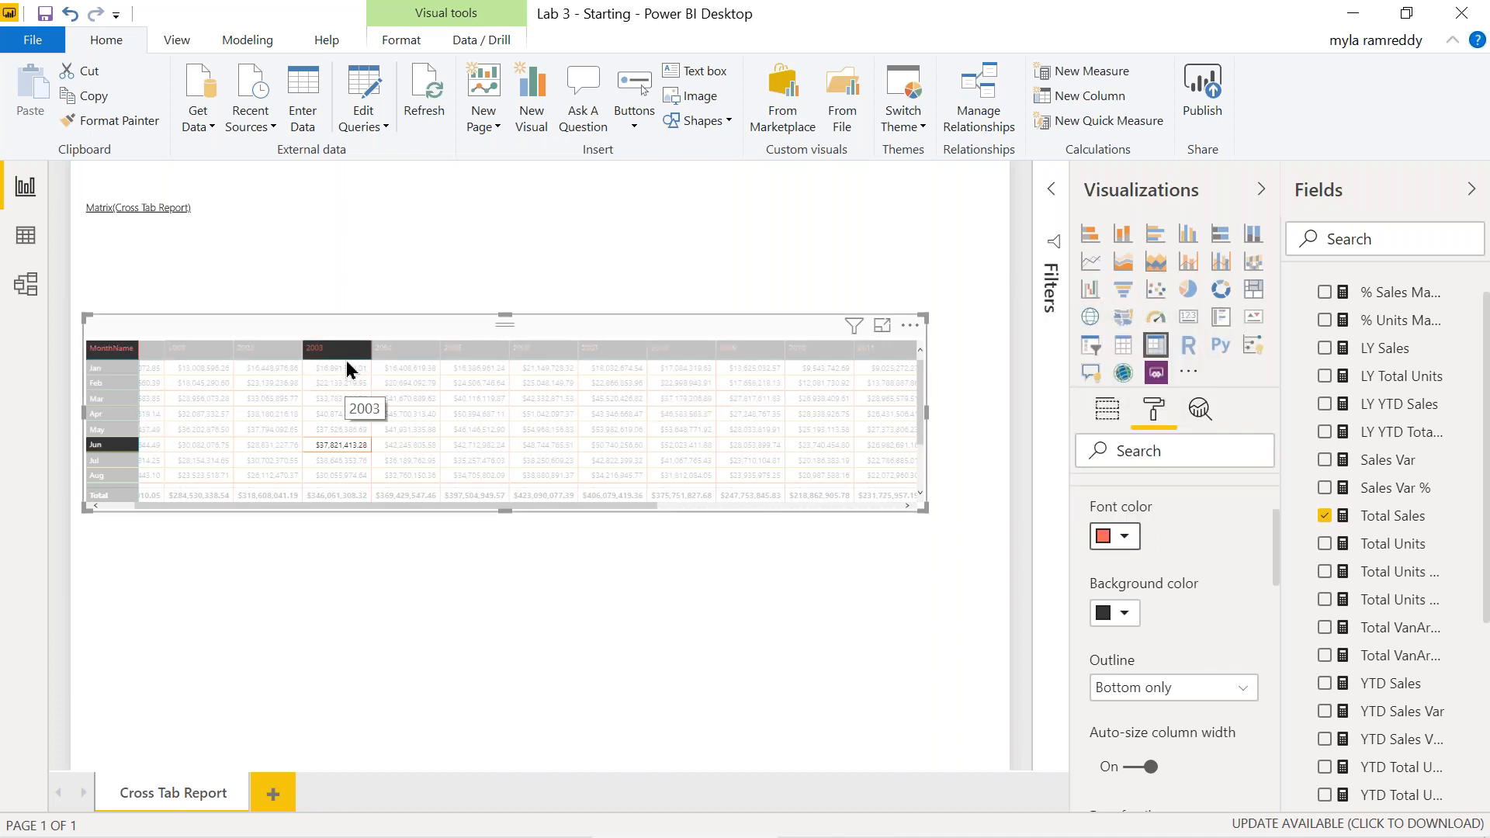
click(1126, 617)
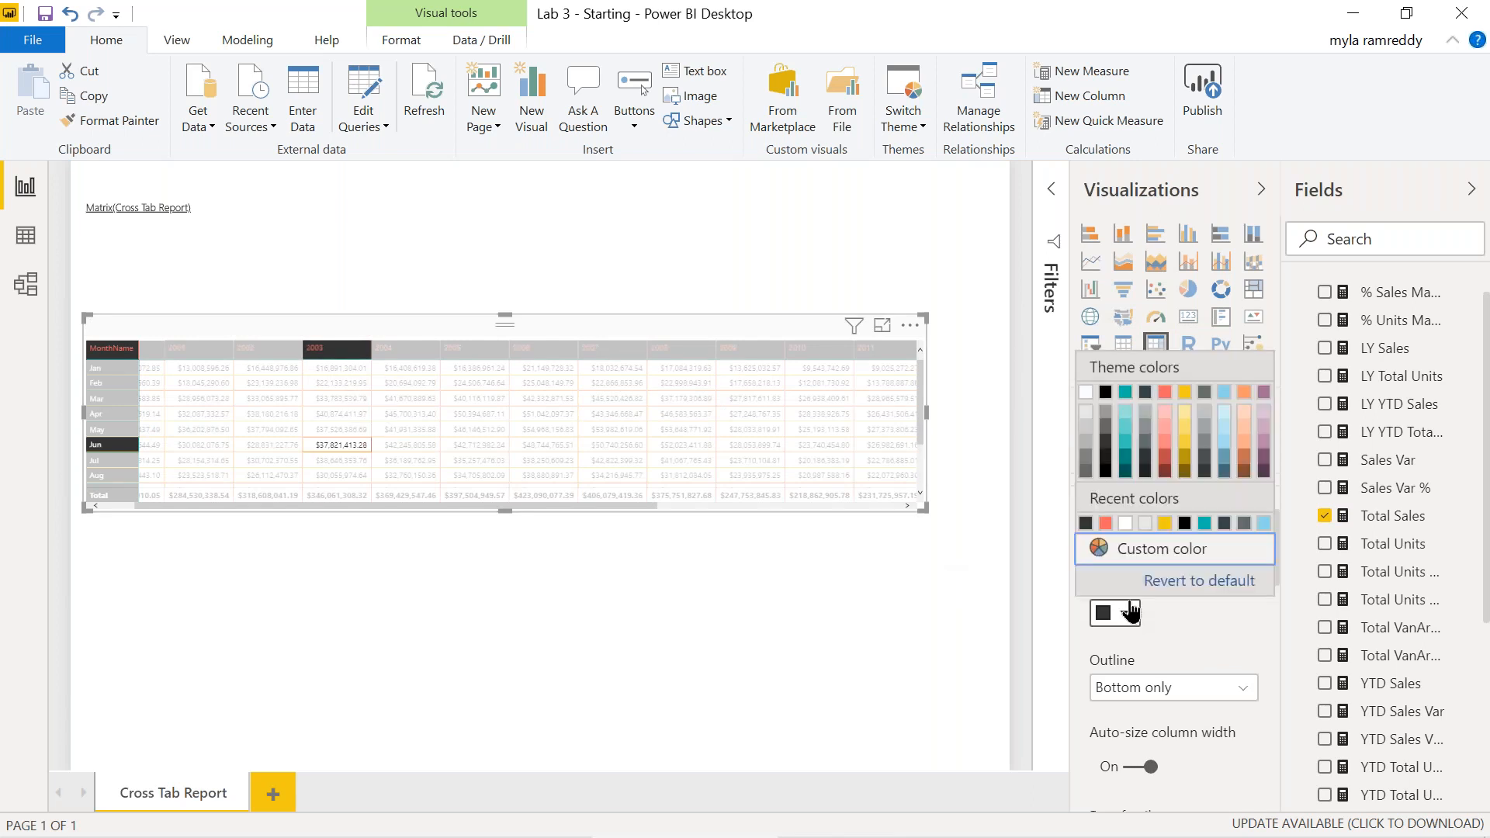
click(1185, 394)
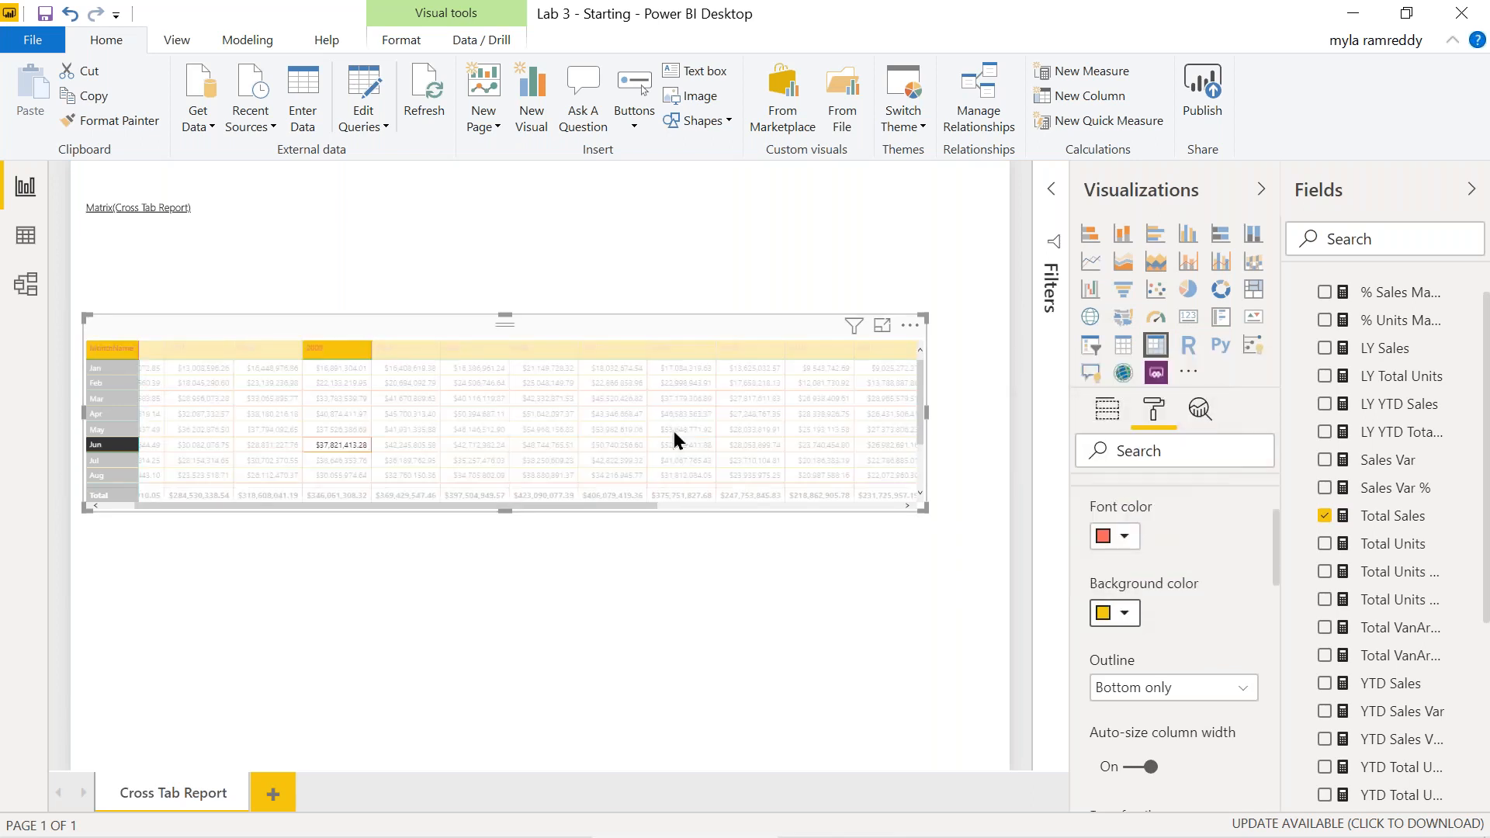
- Try a text size of 17 pt for the matrix's column headers
scroll(1138, 601, down, 1)
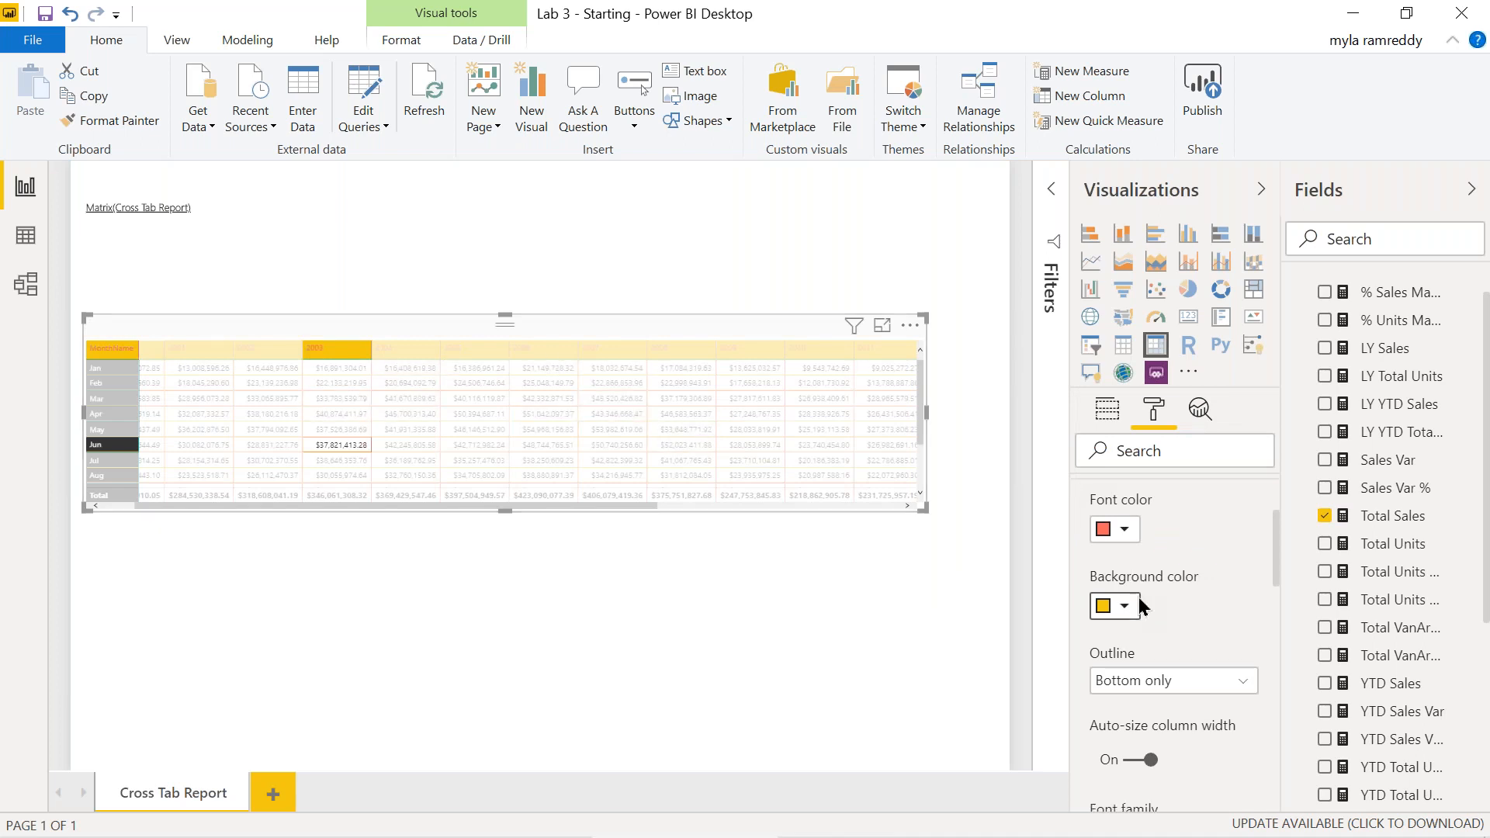
scroll(1140, 607, down, 4)
scroll(1140, 599, up, 1)
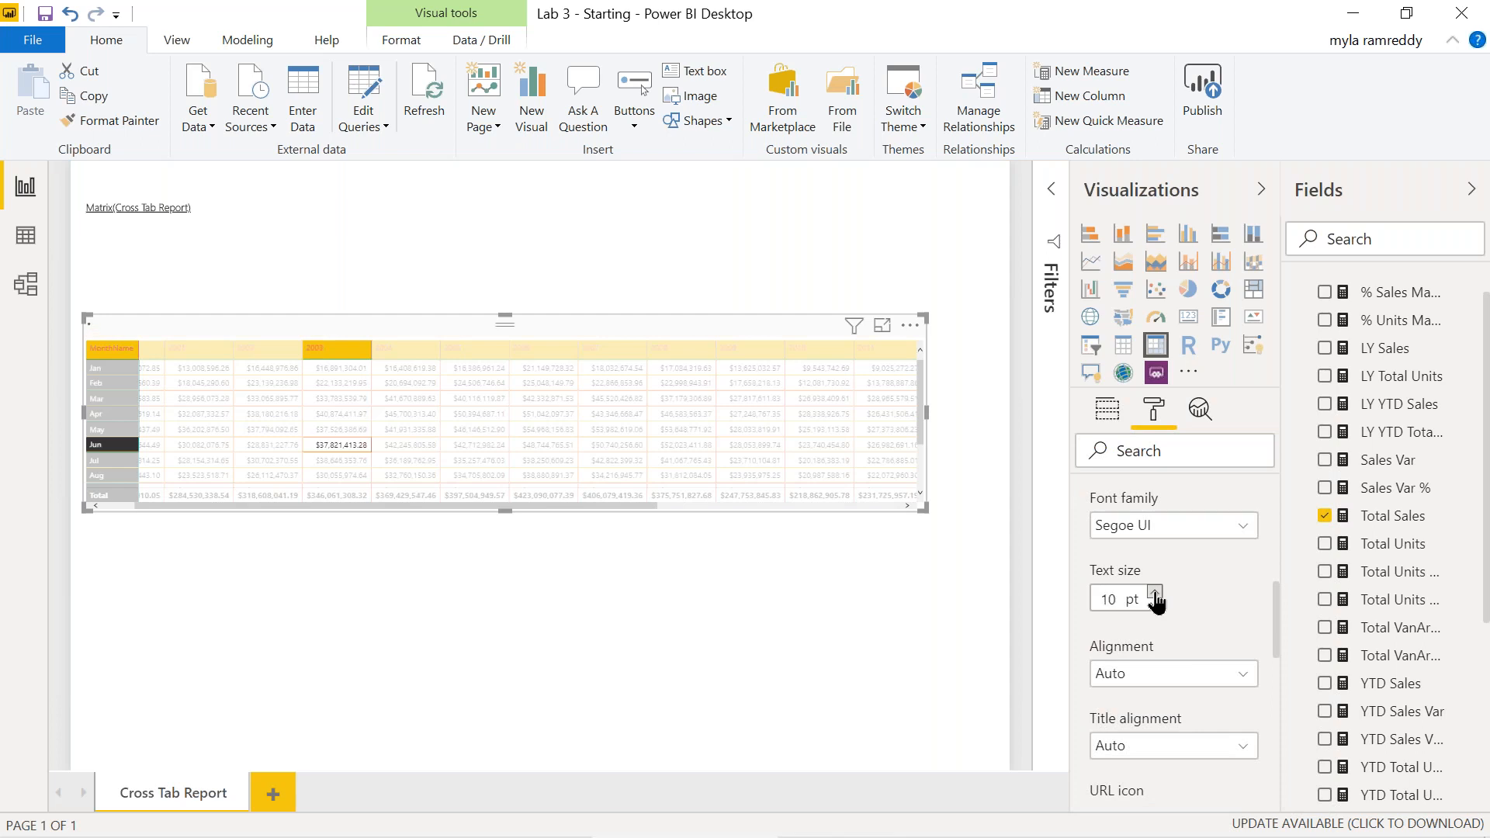
click(1156, 593)
click(1155, 593)
click(1155, 594)
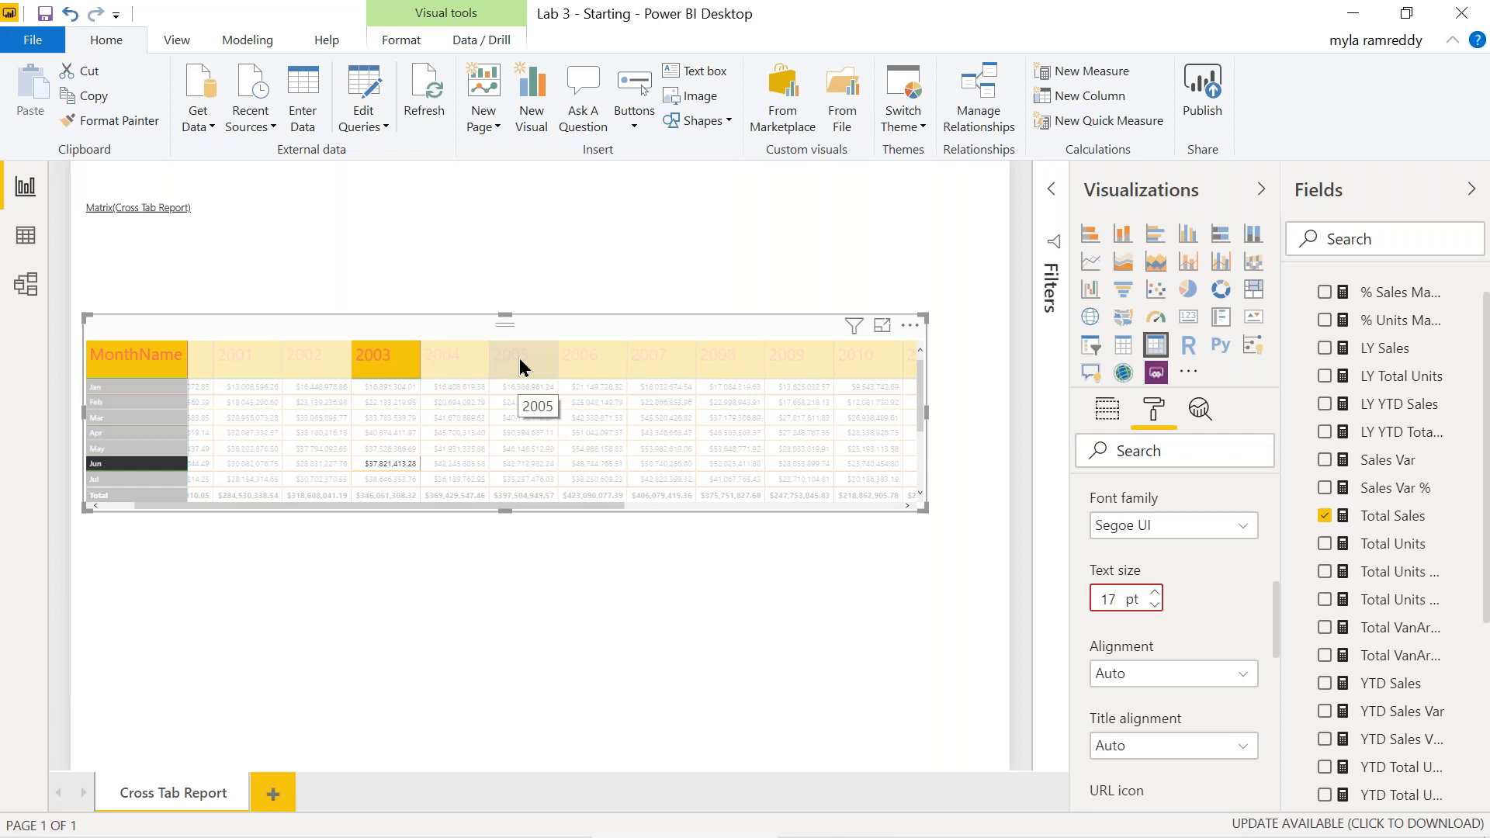
- Reduce the column headers' text size to 10 pt
click(1154, 605)
click(1154, 605)
click(1154, 606)
click(1154, 606)
click(1154, 605)
click(1154, 605)
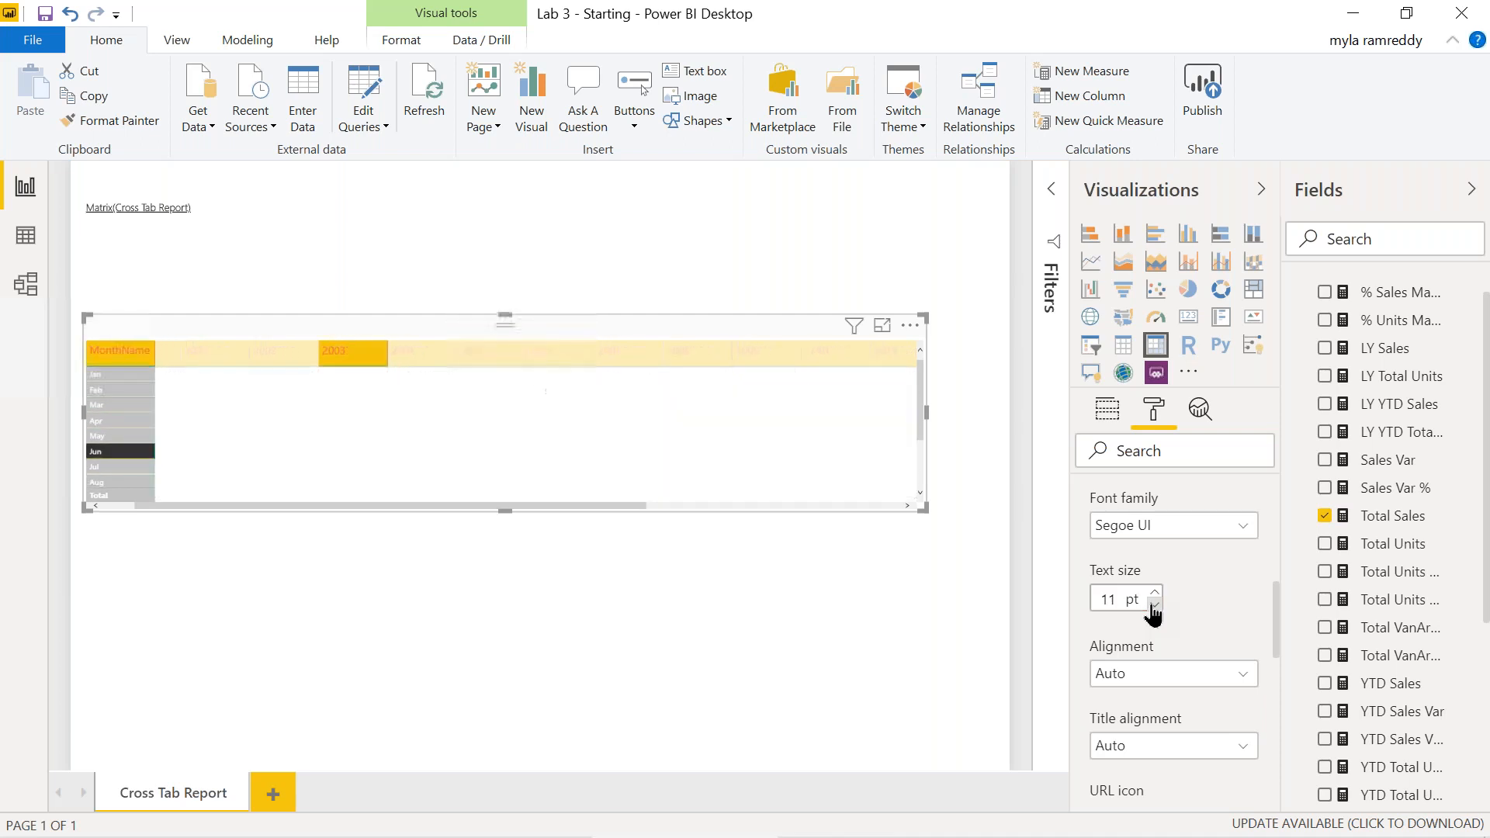
click(1154, 605)
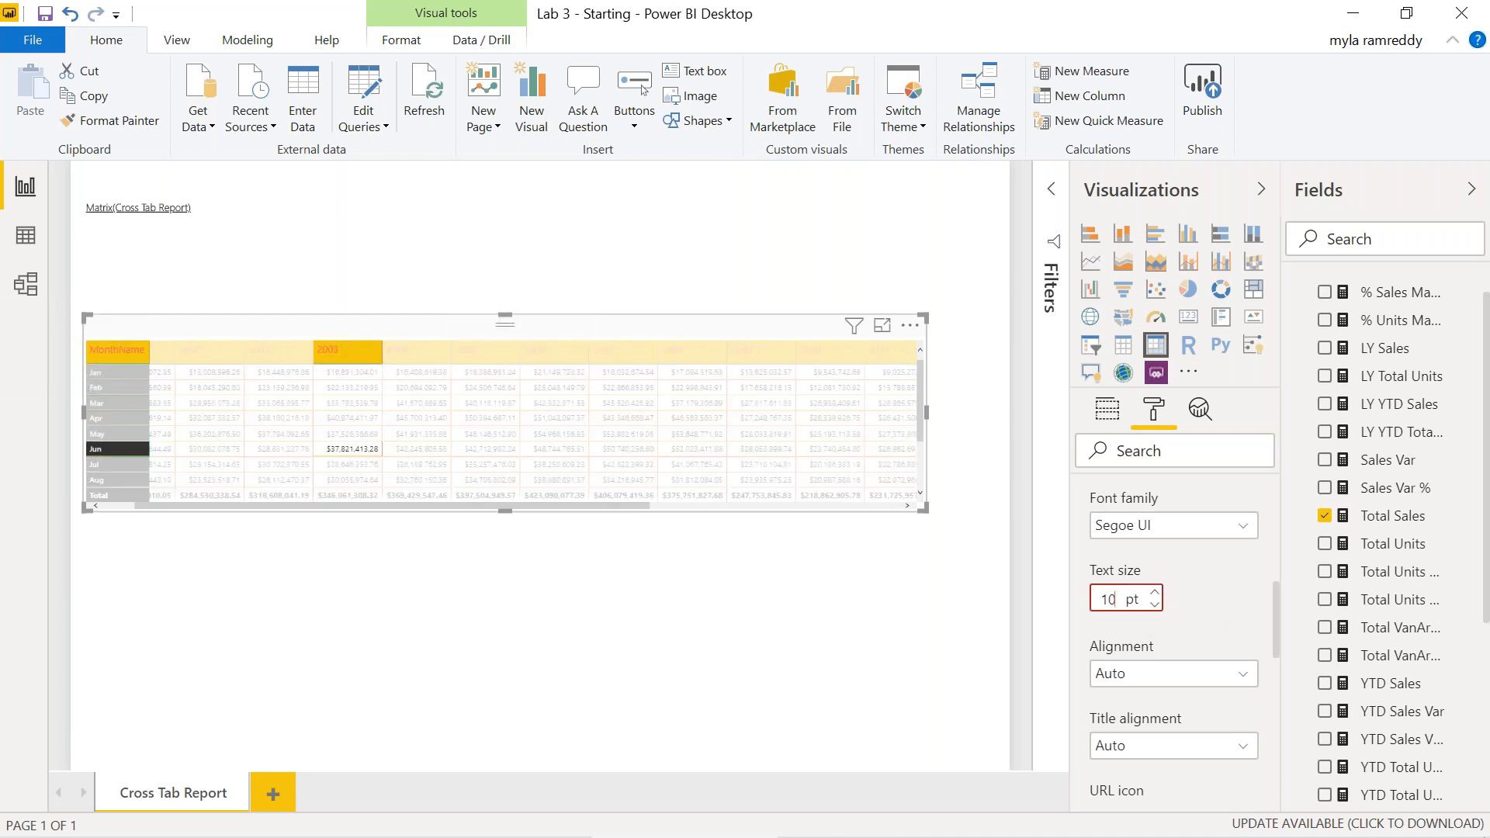
- Set the text size of the matrix's row headers to 11 pt
scroll(1174, 621, down, 3)
scroll(1230, 634, down, 5)
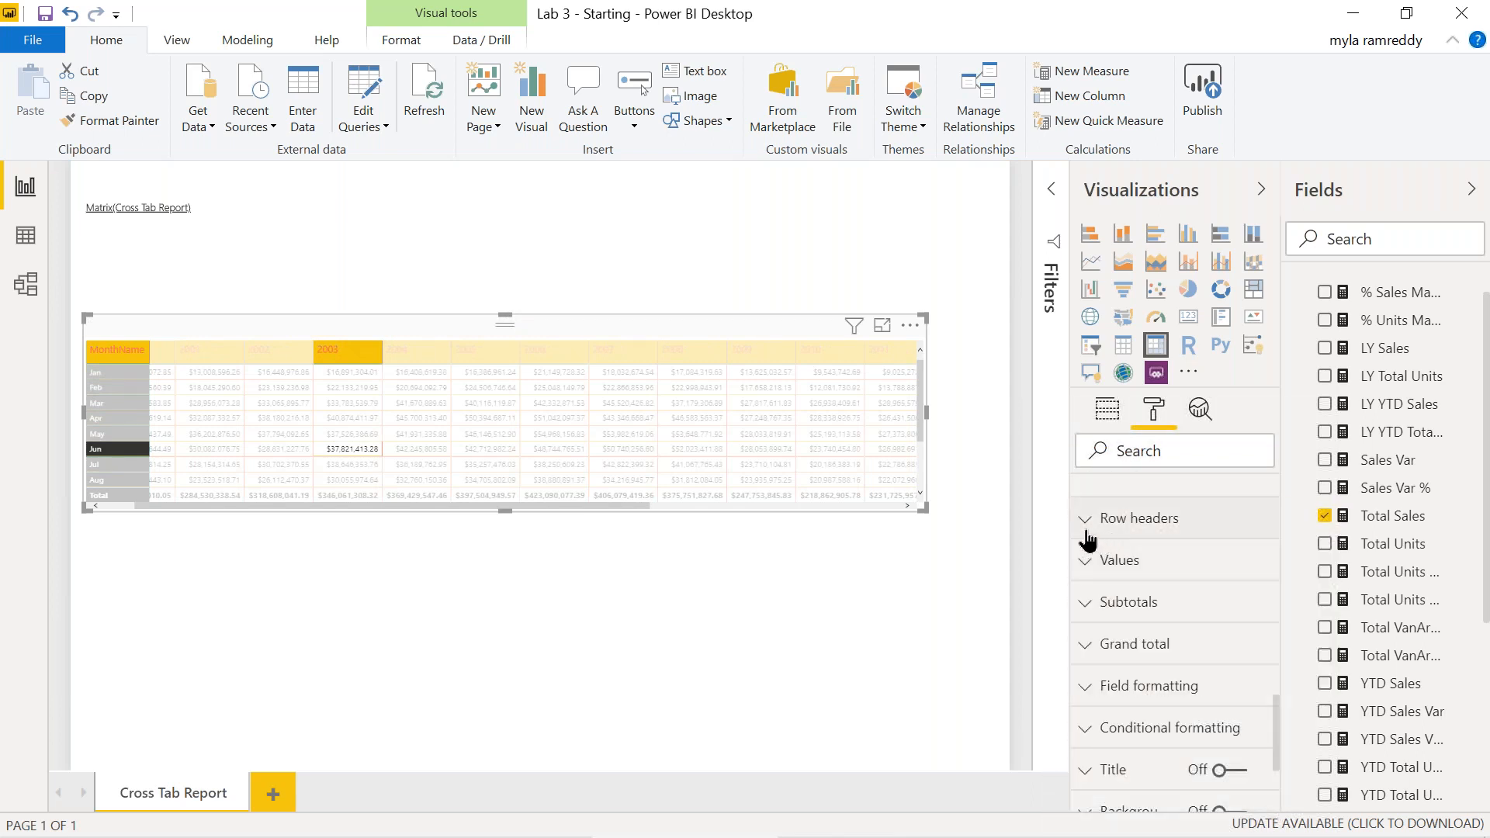
click(1085, 534)
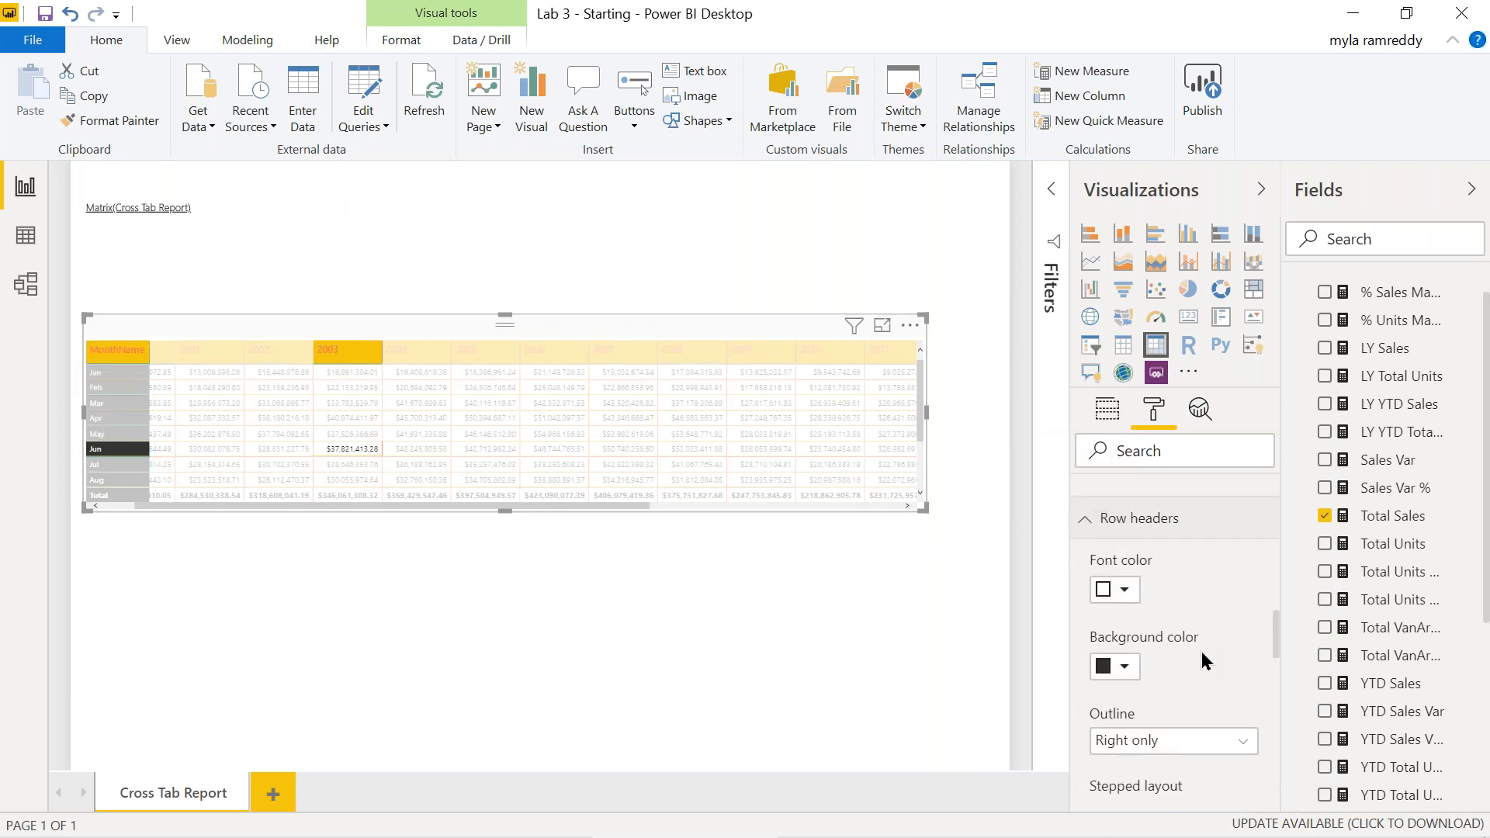
scroll(1202, 650, down, 3)
scroll(1201, 650, down, 5)
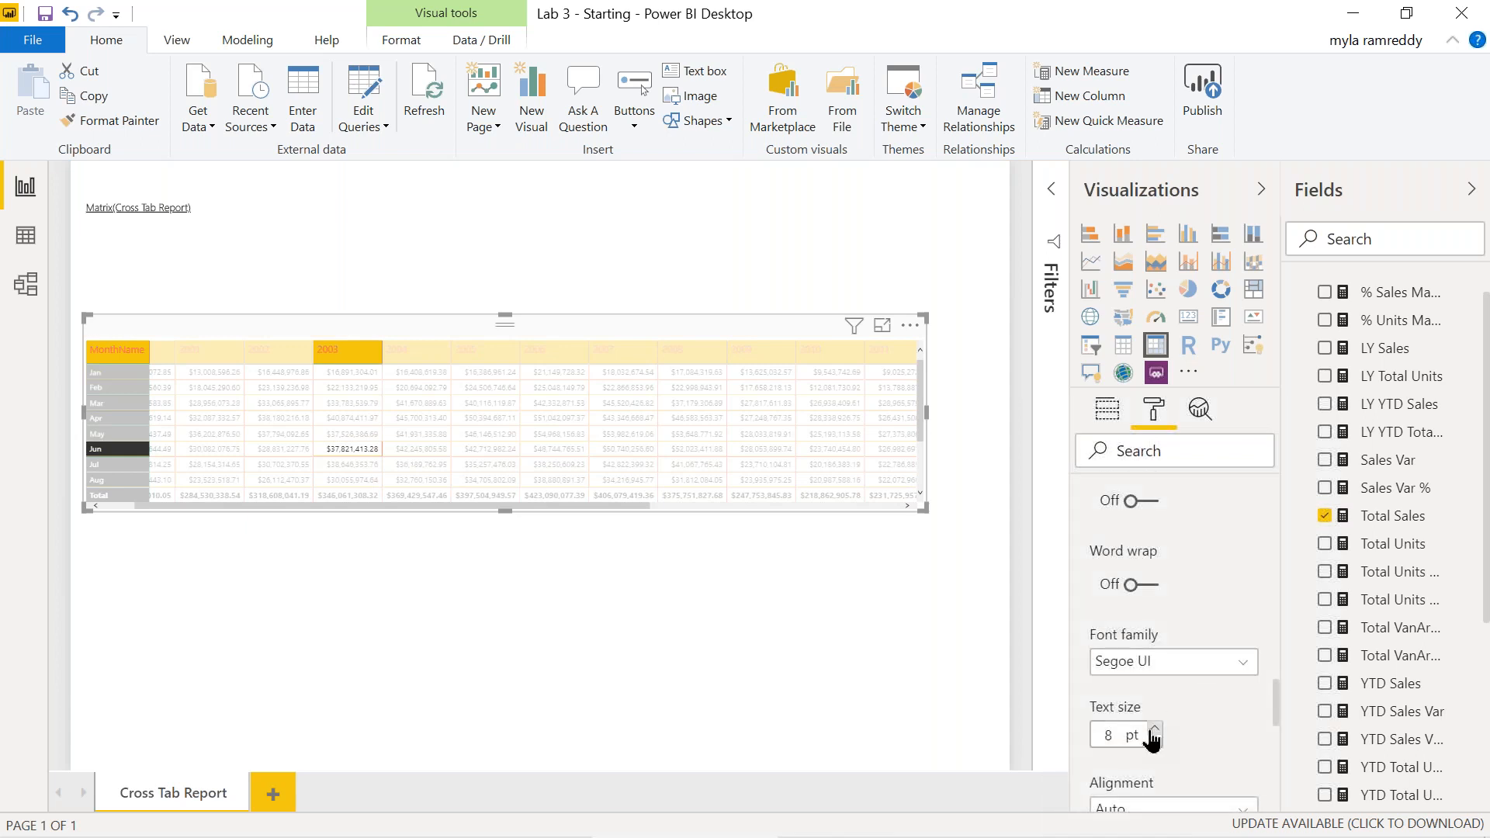
click(1156, 730)
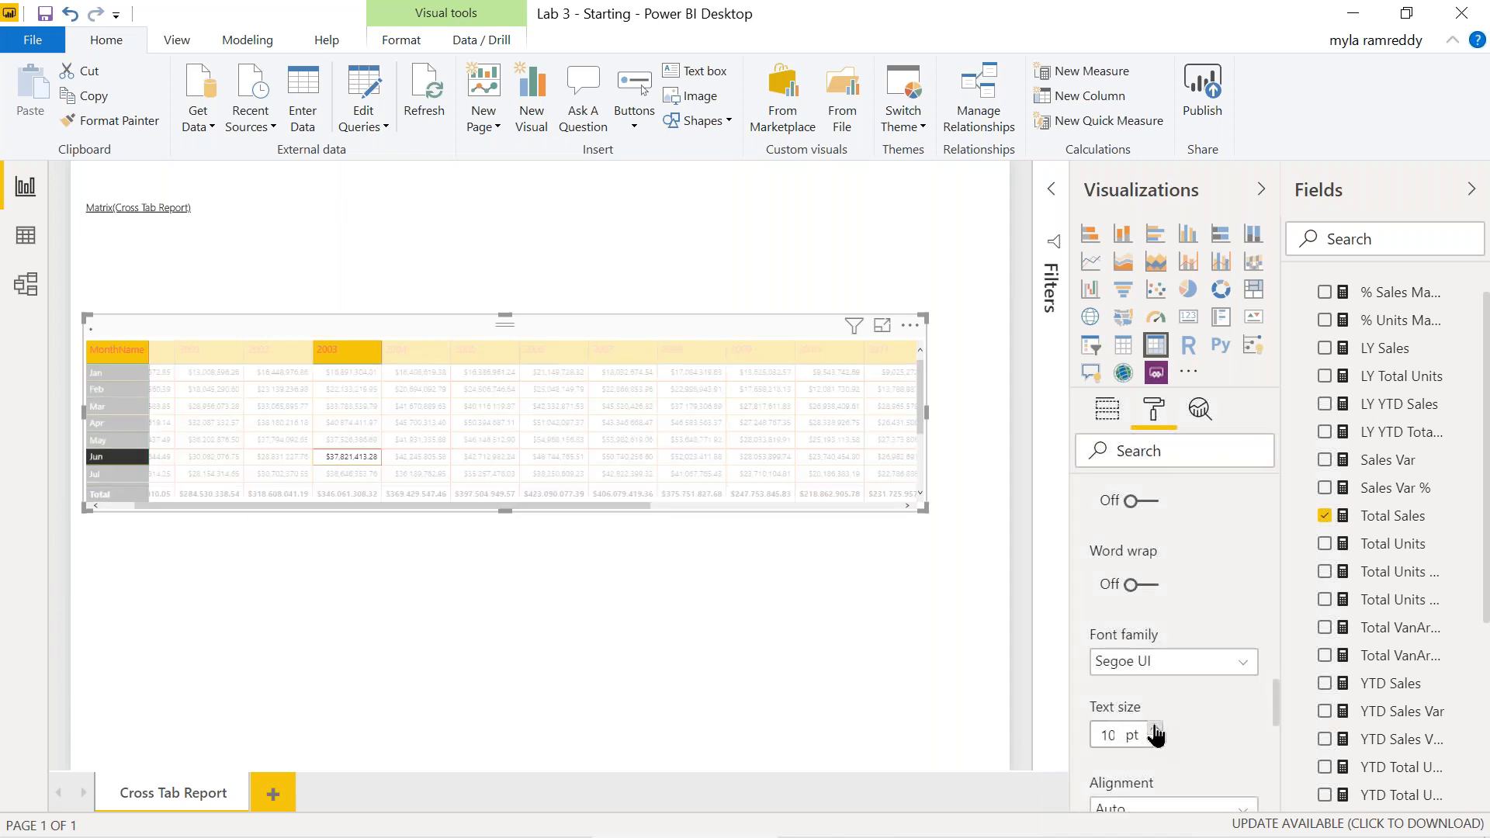
click(1155, 730)
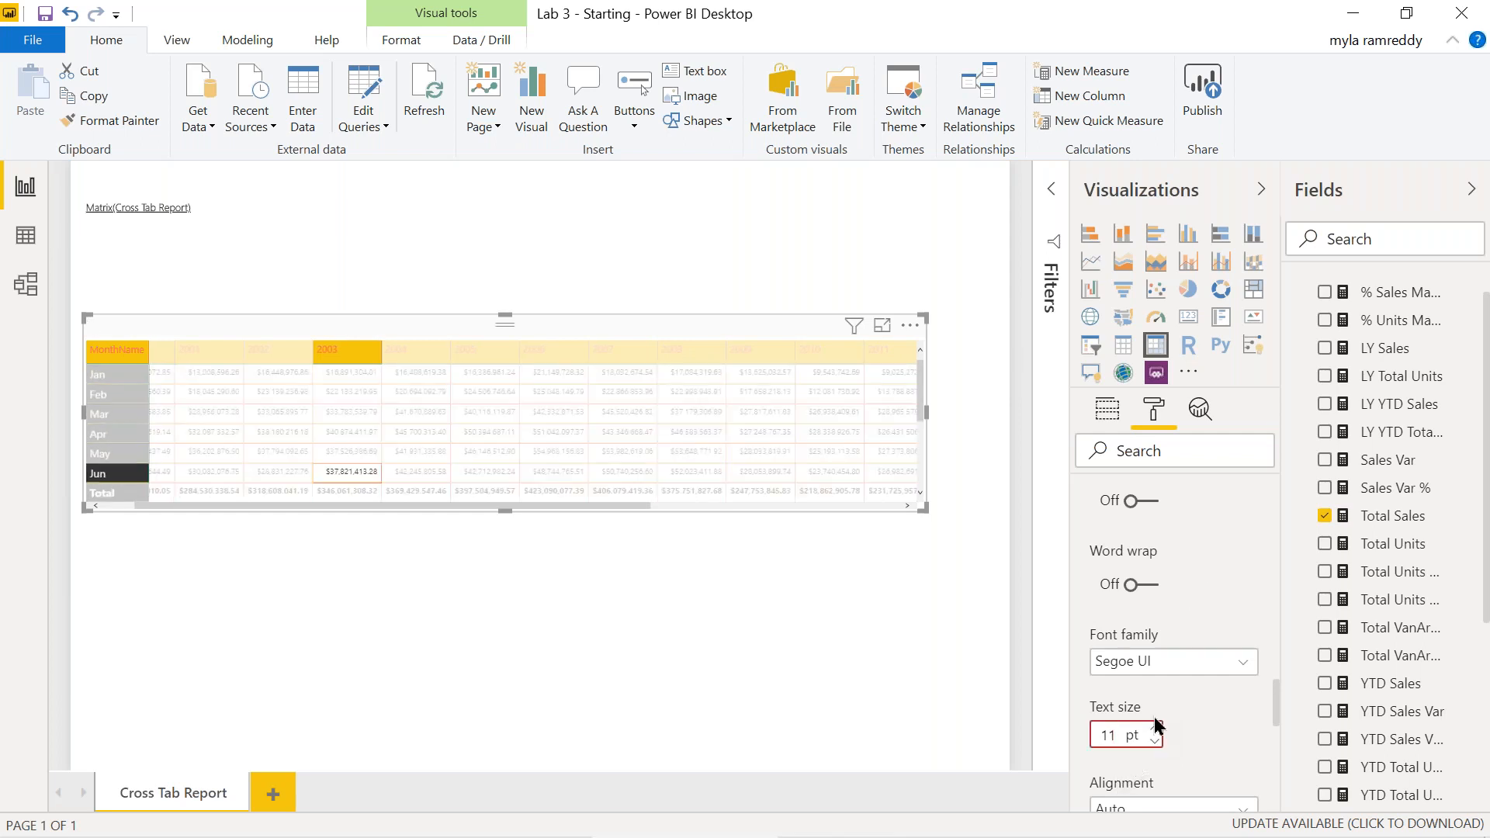
- Give the row headers the yellow theme color as background and the light red theme color as font color
scroll(1208, 533, up, 5)
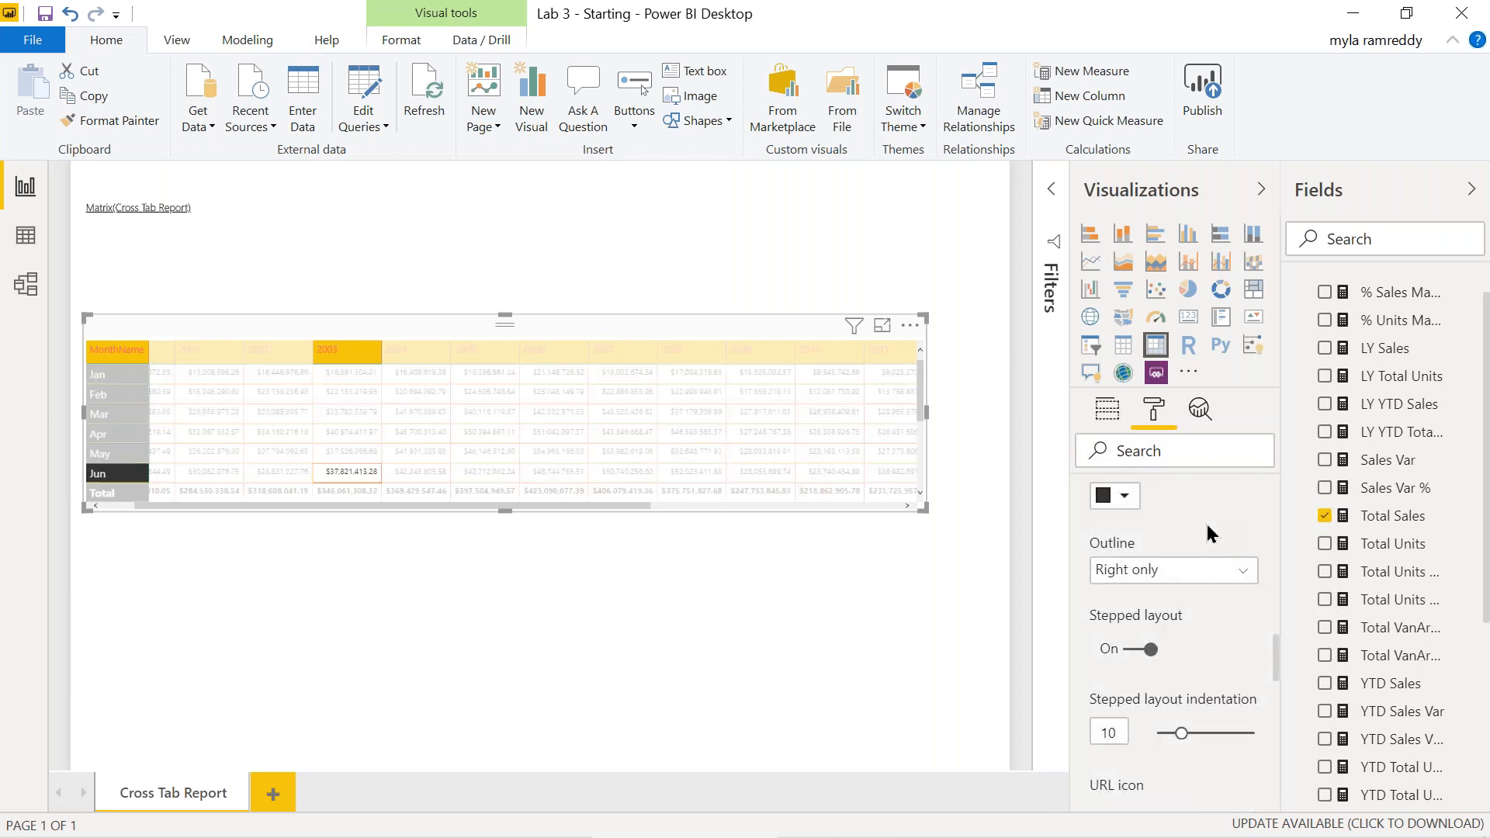
scroll(1207, 533, up, 3)
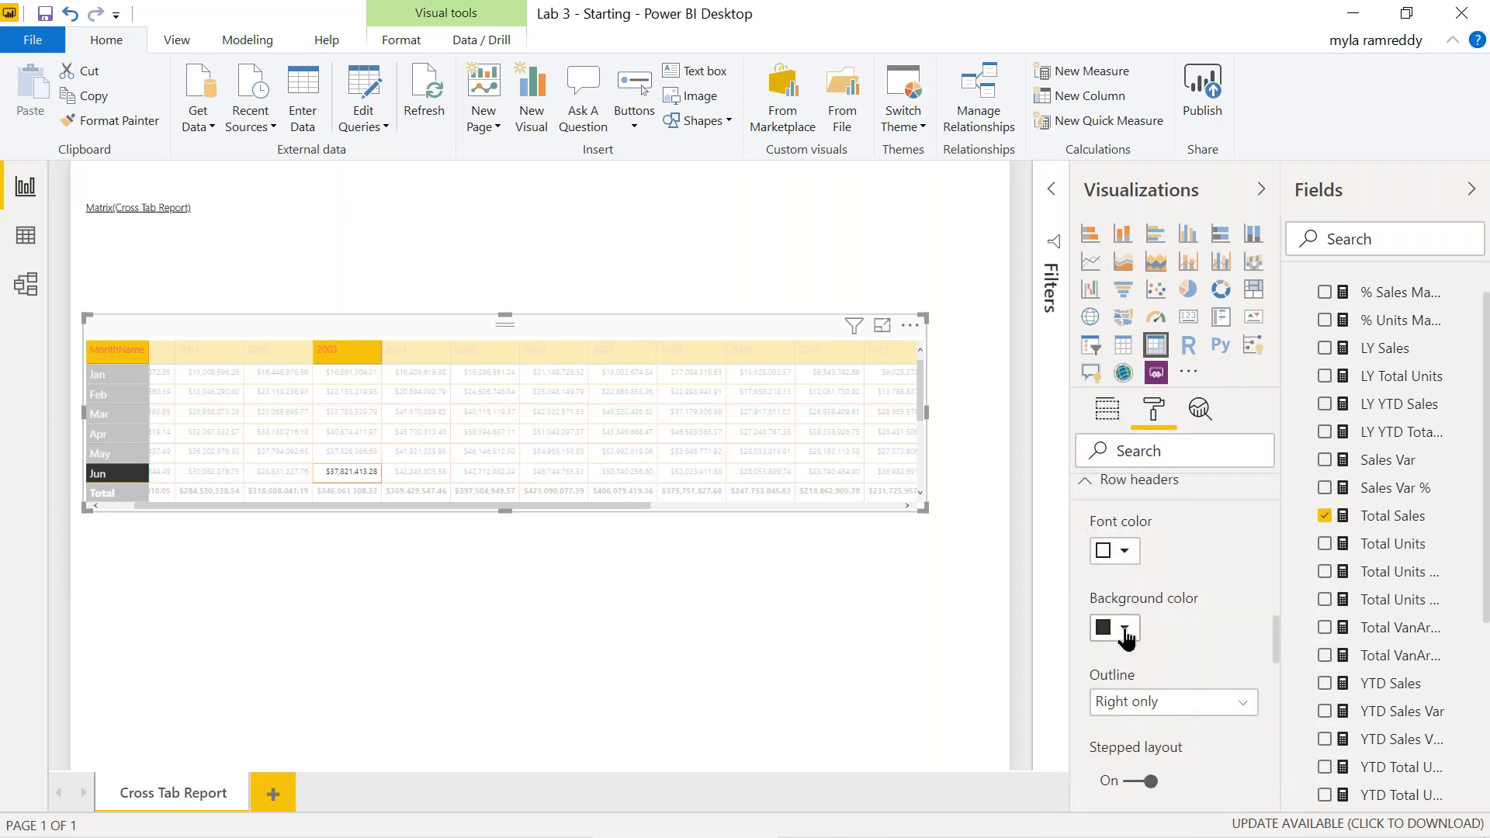
click(1125, 628)
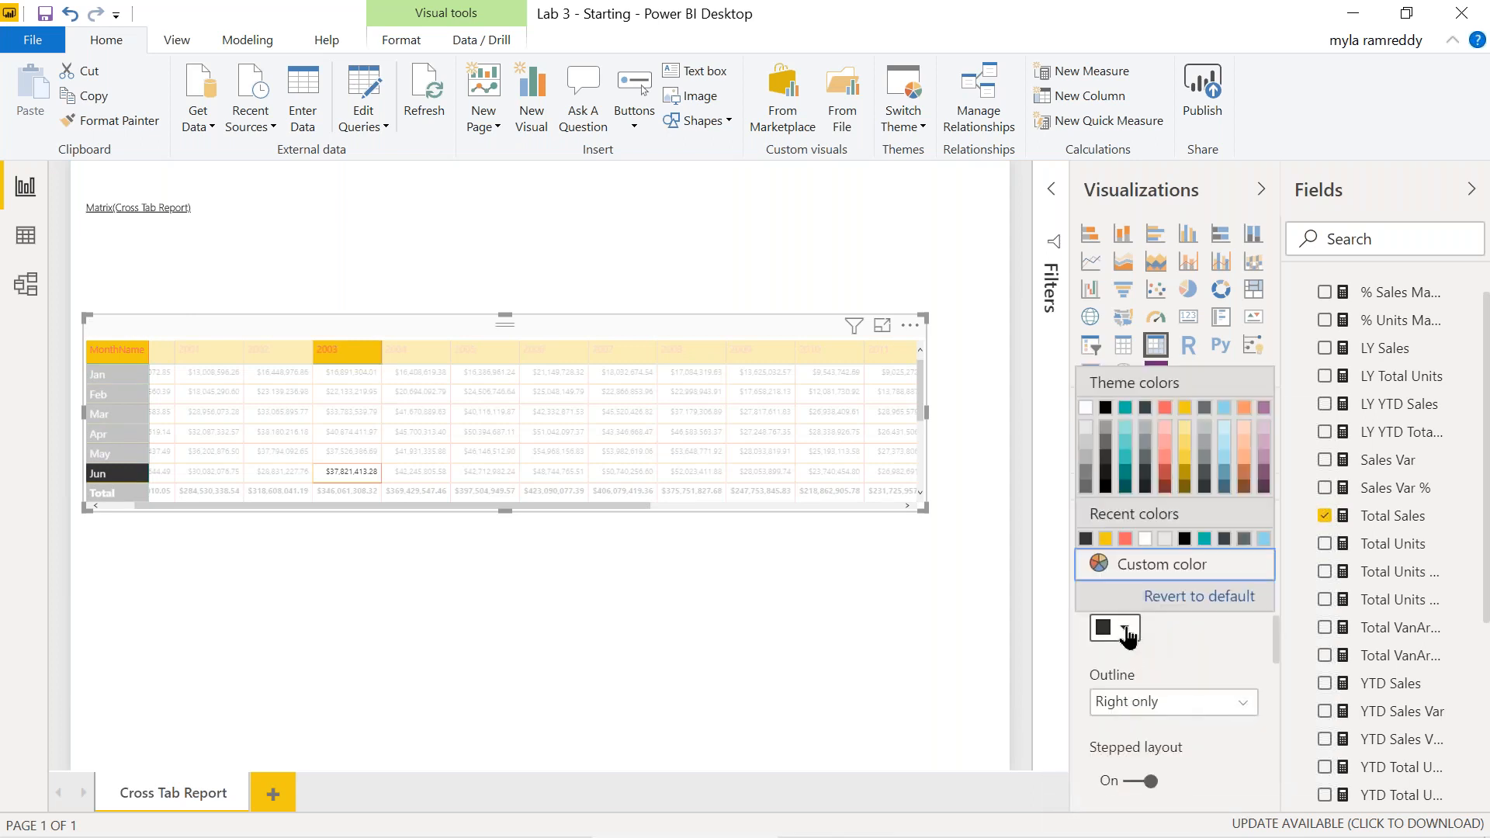
click(1186, 409)
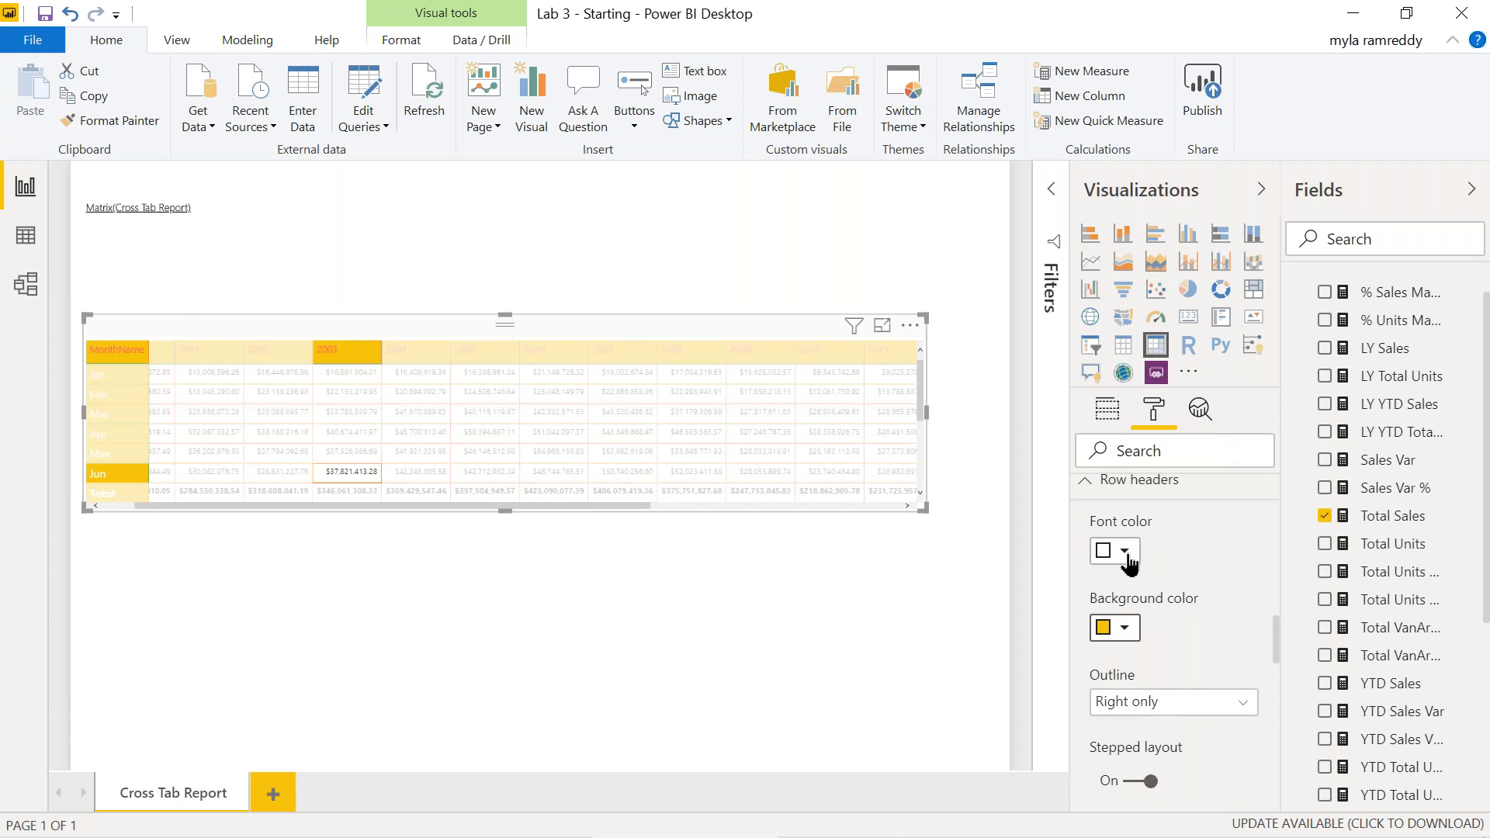
click(1125, 551)
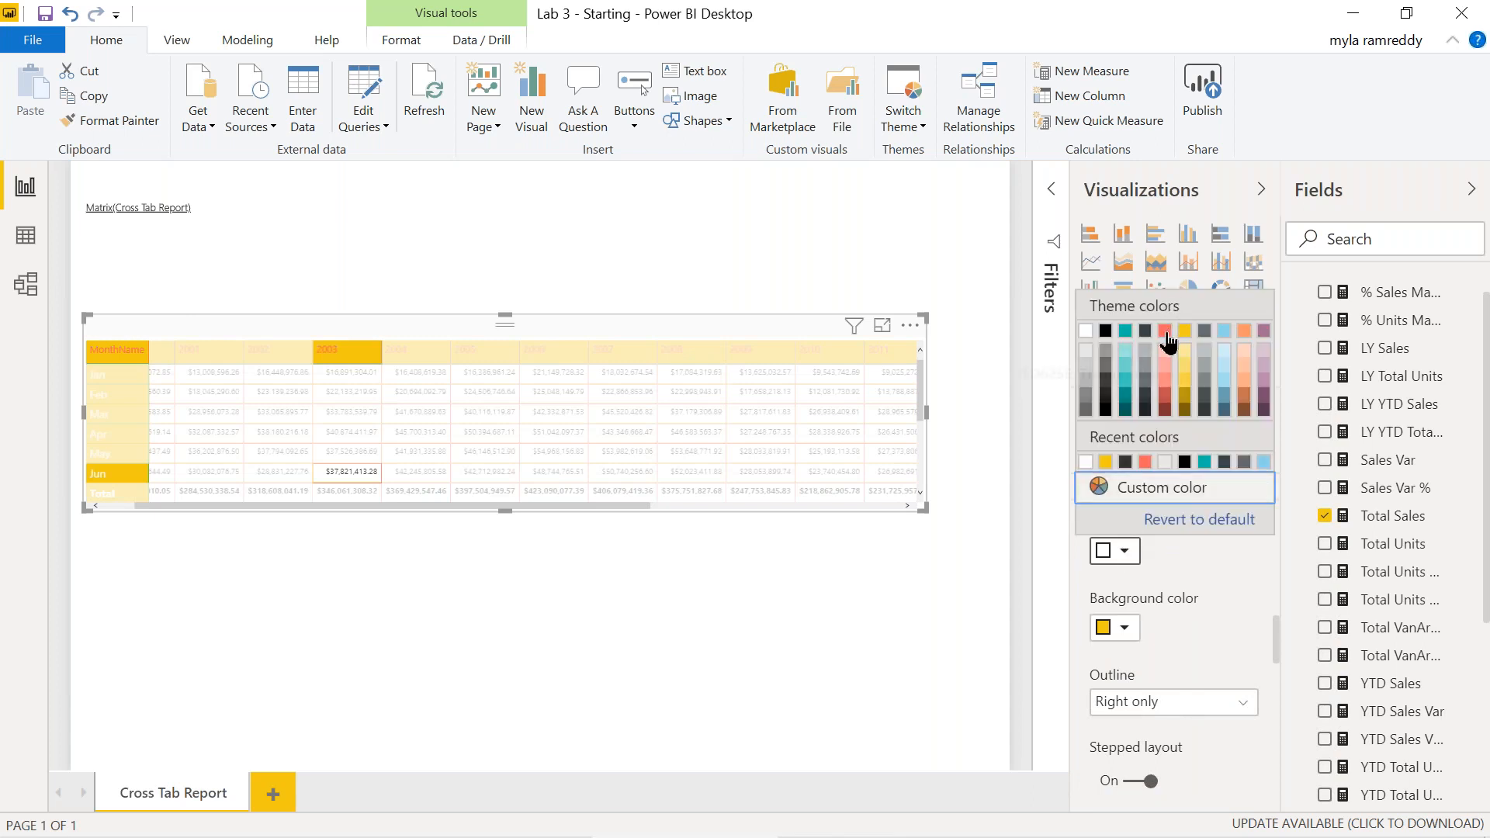
click(1166, 333)
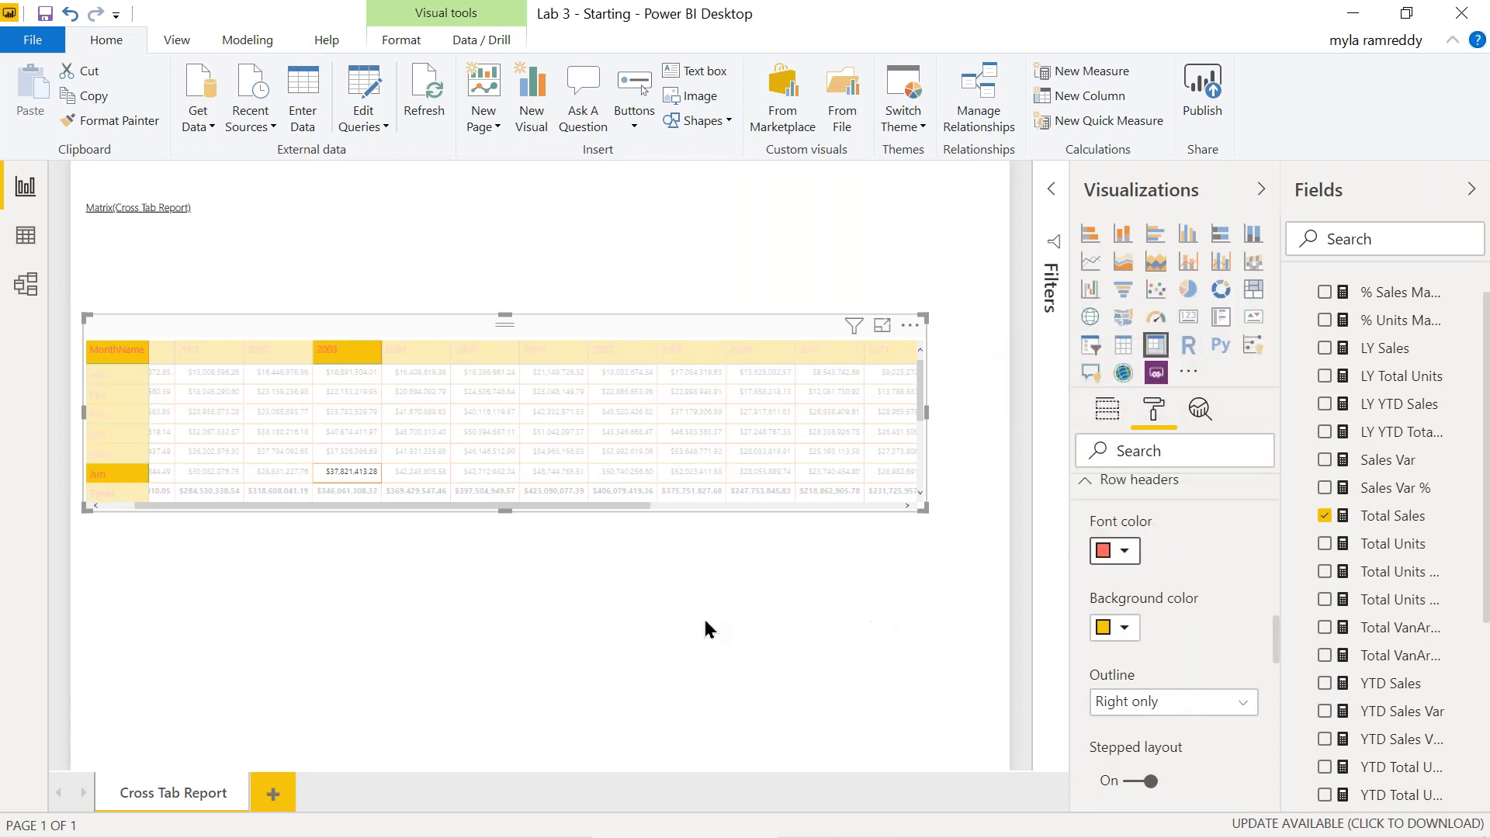
click(1087, 487)
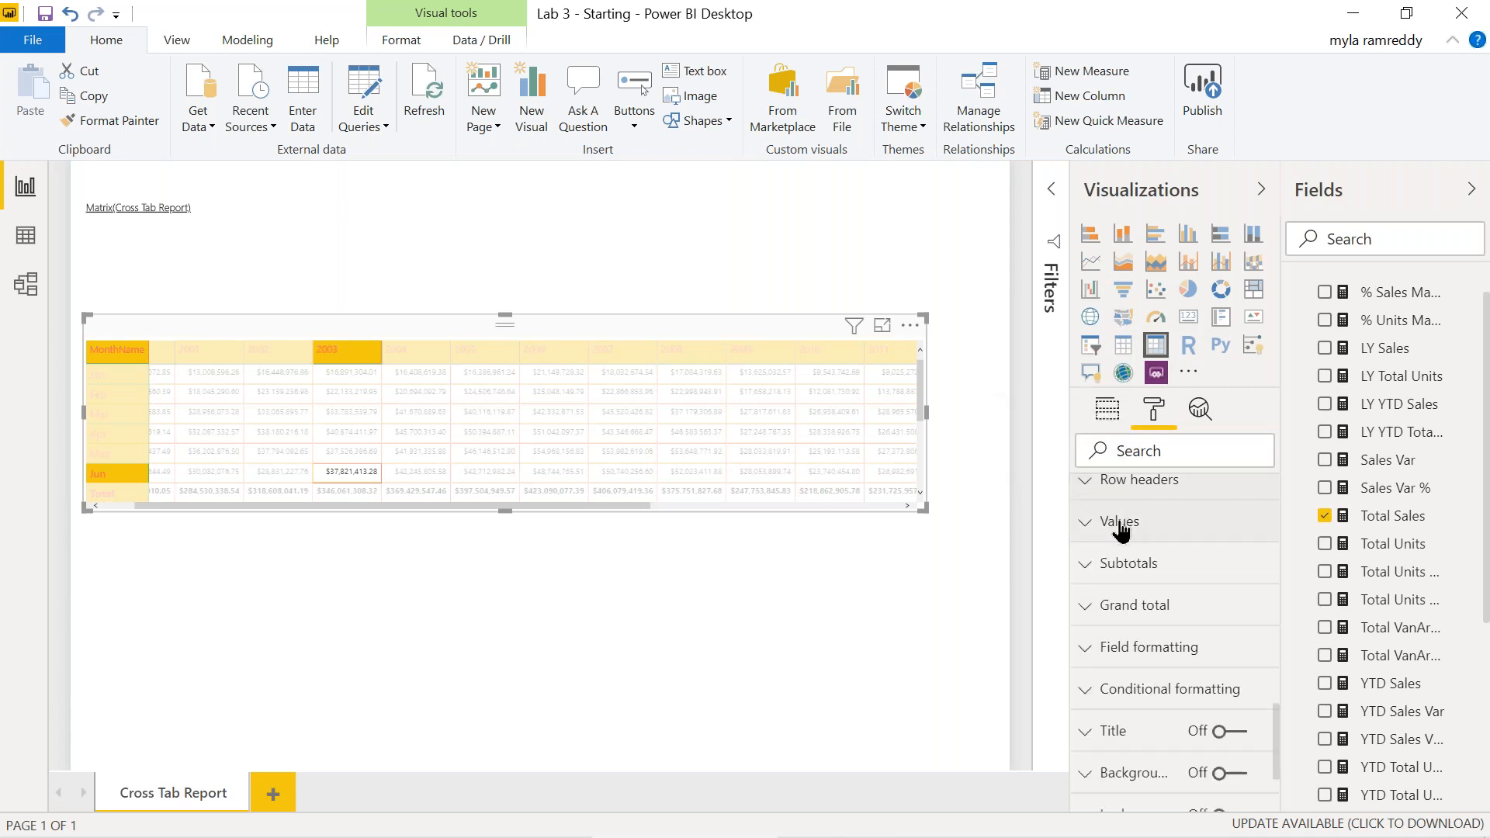
- Set the font color of the matrix's values to the light red theme color
click(1091, 533)
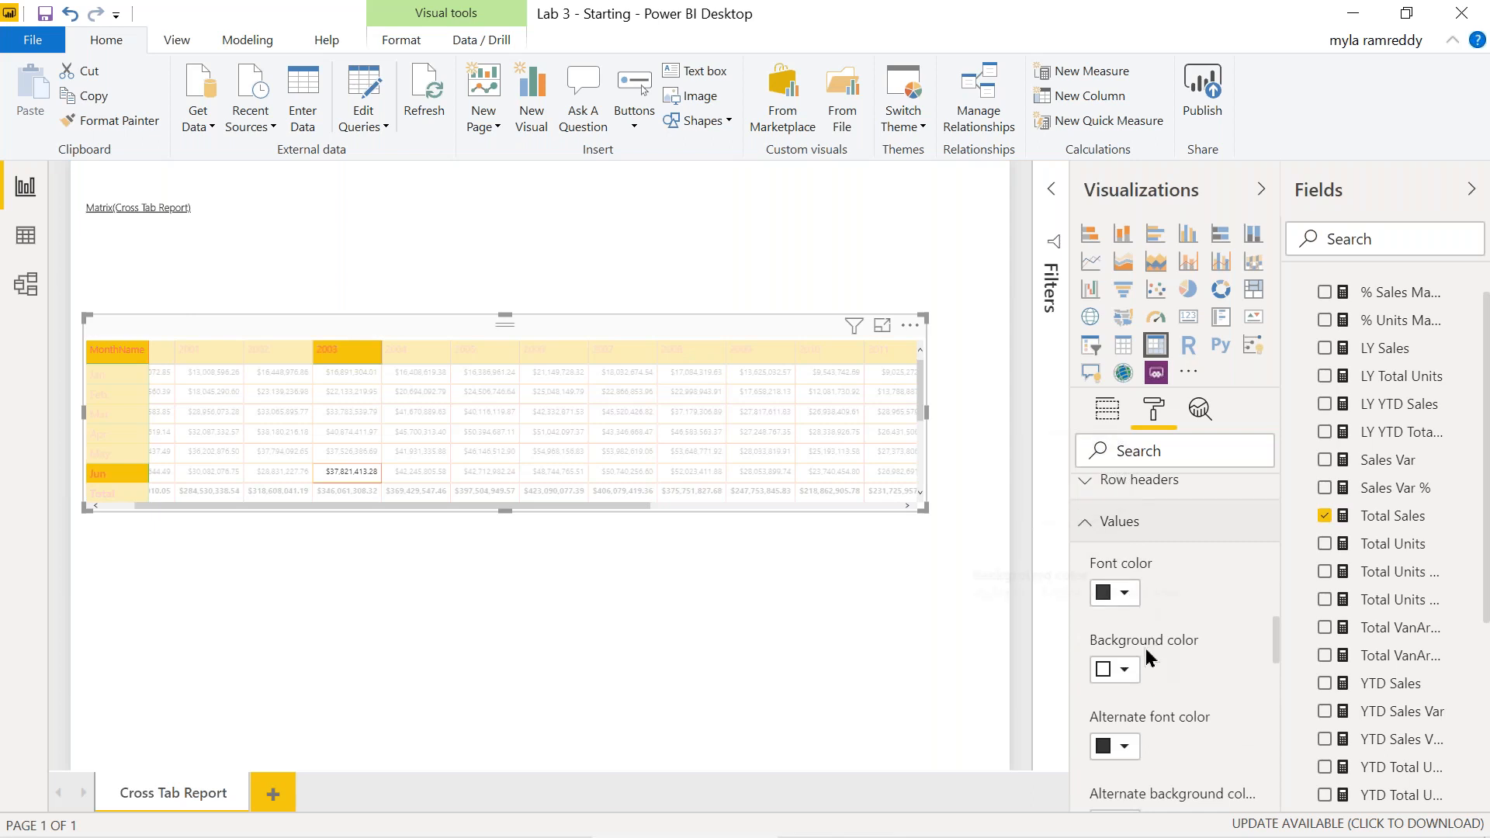
click(1125, 594)
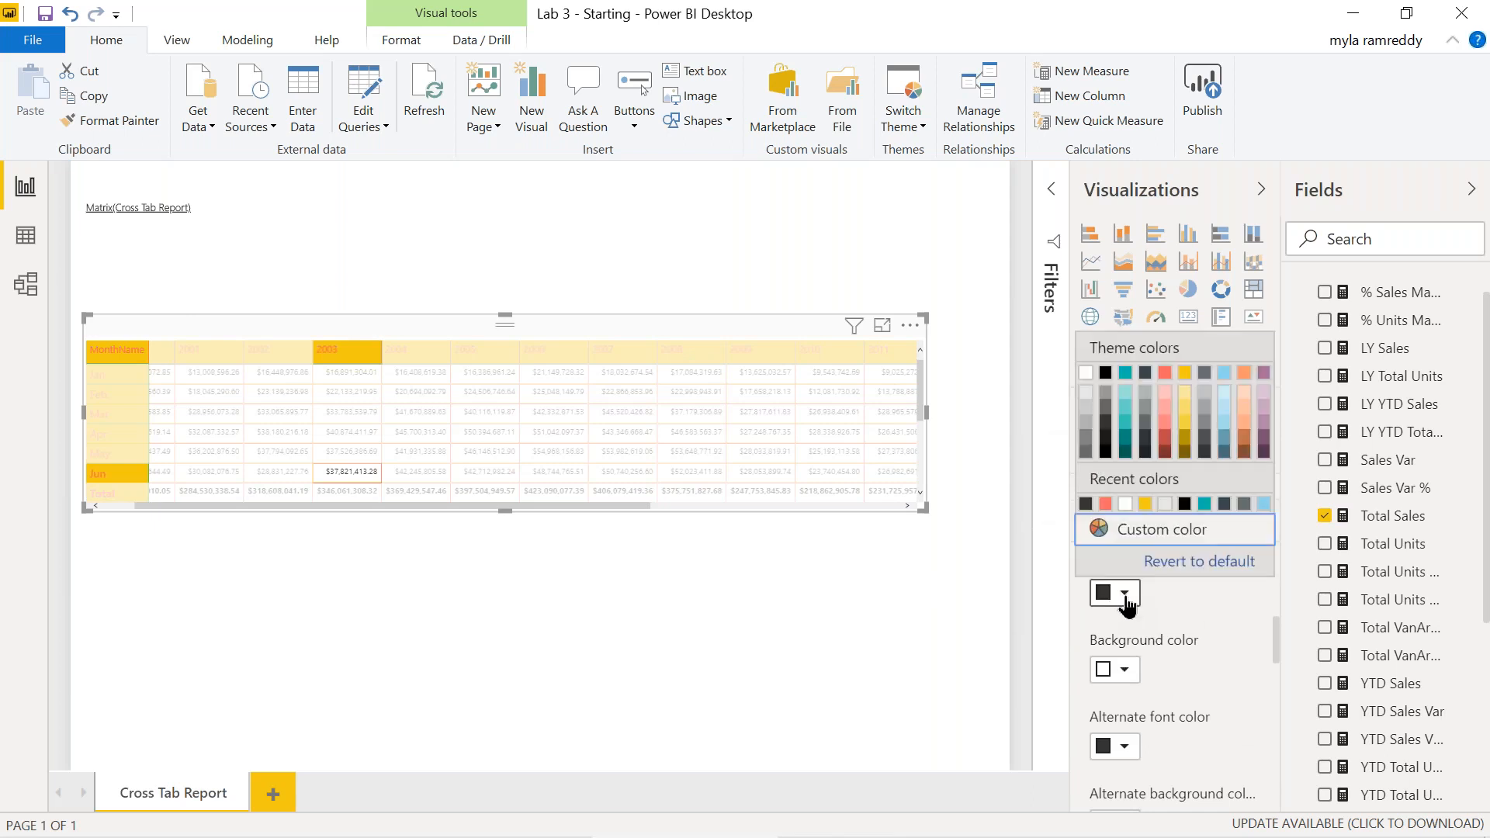
click(1165, 374)
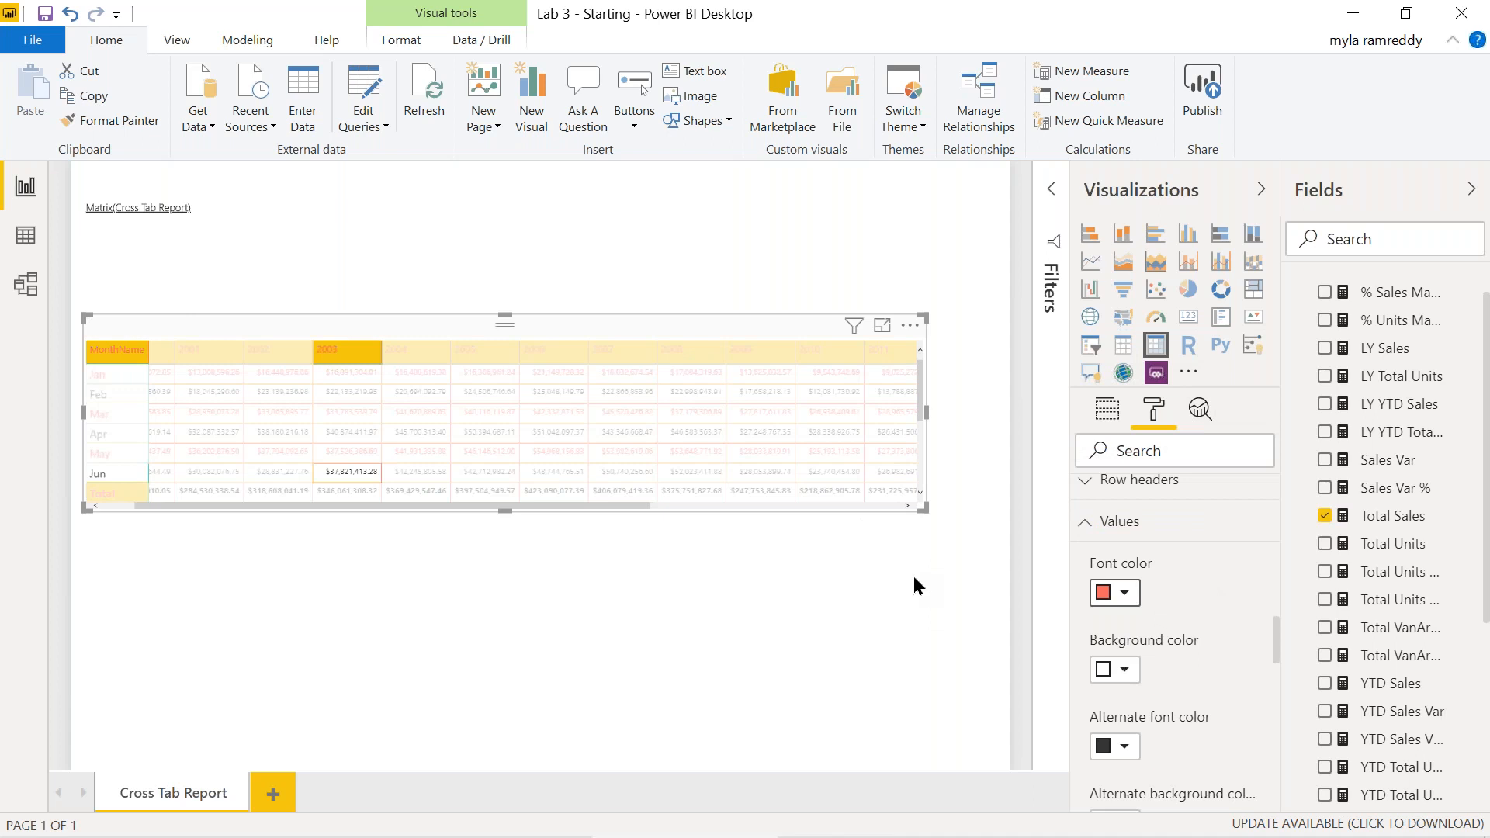
scroll(1250, 653, down, 1)
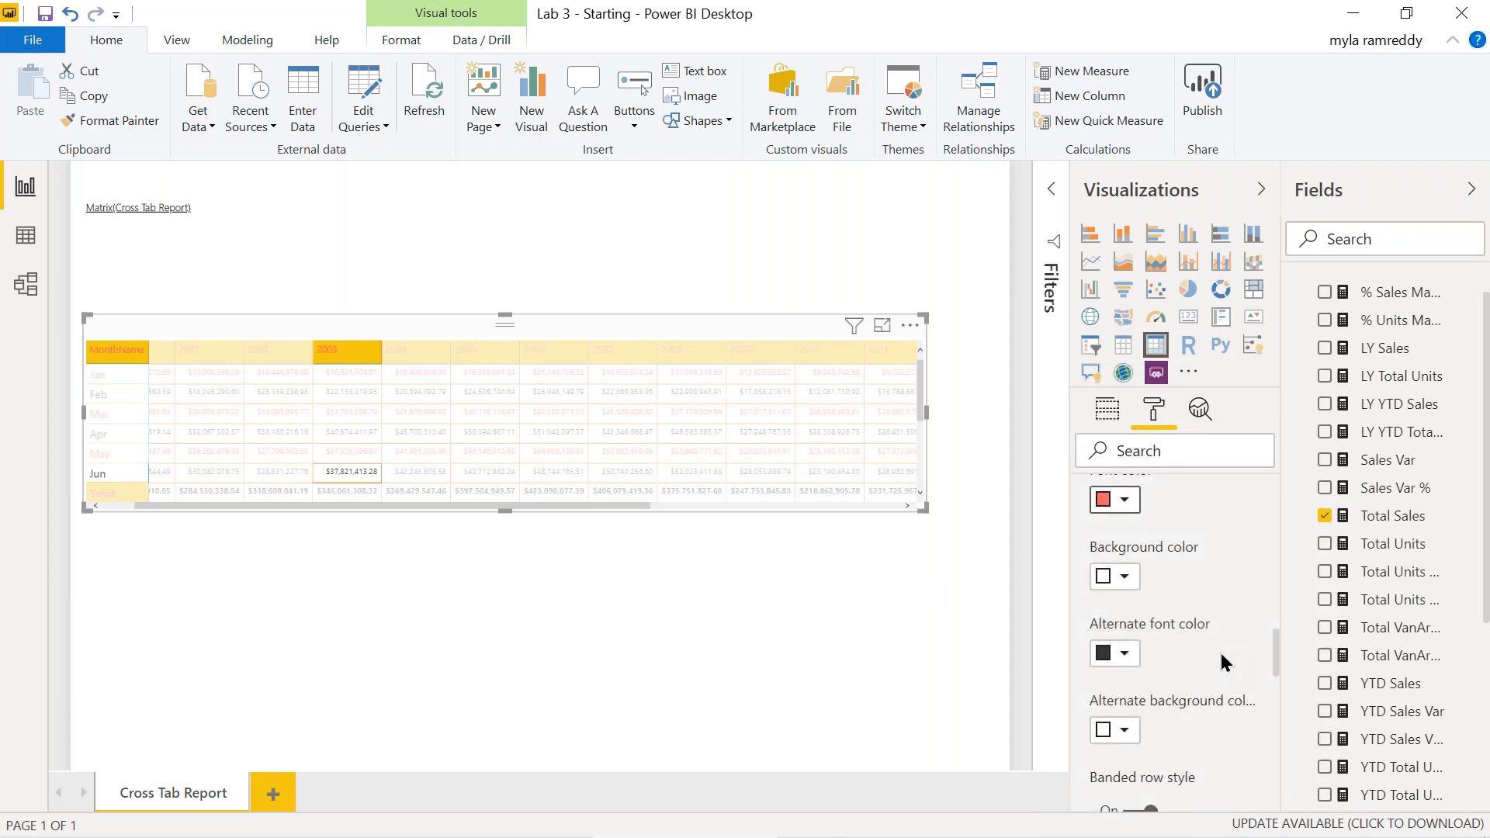
click(1127, 577)
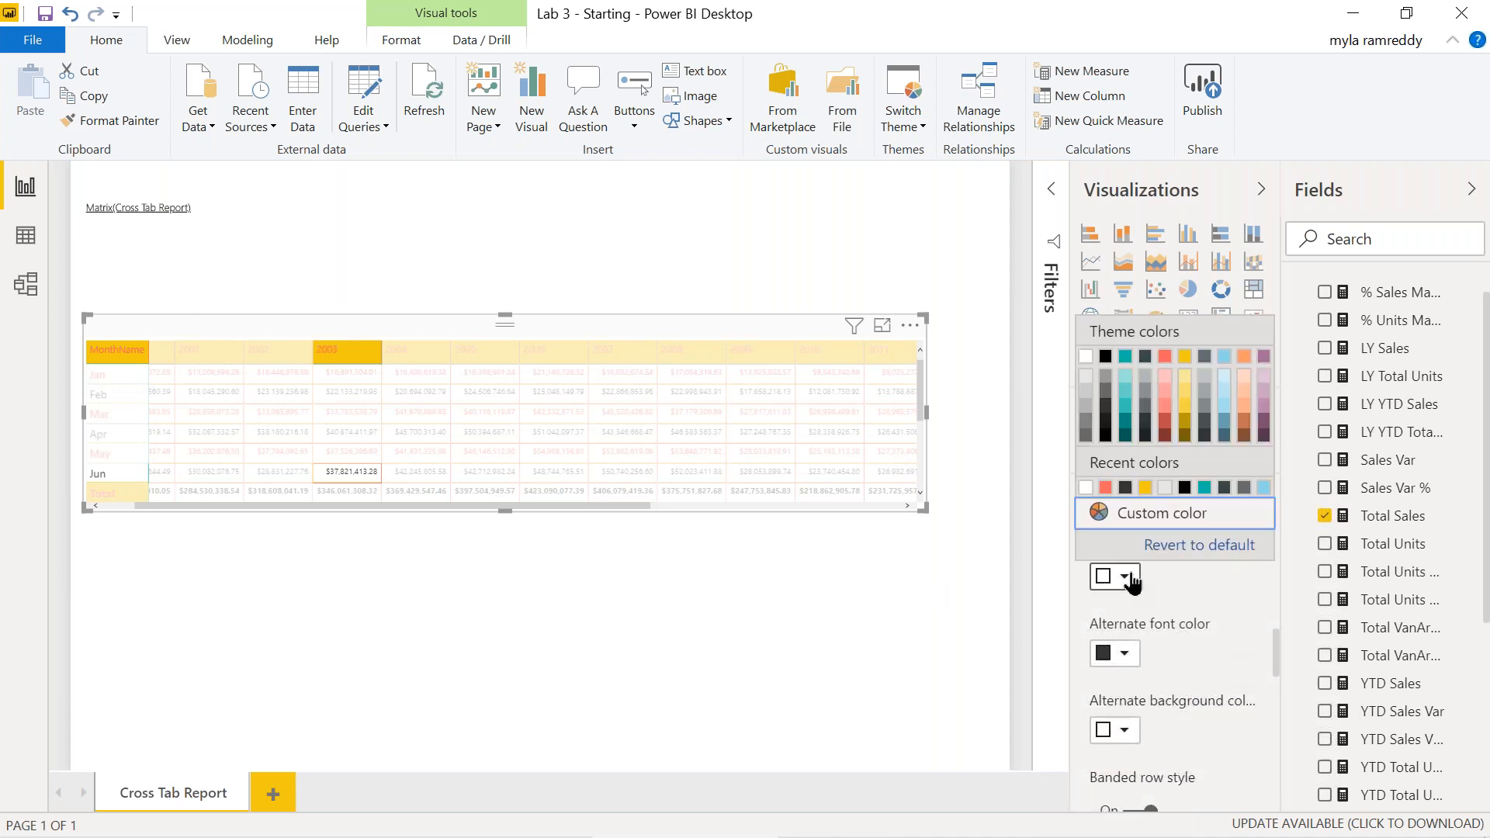
click(1203, 613)
- Set the text size of the matrix's values to 10 pt and collapse the values settings
scroll(1205, 621, down, 6)
scroll(1164, 606, down, 3)
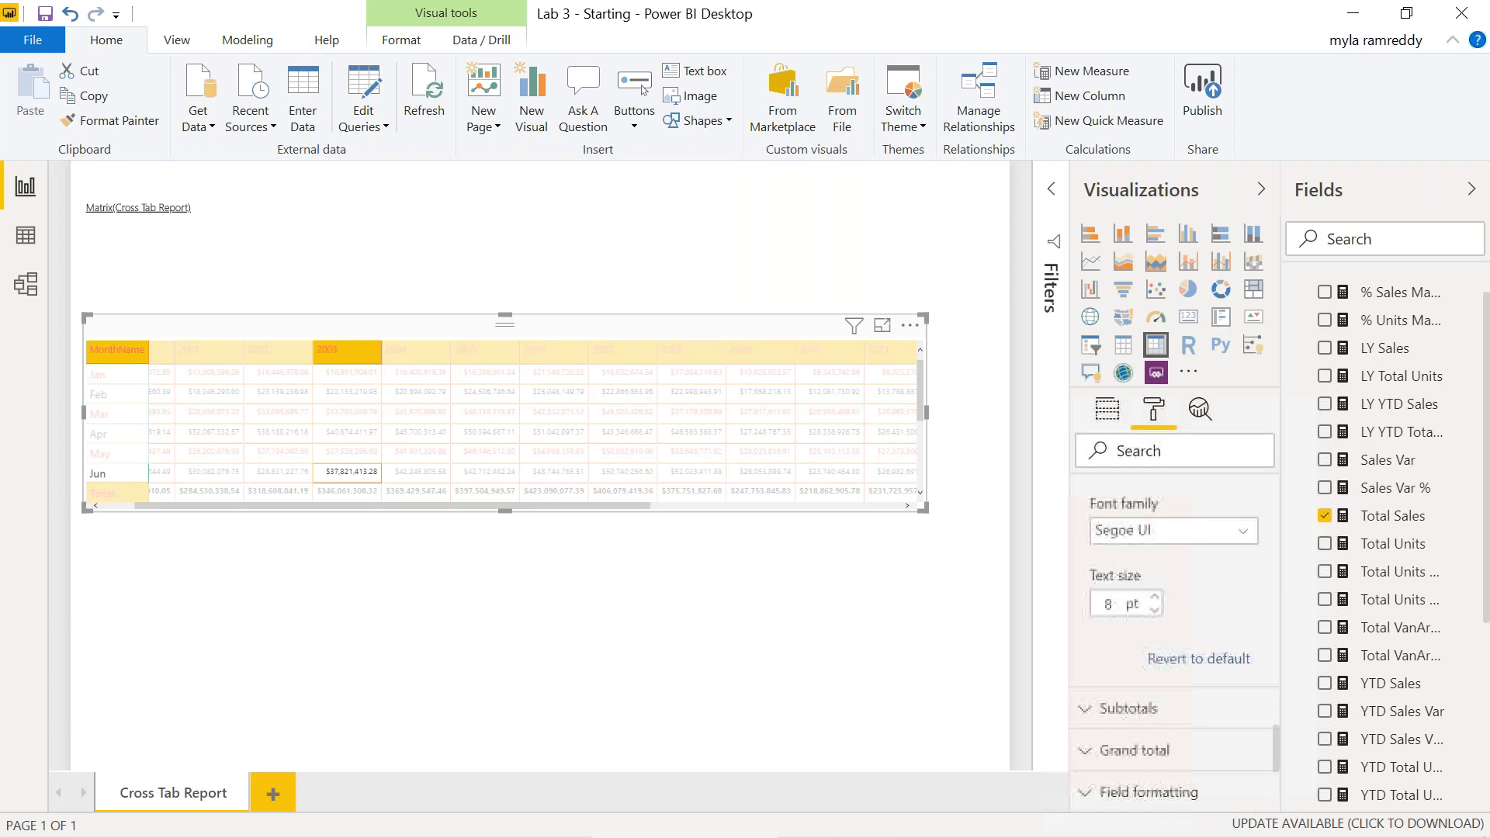
click(1154, 590)
click(1155, 589)
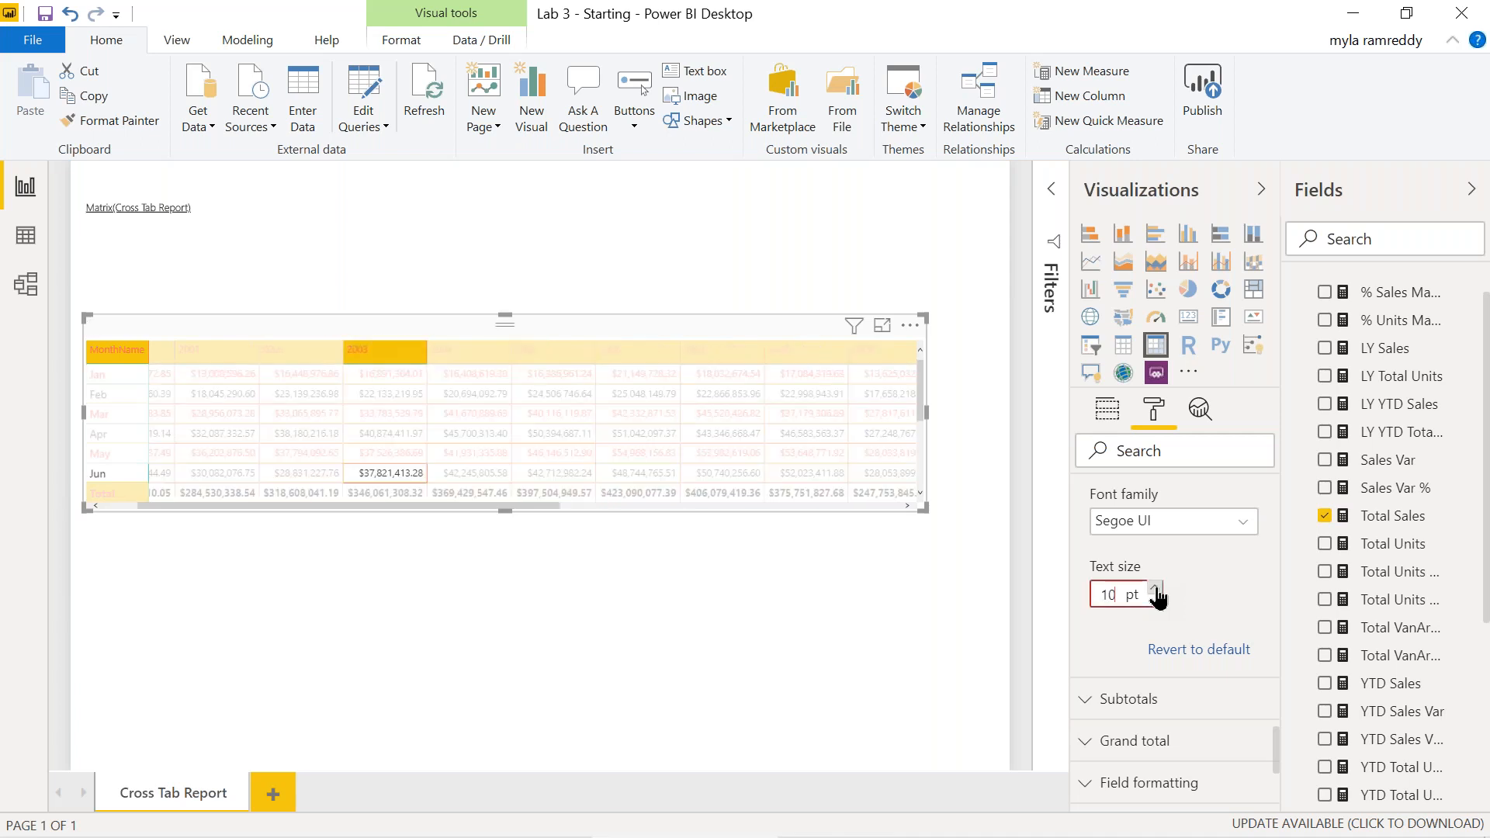
scroll(1199, 603, down, 5)
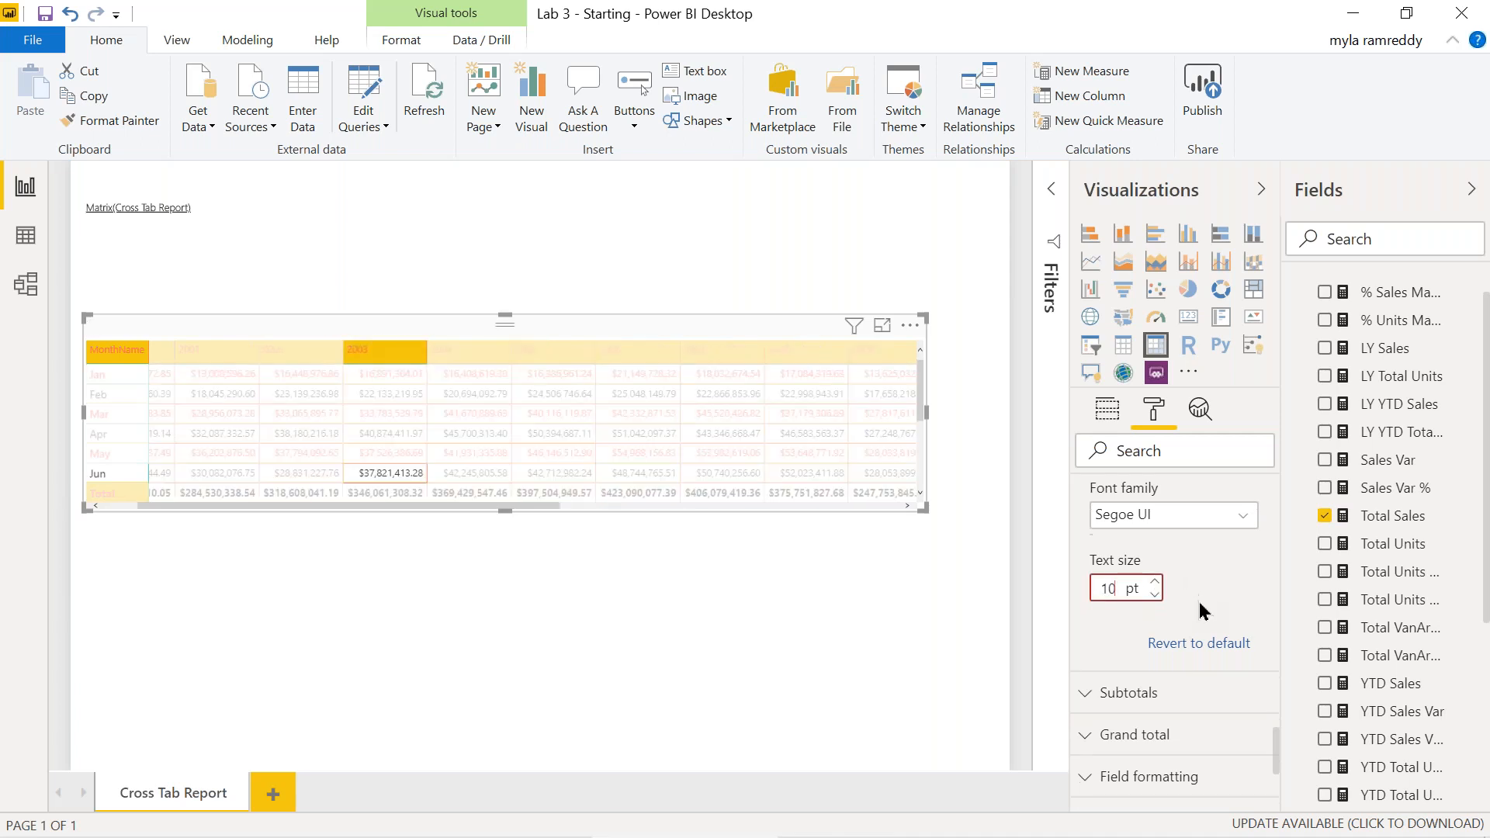
scroll(1199, 602, up, 5)
scroll(1173, 645, up, 5)
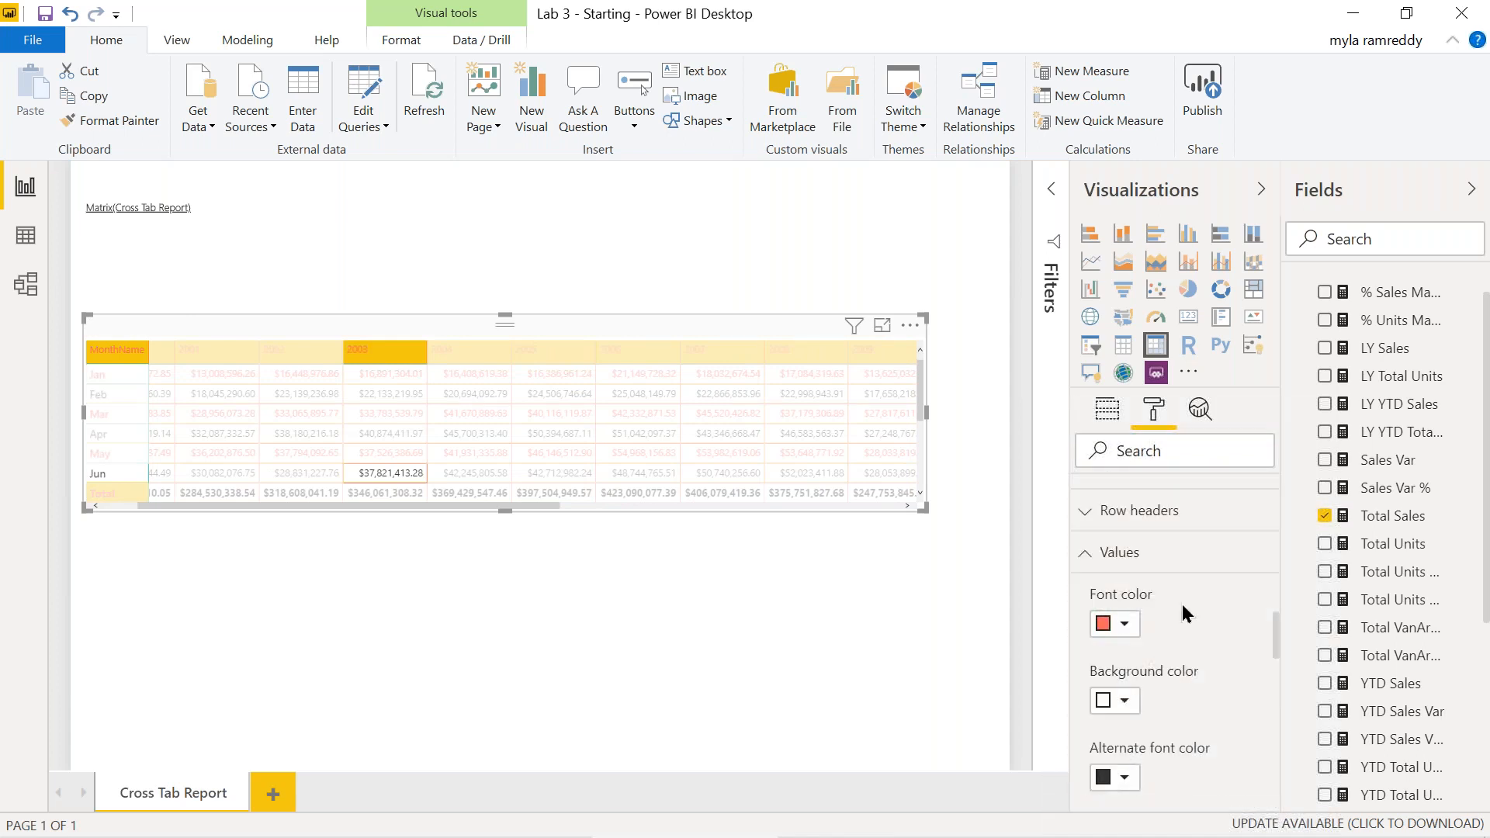
click(1088, 557)
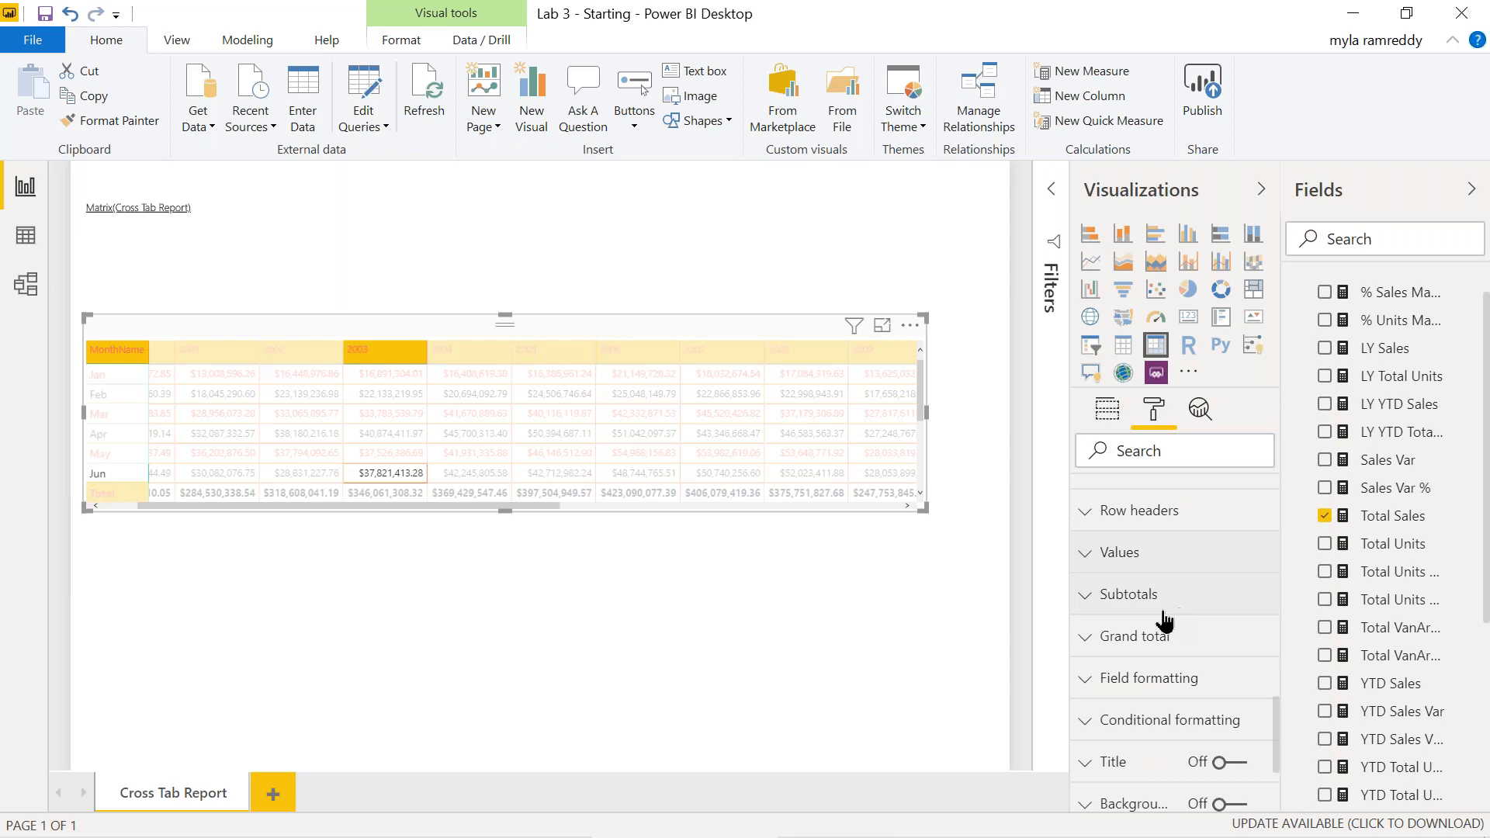
- Review the matrix's subtotals settings, from the row and column subtotals through the per row and per column level options
click(1085, 605)
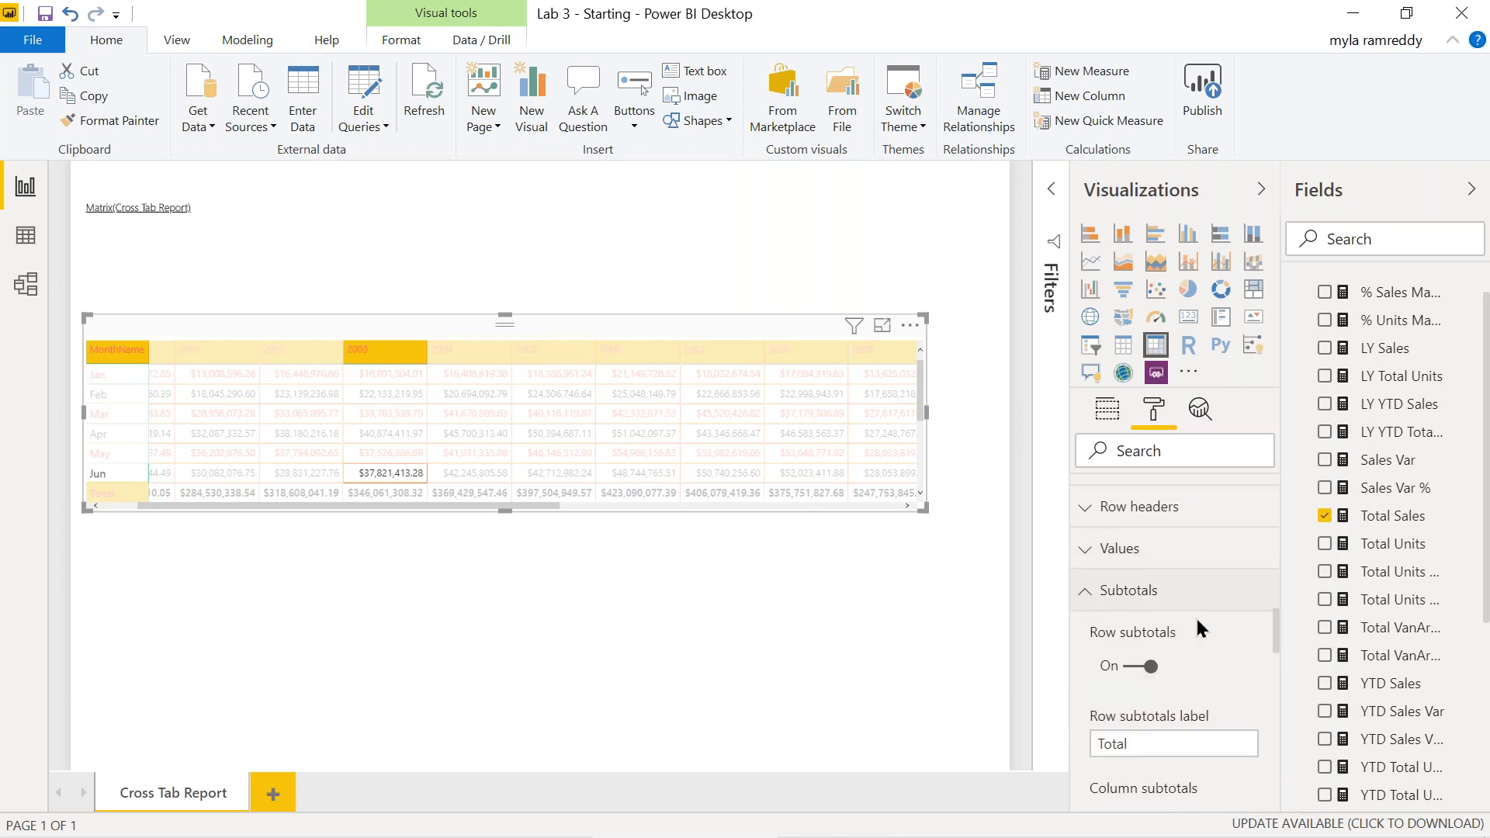
scroll(1196, 618, down, 3)
scroll(1196, 617, down, 5)
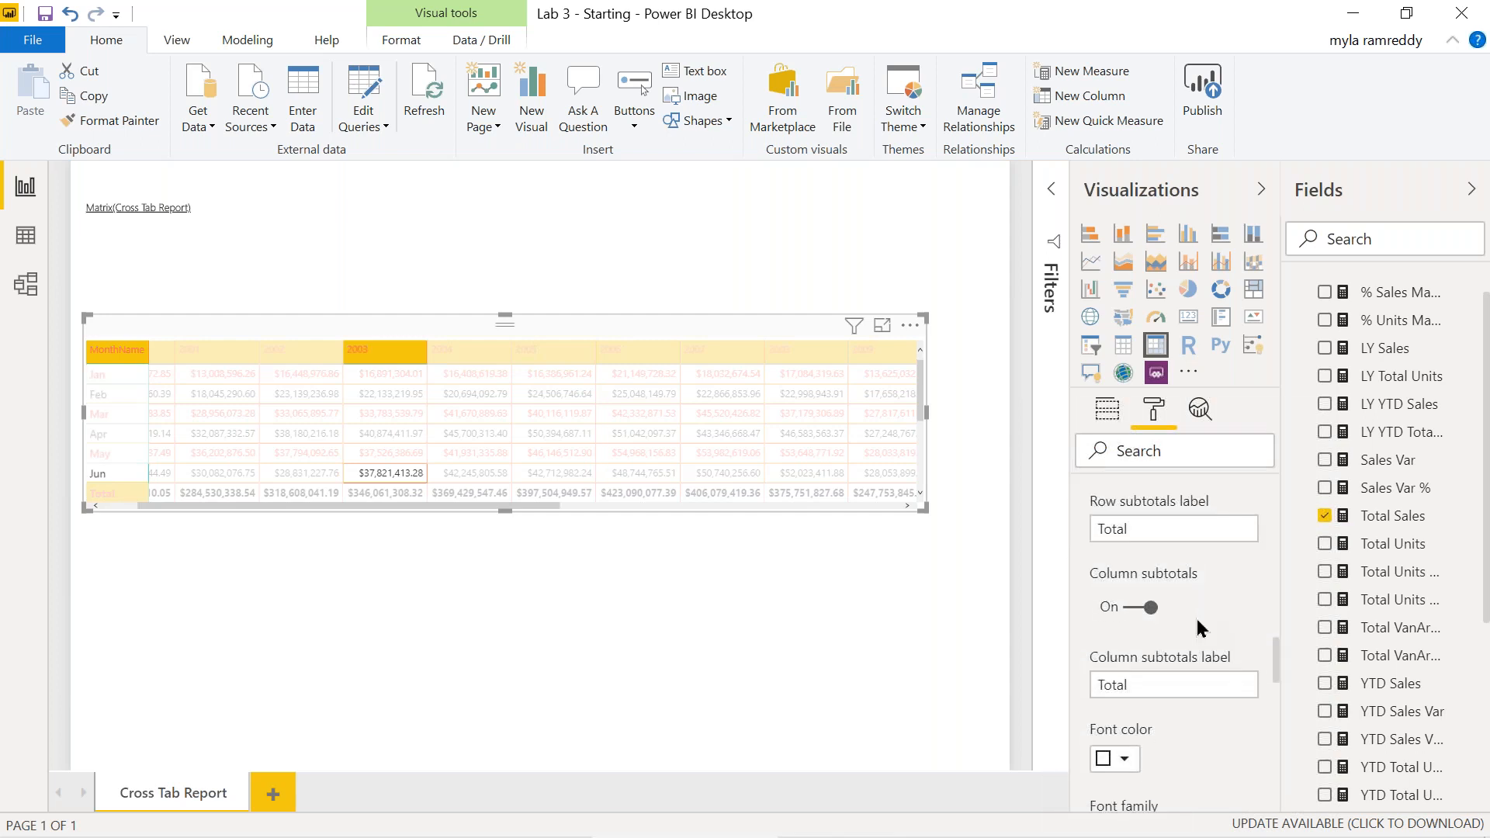
scroll(1198, 620, down, 2)
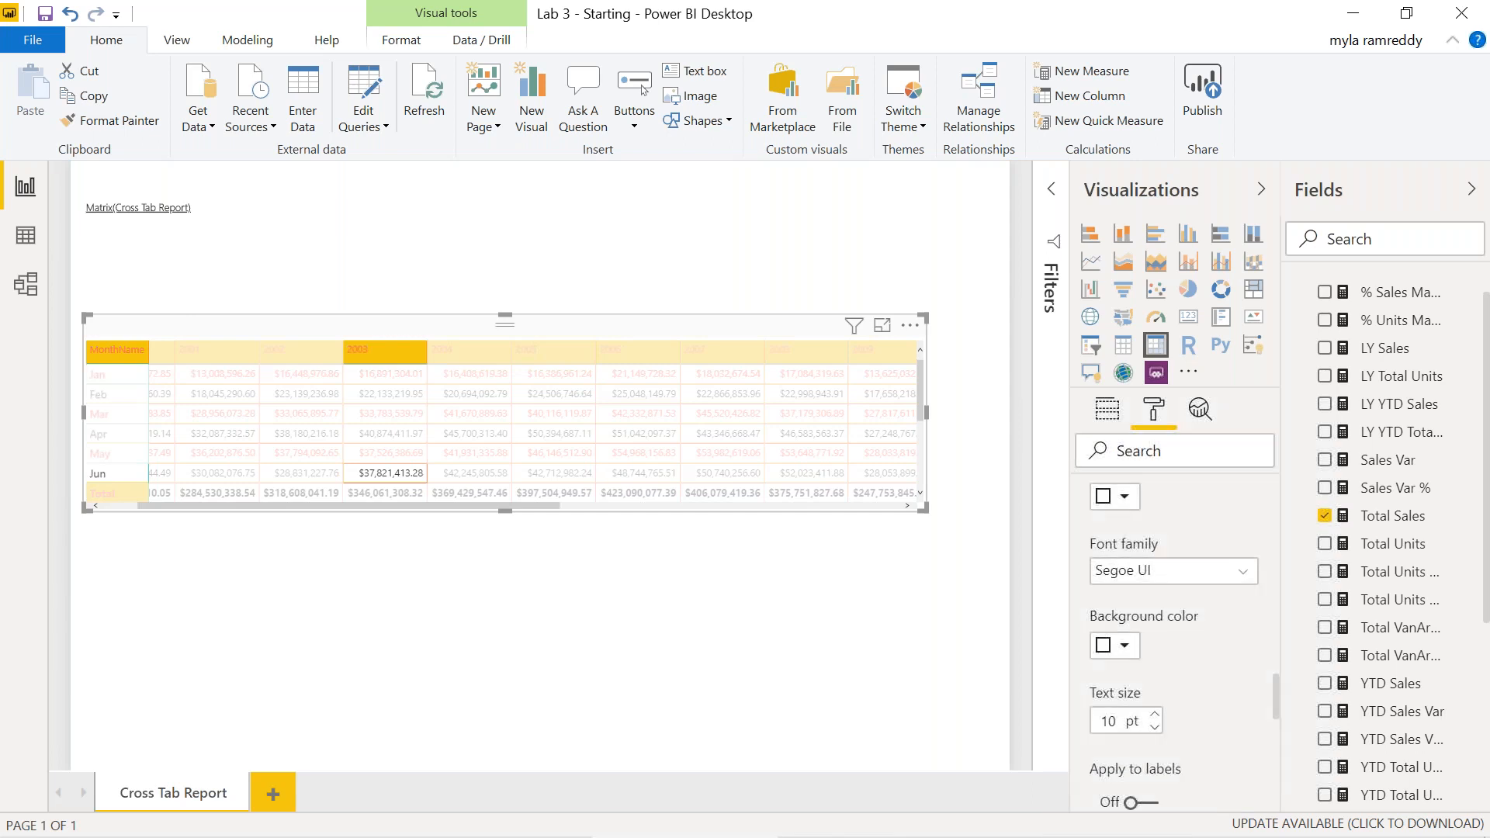
scroll(1197, 617, down, 5)
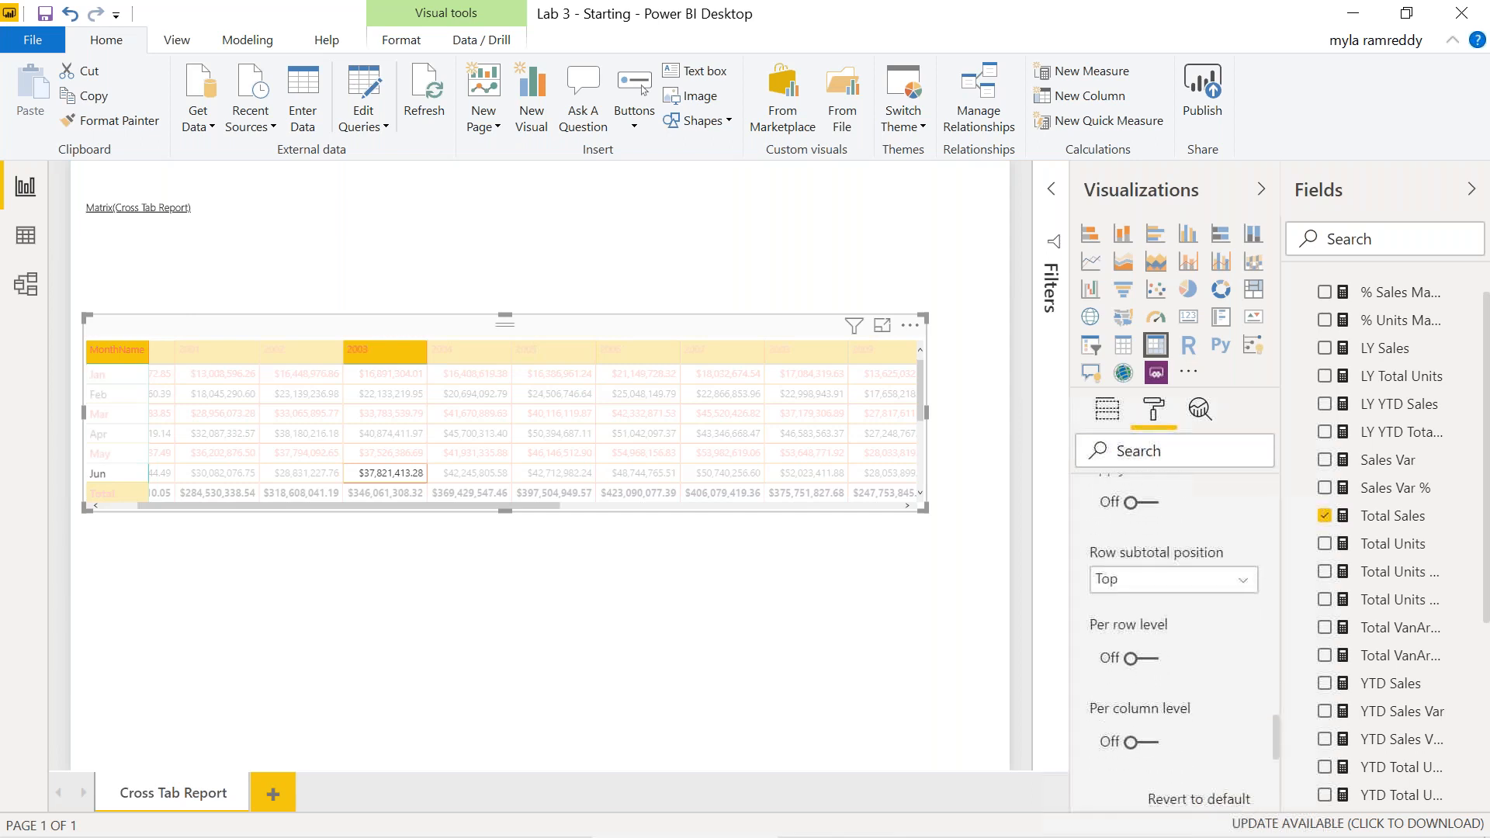
scroll(1176, 652, down, 3)
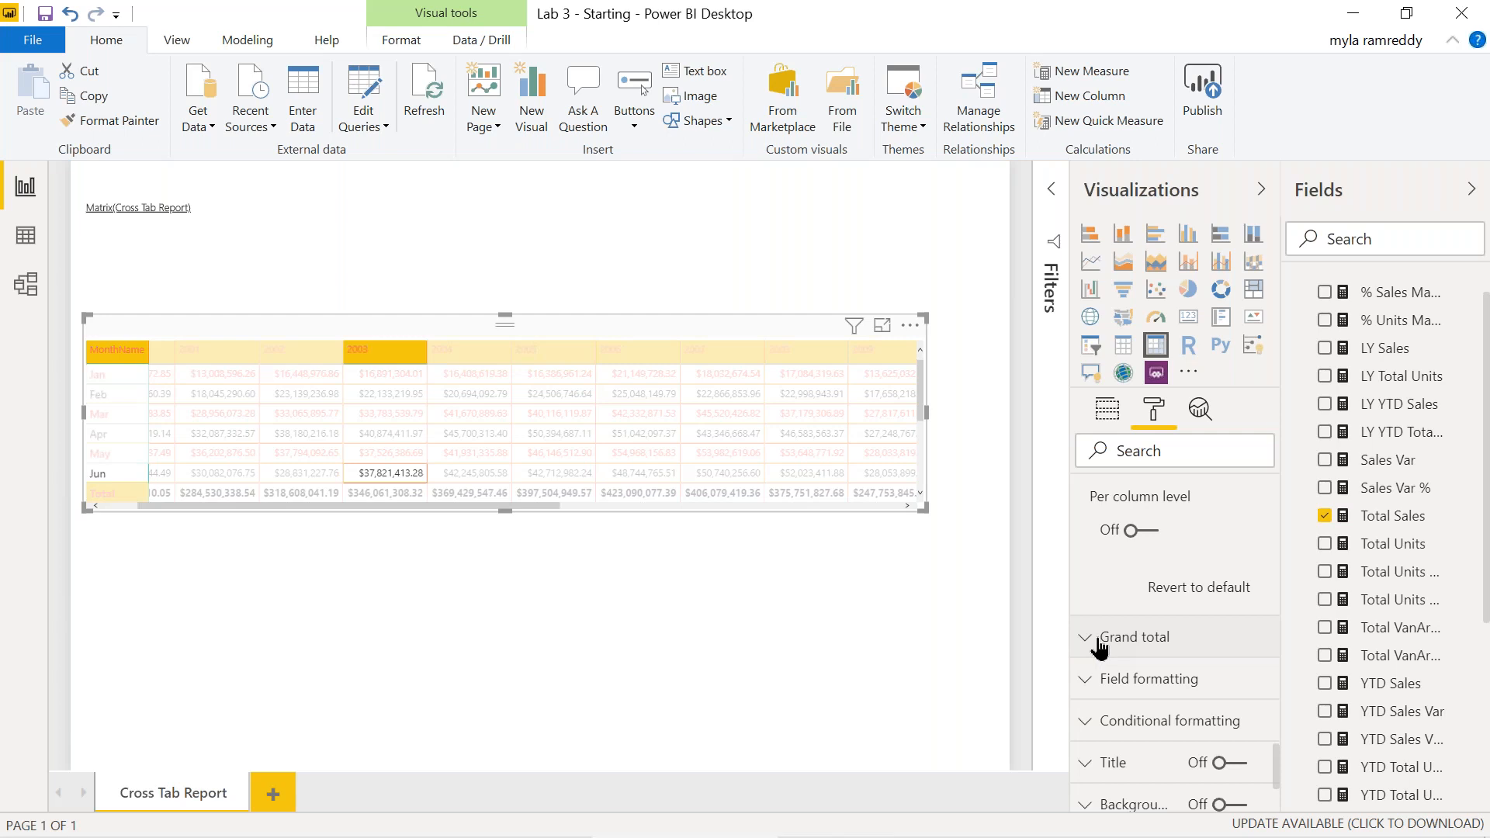
- Give the matrix's grand total the light red theme color as font color and the yellow theme color as background
click(1101, 643)
scroll(1200, 687, down, 3)
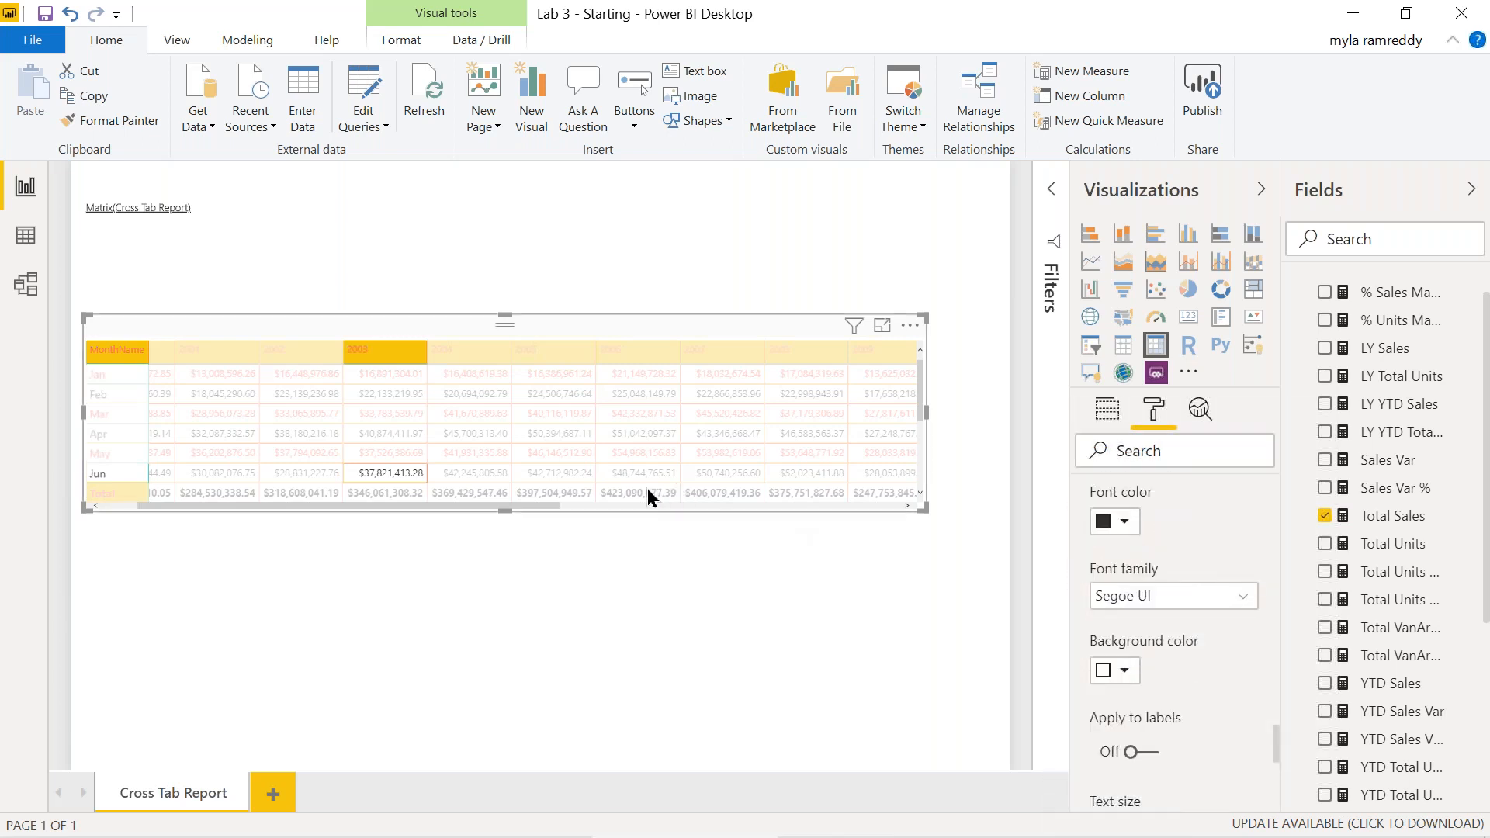
click(1125, 523)
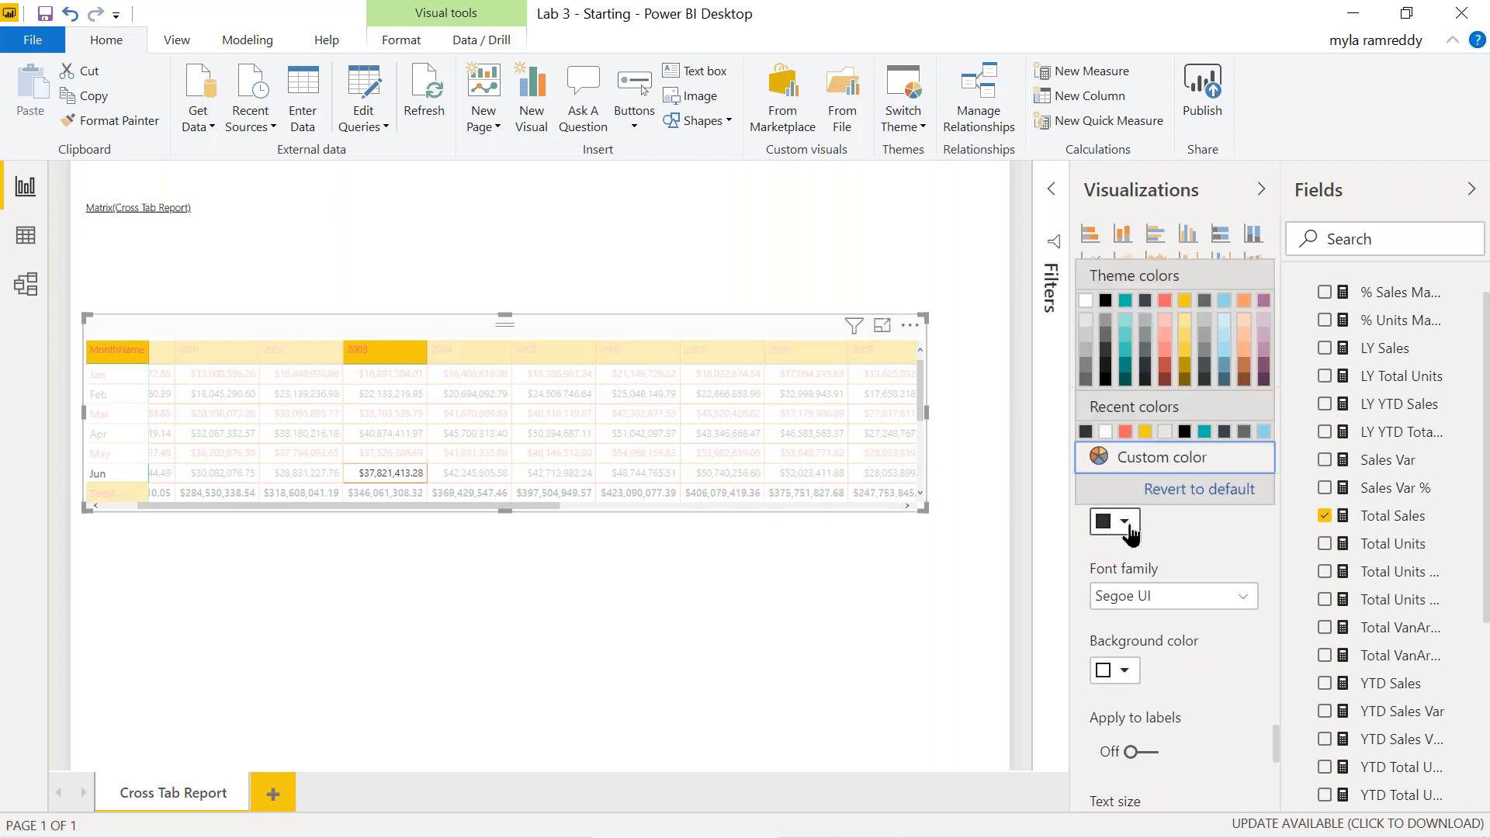
click(1164, 301)
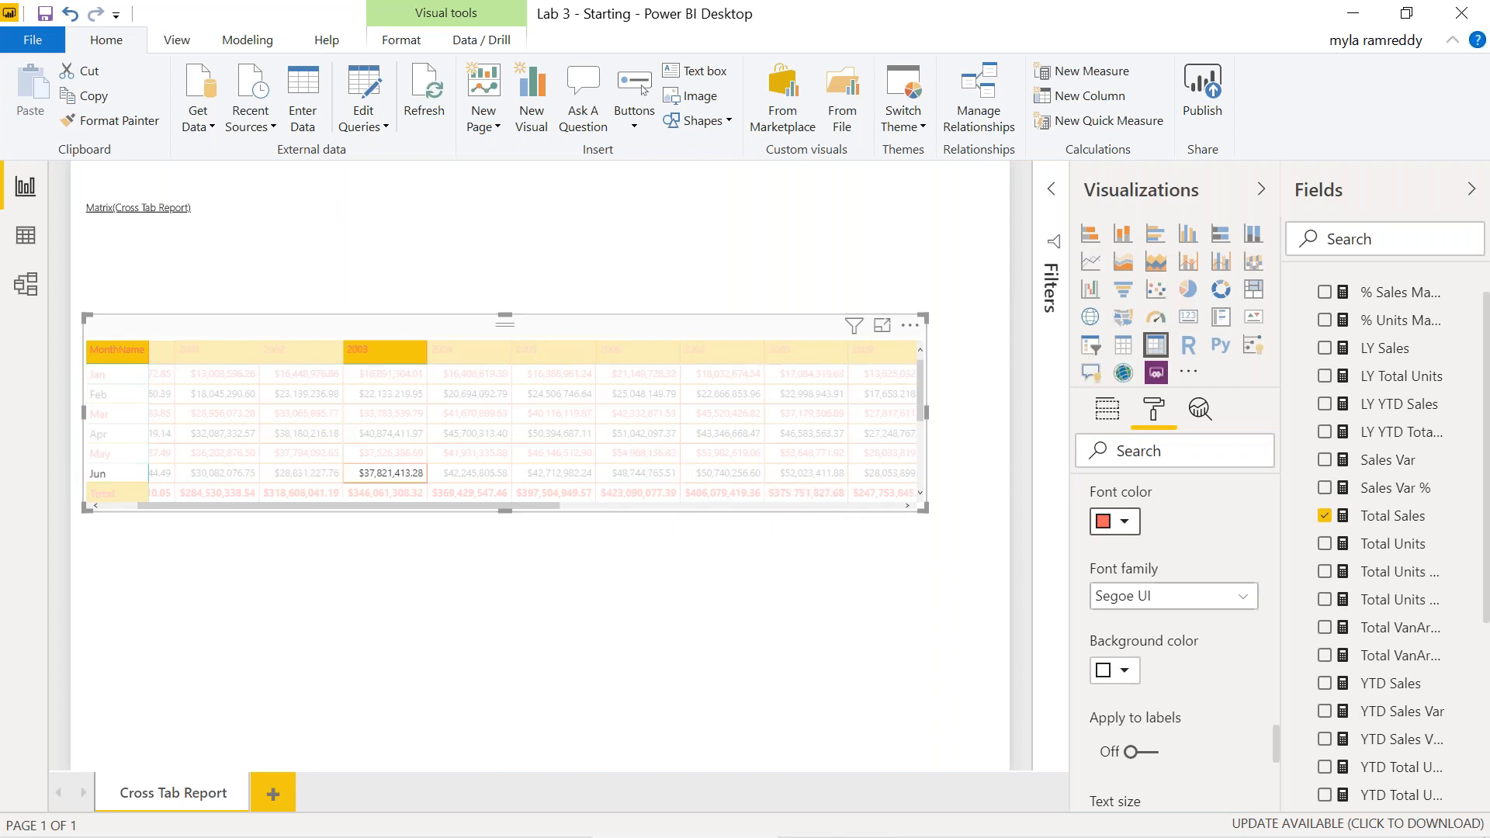
click(1125, 672)
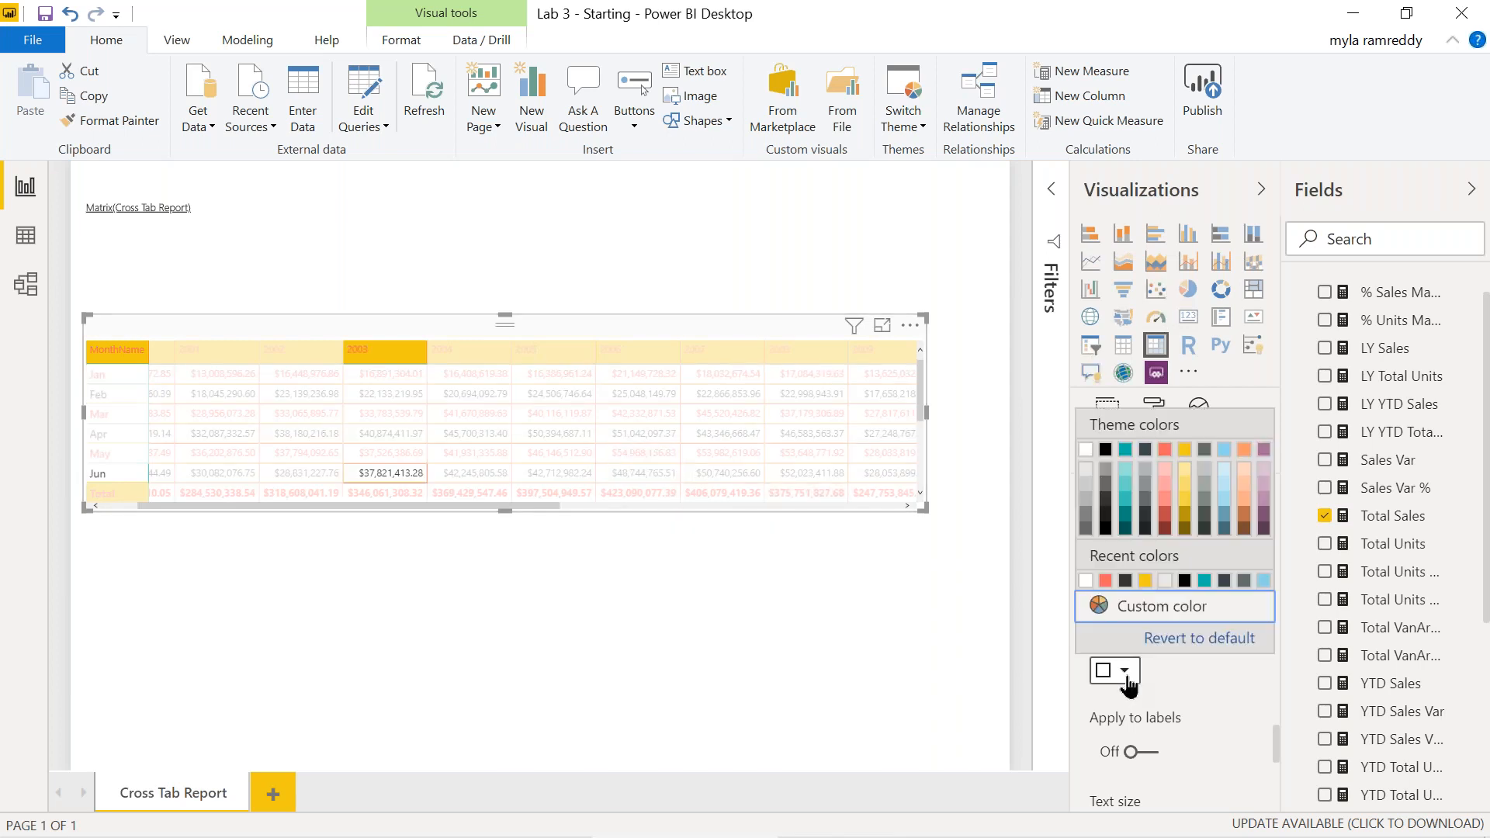
click(1187, 451)
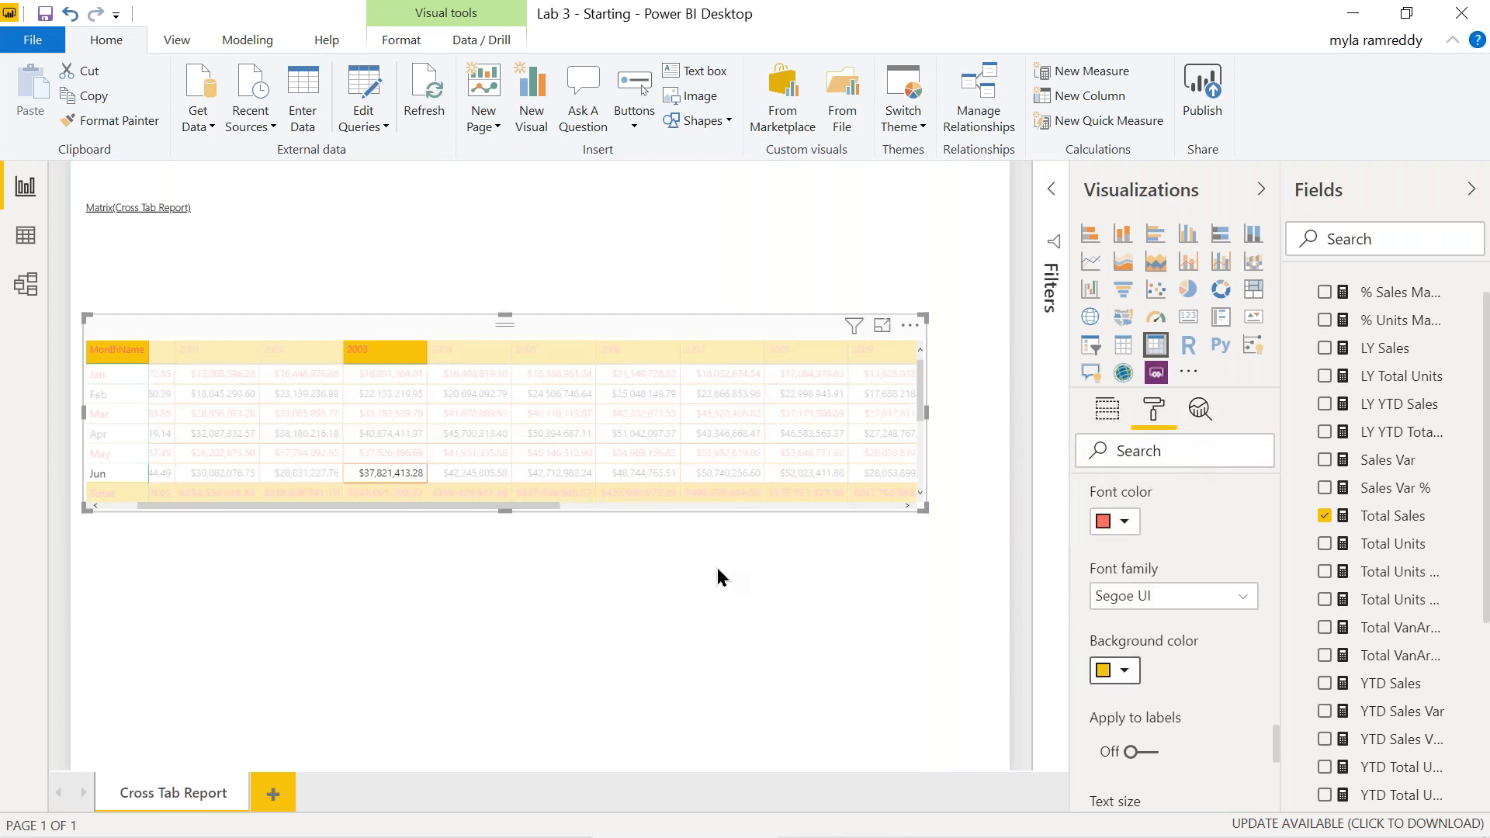
- Set the text size of the matrix's grand total to 12 pt and collapse the grand total settings
scroll(1213, 647, down, 3)
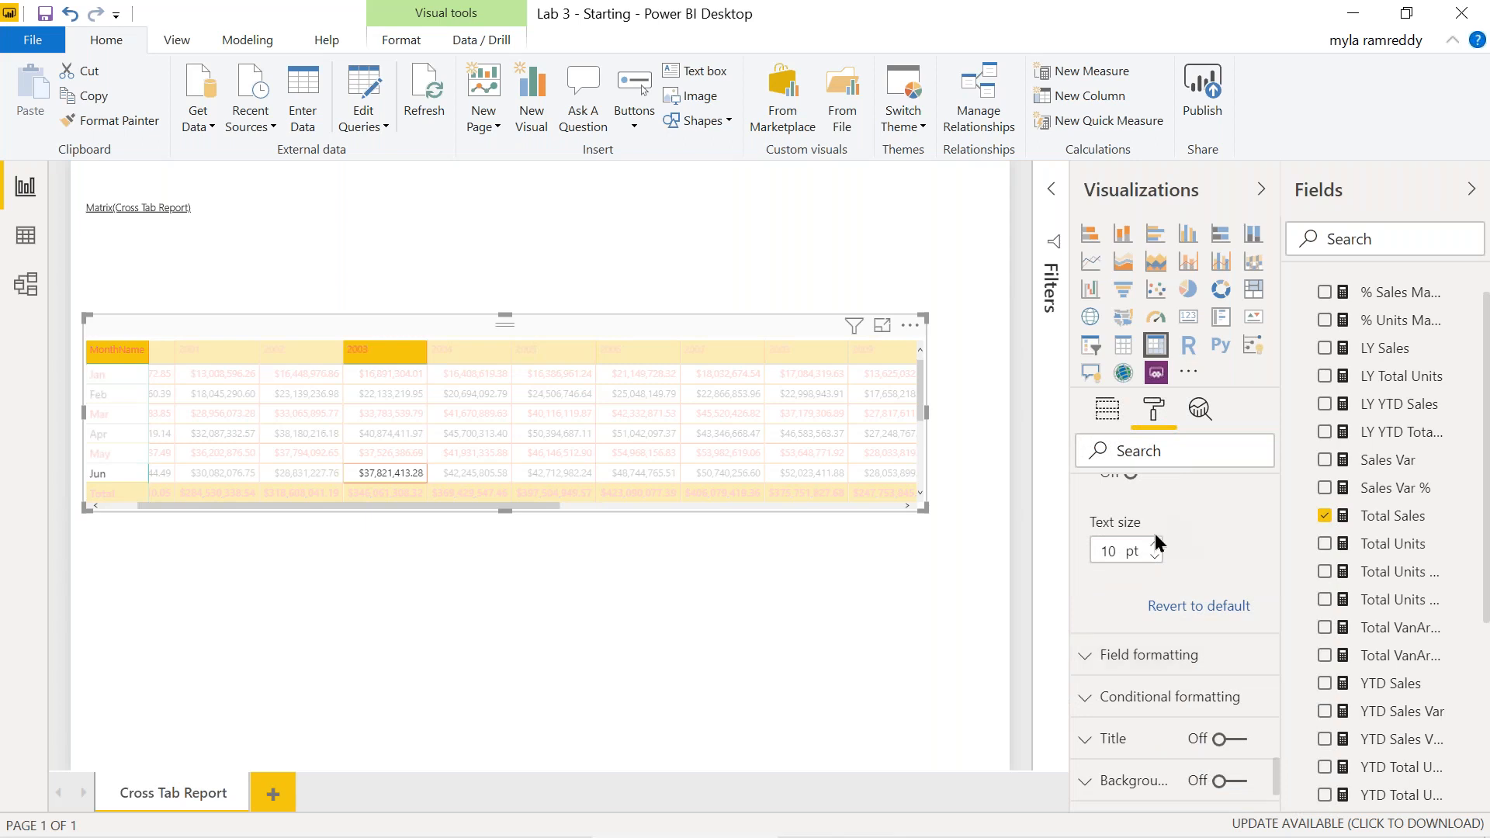
click(1155, 546)
click(1155, 546)
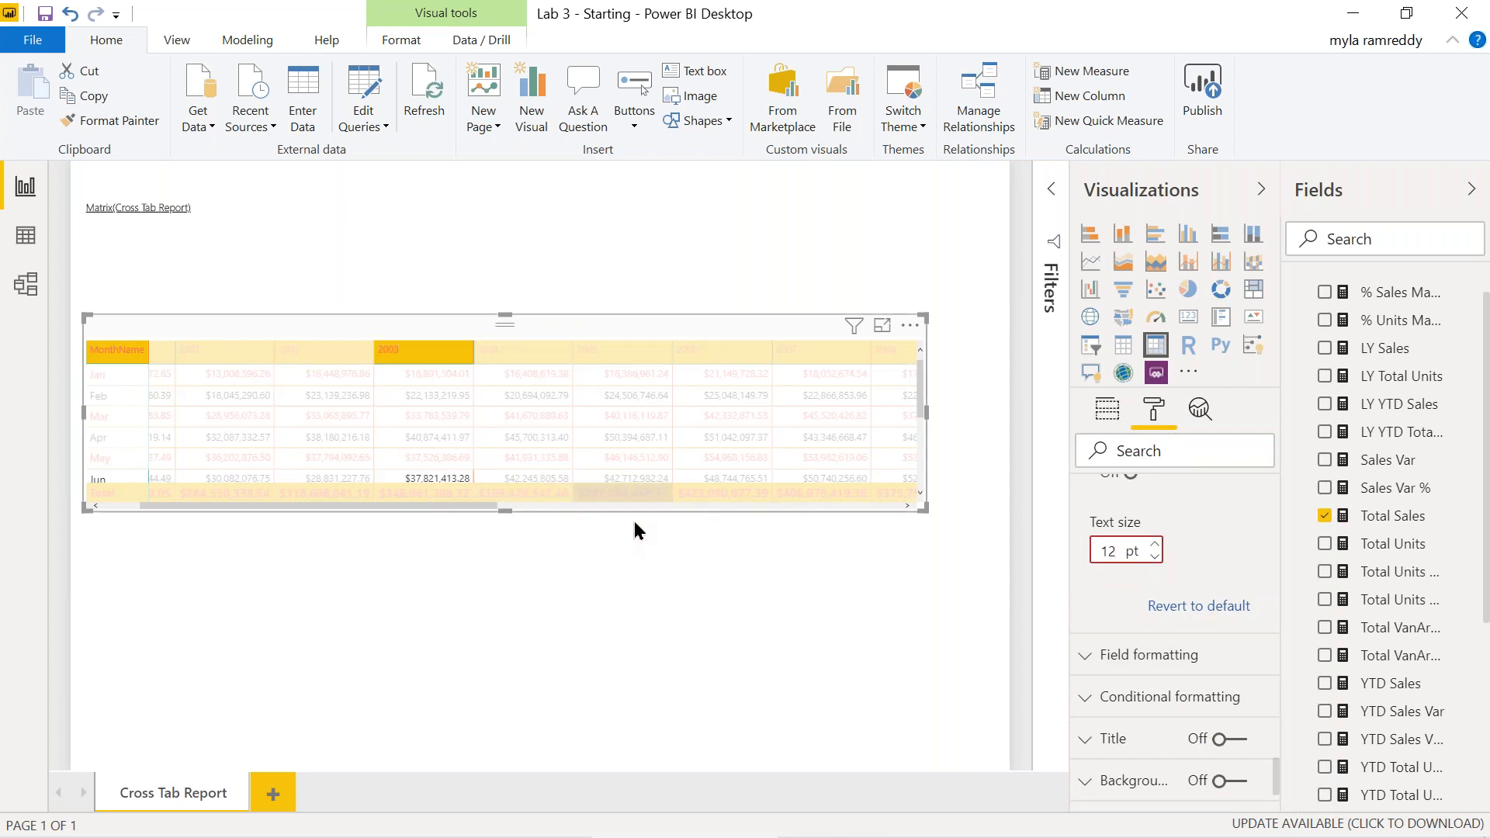
scroll(1157, 643, up, 5)
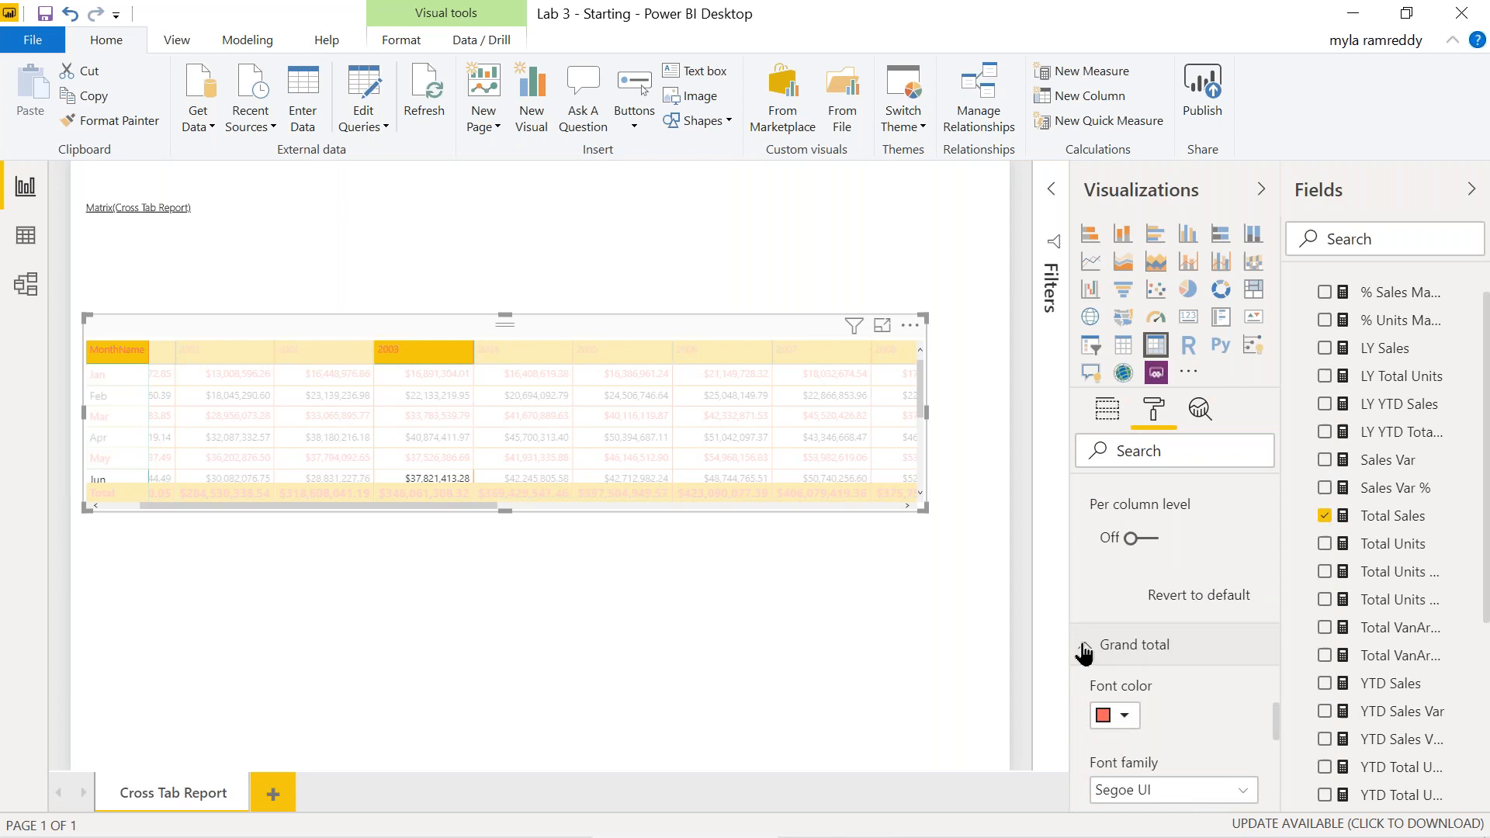
click(1084, 647)
- Examine the field formatting options for Total Sales, including display units, decimal places, colors and alignment
scroll(1084, 654, down, 3)
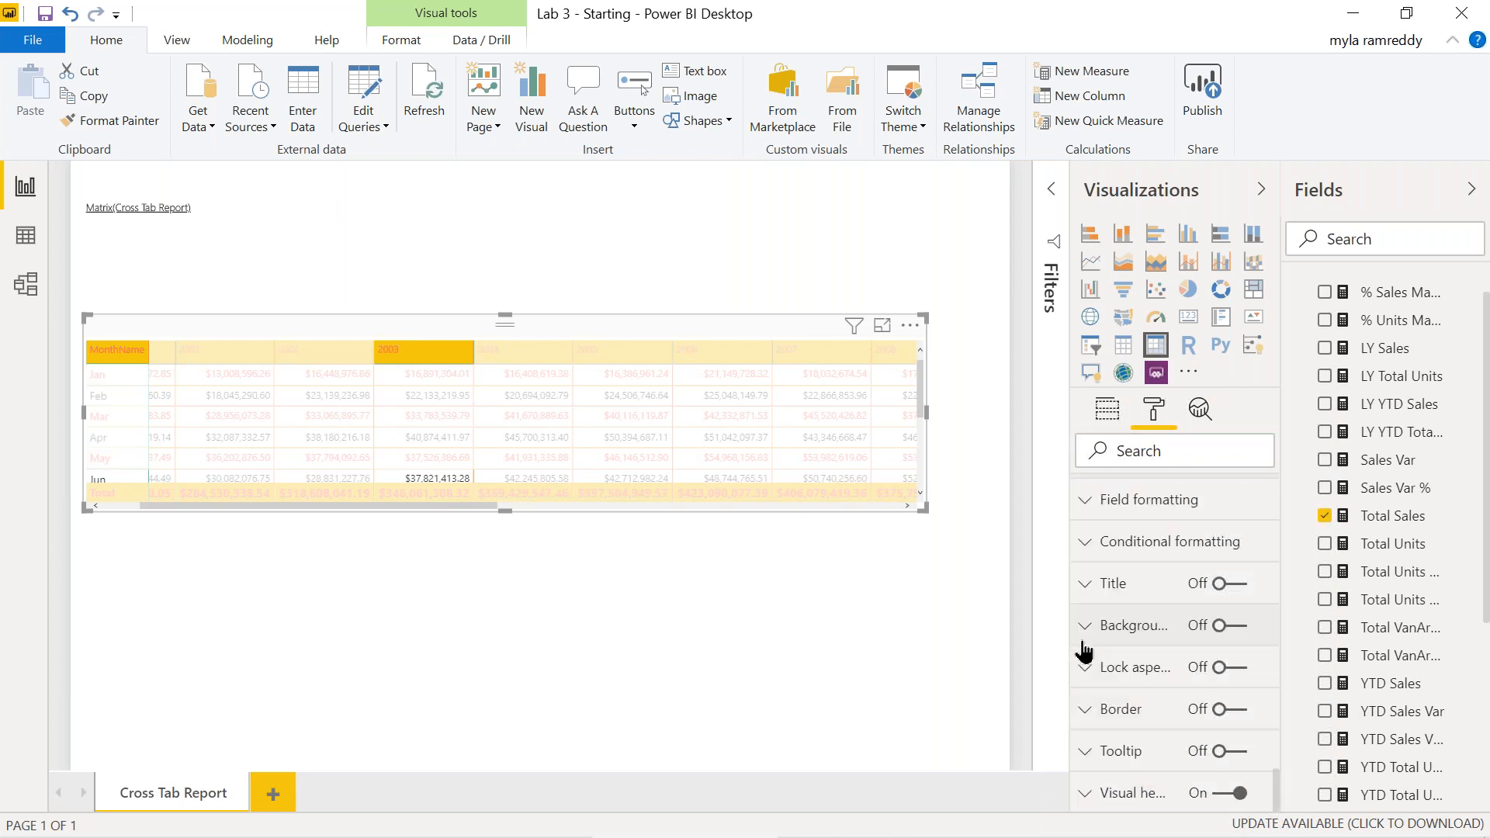
click(1086, 511)
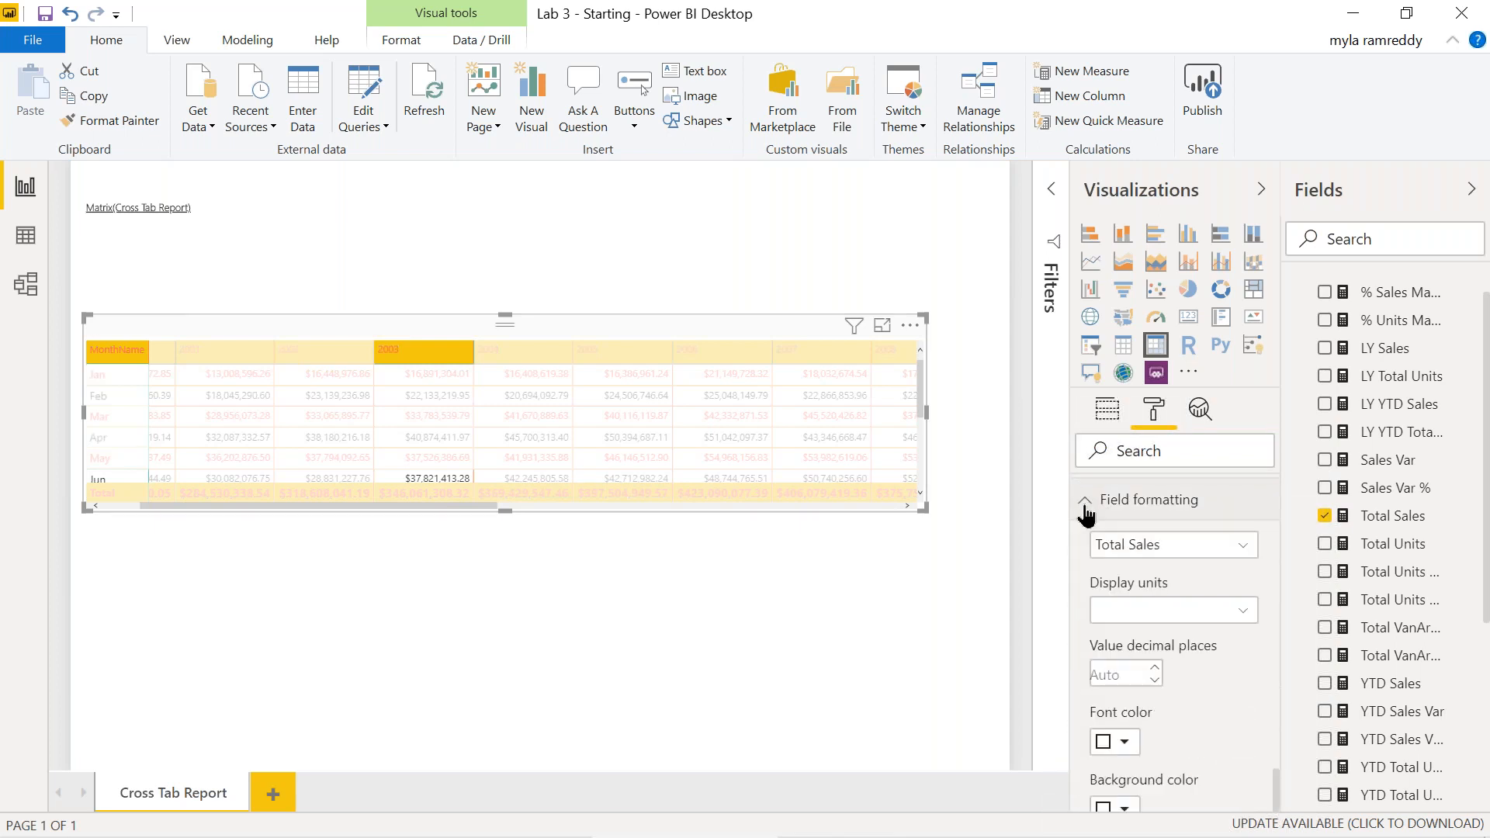
click(1173, 547)
click(1173, 547)
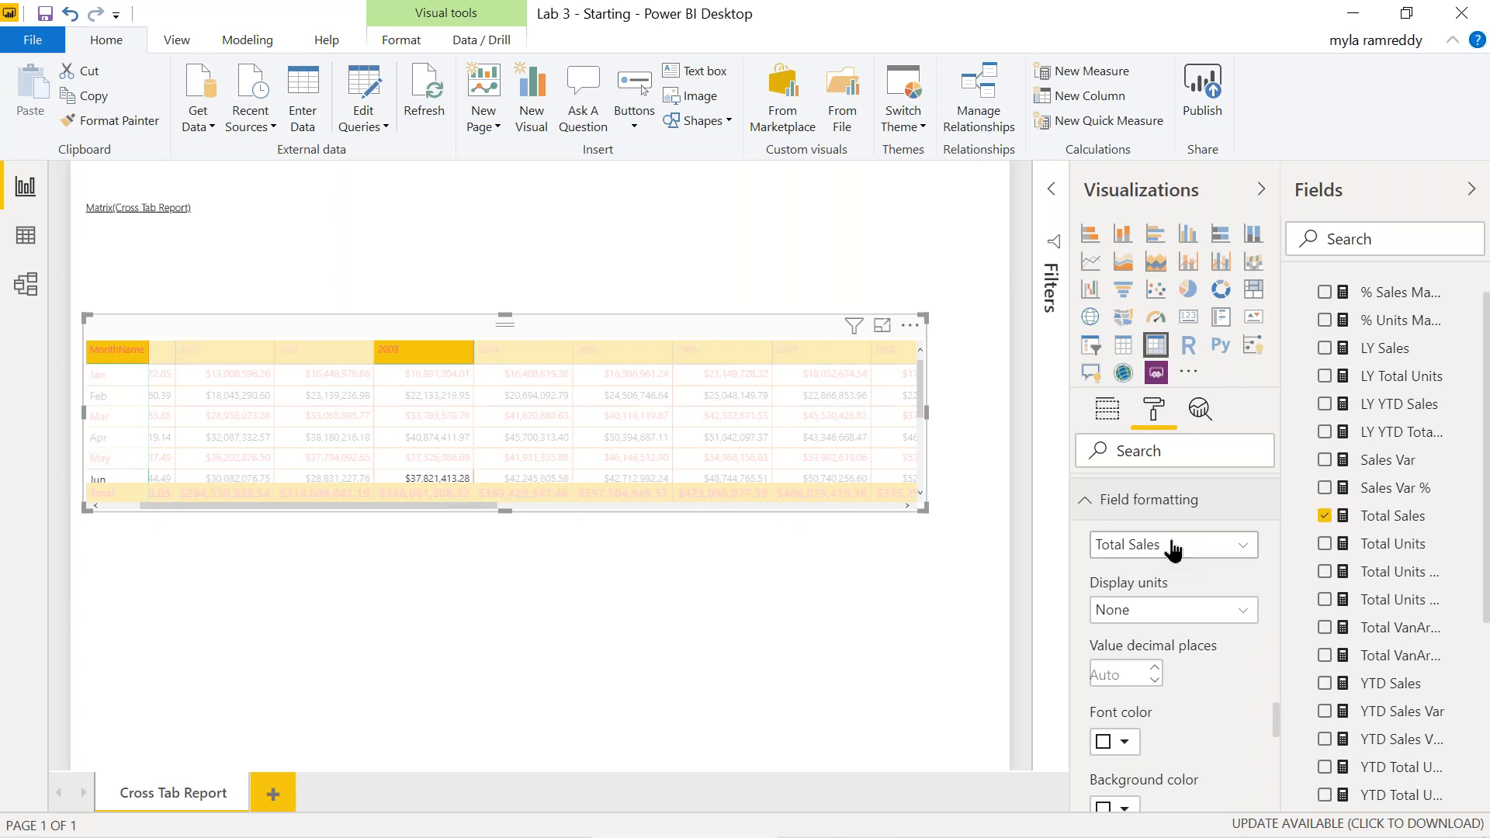
scroll(1195, 586, down, 1)
scroll(1195, 586, down, 5)
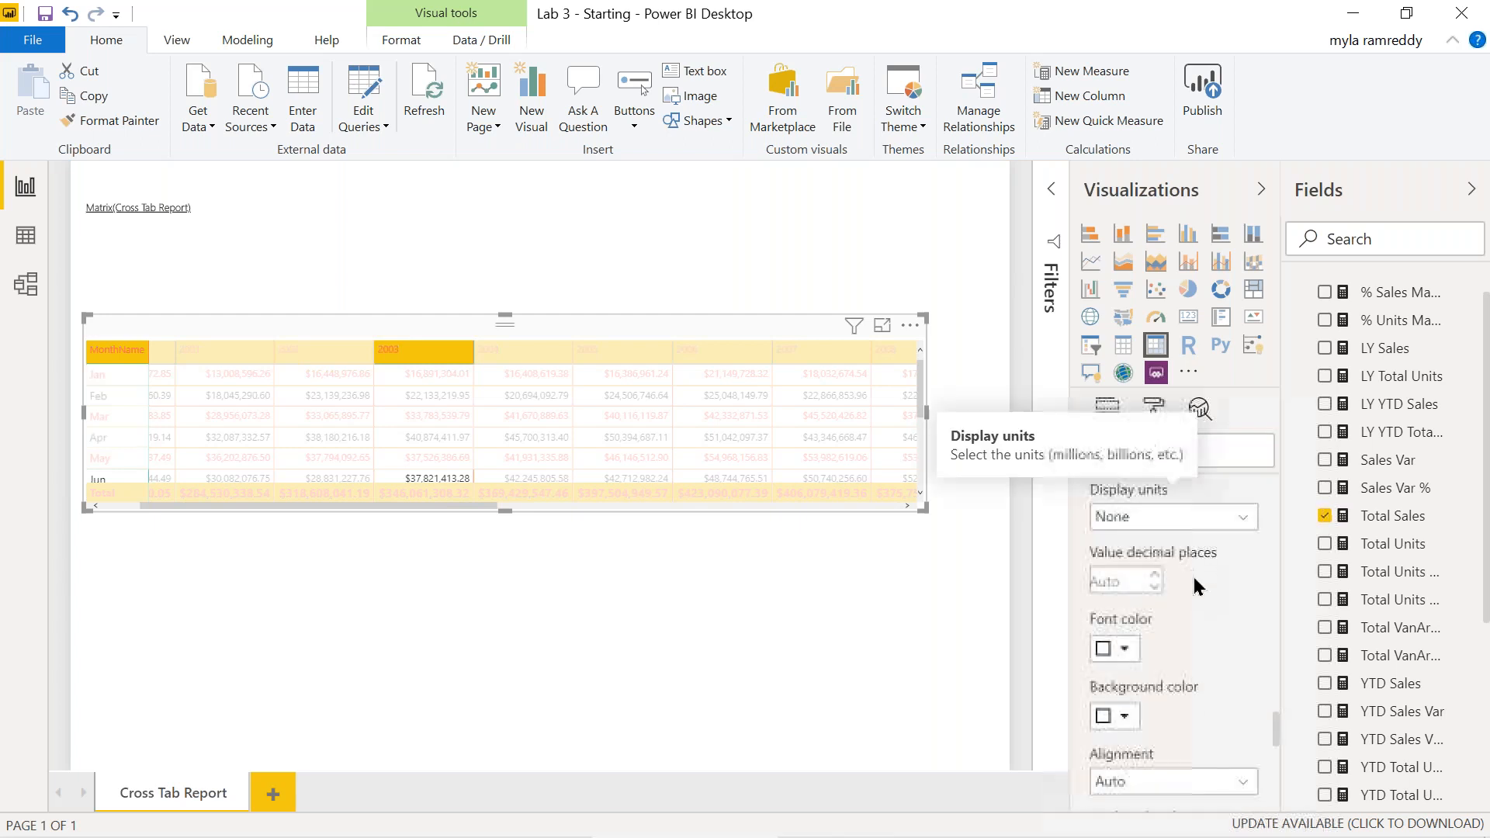
scroll(1195, 586, down, 10)
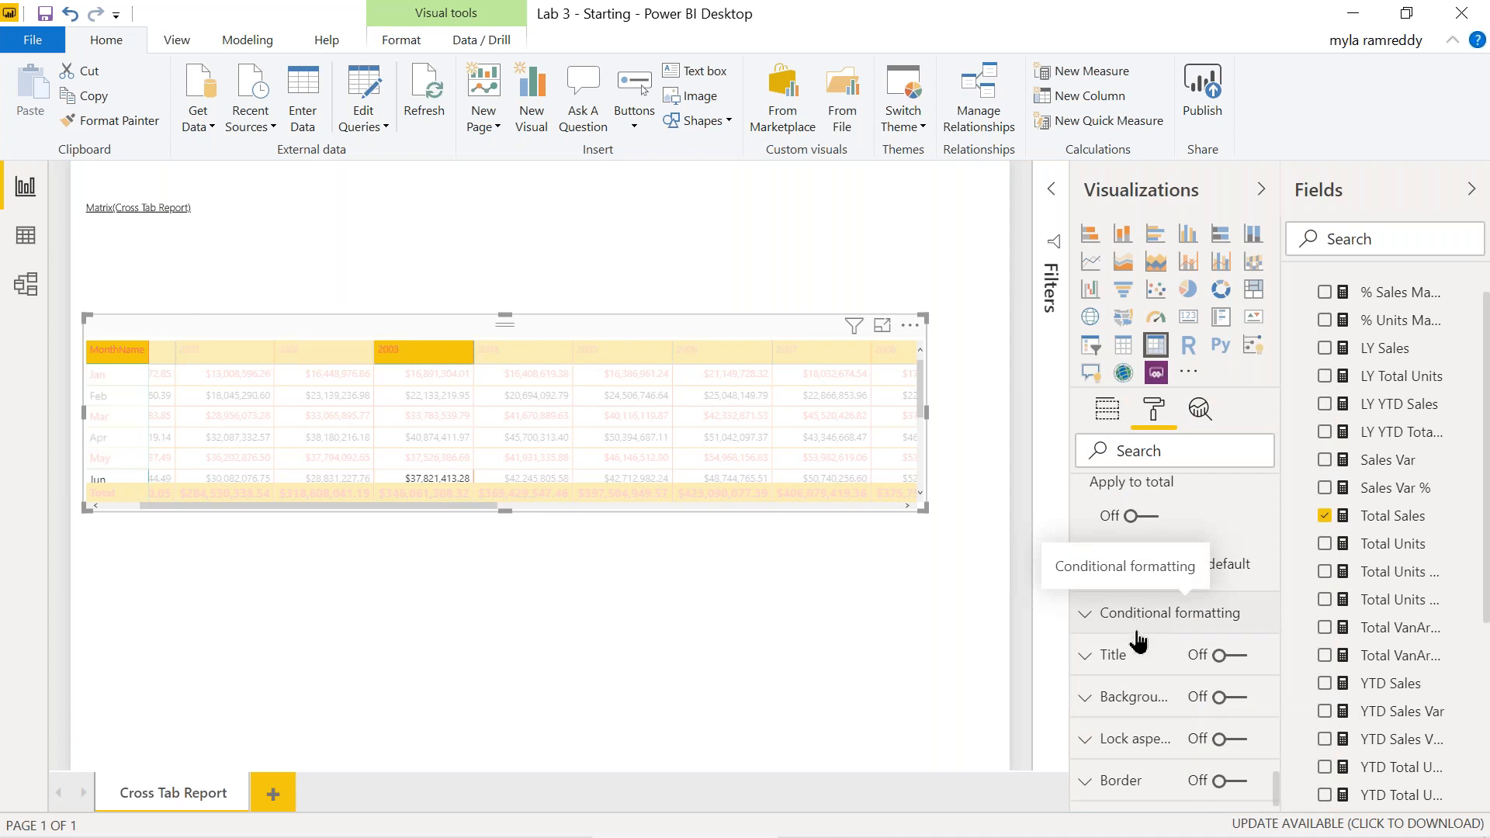
- Turn on the matrix's title and set its text to "Cross Tab Report(Matrix)"
click(1111, 656)
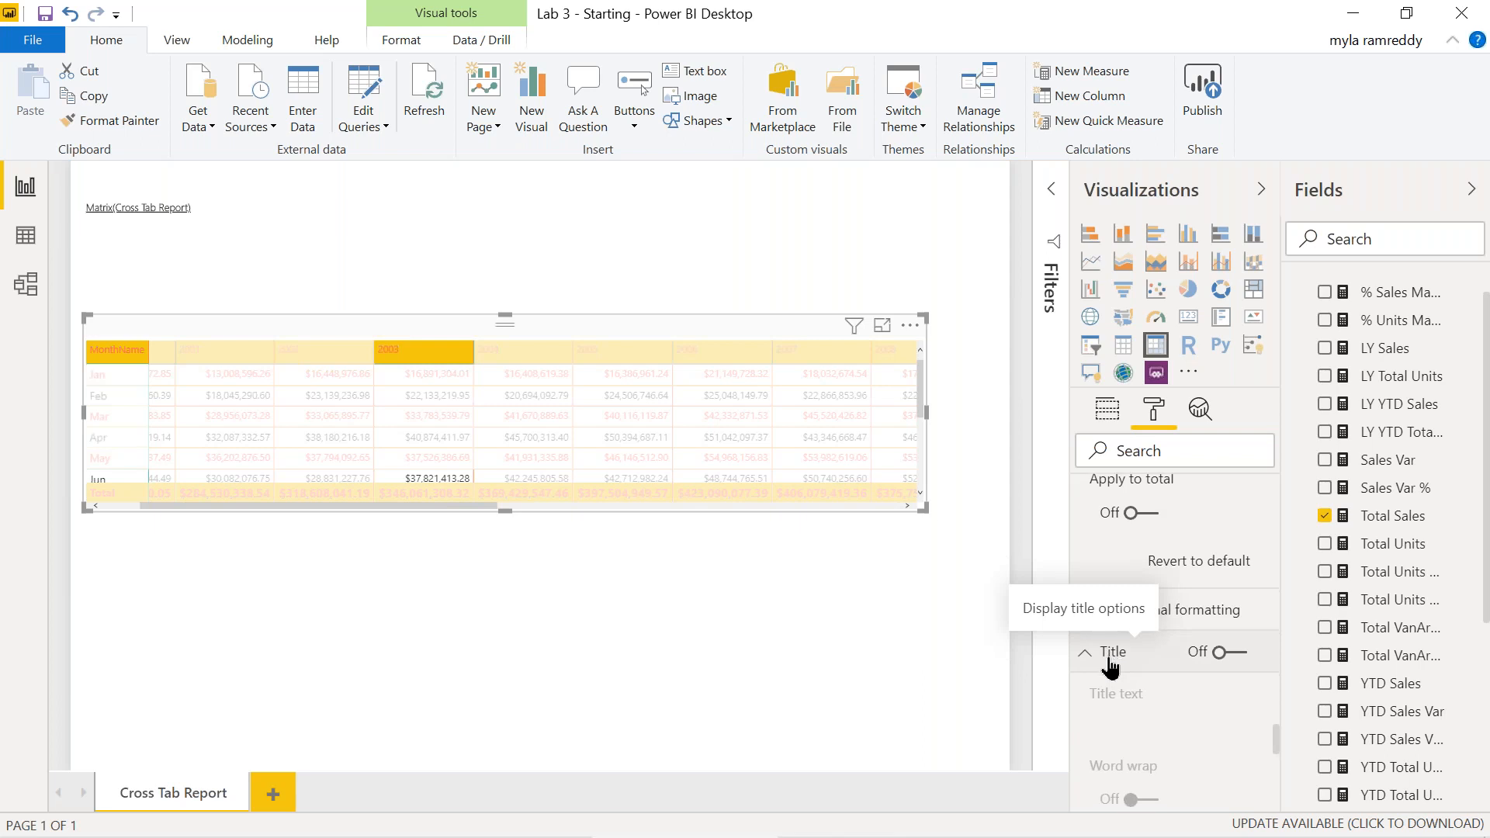
scroll(1111, 657, down, 3)
scroll(1172, 589, up, 2)
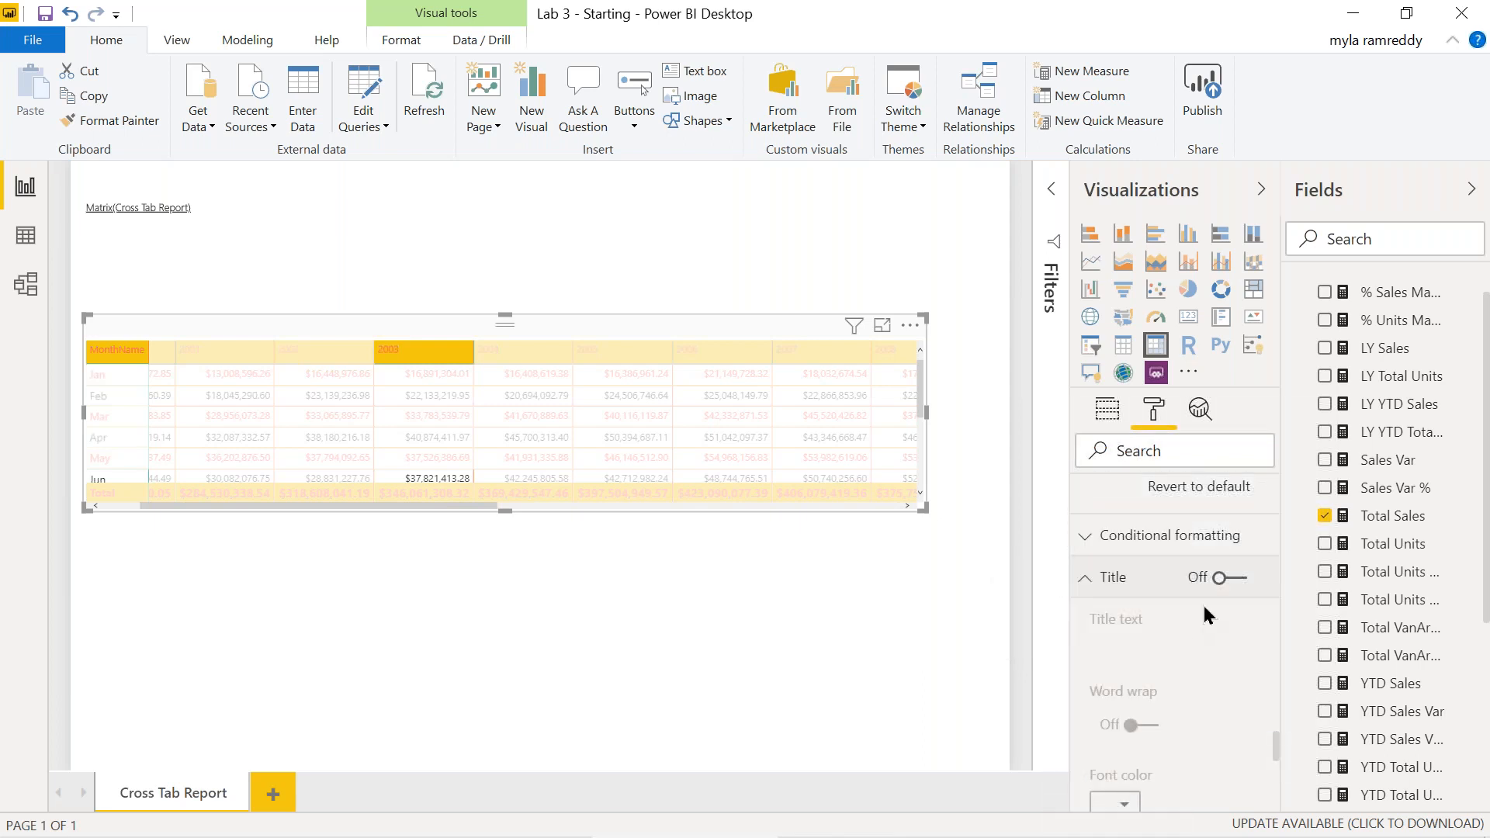
click(1234, 579)
scroll(1172, 628, down, 1)
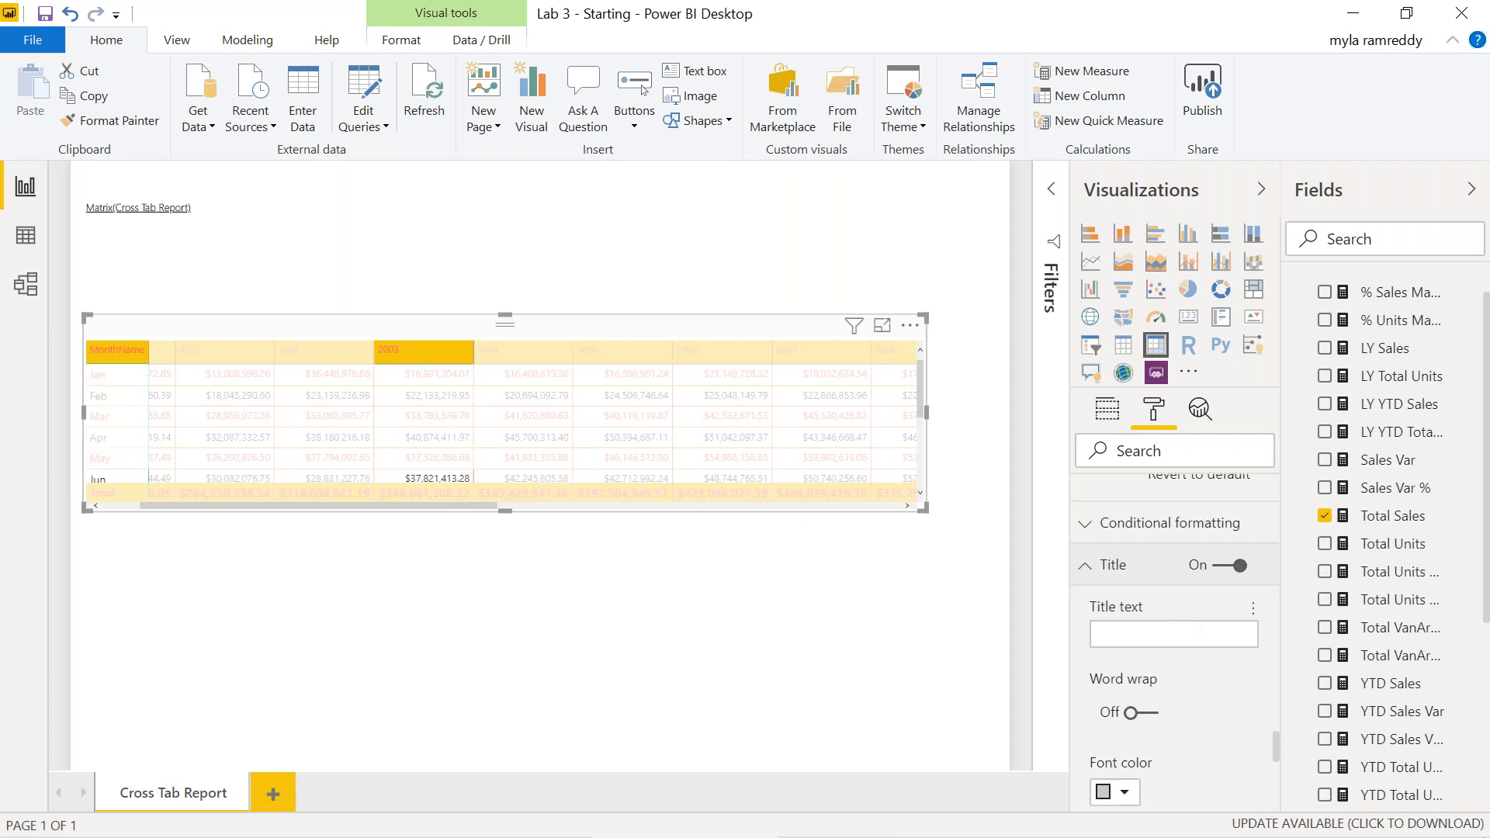
click(1116, 601)
text(Cross T)
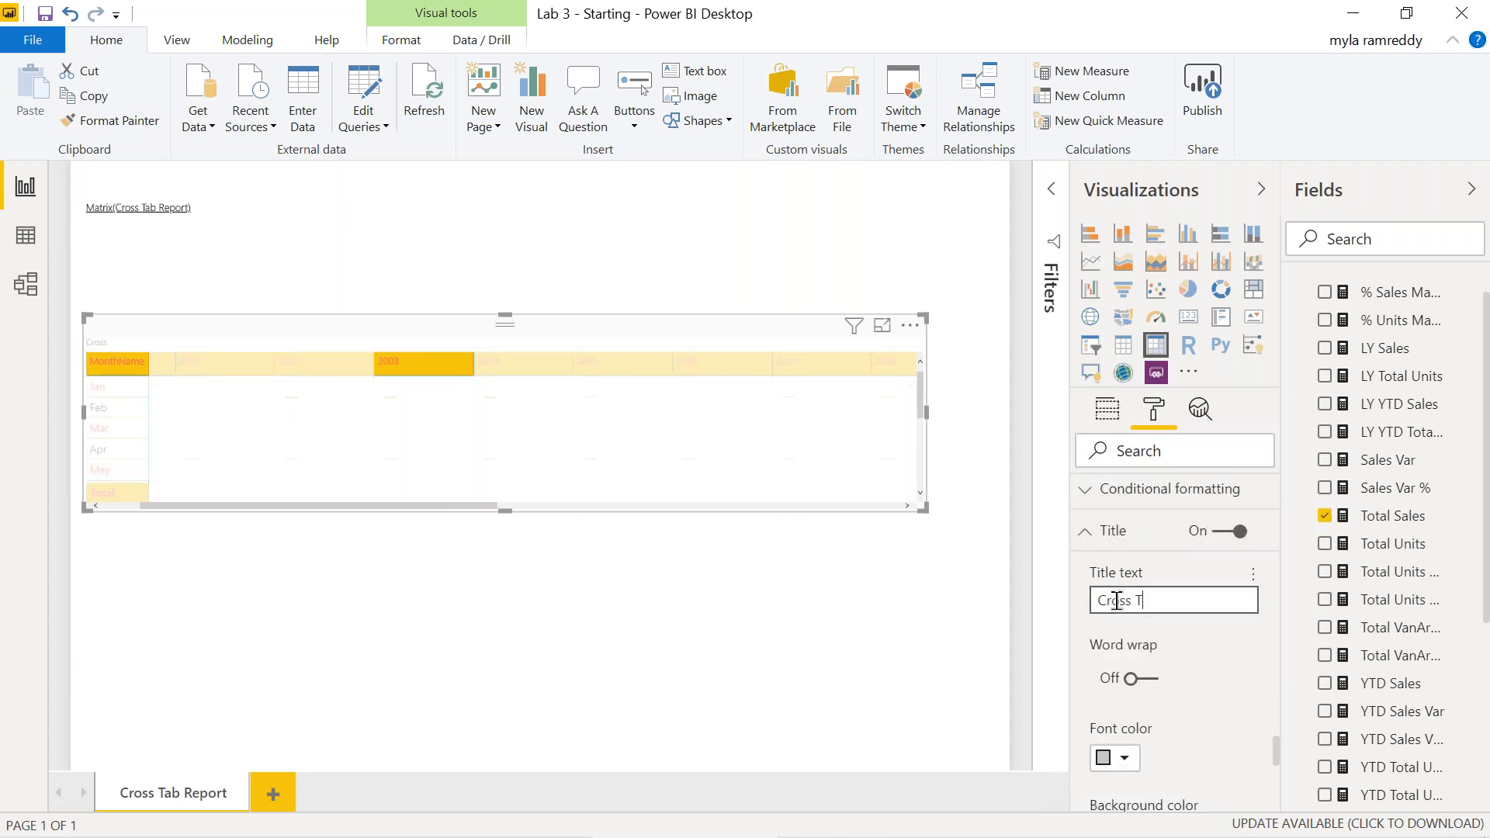
text(ab Report)
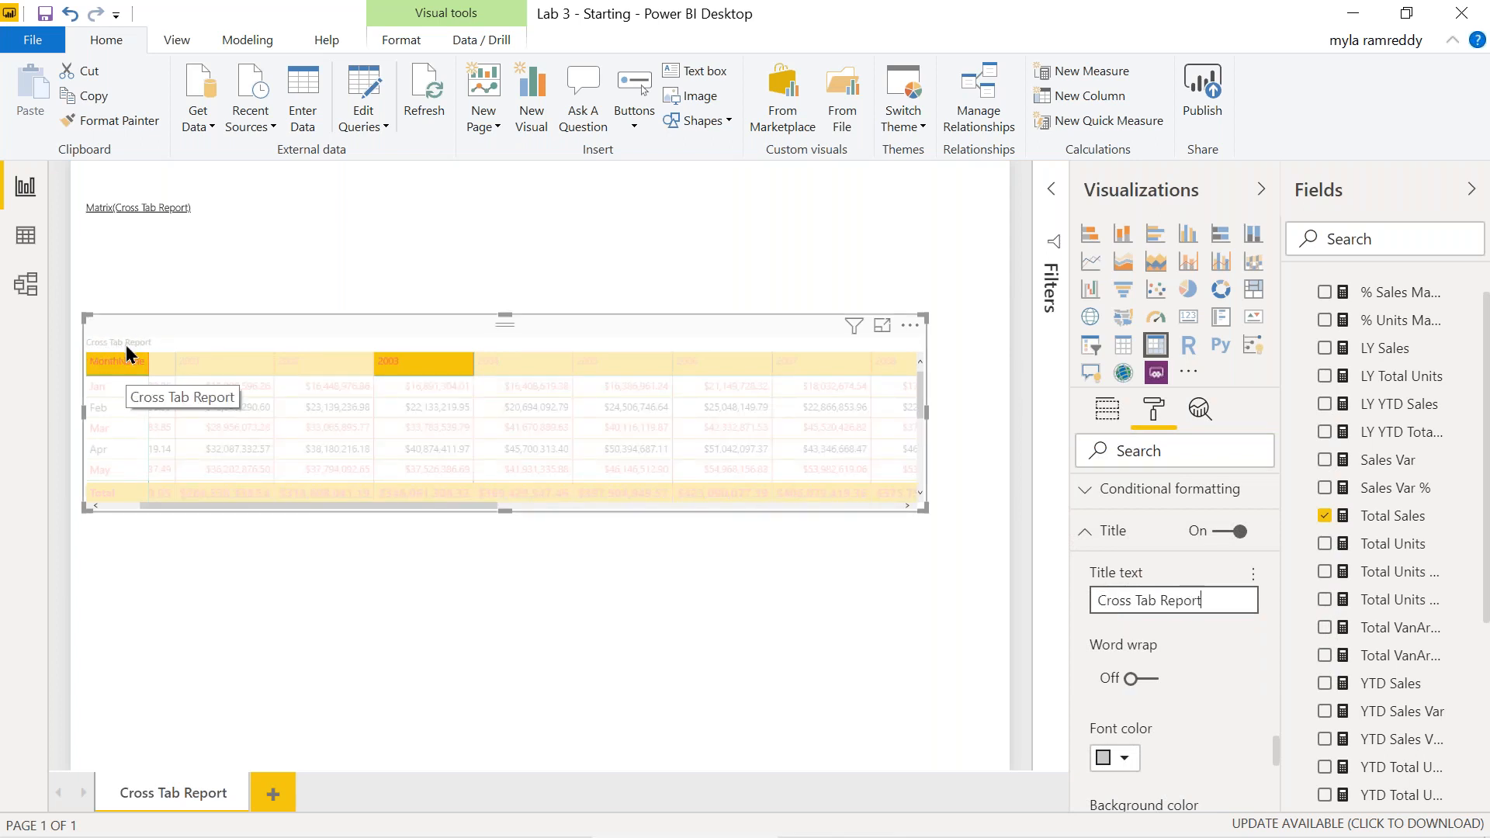
text((Matrix))
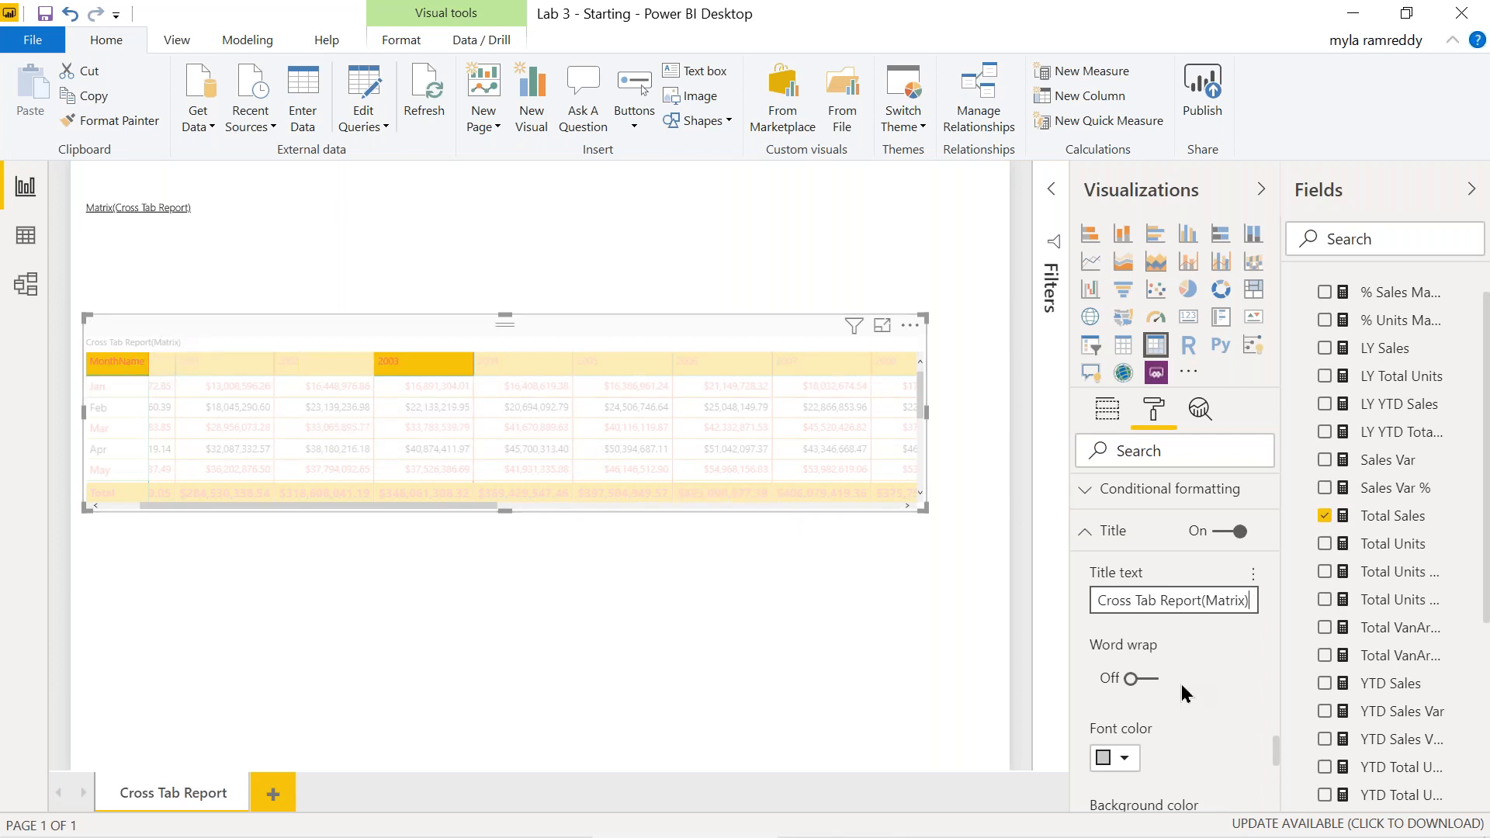
- Give the matrix's title the yellow theme color as background and the light red theme color as font color
scroll(1181, 691, down, 2)
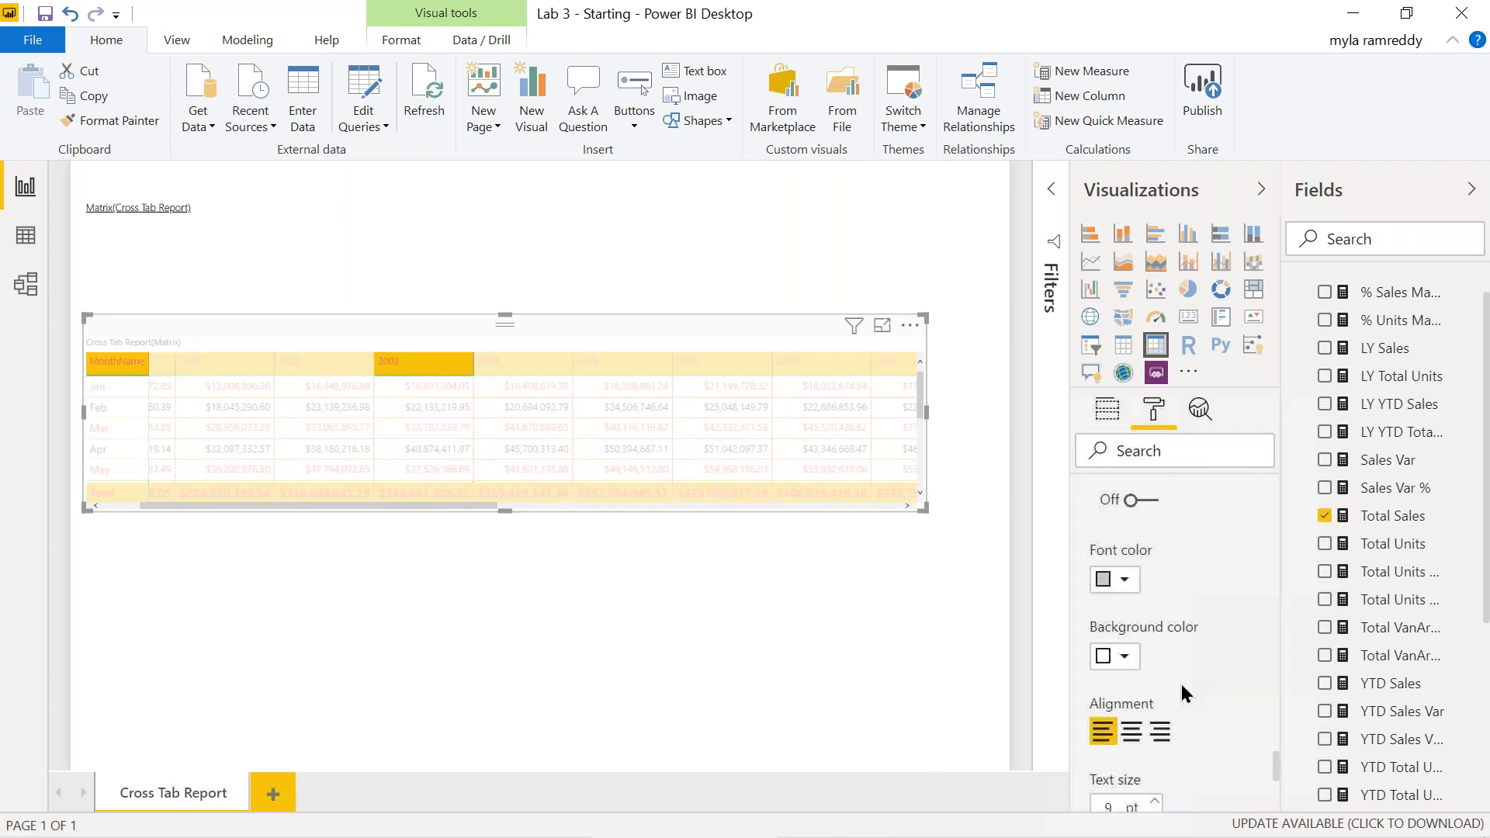
click(1125, 583)
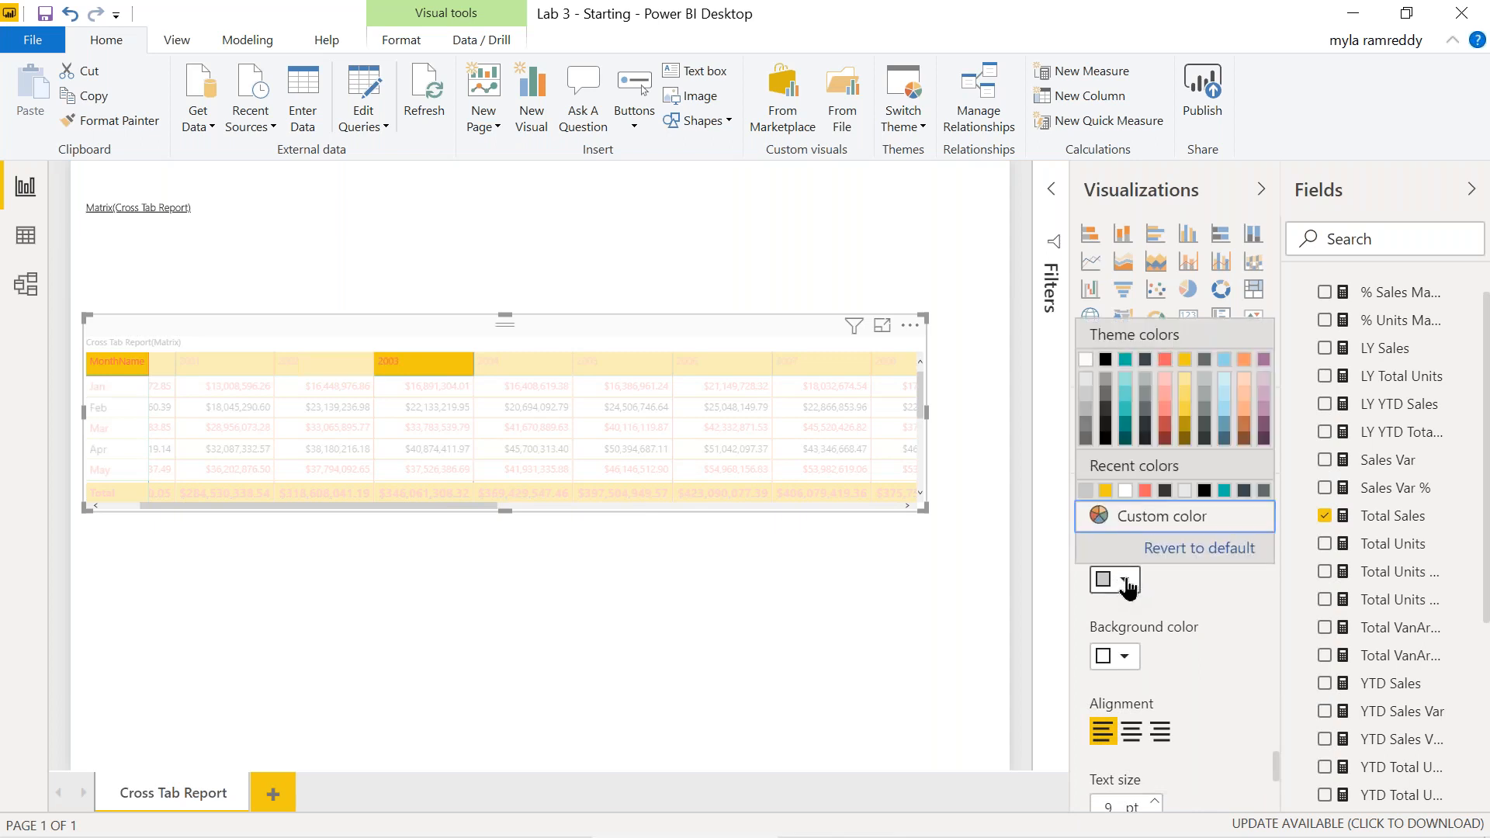
click(1172, 374)
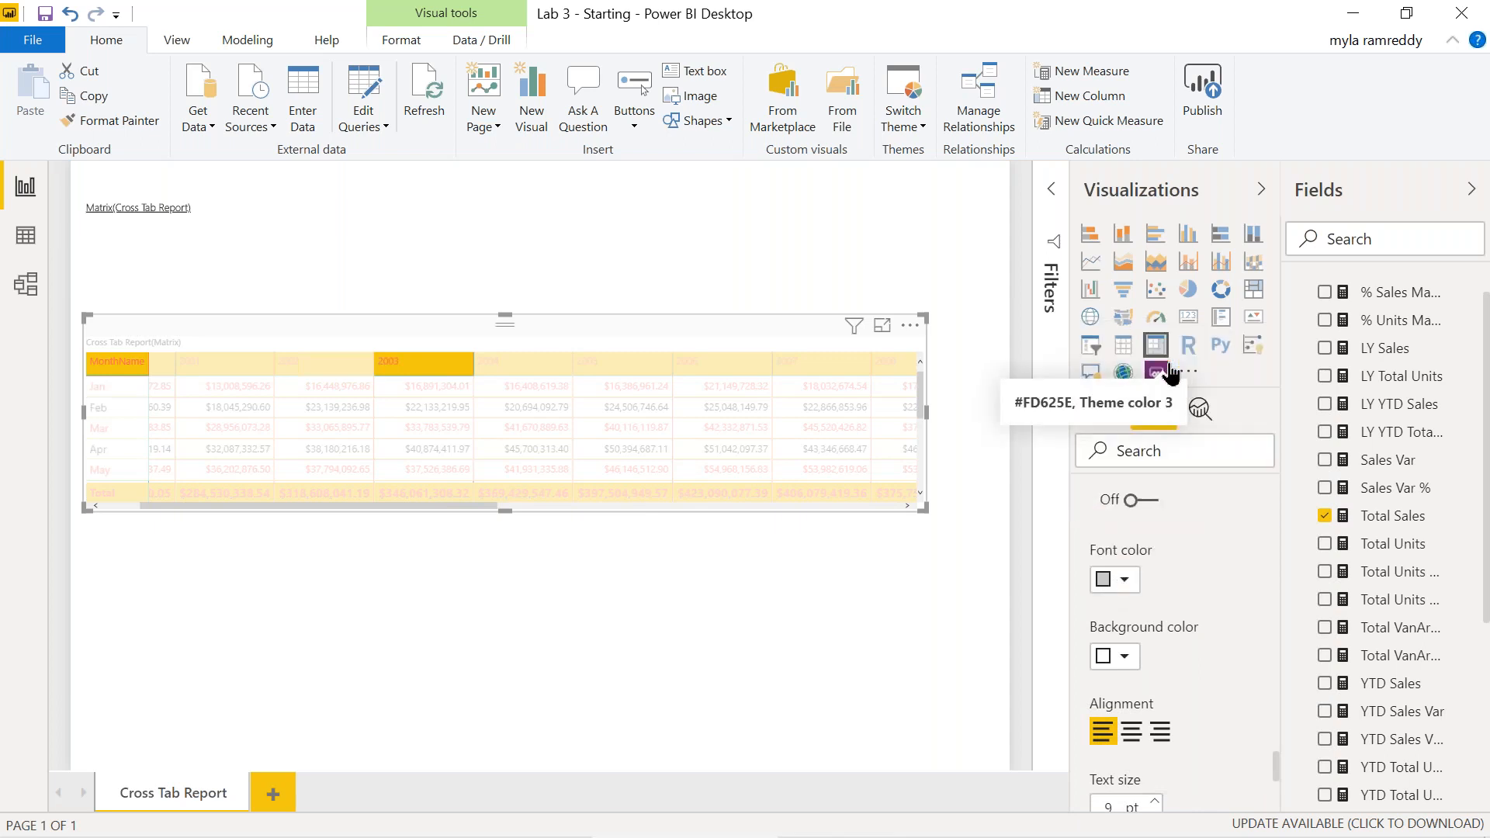
click(1125, 657)
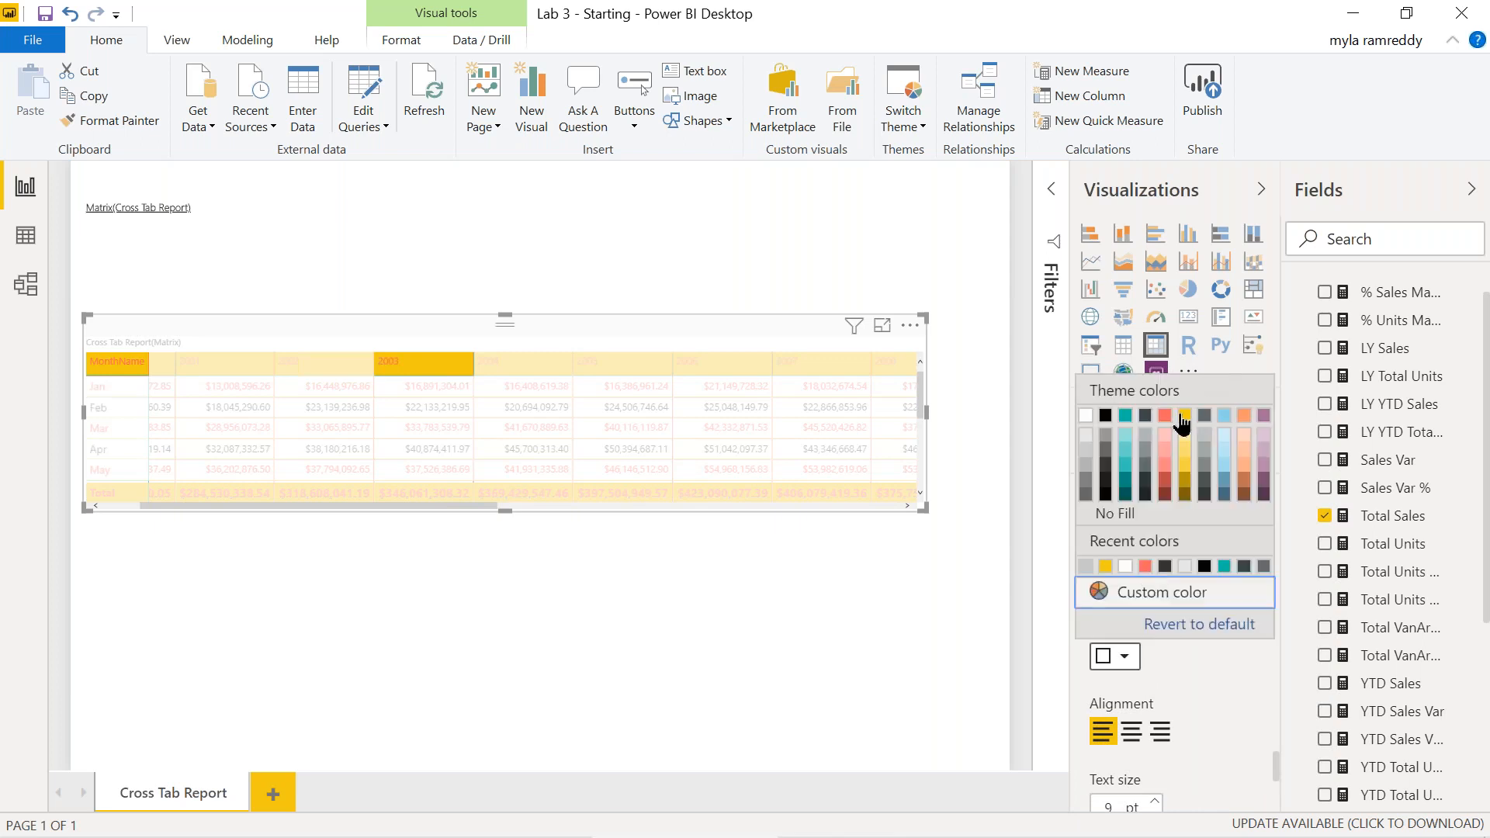
click(1183, 417)
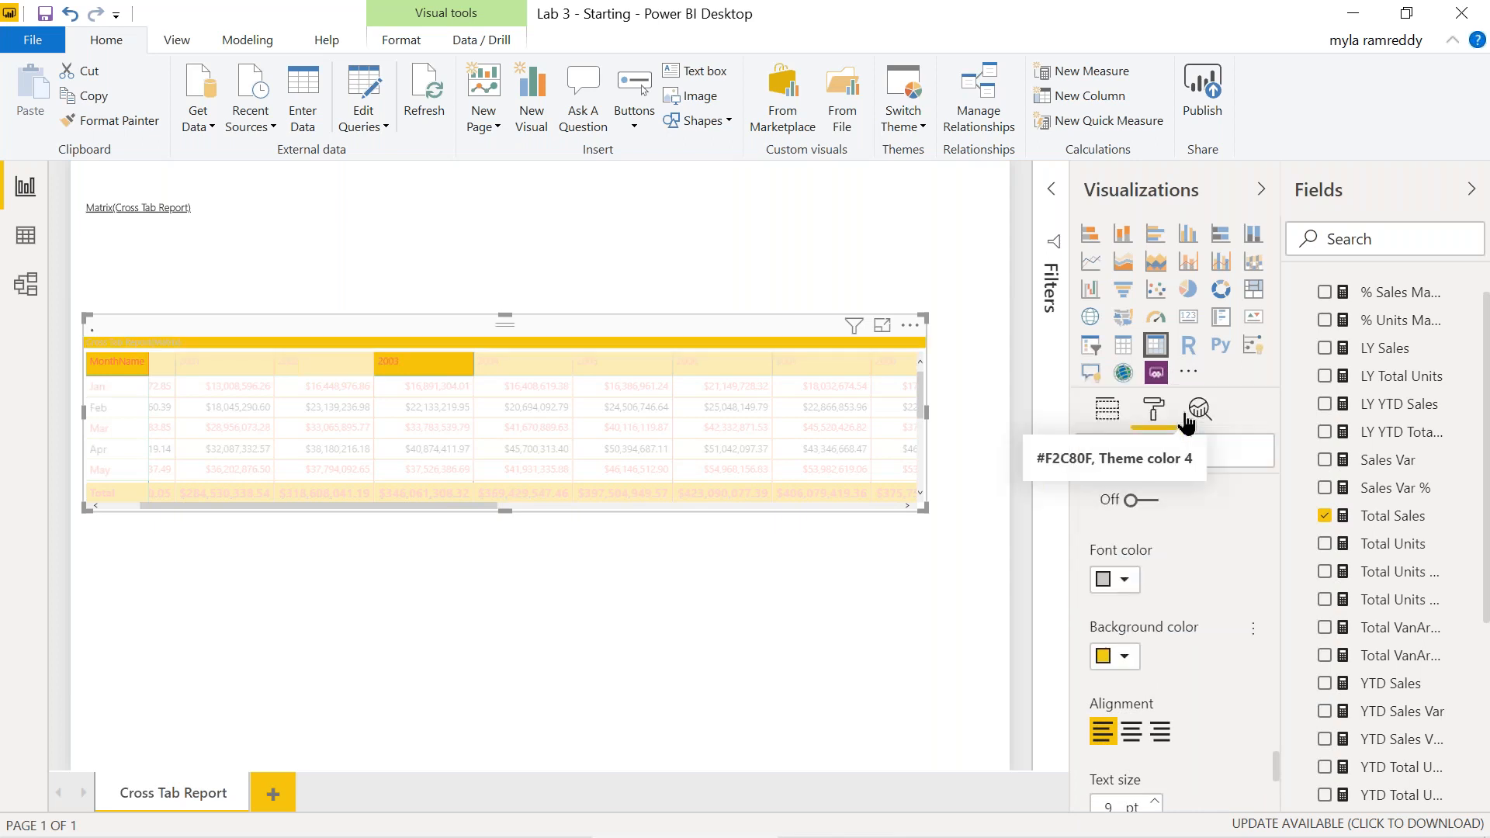
click(1125, 581)
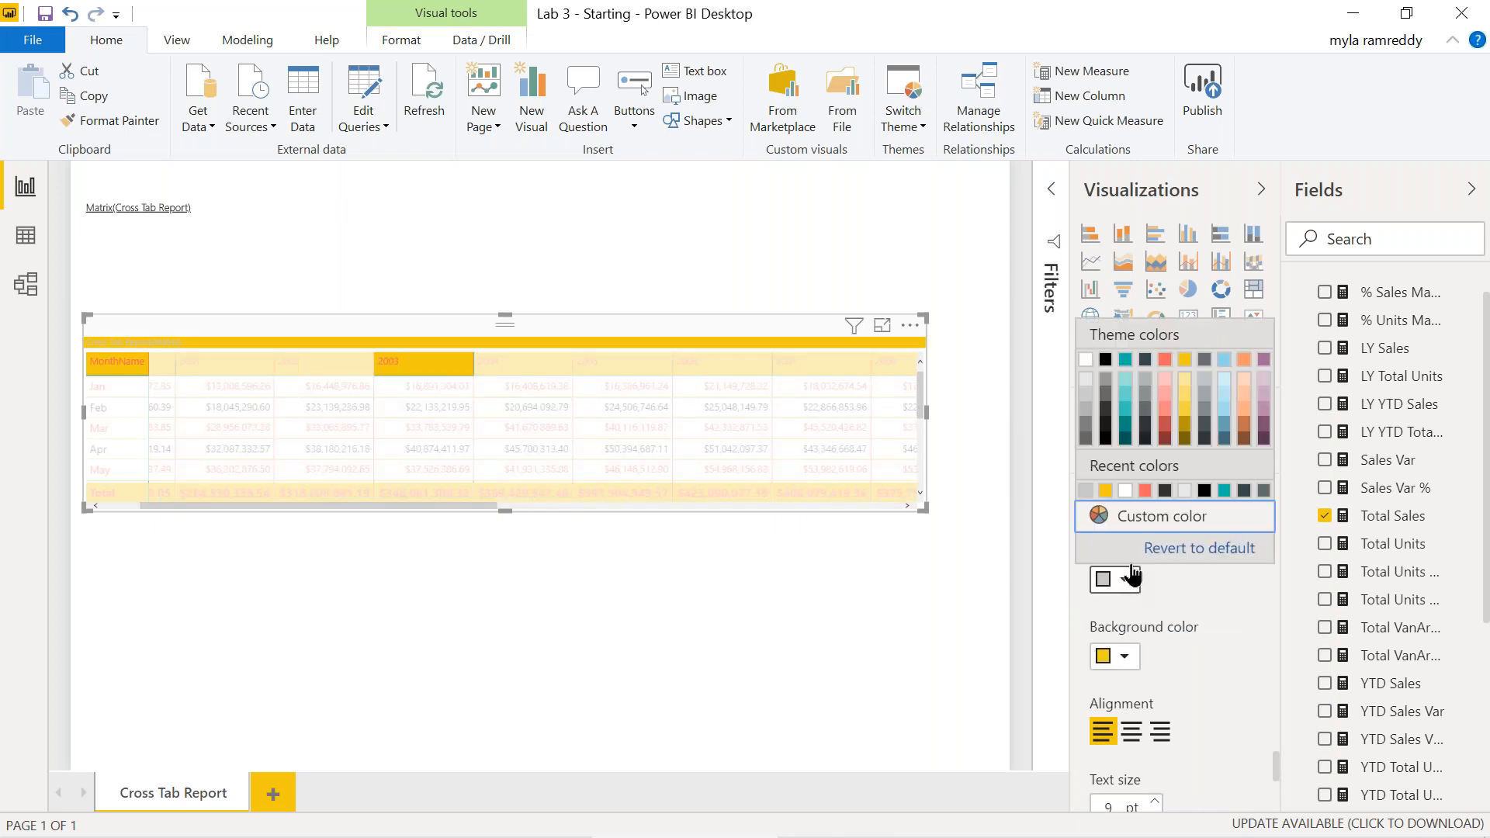
click(1164, 359)
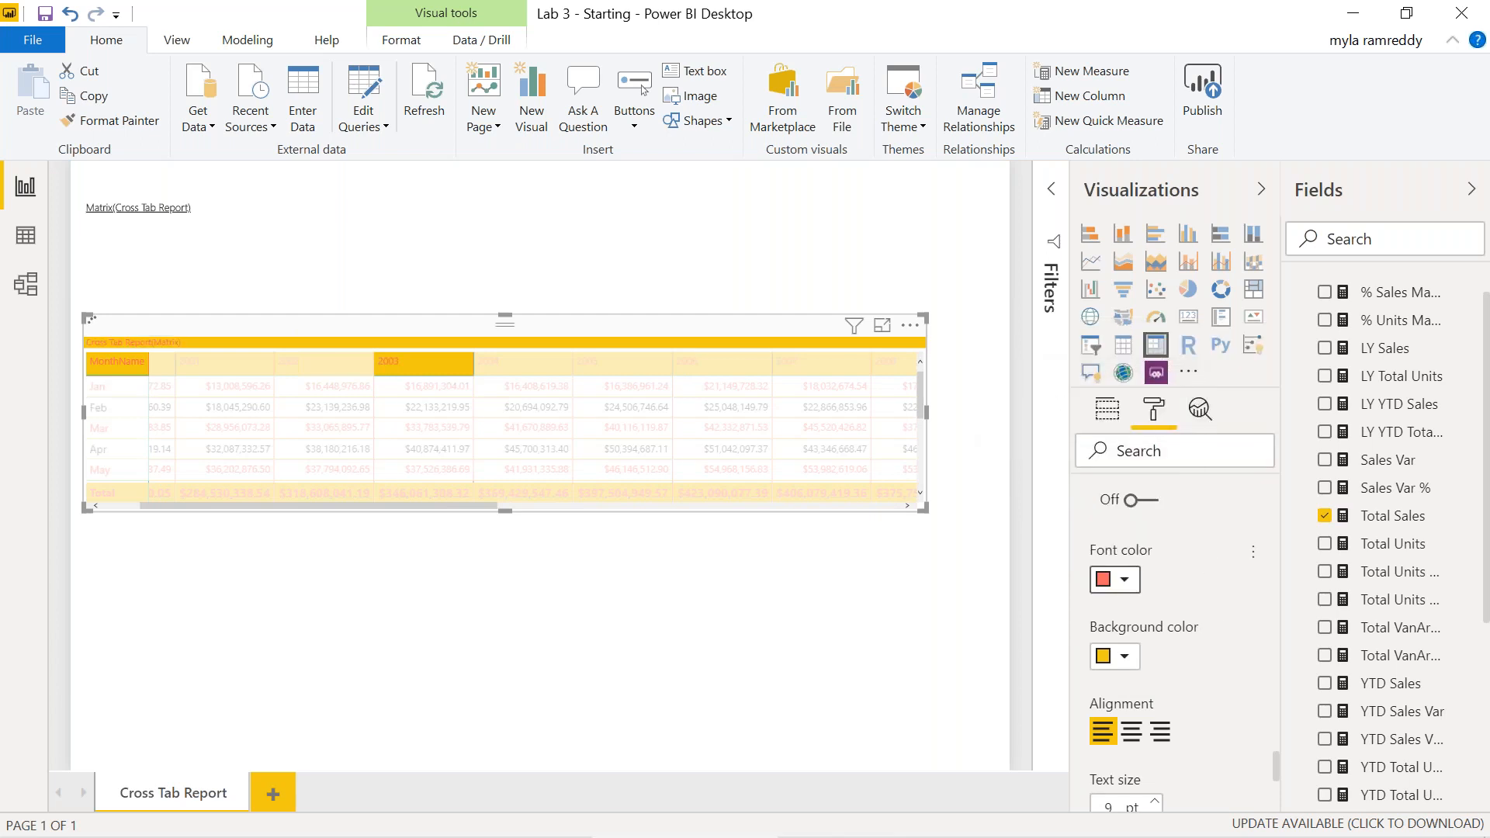
- Center the matrix's title and set its text size to 13 pt
click(1132, 734)
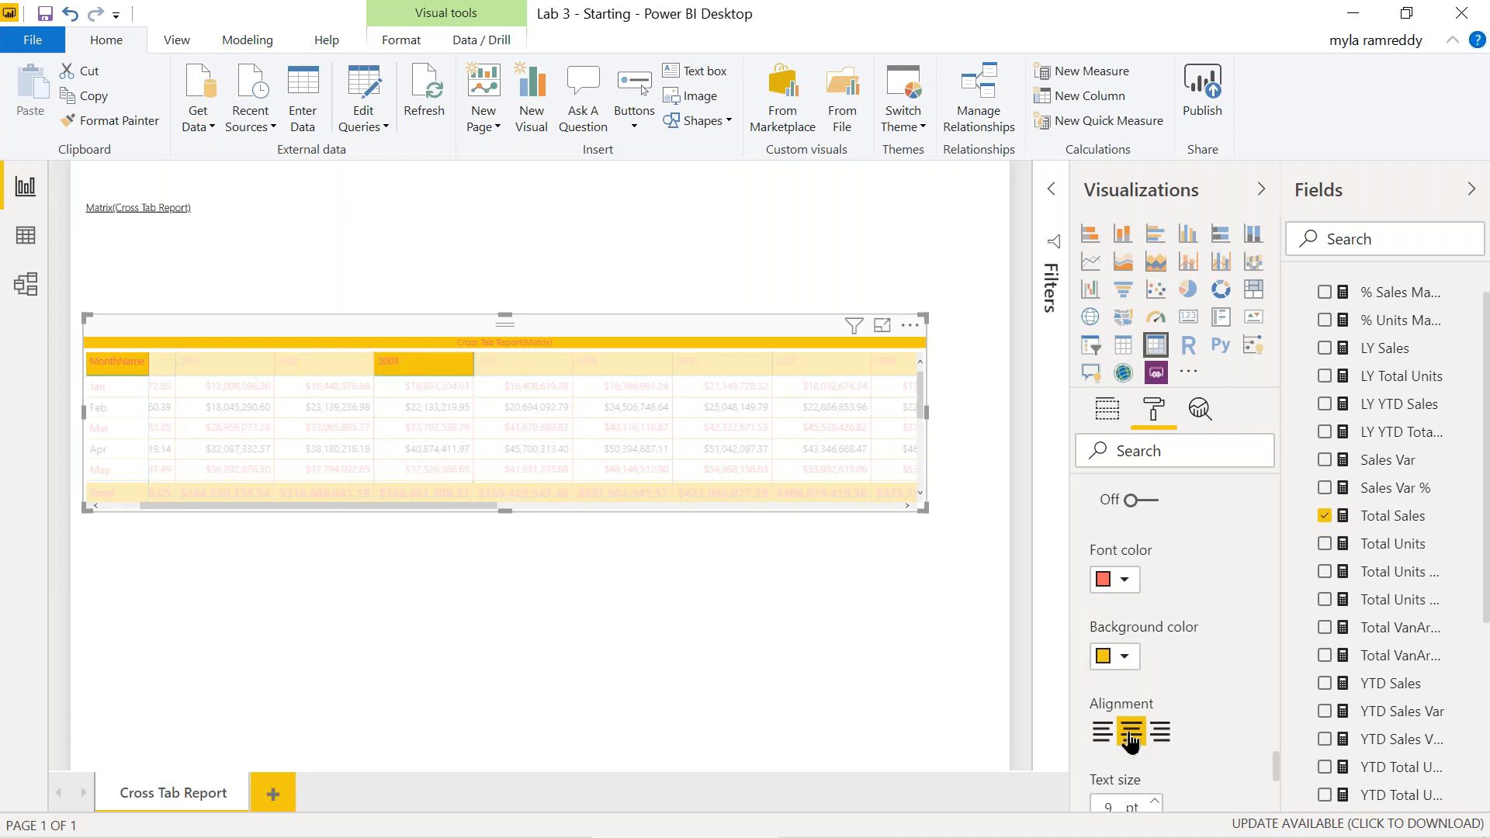
scroll(1180, 691, down, 3)
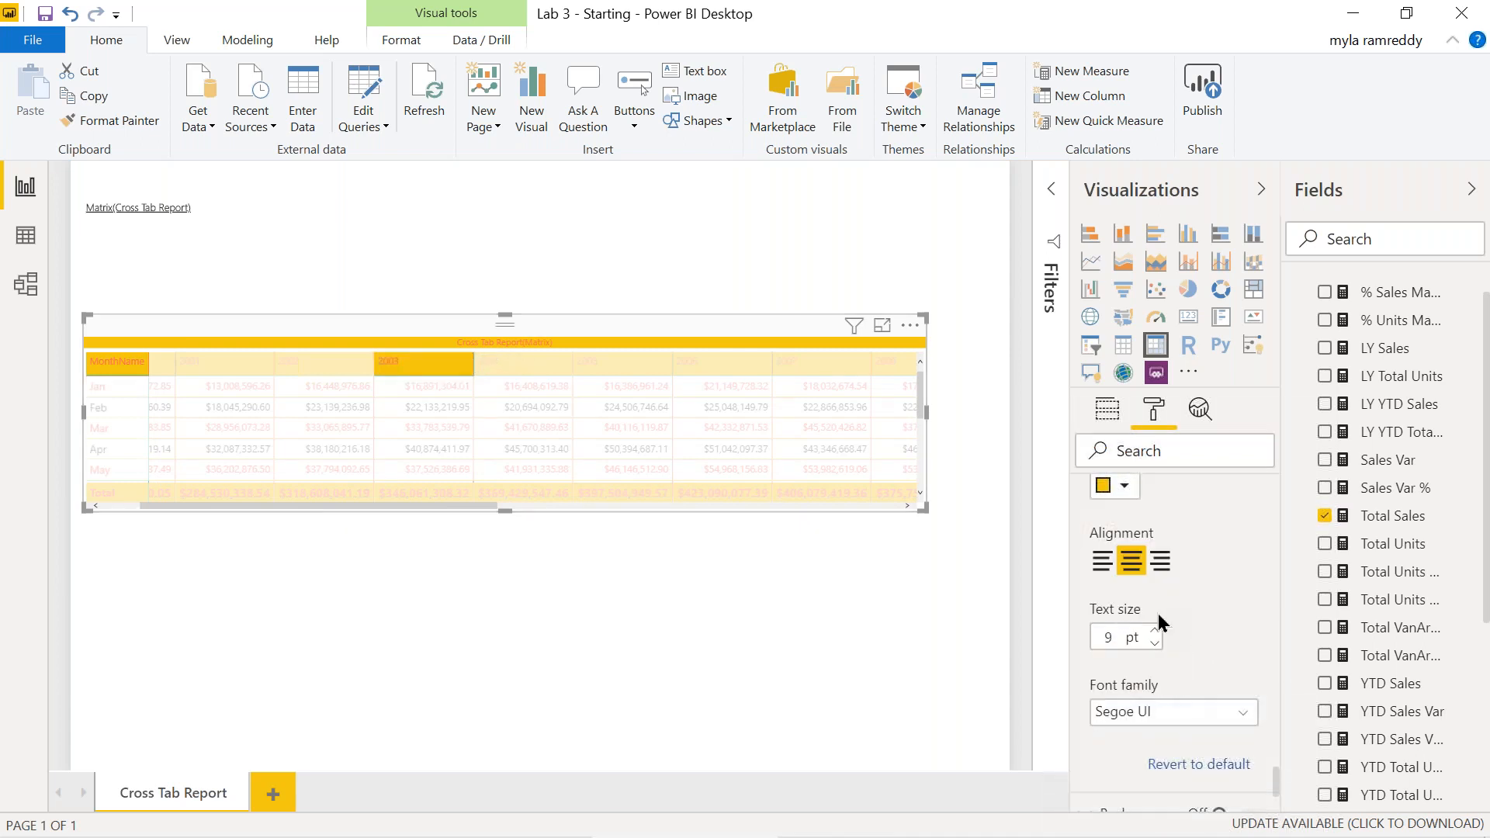
click(1157, 633)
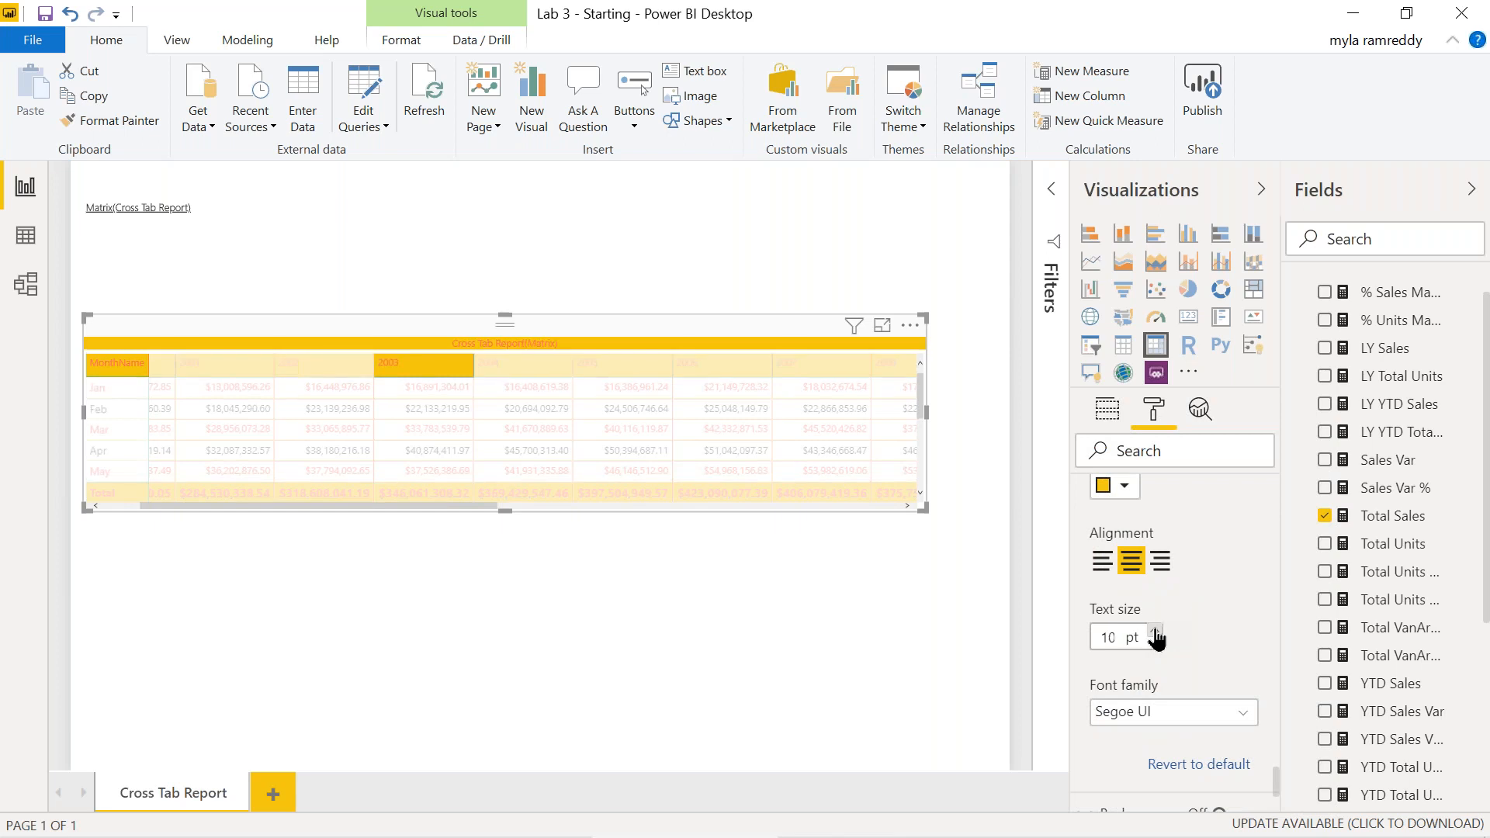
click(1156, 632)
click(1156, 631)
click(1157, 633)
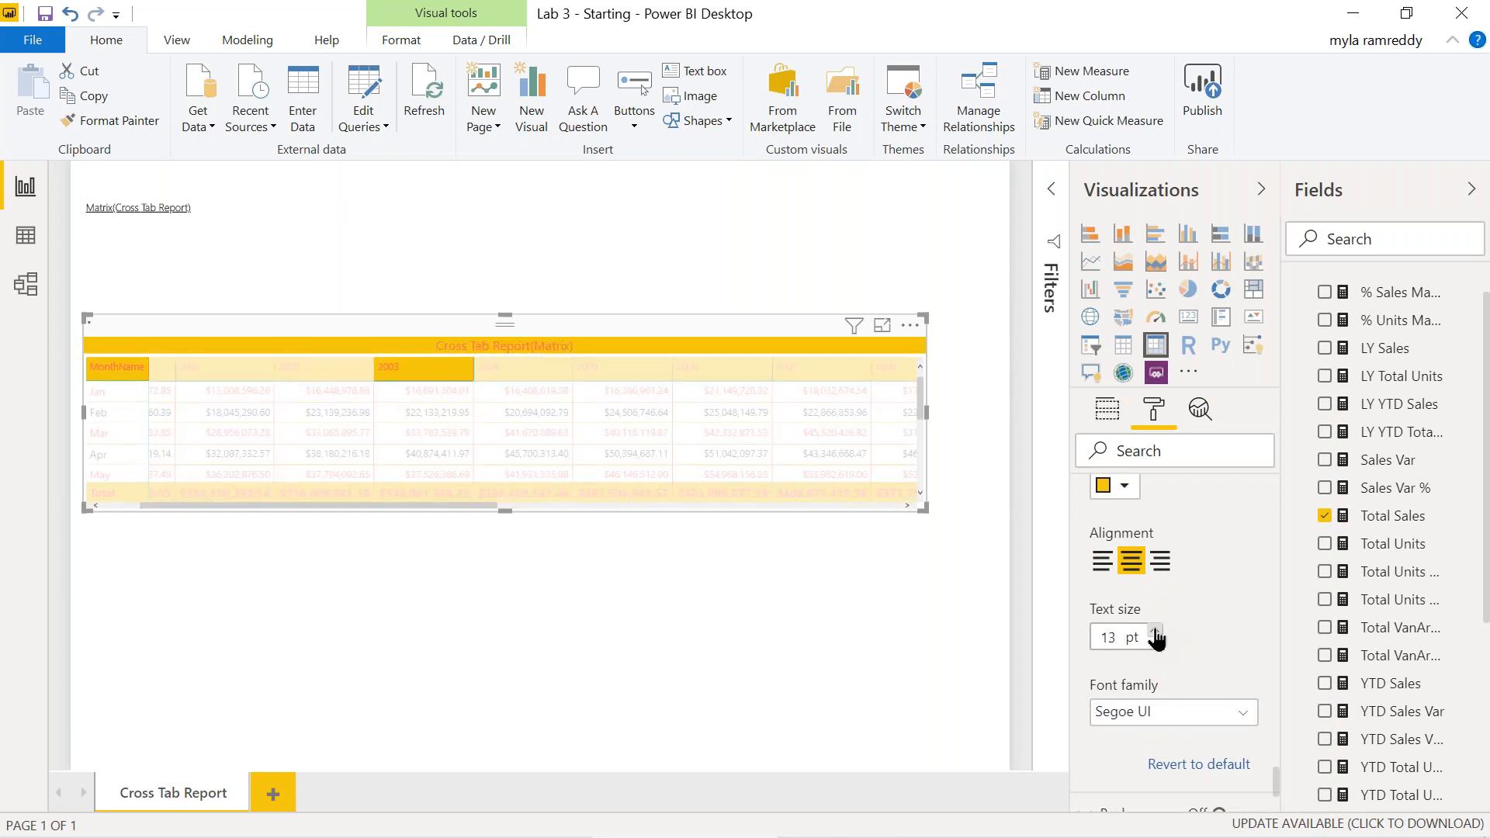
- Delete the "Matrix(Cross Tab Report)" text box above the matrix
scroll(1195, 650, down, 2)
scroll(1196, 655, up, 6)
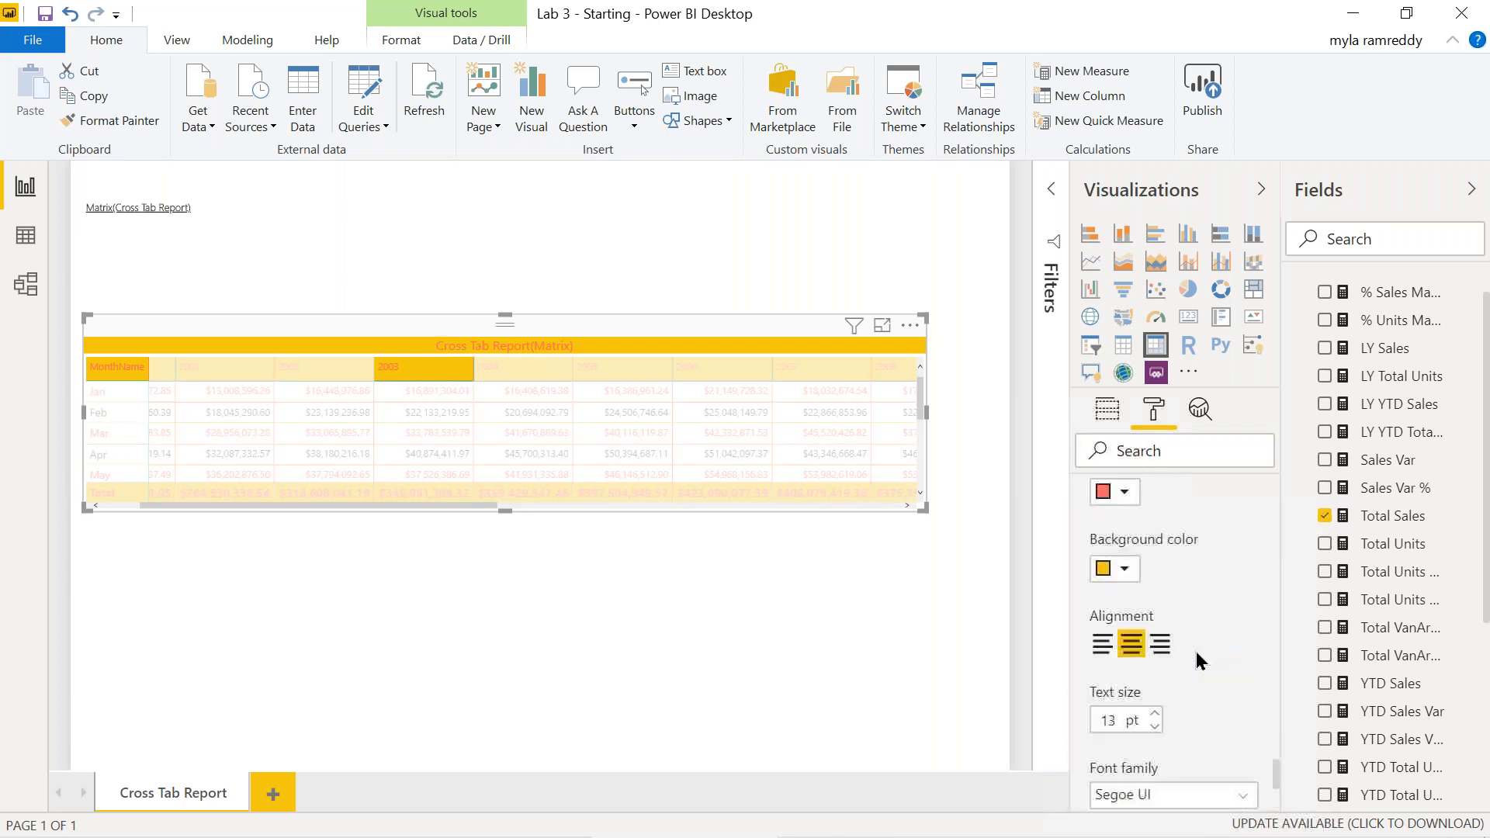
click(1081, 603)
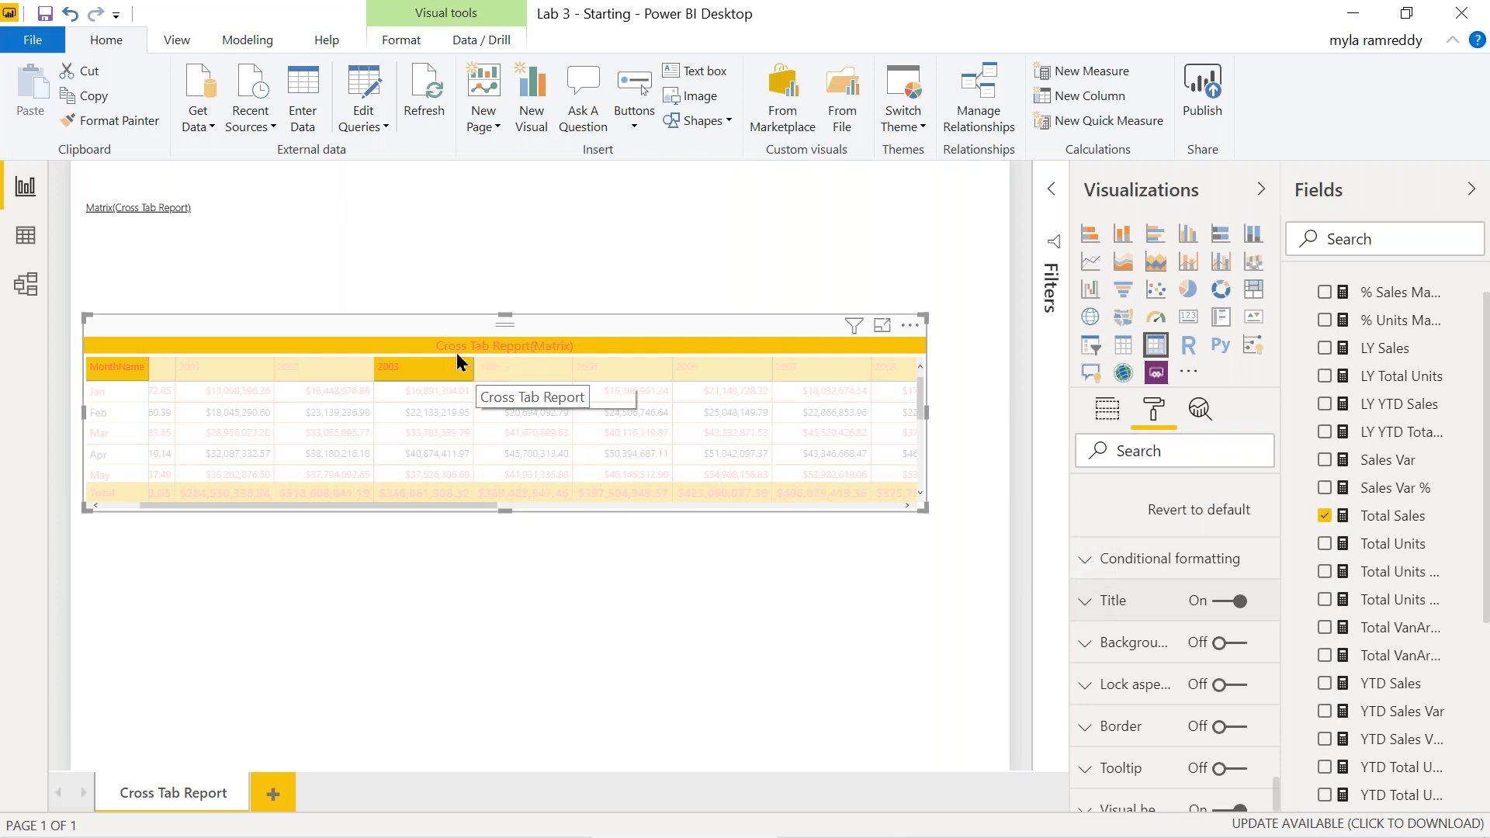
click(225, 189)
key(Delete)
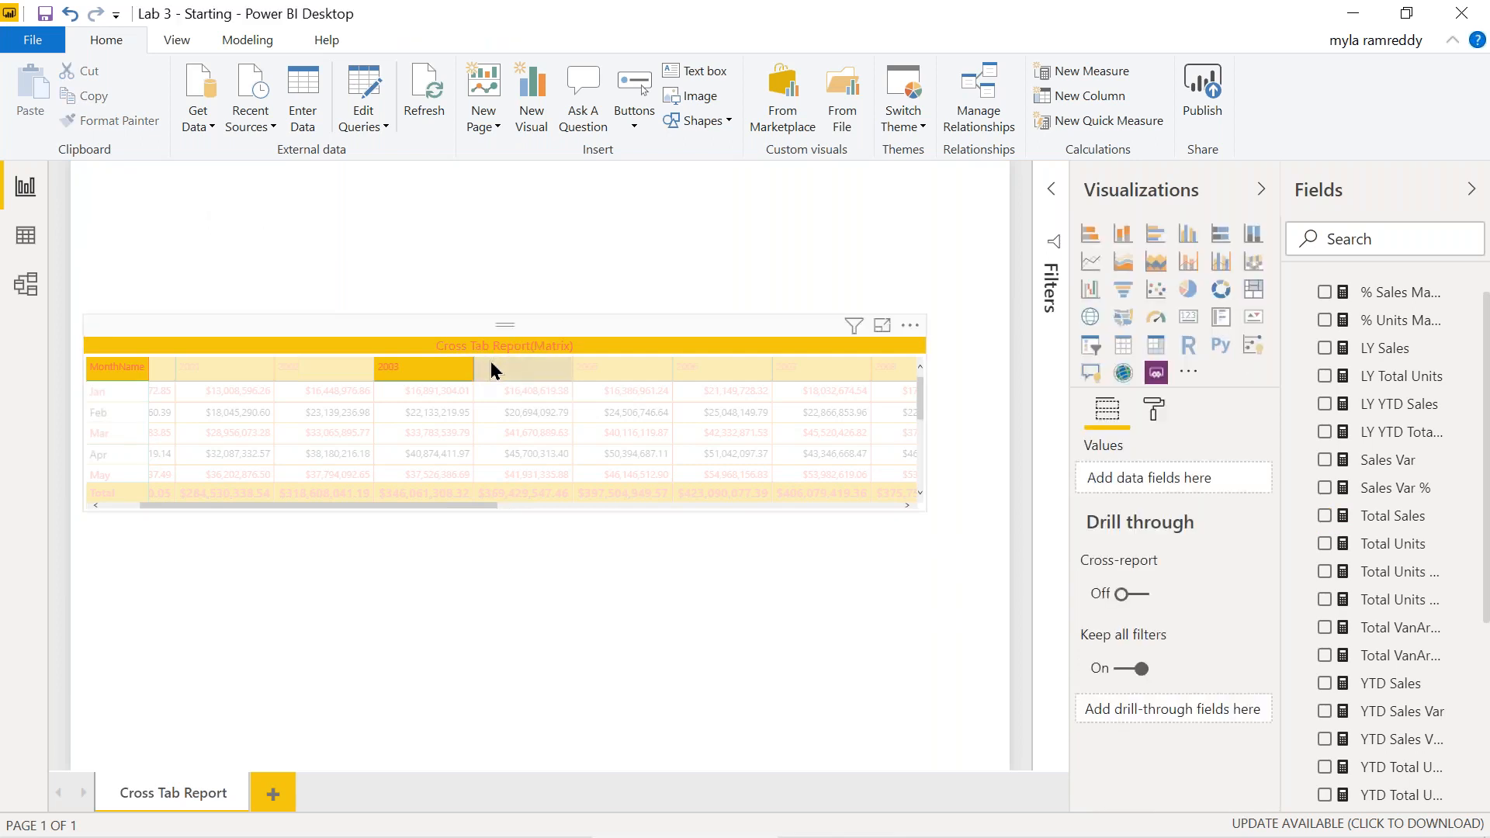
- Turn on the background for the matrix visual
click(772, 339)
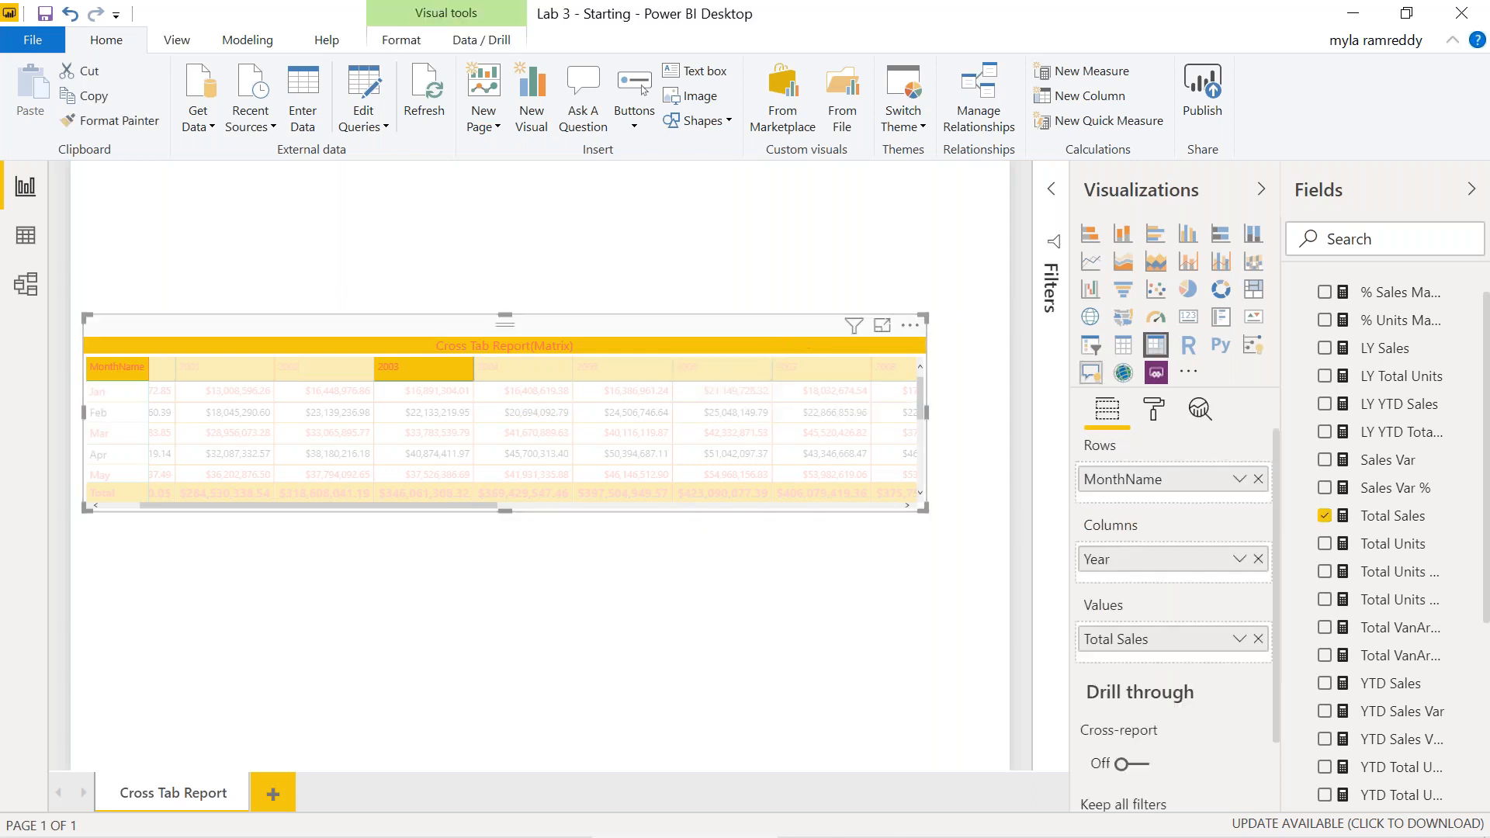
click(1152, 412)
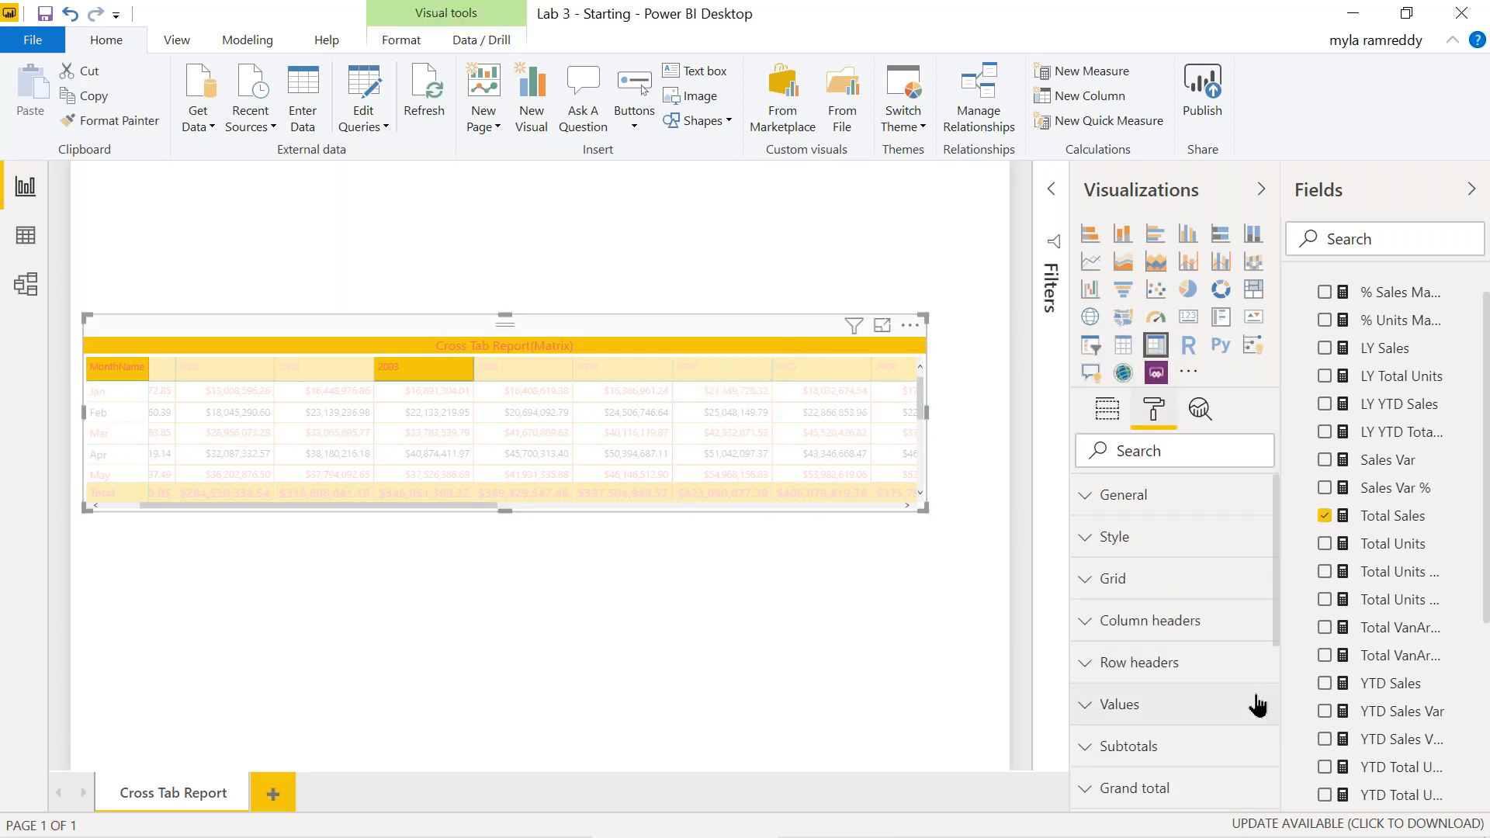
scroll(1183, 709, down, 5)
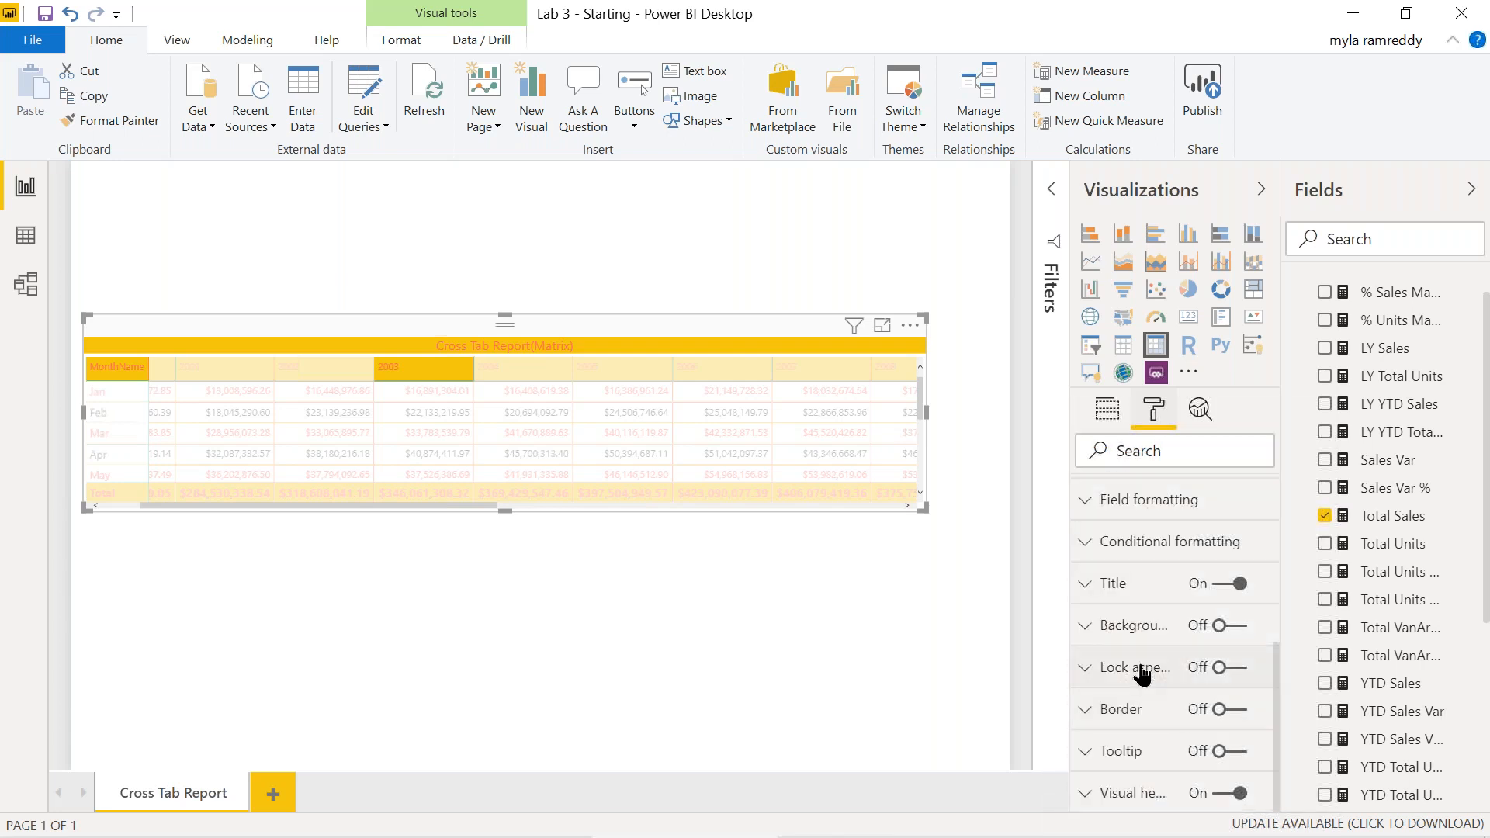
click(1084, 635)
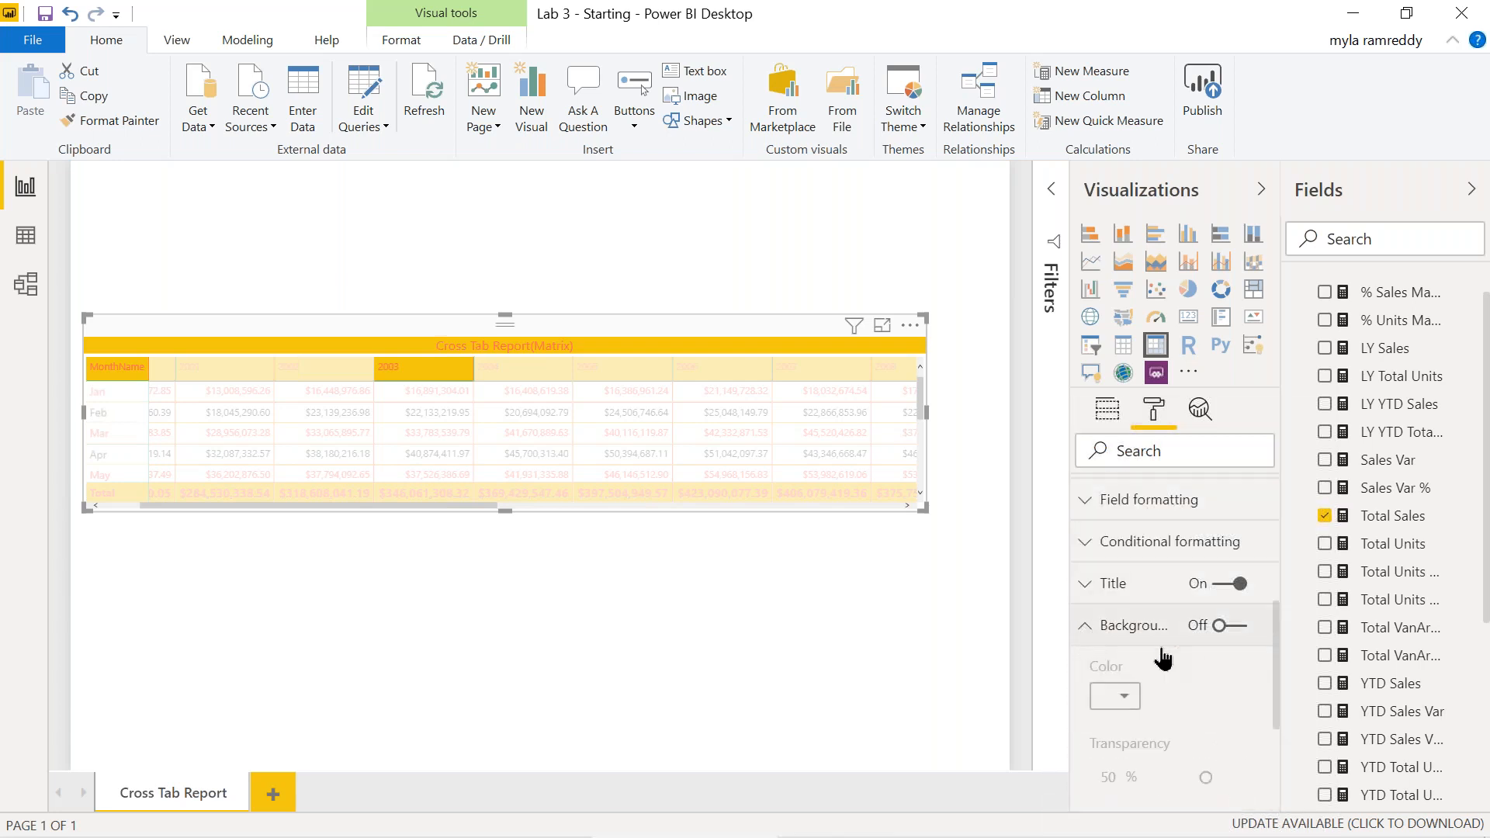
scroll(1227, 714, down, 2)
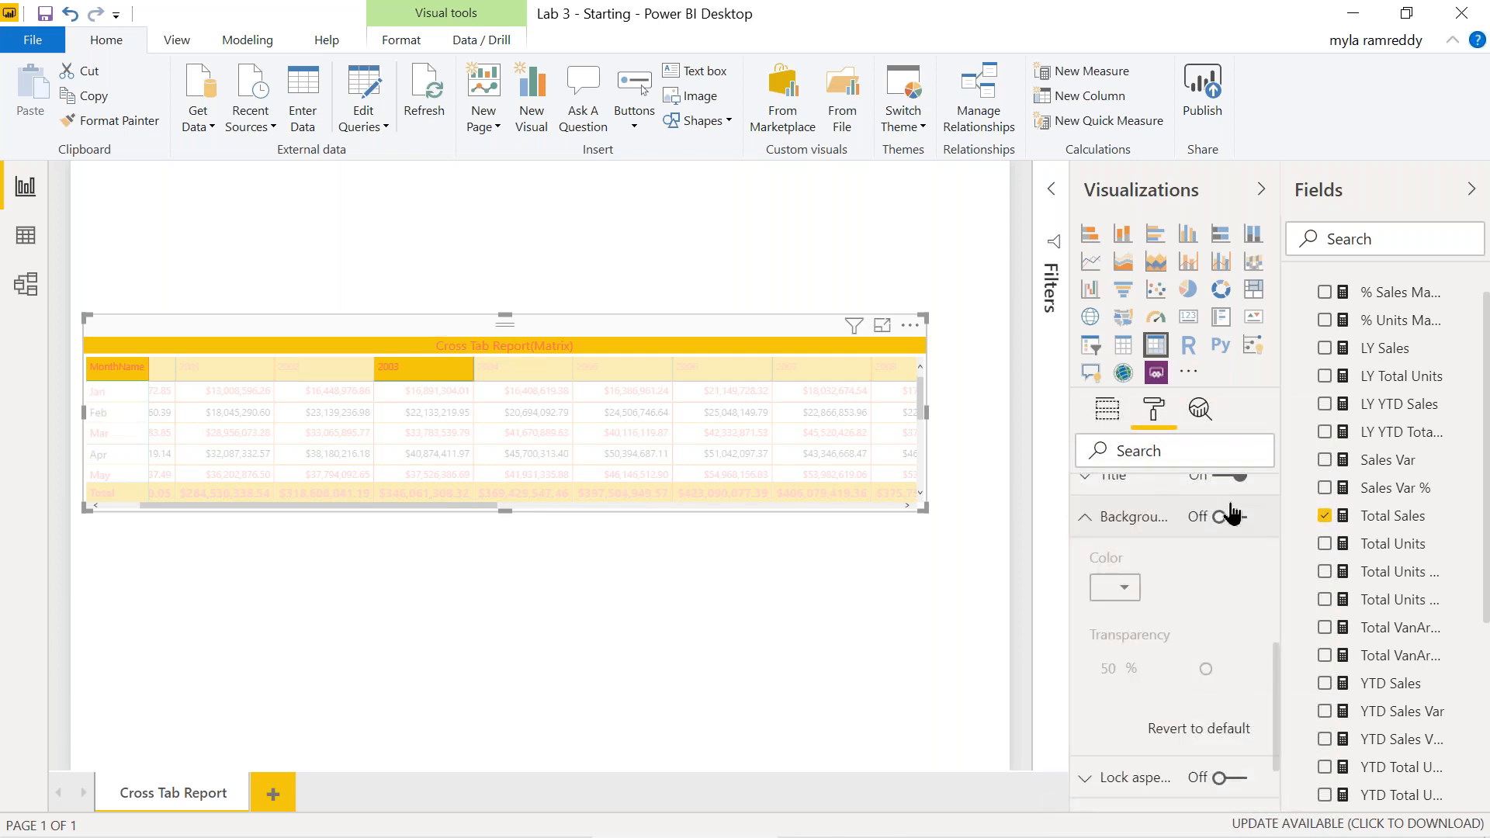
click(1234, 517)
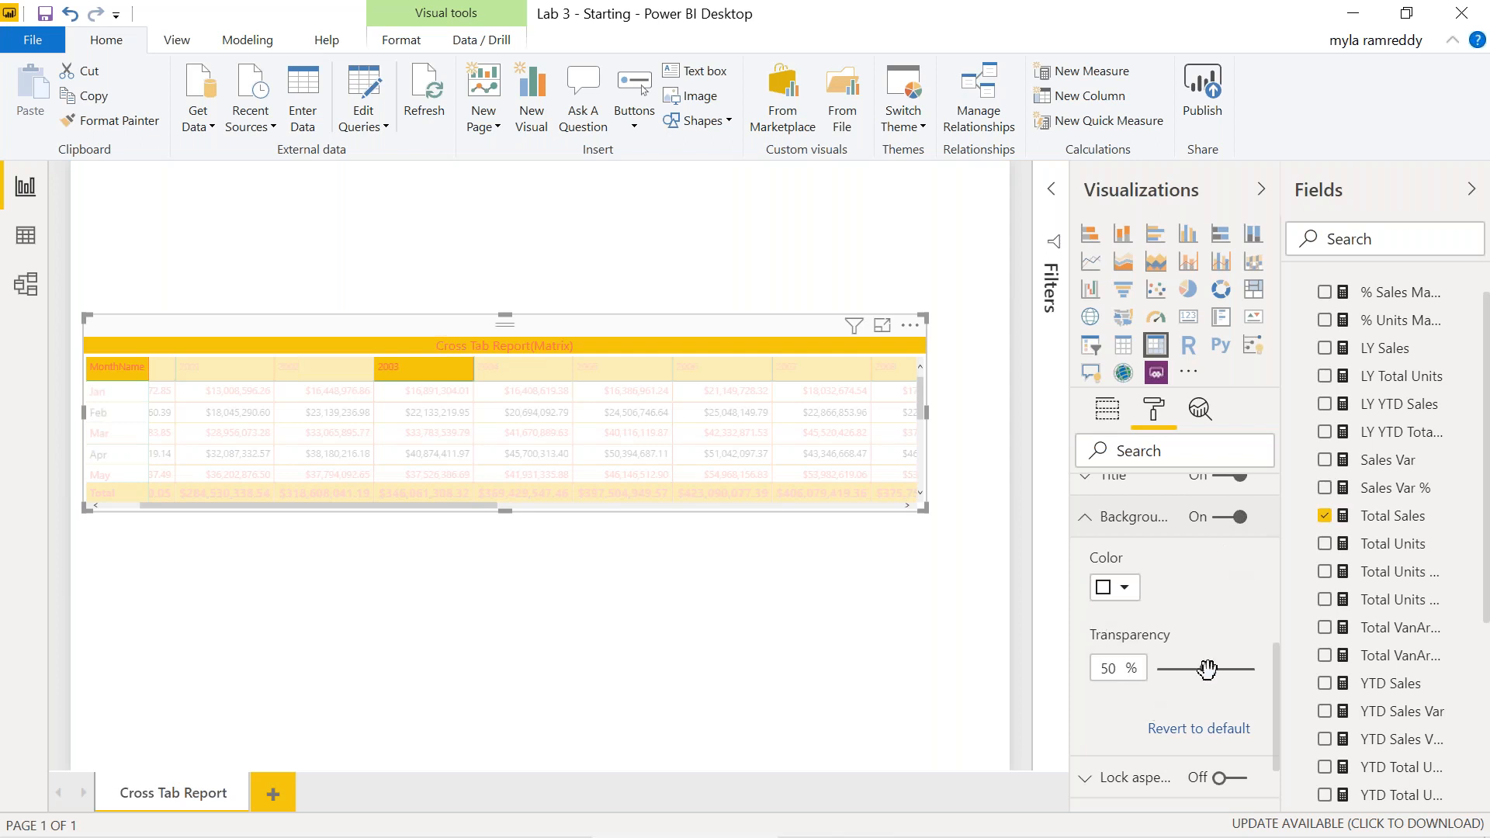
- Try the teal theme color as the matrix's background and return it to white
click(1123, 591)
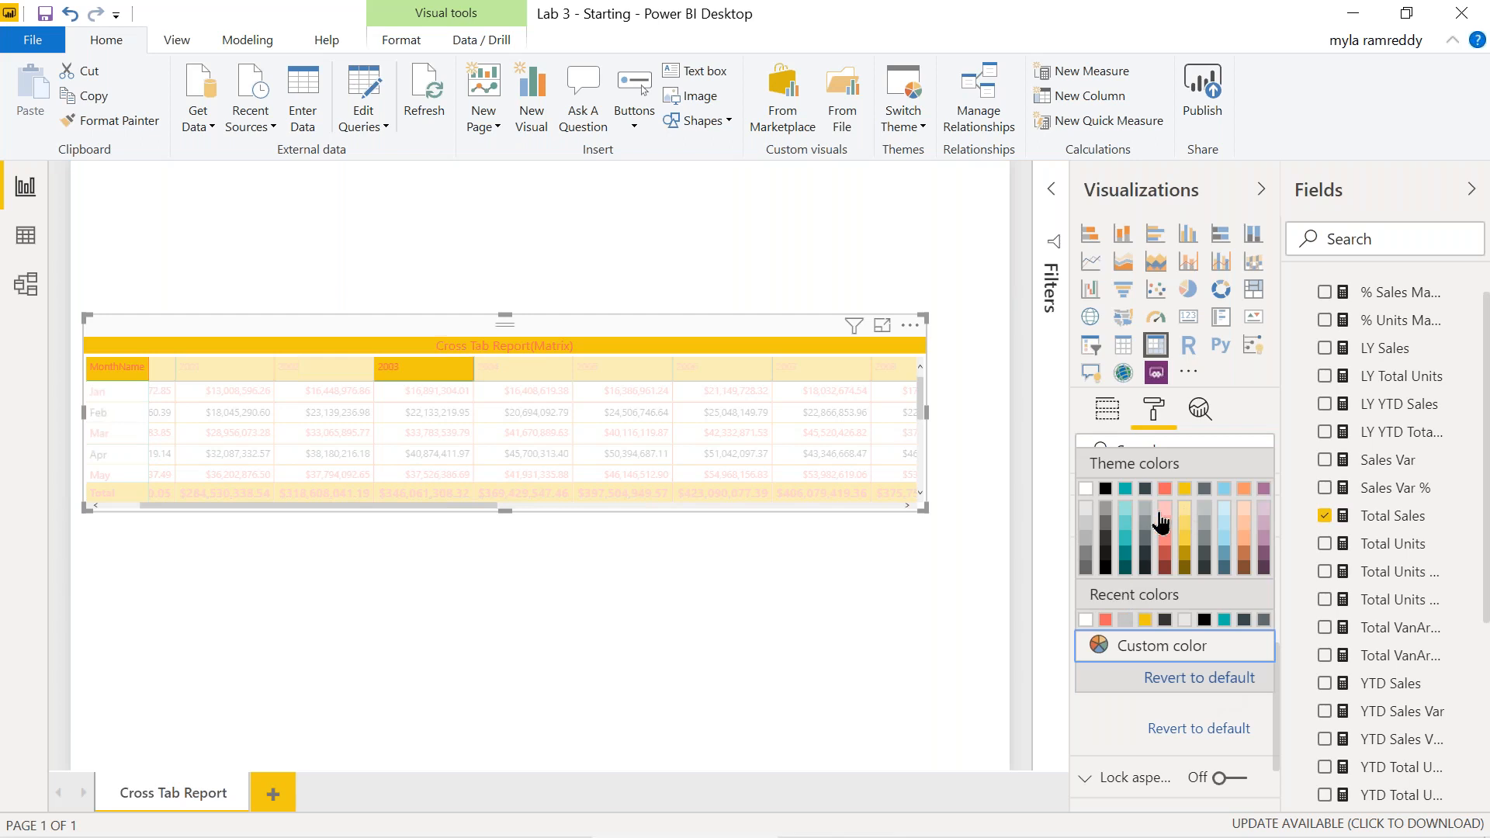
click(1127, 495)
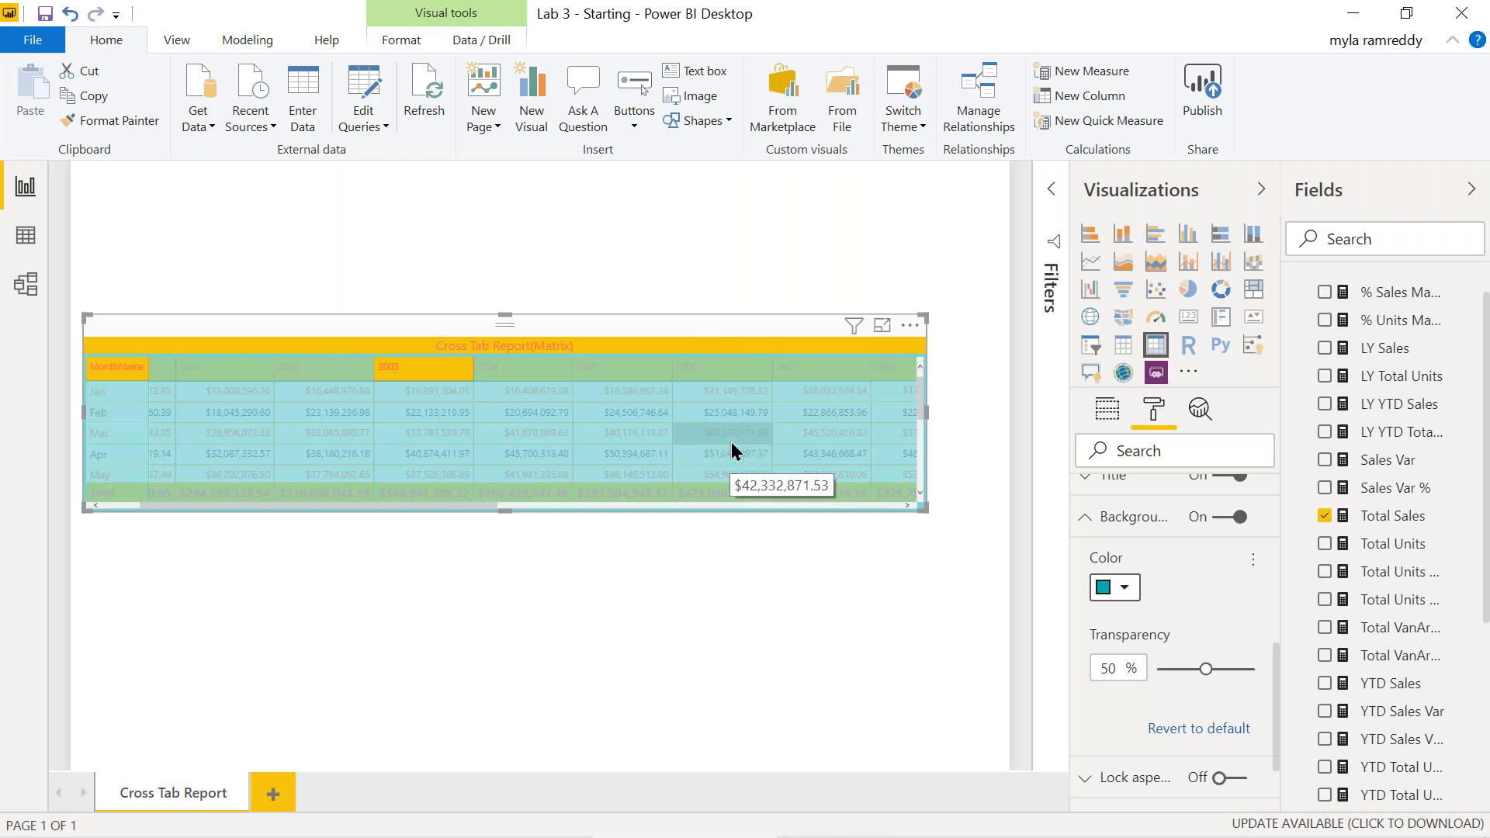
click(1126, 591)
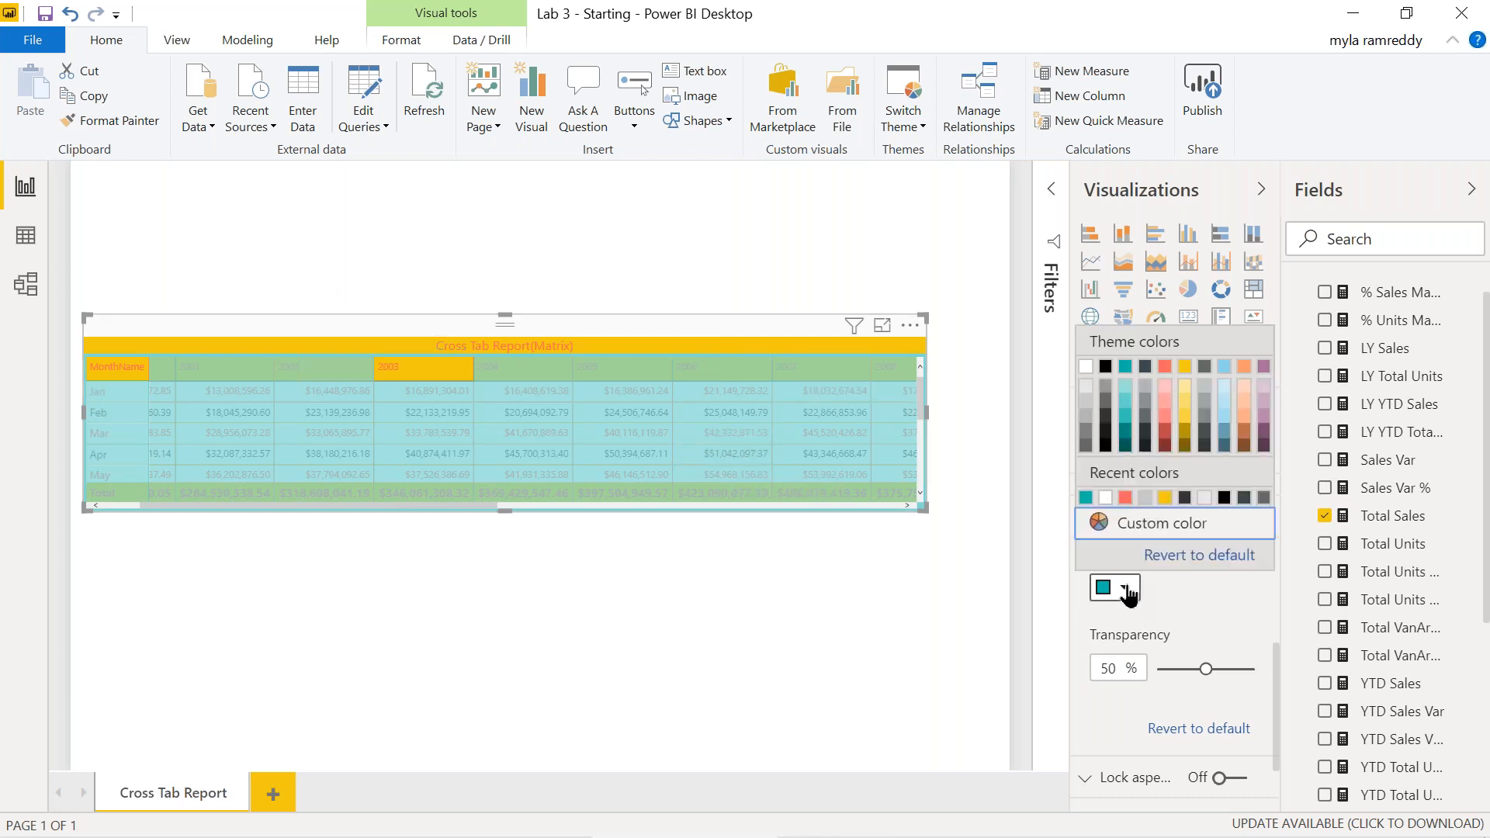
click(1085, 370)
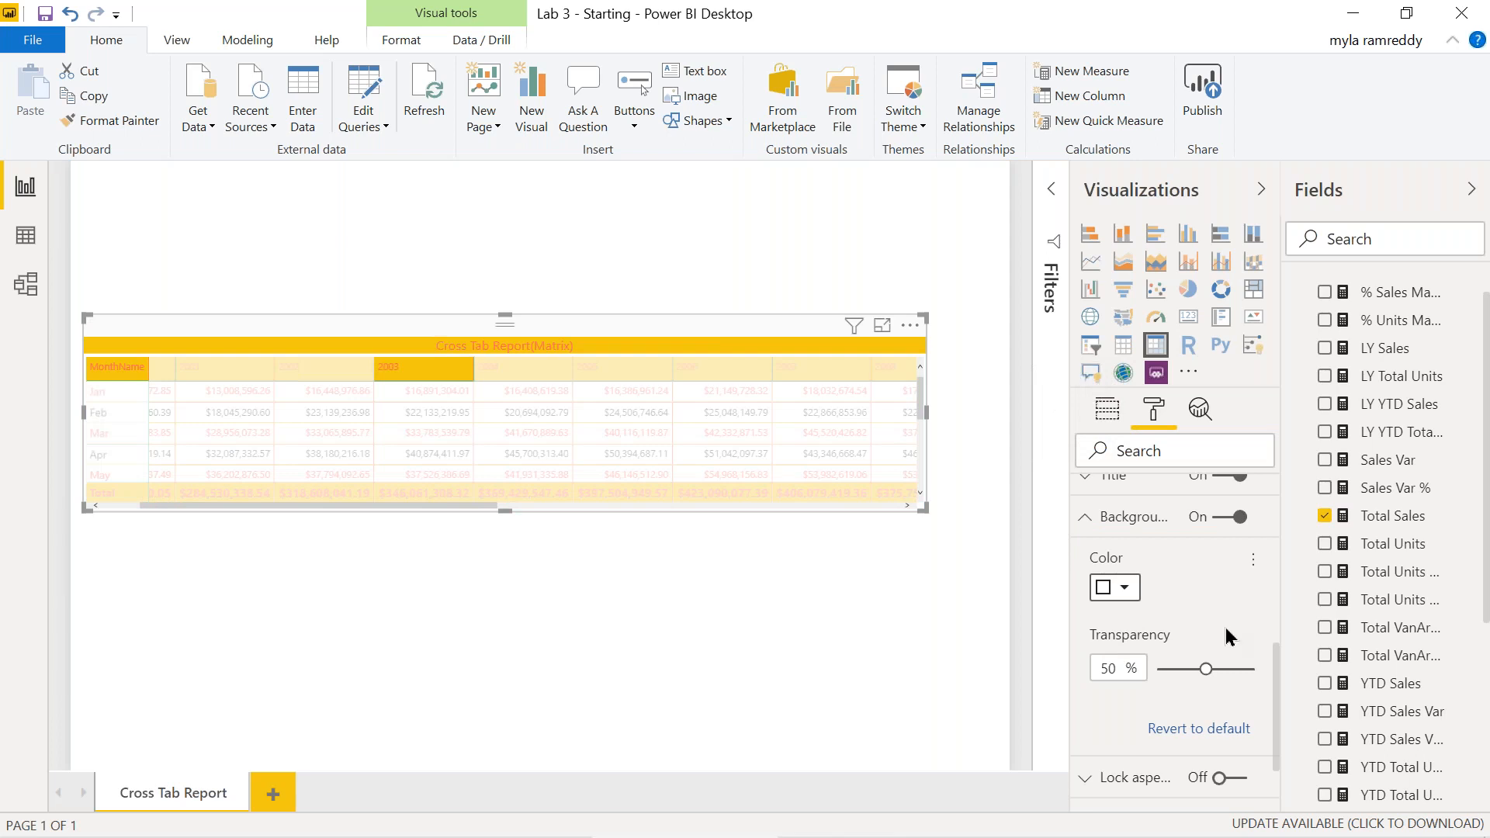
- Turn on the matrix's lock aspect option
scroll(1227, 632, down, 3)
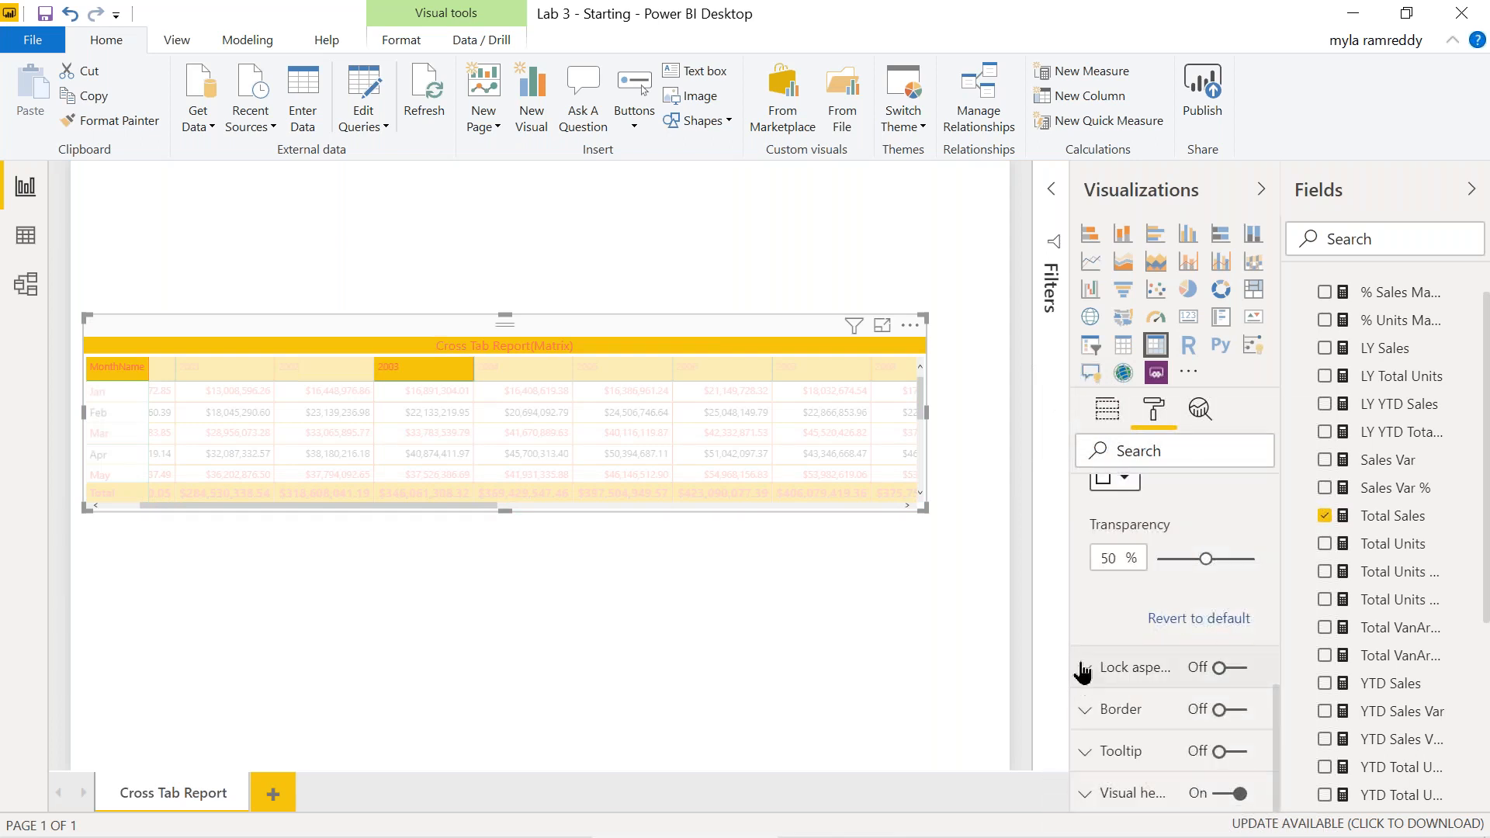
click(1084, 680)
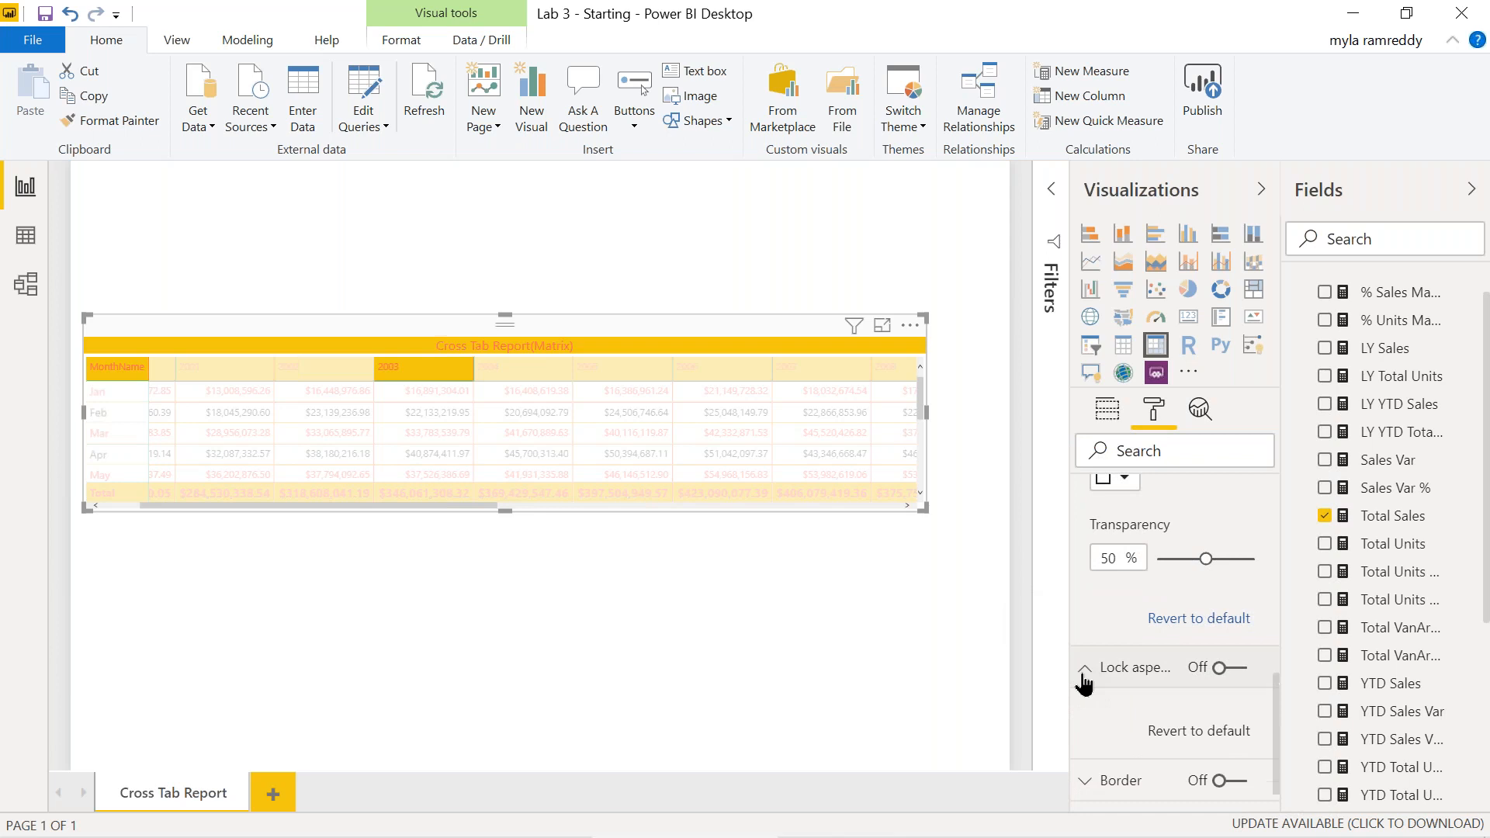
scroll(1162, 718, down, 1)
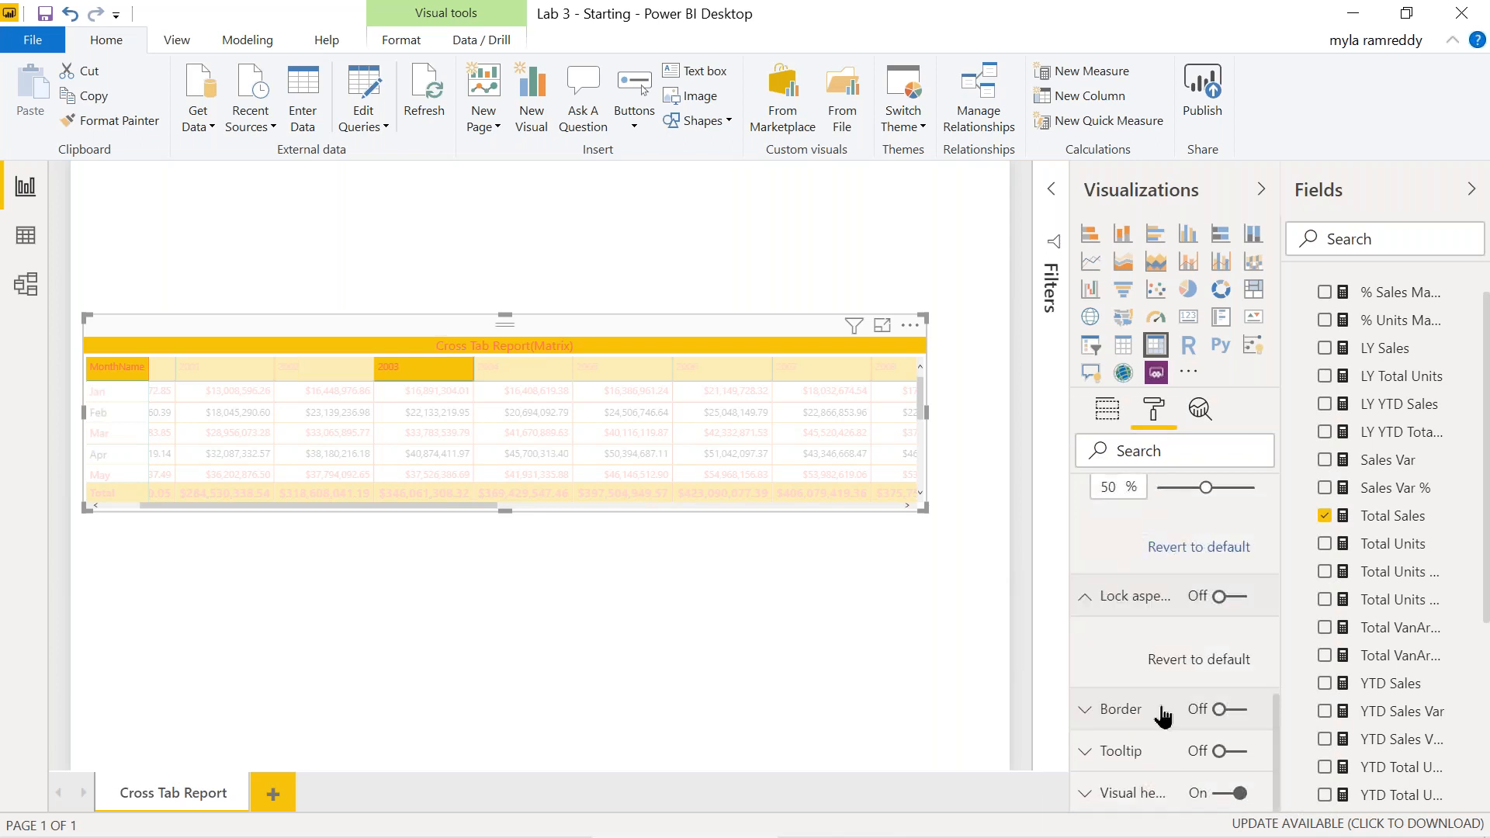
click(1240, 598)
click(1227, 601)
click(1237, 605)
- Turn on the matrix's border and give it the light red color
click(1089, 725)
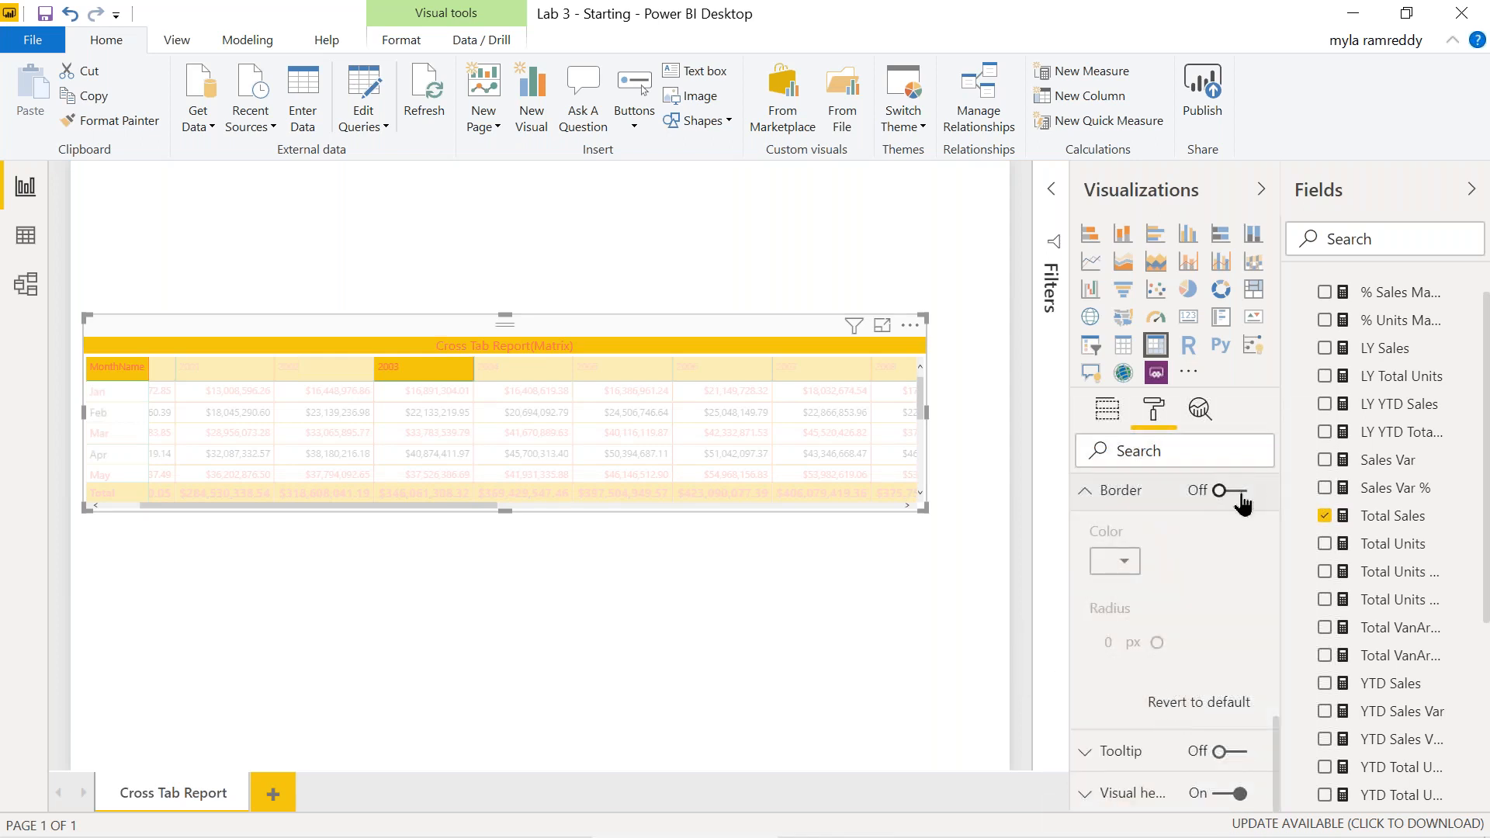
click(1240, 497)
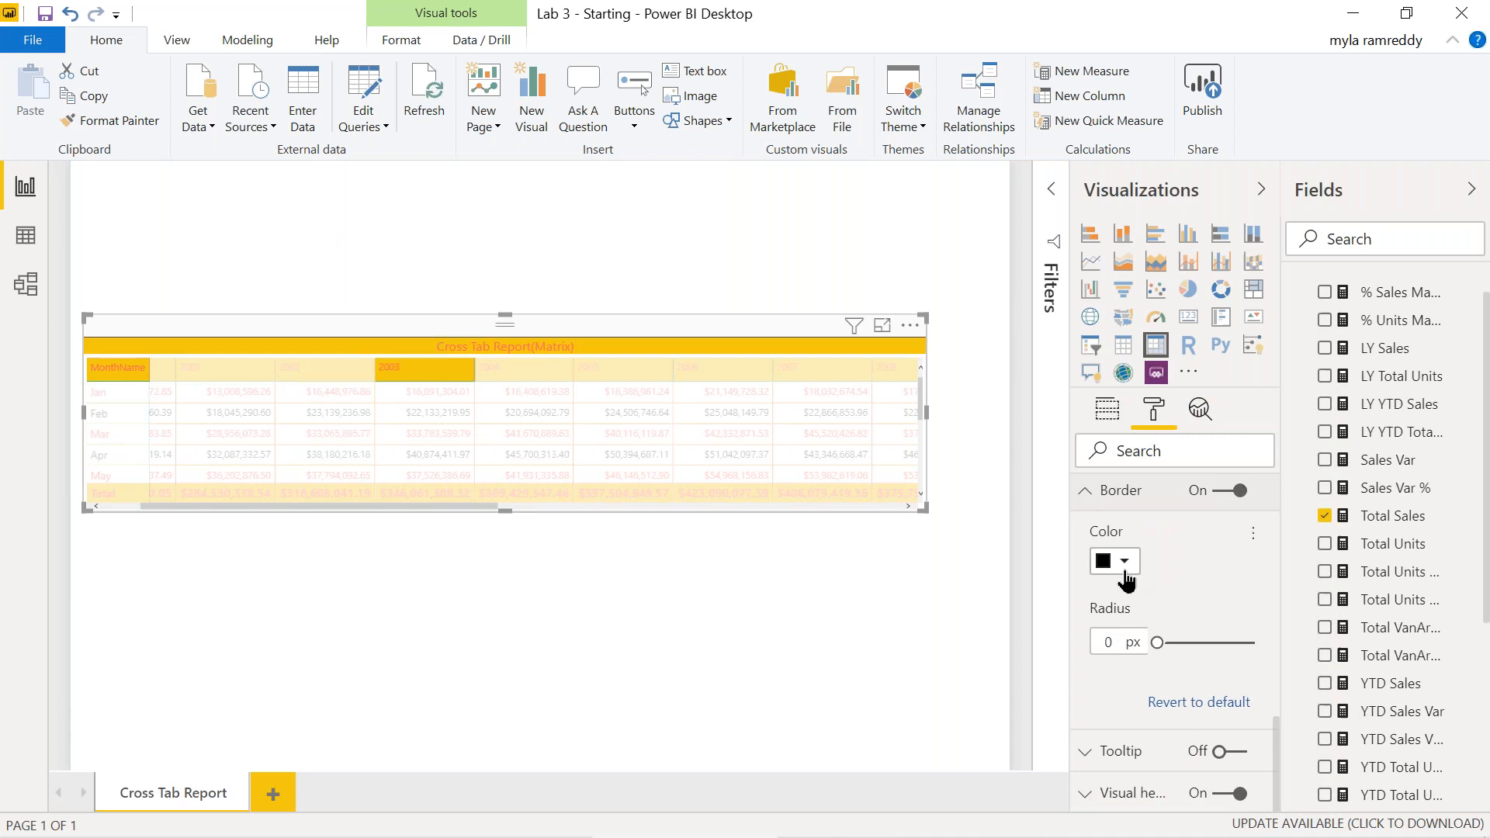
click(1124, 573)
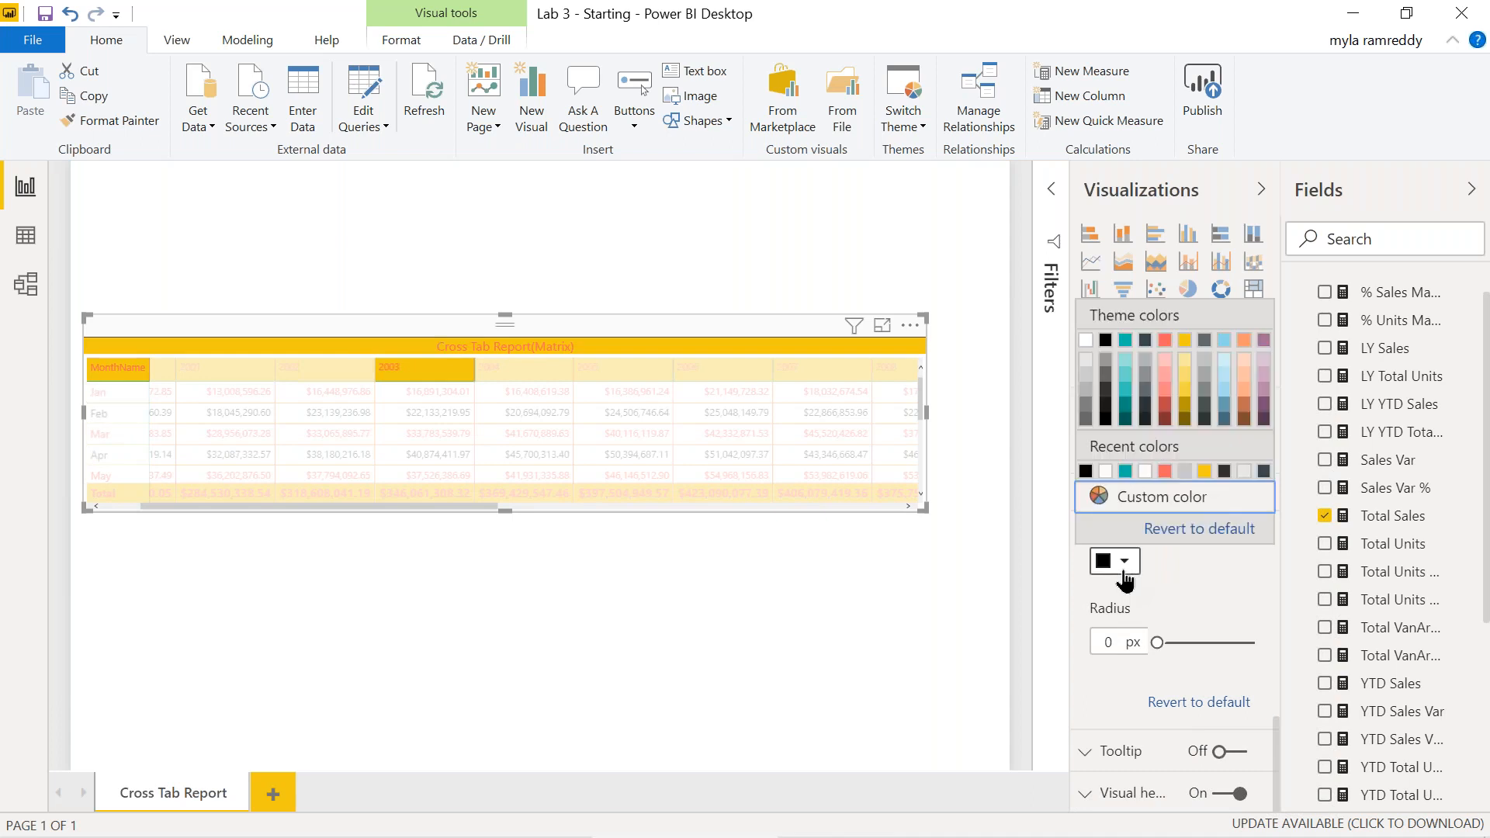
click(1165, 471)
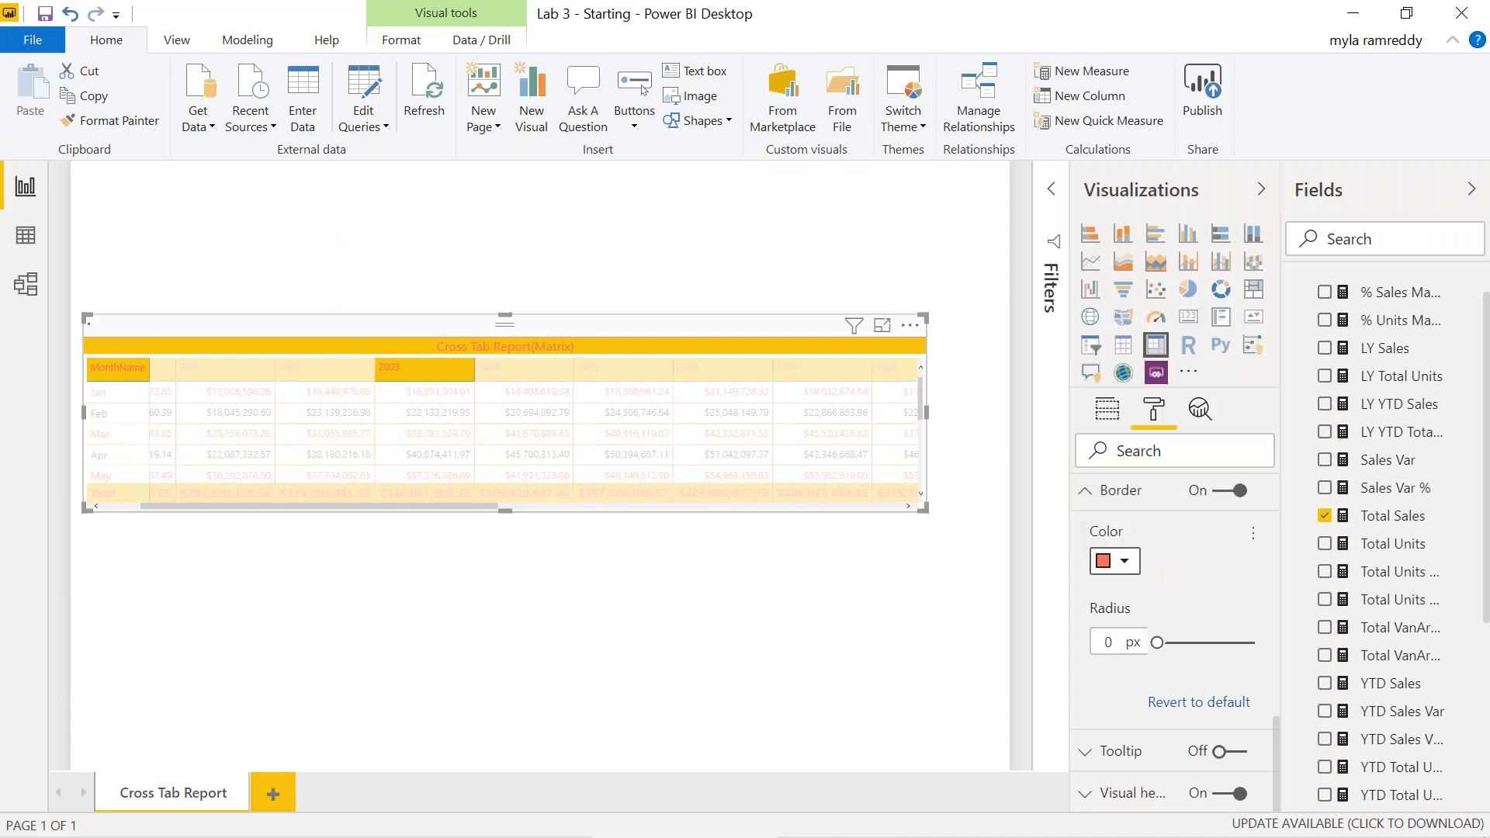
- Round the matrix's border corners with a radius of 30 px
click(1184, 643)
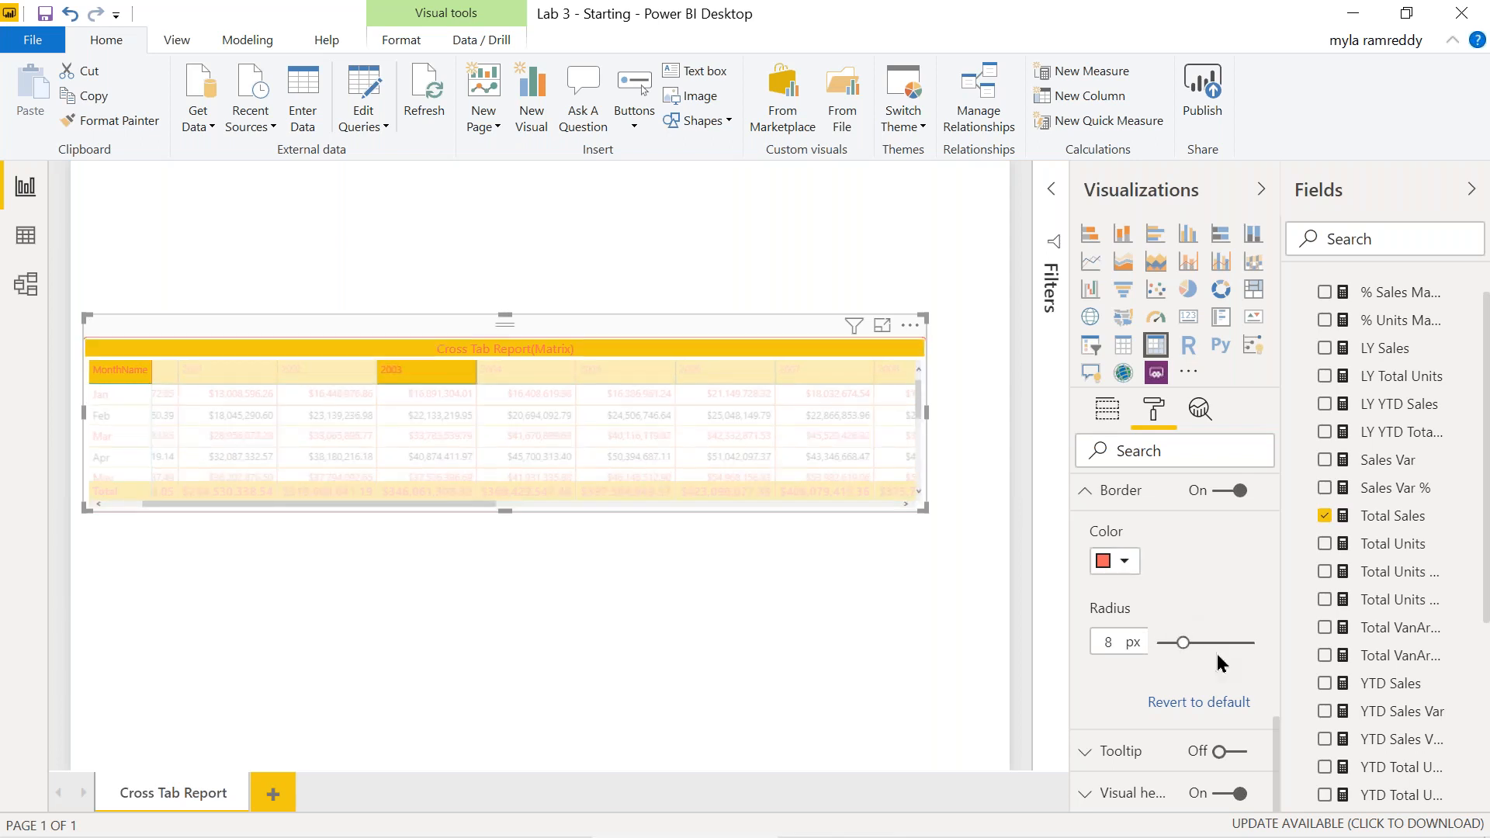
click(1223, 643)
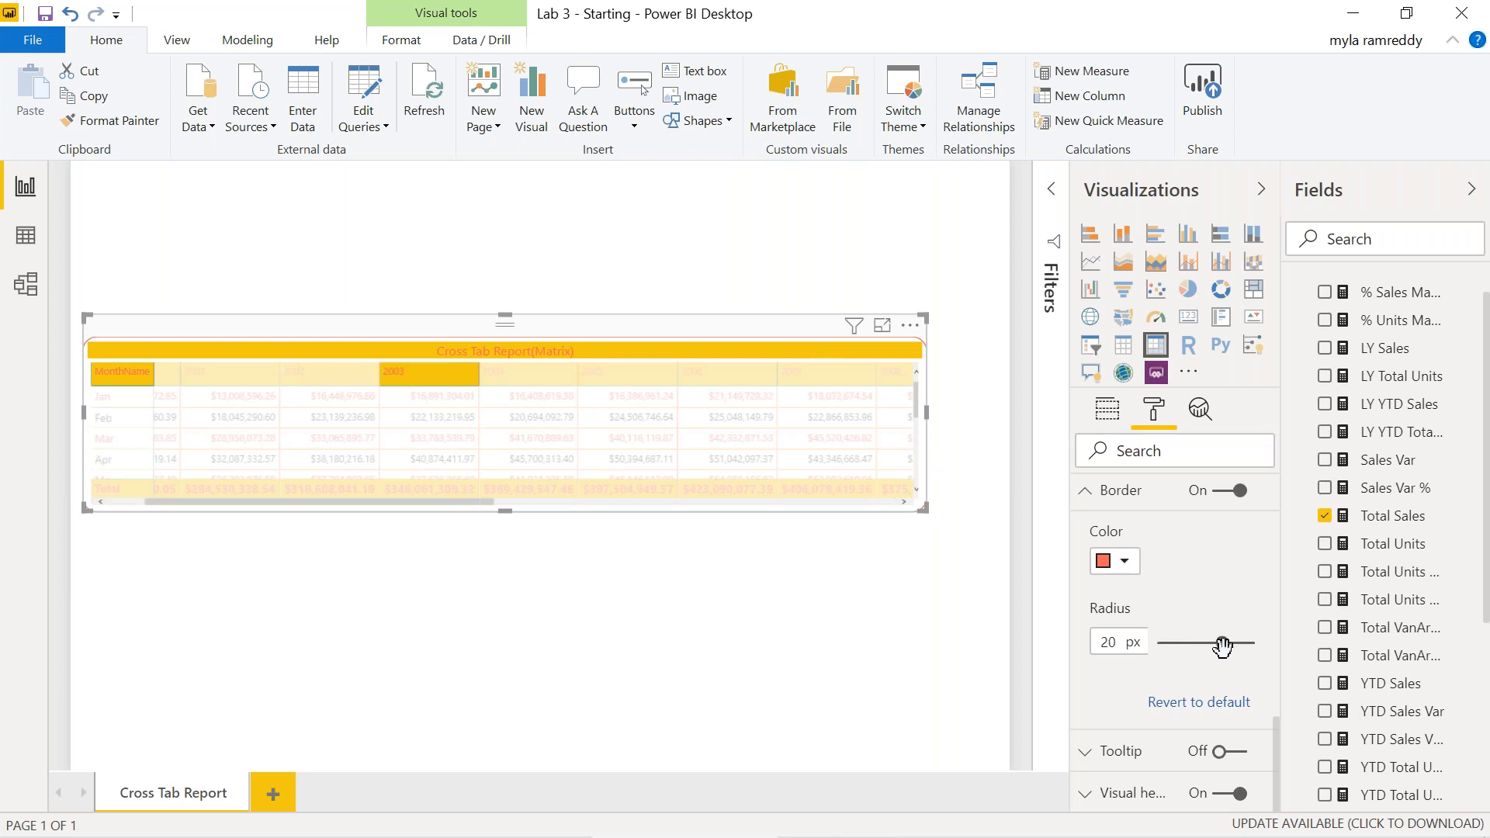
drag(1225, 642, 1258, 644)
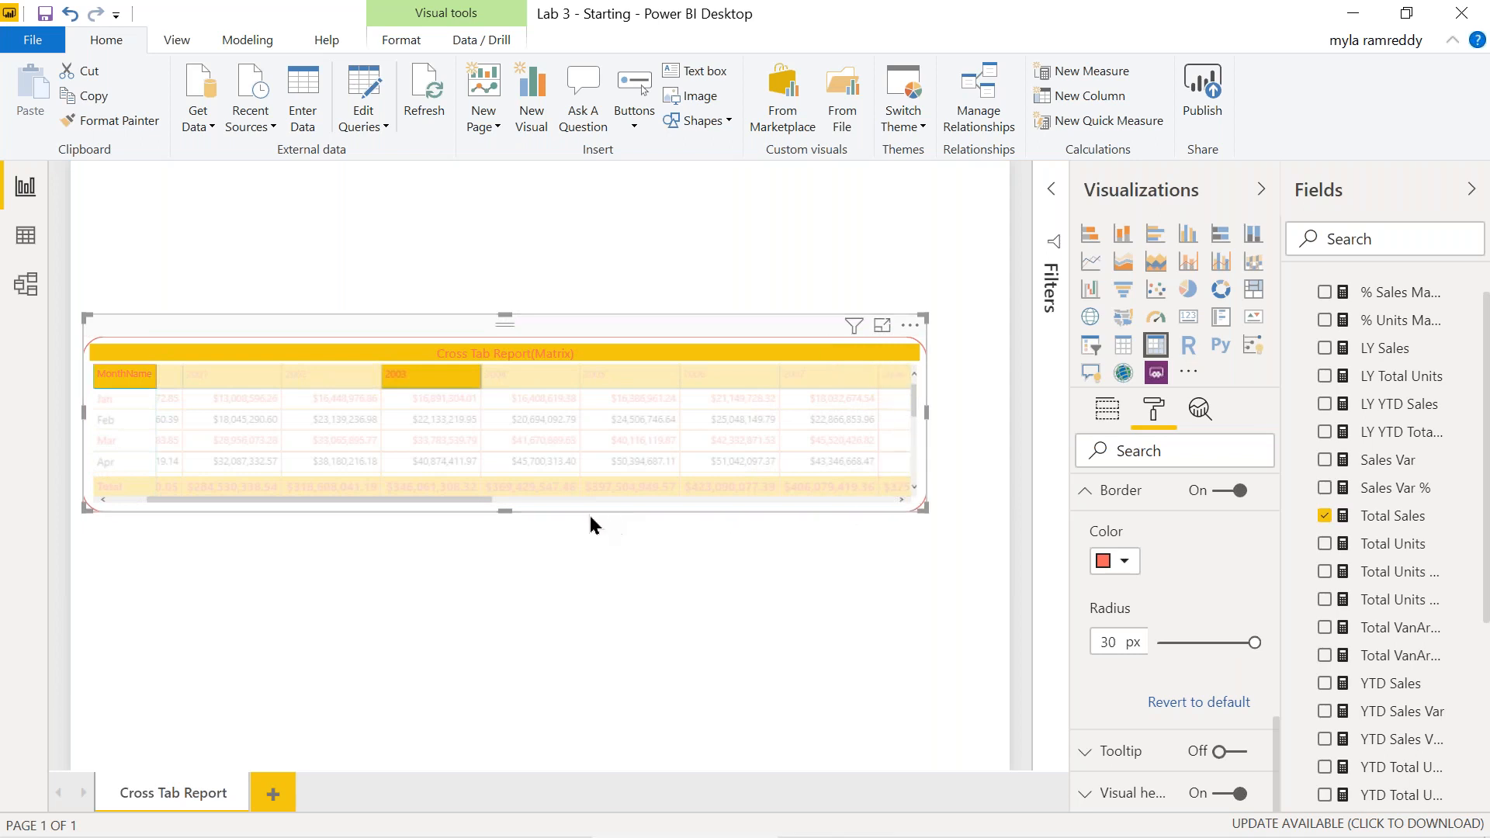
click(596, 619)
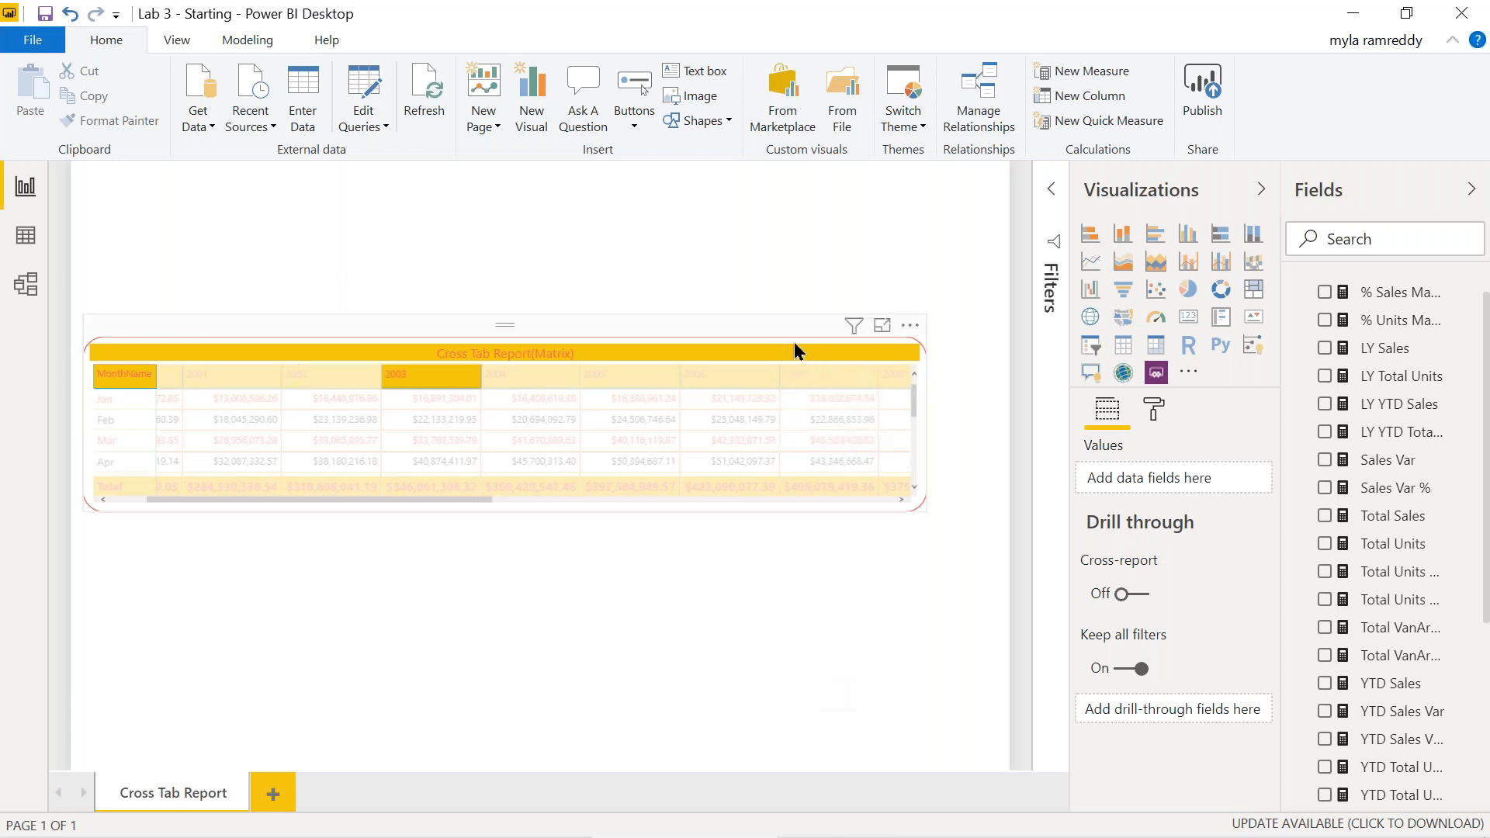
- Turn on the tooltip for the matrix
click(770, 344)
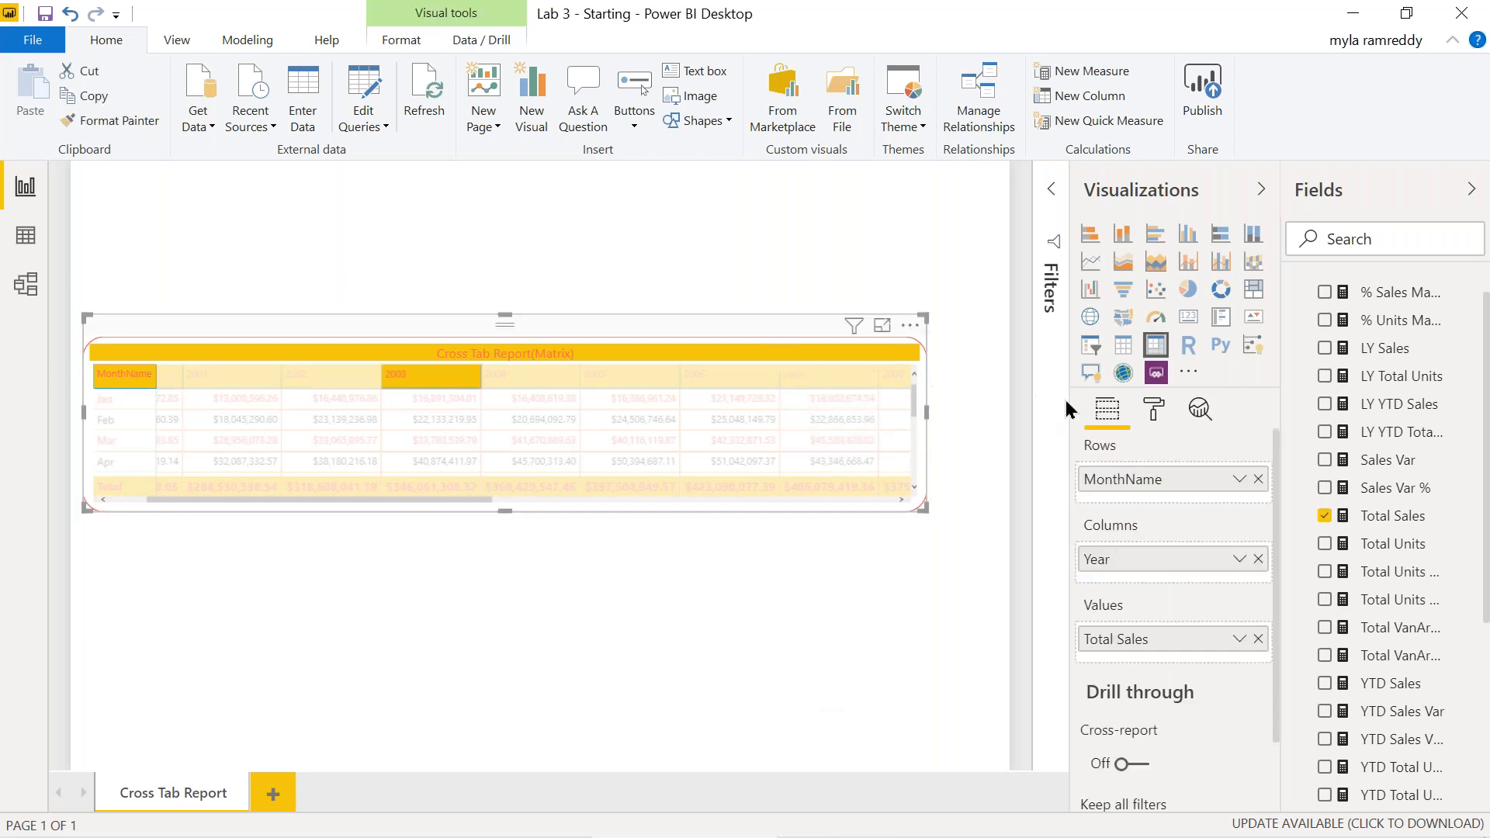
click(1156, 411)
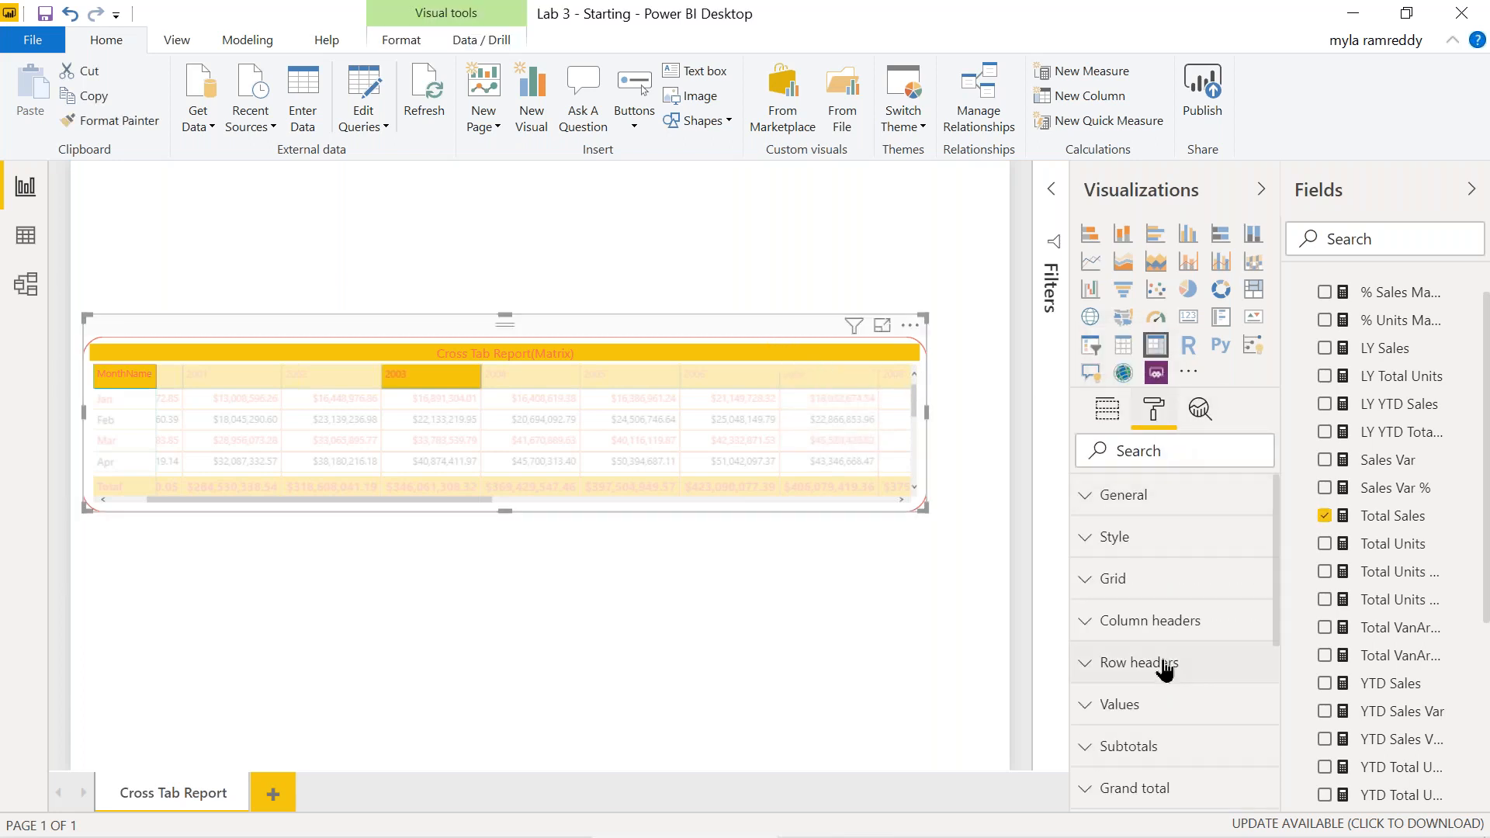
scroll(1164, 669, down, 5)
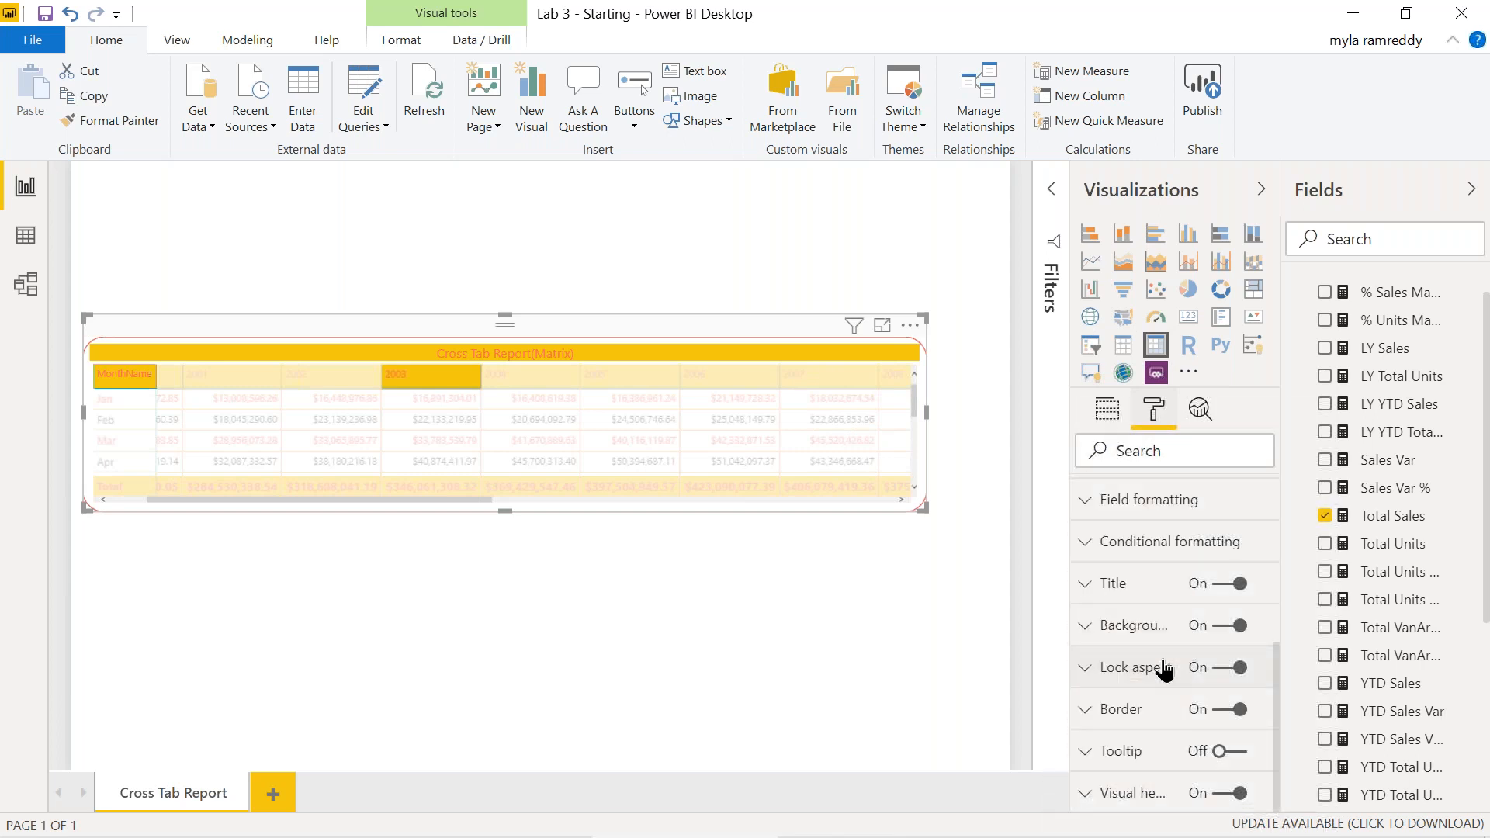
click(1084, 754)
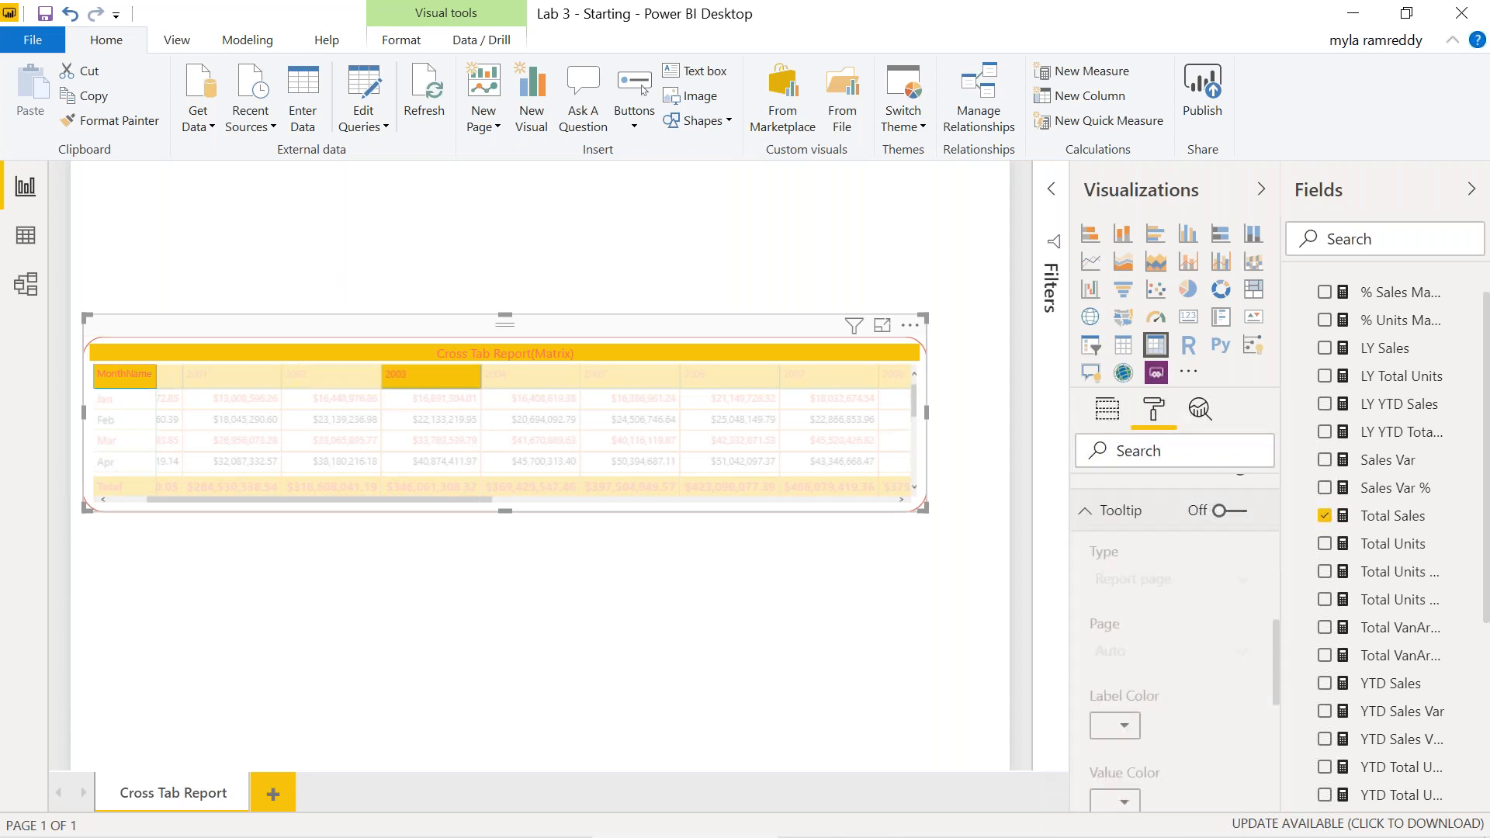
click(1236, 512)
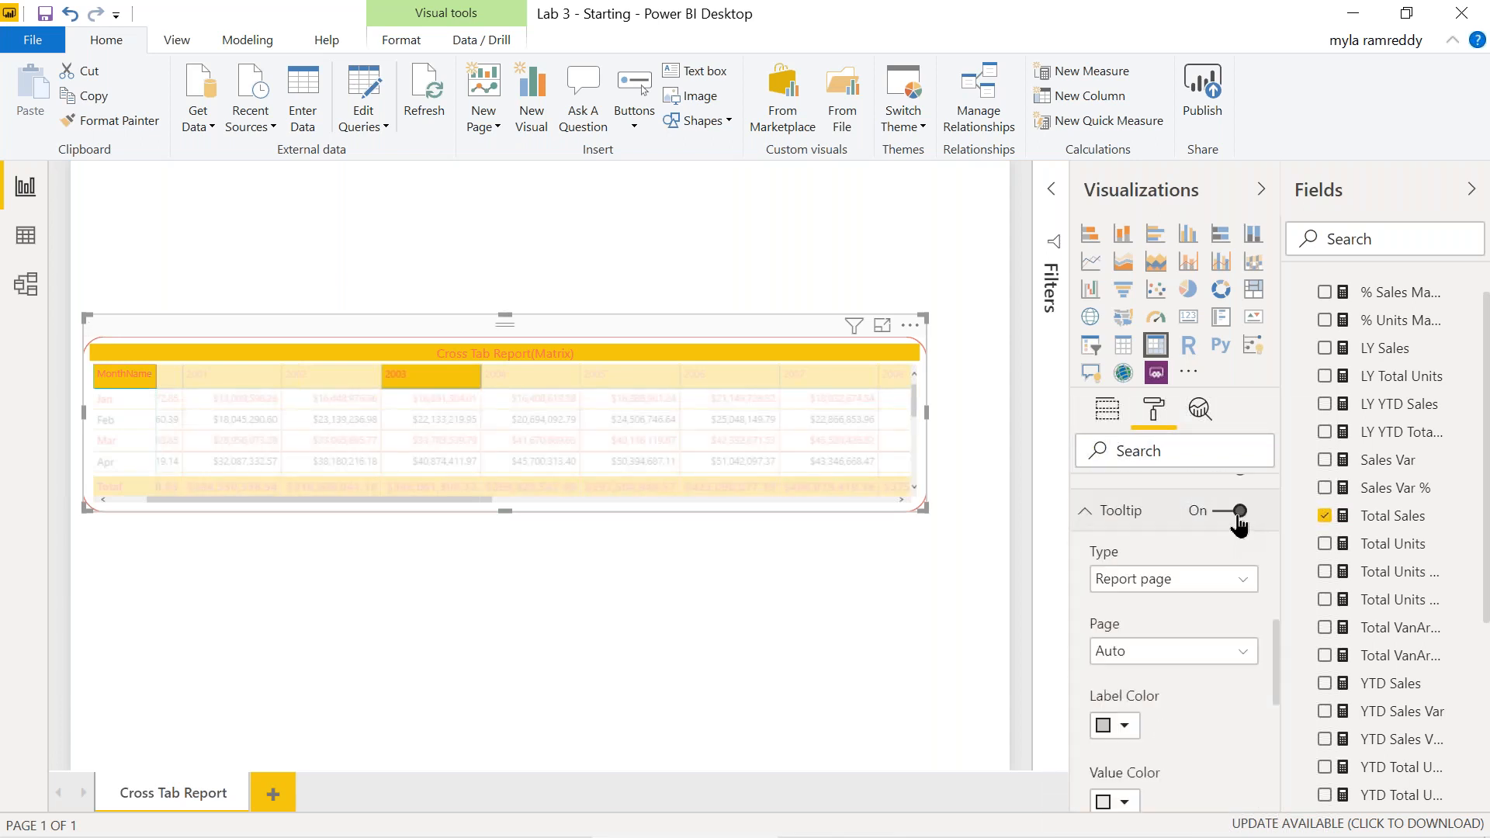
- Examine the matrix's tooltip options for type, page, colors, text and transparency, and check the tooltip on the March 2007 value
click(1188, 589)
click(1188, 589)
scroll(1173, 636, down, 8)
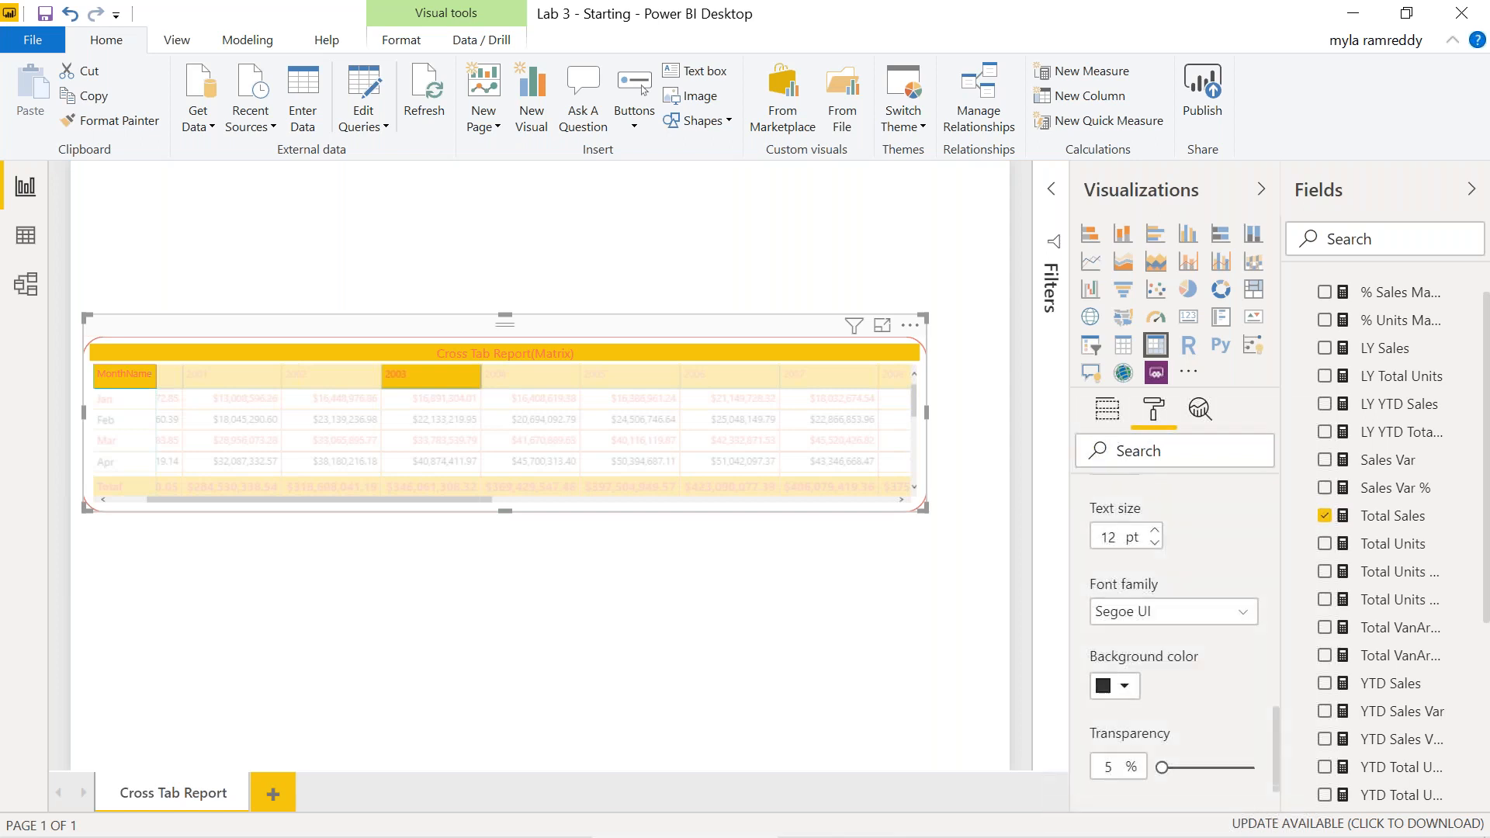
scroll(1173, 636, down, 2)
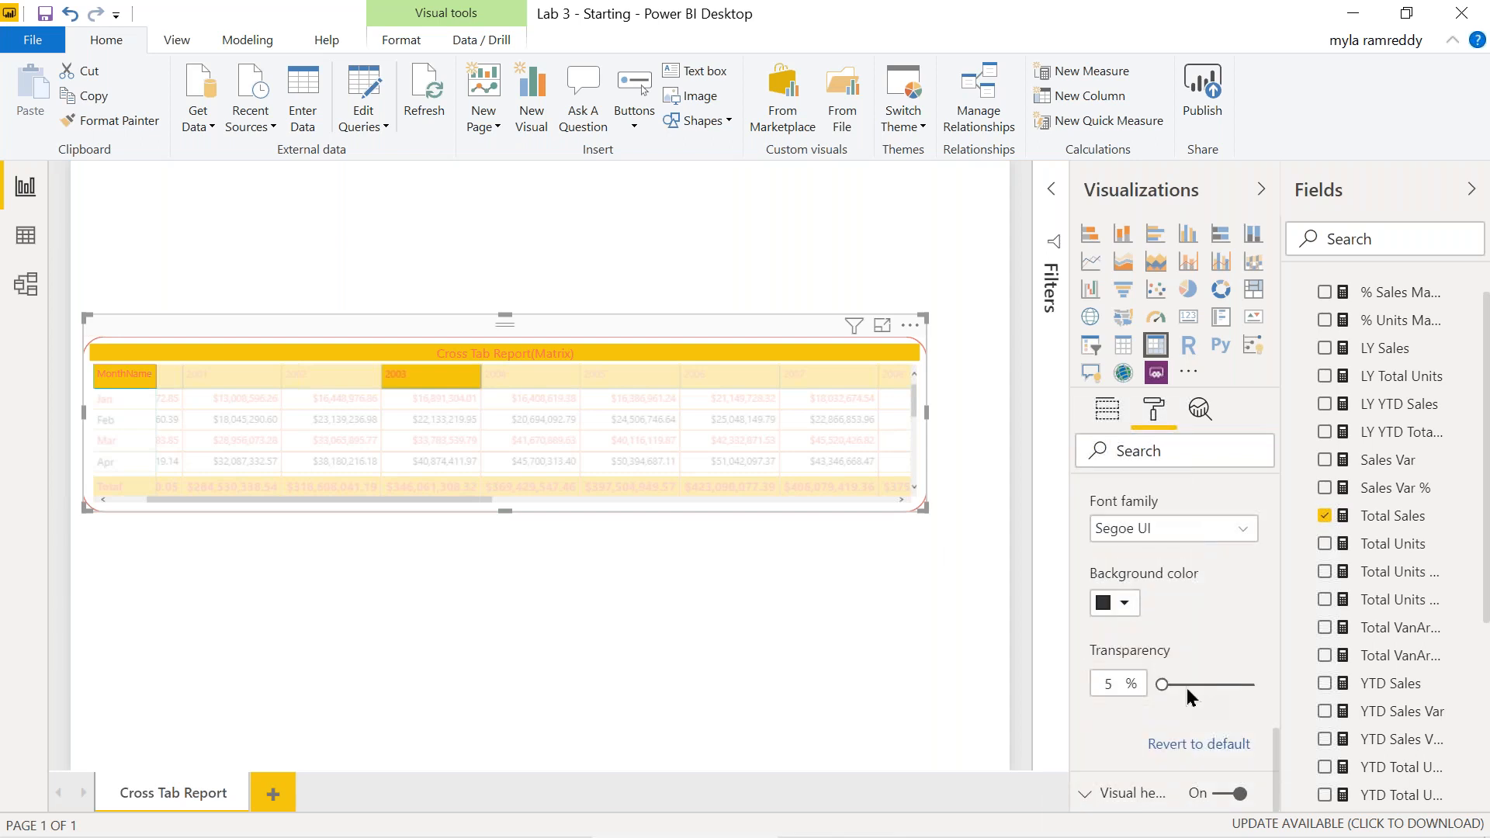
mouse_move(836, 454)
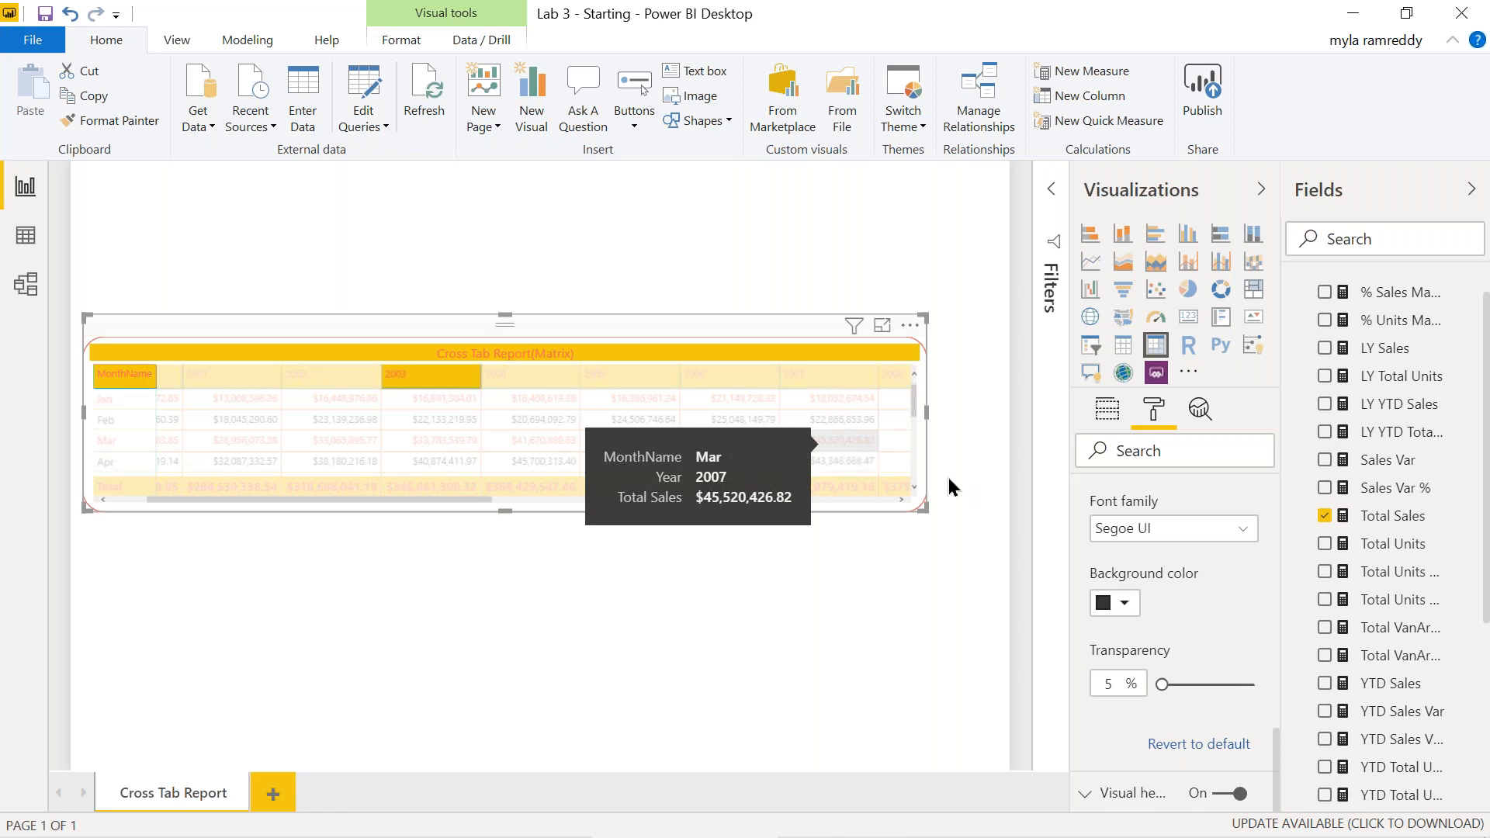
scroll(1185, 594, up, 5)
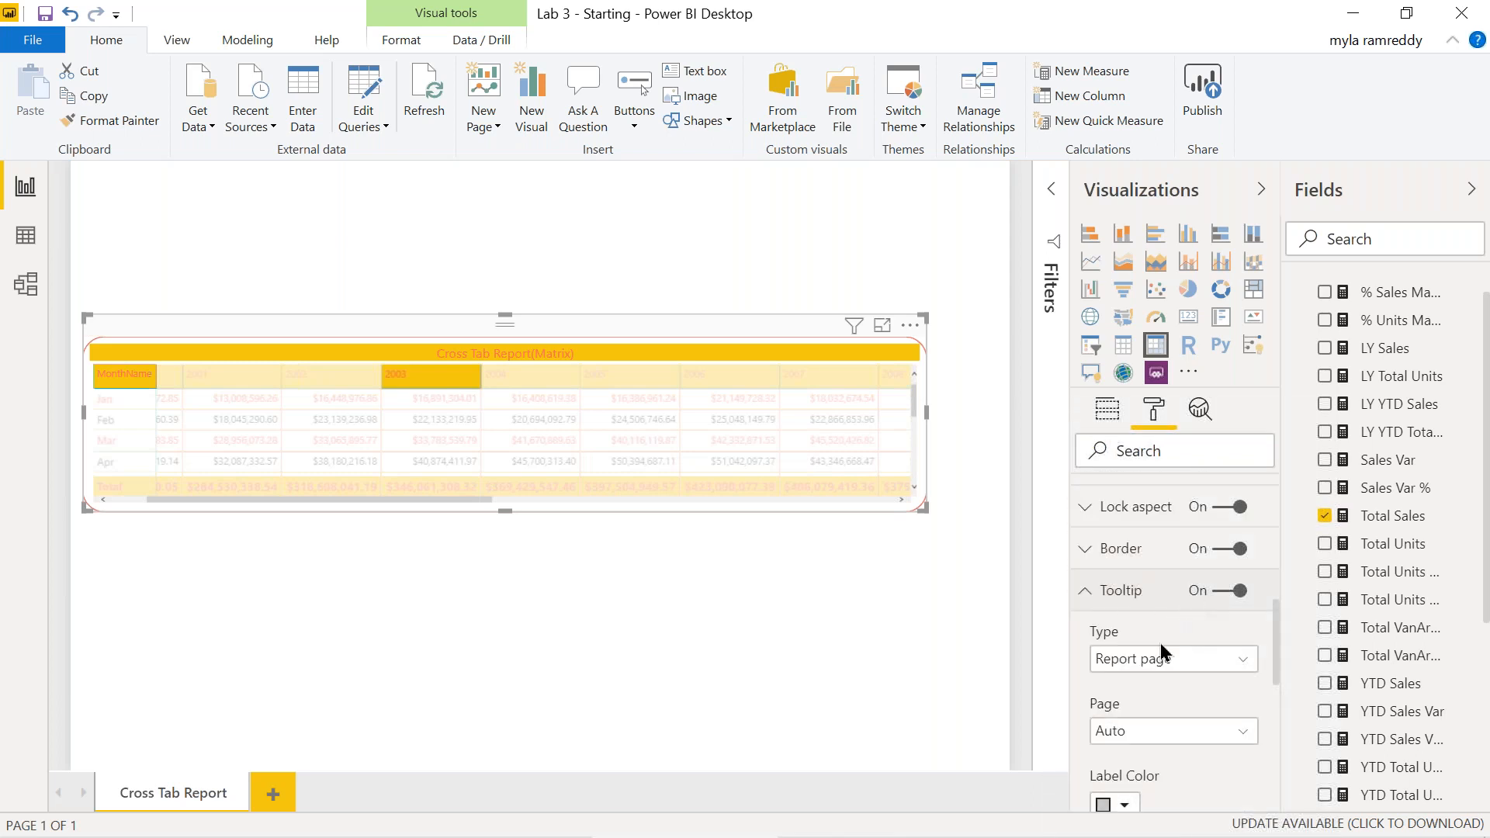
scroll(1176, 668, down, 5)
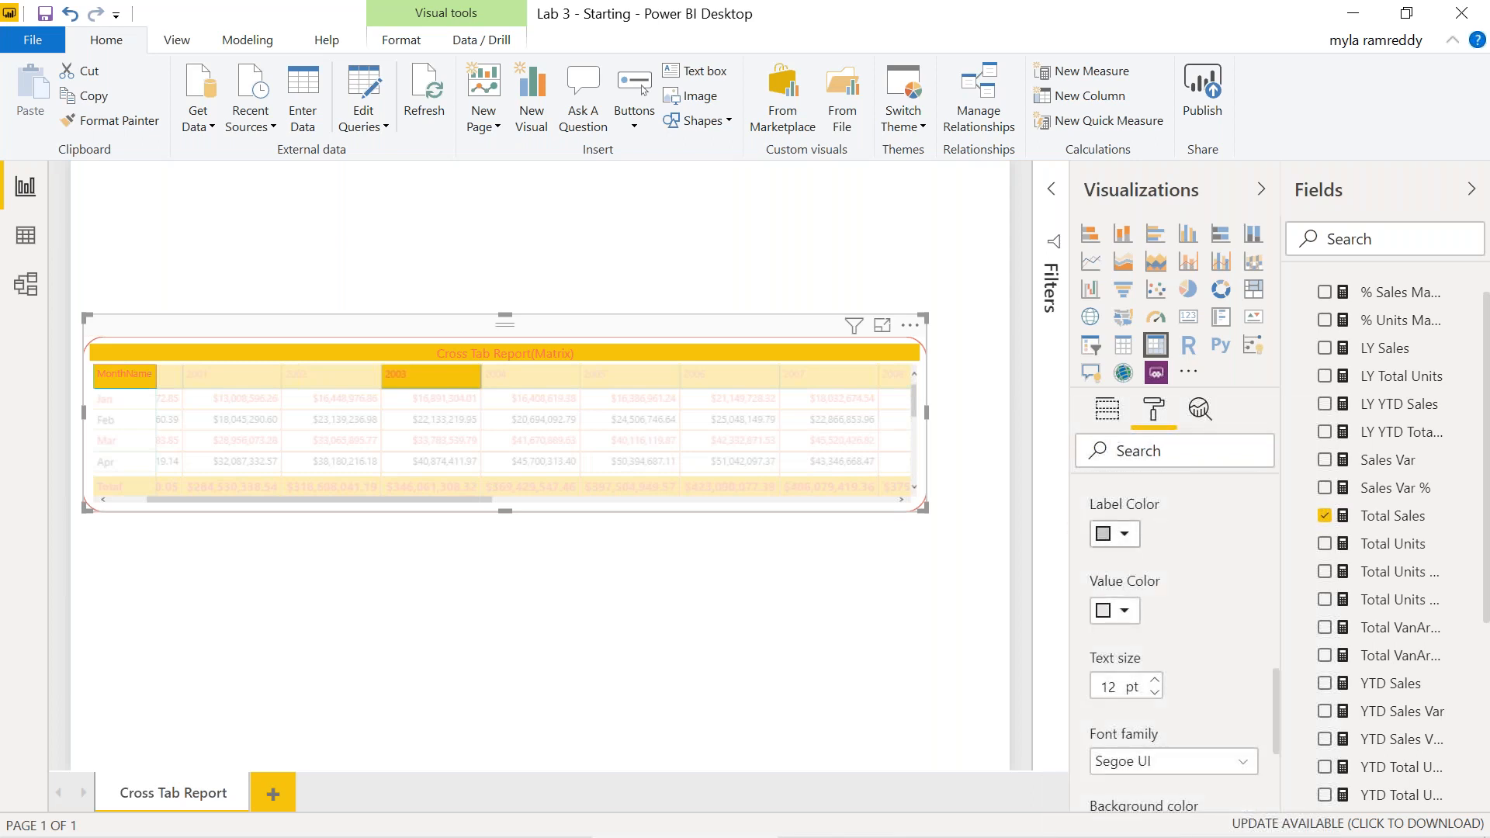
- Set the matrix tooltip's label color to the red theme color and its value color to teal
click(1125, 535)
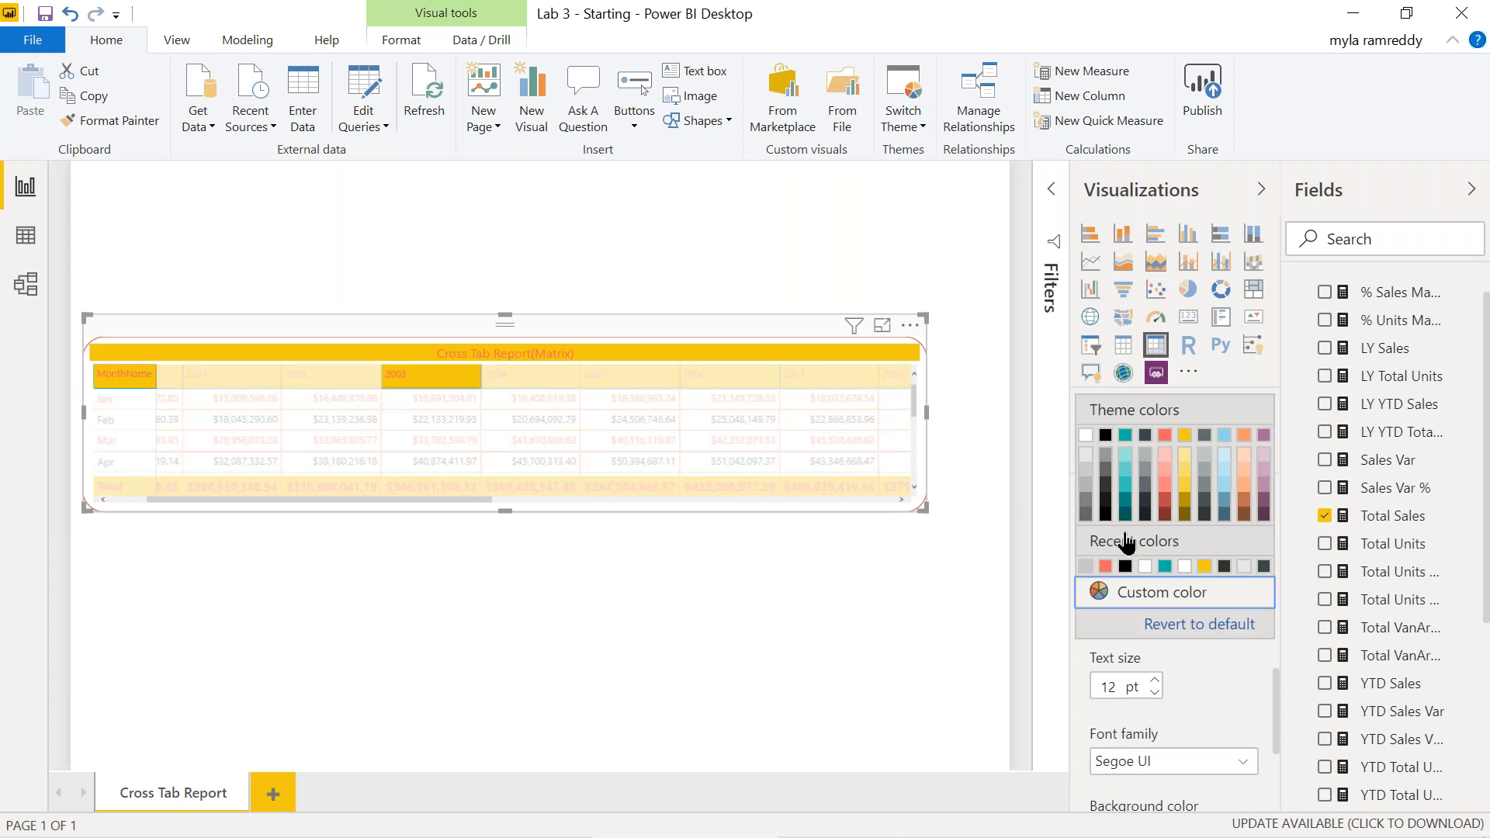
click(1164, 436)
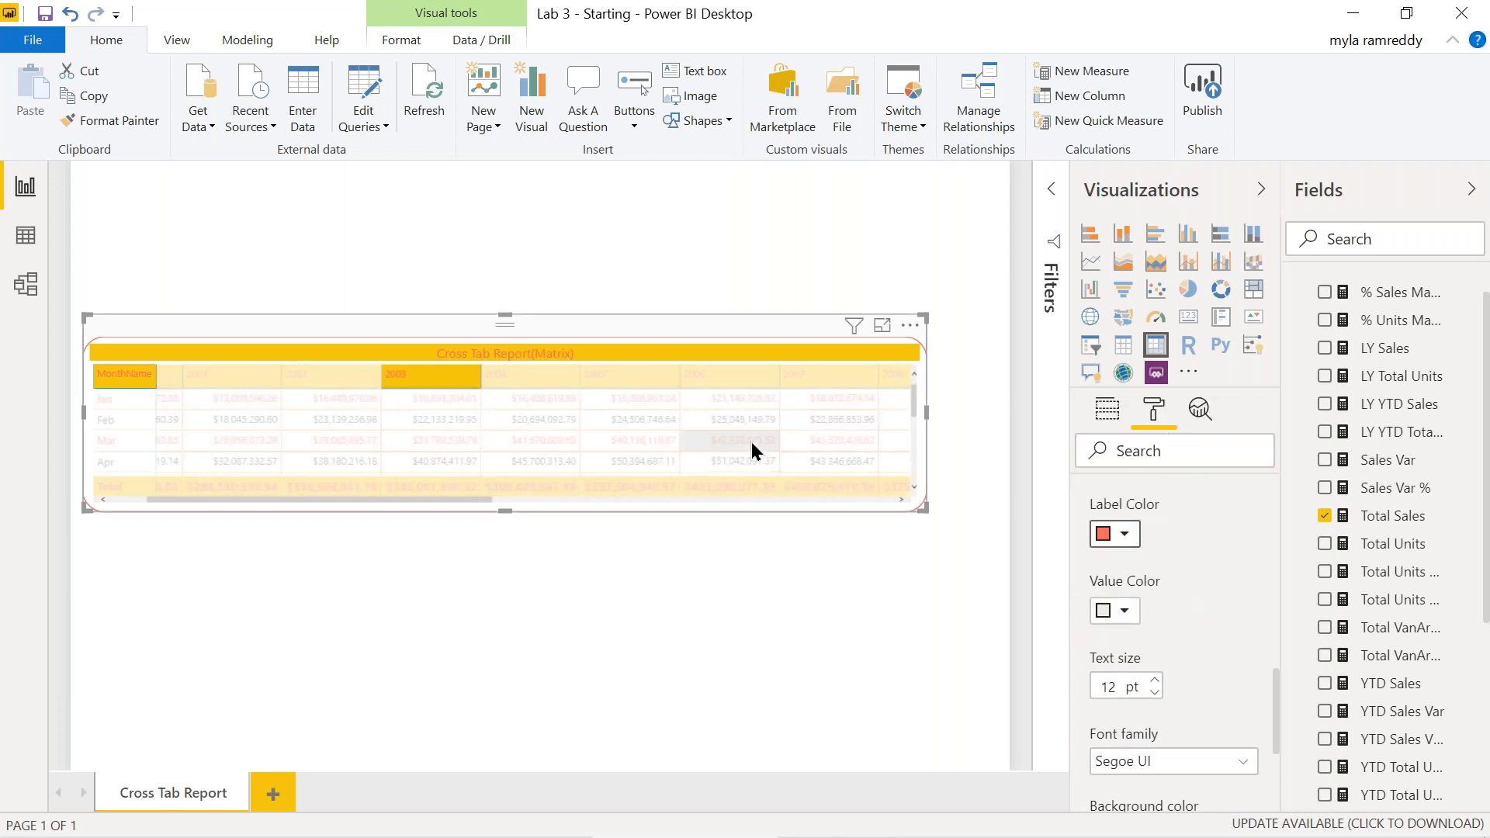
mouse_move(751, 444)
click(1124, 612)
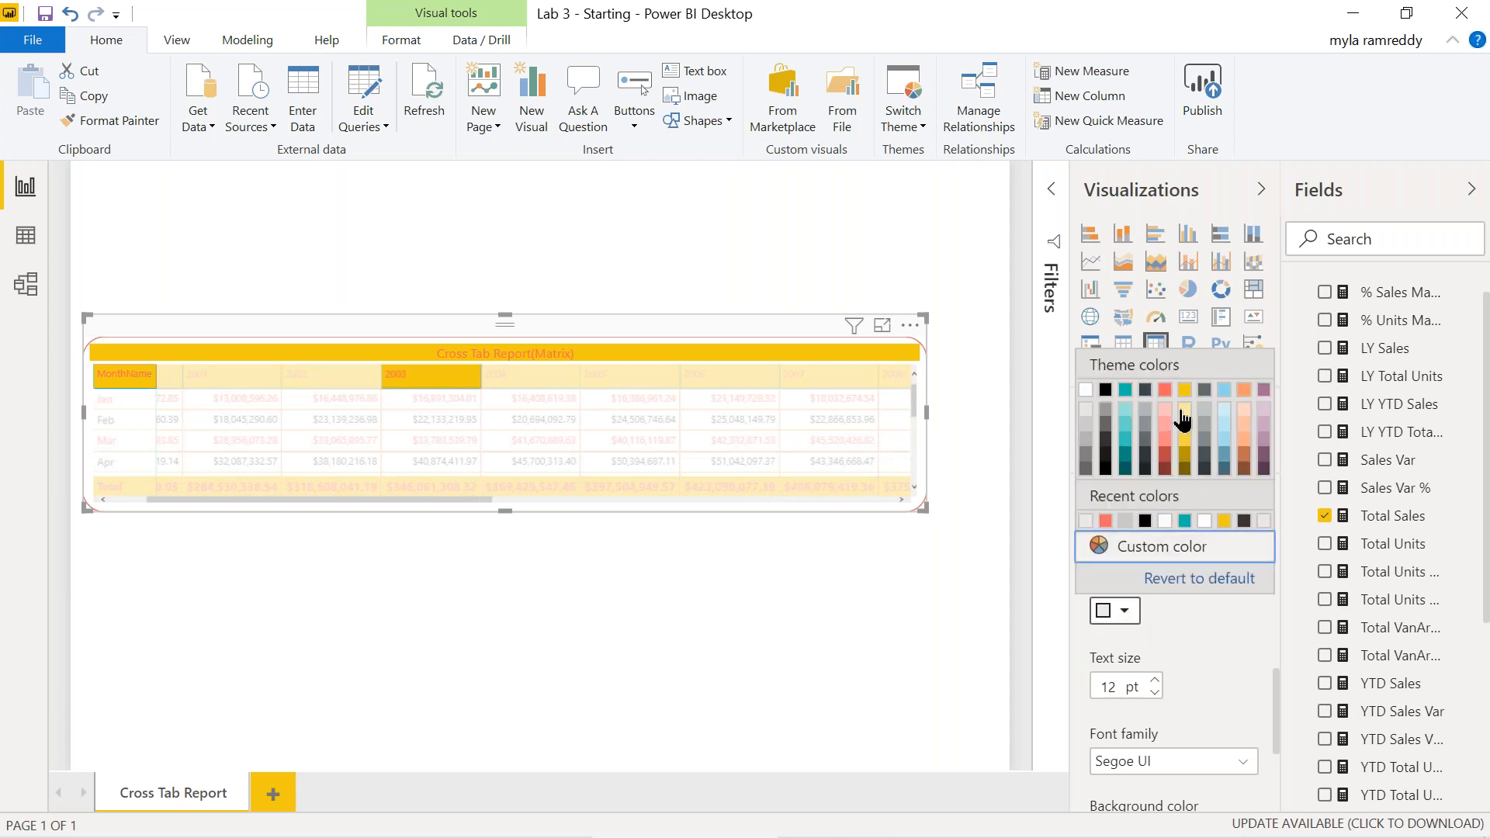
click(1124, 390)
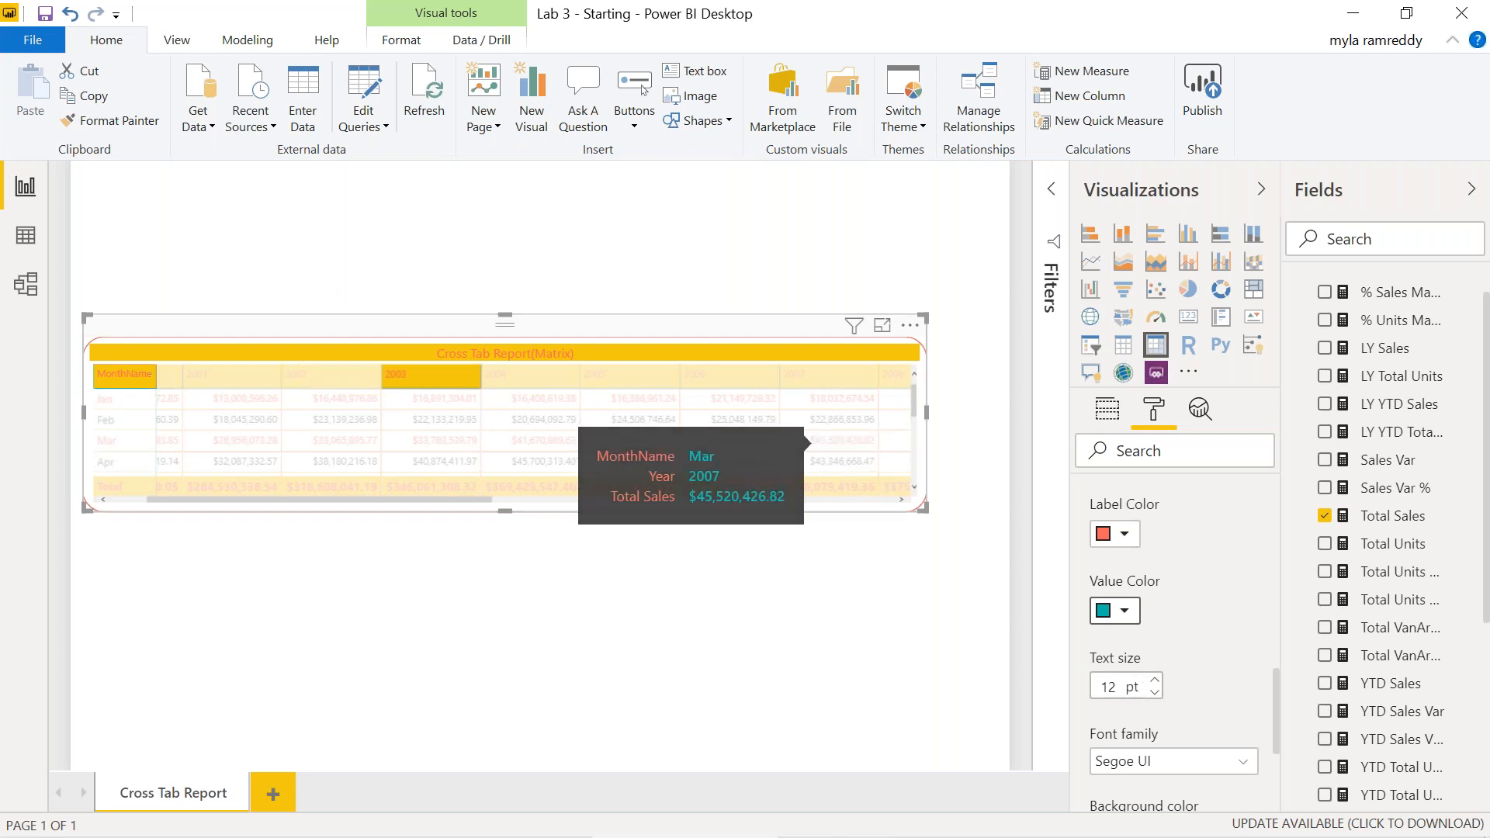
- Set the tooltip's background color to the yellow theme color and its transparency to 100%
scroll(1195, 690, down, 5)
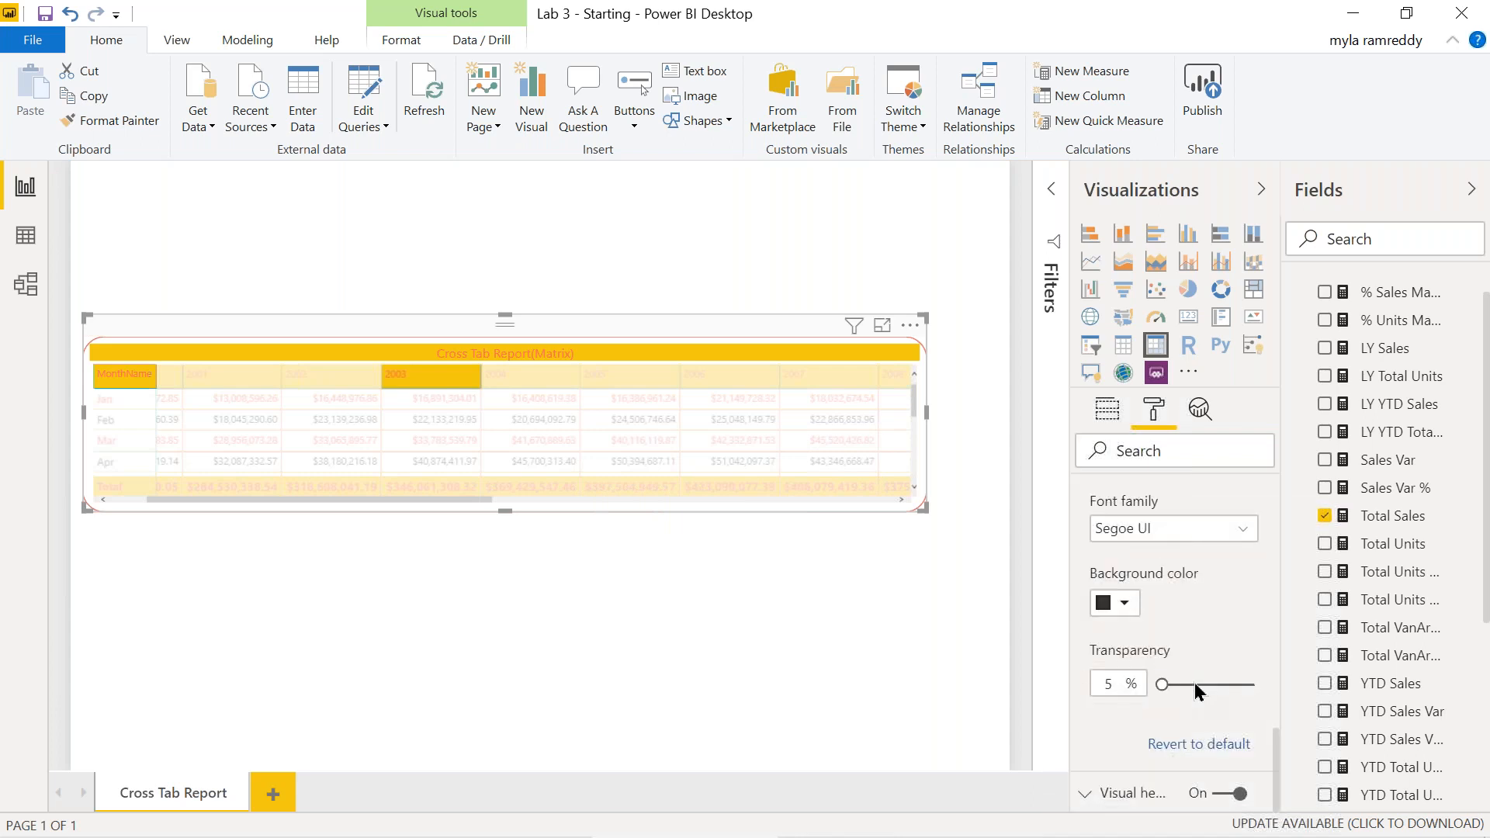
click(1125, 607)
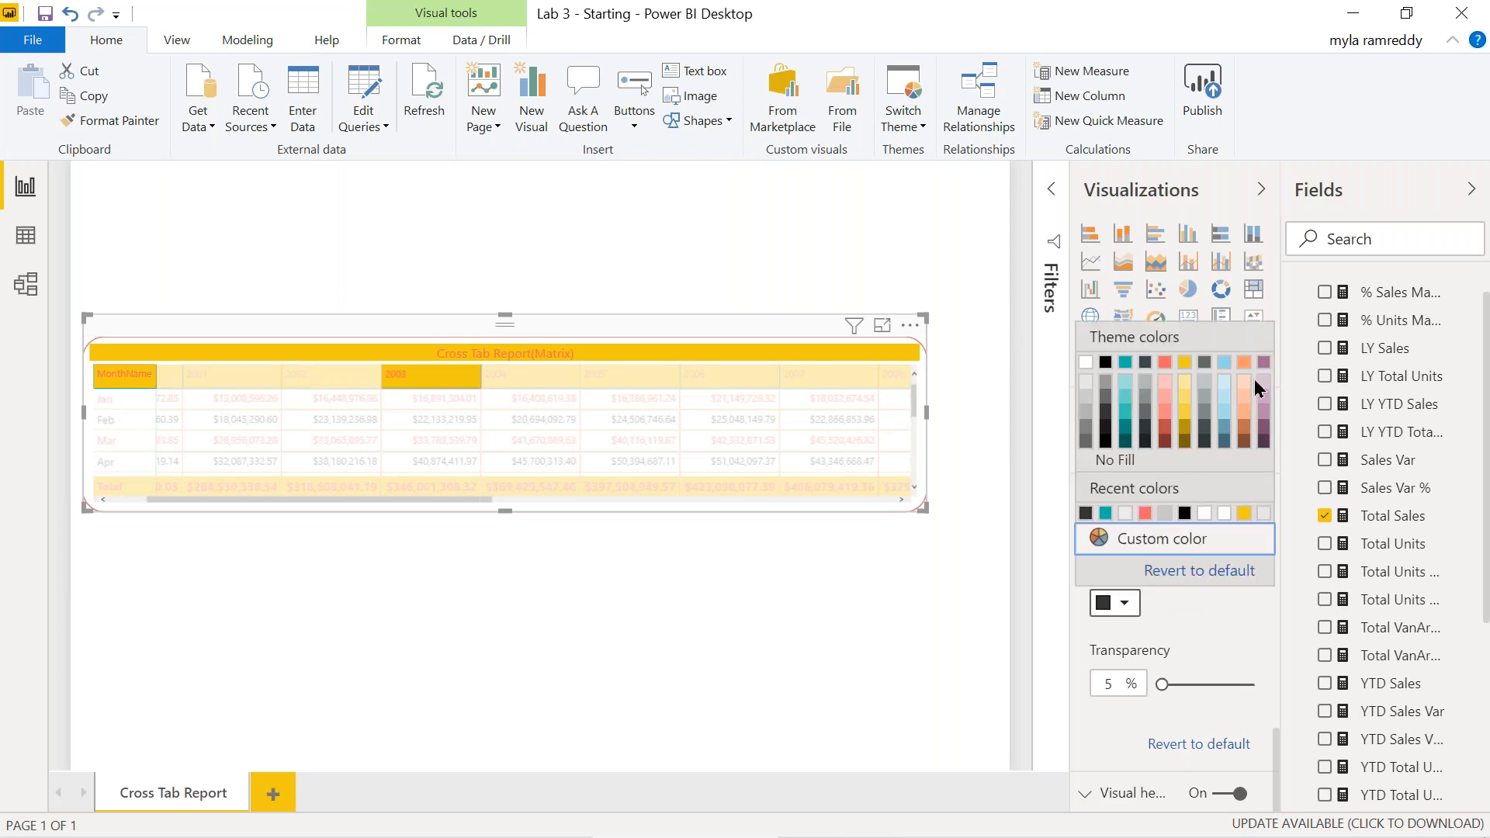
click(1184, 365)
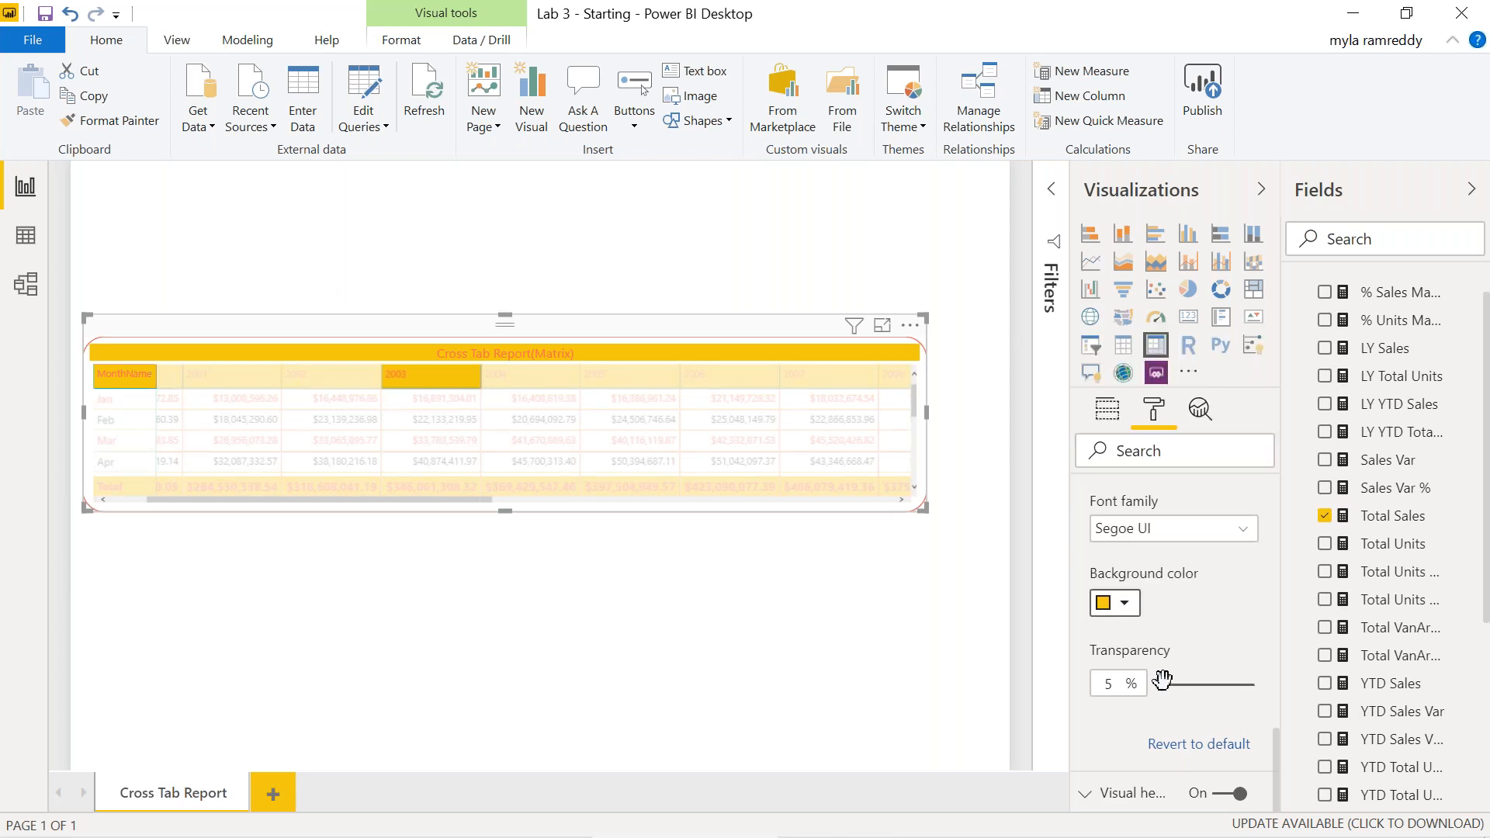
drag(1162, 685, 1328, 686)
click(815, 431)
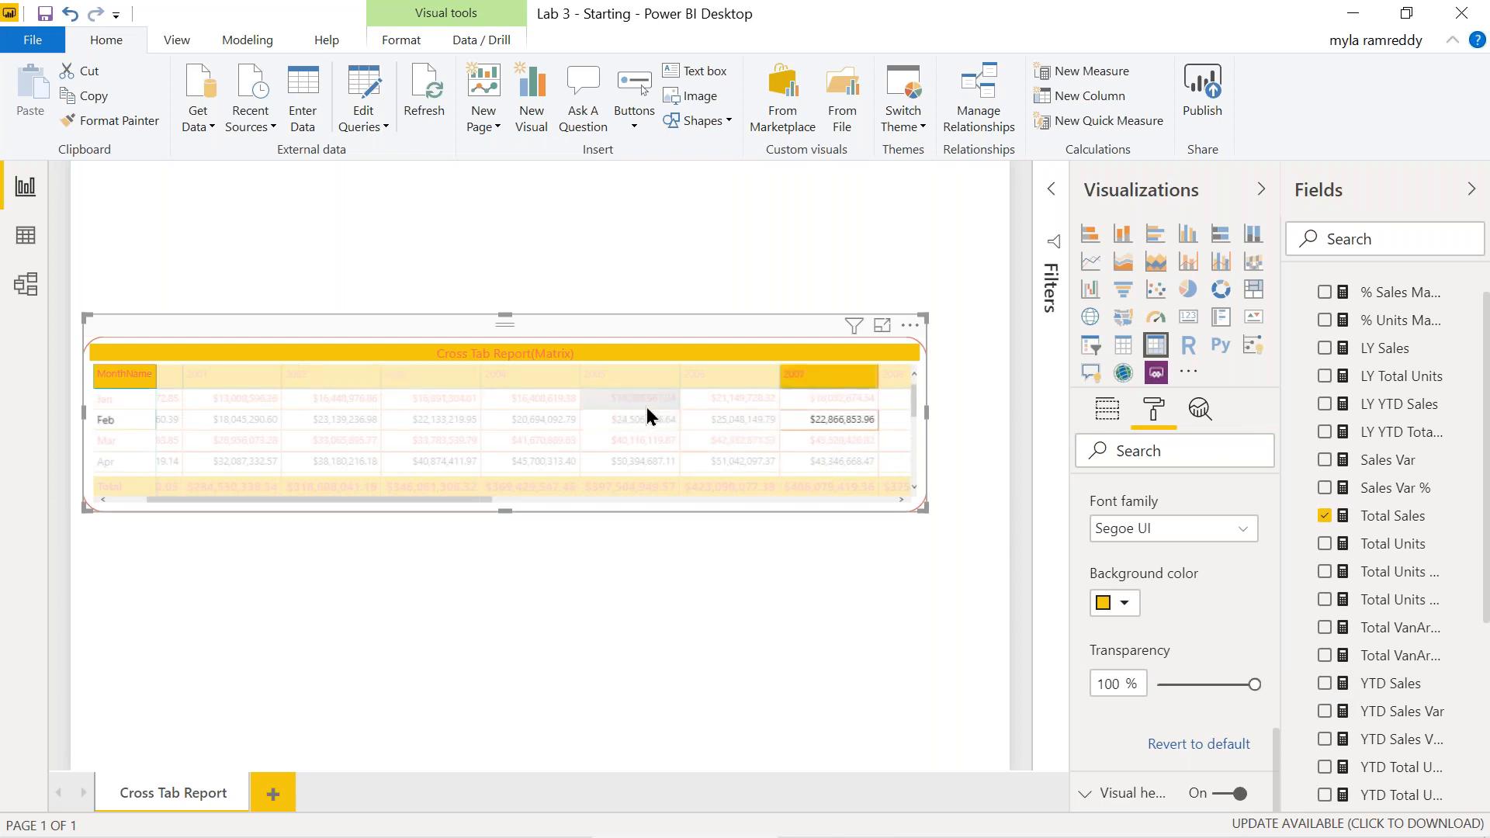
click(663, 587)
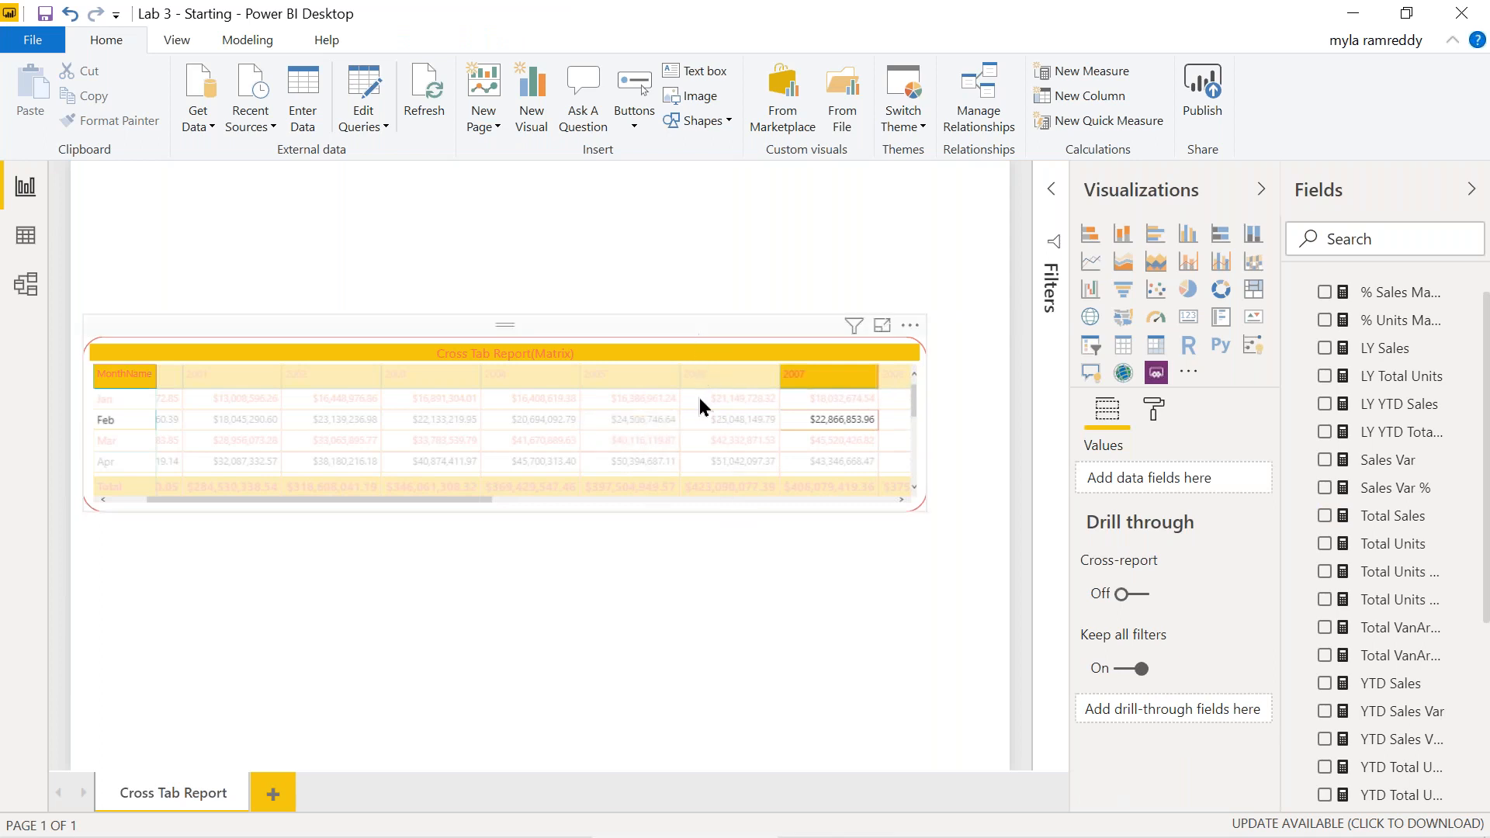
- Set the matrix tooltip's background color to the red theme color with 10% transparency
click(644, 431)
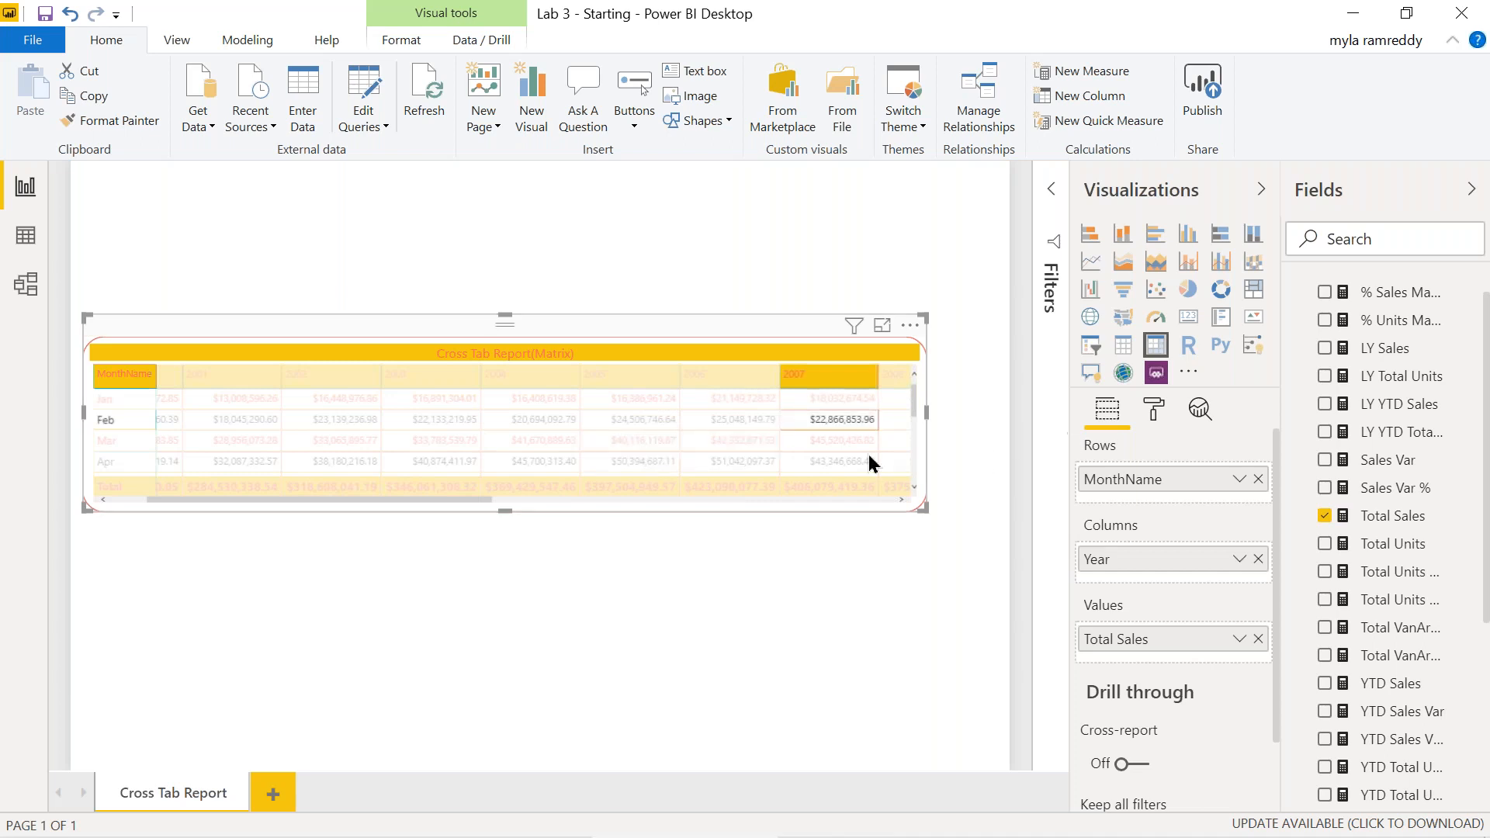
click(1162, 420)
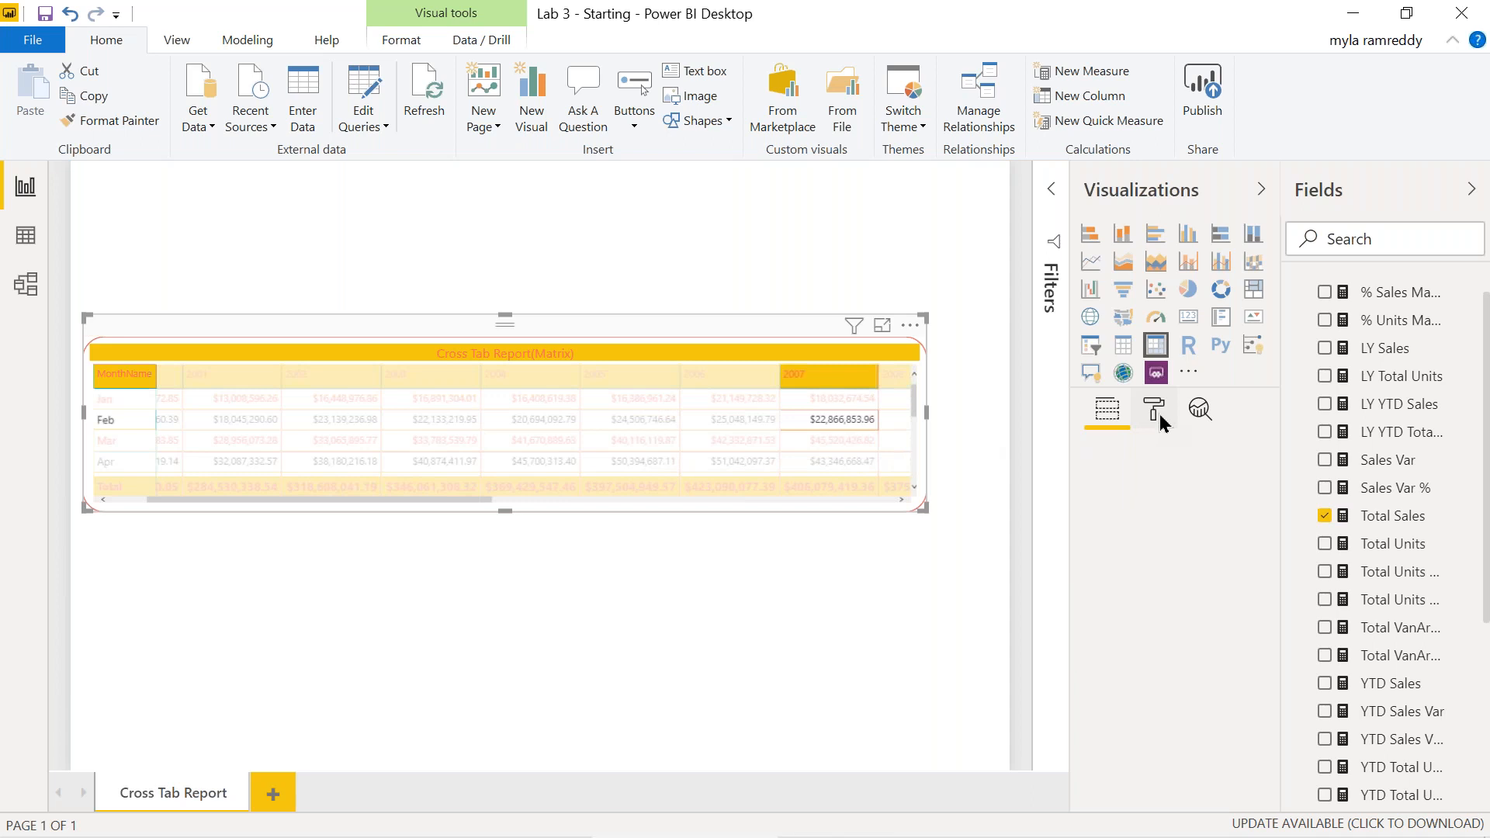
scroll(1192, 689, down, 5)
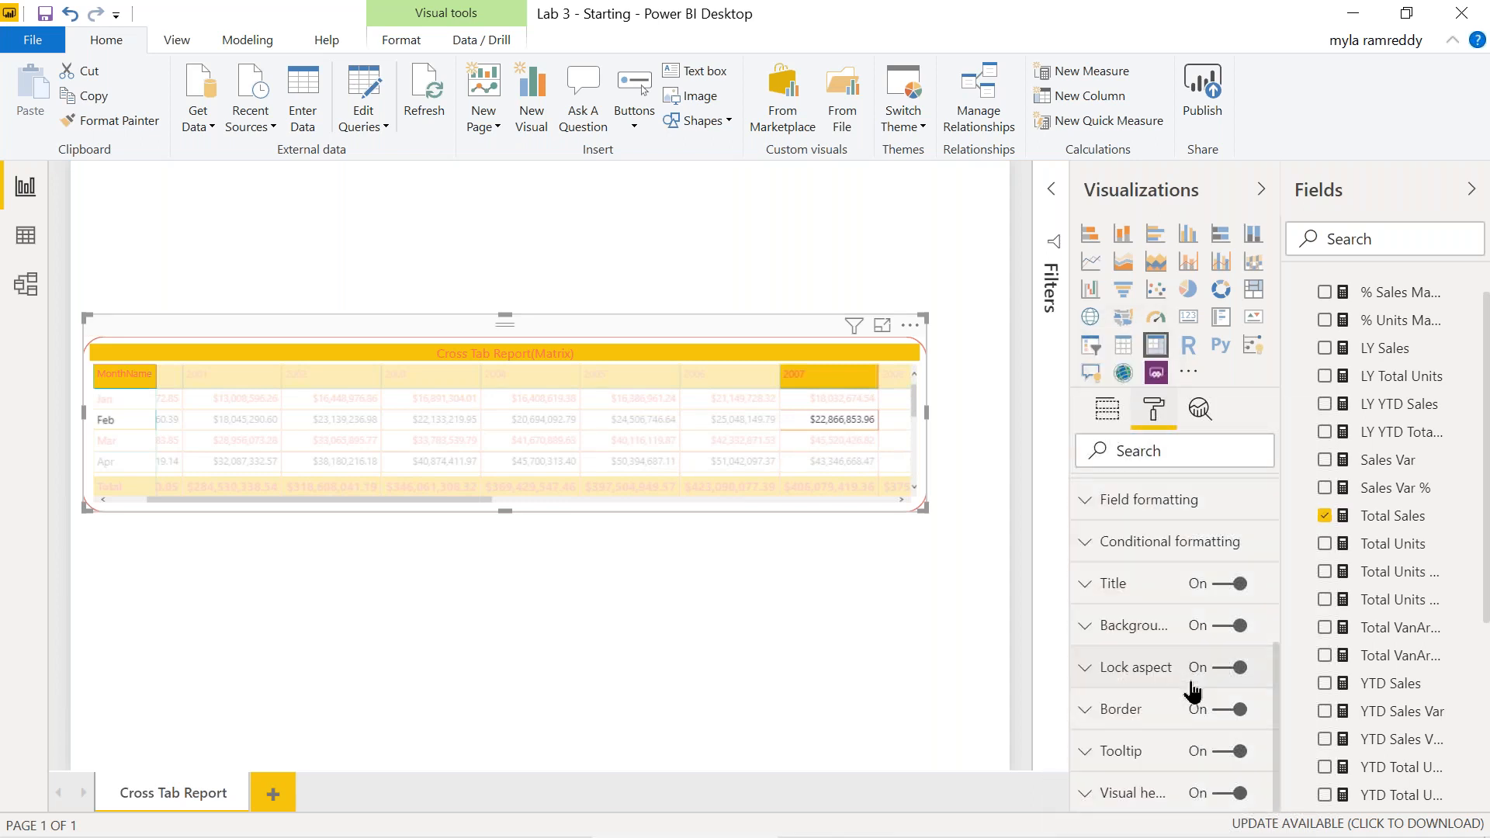
click(1082, 764)
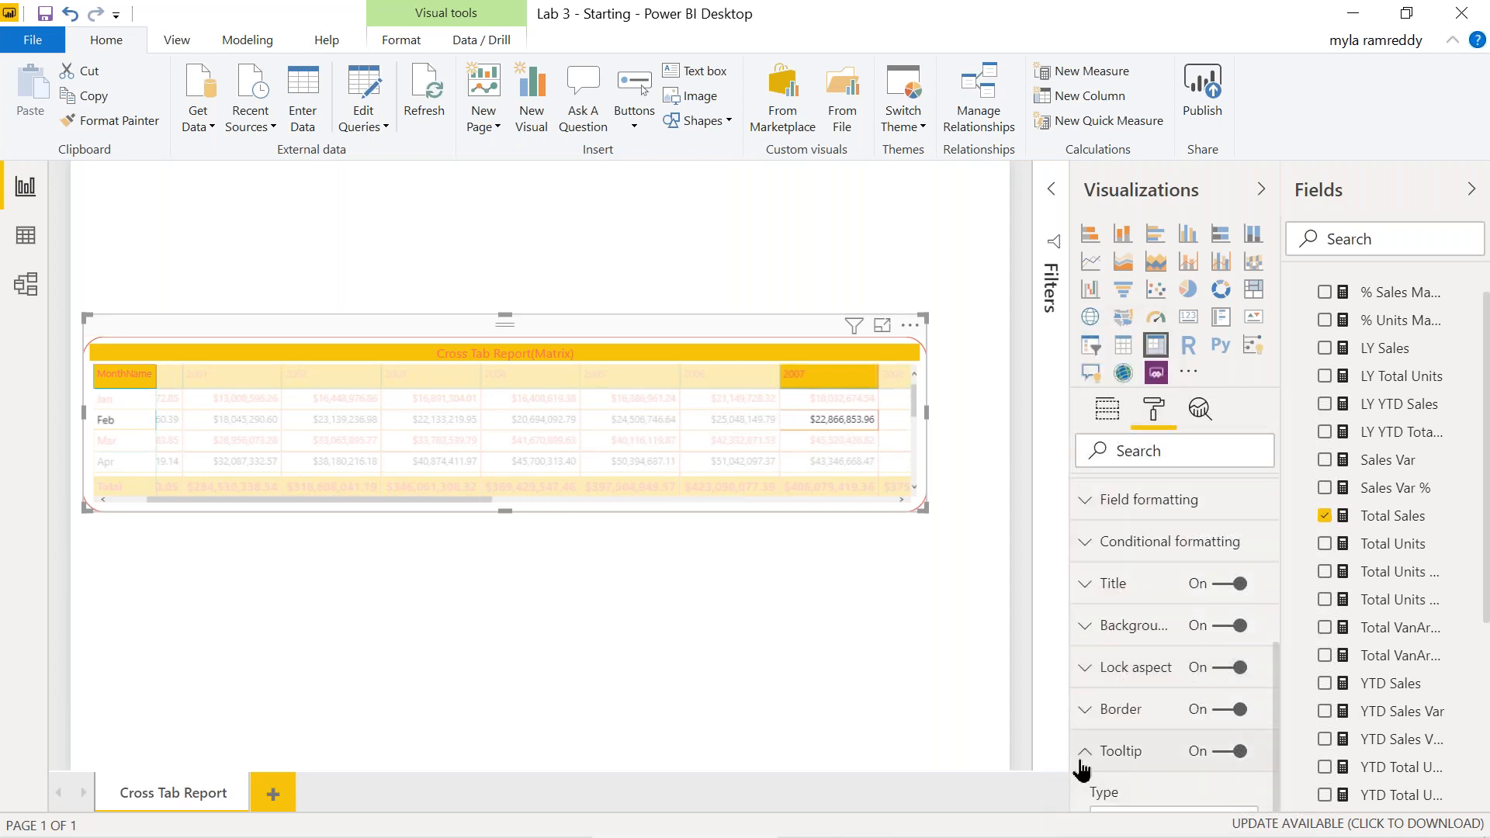
scroll(1147, 750, down, 2)
scroll(1146, 750, down, 6)
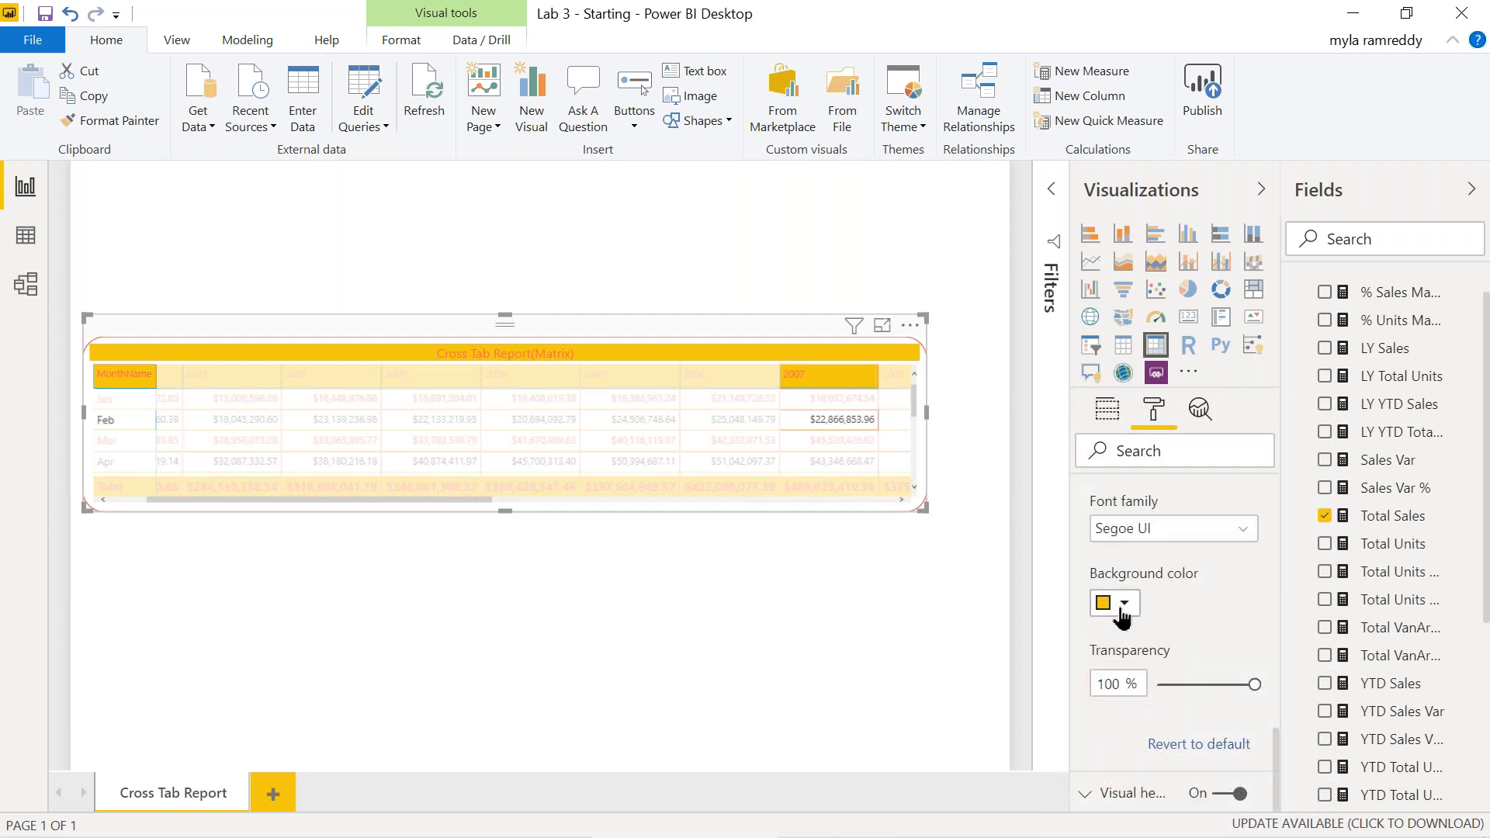
click(1122, 615)
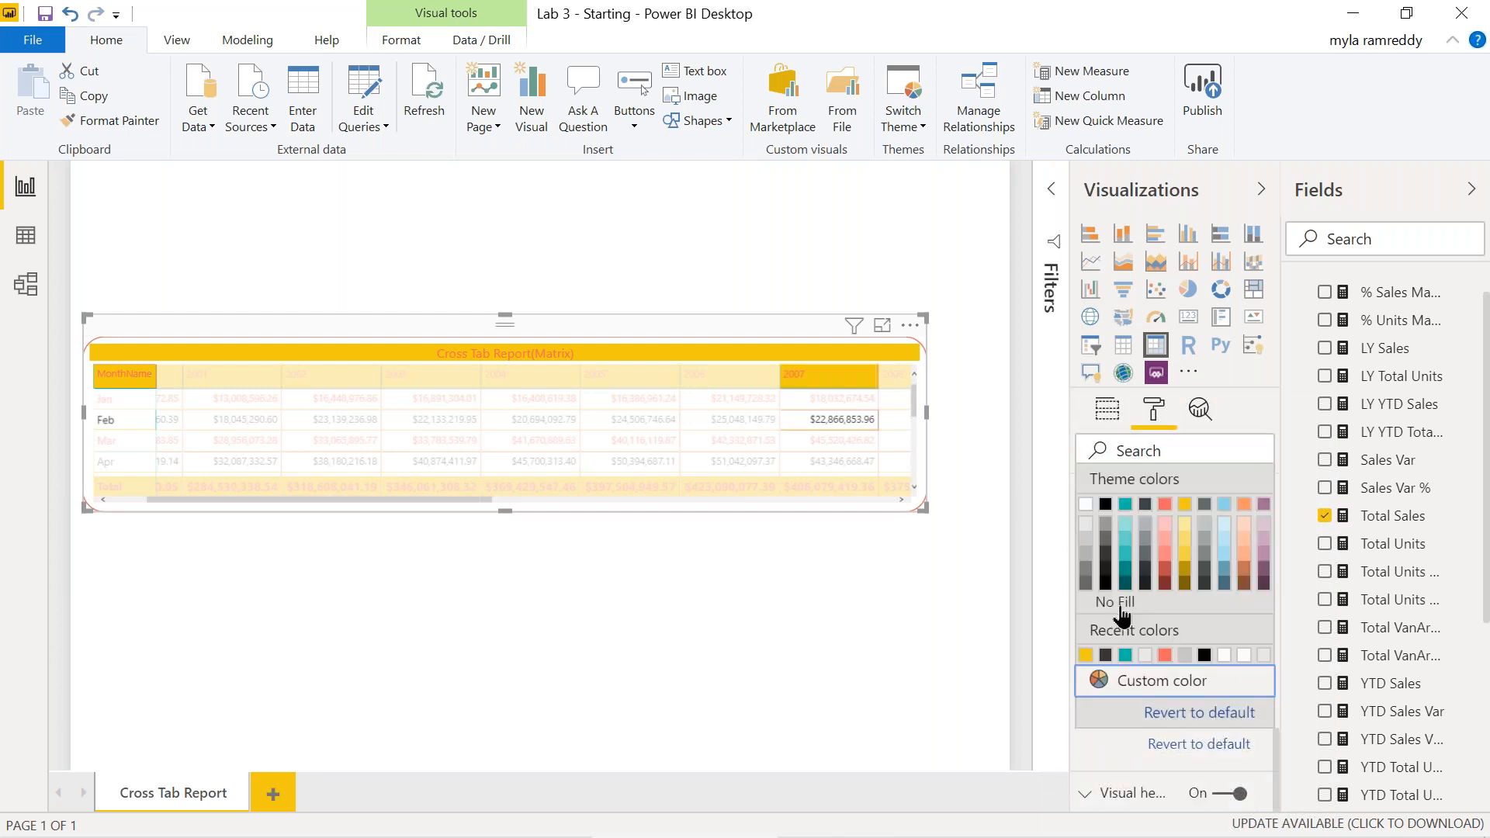
click(1164, 505)
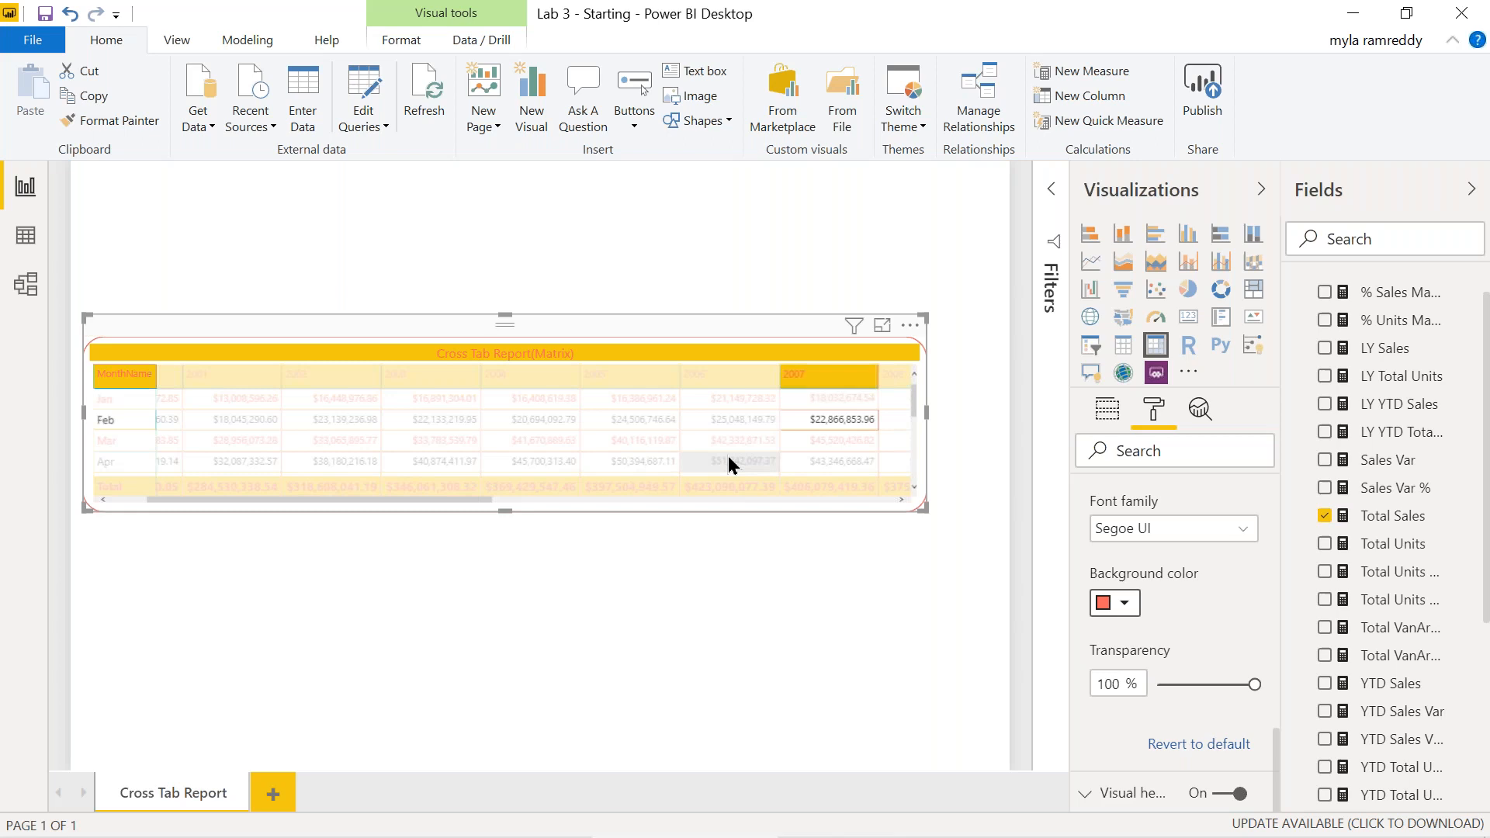
click(1126, 605)
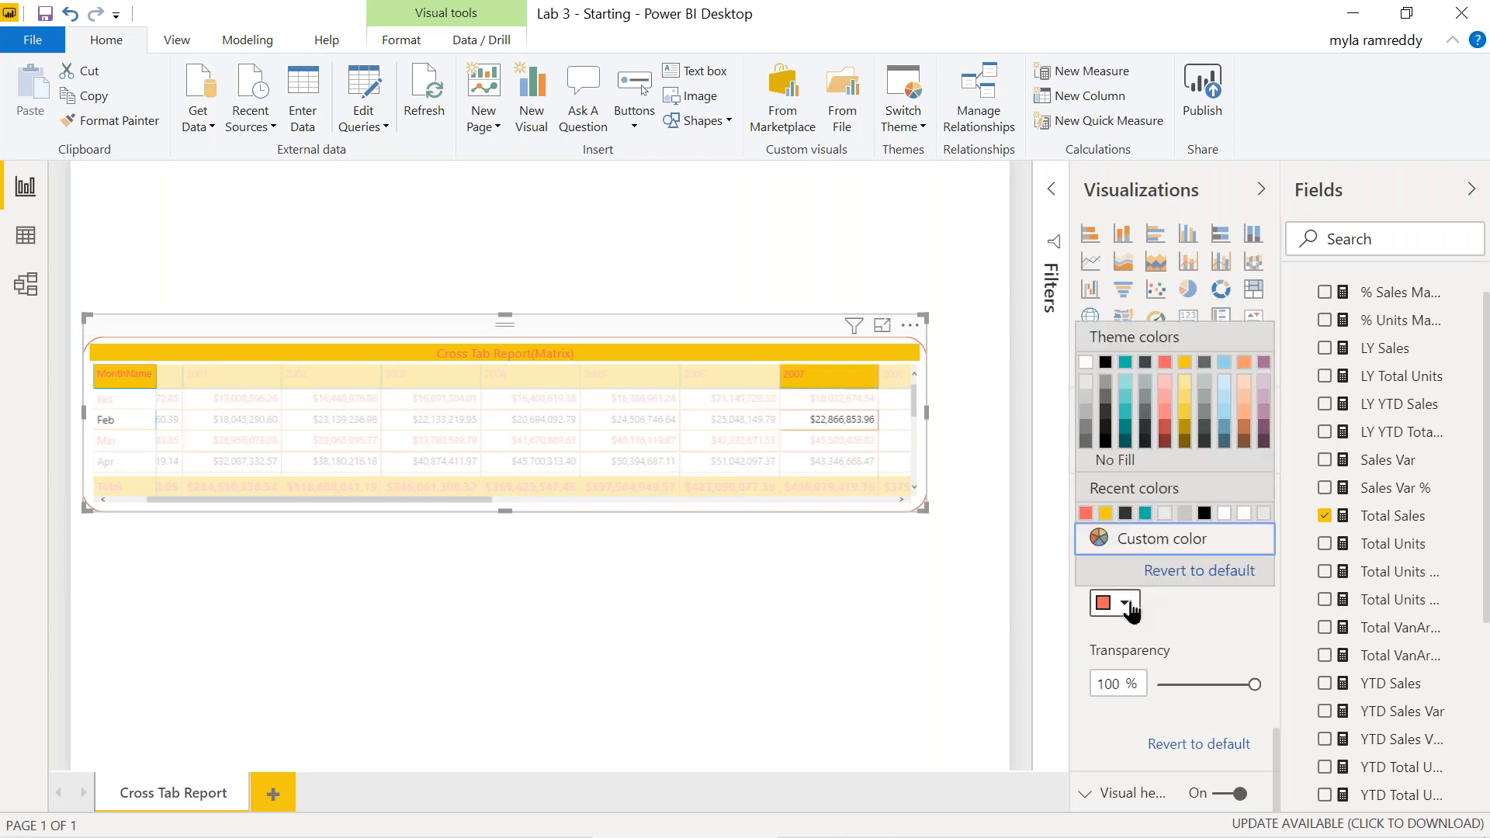
drag(1255, 685, 1166, 684)
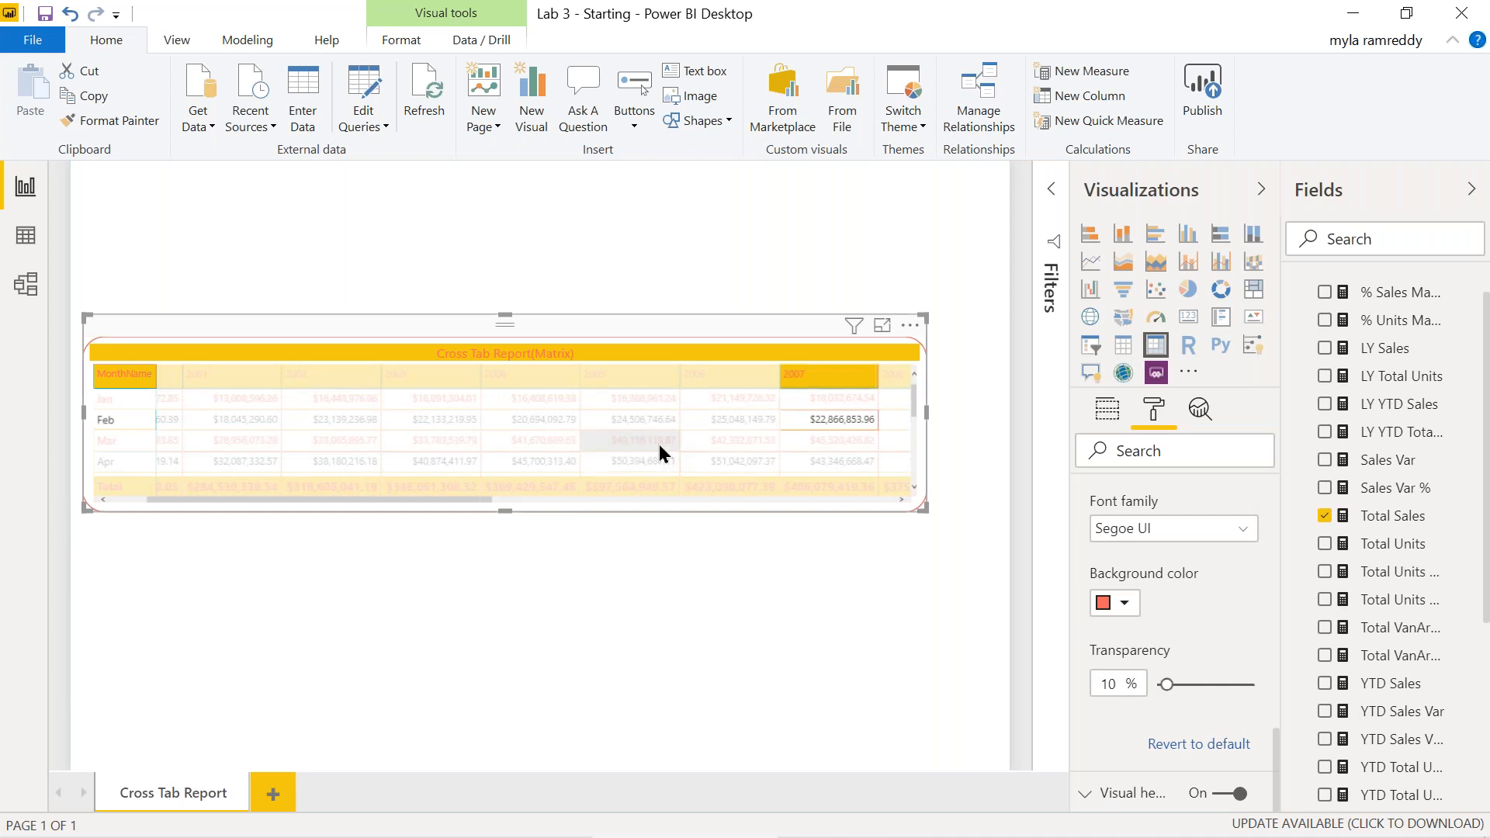
mouse_move(658, 445)
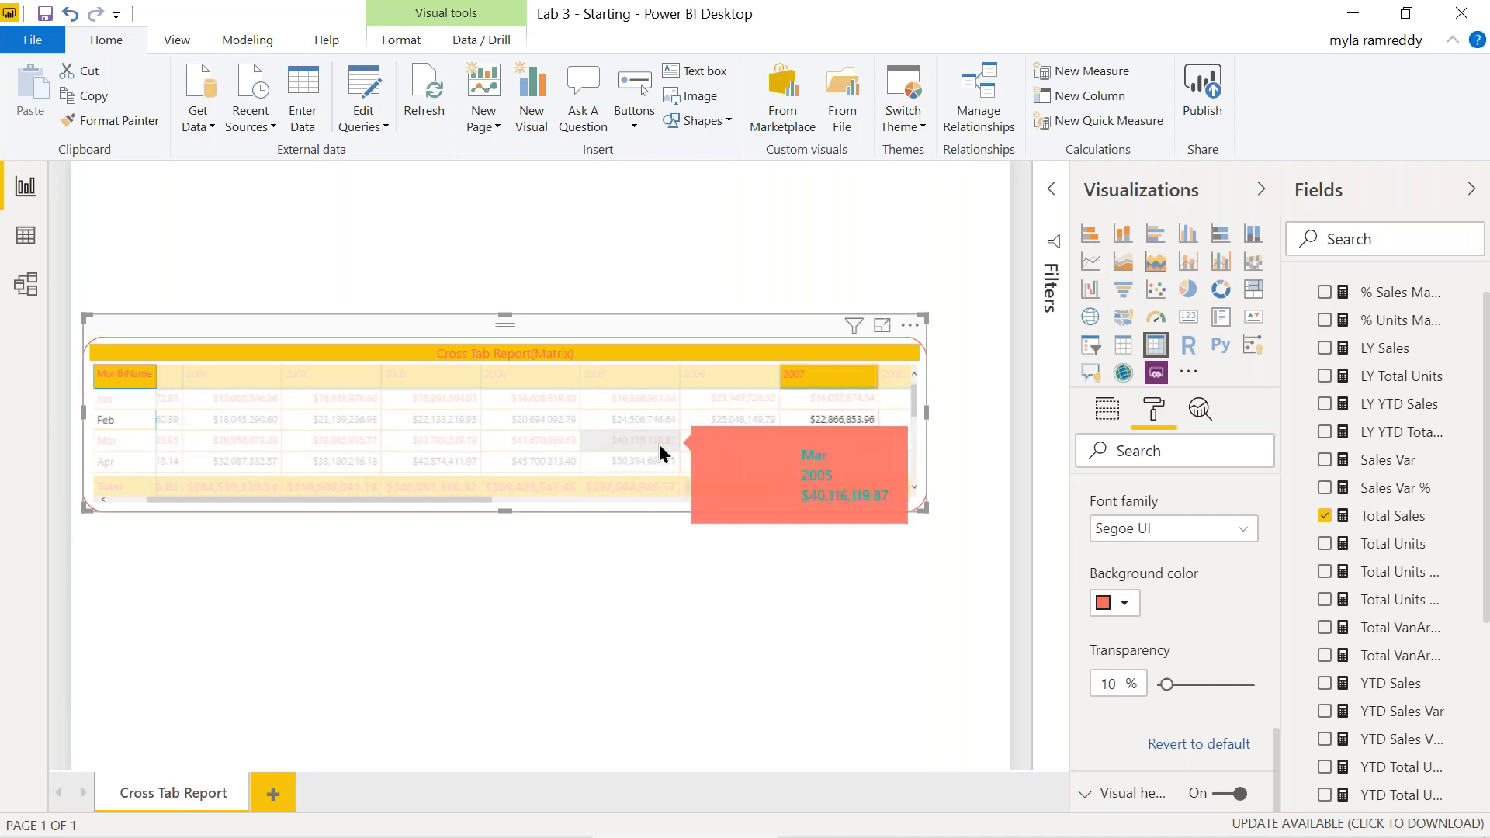
- Set the tooltip's background color to the yellow theme color and its transparency to 0%
click(1125, 604)
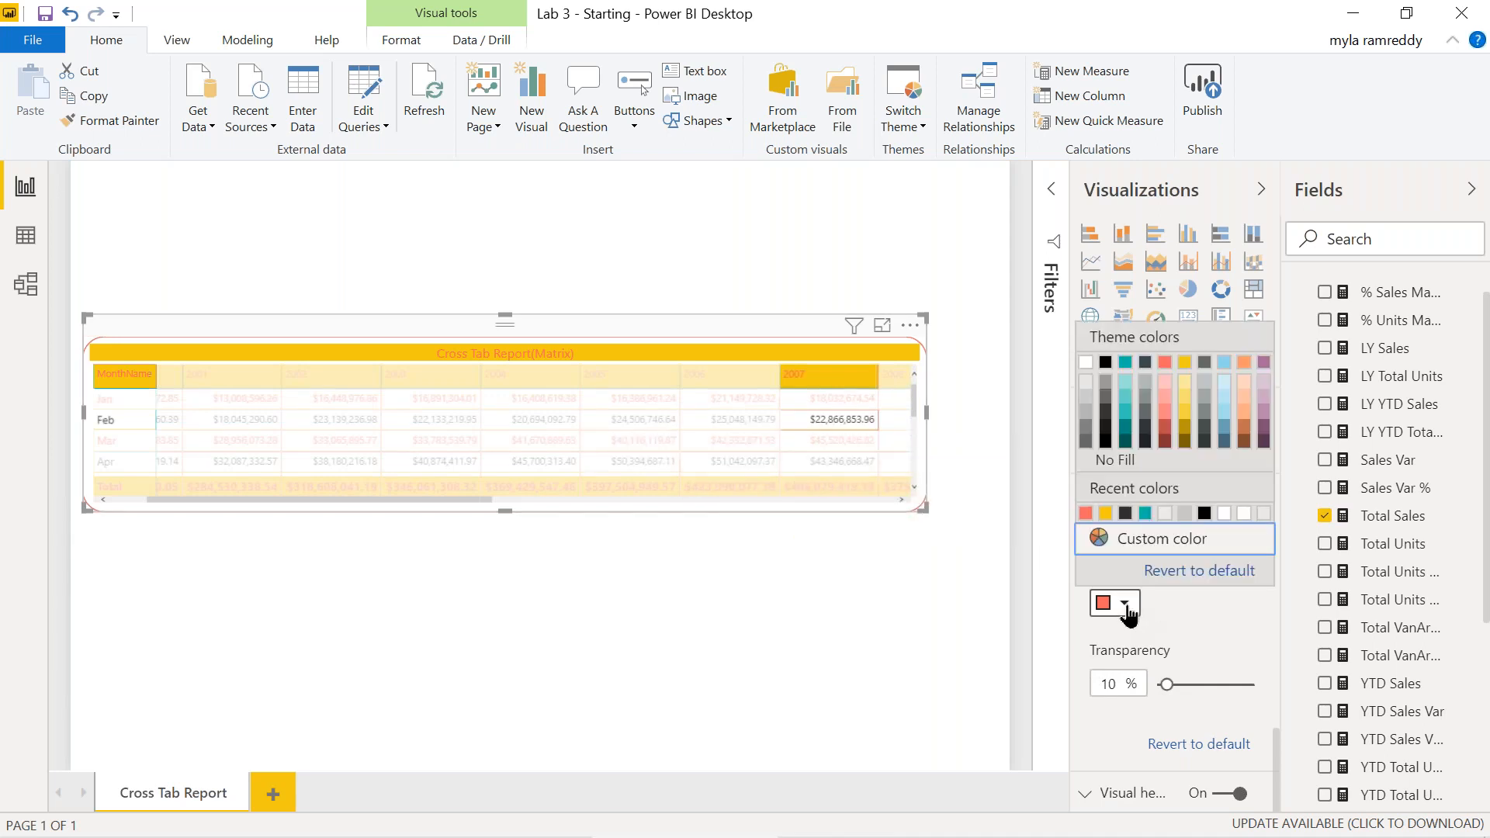
click(1186, 374)
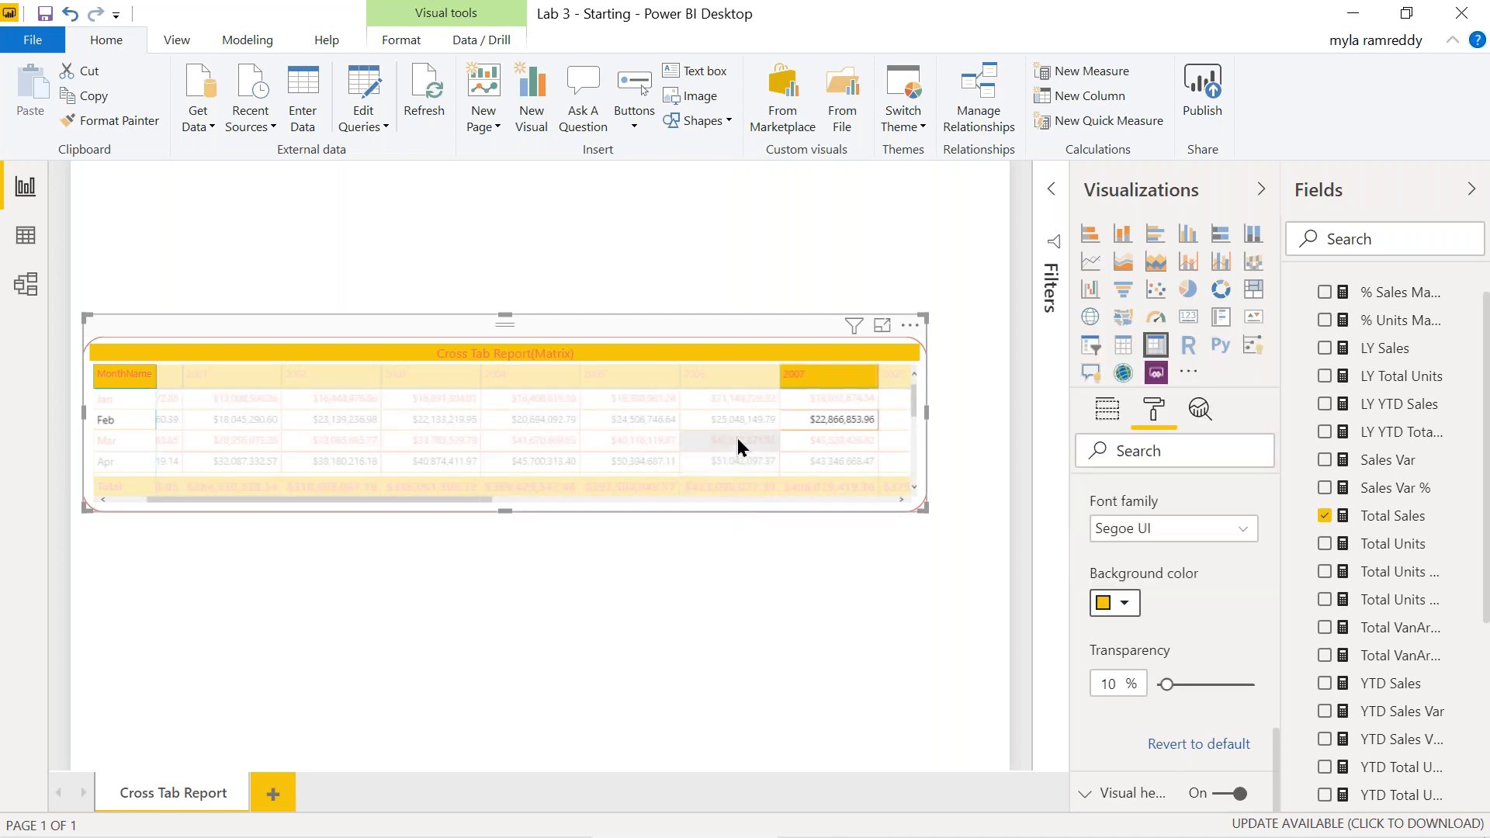
mouse_move(737, 438)
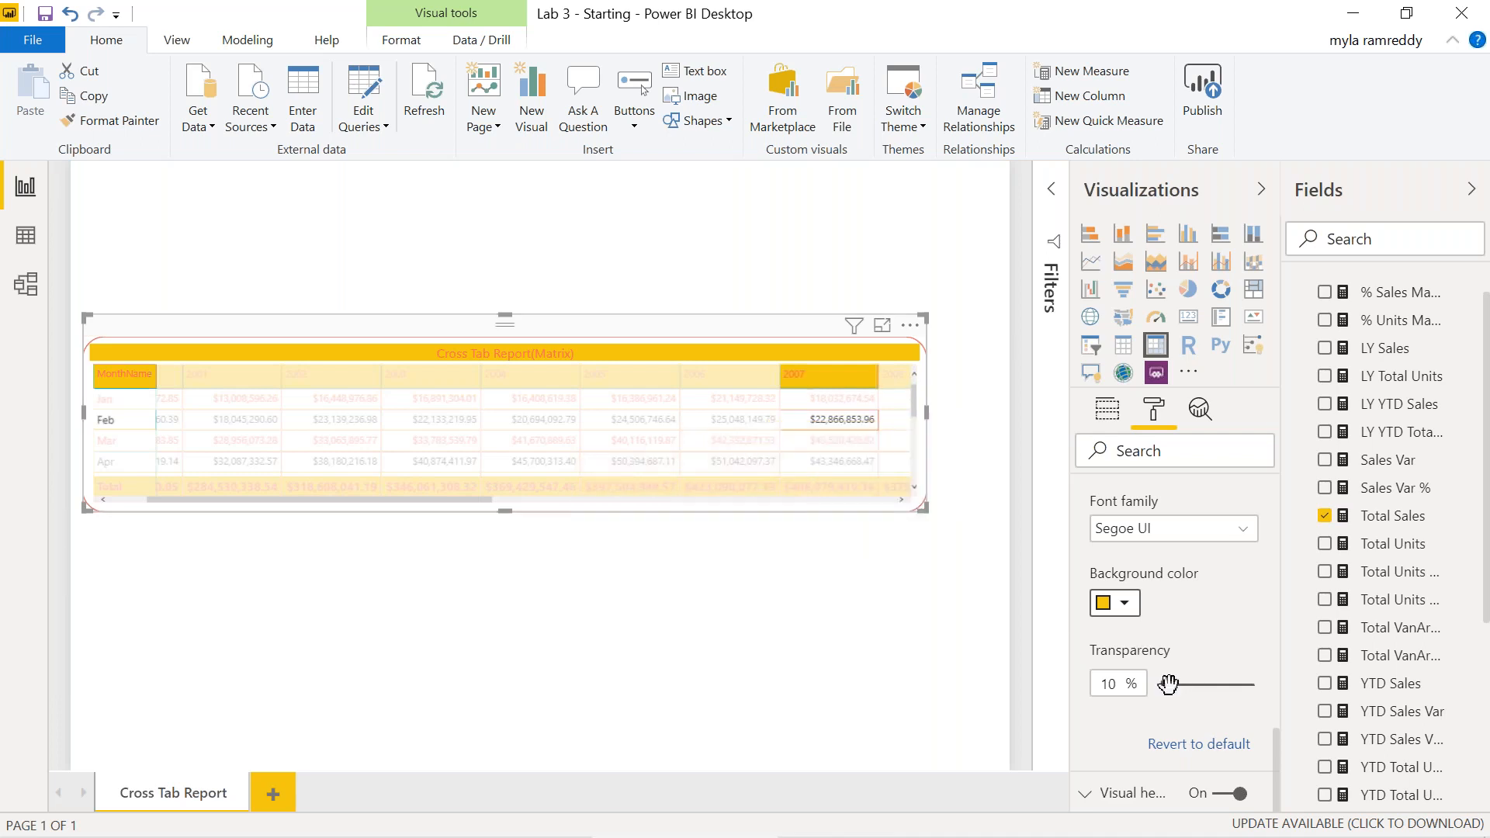
drag(1168, 684, 1157, 684)
mouse_move(731, 465)
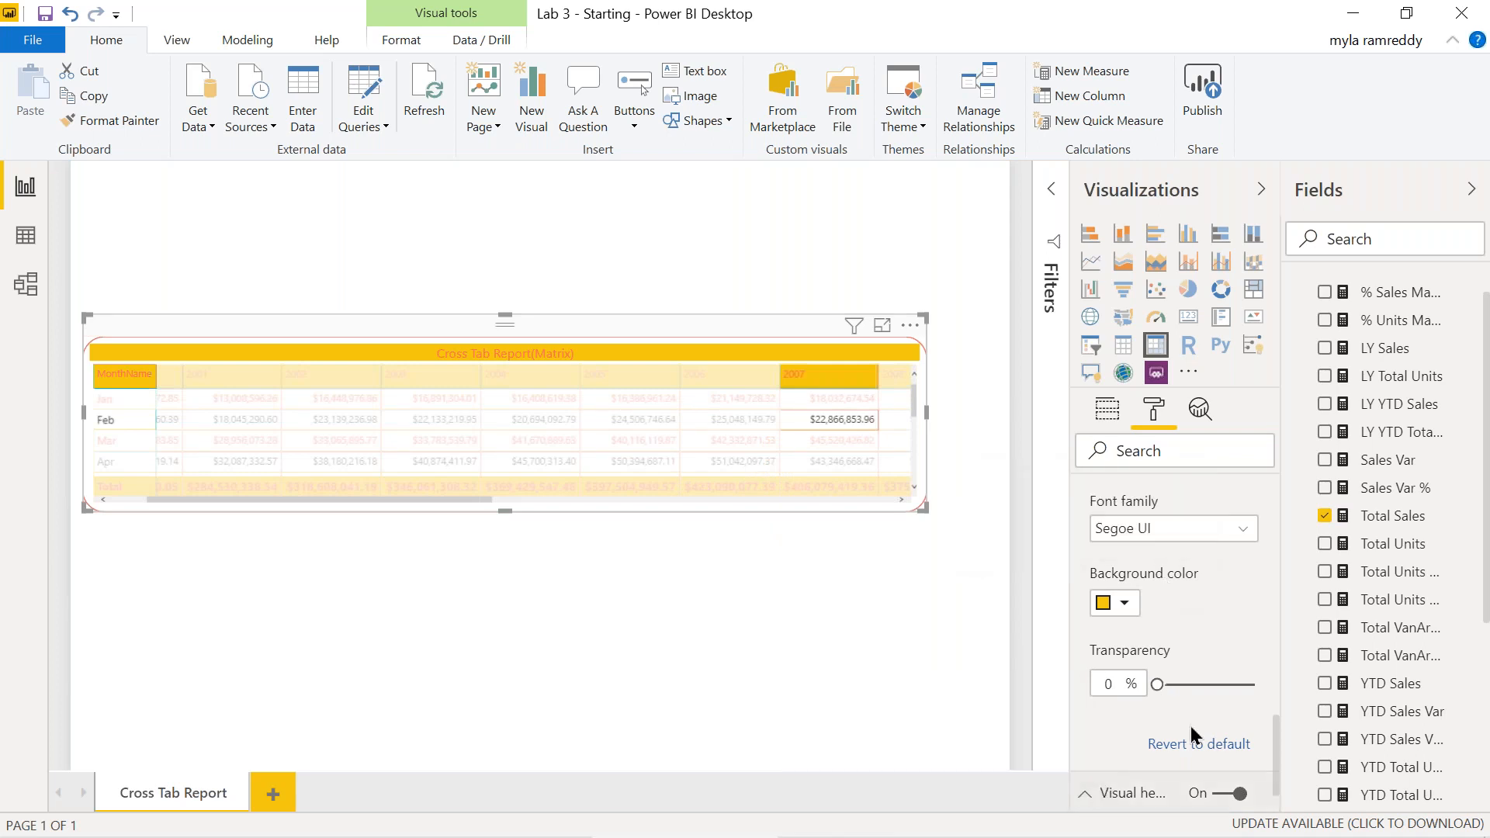
scroll(1164, 768, down, 2)
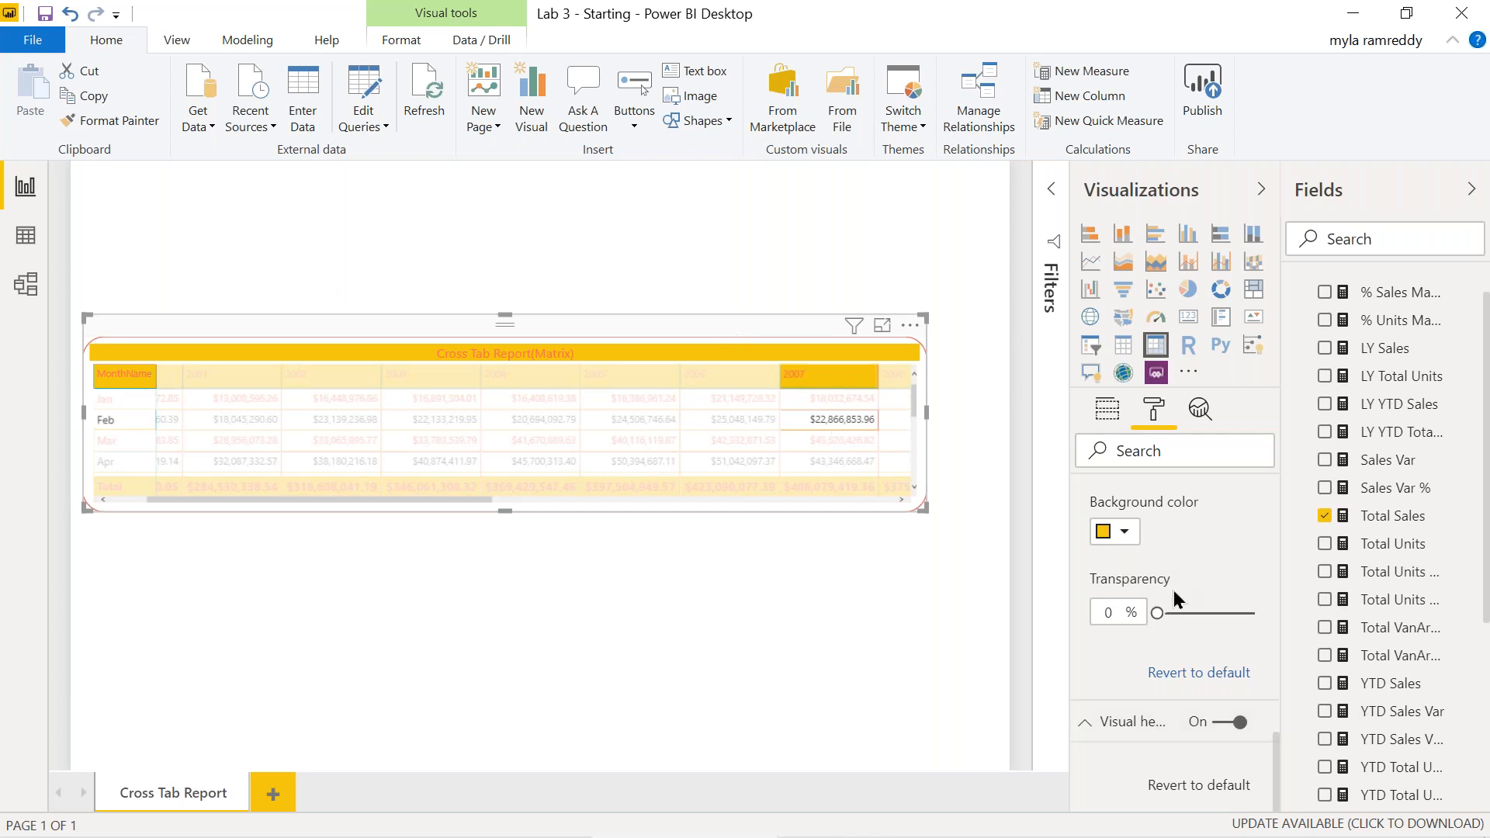
scroll(1174, 599, up, 10)
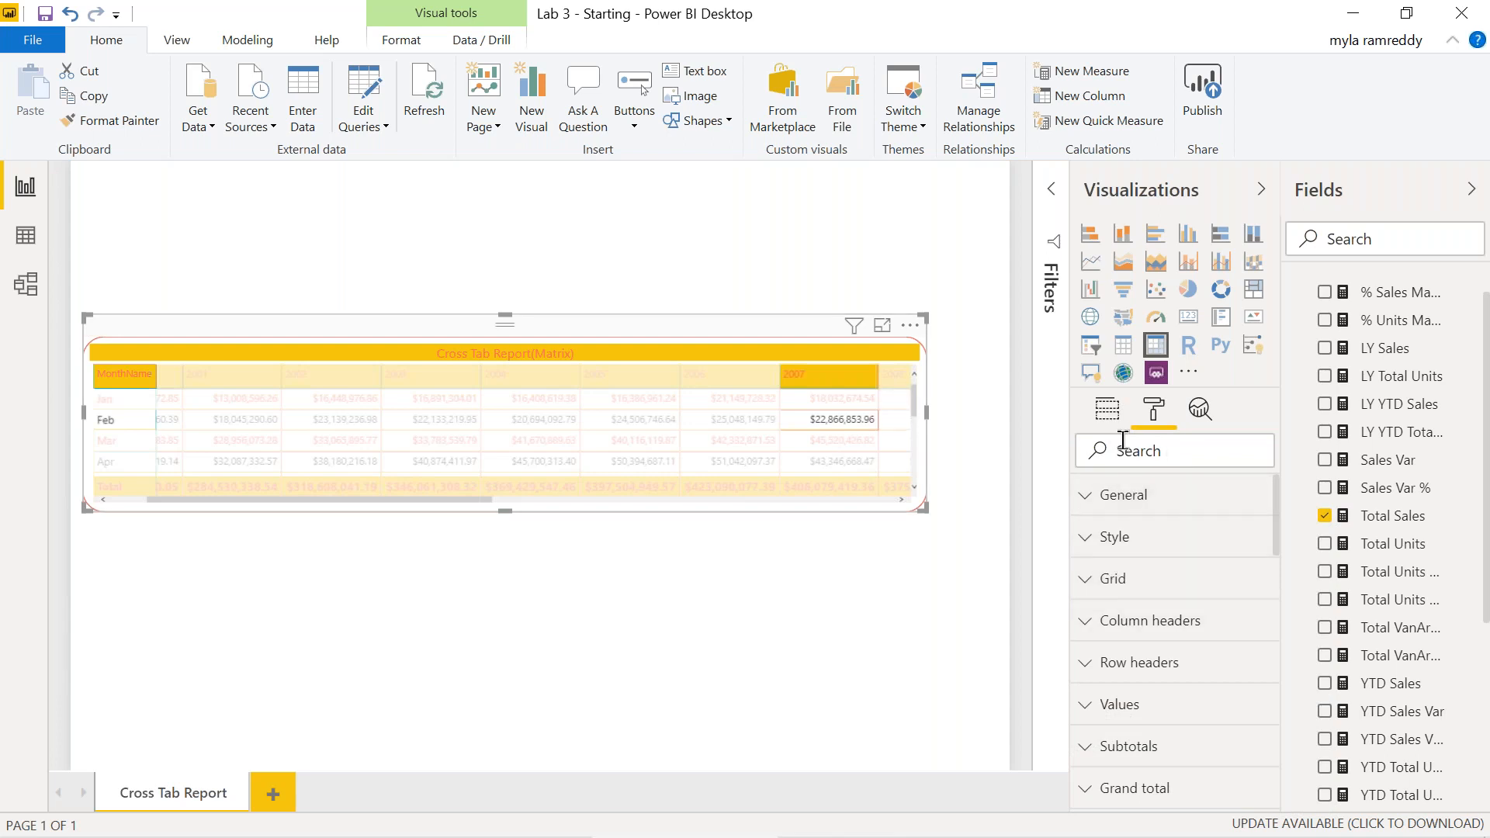
click(1117, 418)
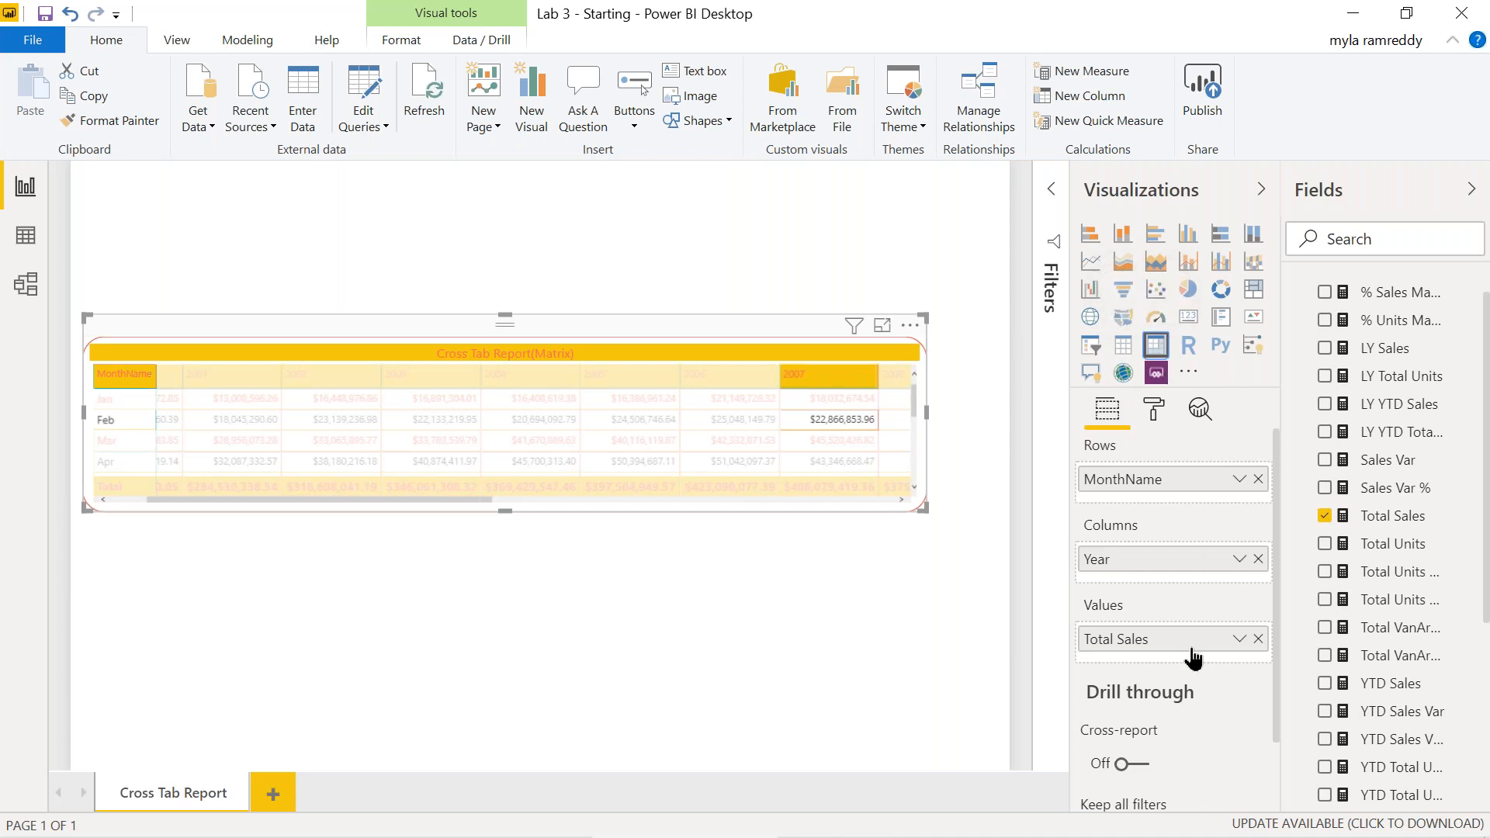
scroll(1193, 658, down, 2)
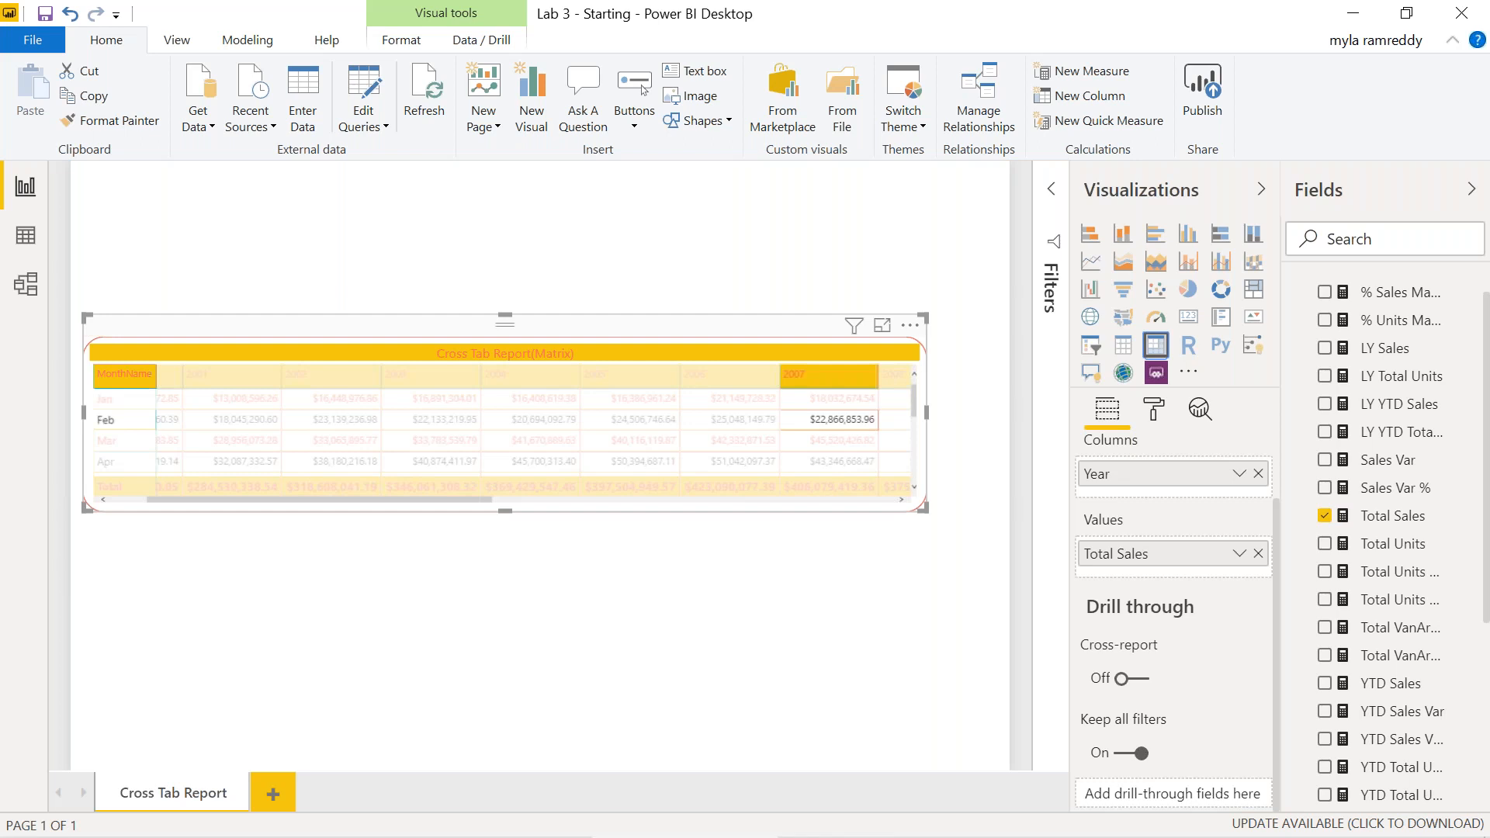
click(757, 618)
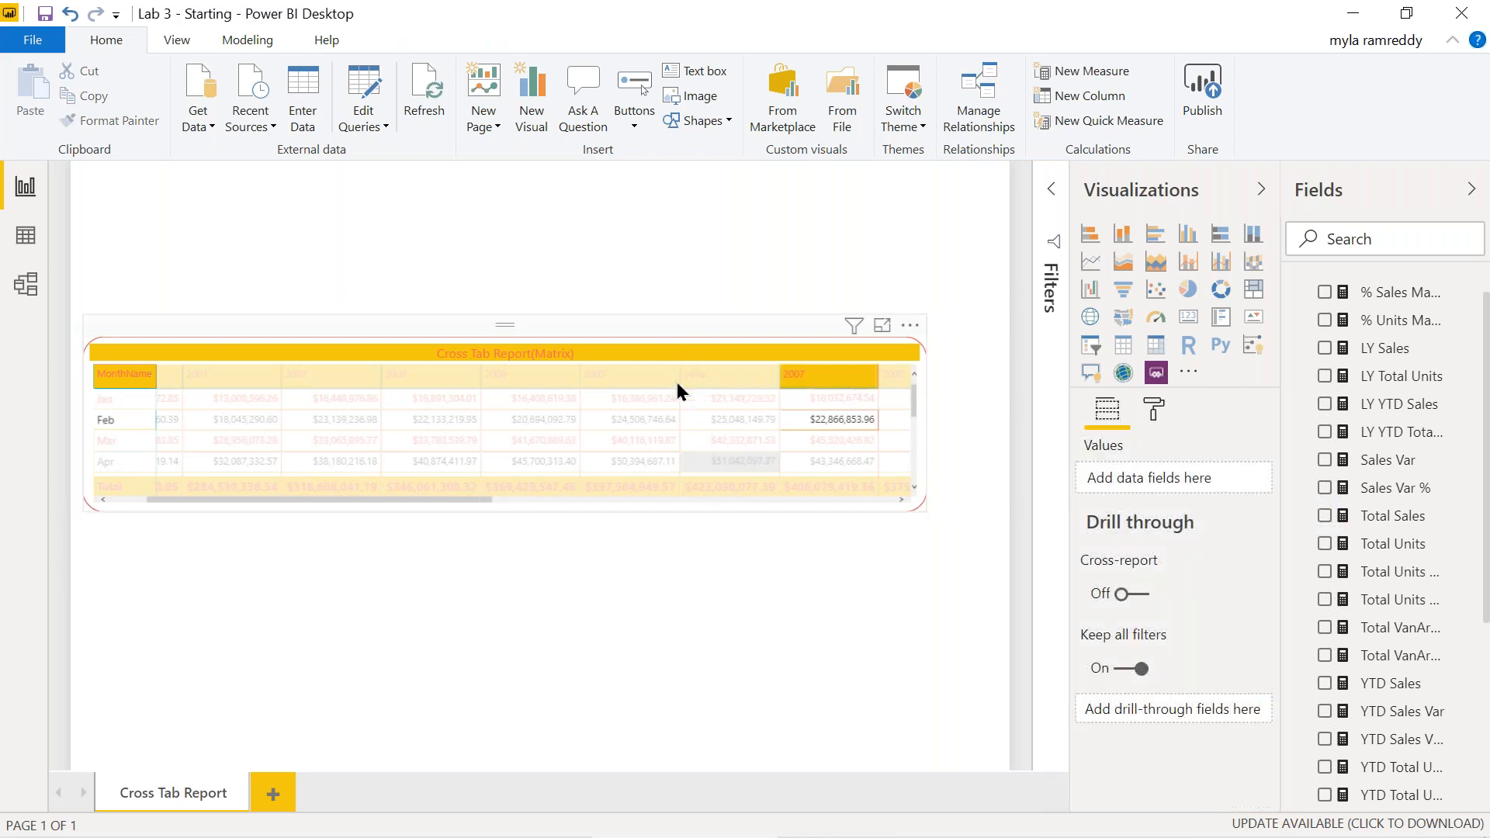
- Place a duplicate of the Cross Tab Report matrix below the original, and delete that duplicate
click(669, 326)
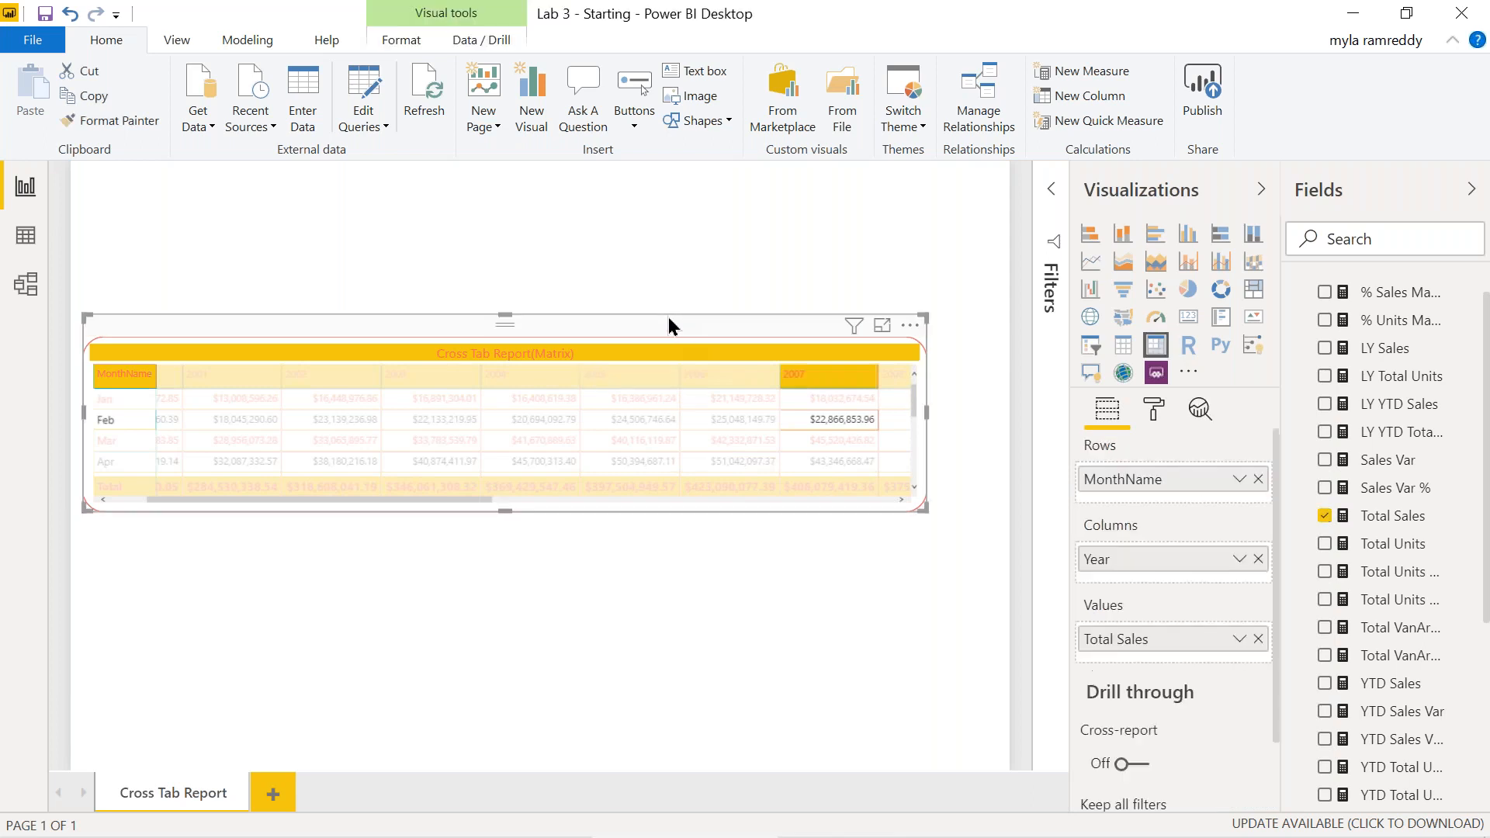
key(ctrl+c)
key(ctrl+v)
drag(641, 383, 577, 548)
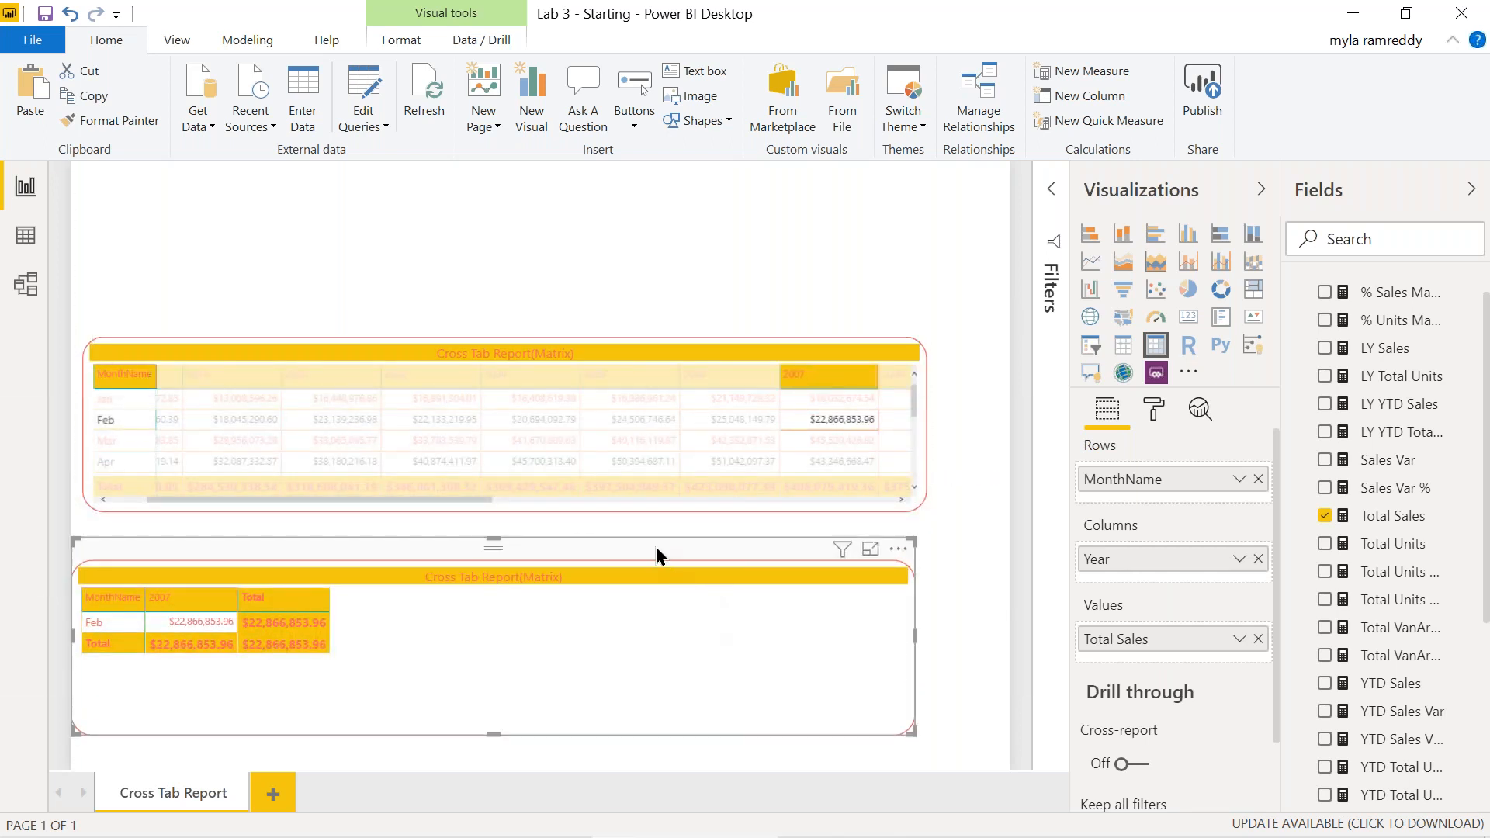
key(Delete)
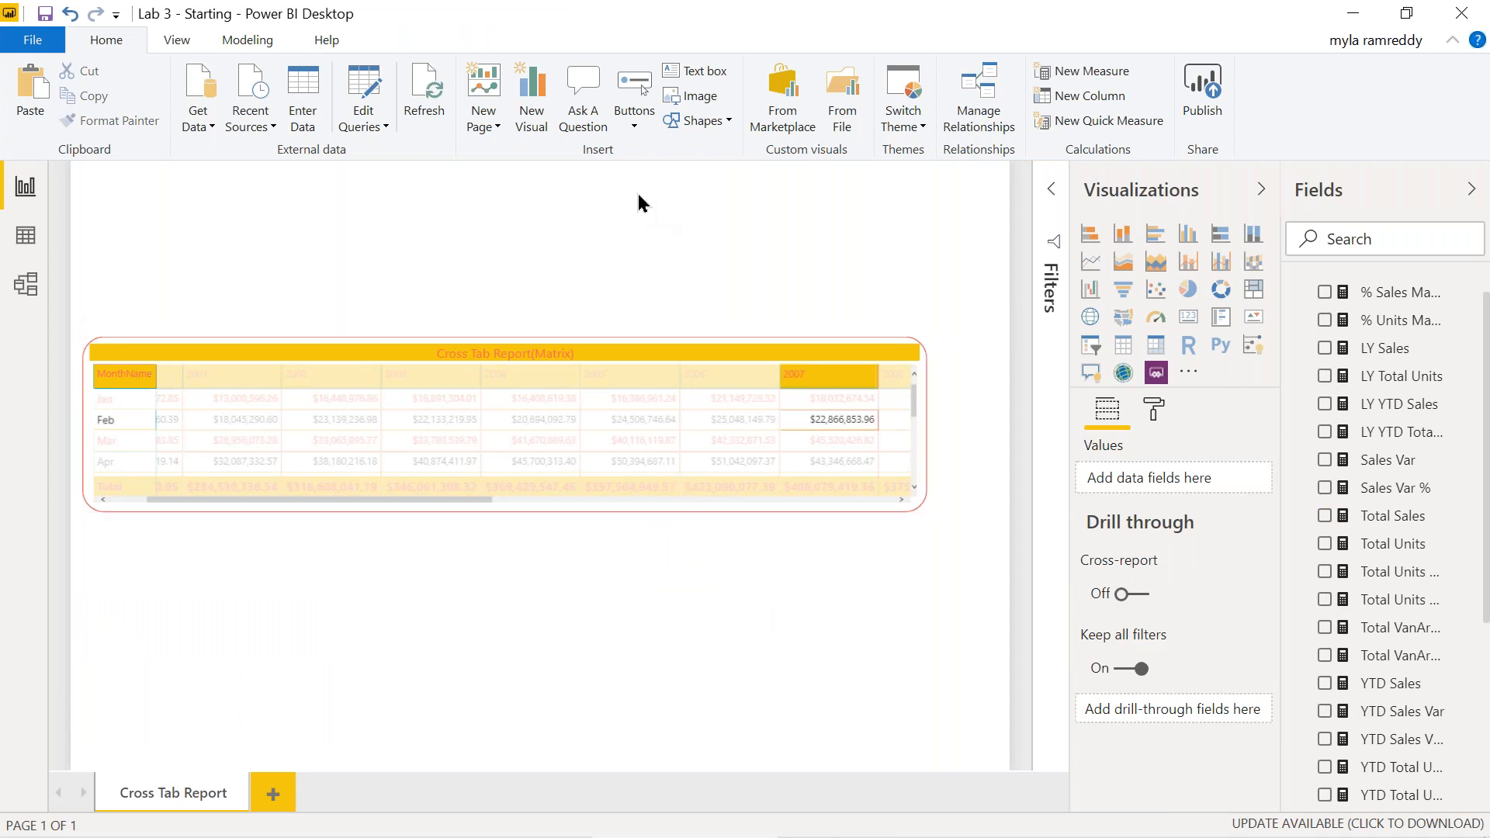
- Clear the cell highlighting in the Cross Tab Report matrix and paste a duplicate of the matrix onto the page
click(615, 354)
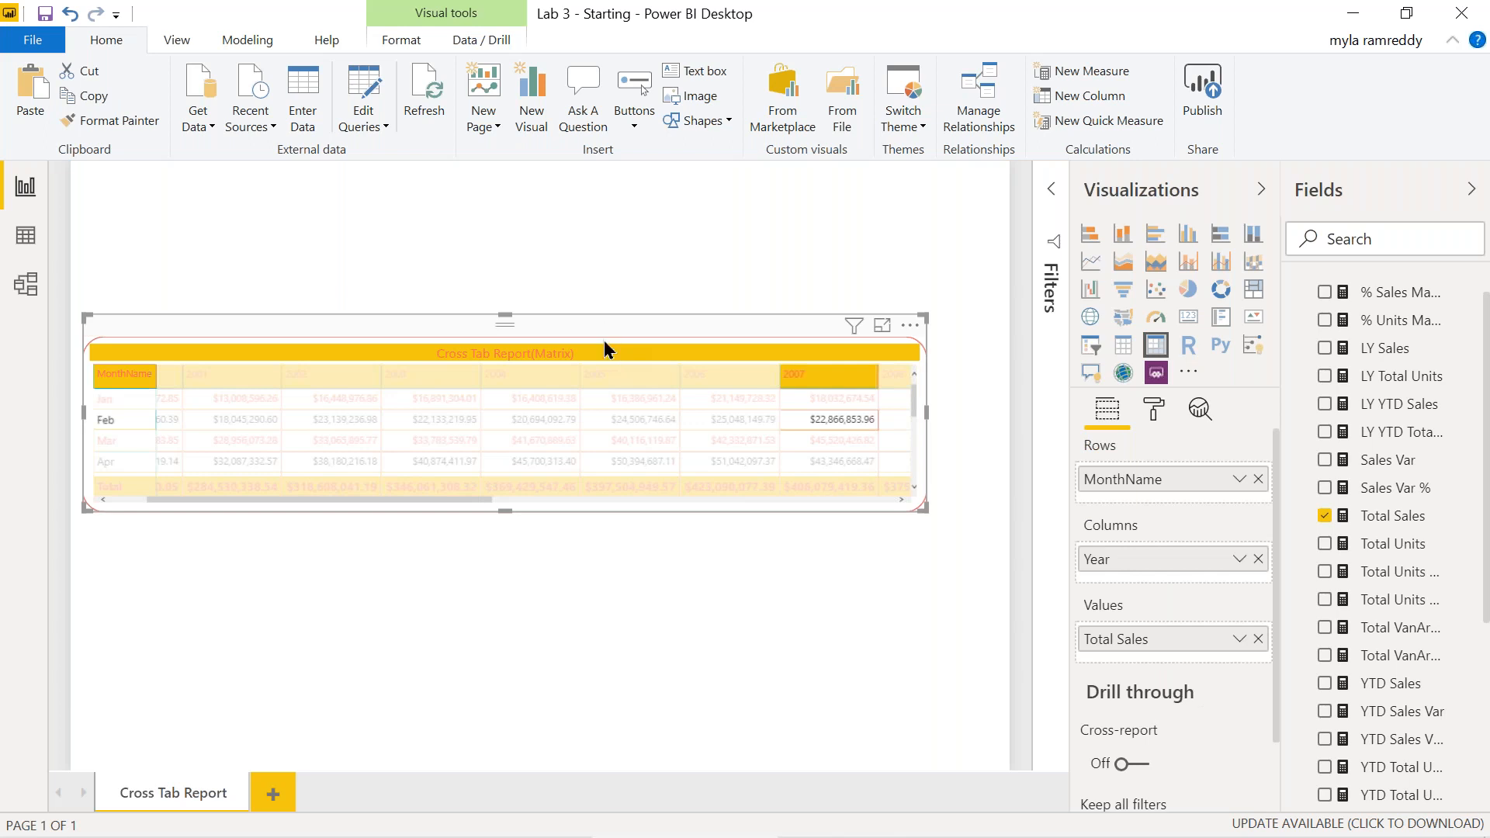
click(573, 420)
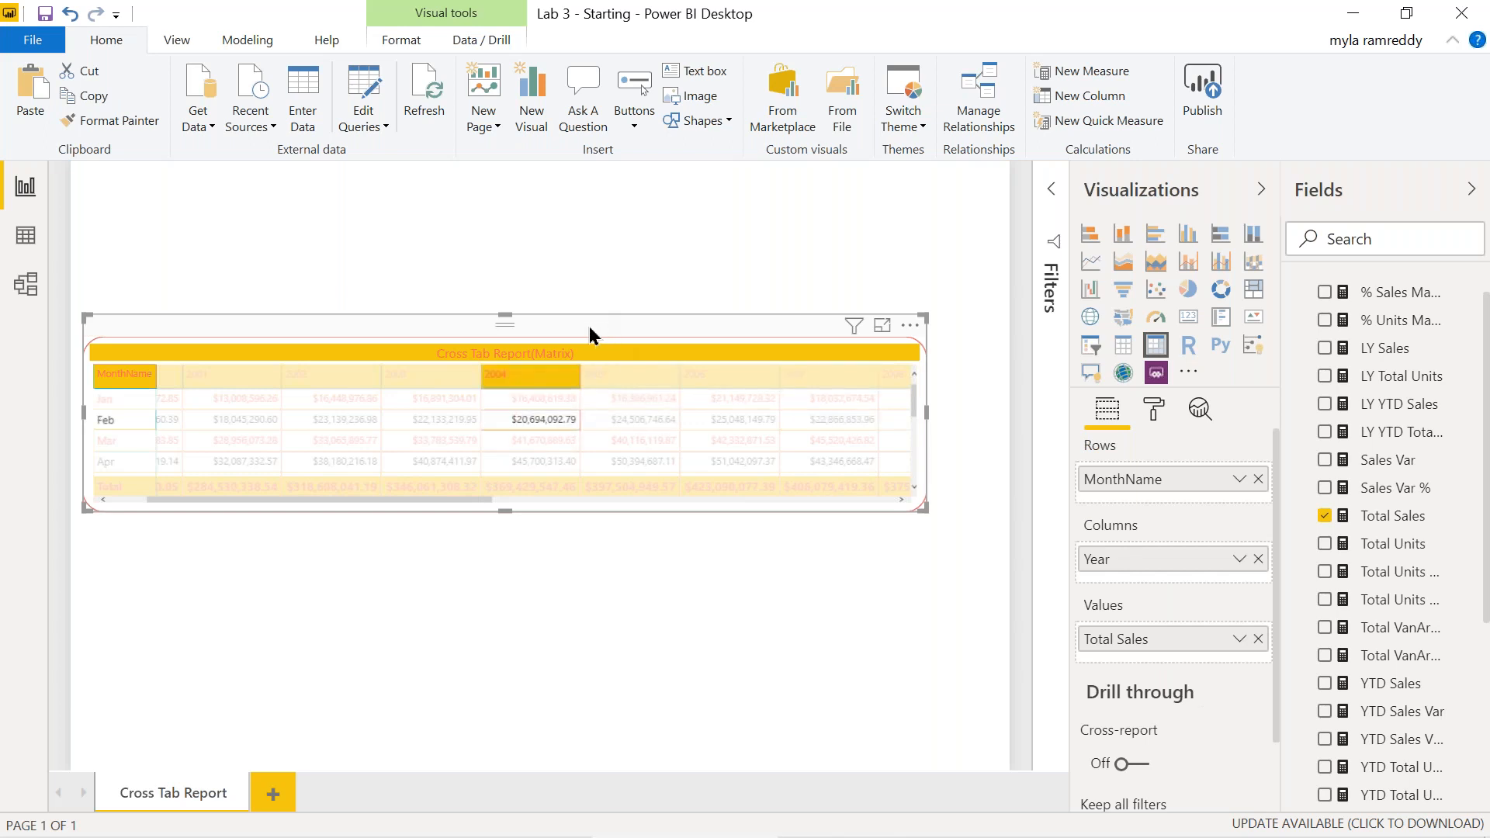
click(572, 424)
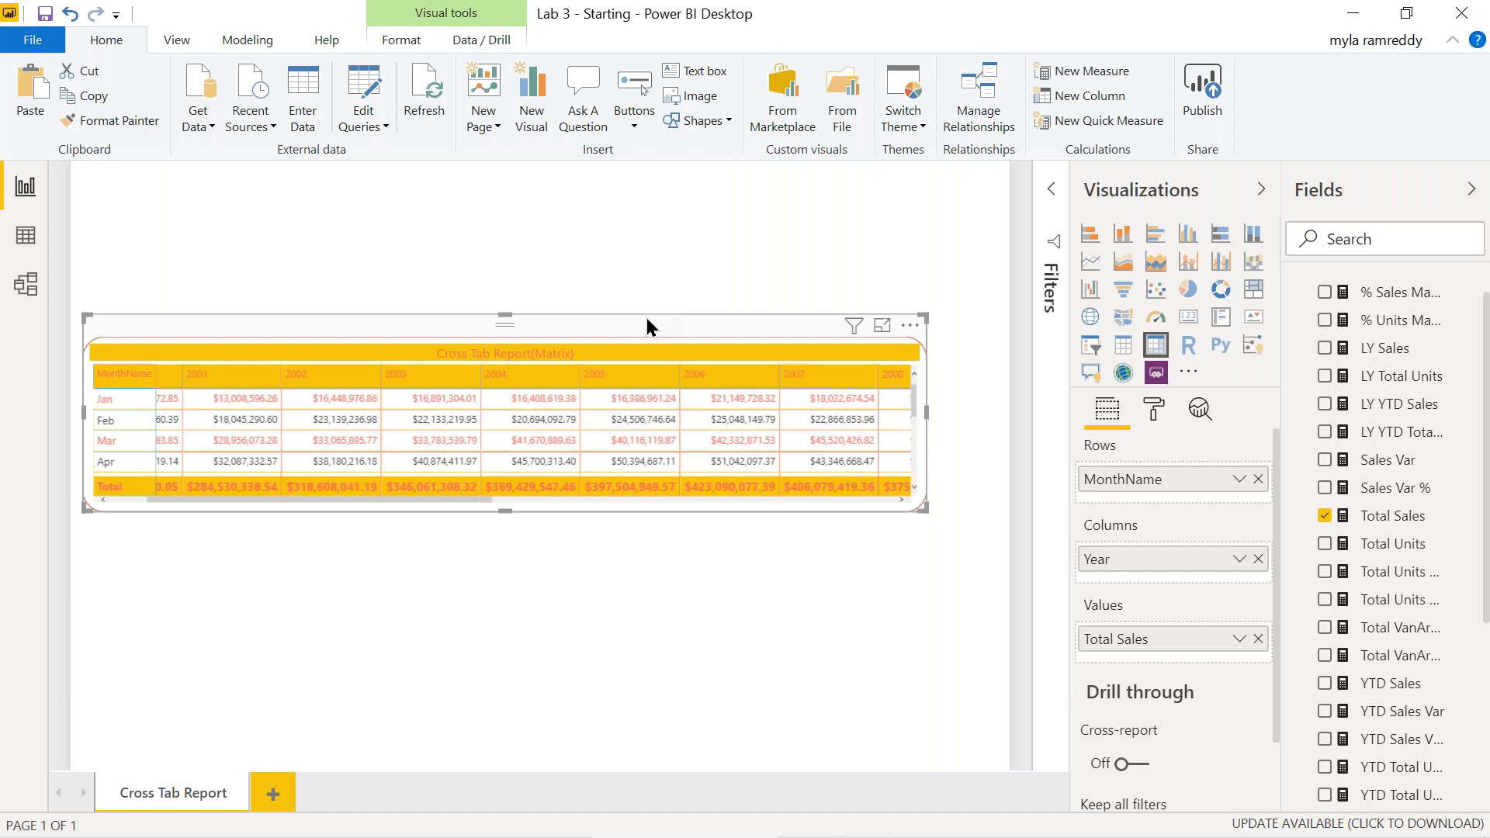
key(ctrl+v)
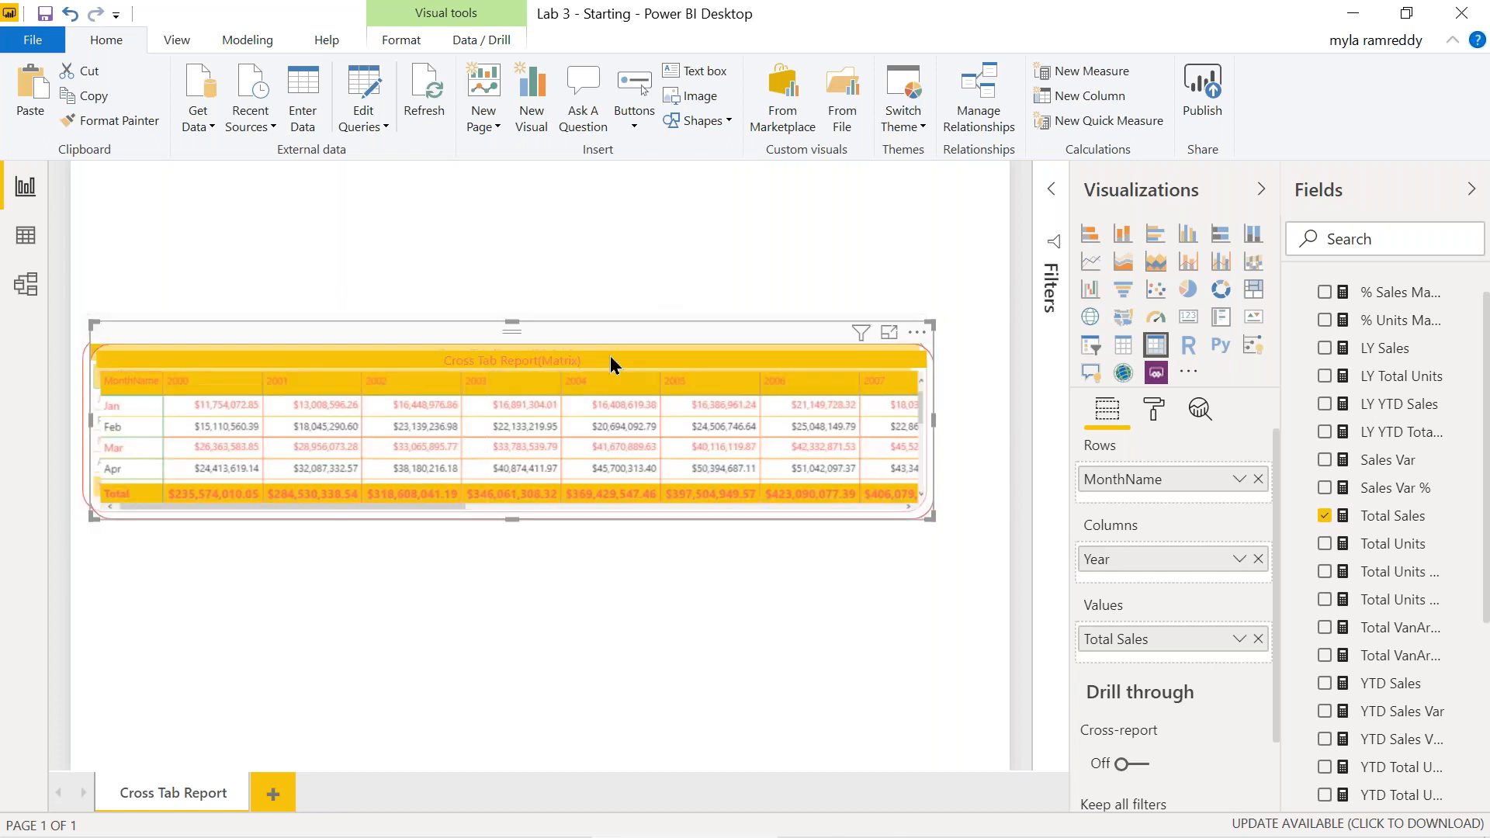
- Move the original Cross Tab Report matrix to the top of the page and align the duplicate directly below it
drag(608, 339, 592, 559)
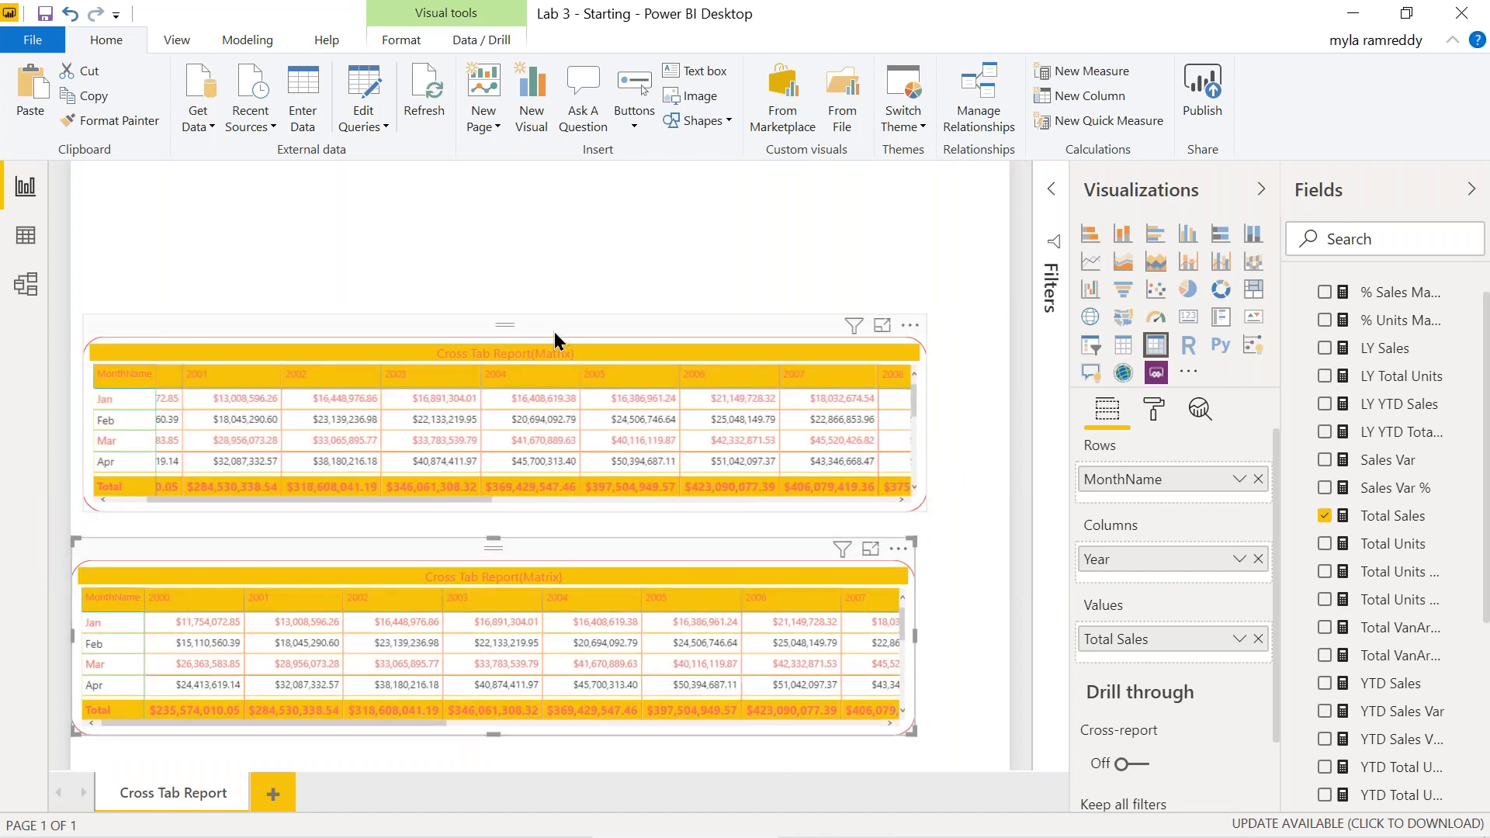
drag(555, 335, 556, 136)
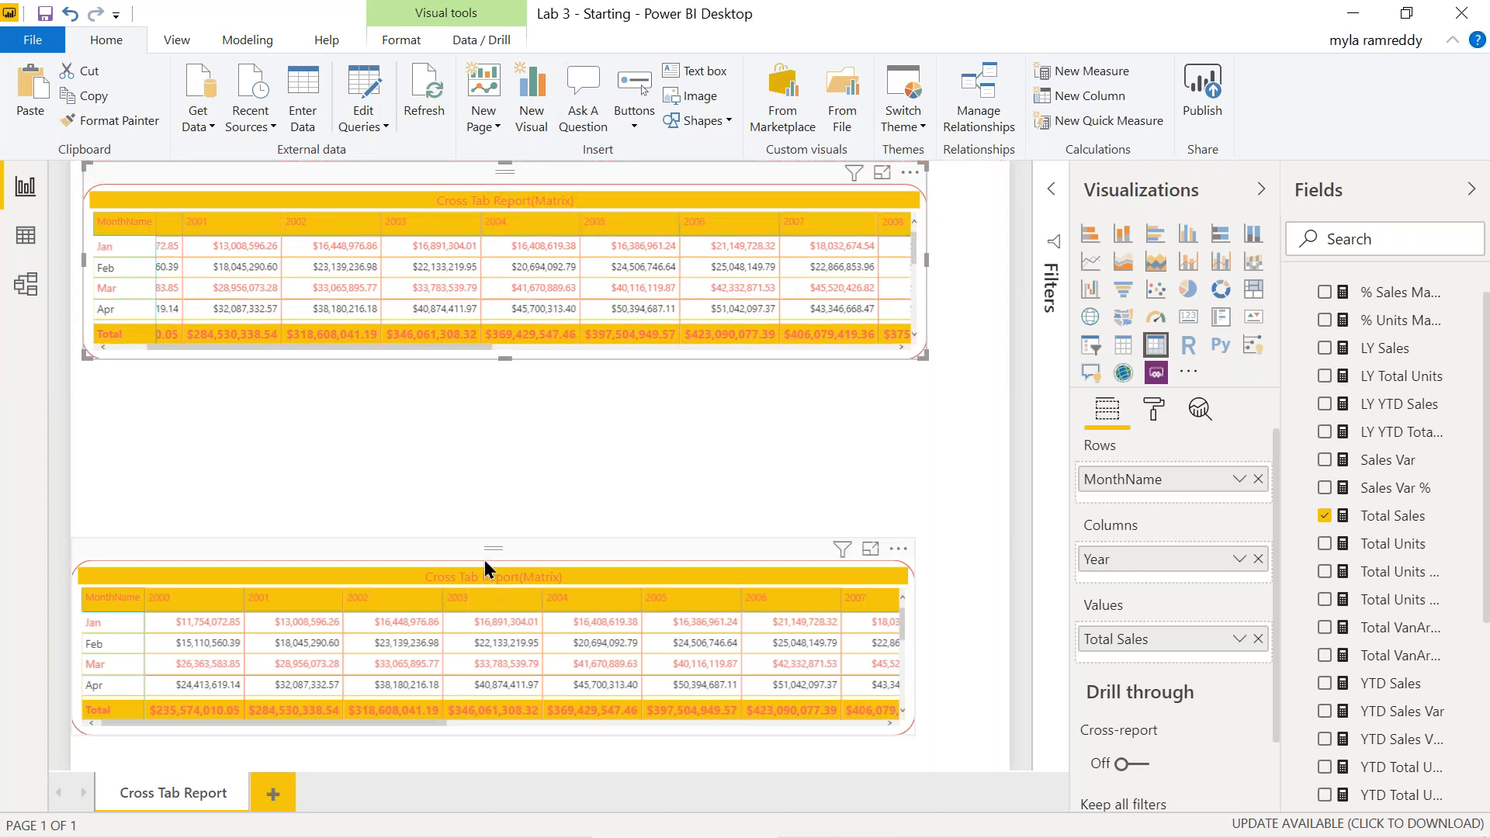
drag(503, 559, 506, 419)
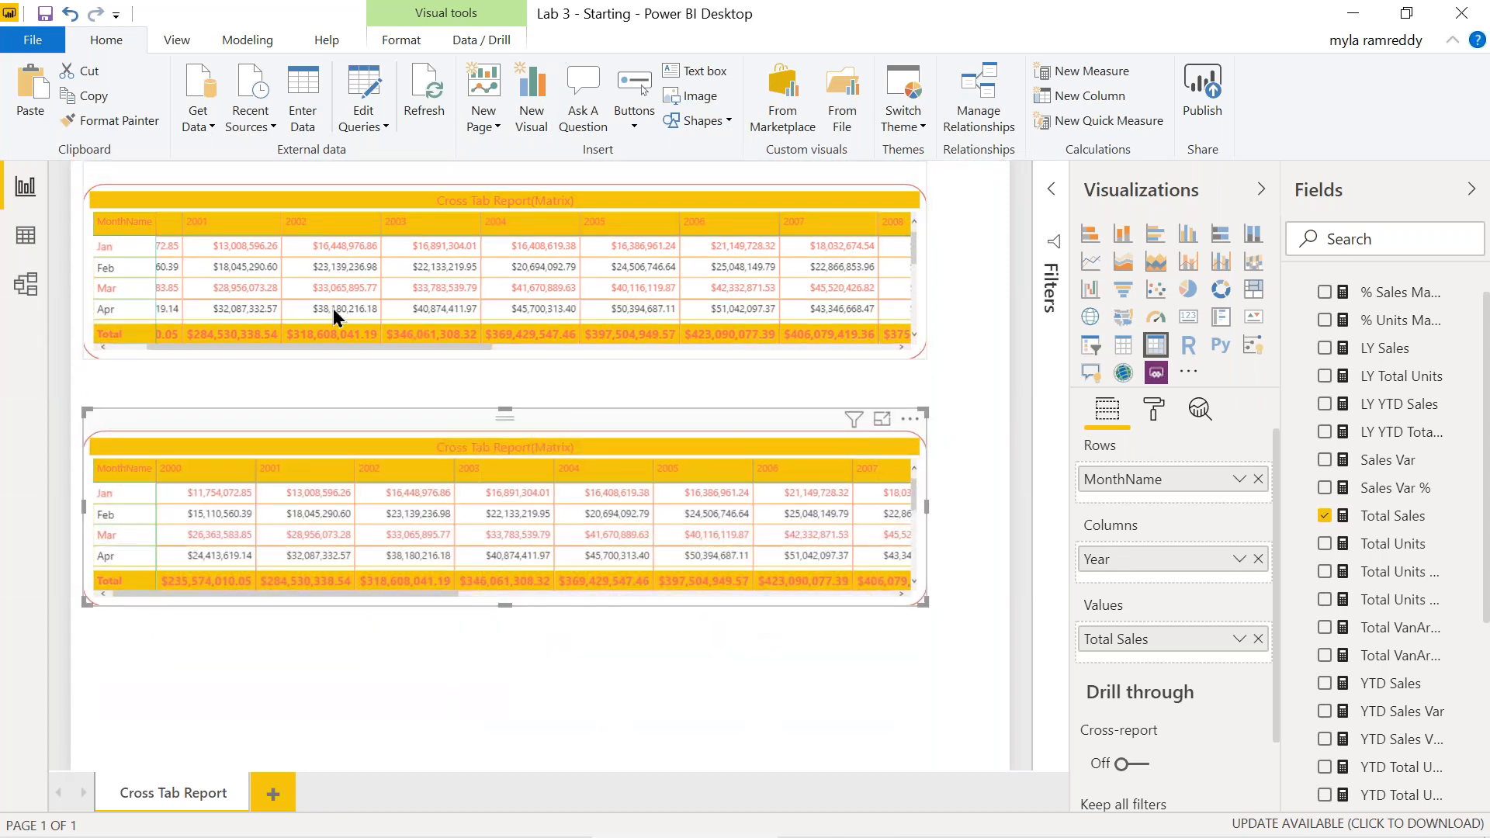
- Replace Total Sales with Total Units as the values of the lower Cross Tab Report matrix
mouse_move(380, 292)
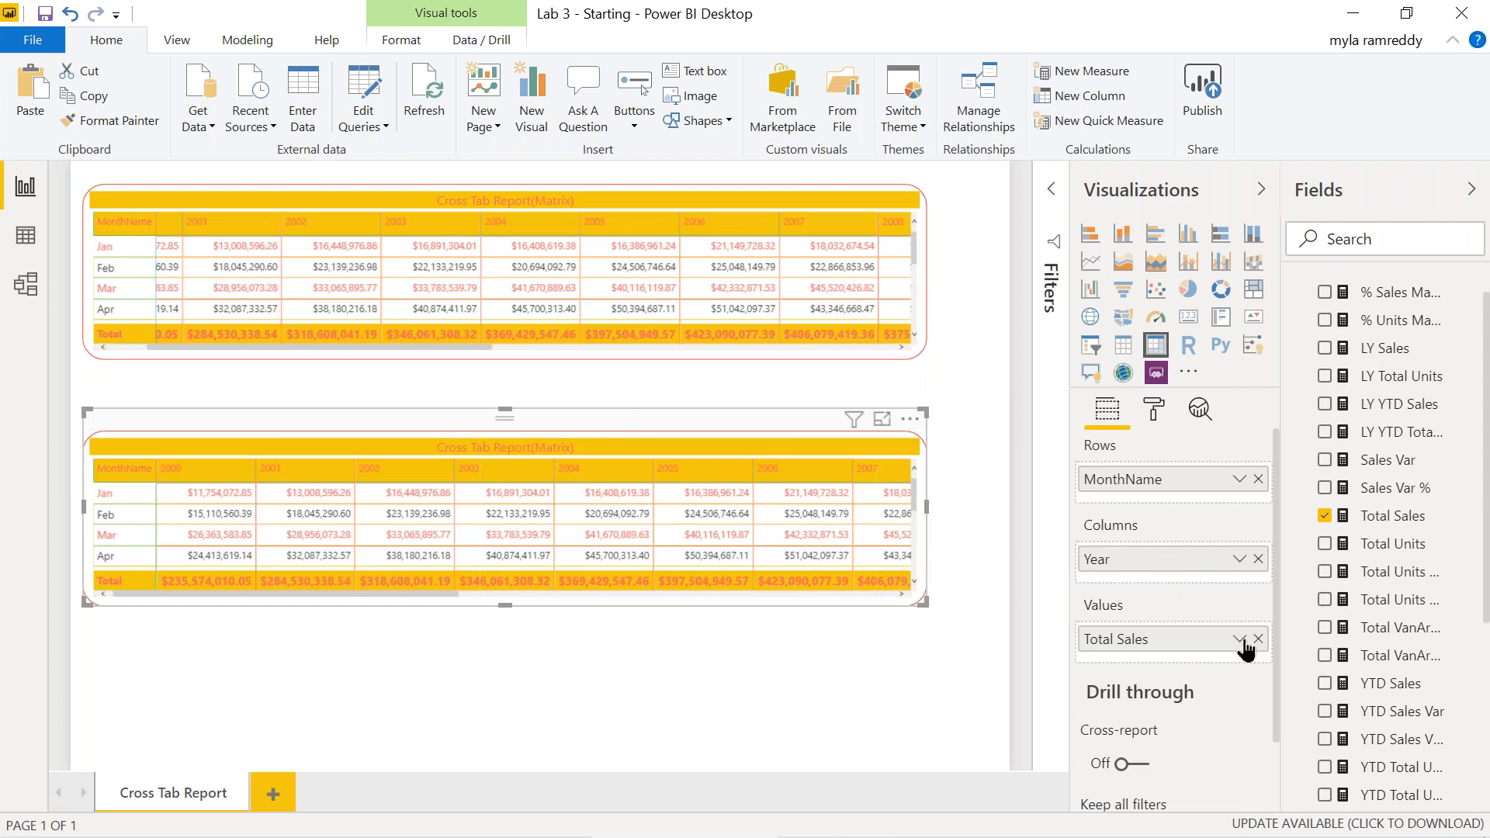
click(1258, 639)
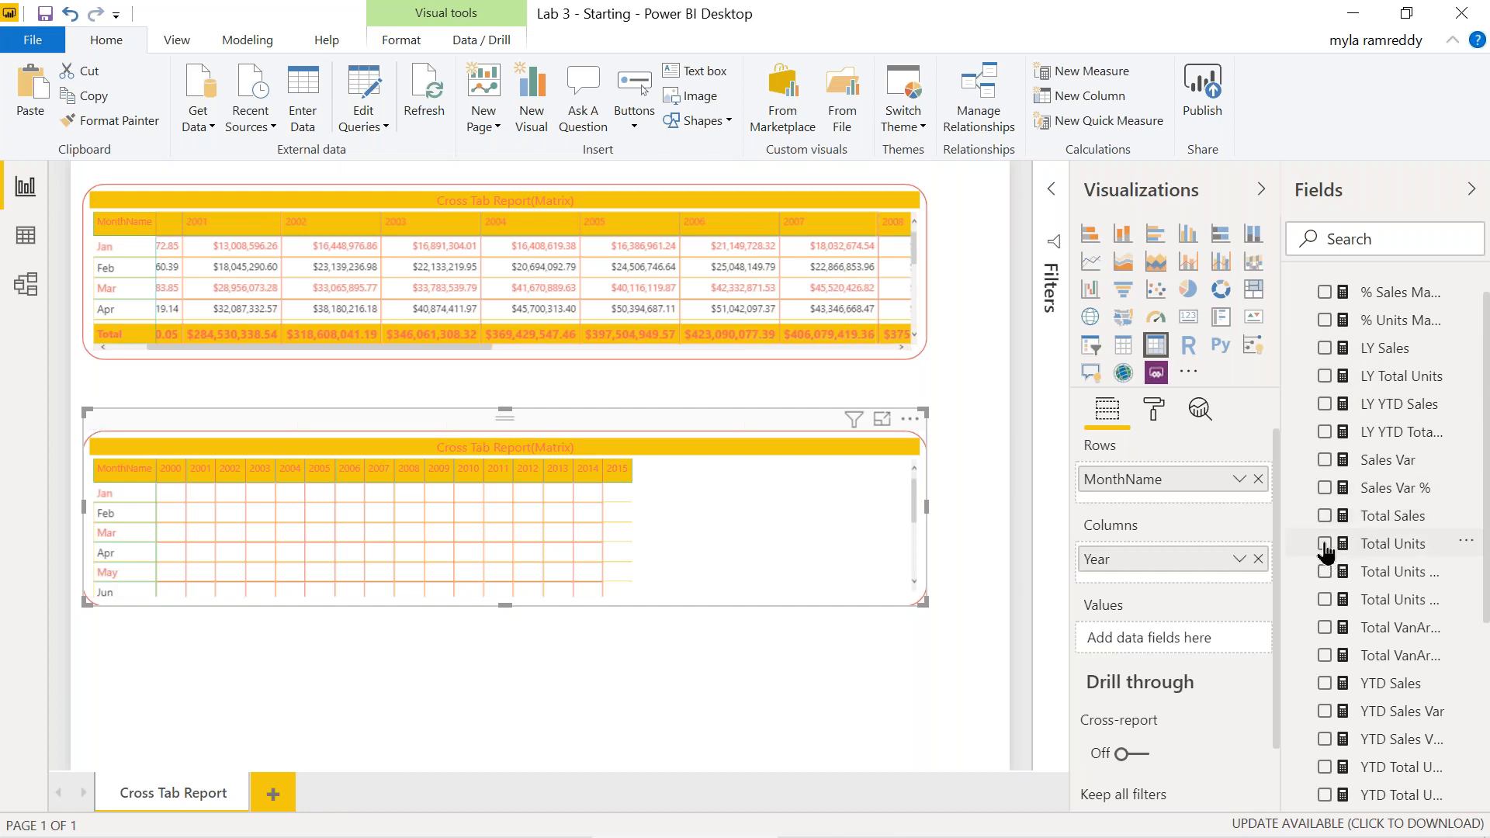
click(1324, 545)
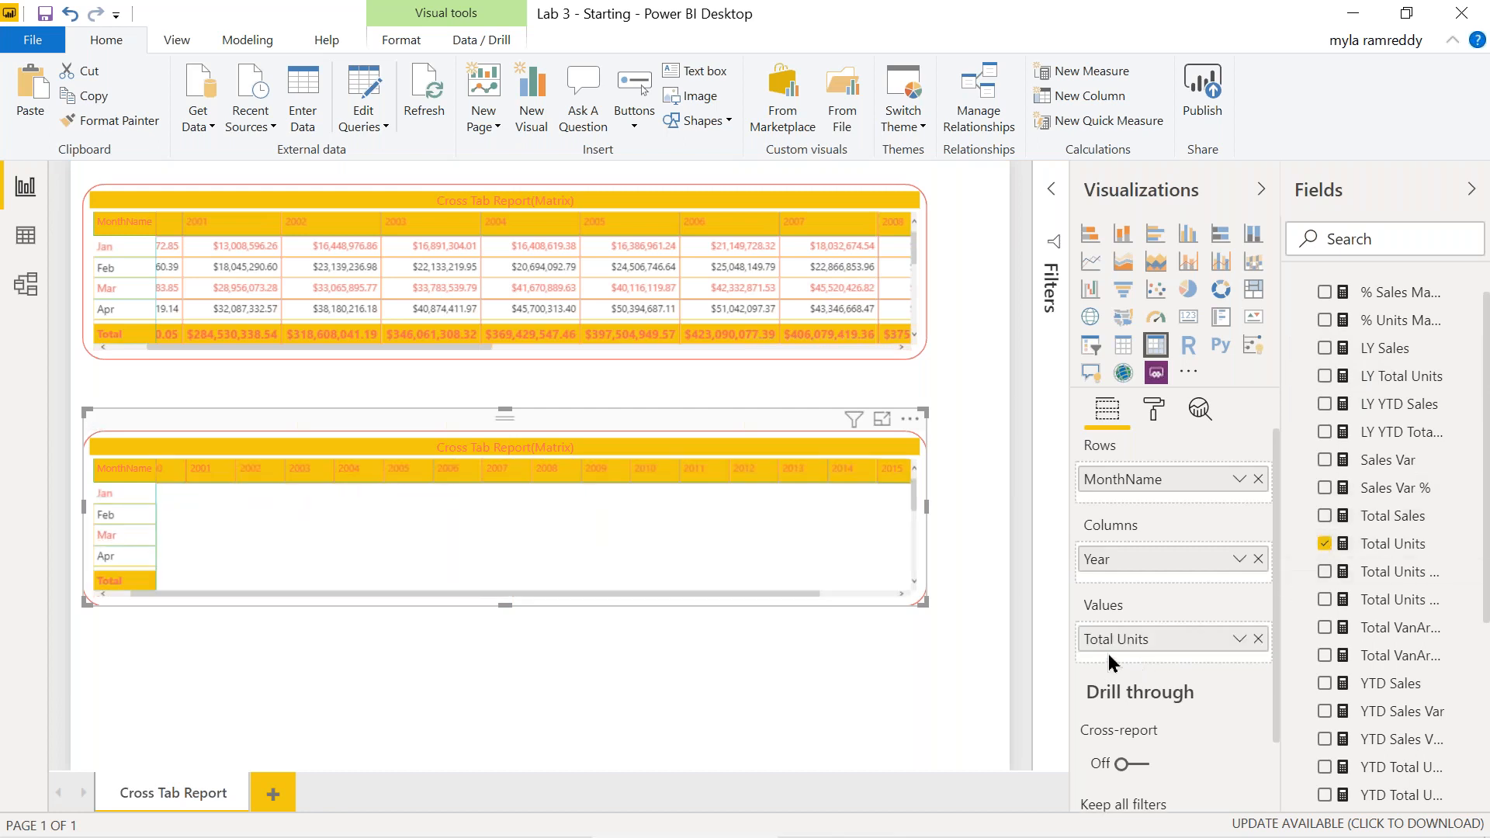
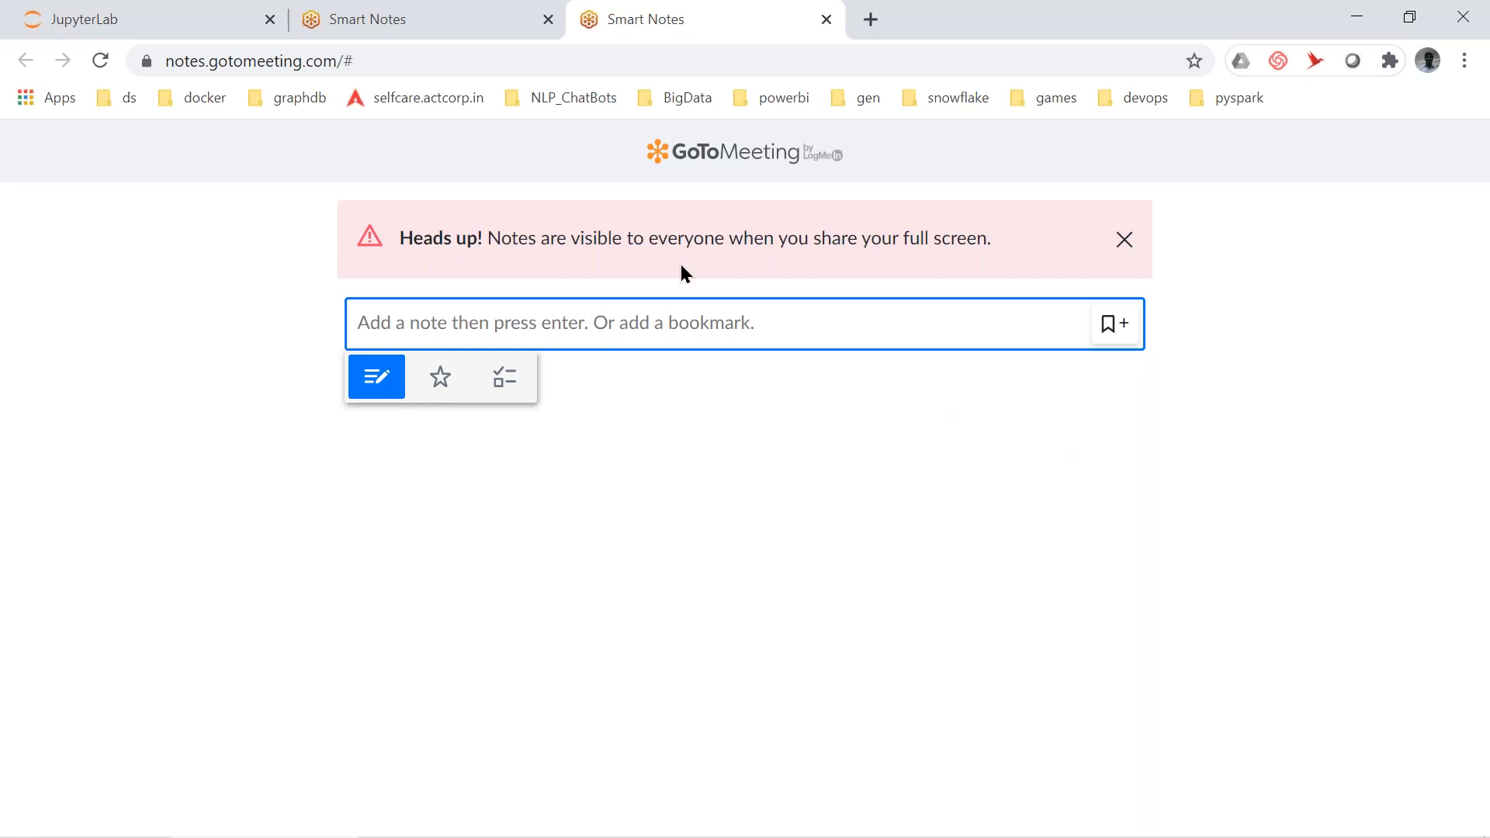
- Switch to JupyterLab, review the Exercise 2 Part-to-Whole Report instructions in full screen, and return to Power BI Desktop
click(174, 22)
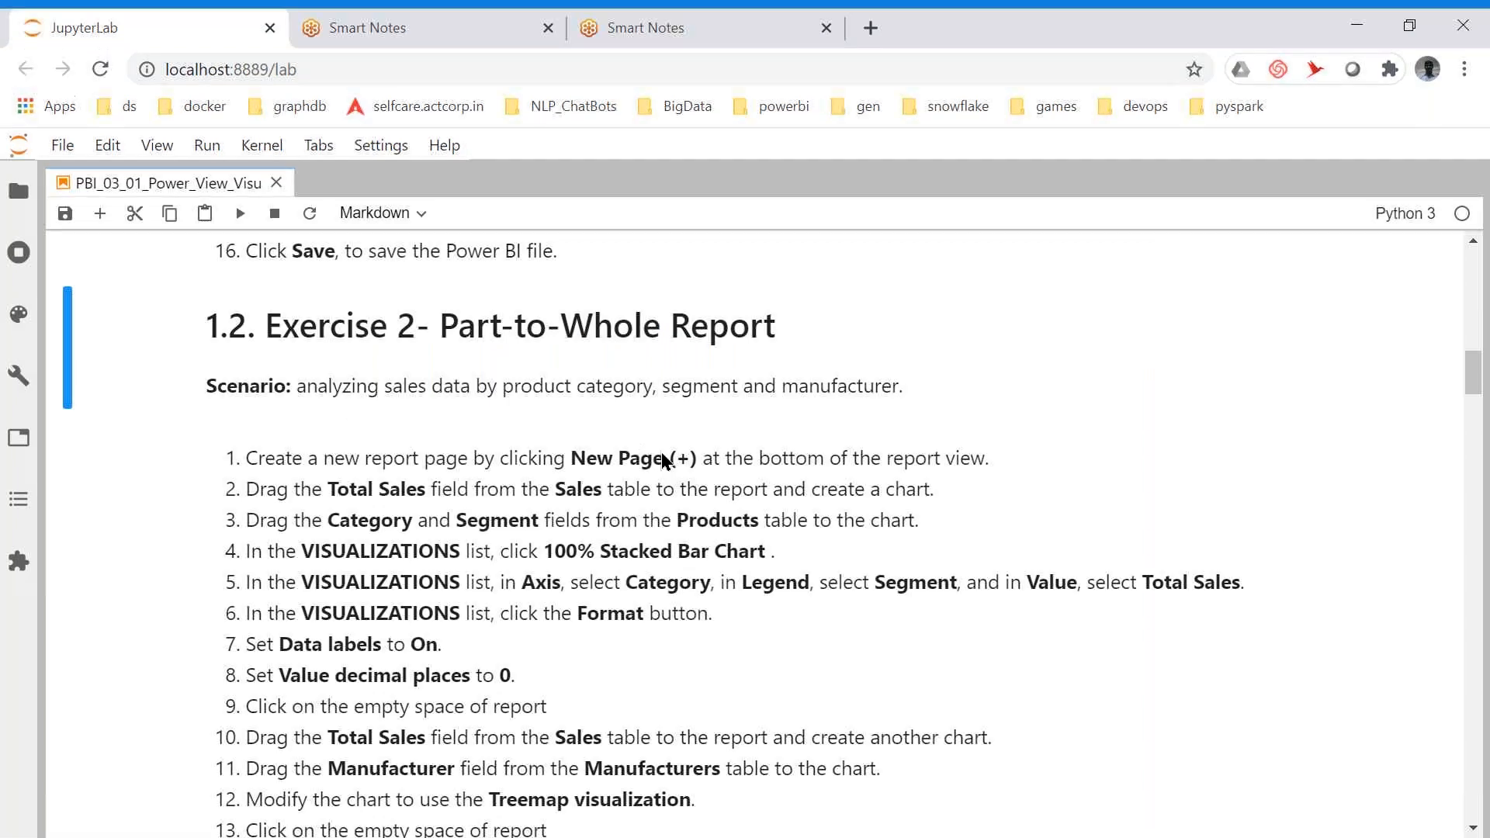
key(F11)
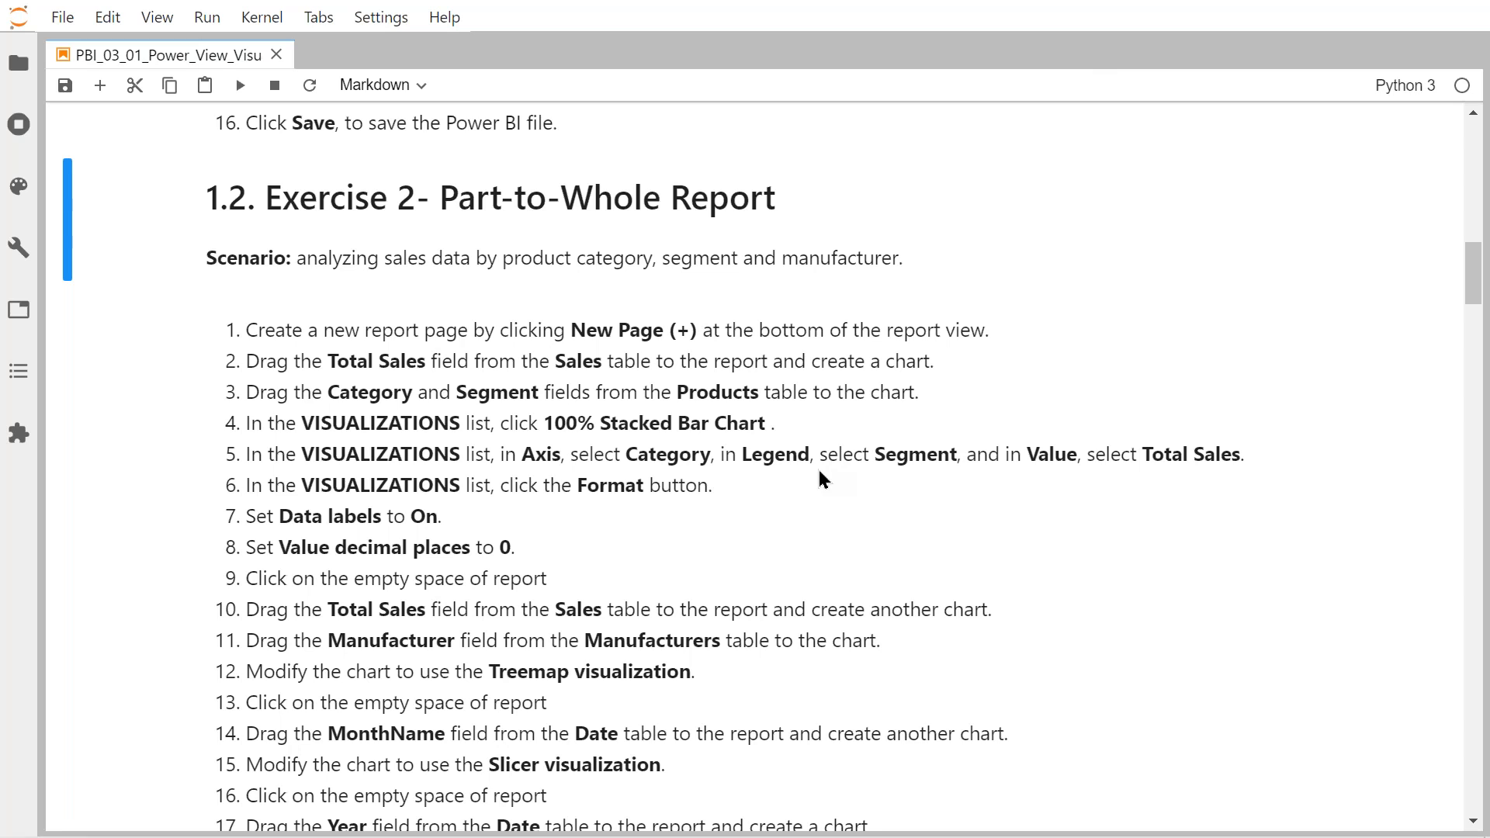
scroll(818, 469, down, 1)
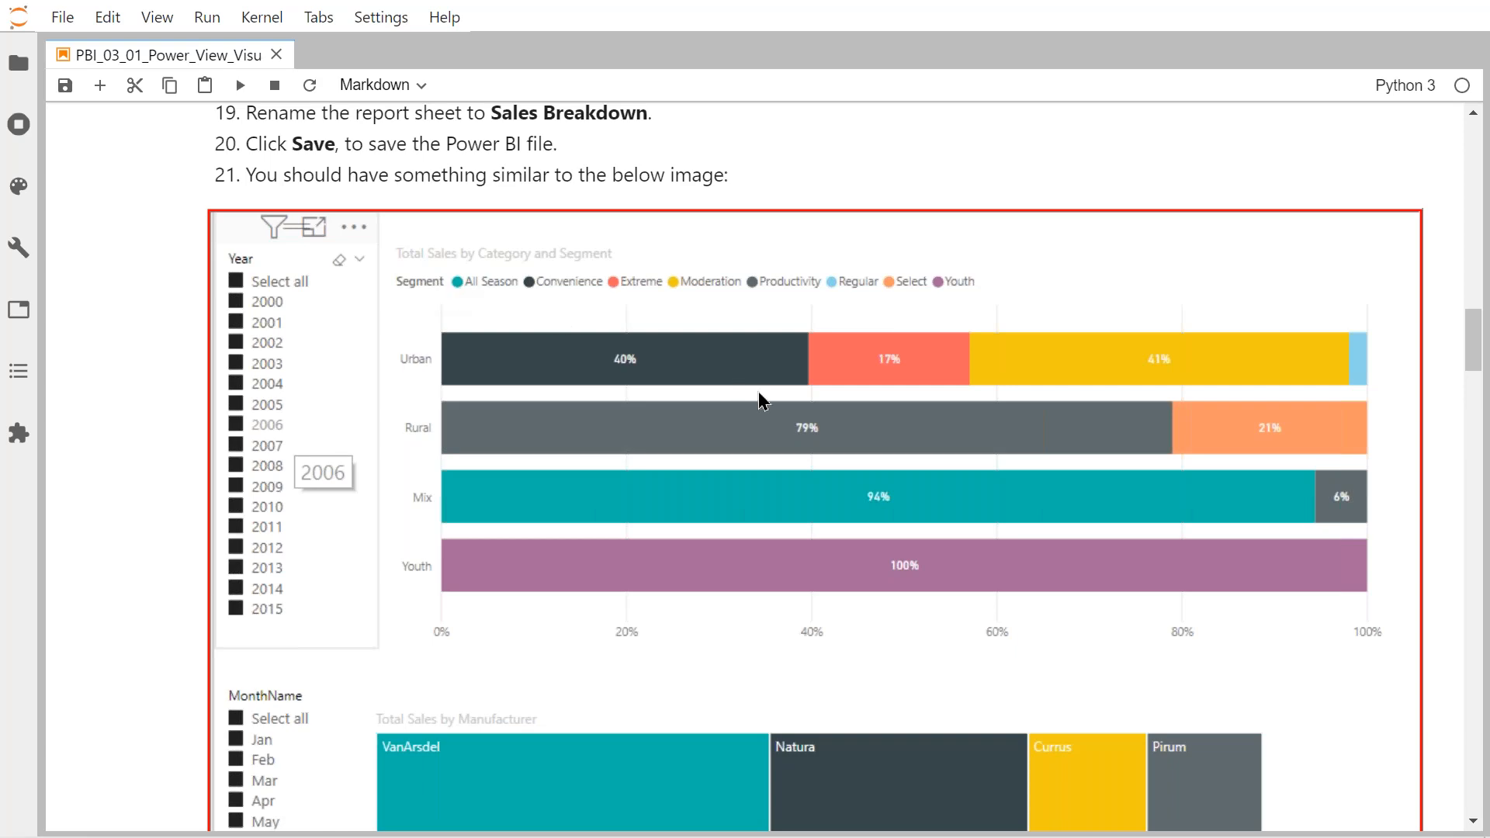
scroll(760, 399, up, 12)
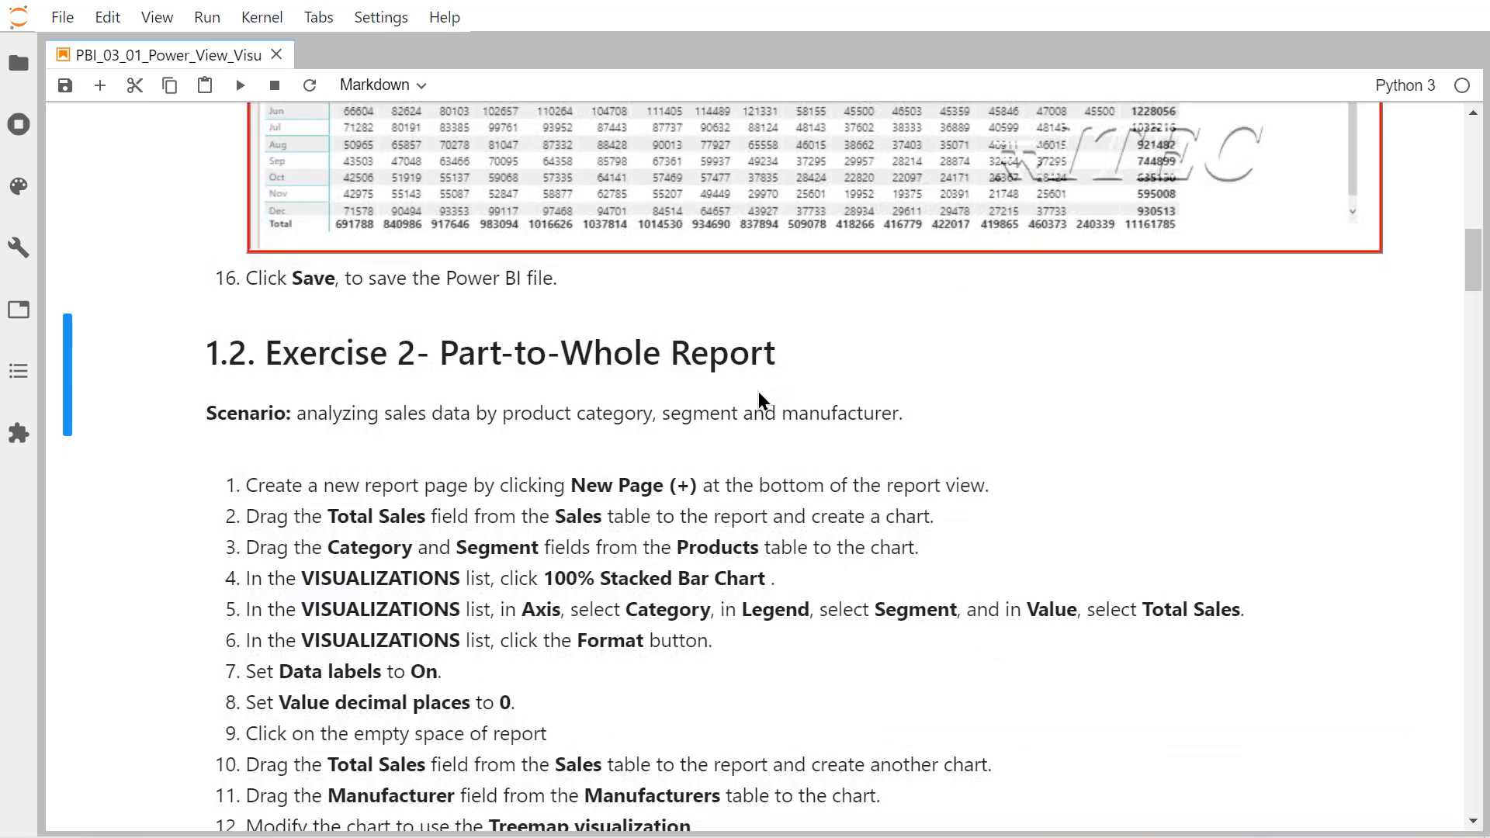
key(alt+Tab)
key(alt+Tab)
key(alt+shift+Tab)
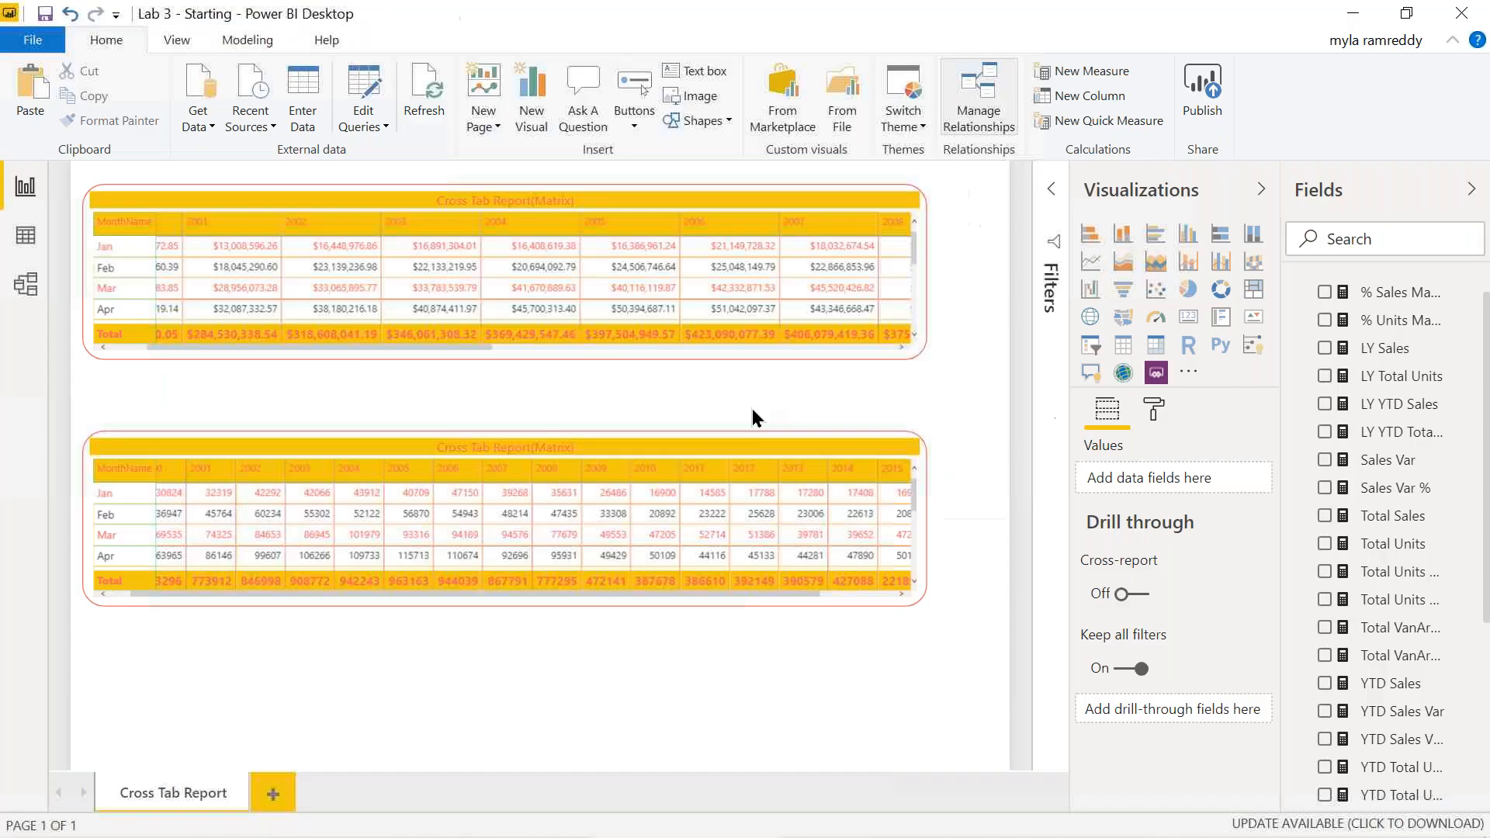
- Add a new report page named "Part to whole report"
click(278, 799)
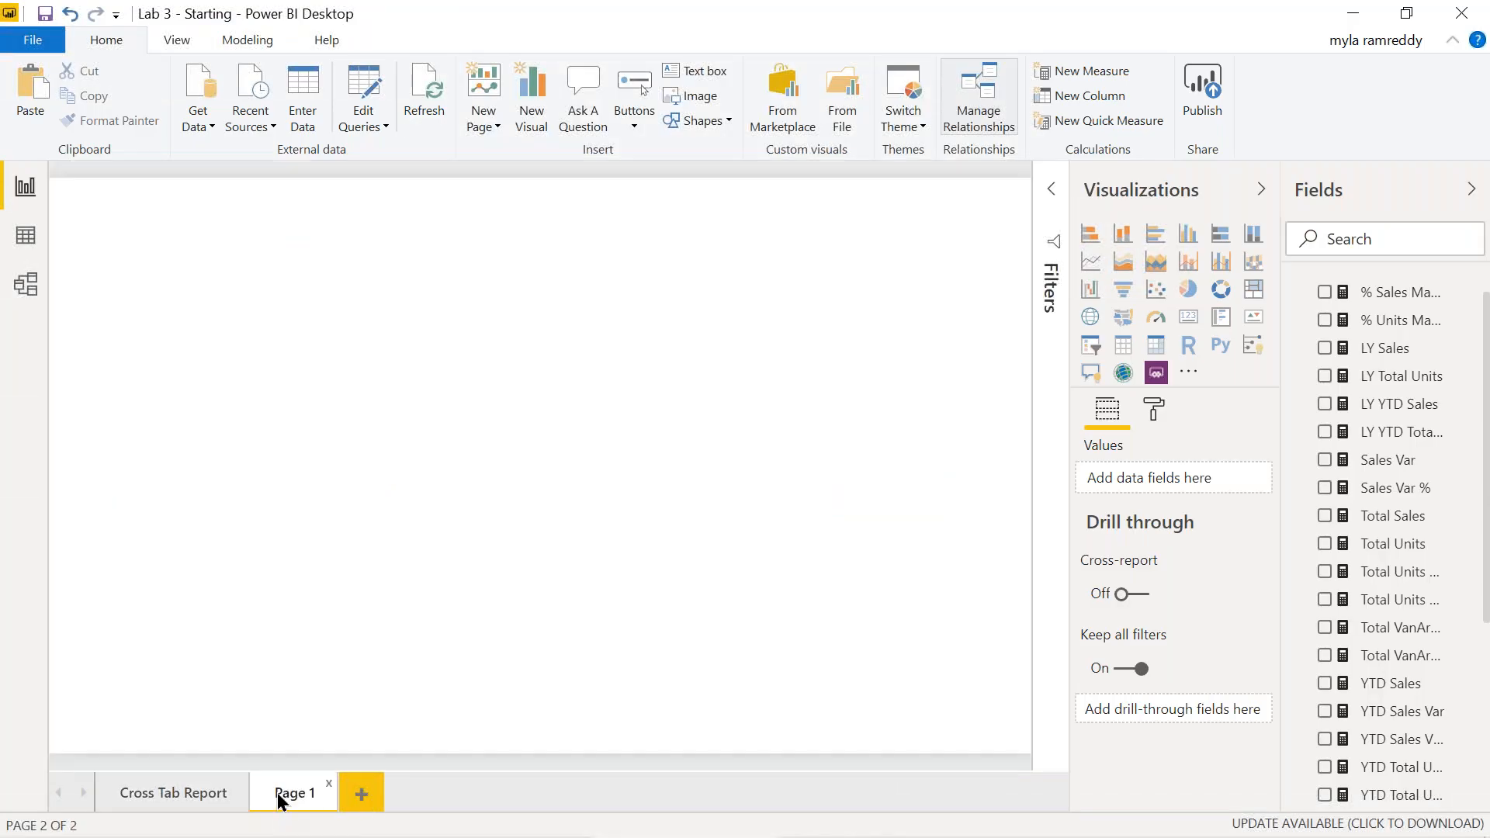
right_click(281, 800)
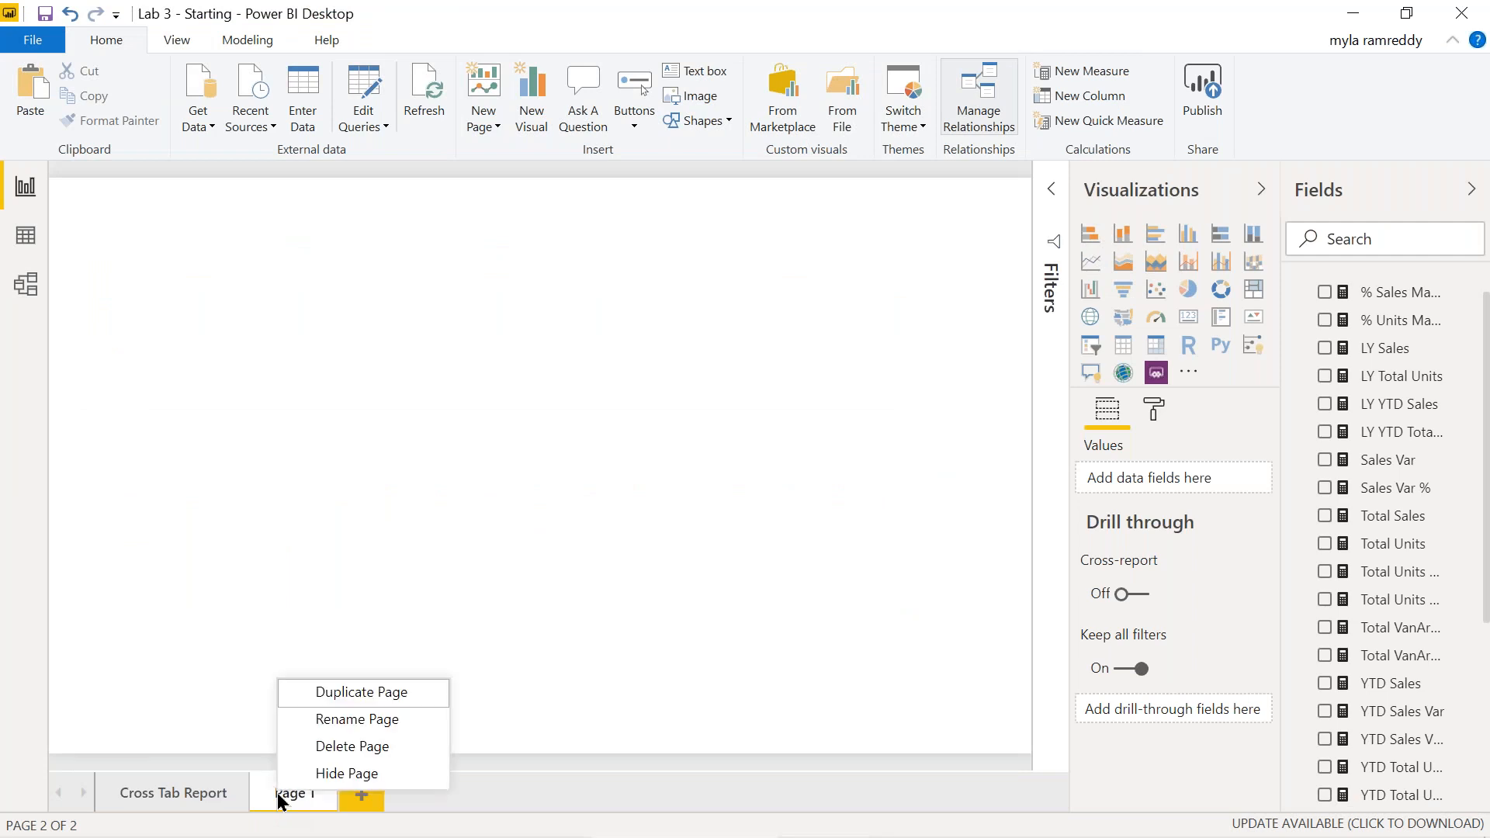
click(366, 716)
text(Part to h)
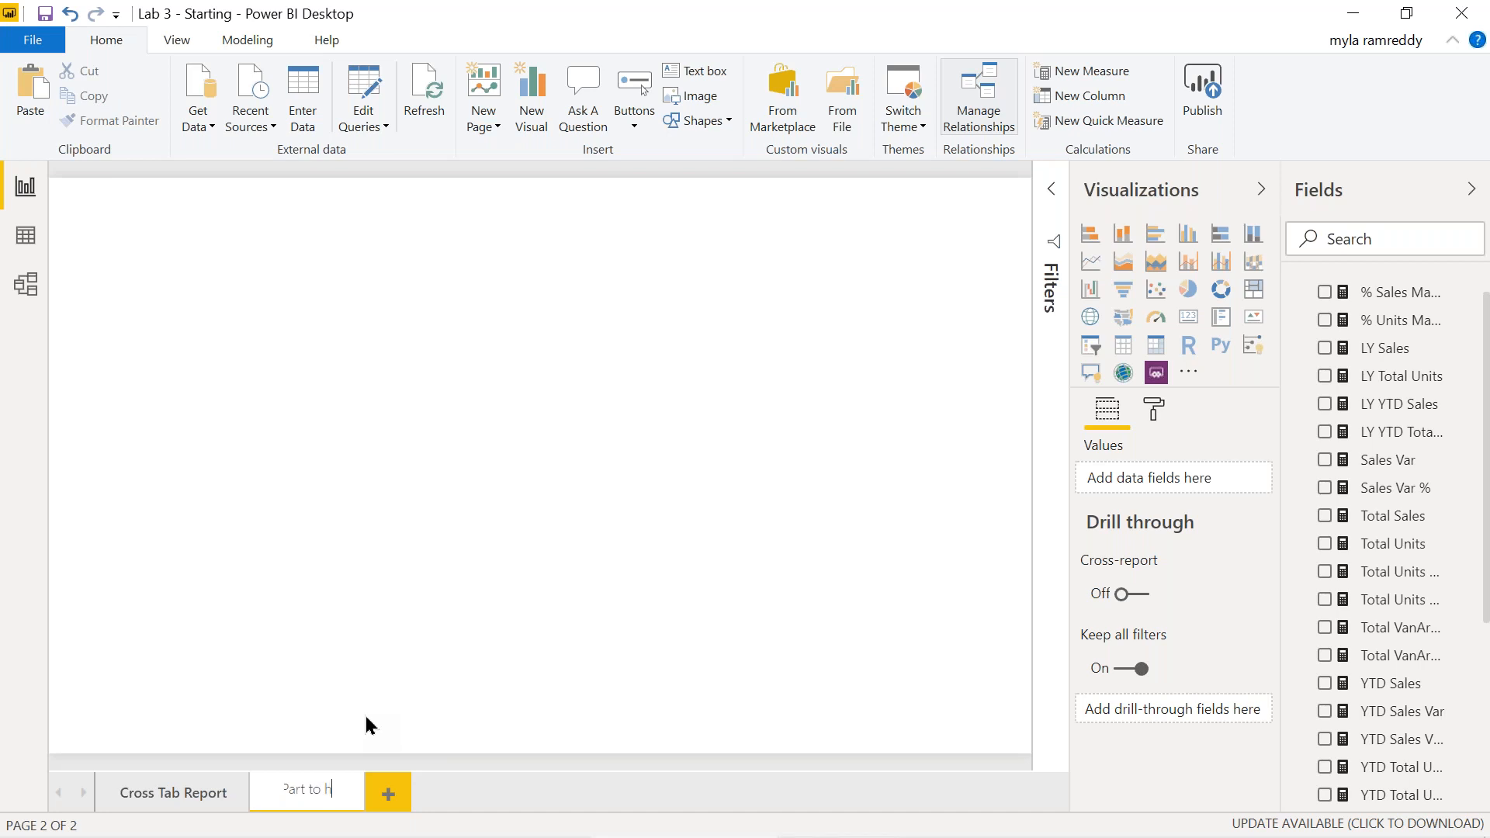
key(BackSpace)
text(whole)
text( report)
key(Return)
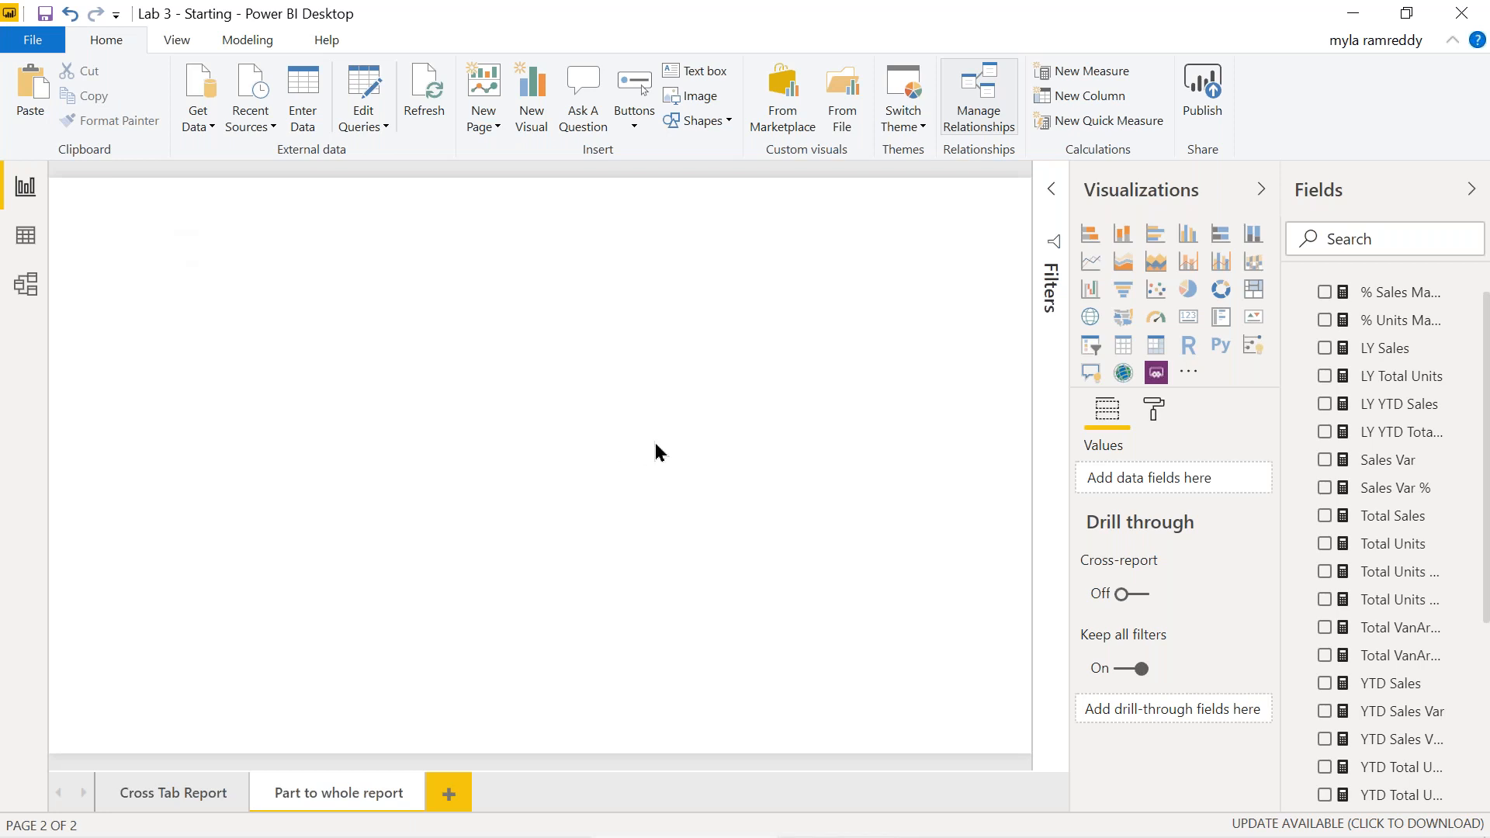
- Insert a slicer on the page and assign it the Year field from the Date table
click(1095, 354)
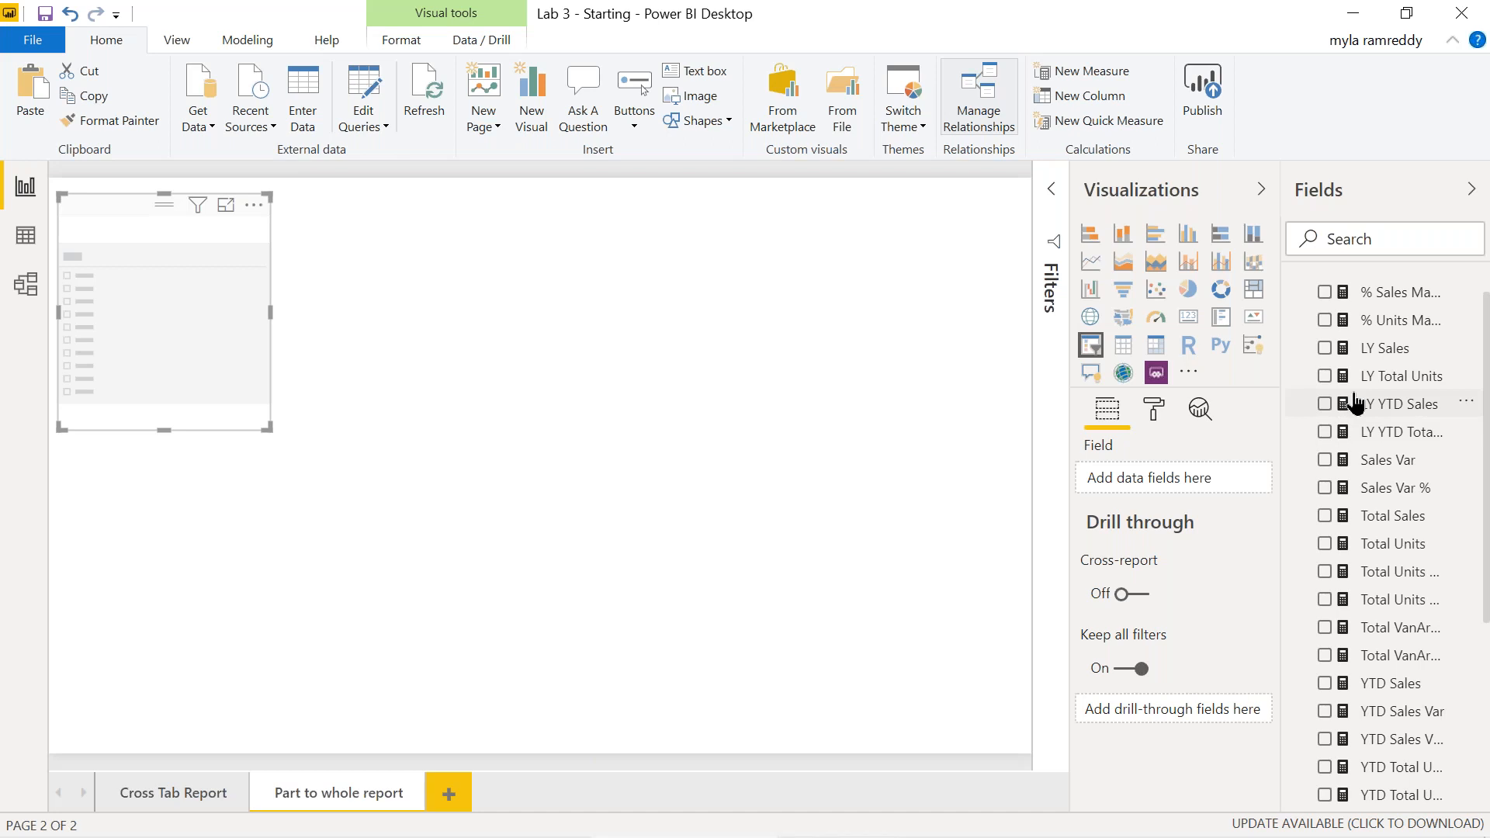
scroll(1334, 365, up, 1)
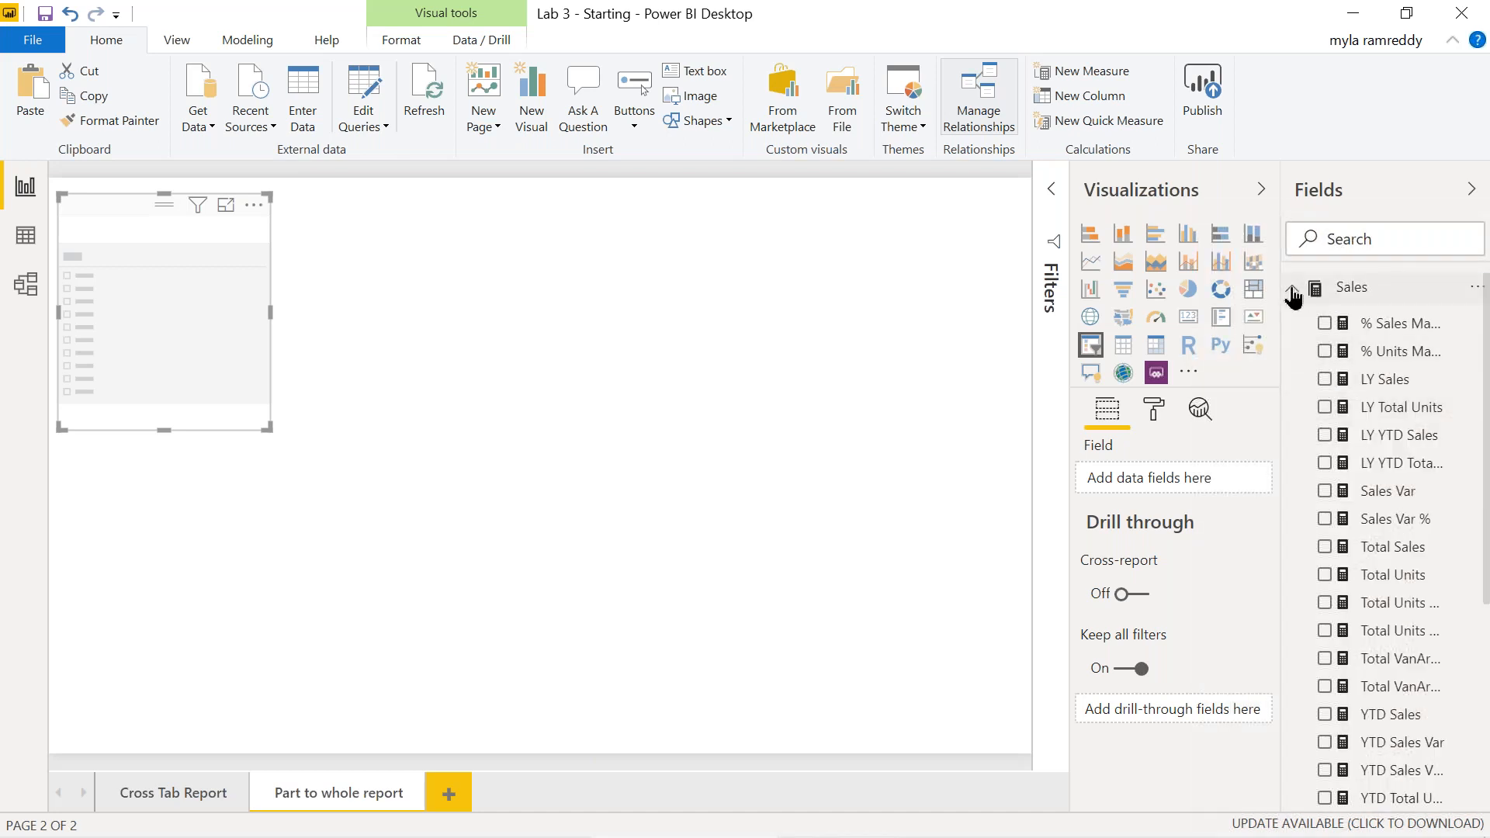
click(1292, 291)
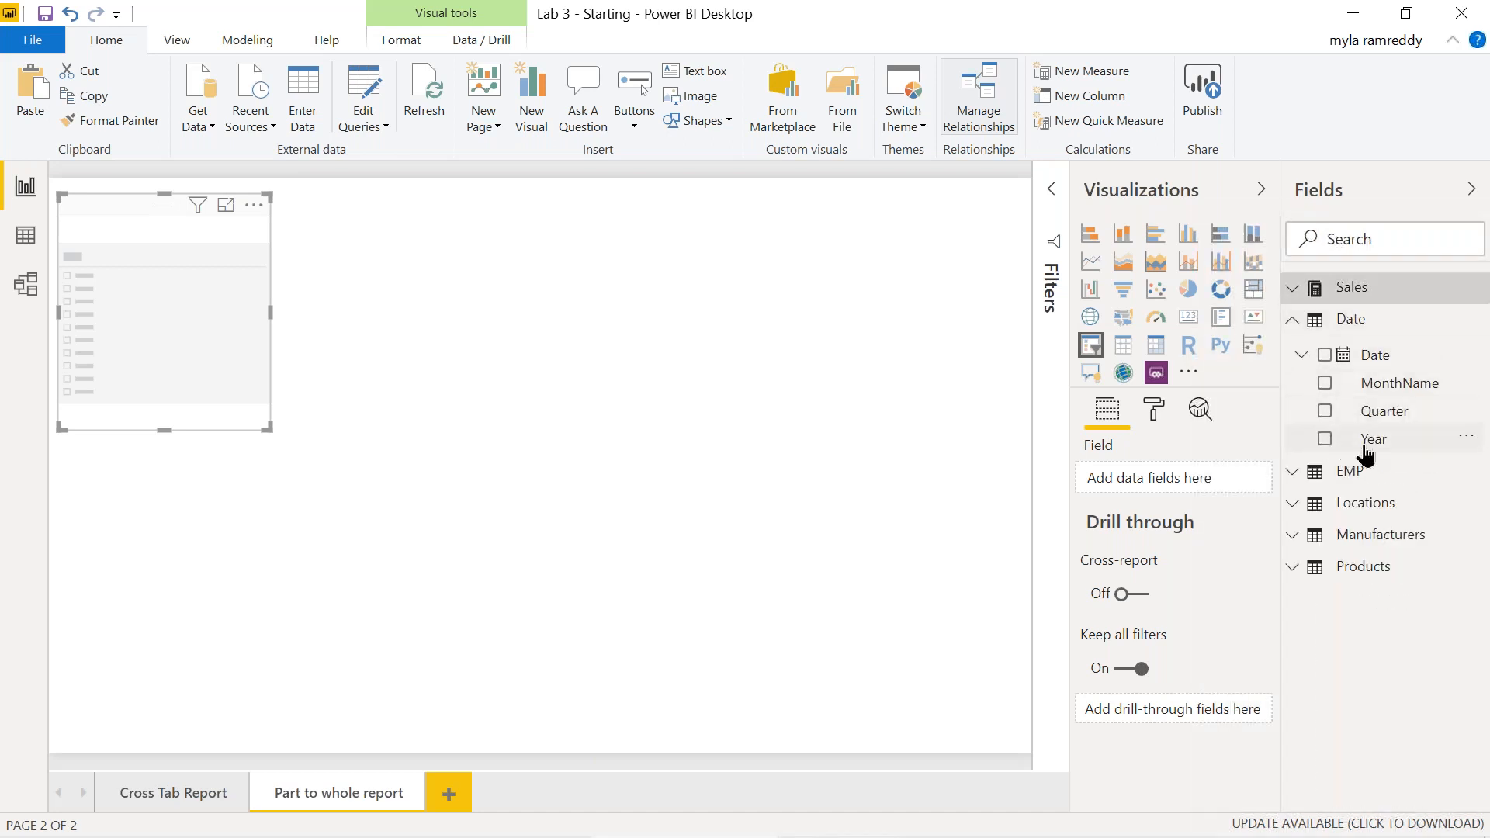
drag(1369, 446, 1222, 482)
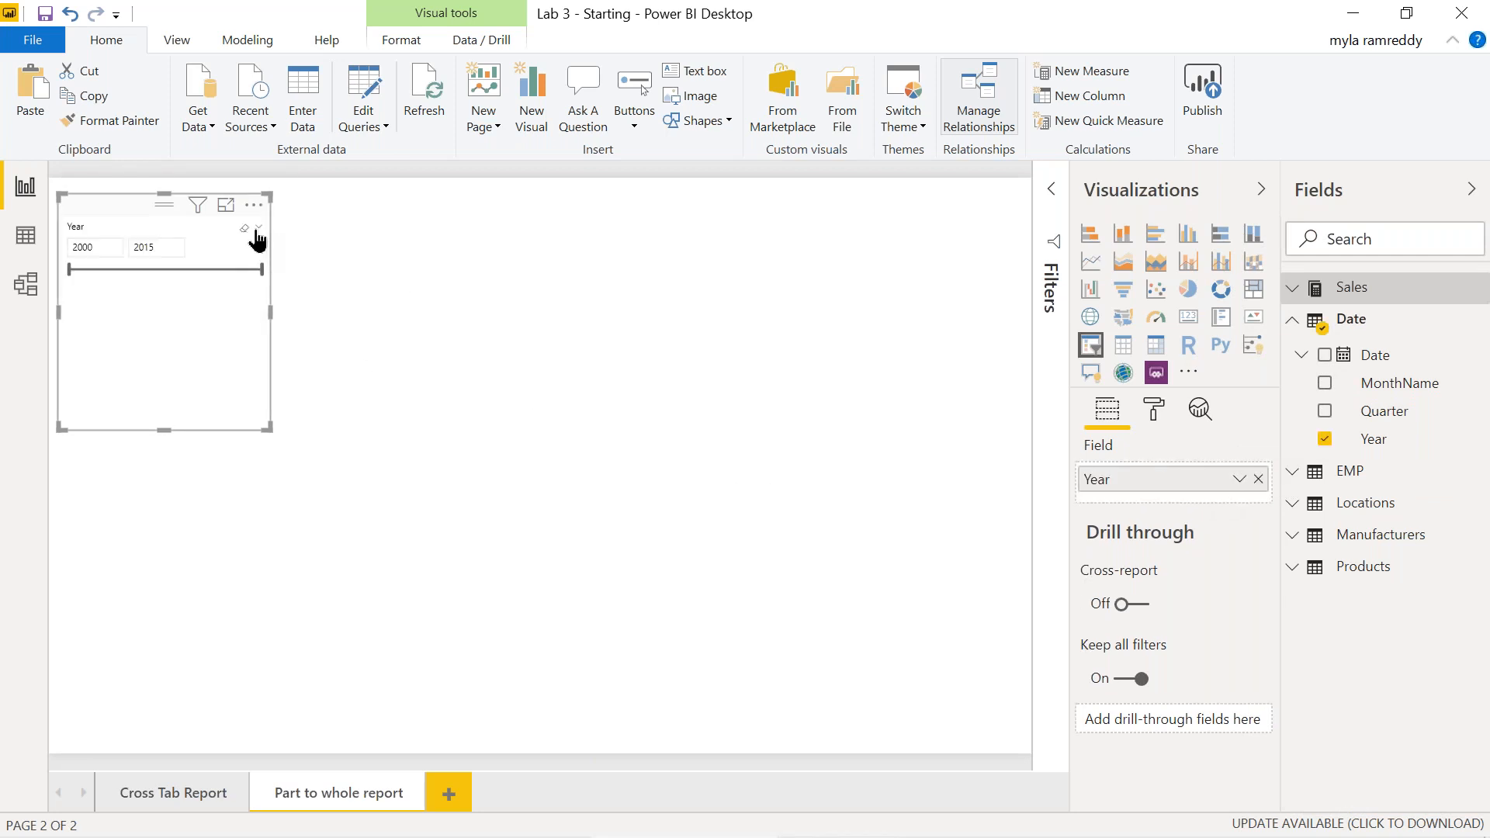
- Limit the Year slicer's range to 2000–2010 and switch the slicer to the List style
click(200, 272)
click(256, 232)
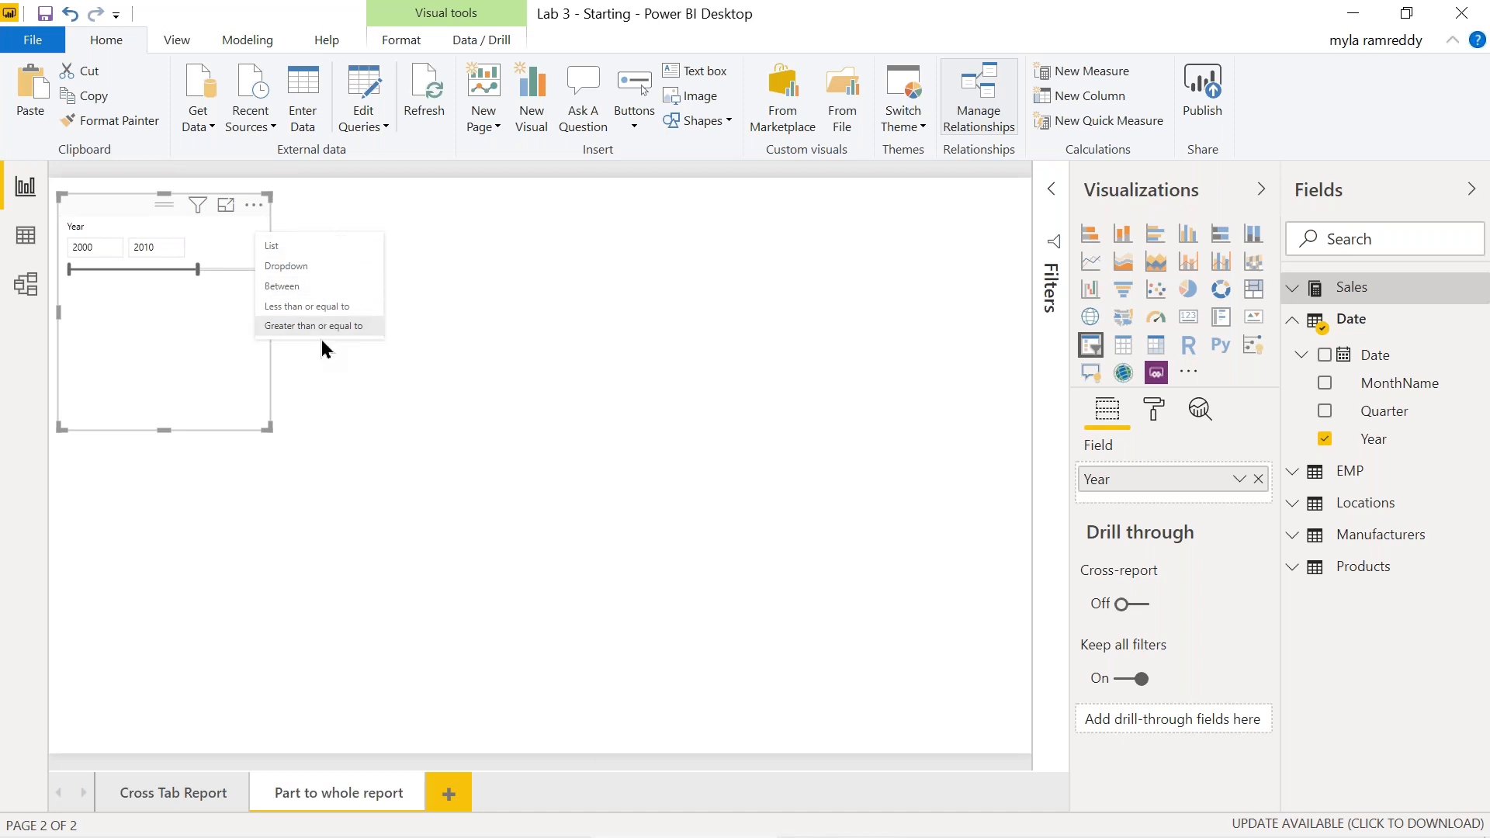
click(287, 247)
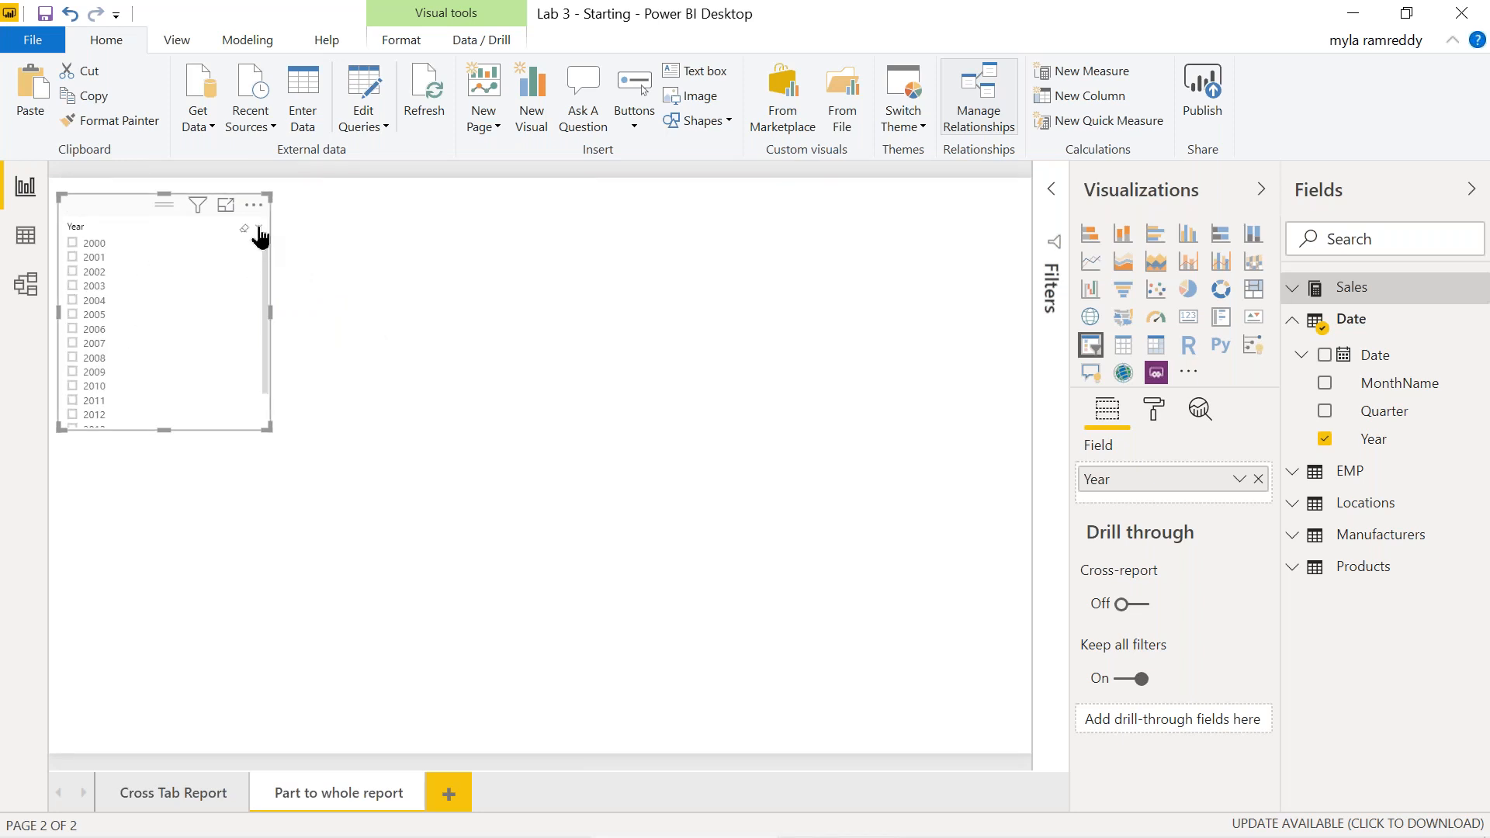
- Try the Year slicer as a Dropdown, expanding its value list, and switch it to the Between style
click(259, 227)
click(281, 267)
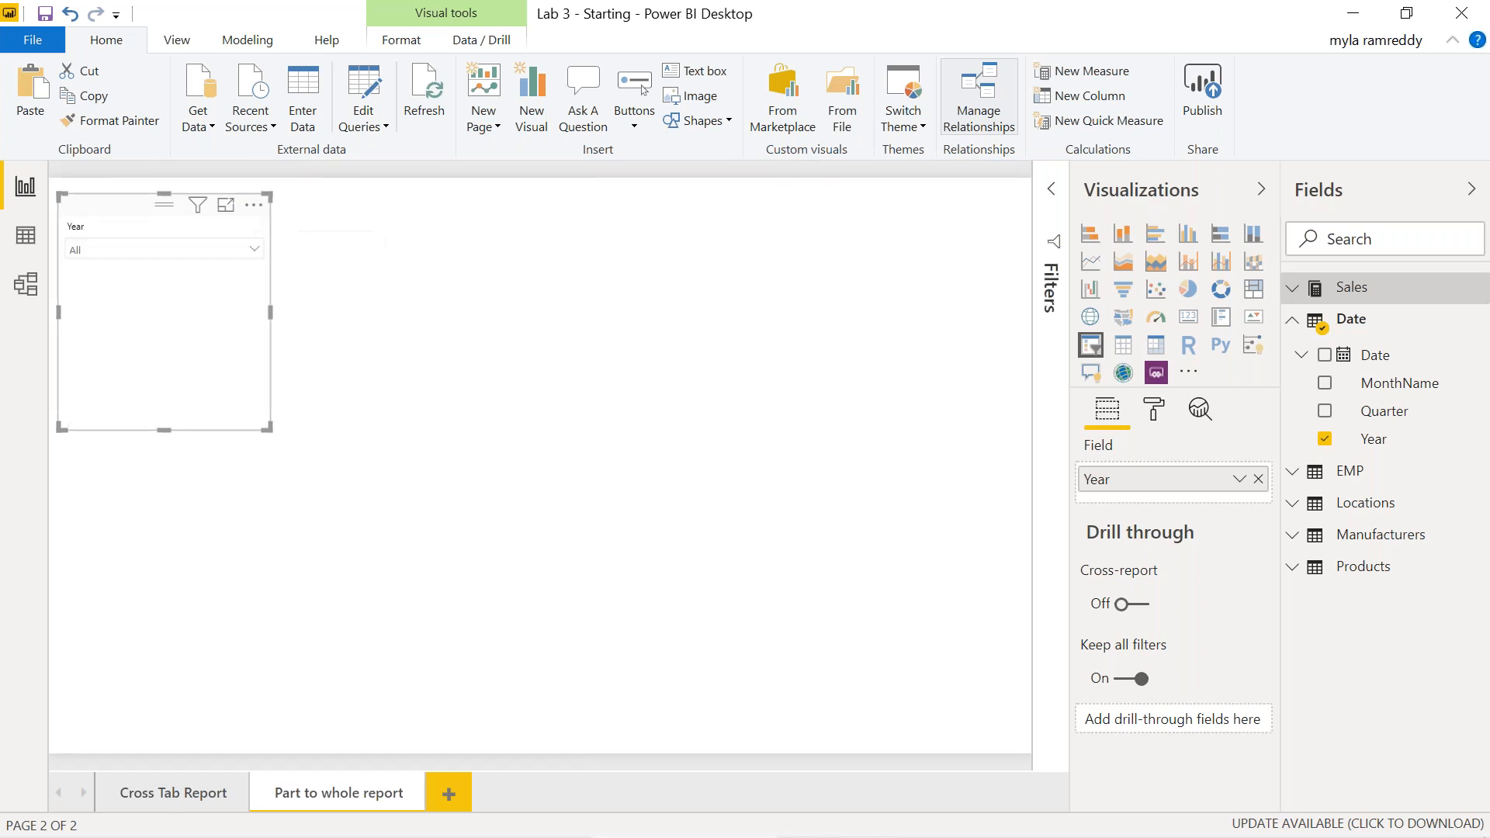
click(254, 250)
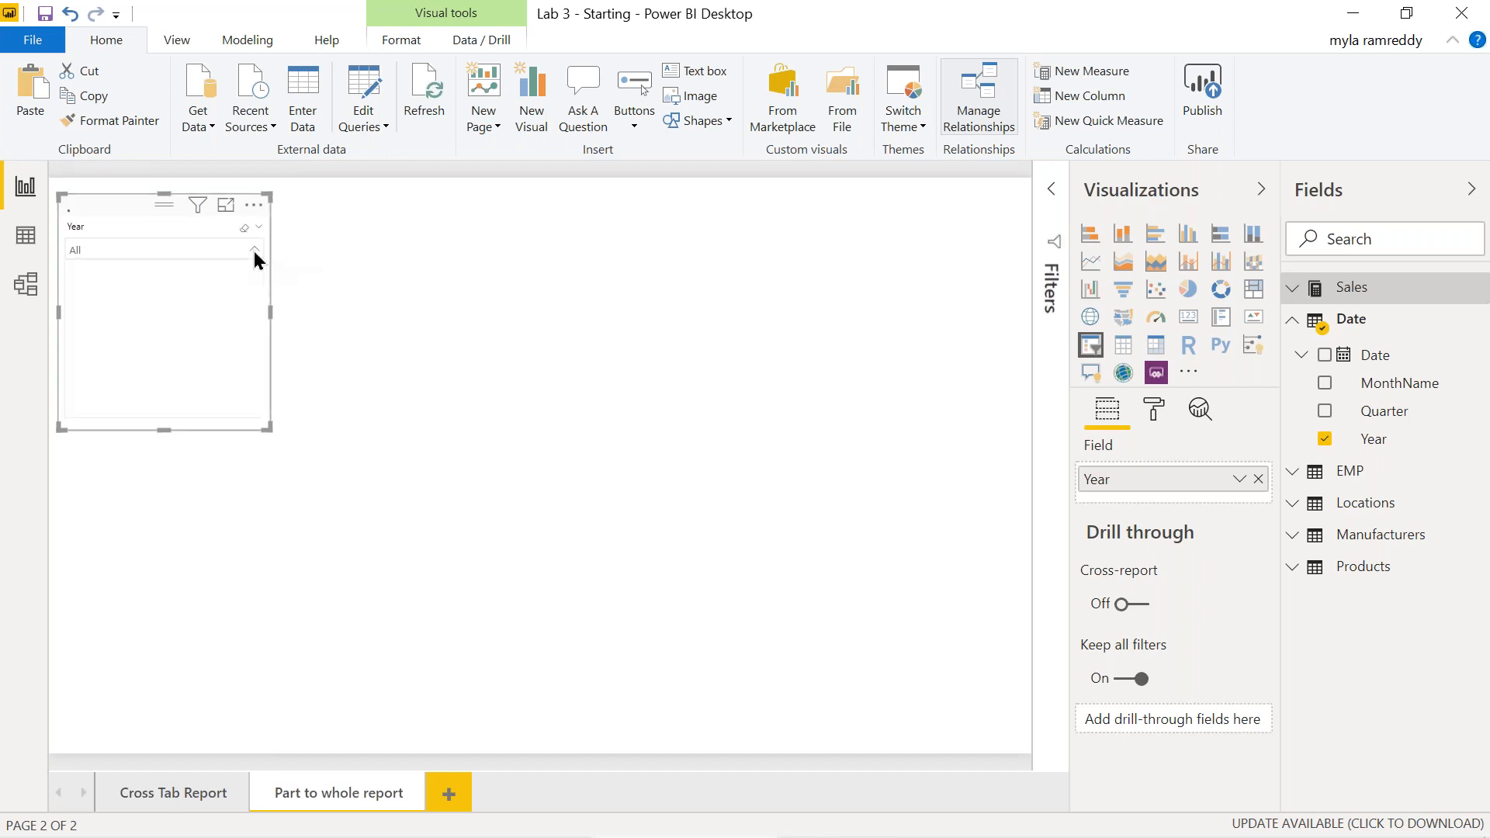
click(258, 228)
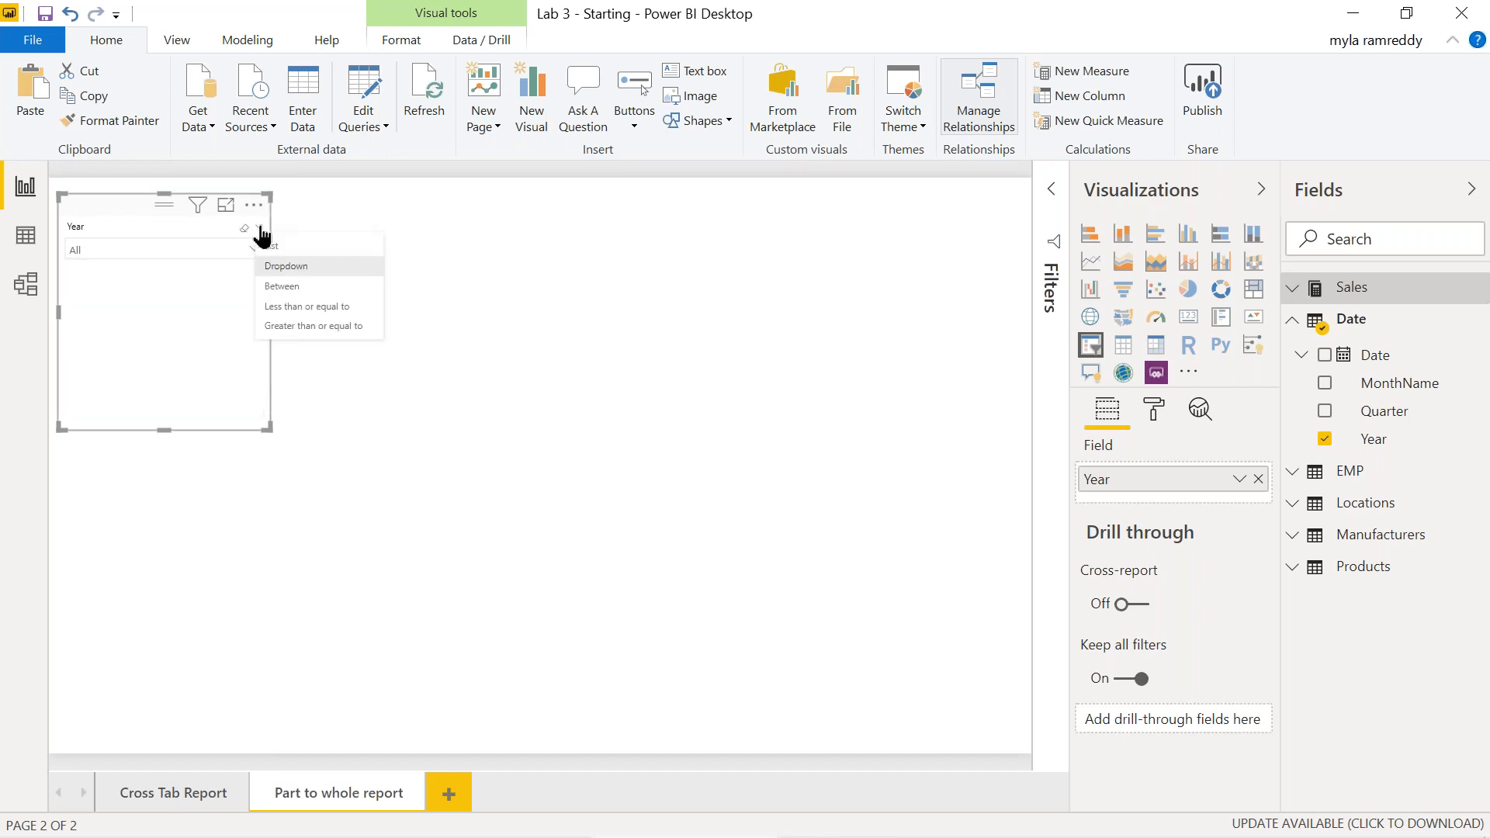
click(301, 287)
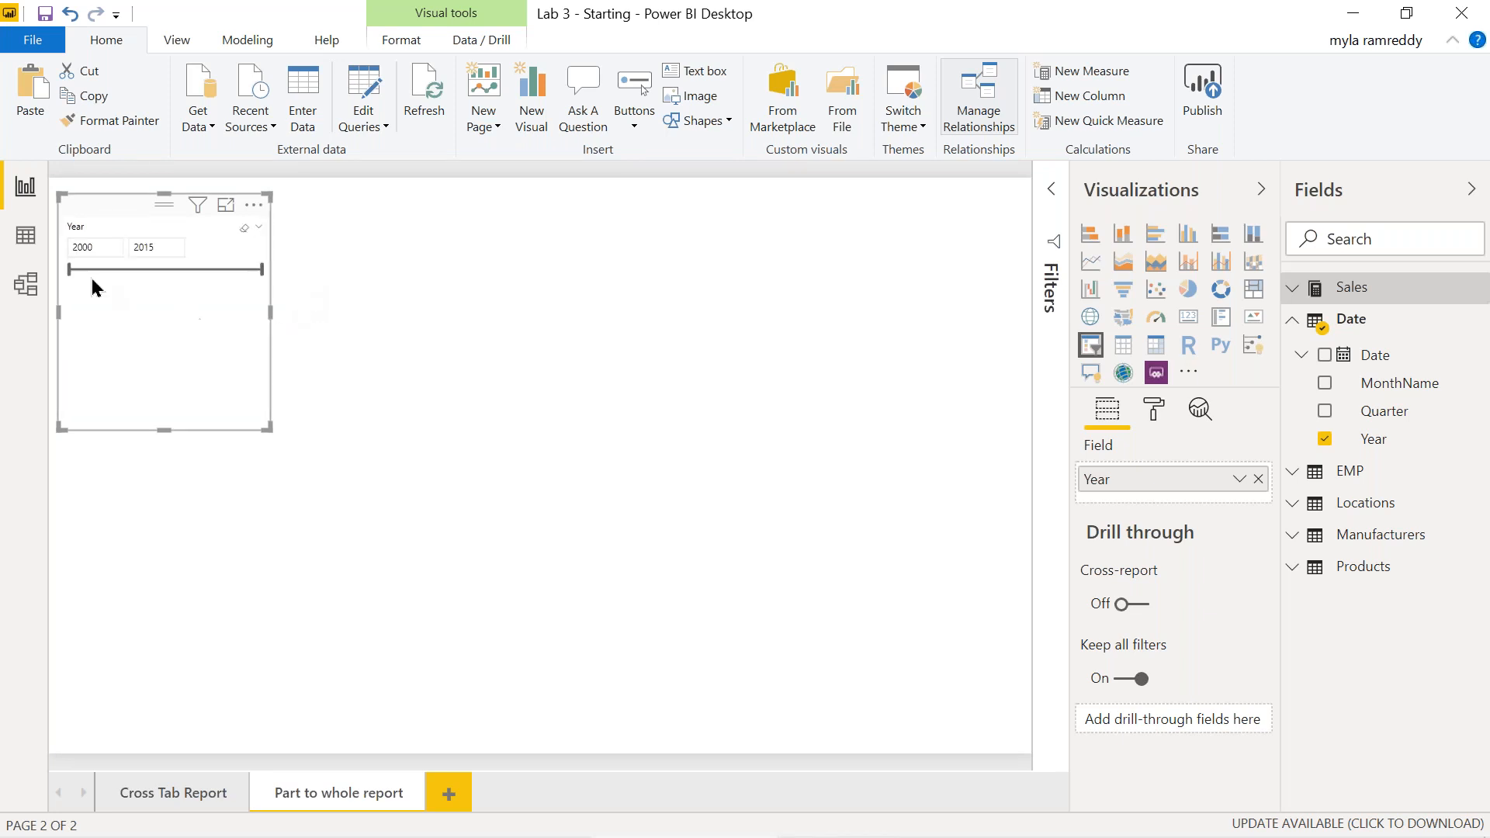
- Try the Less than or equal to and Greater than or equal to styles on the Year slicer
click(257, 230)
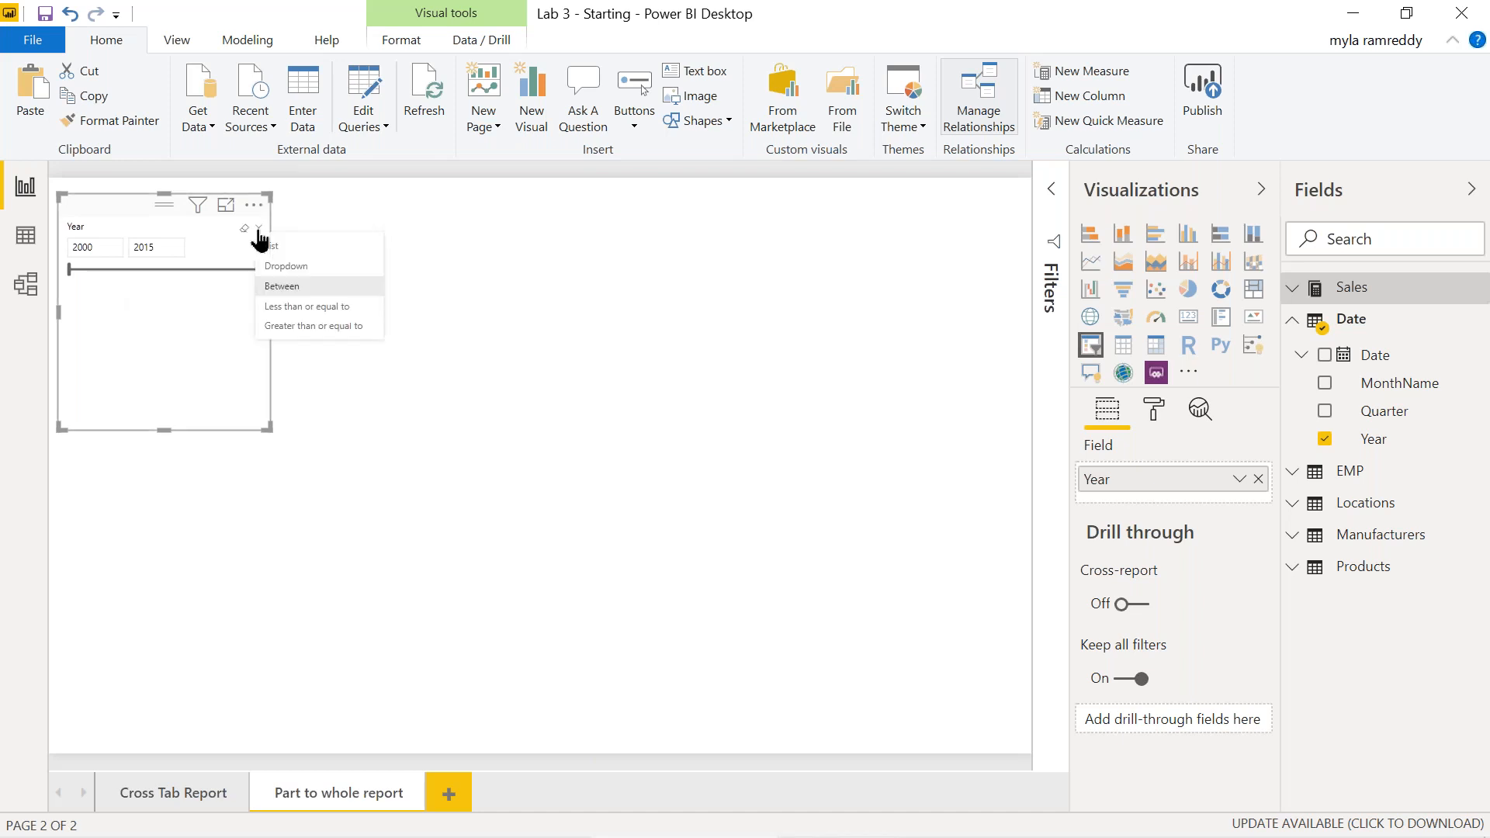
click(307, 307)
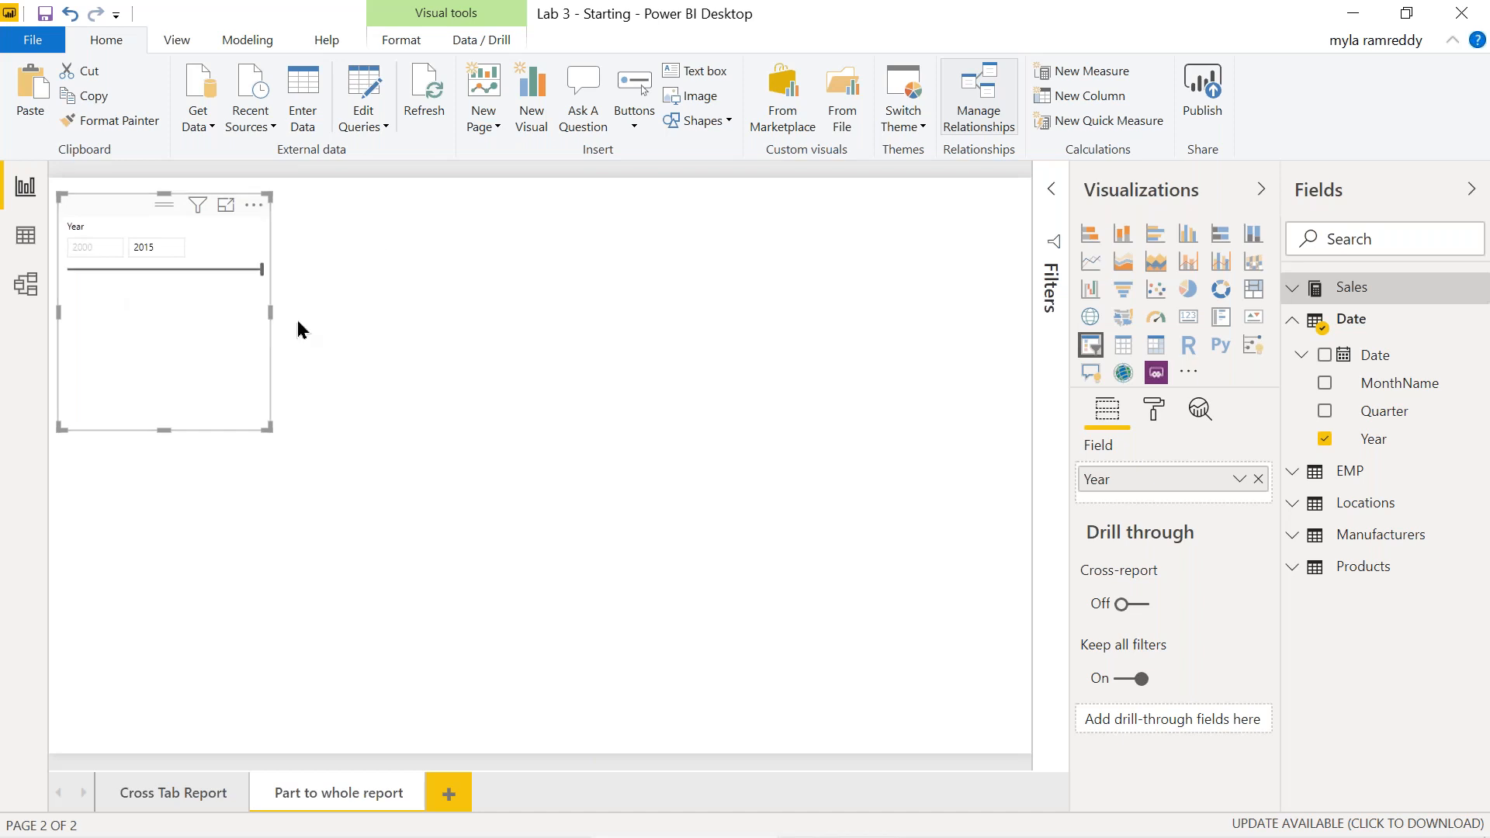
click(153, 255)
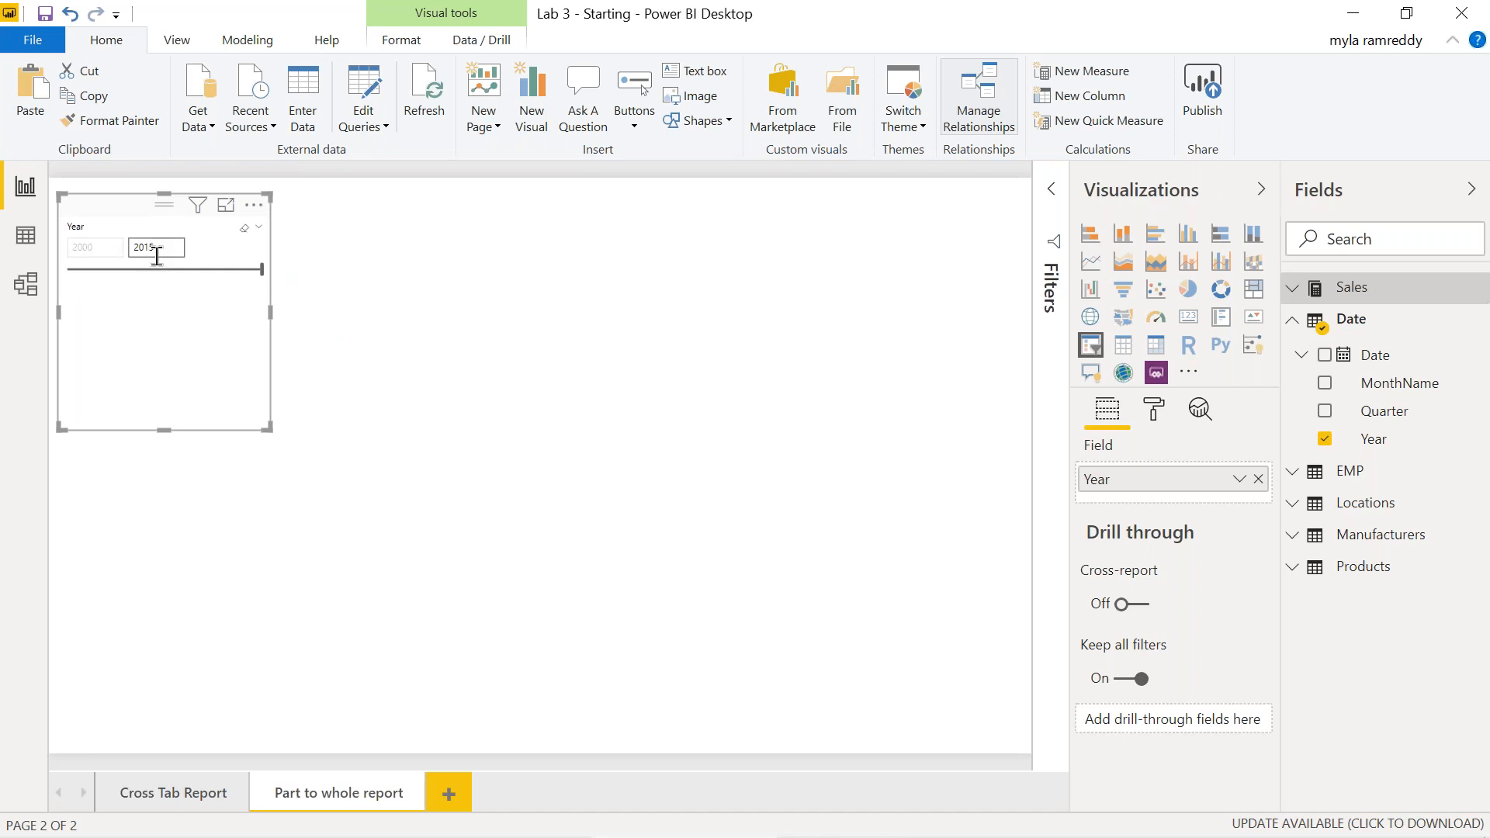
click(259, 227)
click(307, 327)
- Set the Year slicer to the List style, make it narrower, and deselect it
click(257, 229)
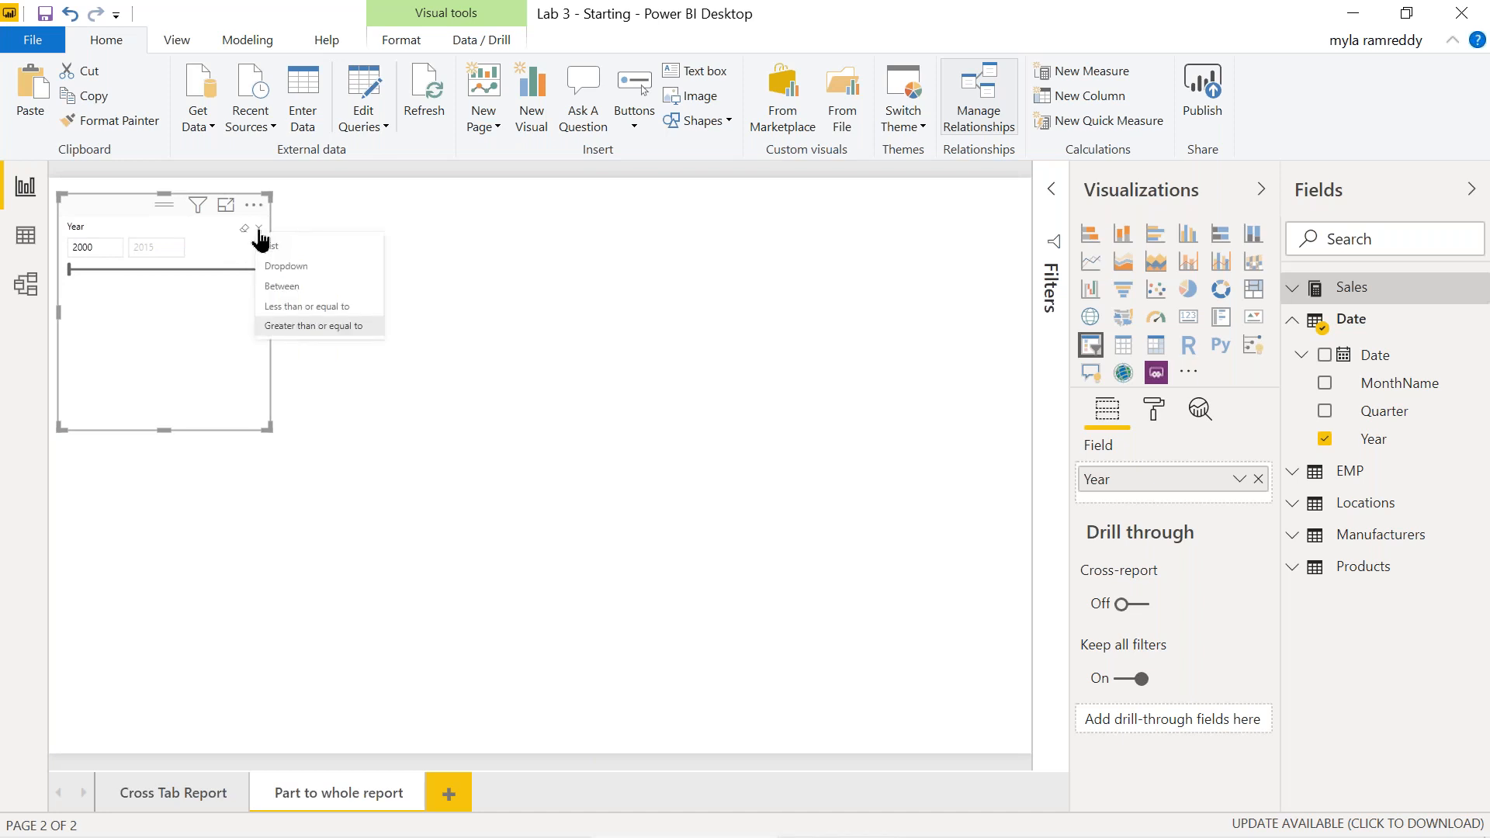
click(298, 246)
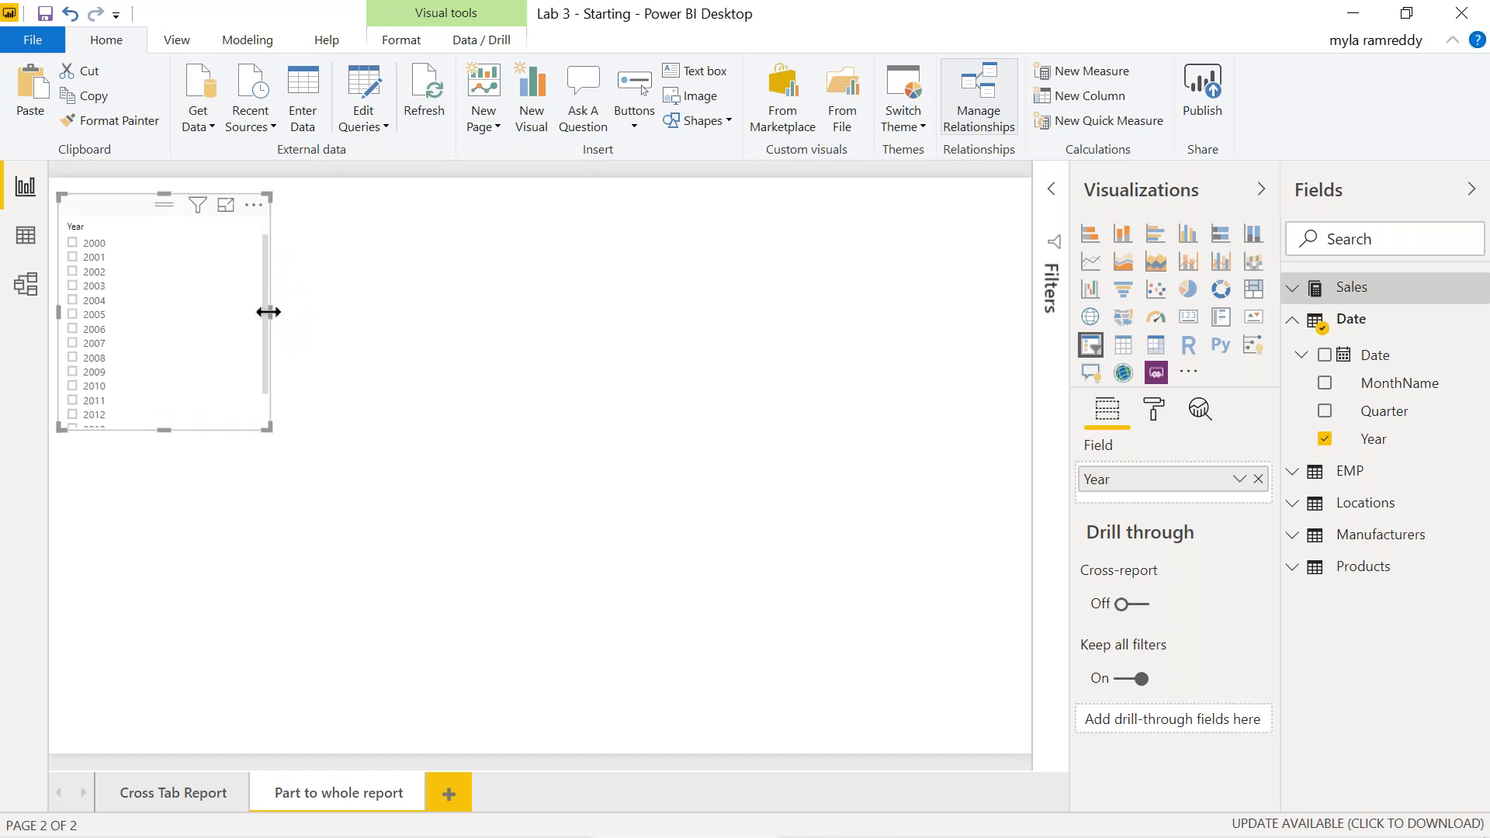
drag(234, 323, 150, 341)
click(245, 439)
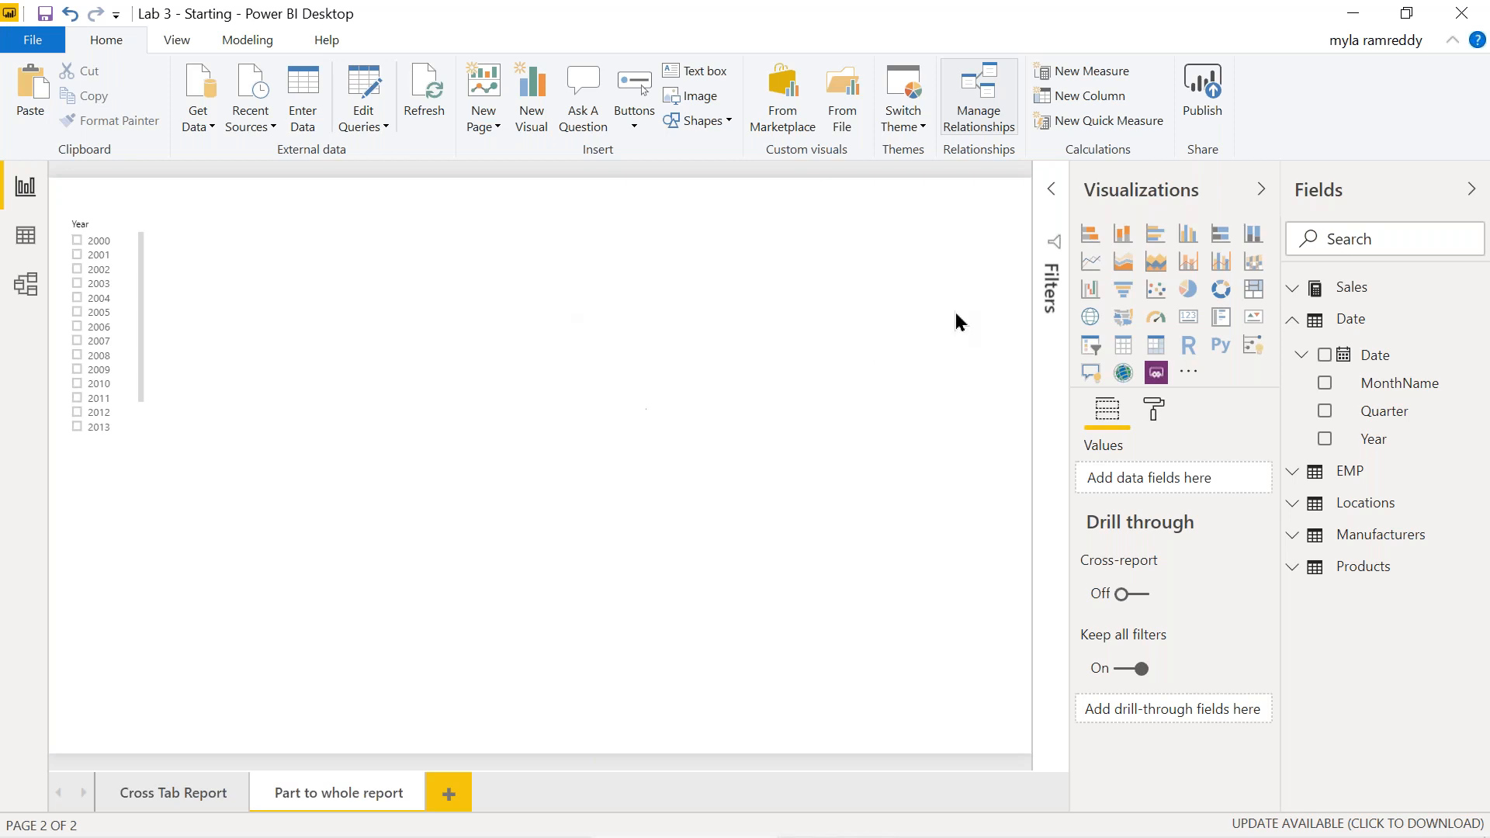
- Insert a 100% stacked bar chart and place it beside the Year slicer at the top of the page
click(1216, 245)
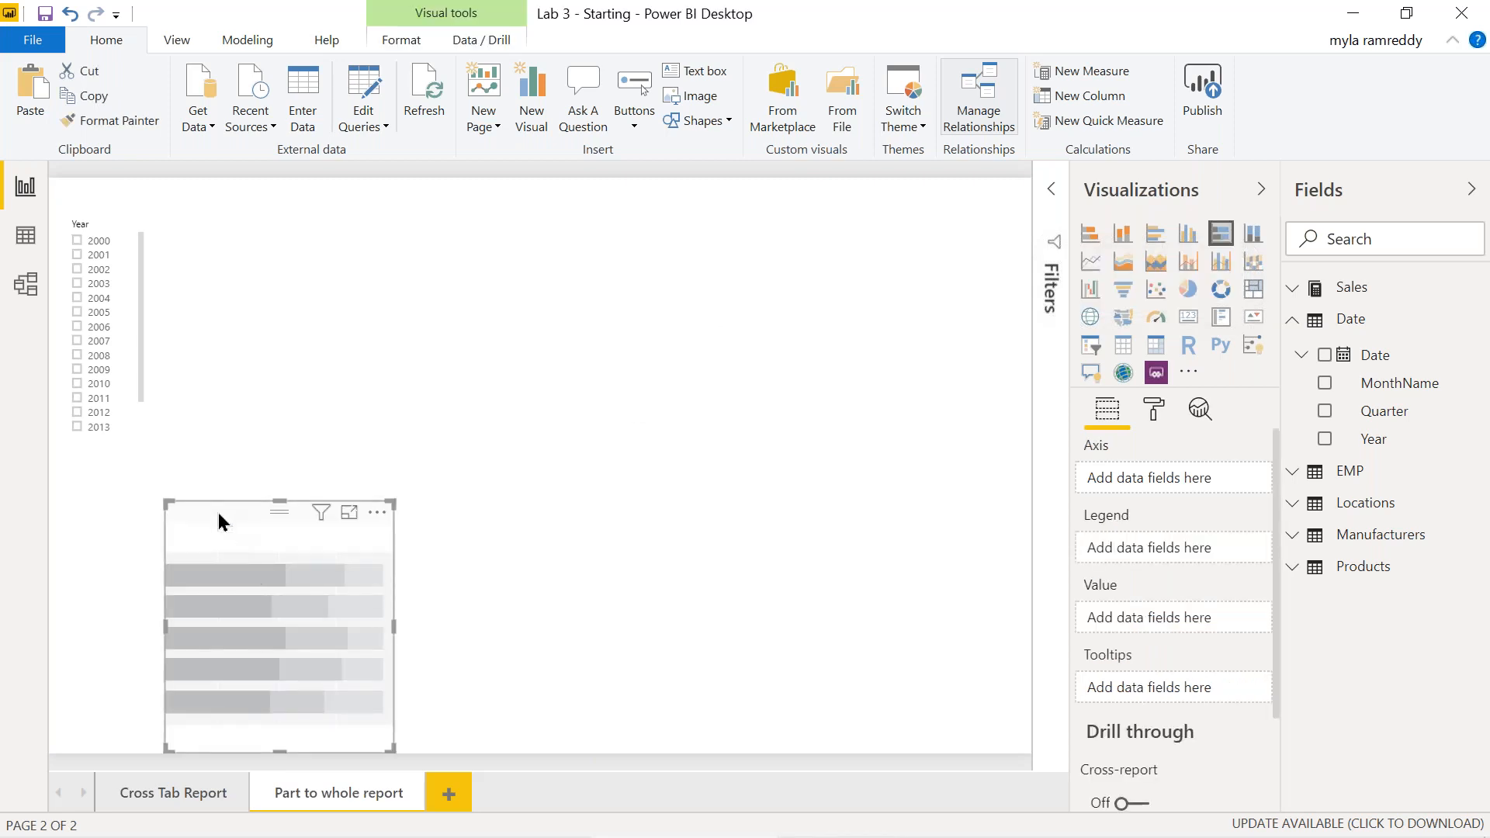
drag(219, 521, 379, 213)
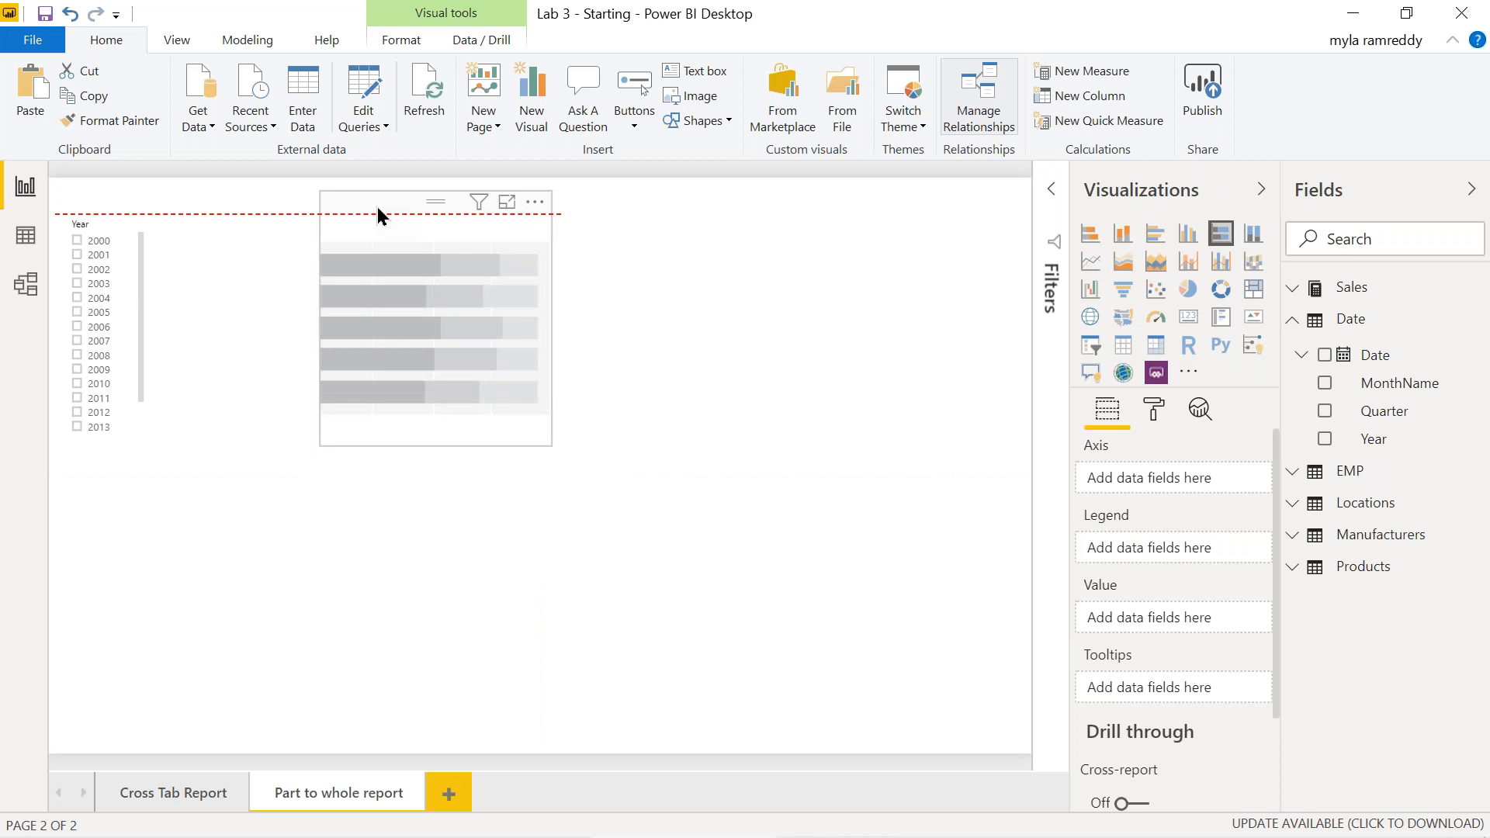
drag(377, 207, 378, 209)
drag(377, 208, 377, 208)
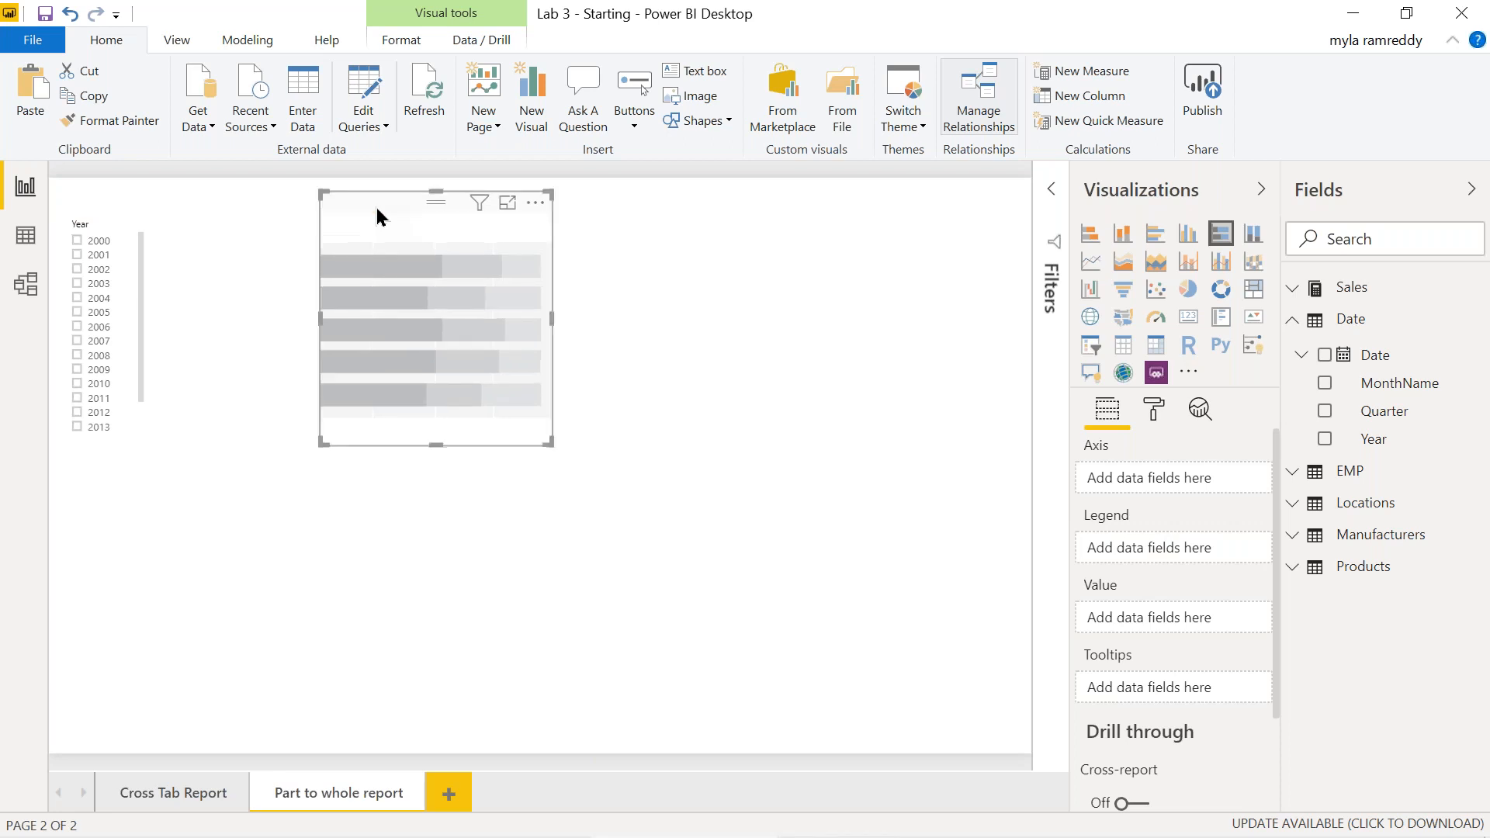
- Check the Part-to-Whole exercise instructions in JupyterLab, and assign Category to the bar chart's Axis and Segment to its Legend from the Products table
click(180, 264)
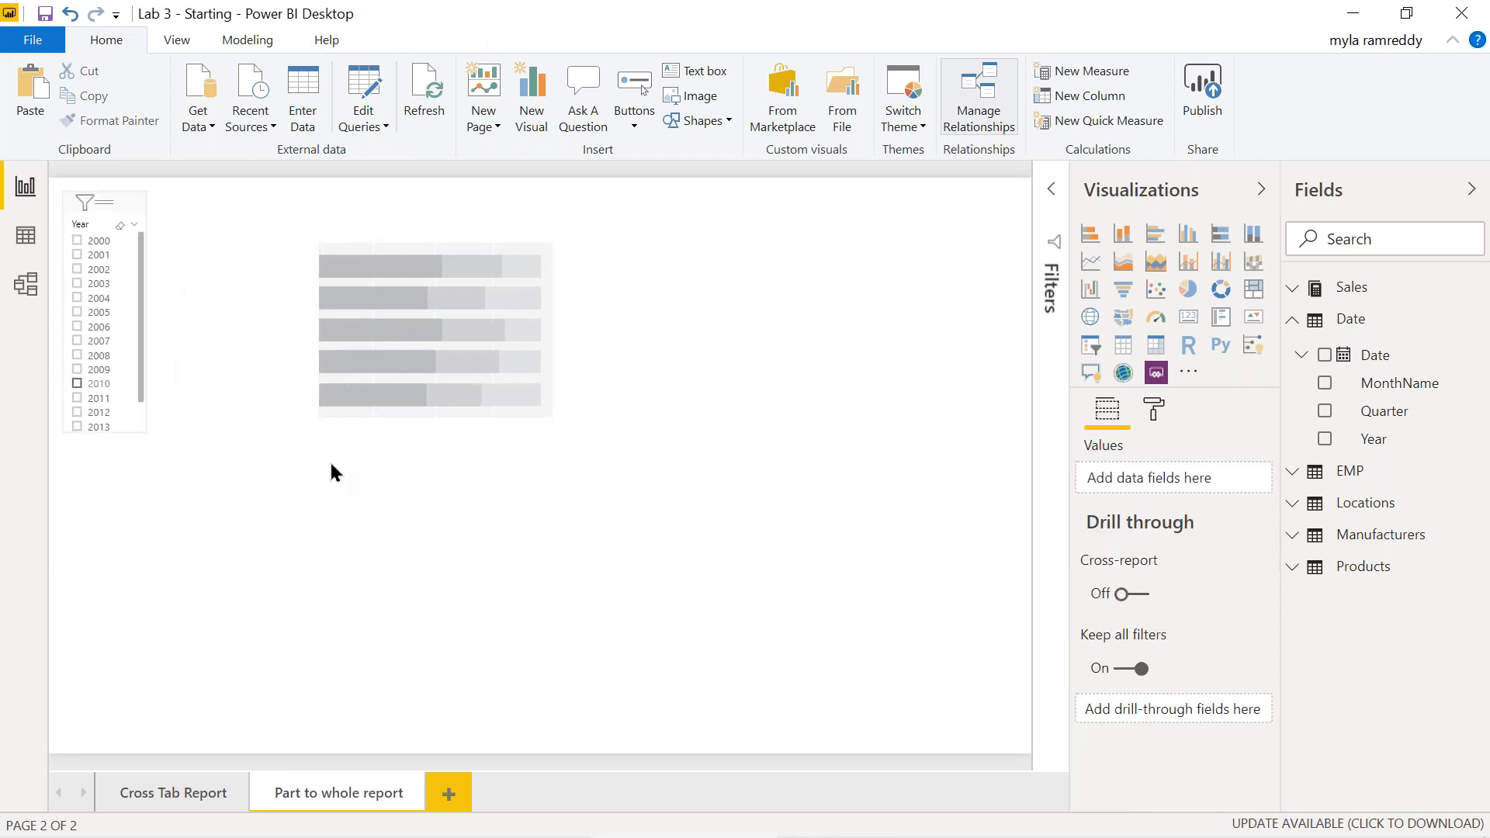
click(416, 320)
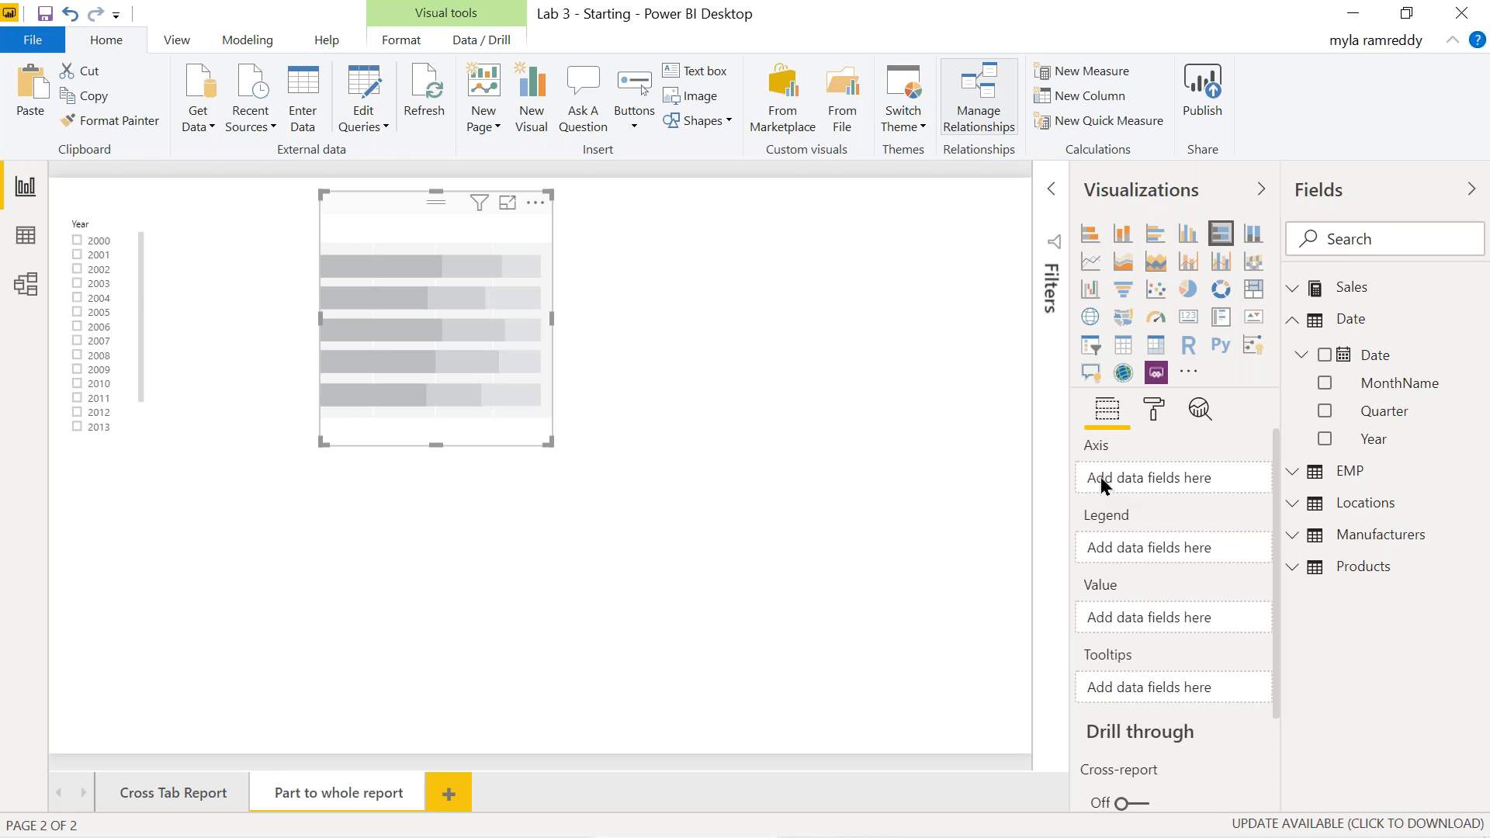
key(alt+Tab)
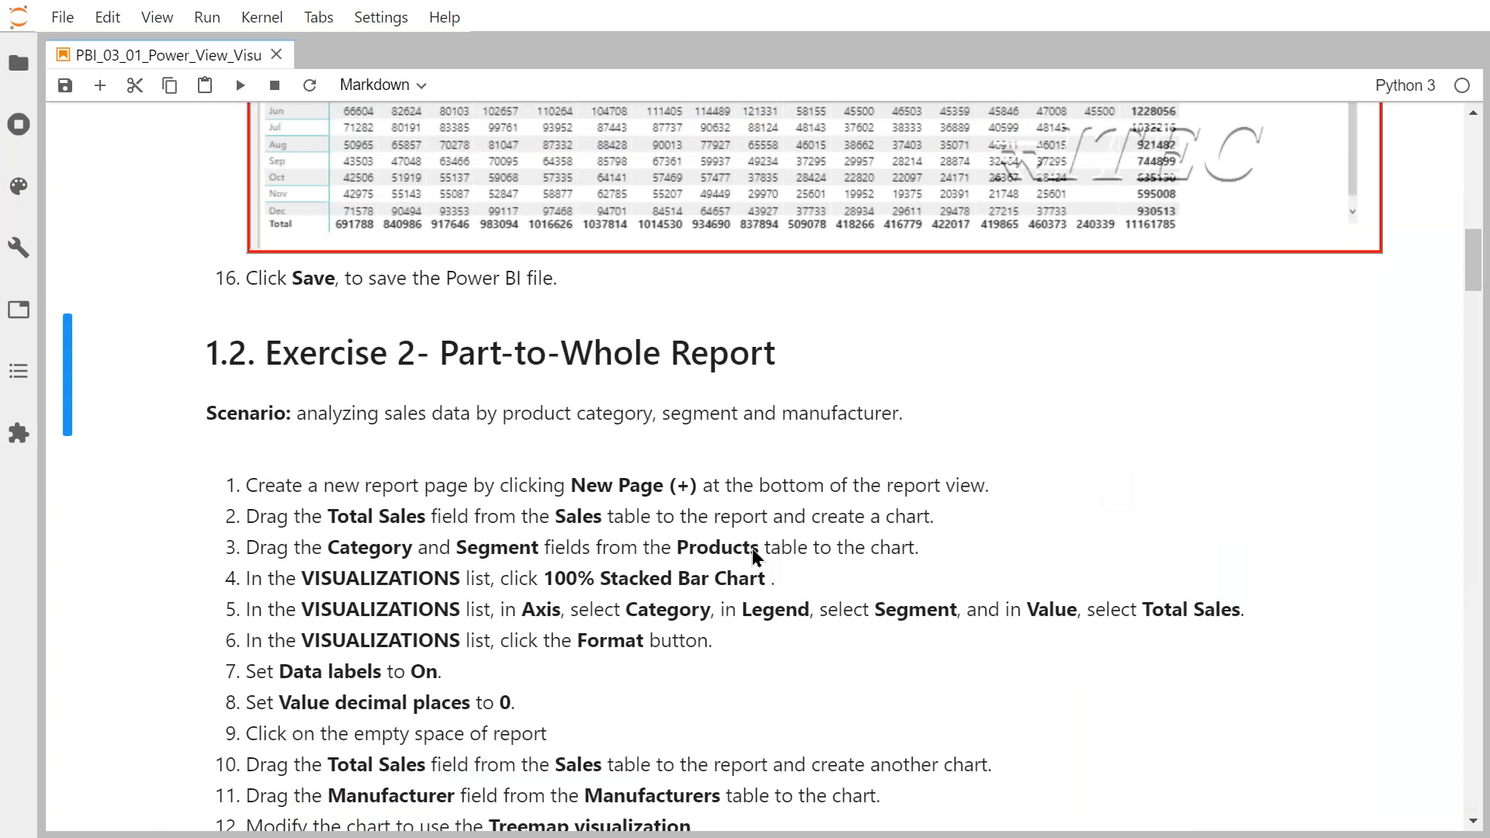
scroll(752, 552, down, 15)
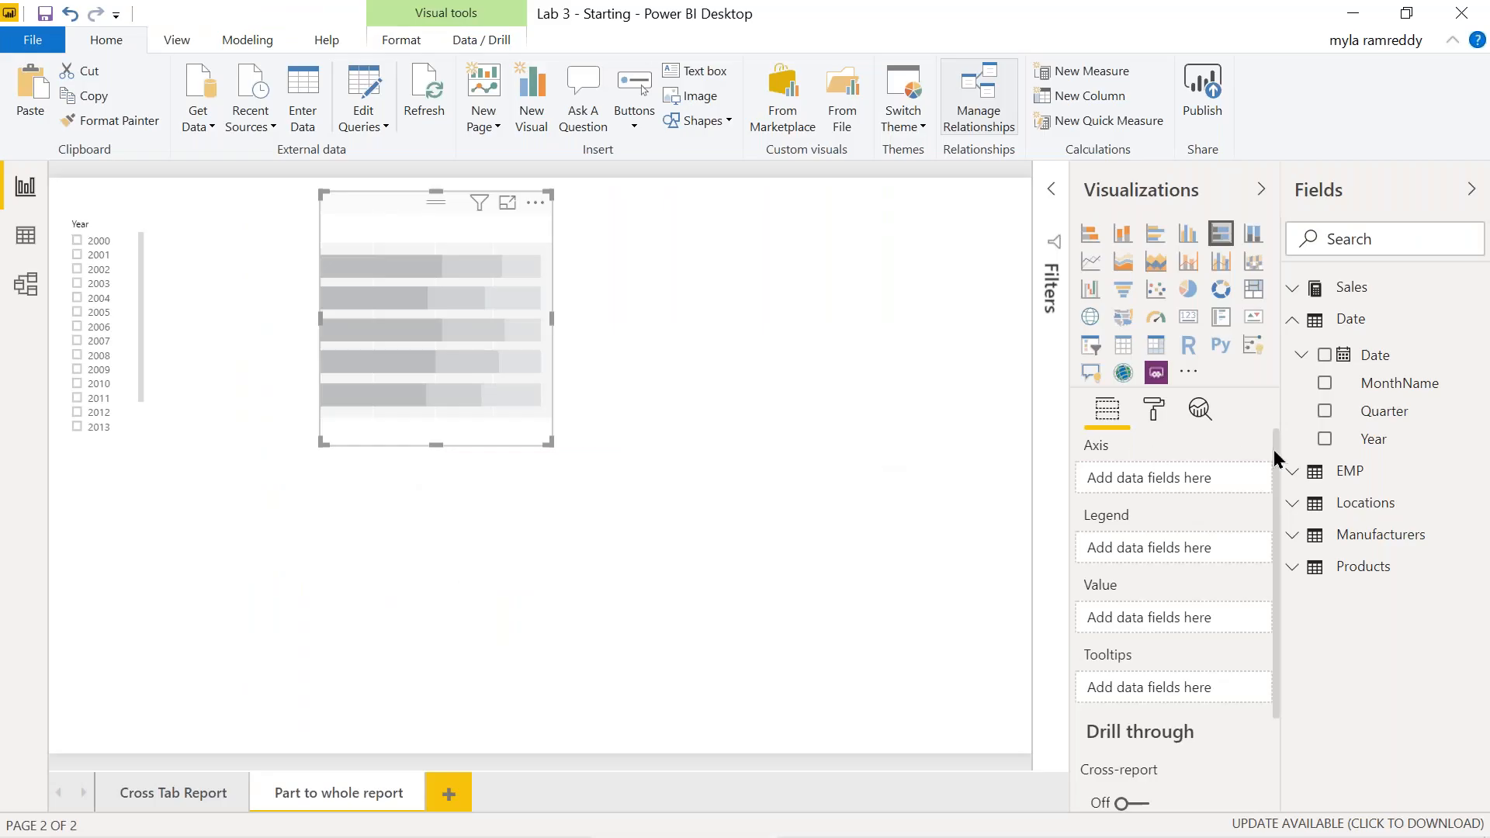
click(1292, 570)
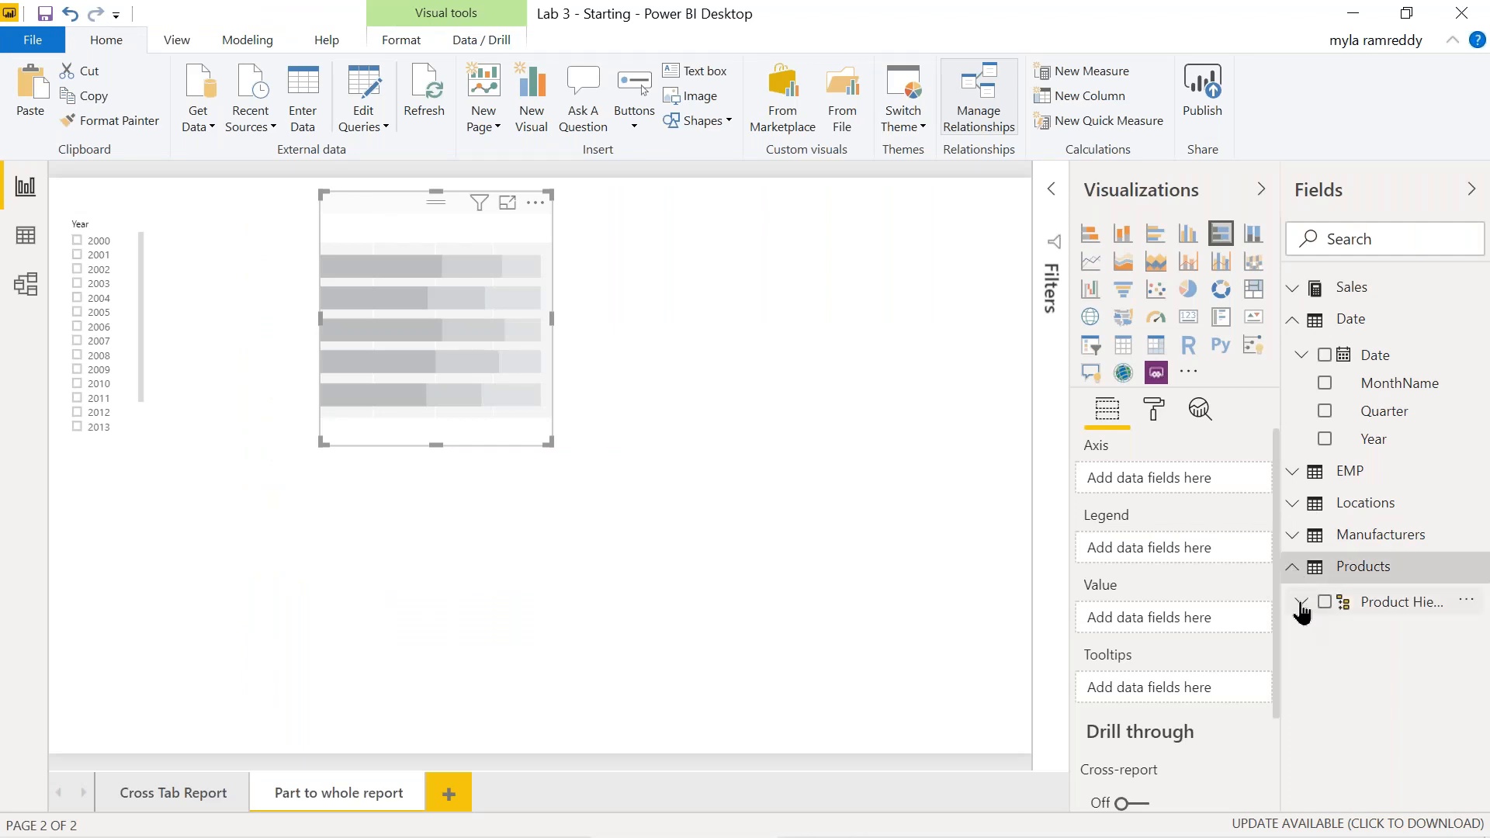
click(1301, 604)
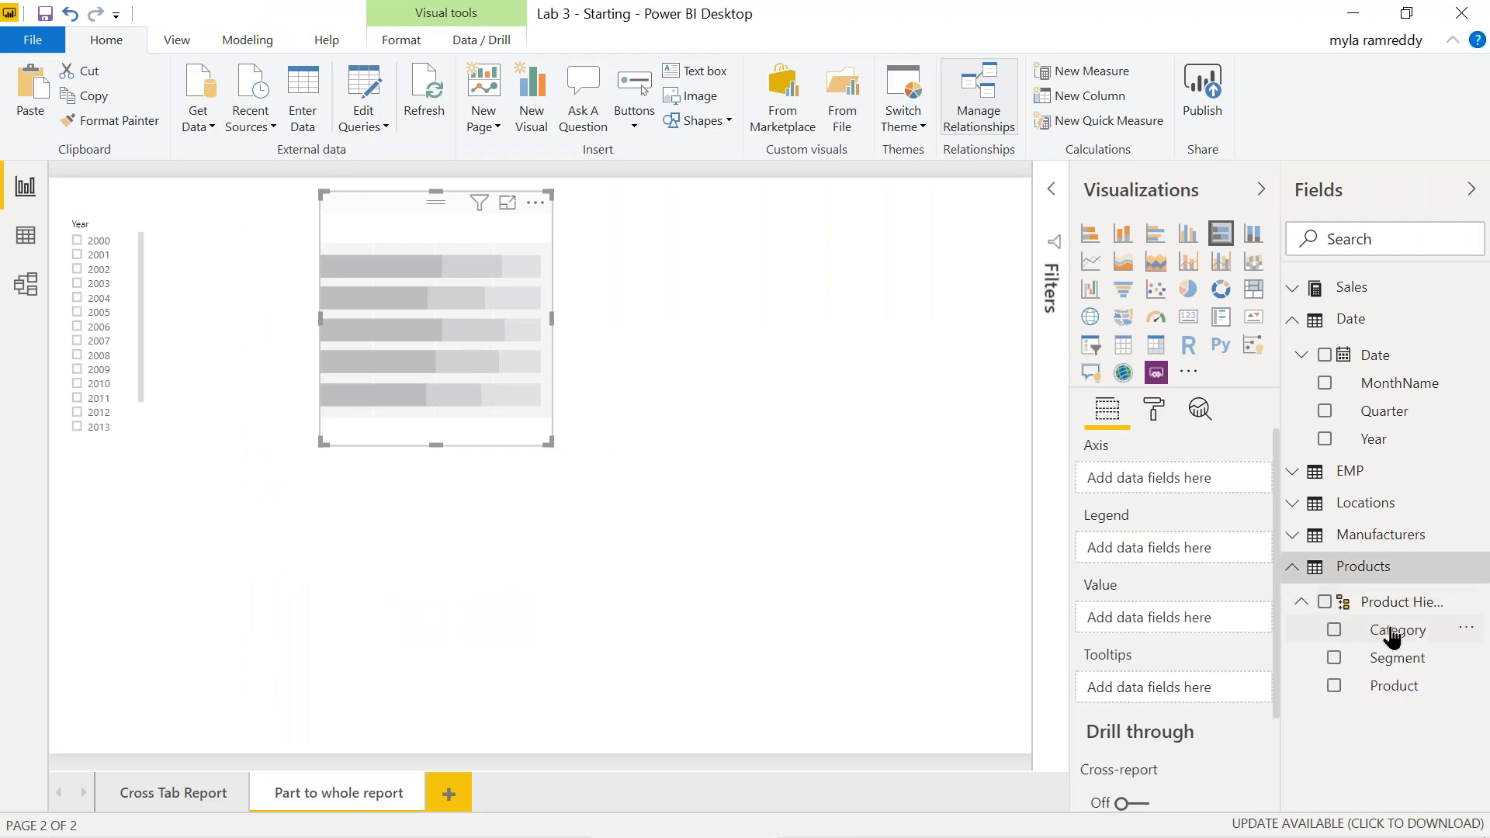
drag(1393, 637, 1173, 477)
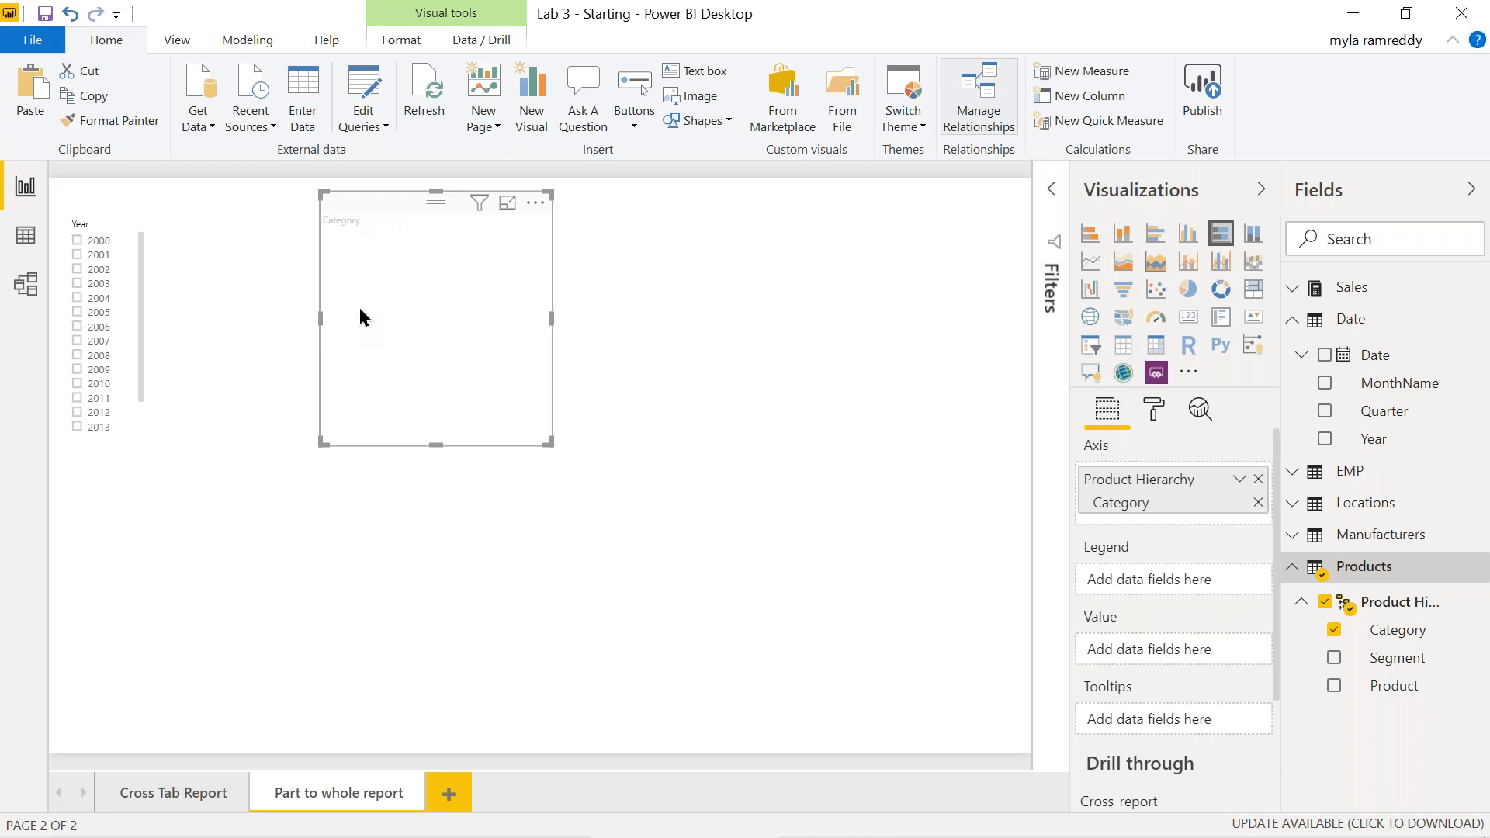
drag(1386, 668, 1193, 594)
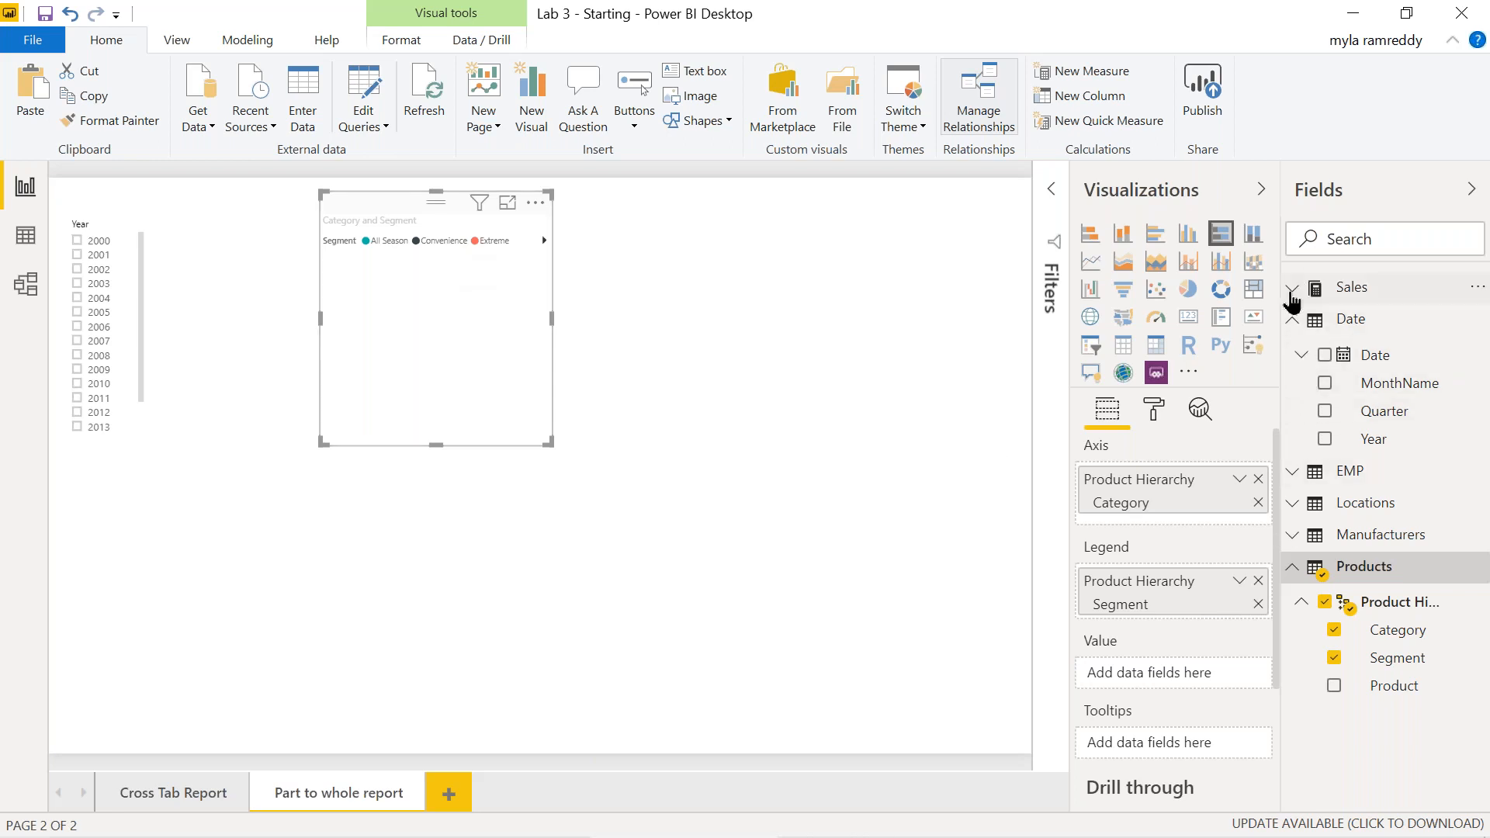
- Add Total Sales from the Sales table as the bar chart's Value and widen the chart across most of the page
click(1292, 289)
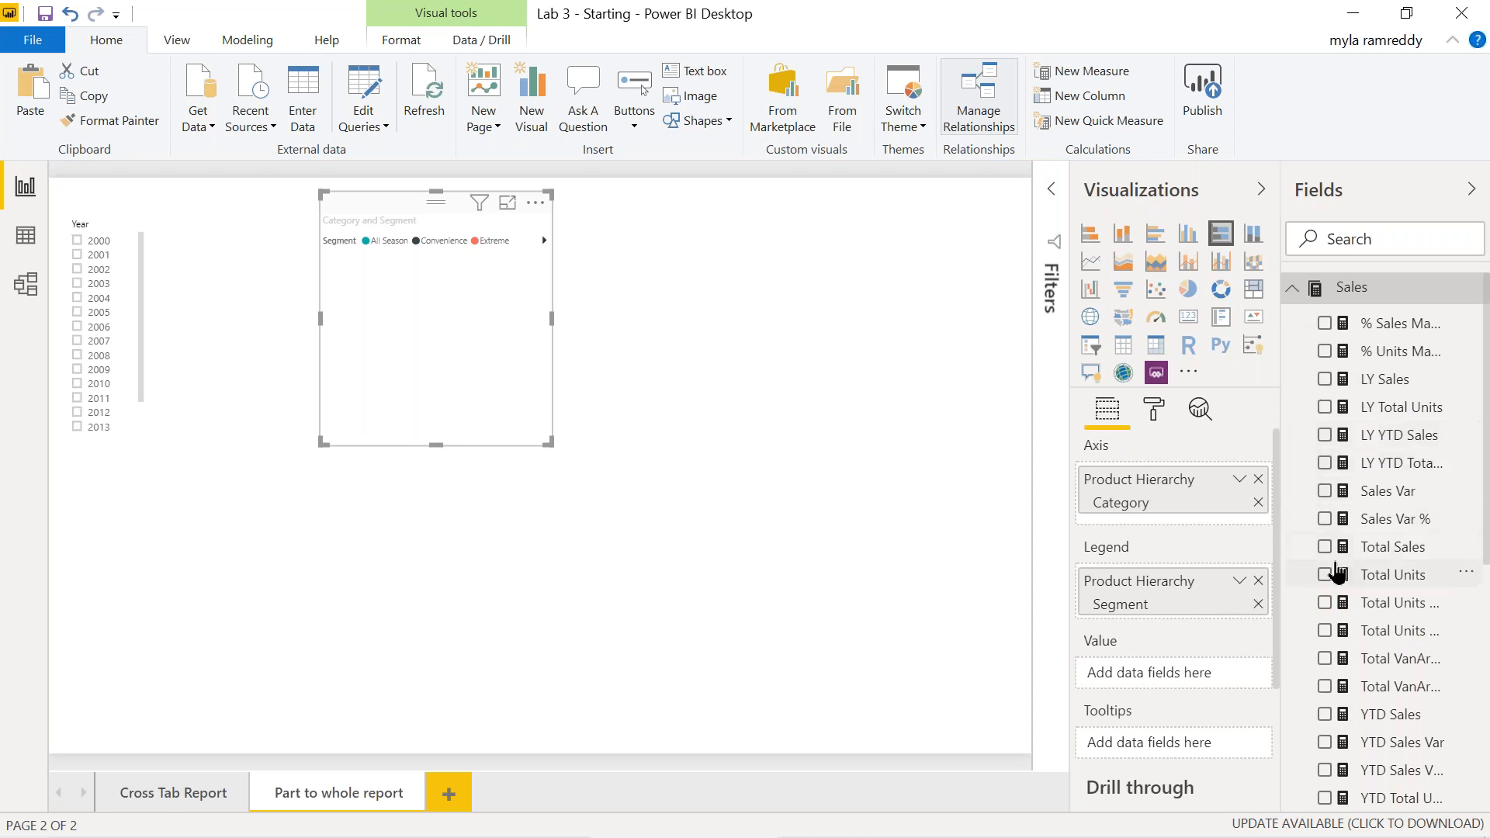
drag(1338, 553, 1203, 676)
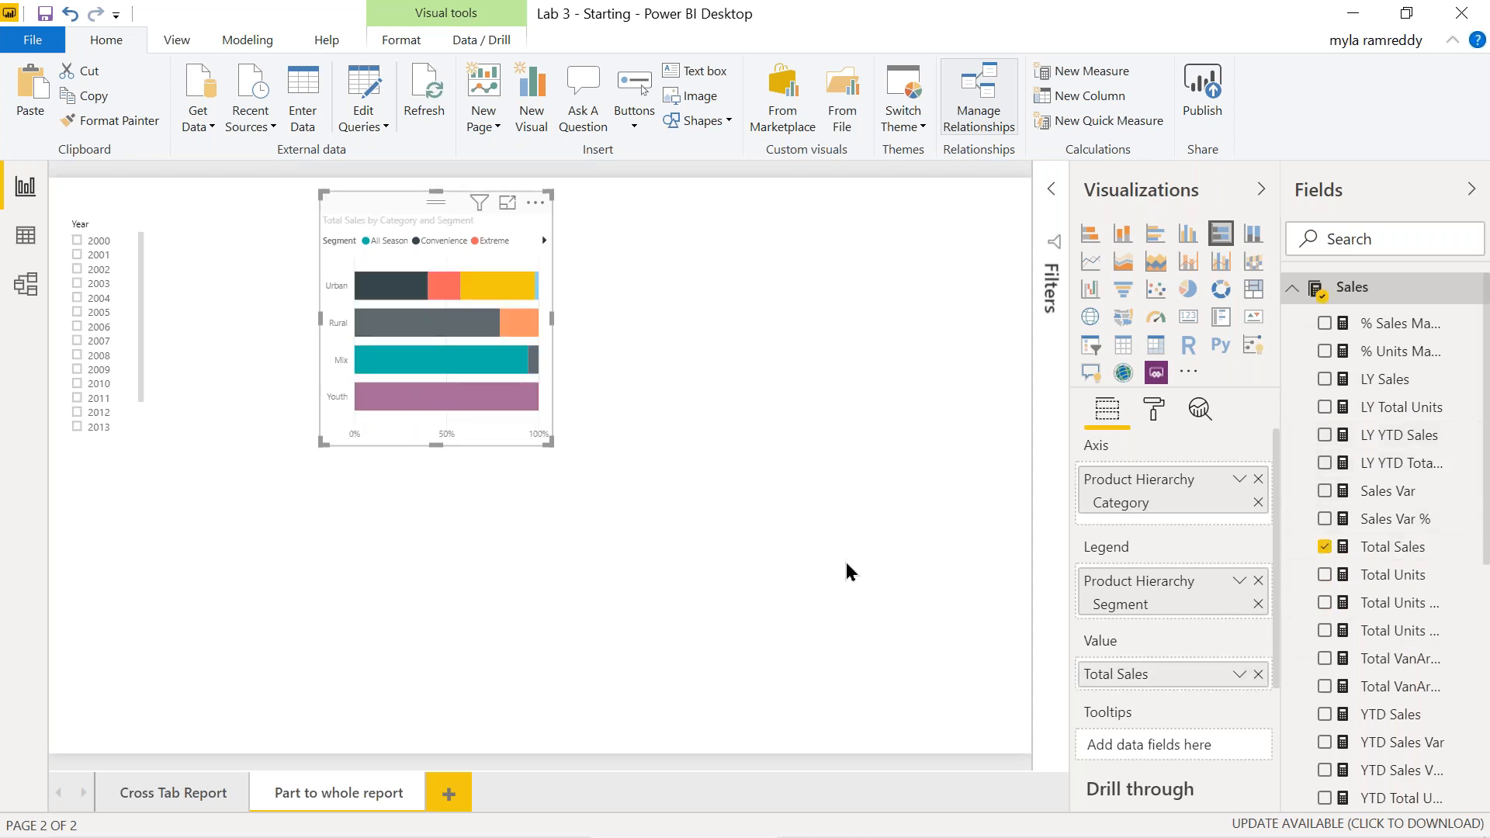
drag(552, 318, 564, 315)
drag(686, 291, 939, 320)
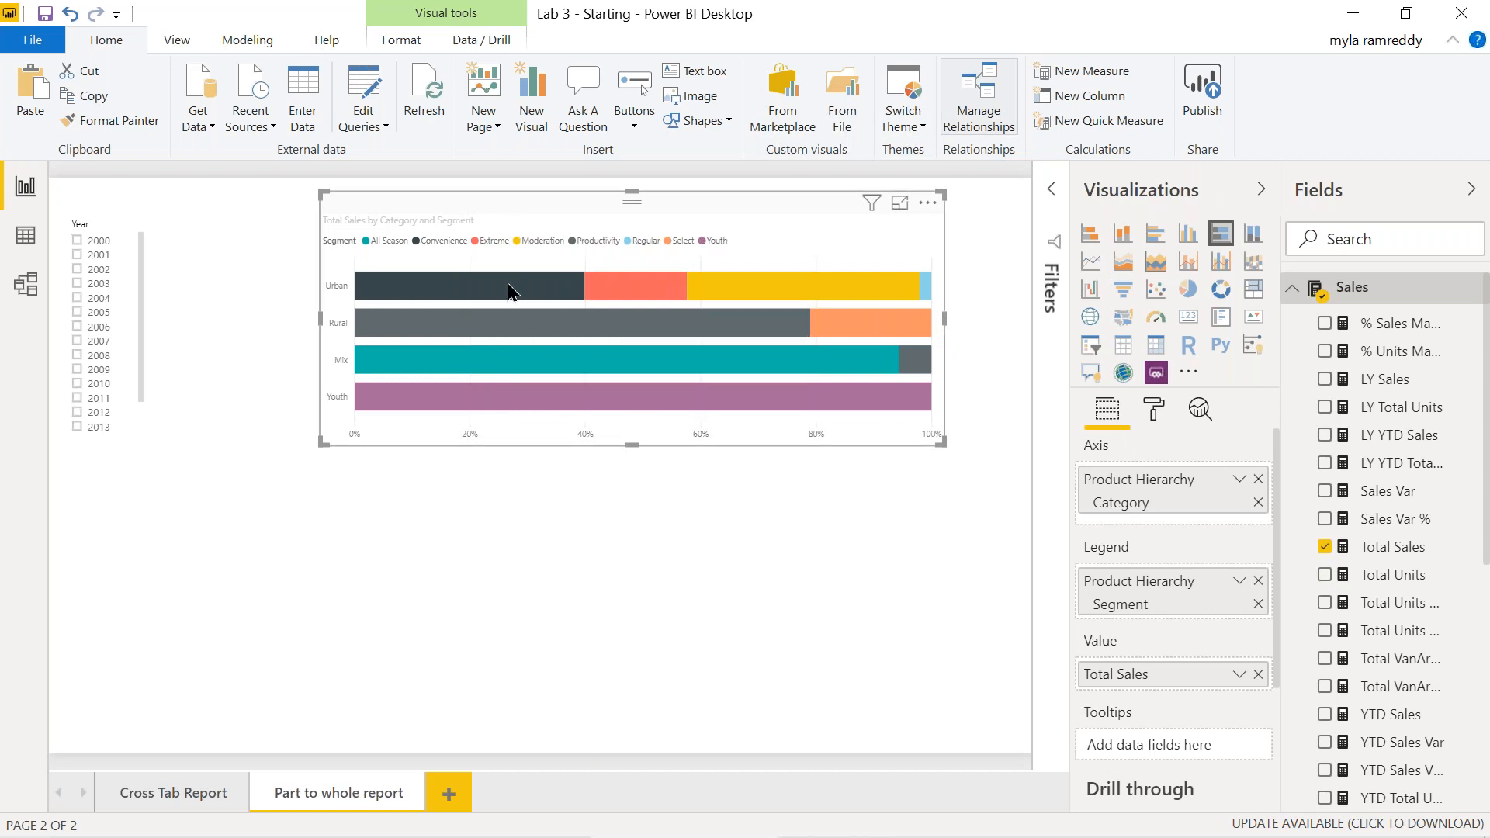
- Add Total Units to the bar chart's Tooltips and widen the chart slightly
mouse_move(508, 292)
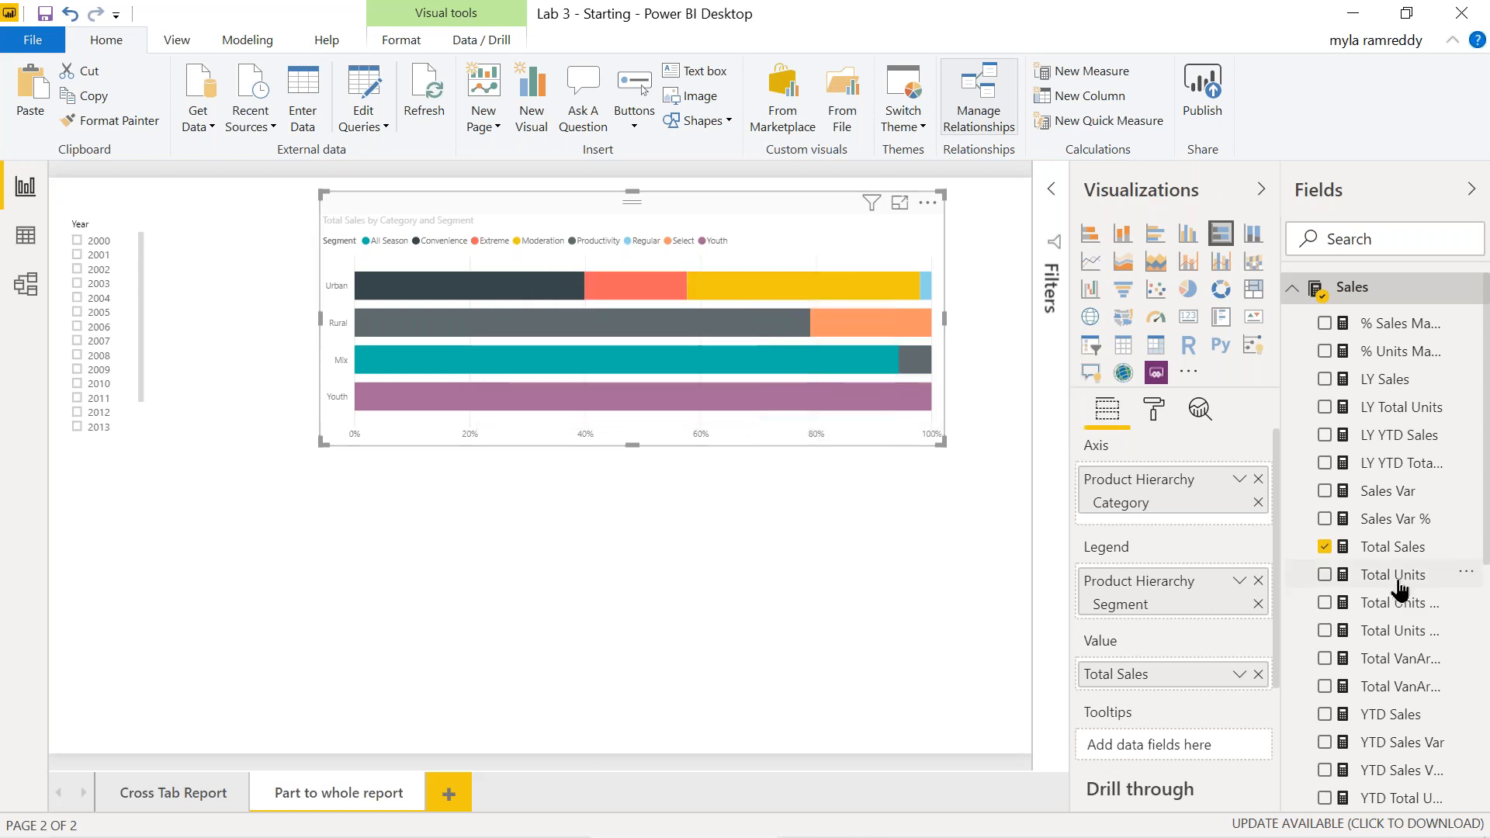
drag(1374, 584, 1208, 761)
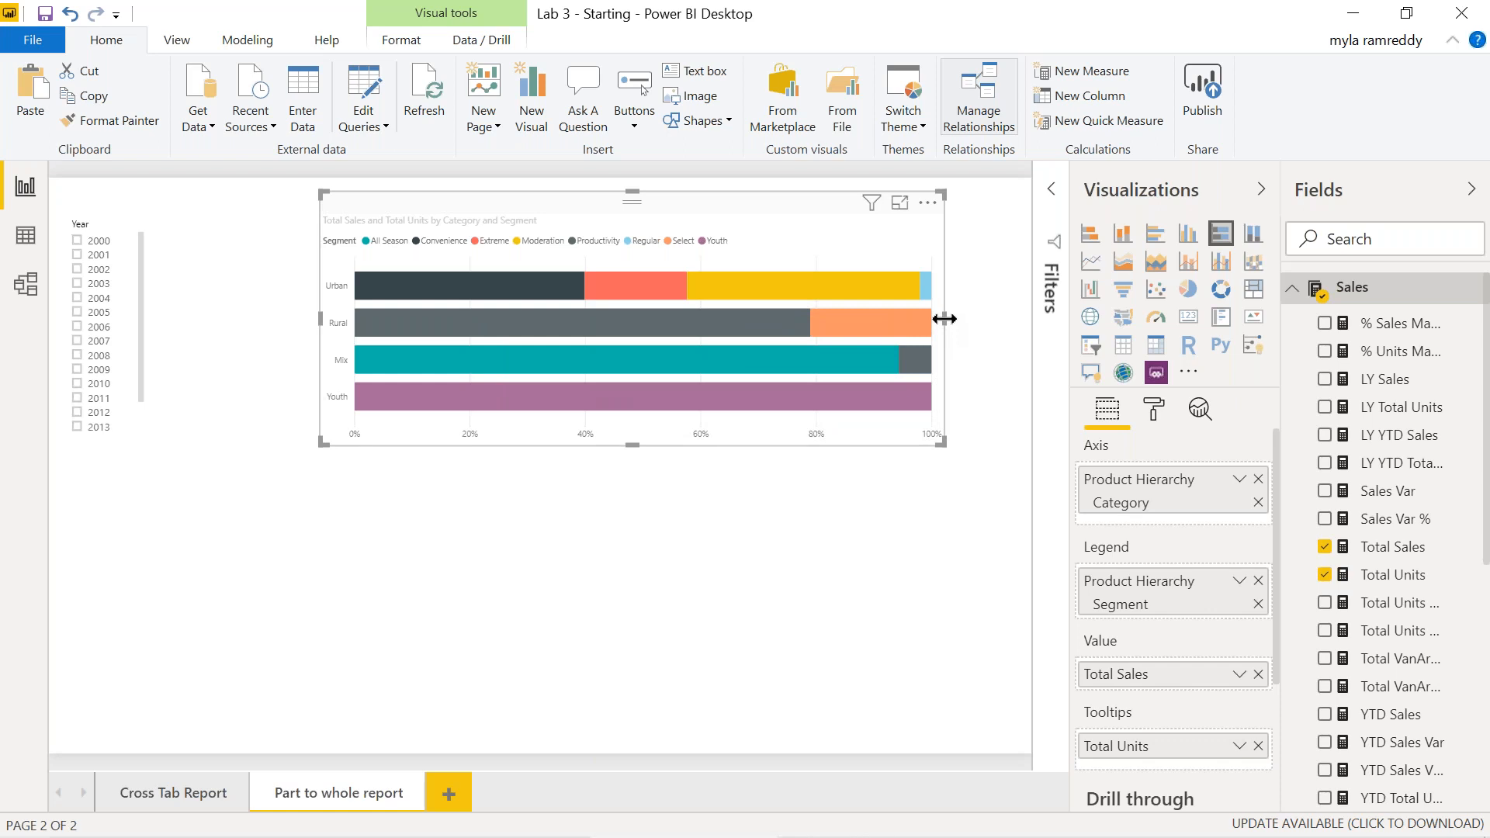
drag(945, 318, 995, 326)
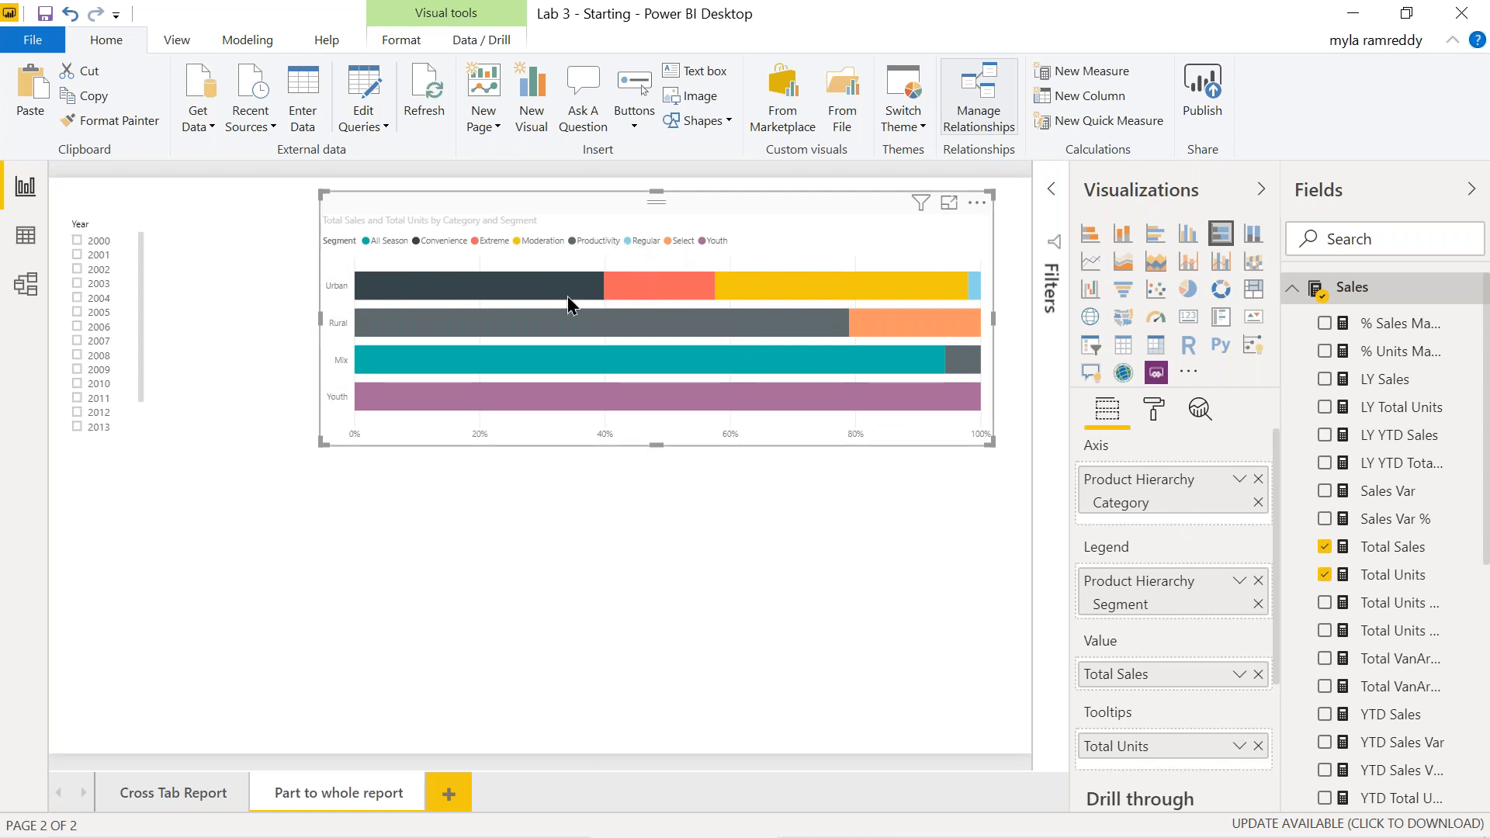
- Move the bar chart closer to the Year slicer, widen it almost to the page's edge, and keep it selected
mouse_move(573, 336)
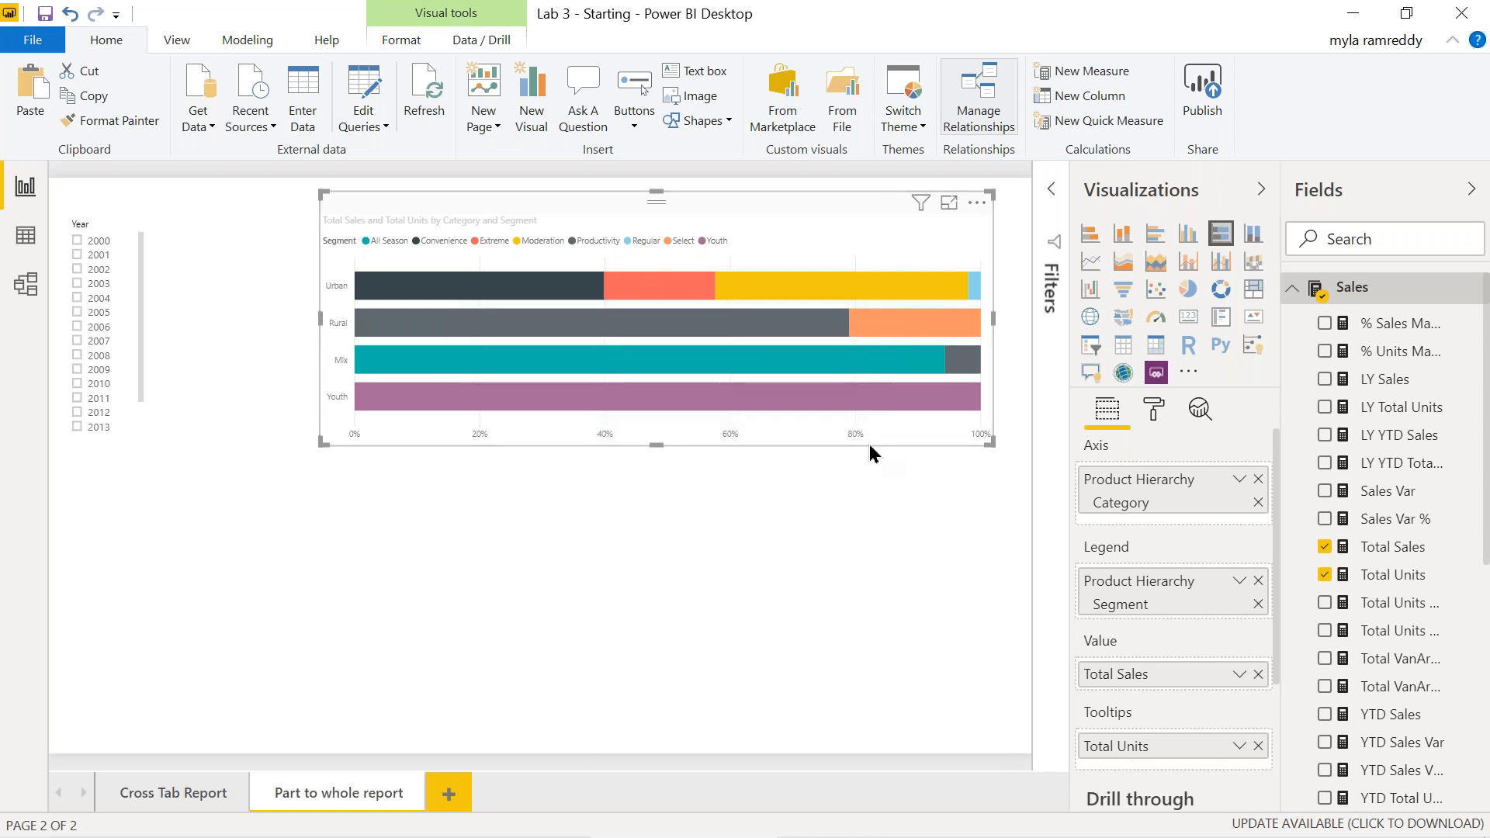
mouse_move(764, 367)
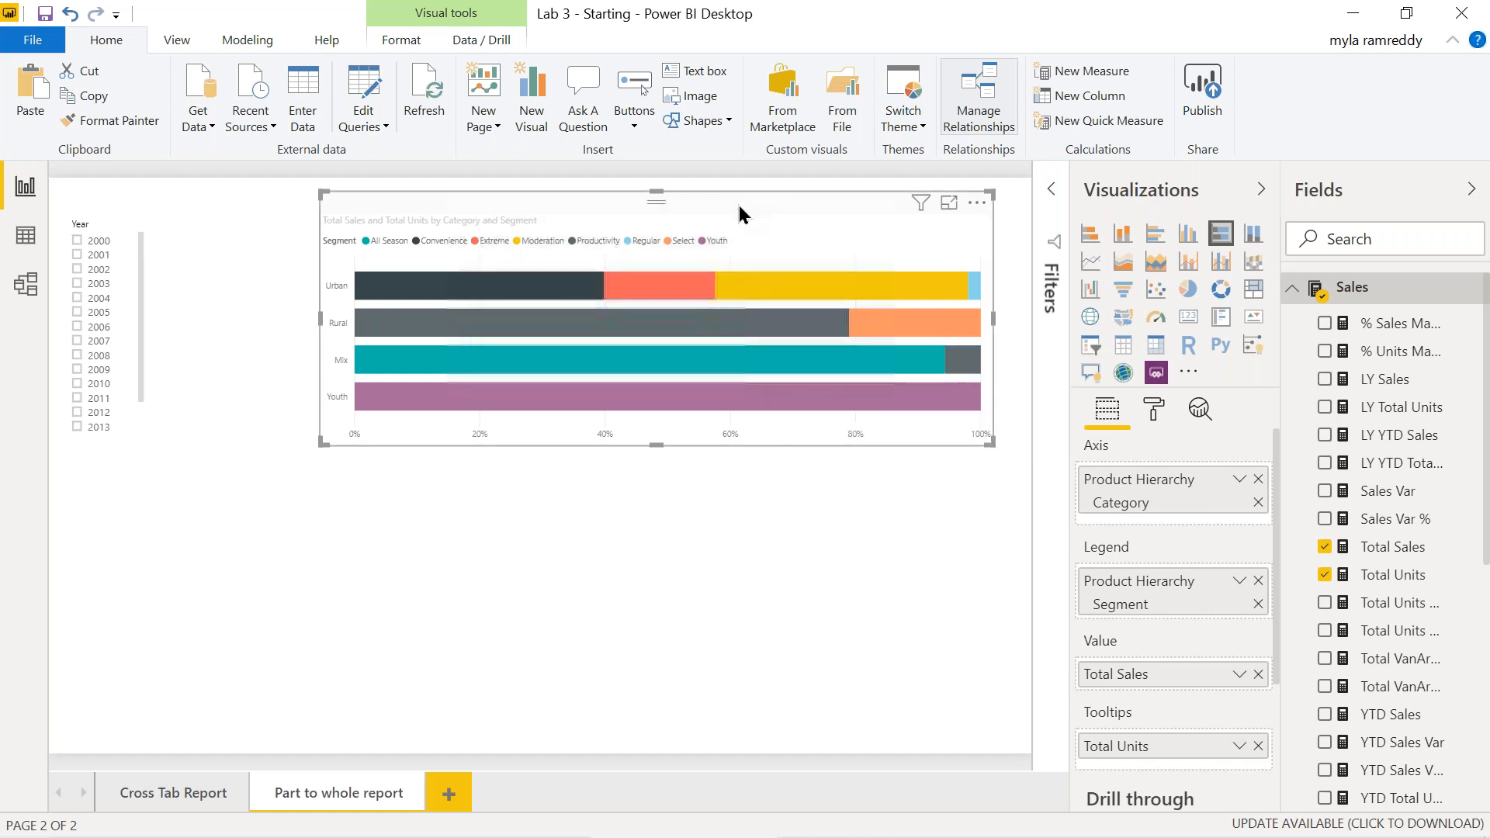
drag(739, 205, 617, 218)
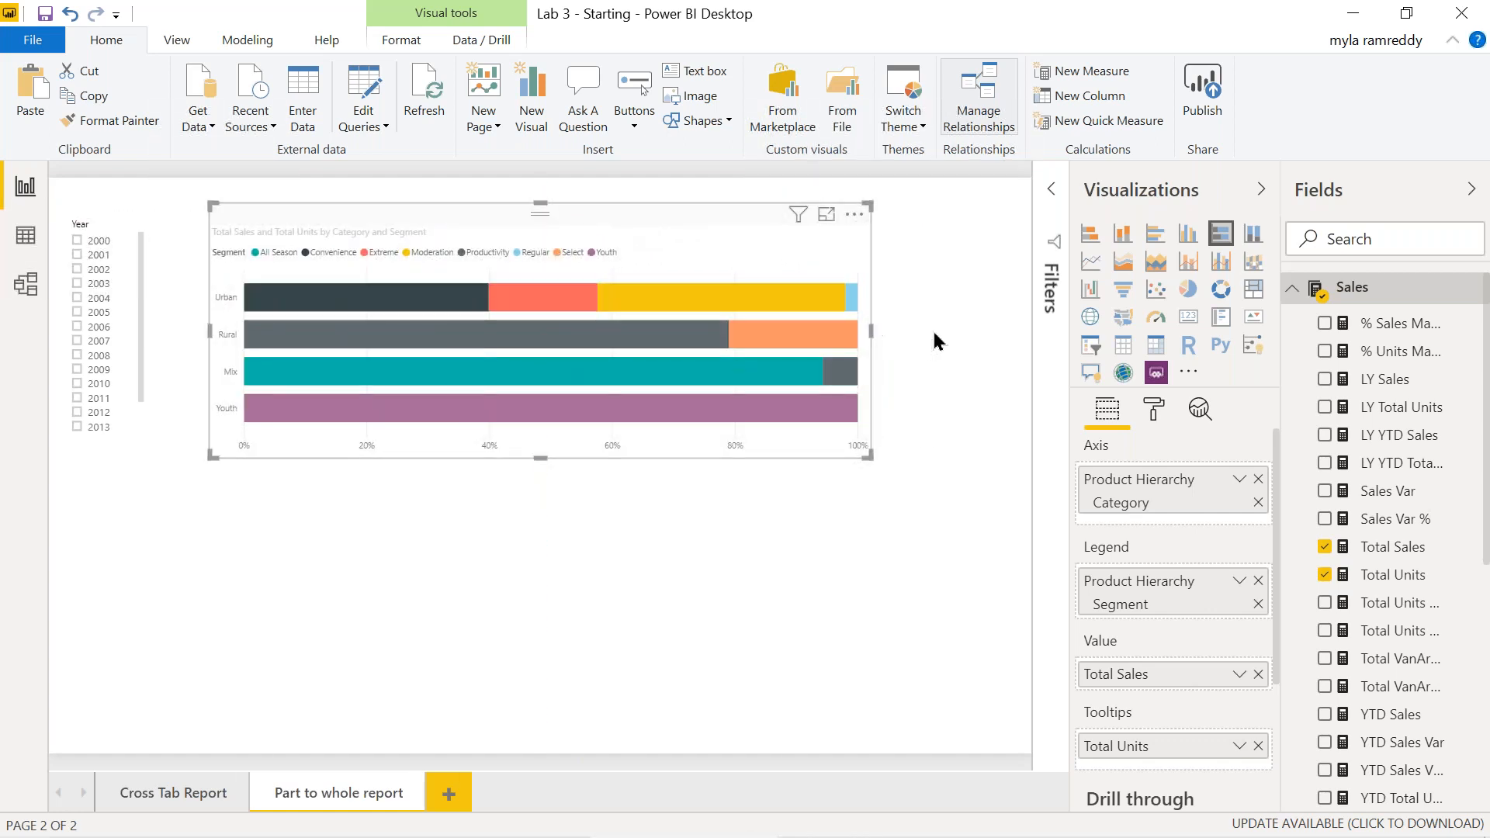
drag(871, 332, 1016, 338)
click(1013, 339)
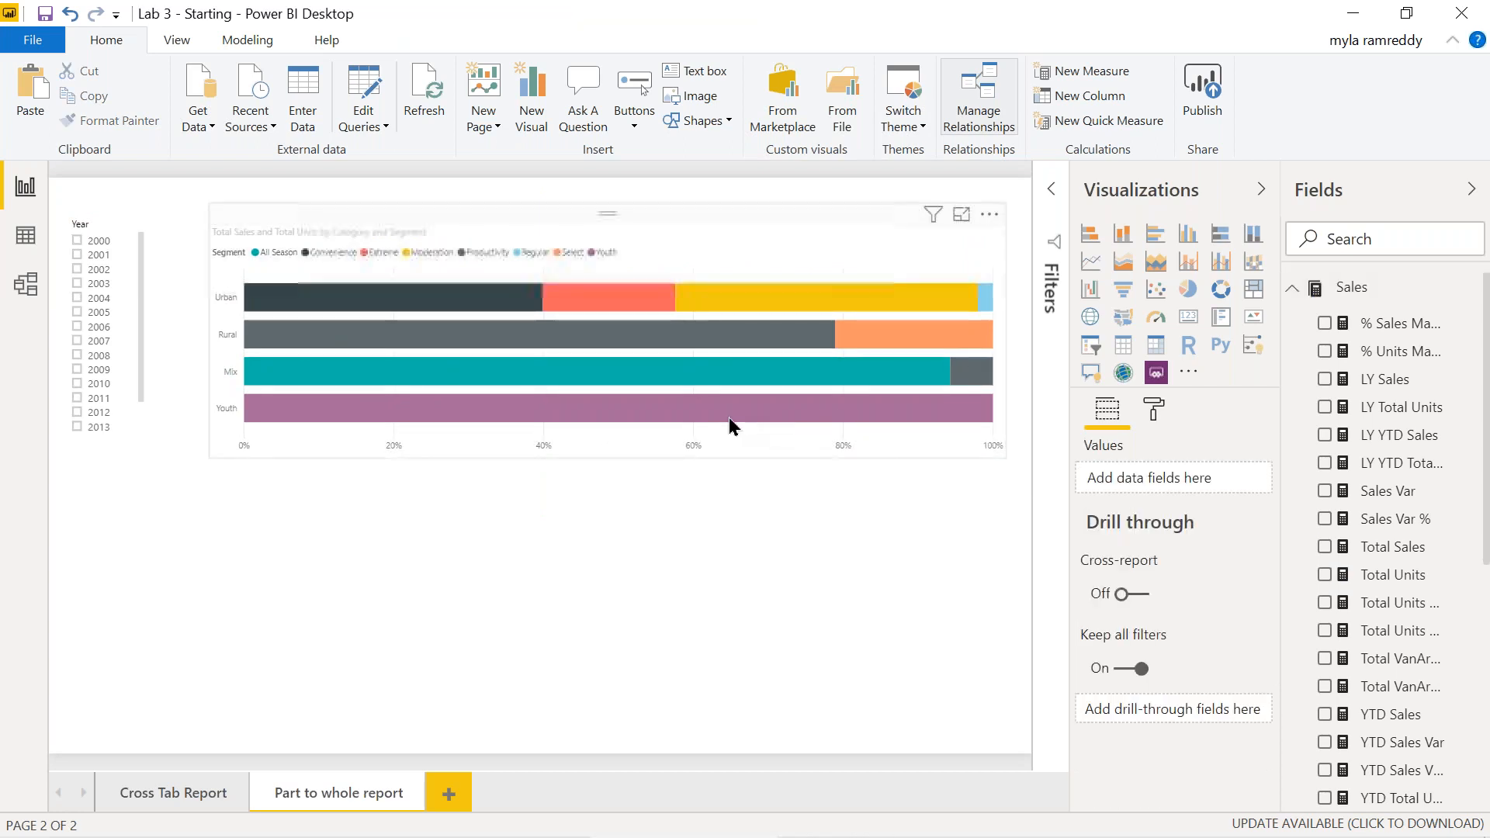
click(681, 223)
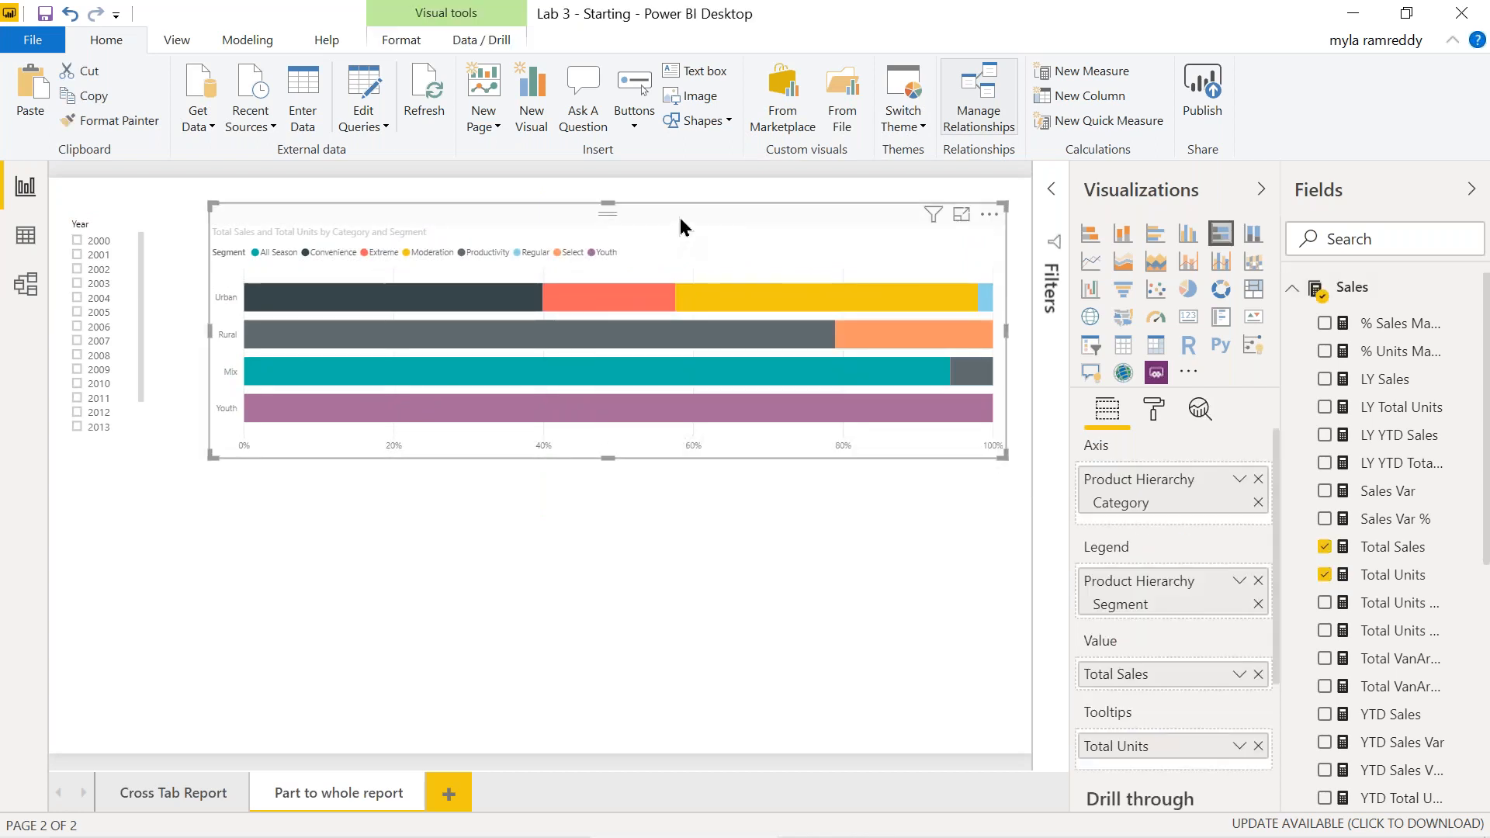
- Turn on the bar chart's data labels, comparing the bars with the labels off and on
click(1154, 410)
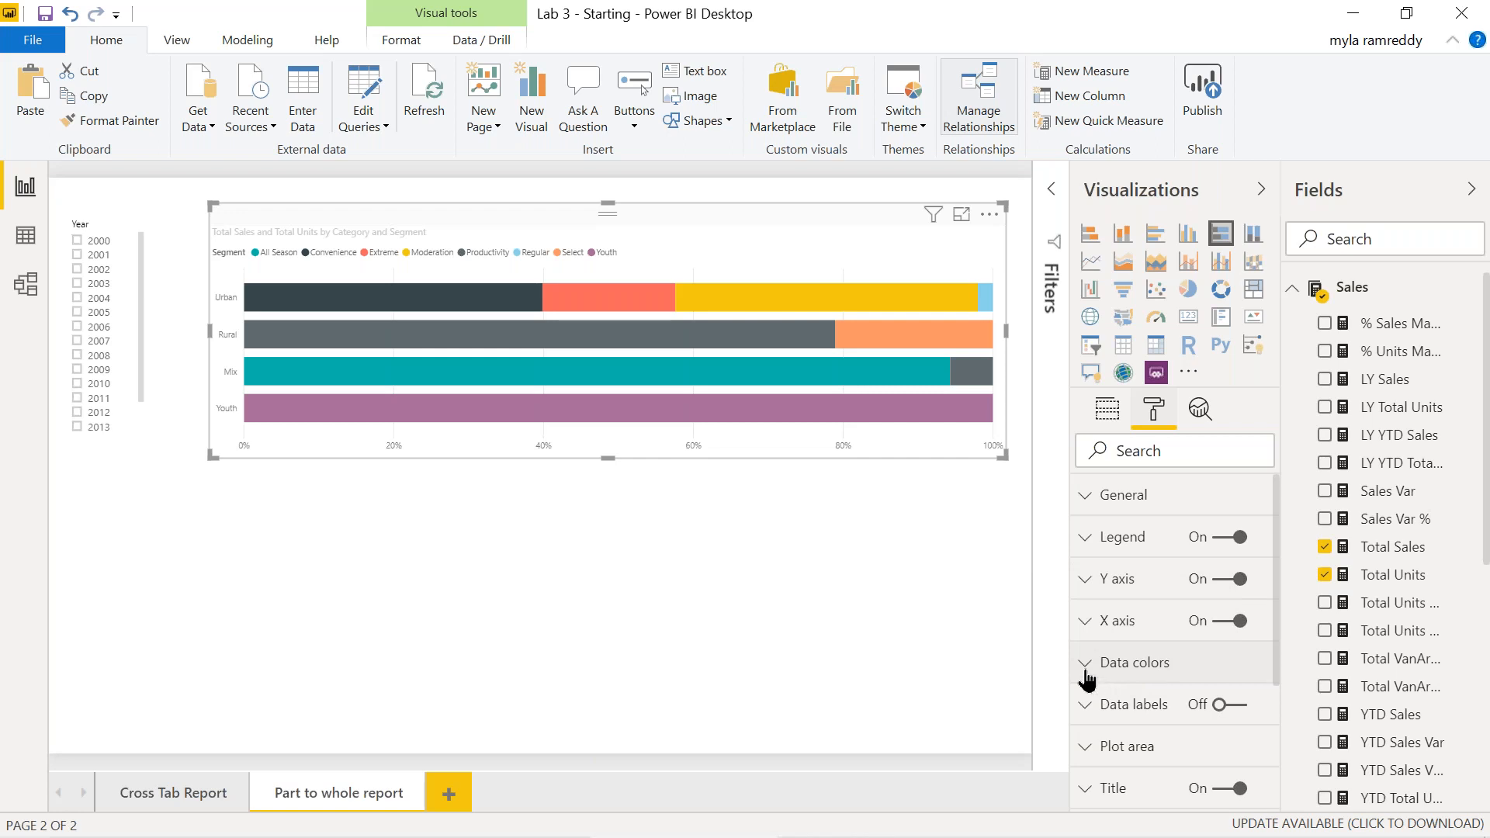
click(1232, 707)
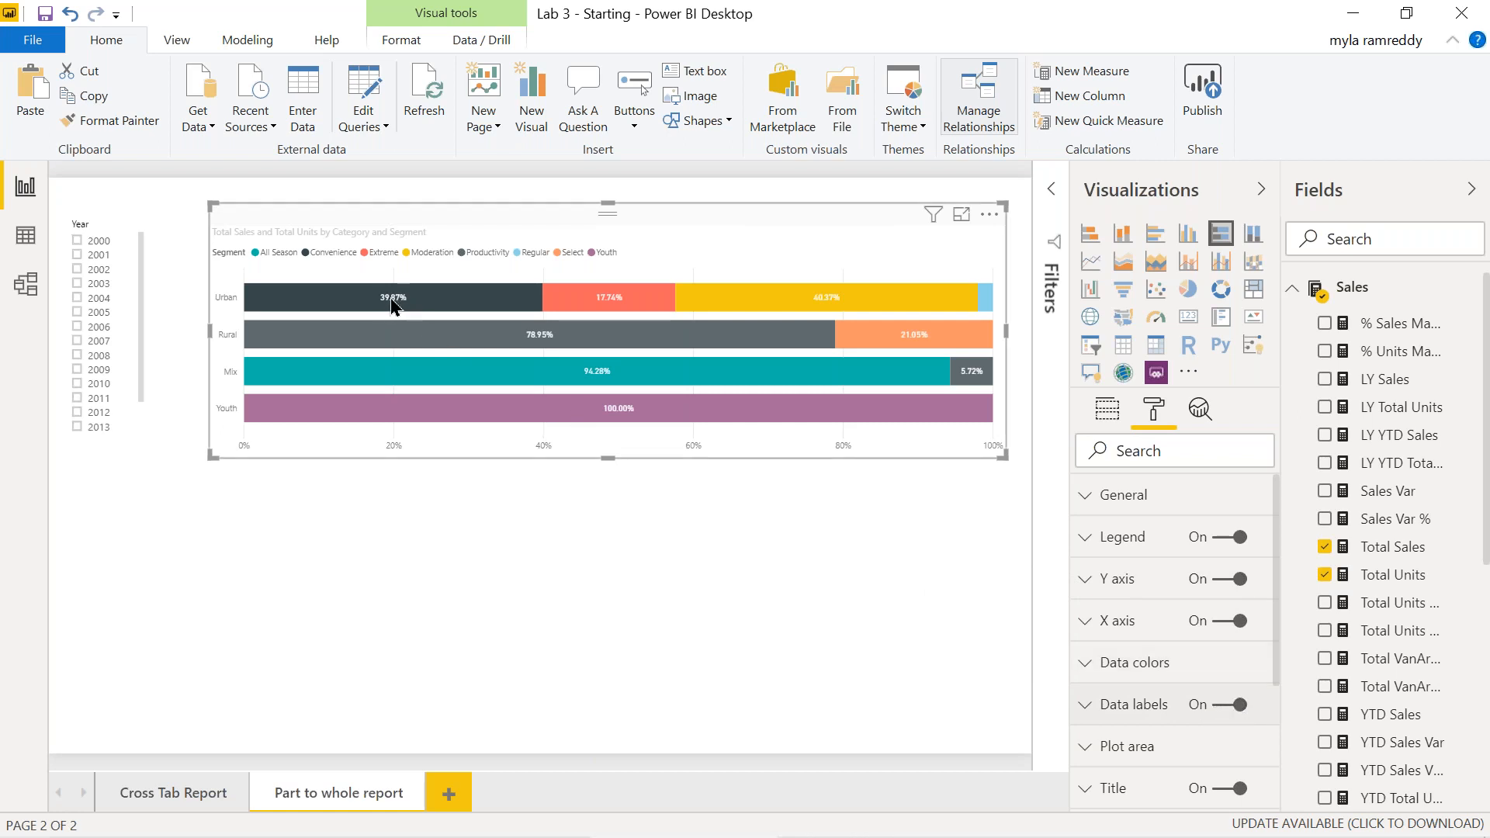
mouse_move(395, 304)
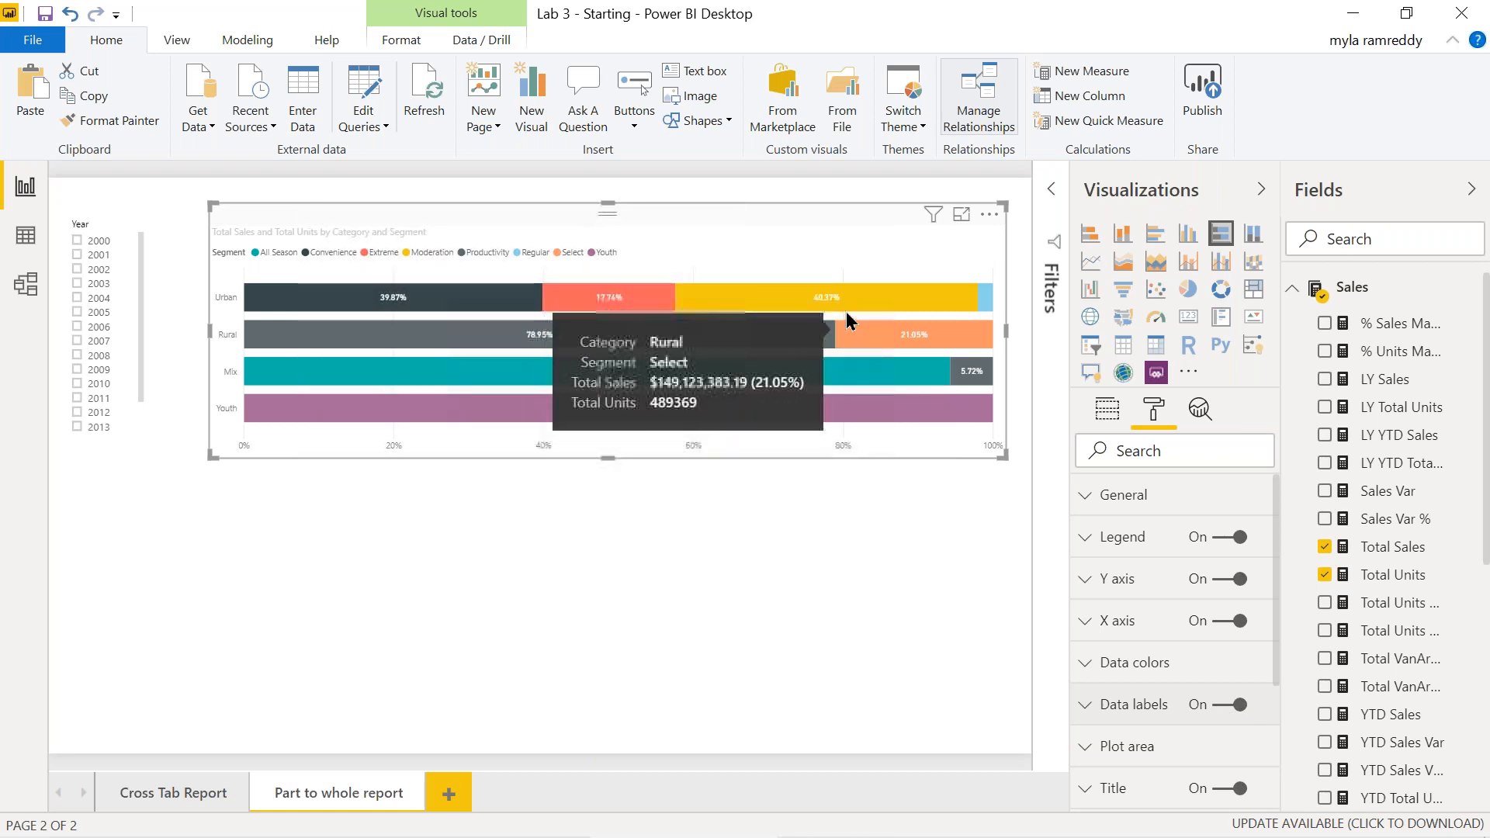
mouse_move(840, 299)
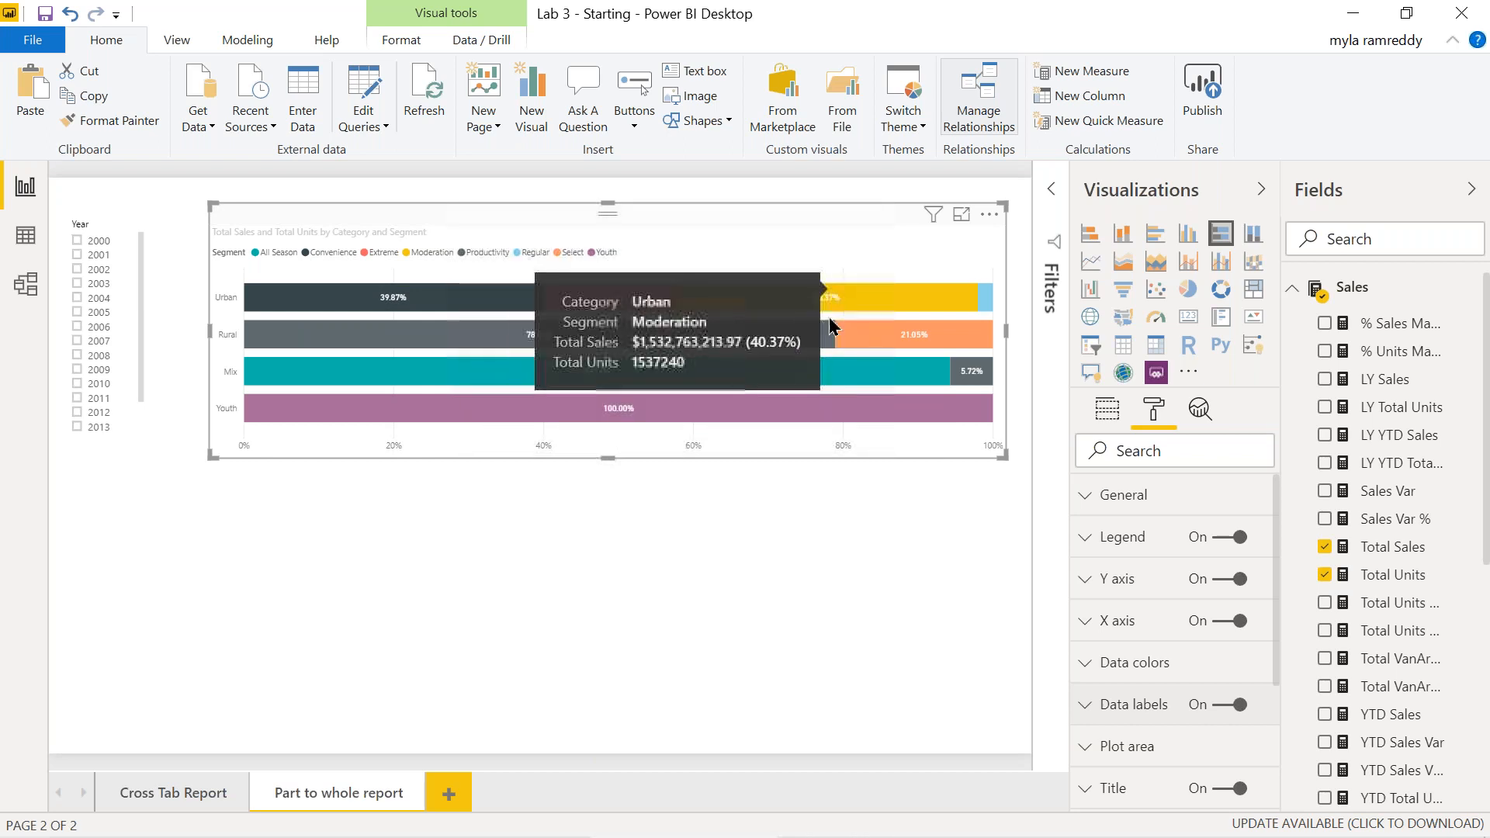
click(1220, 706)
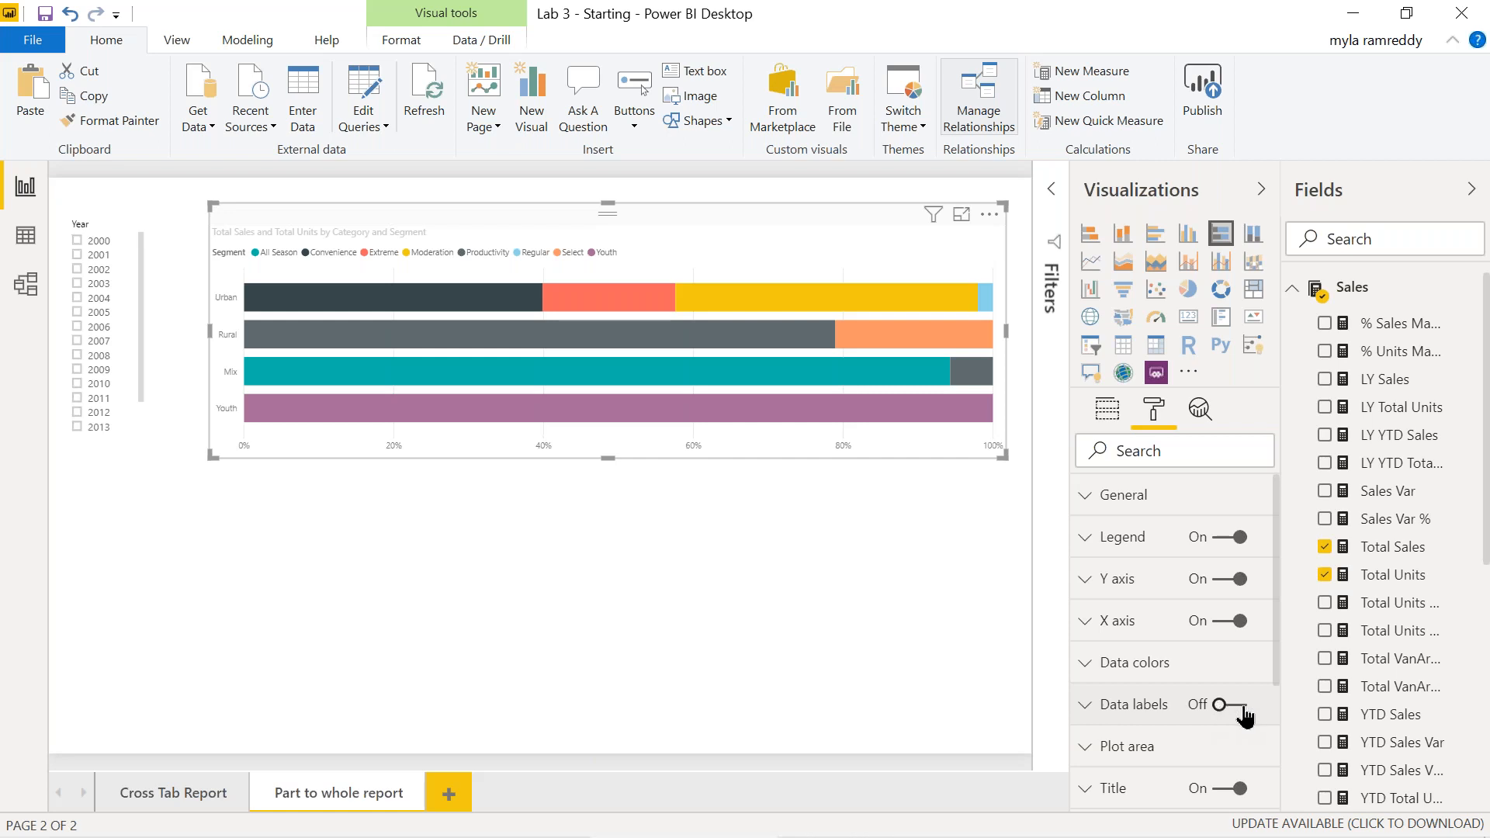
click(1242, 707)
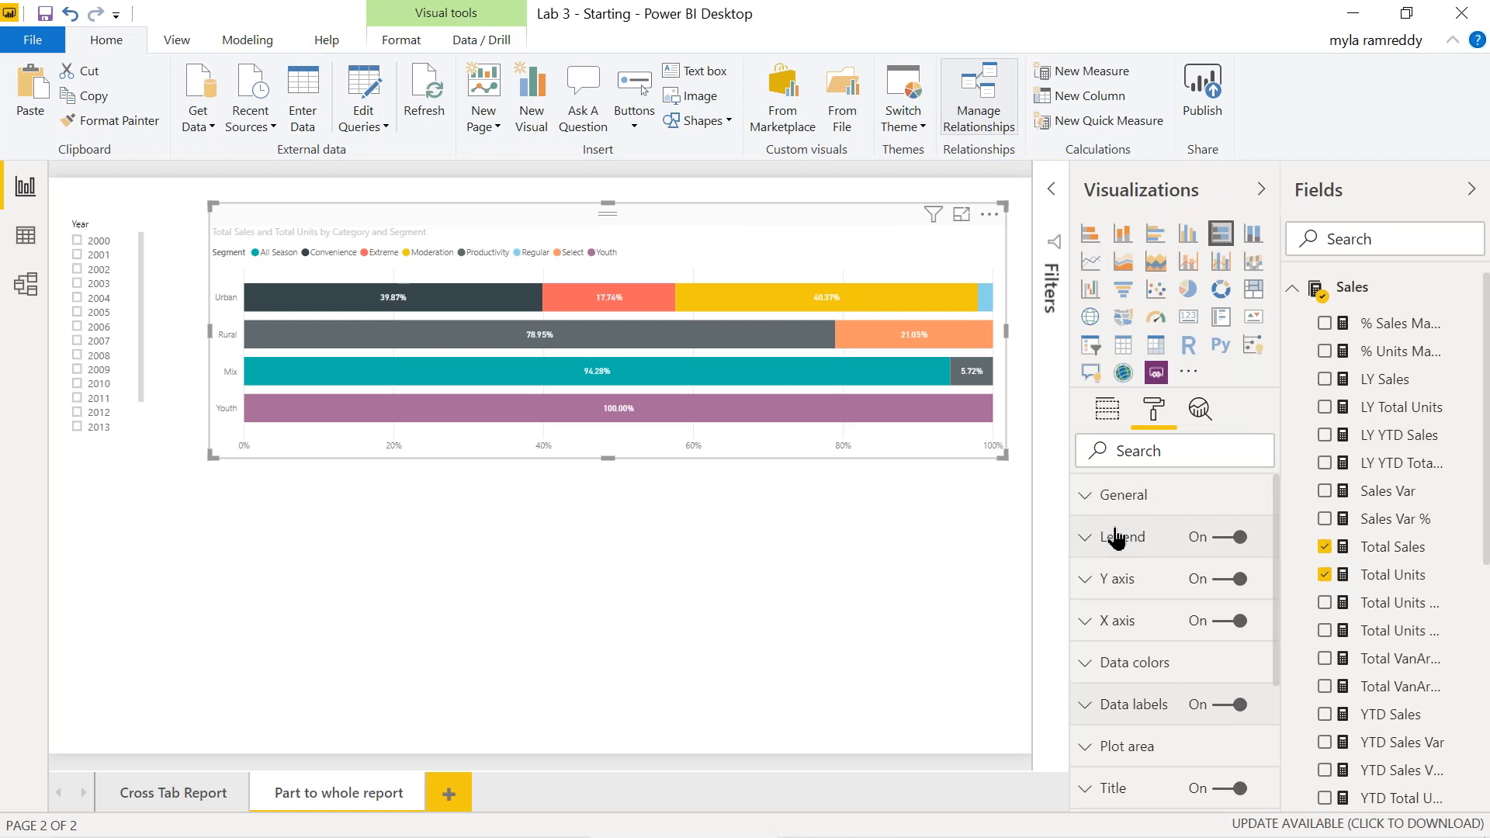
- Try the Bottom and Top Center legend positions on the bar chart, and set the legend to Bottom Center
click(1085, 544)
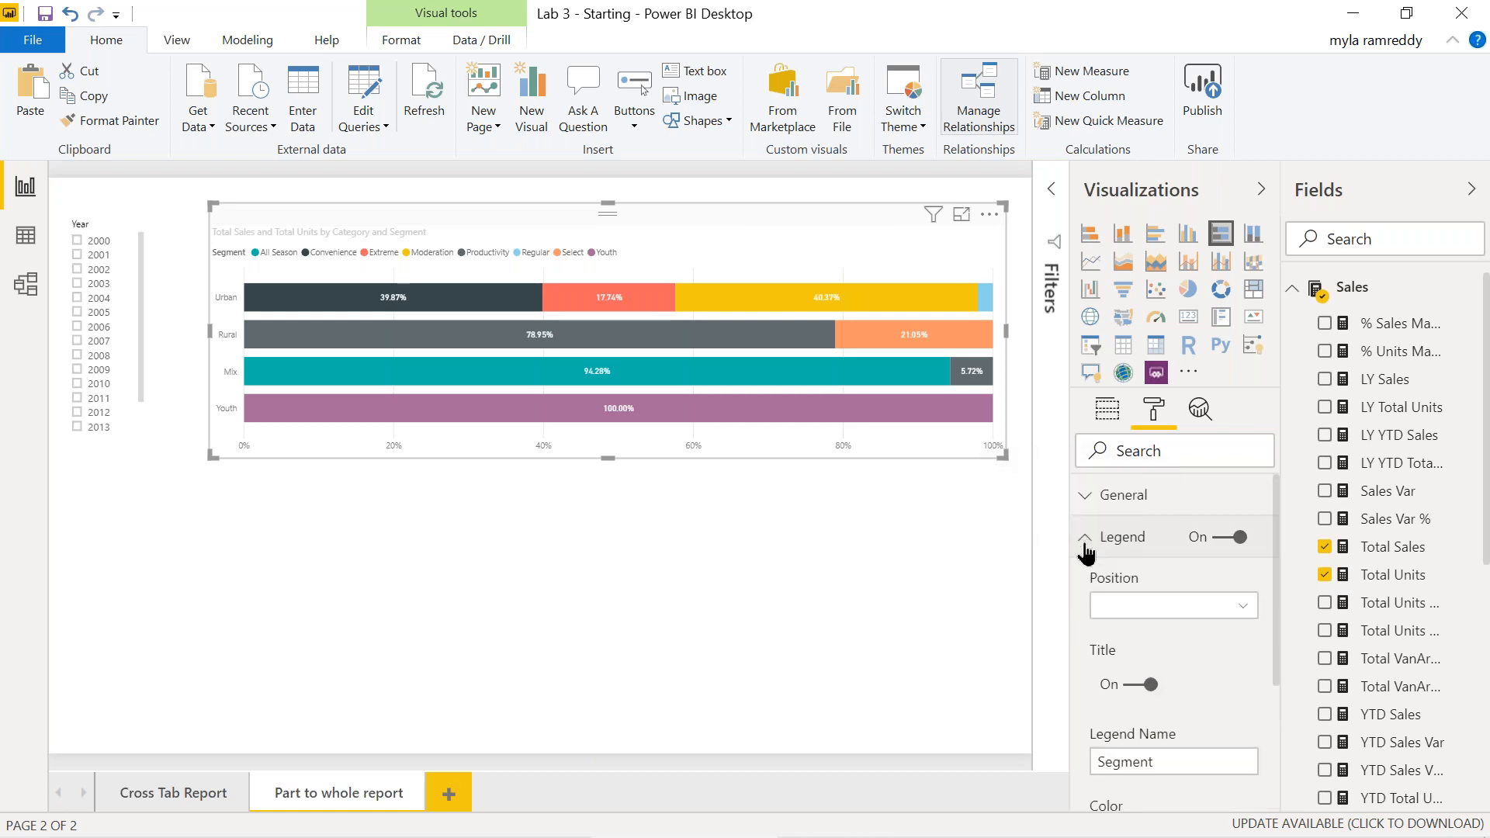
click(1133, 605)
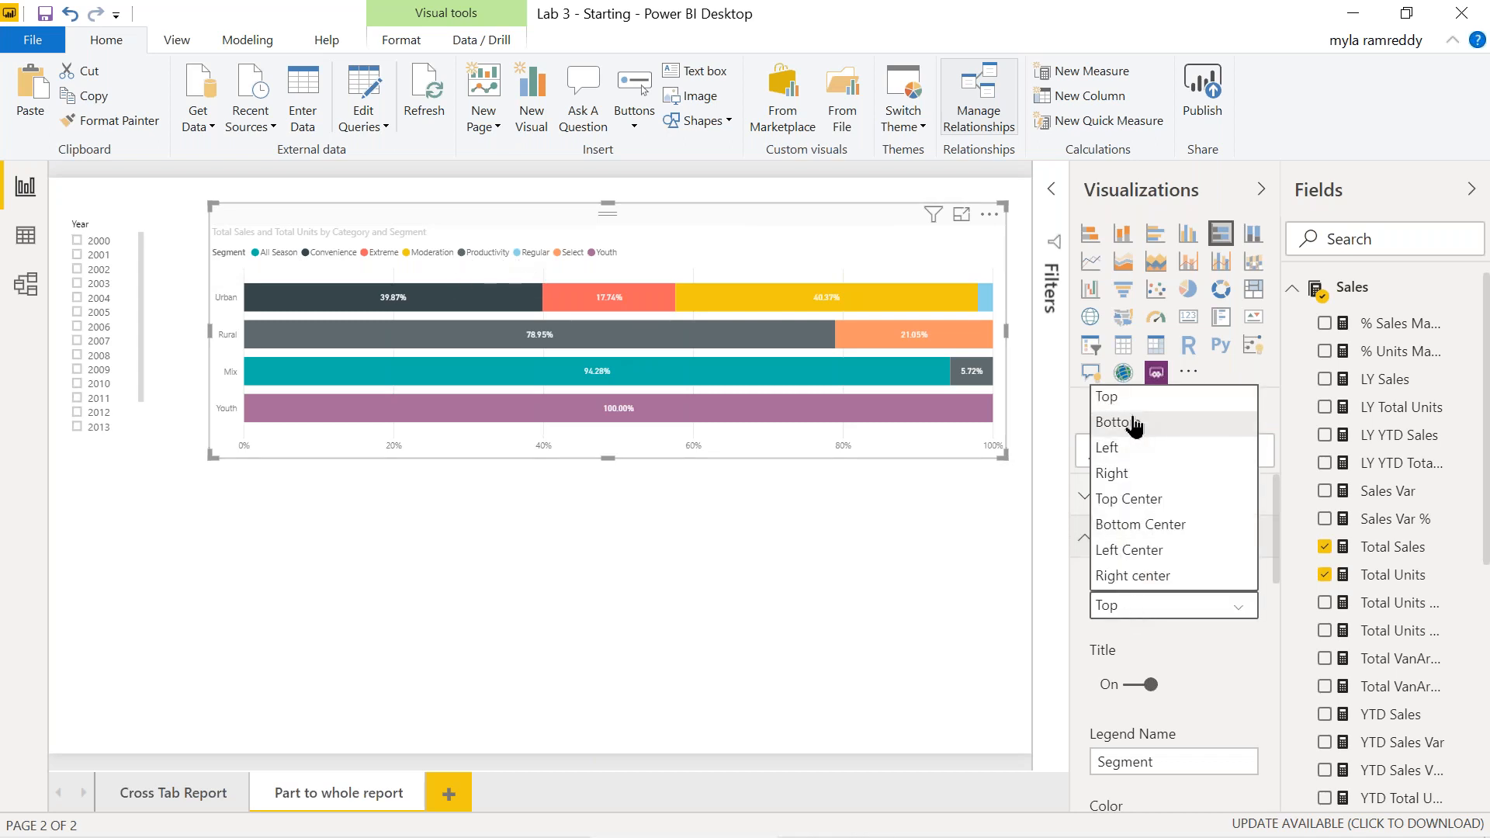
click(1133, 423)
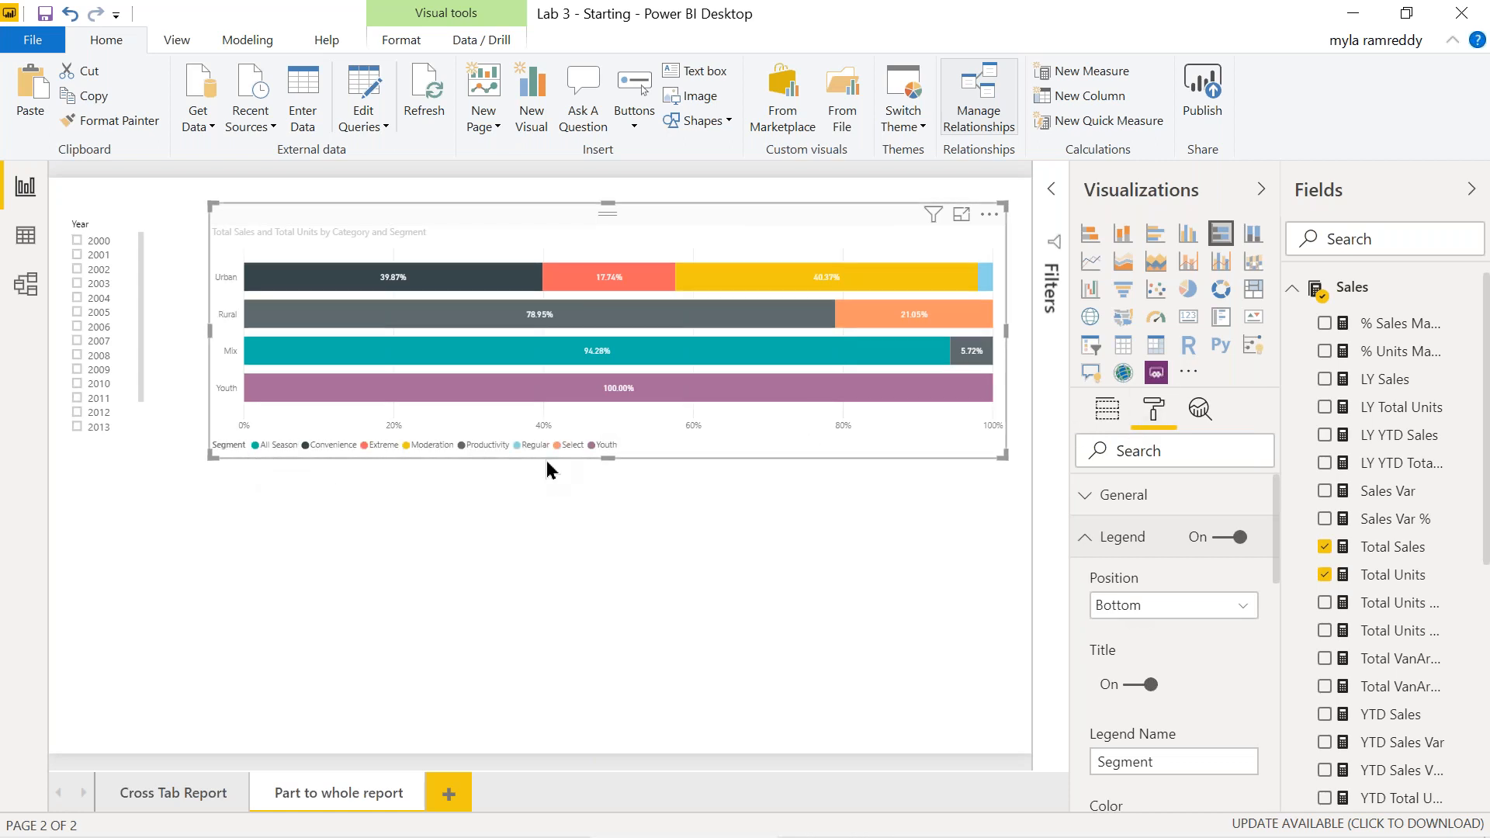
click(1140, 606)
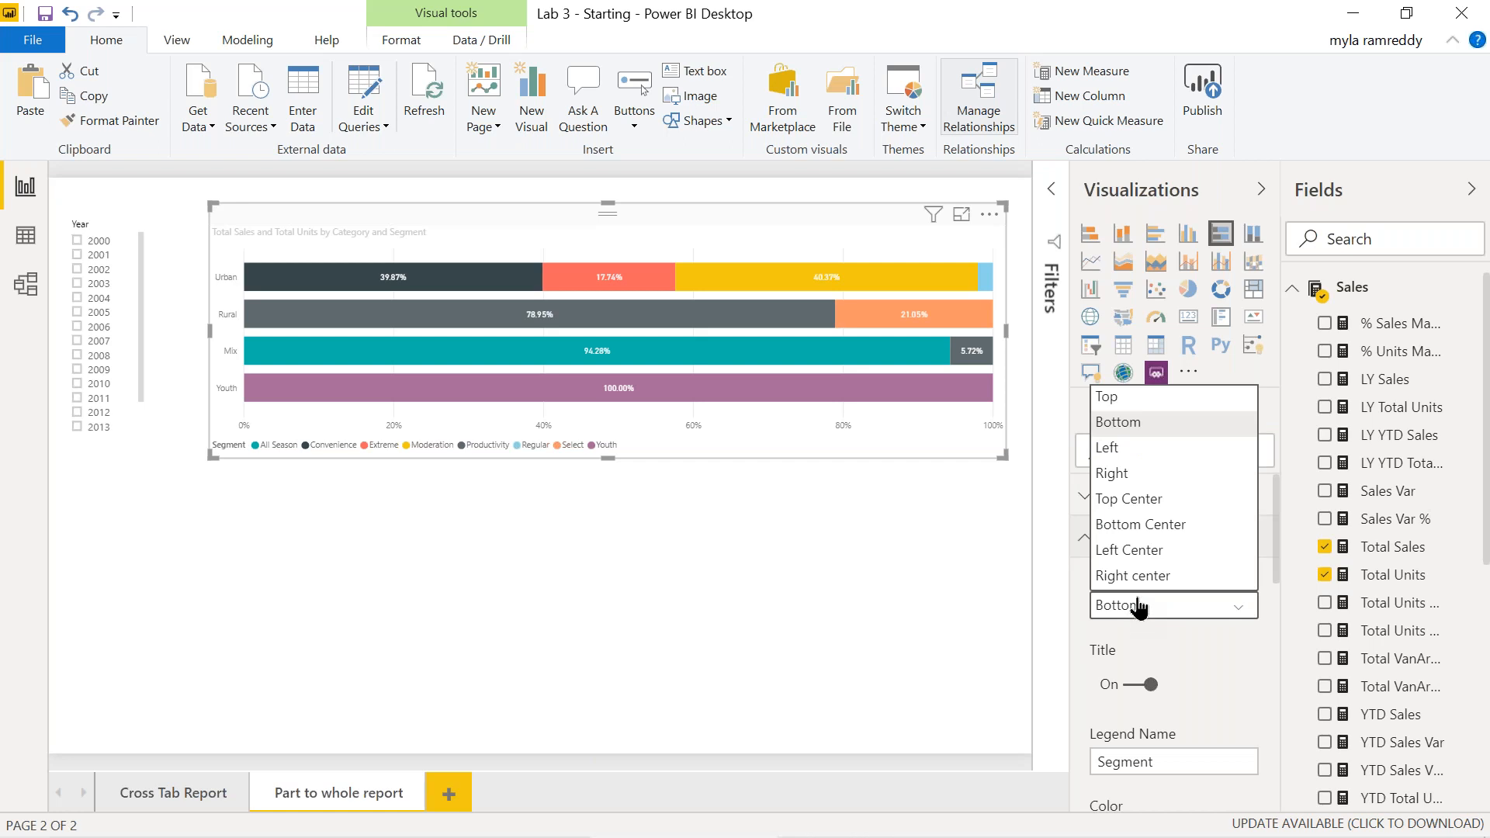
click(1149, 506)
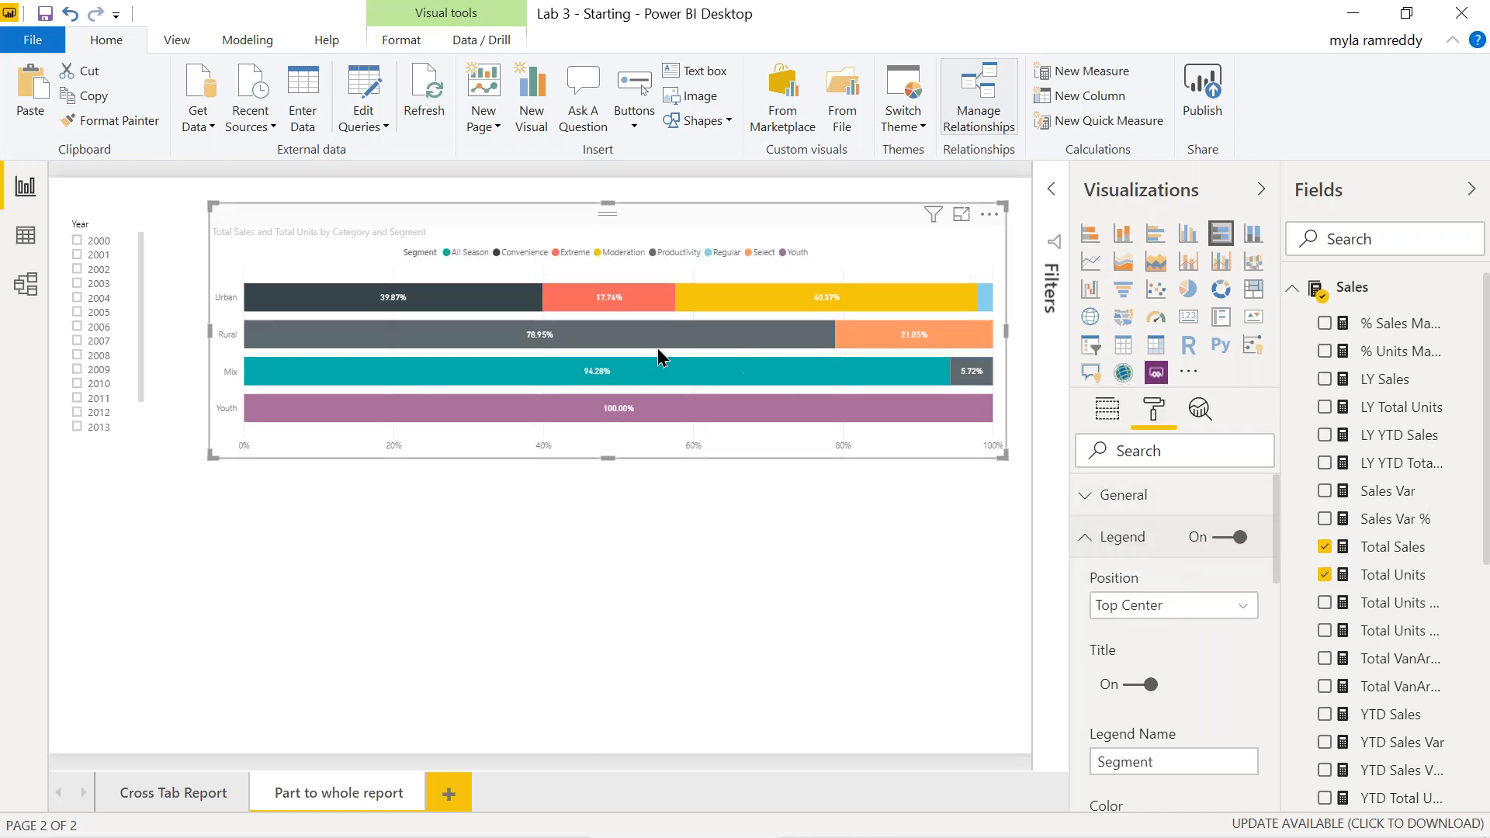
click(1157, 612)
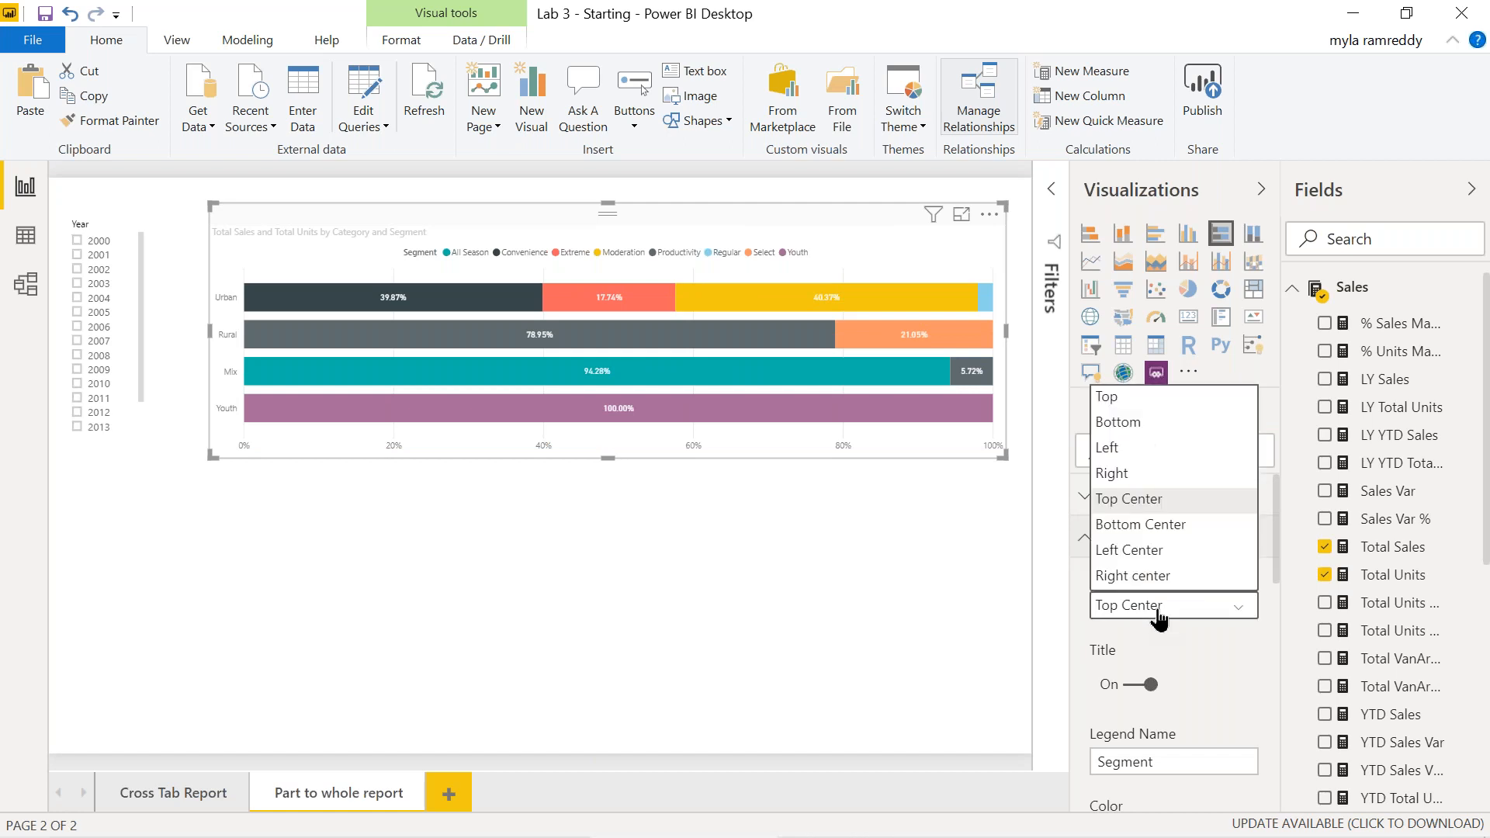
click(1147, 524)
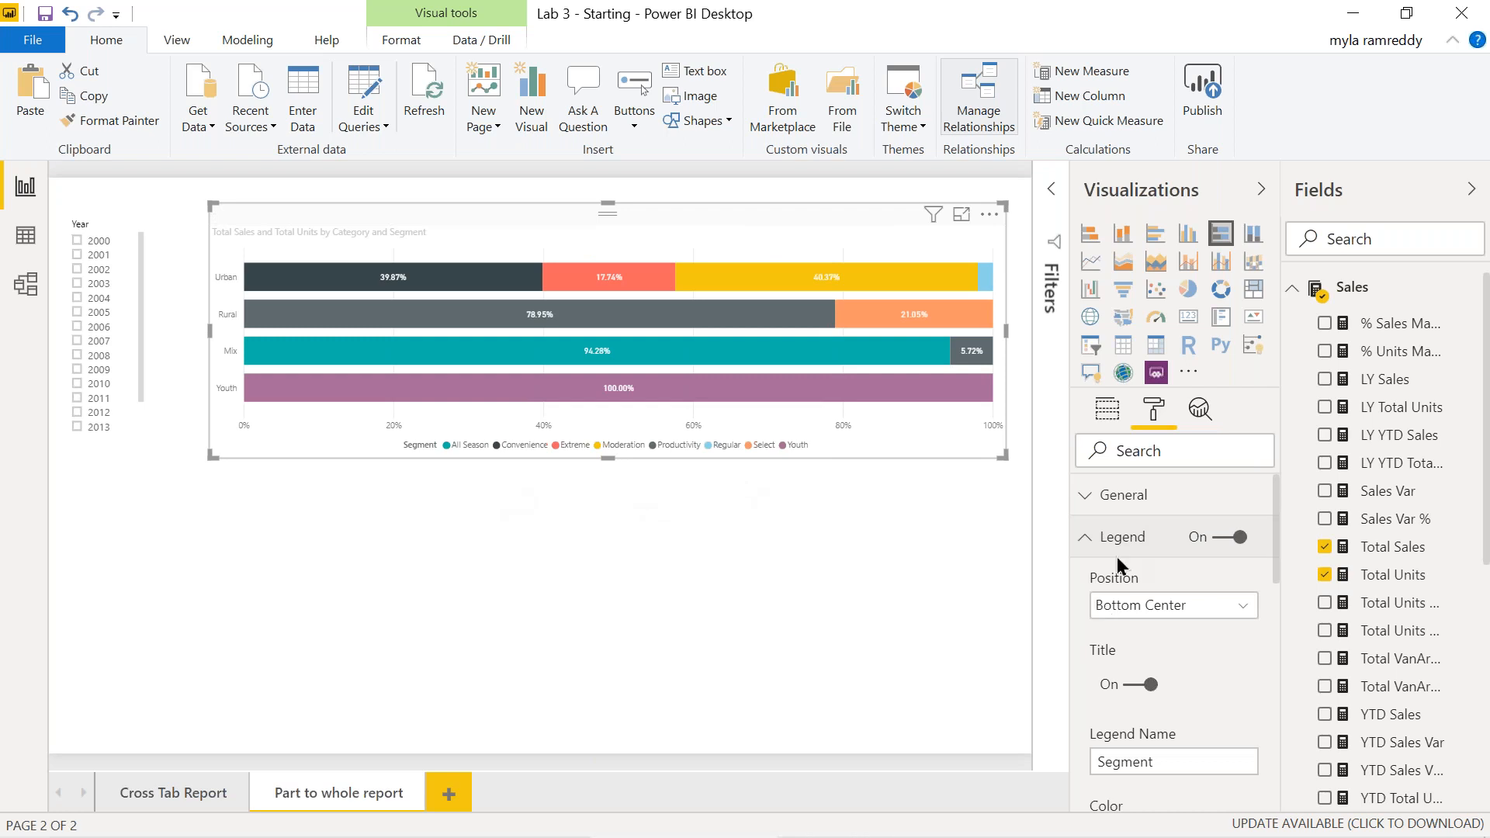
- Set the bar chart's legend text color to the coral red theme color
scroll(1203, 648, down, 1)
scroll(1204, 643, down, 5)
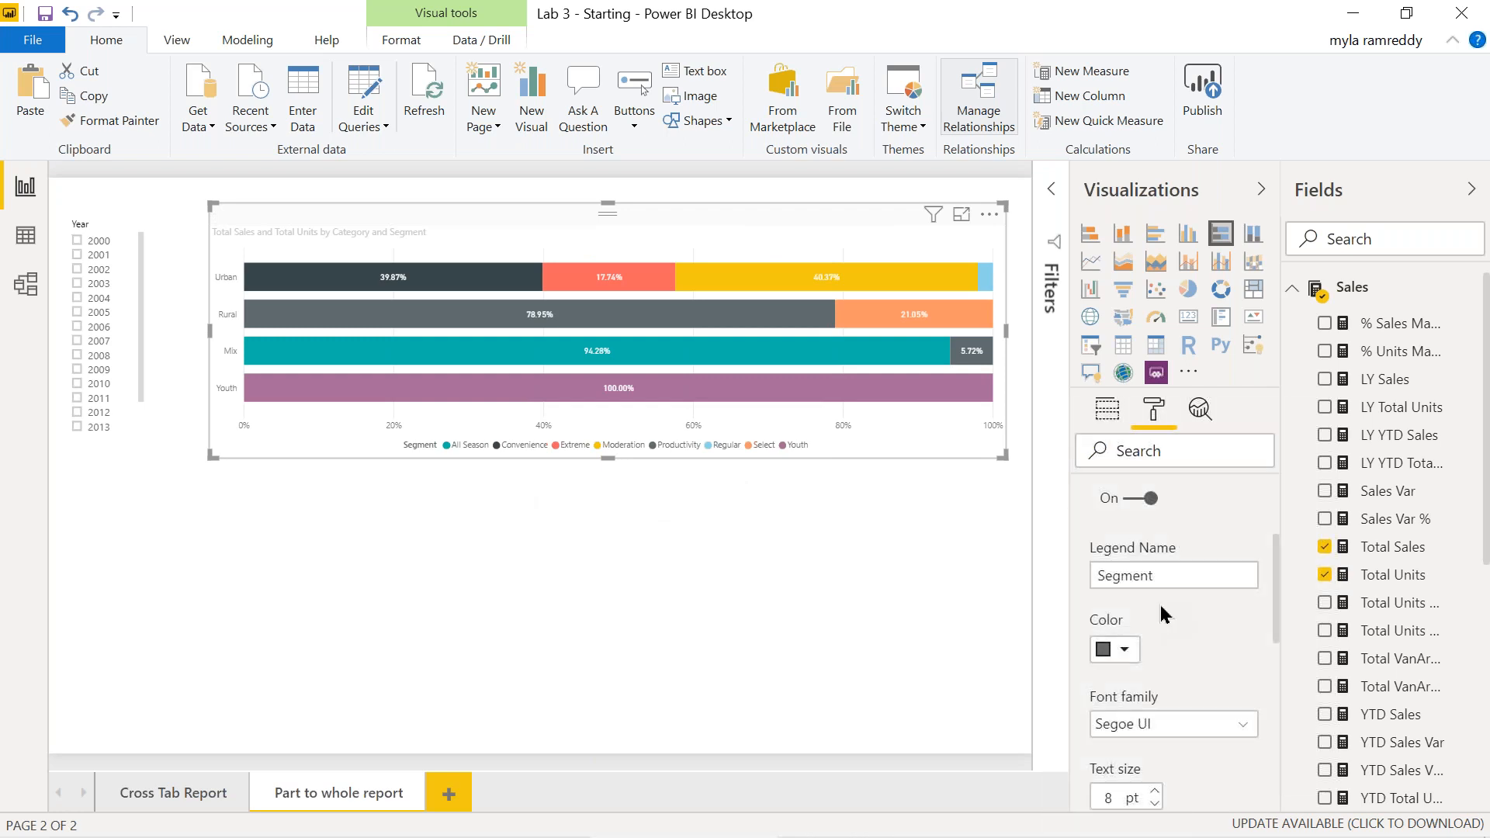
click(1121, 656)
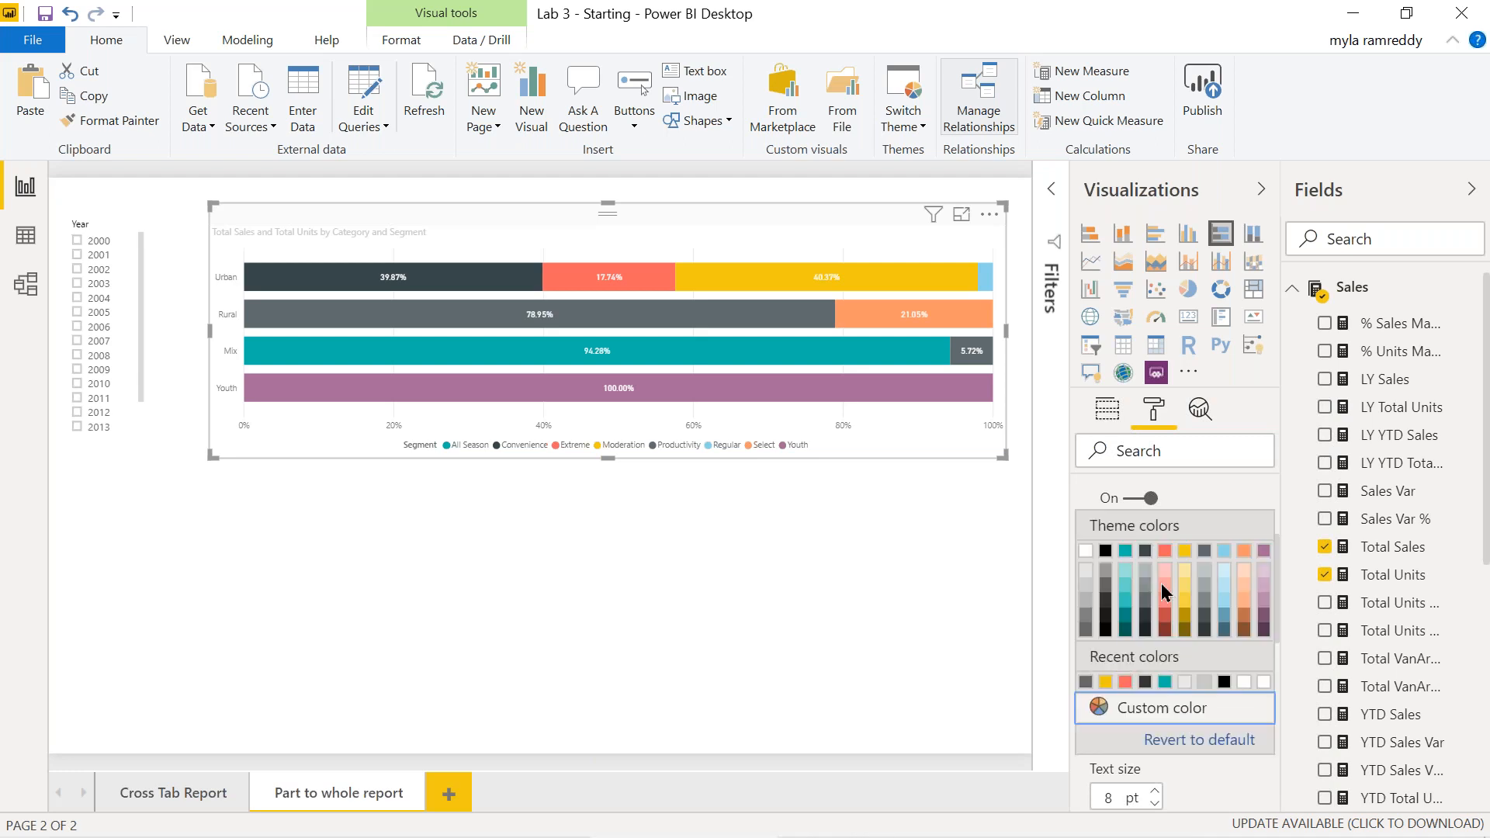
click(1168, 551)
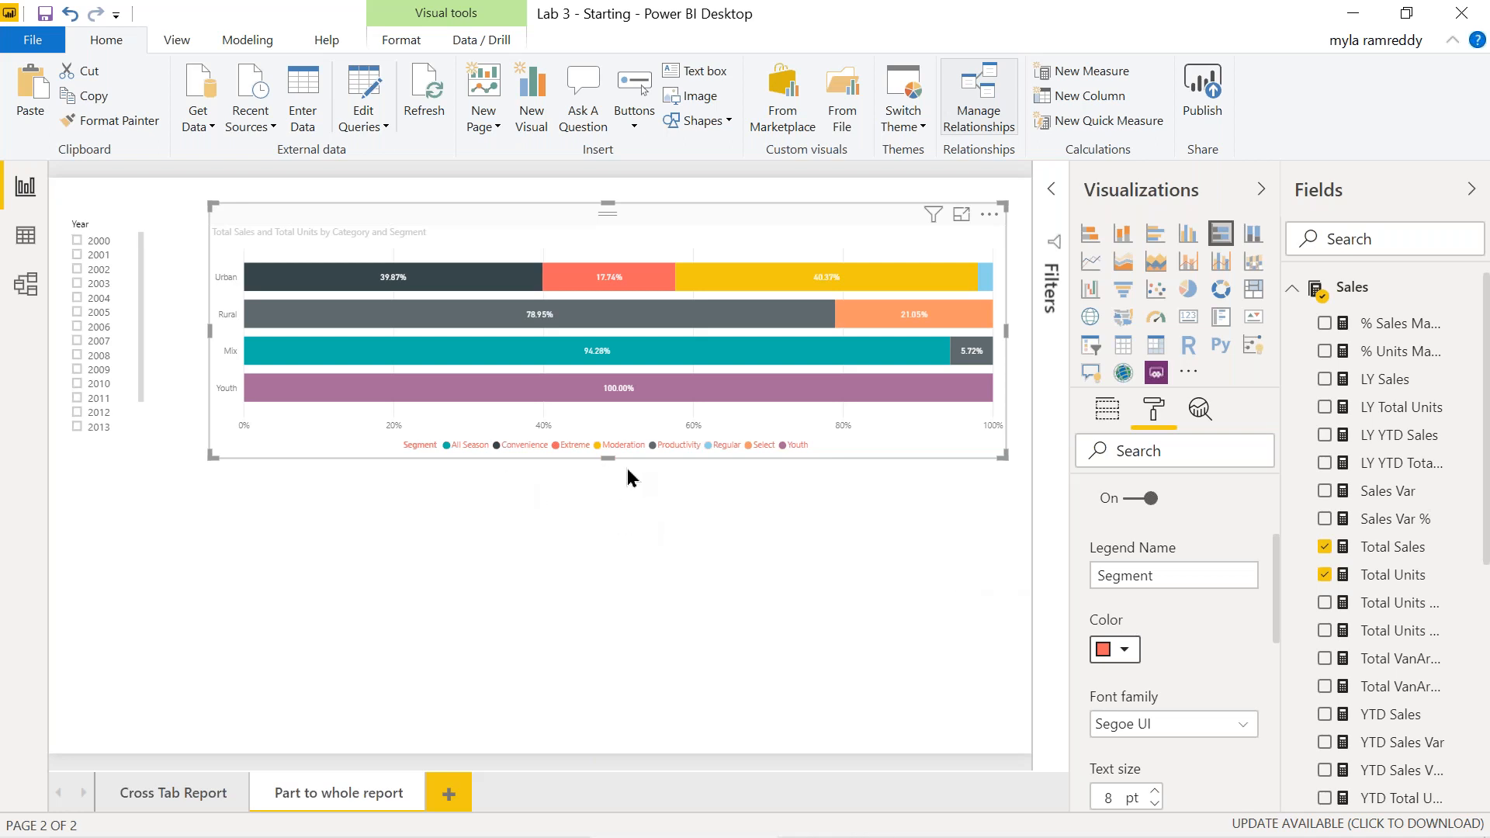
- Set the bar chart's legend text size to 12 pt
scroll(1204, 683, down, 2)
click(1155, 653)
click(1154, 652)
click(1154, 653)
click(1155, 652)
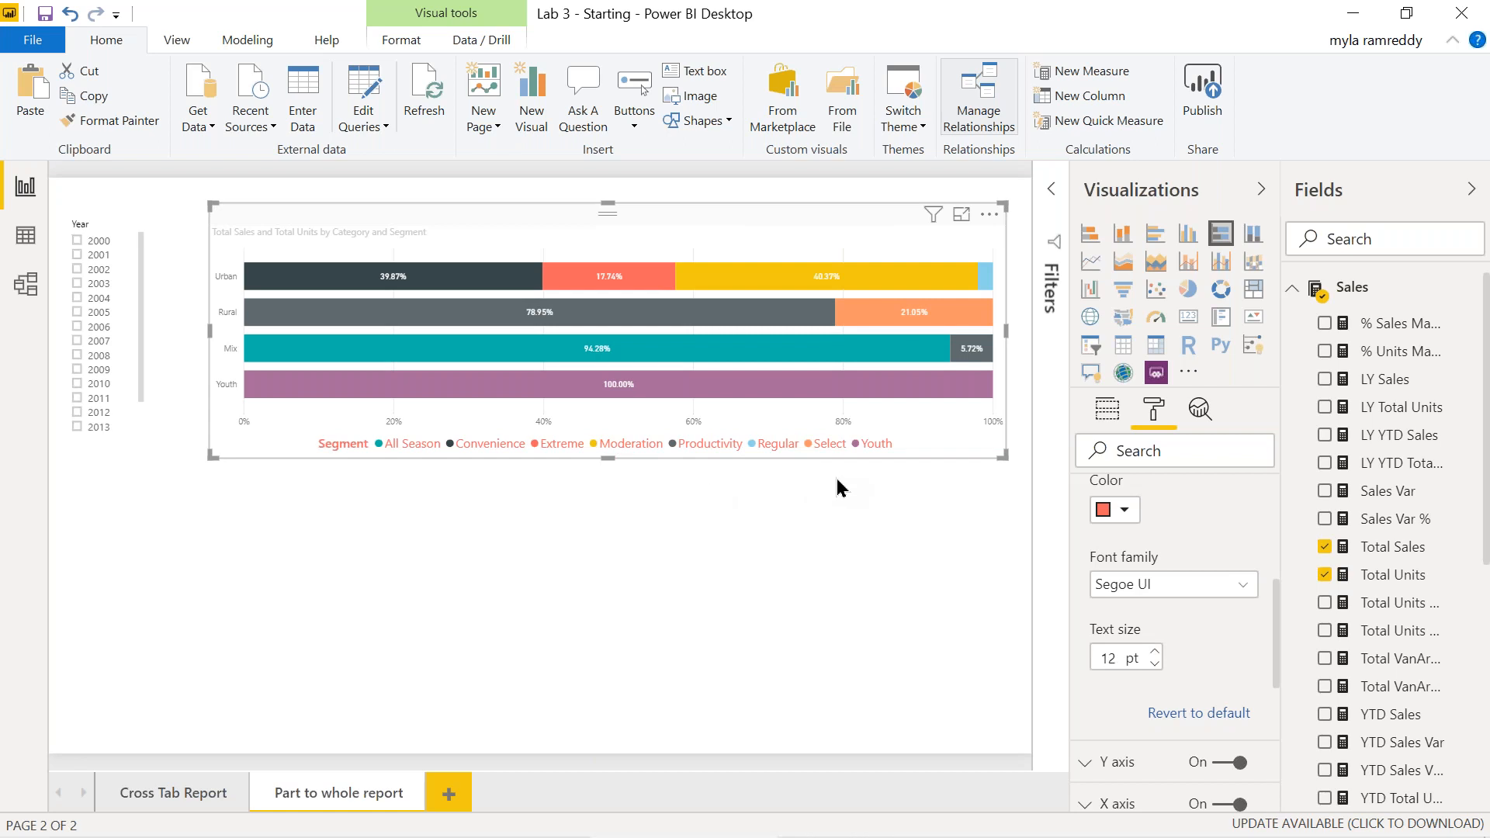
- Try the Right position for the bar chart's Y axis, and set the position back to Left
scroll(1202, 658, down, 1)
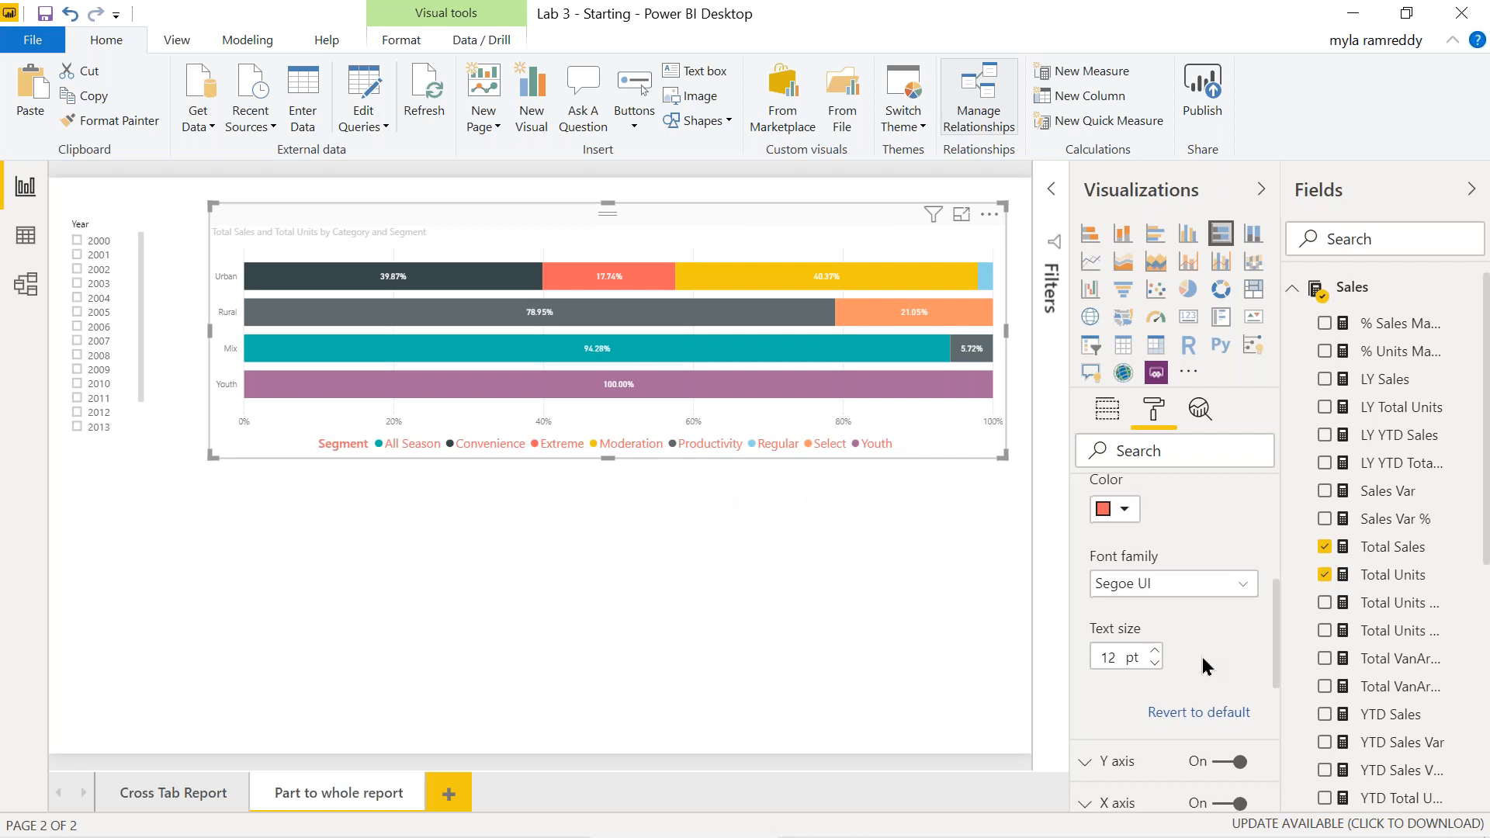
scroll(1202, 665, down, 2)
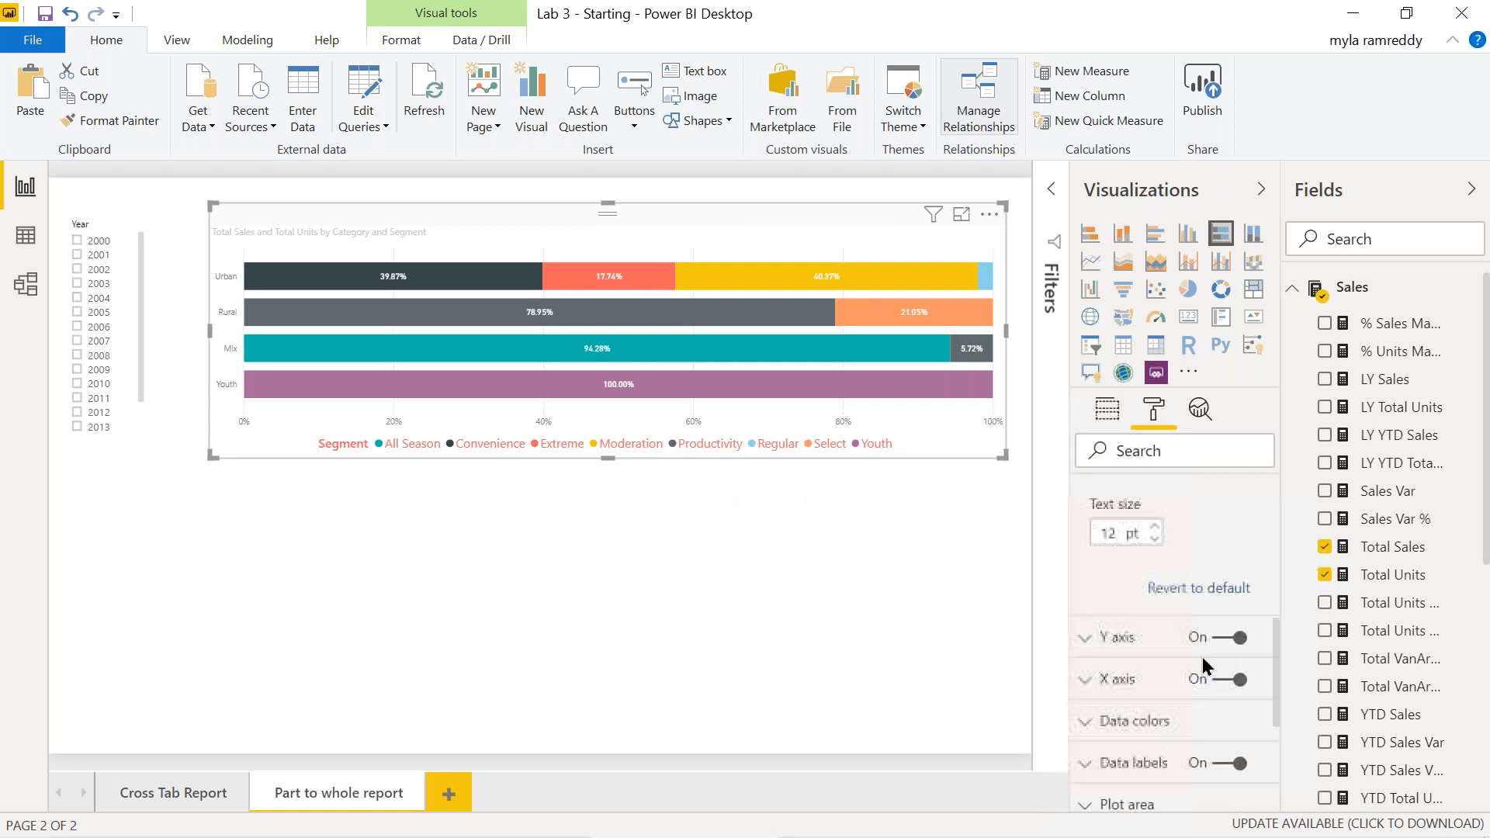
click(1086, 624)
scroll(1163, 669, down, 1)
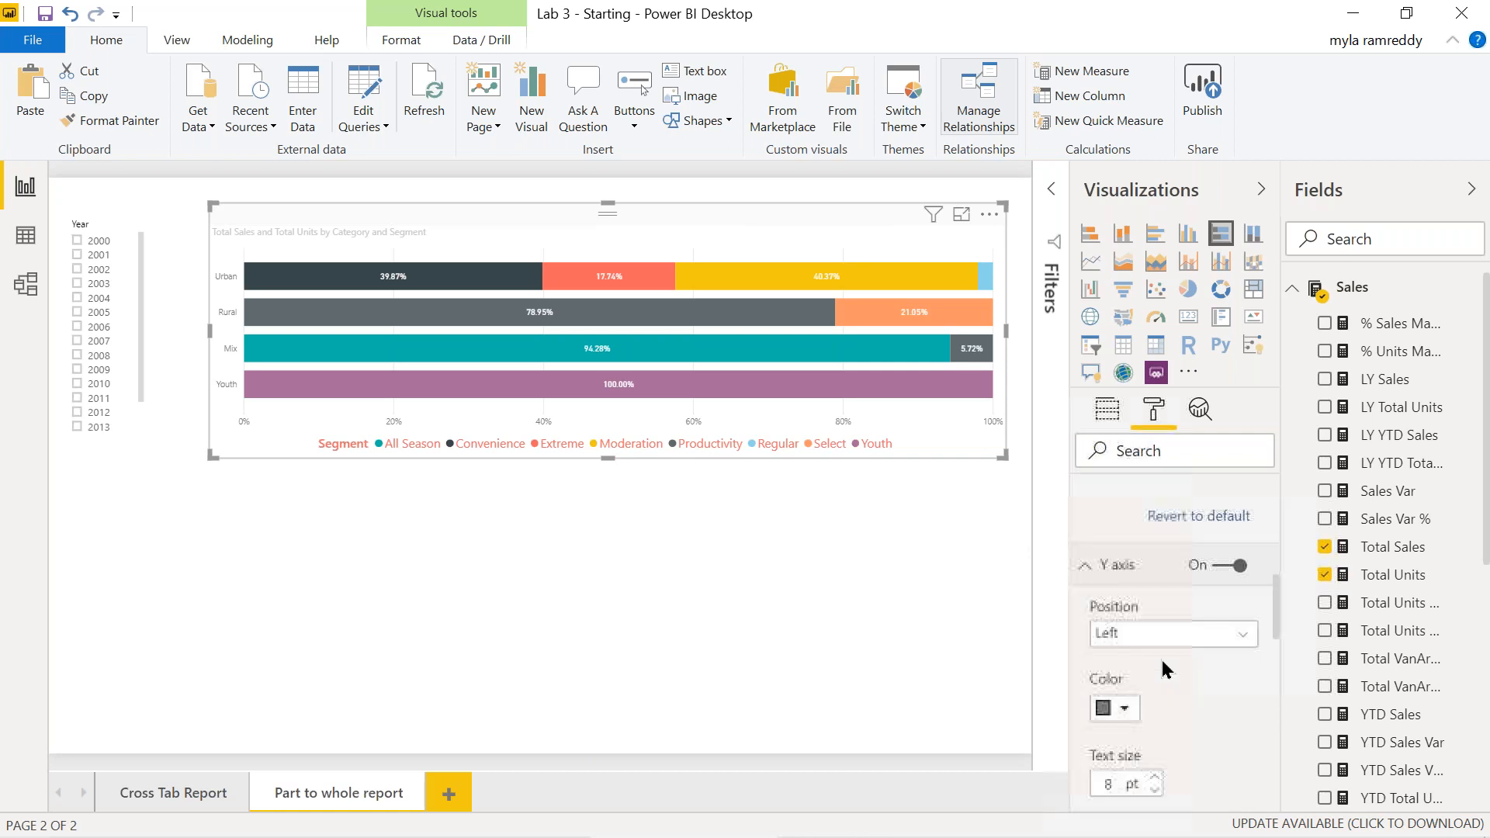
scroll(1163, 669, down, 1)
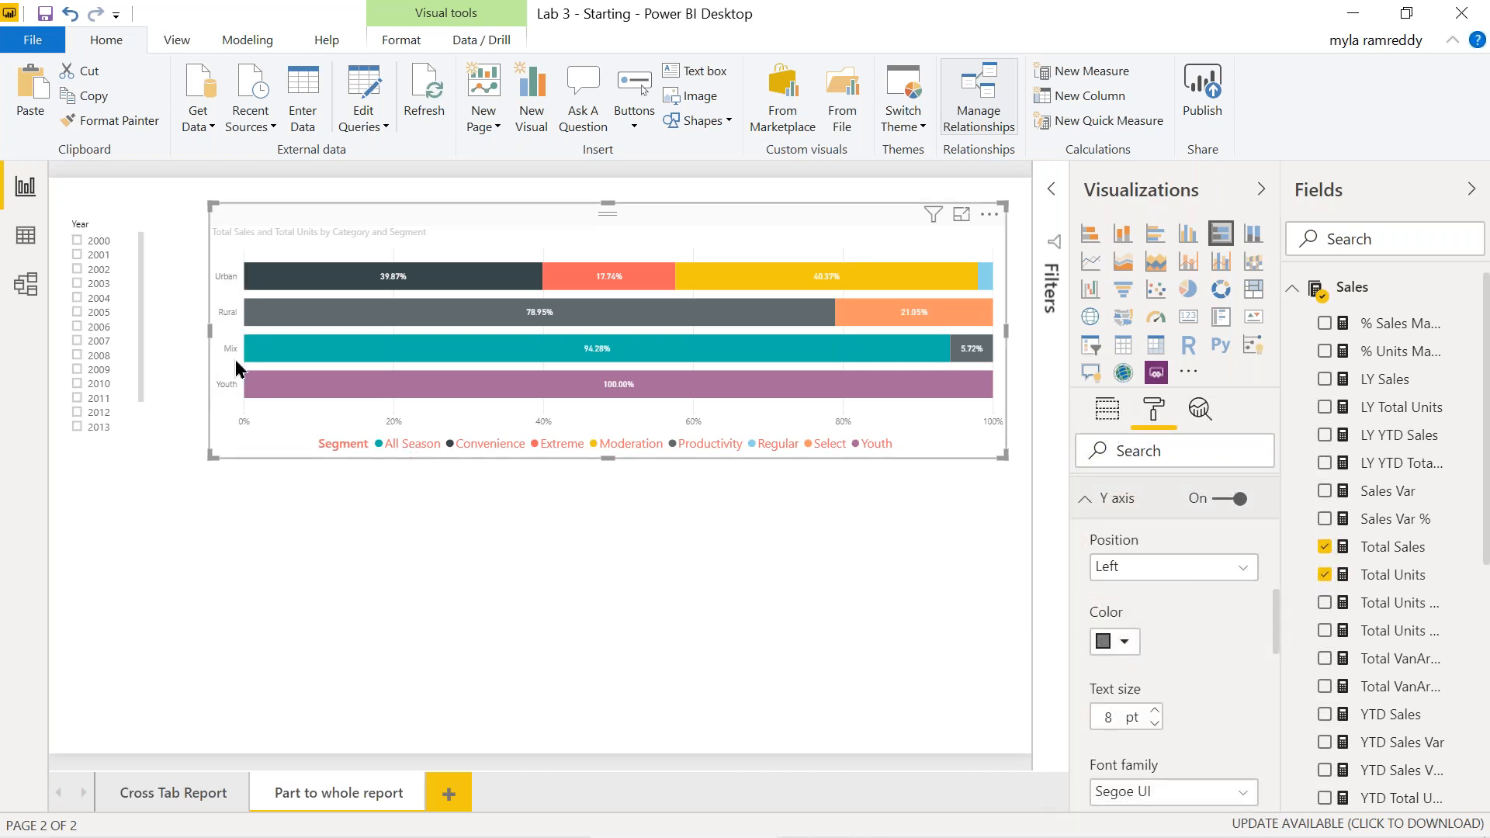
click(1175, 575)
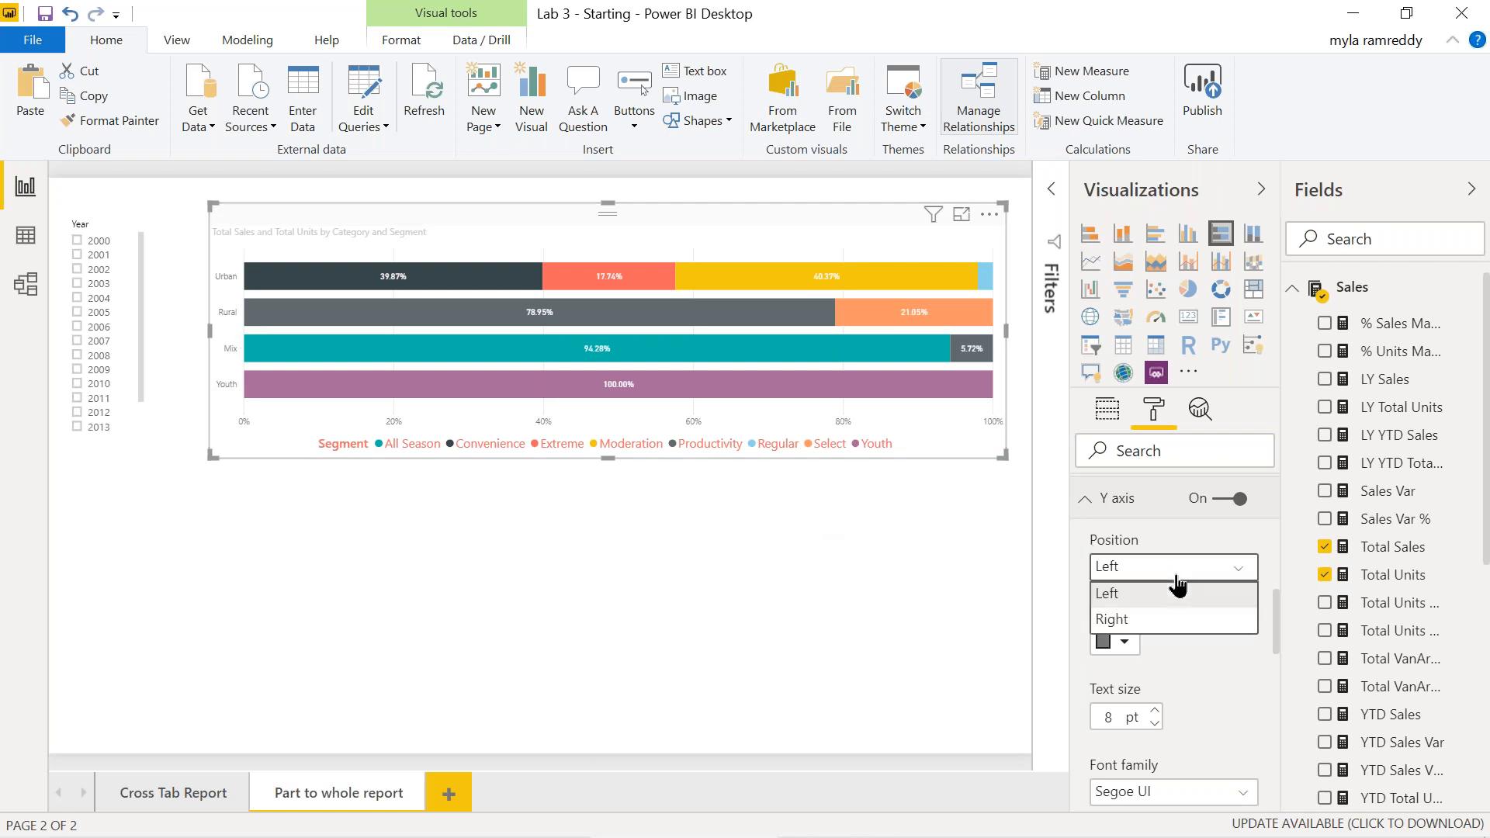
click(1117, 619)
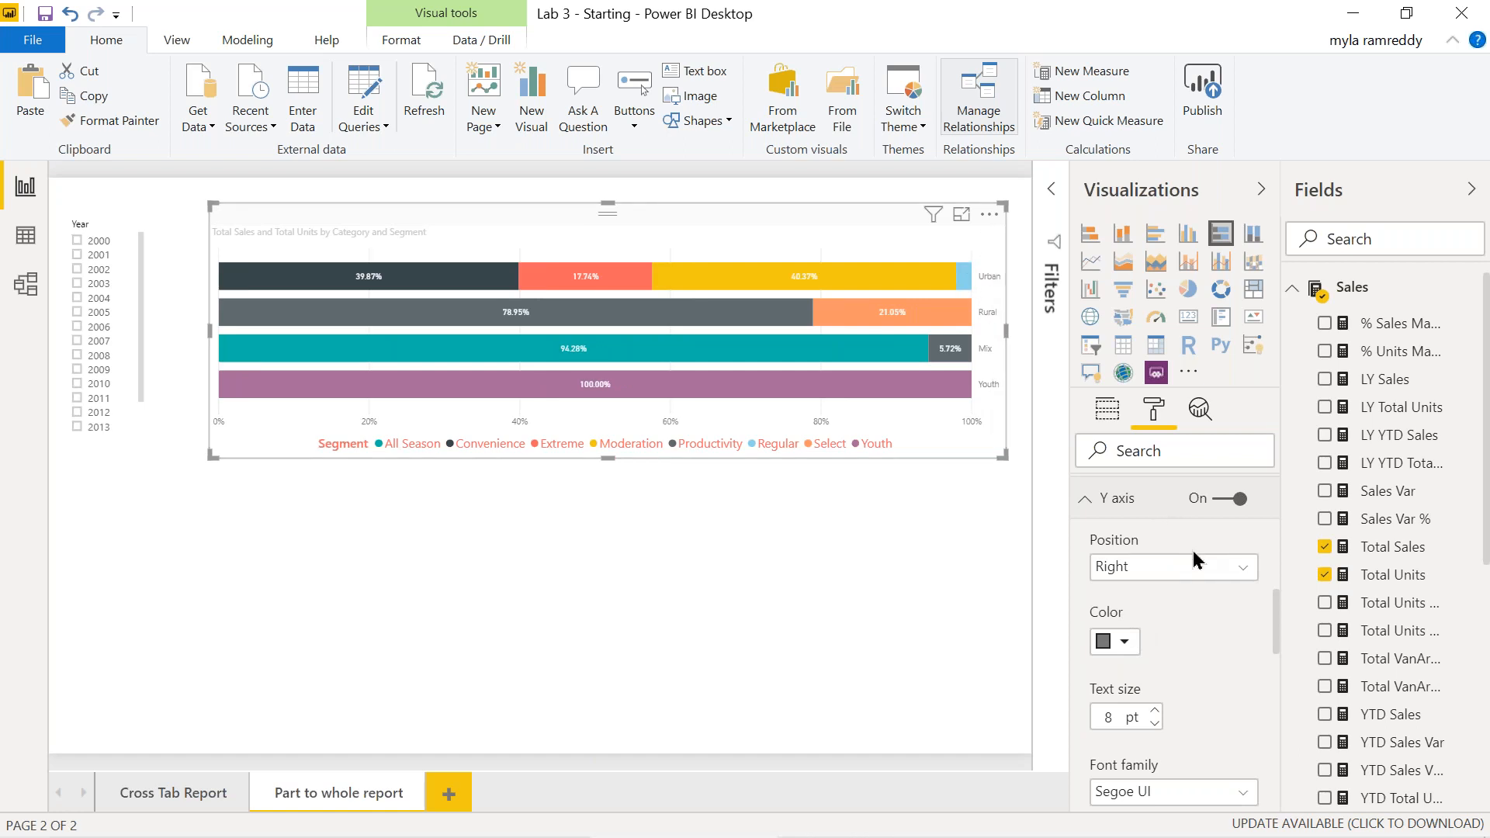
click(1178, 569)
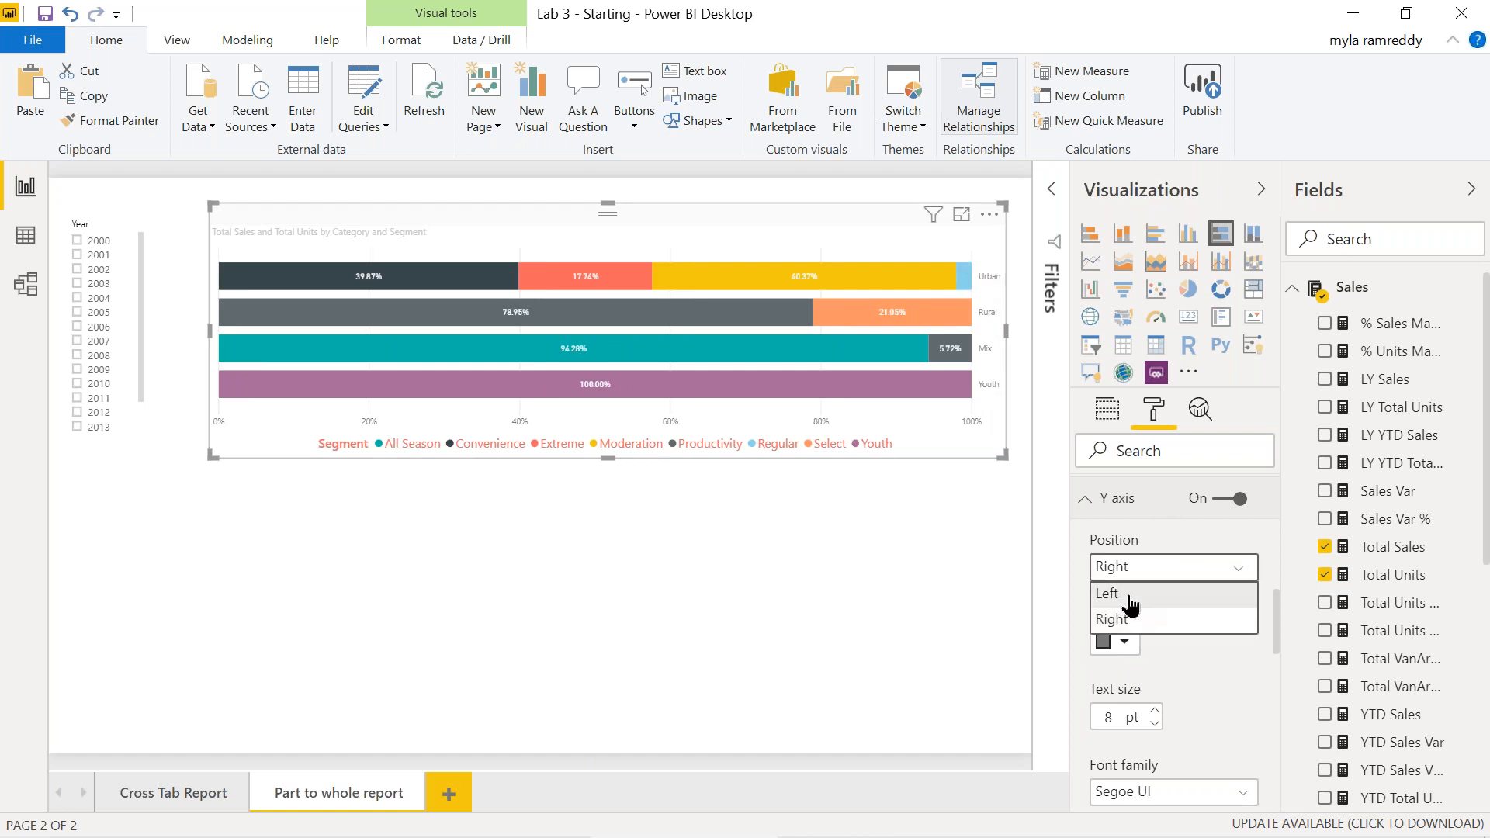
click(1130, 595)
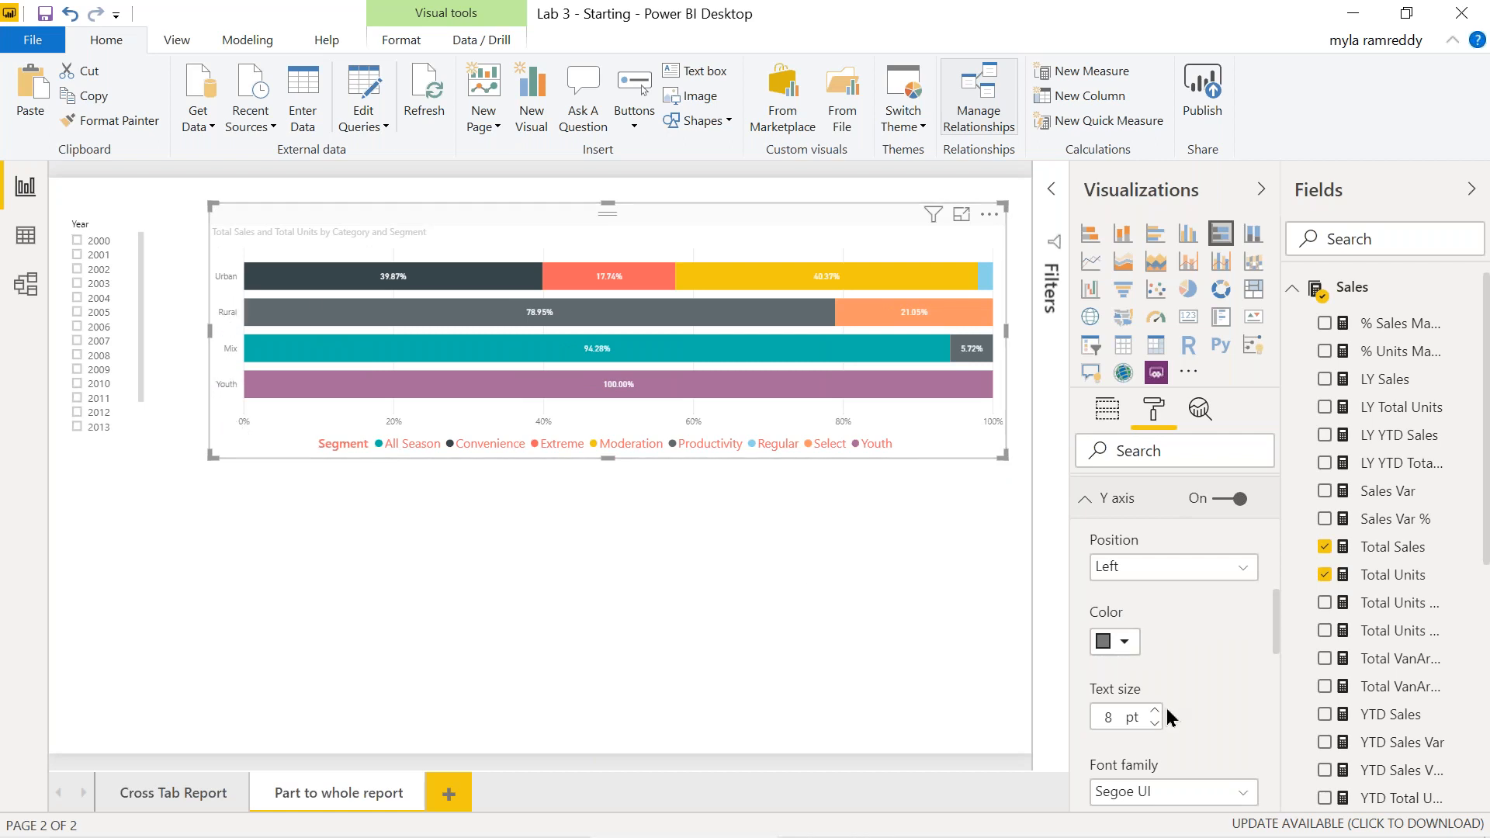
- Set the Y axis labels to the coral red theme color with a text size of 10 pt
click(1124, 643)
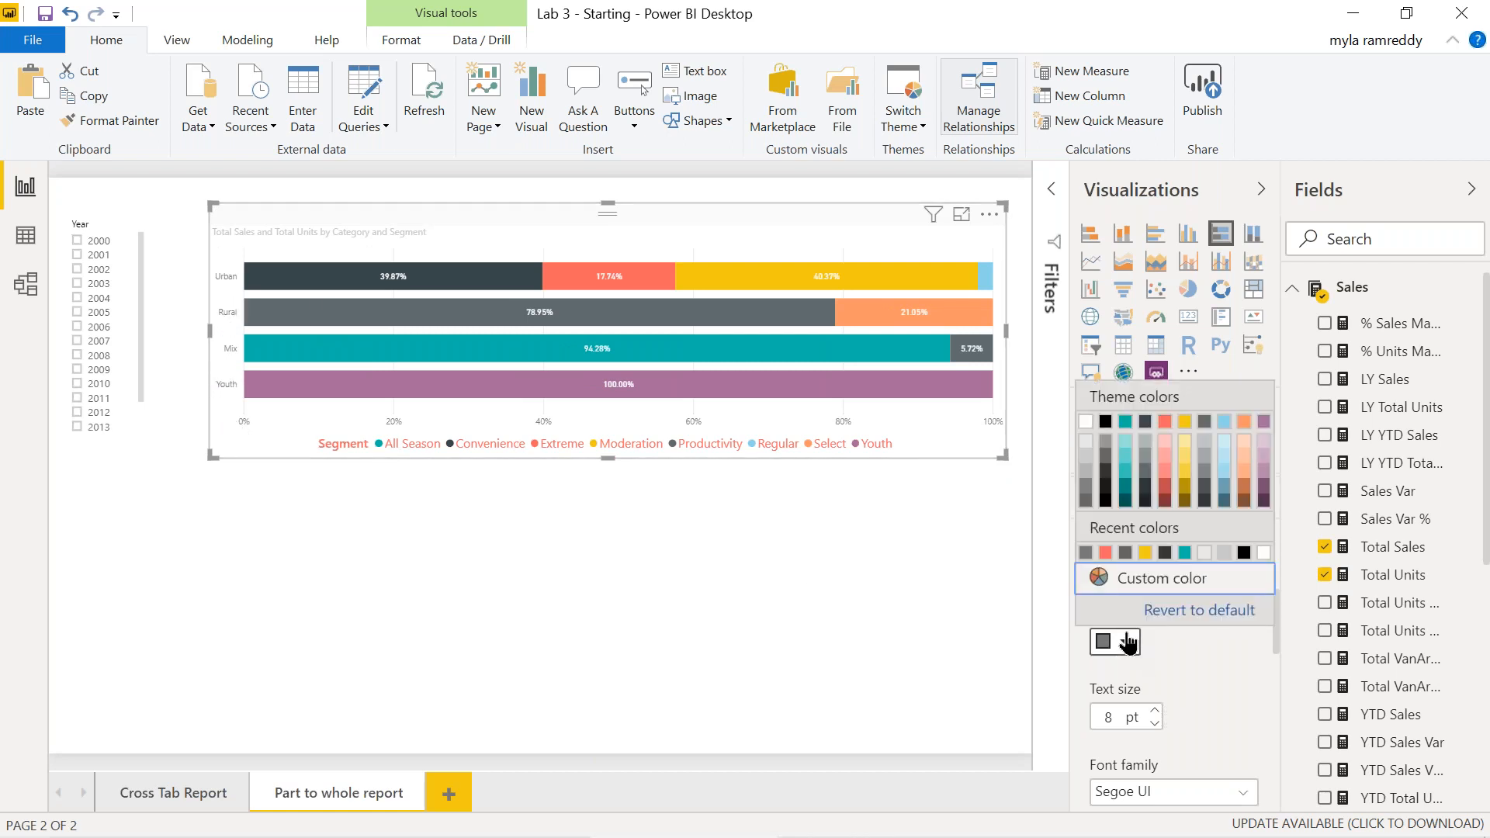
click(1163, 423)
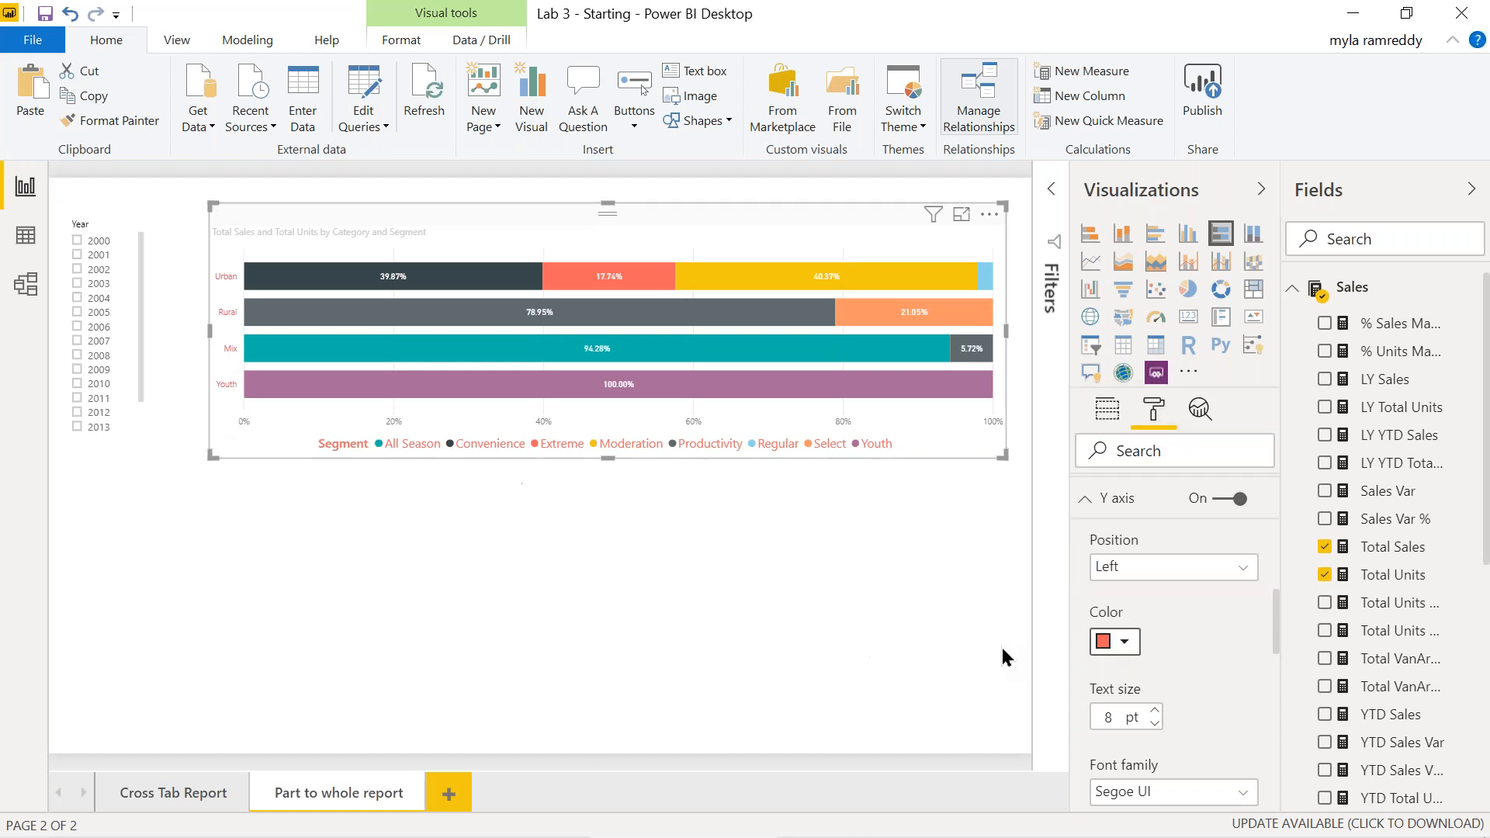
click(1154, 711)
click(1156, 711)
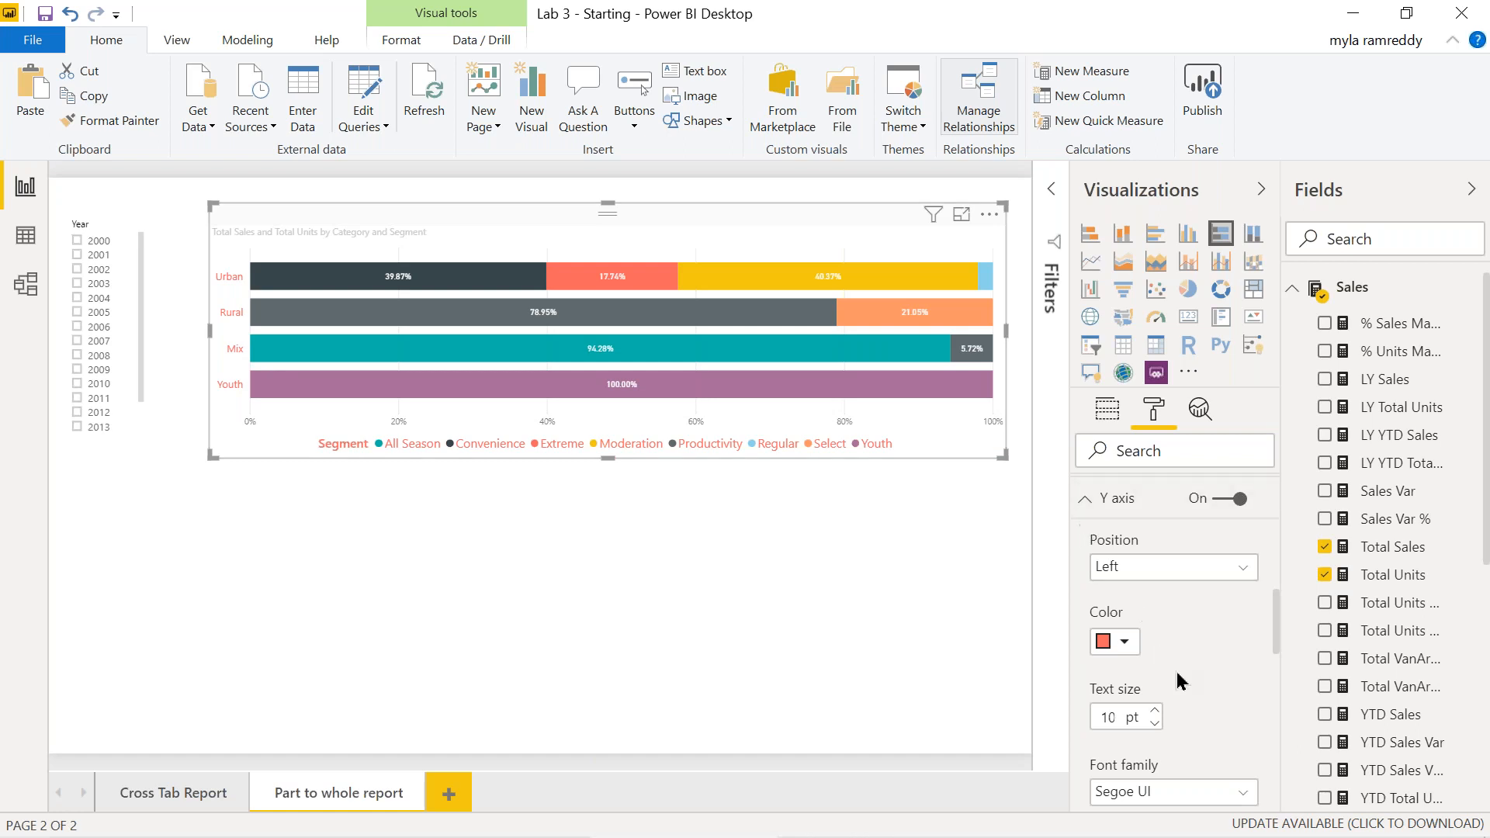
- Set the X axis labels to the coral red theme color with a text size of 12 pt
scroll(1178, 674, down, 3)
scroll(1177, 672, down, 5)
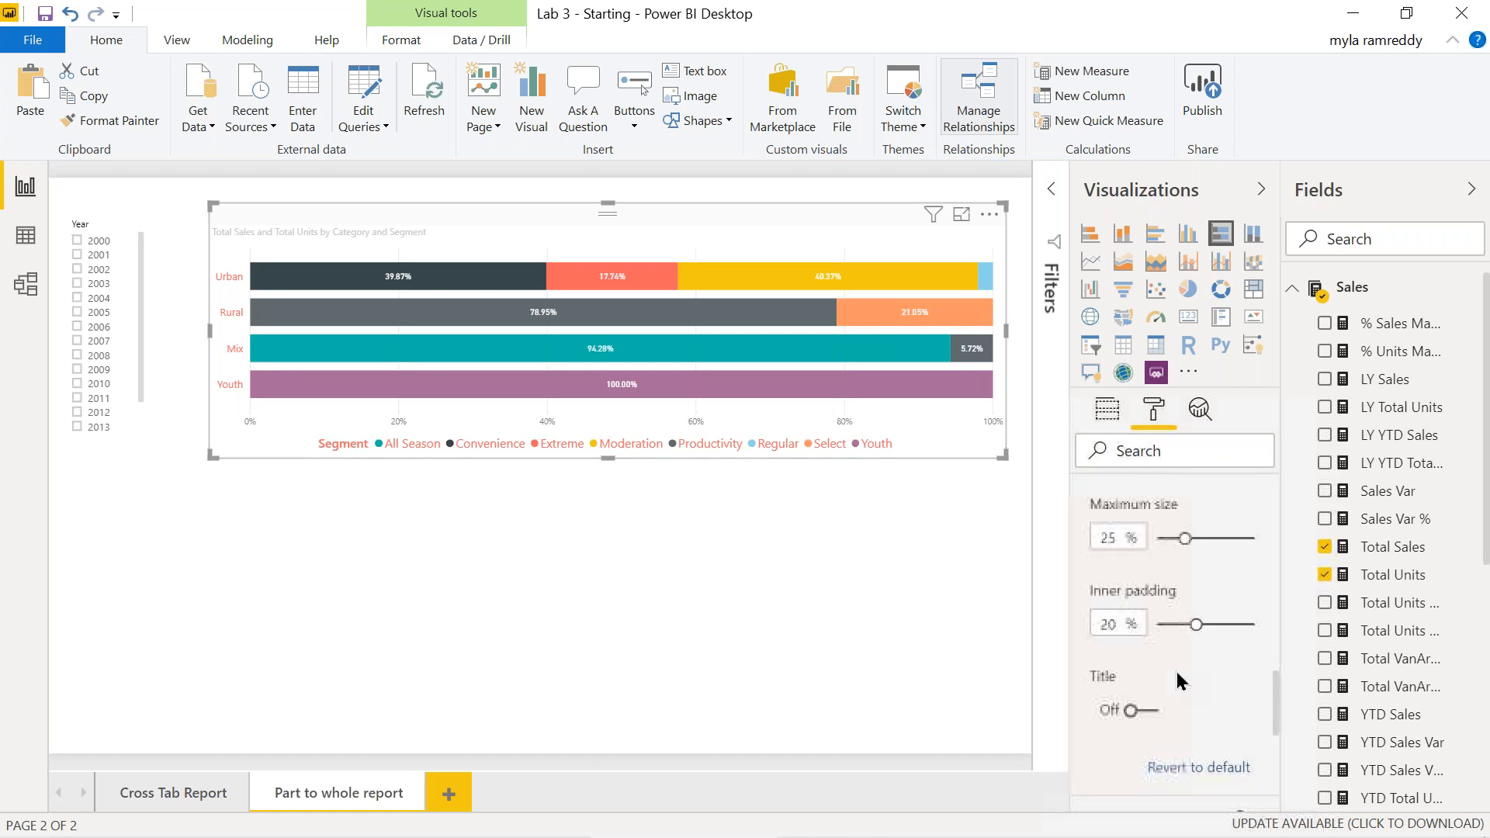
scroll(1168, 683, up, 1)
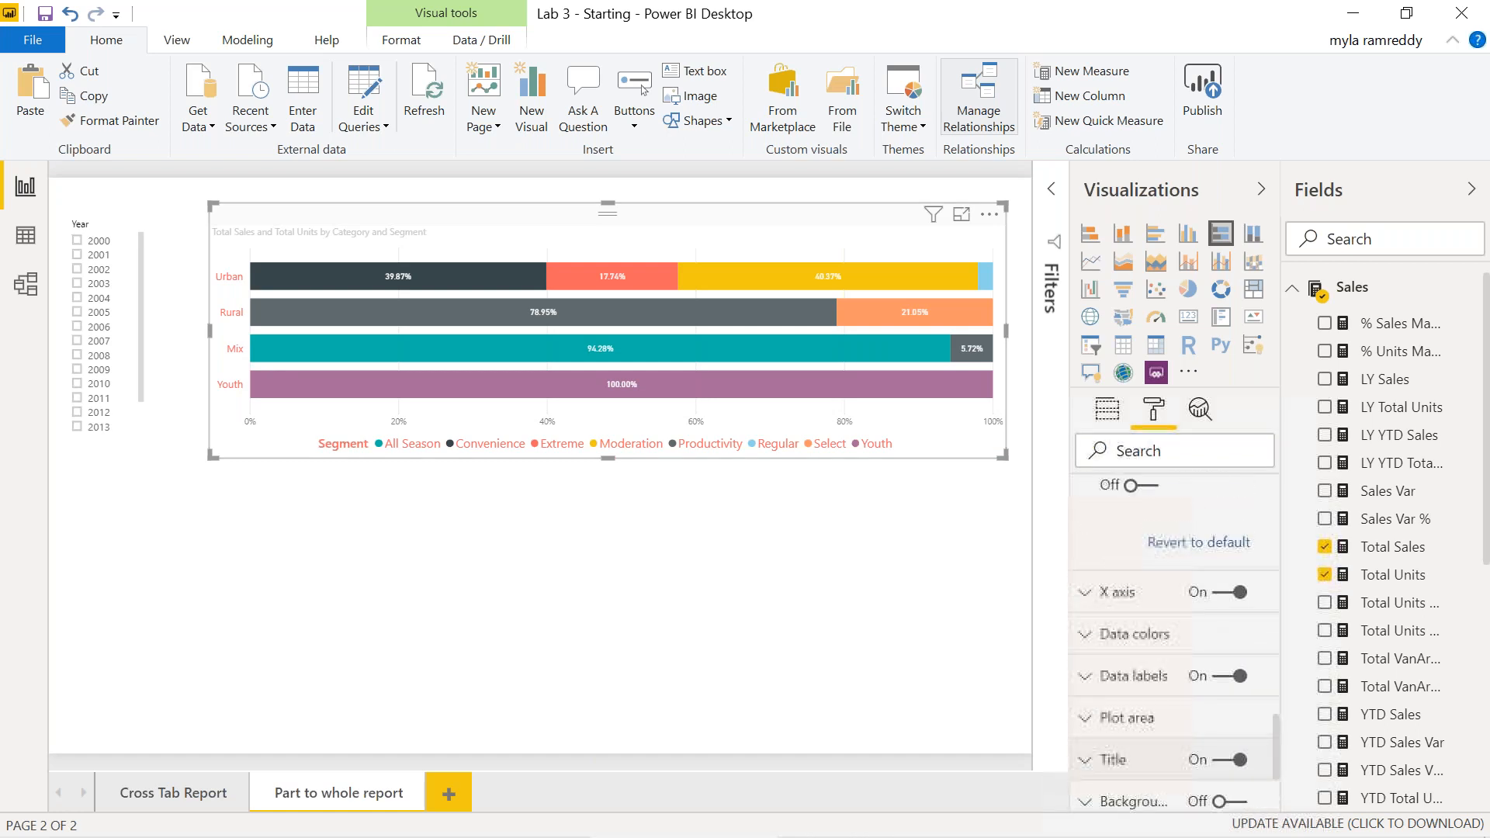
click(1084, 598)
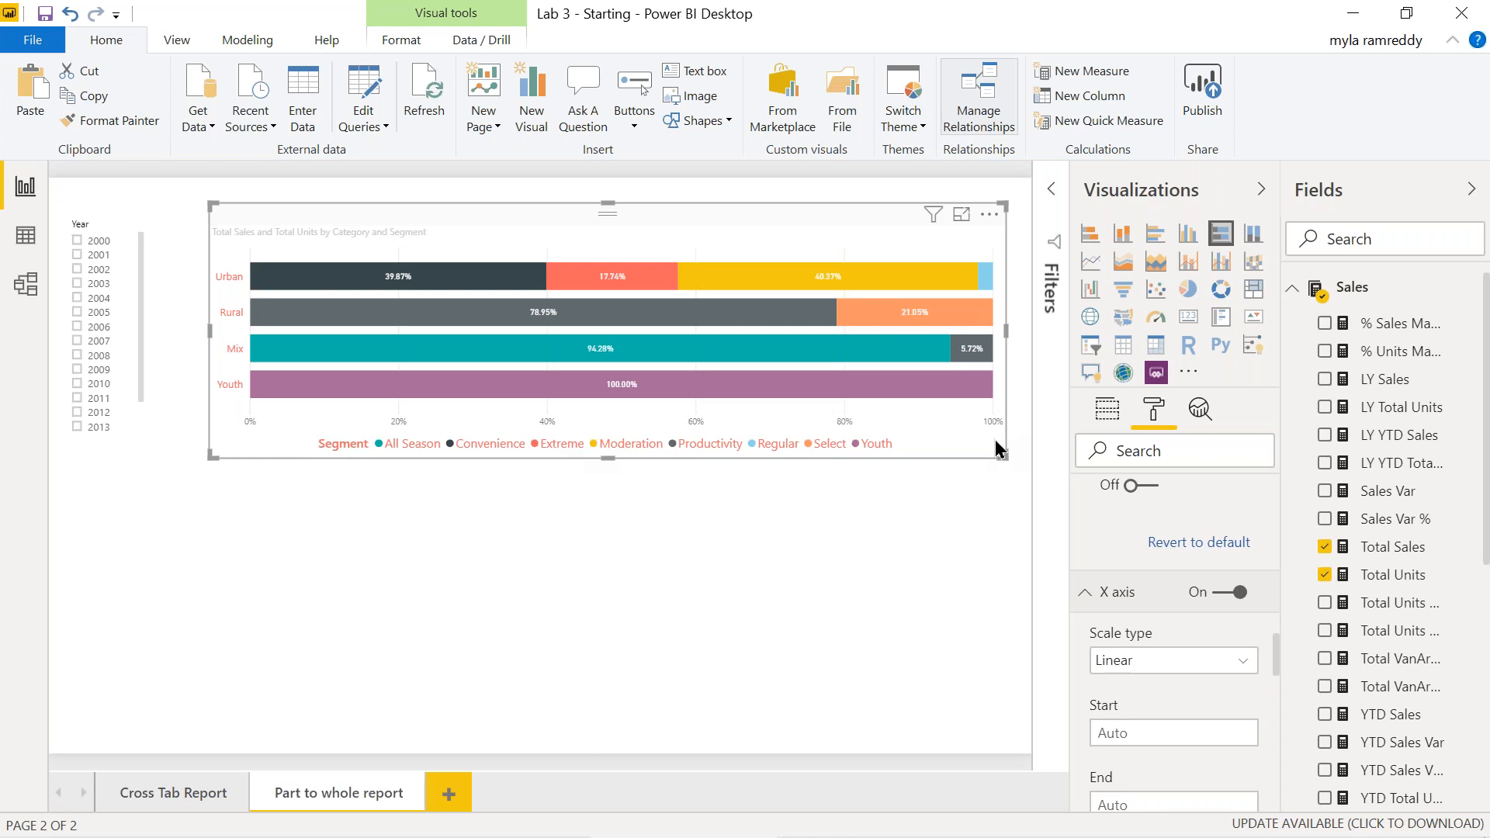
scroll(1200, 681, down, 3)
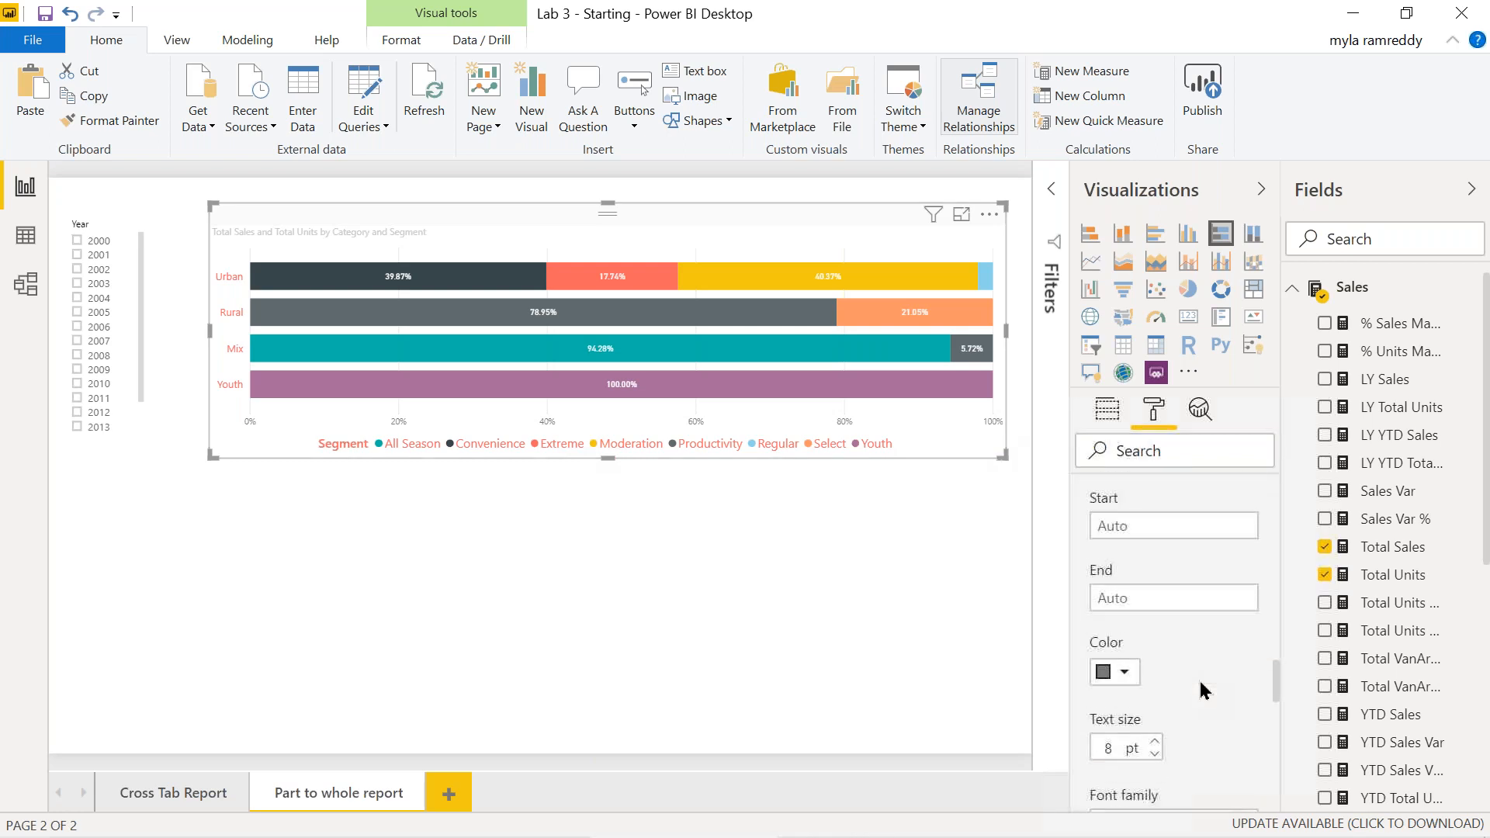
click(1125, 632)
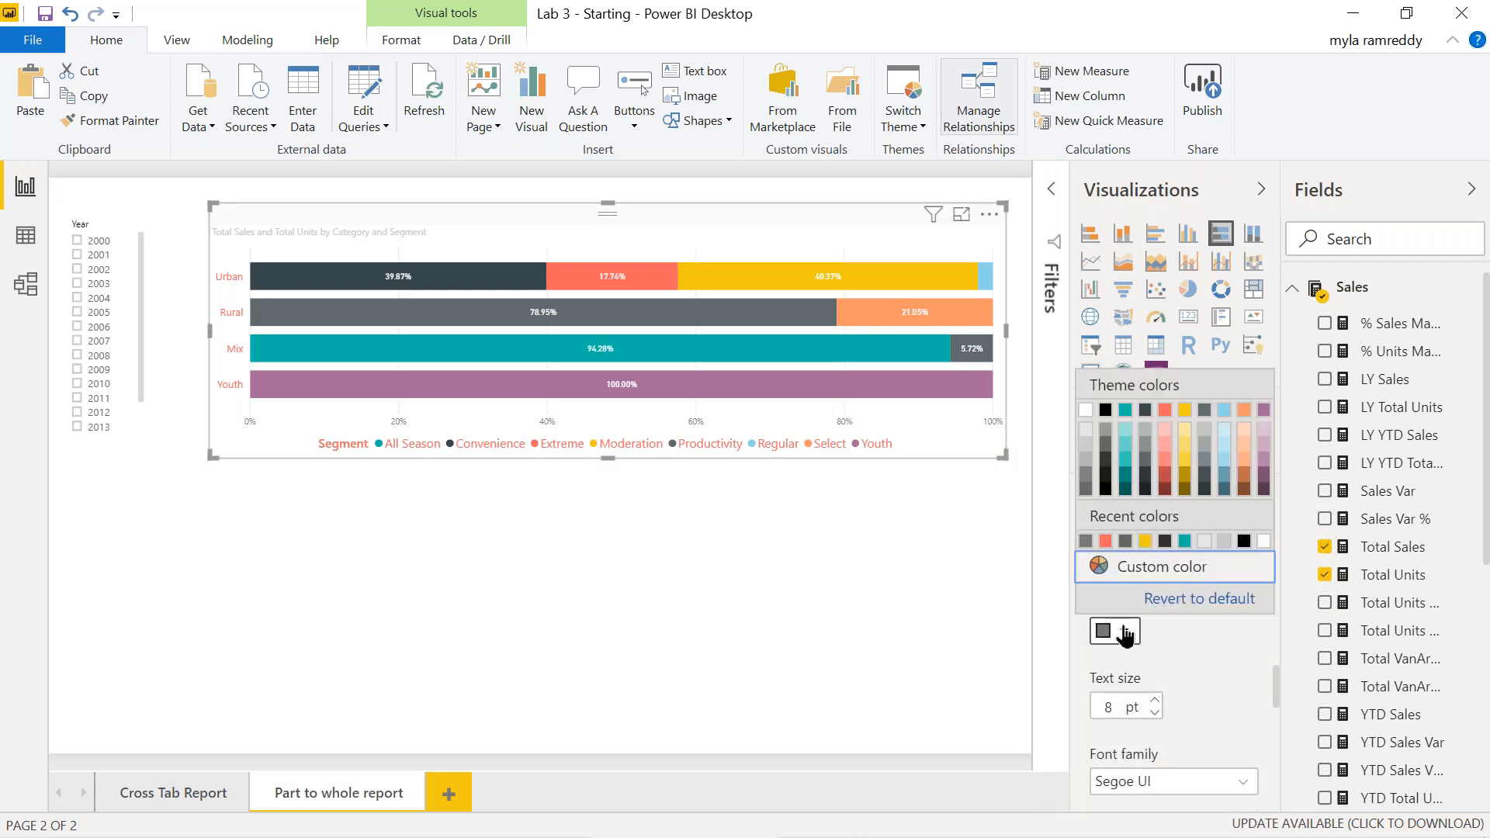
click(1165, 409)
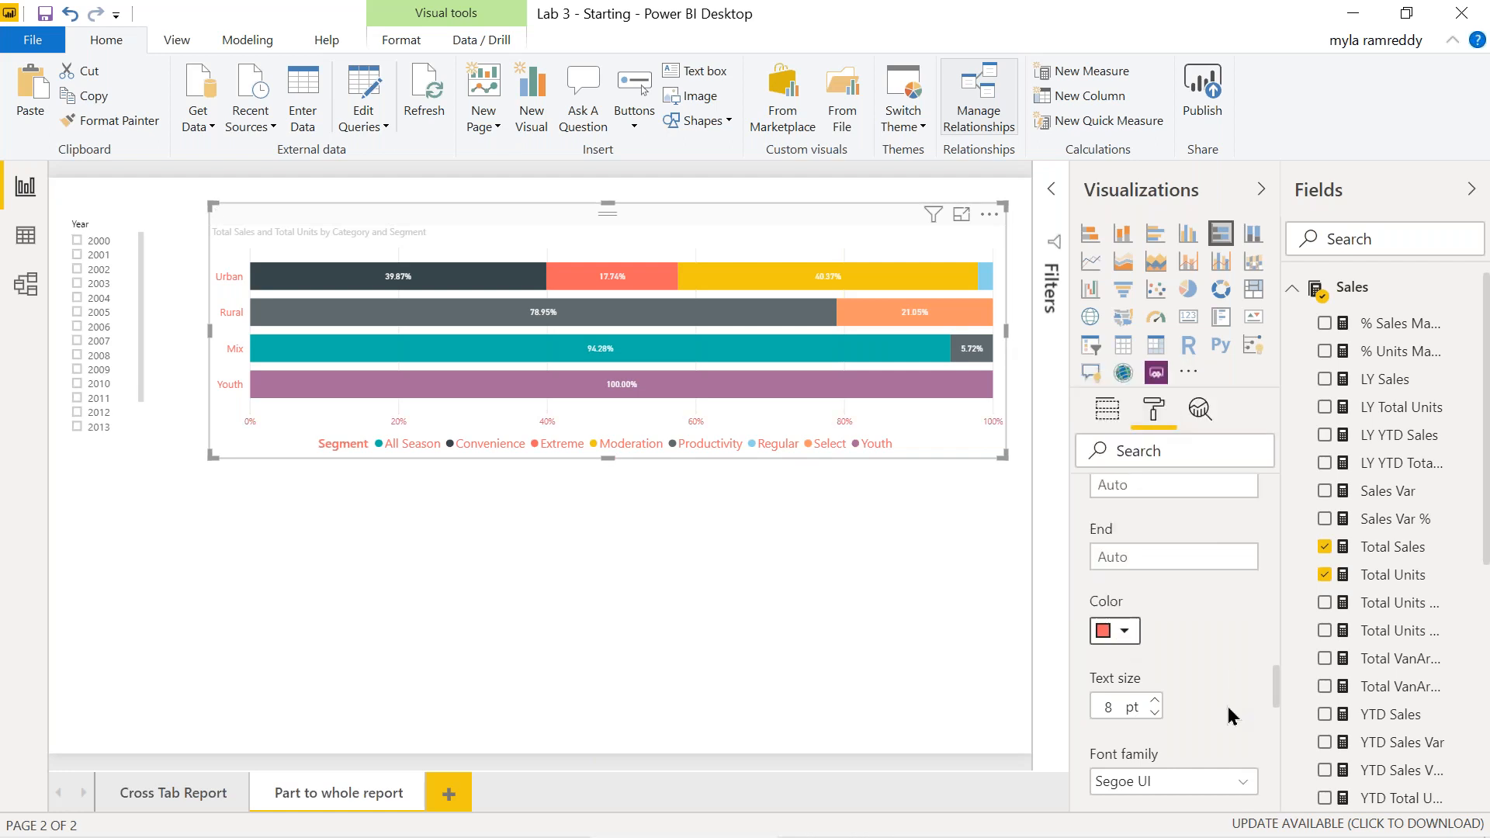
click(1156, 702)
click(1157, 703)
click(1157, 703)
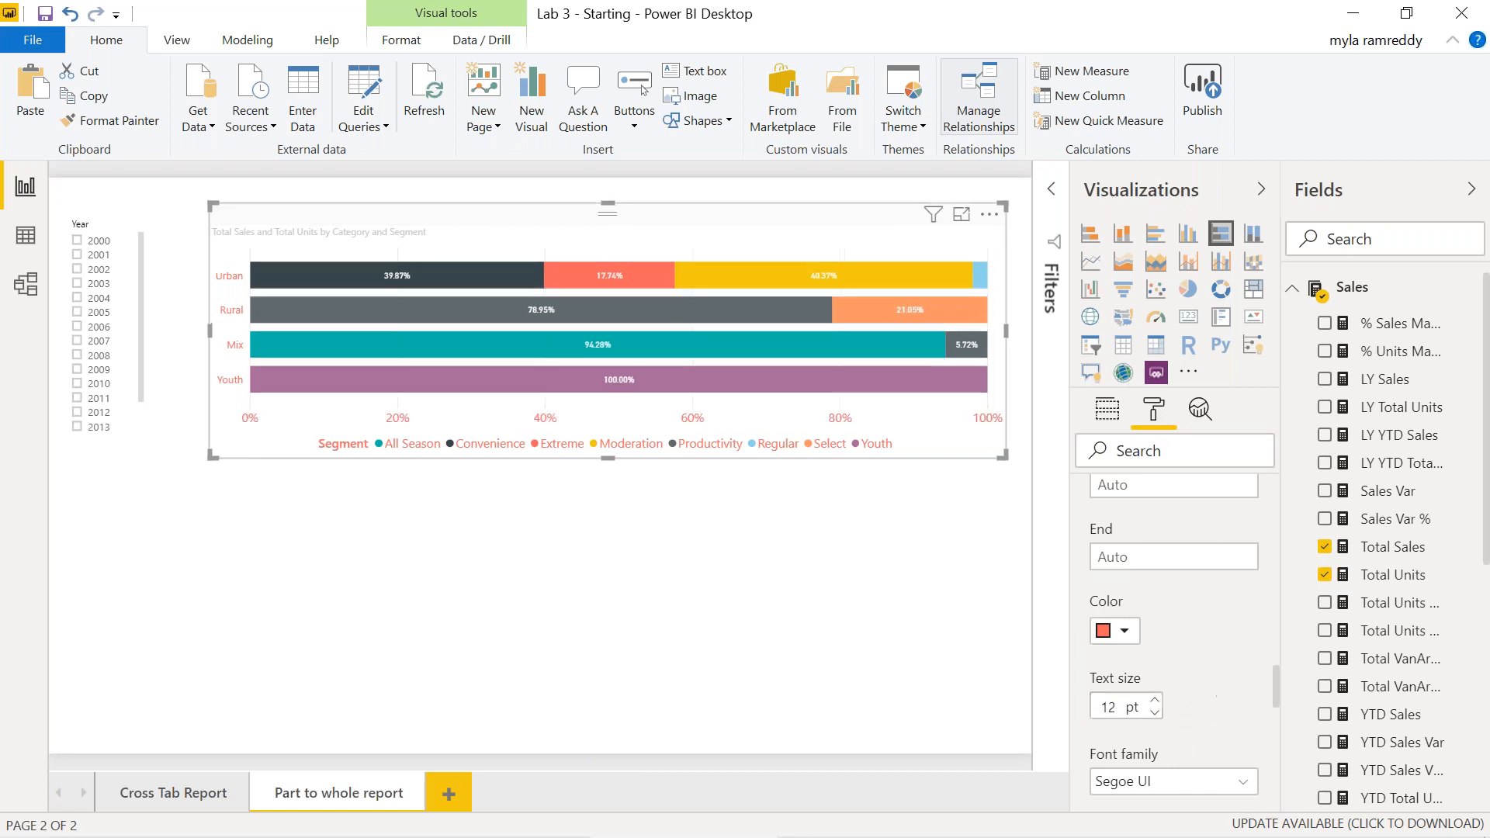
- Change the All Season segment's data color in the bar chart to a light purple theme shade
scroll(1174, 644, down, 10)
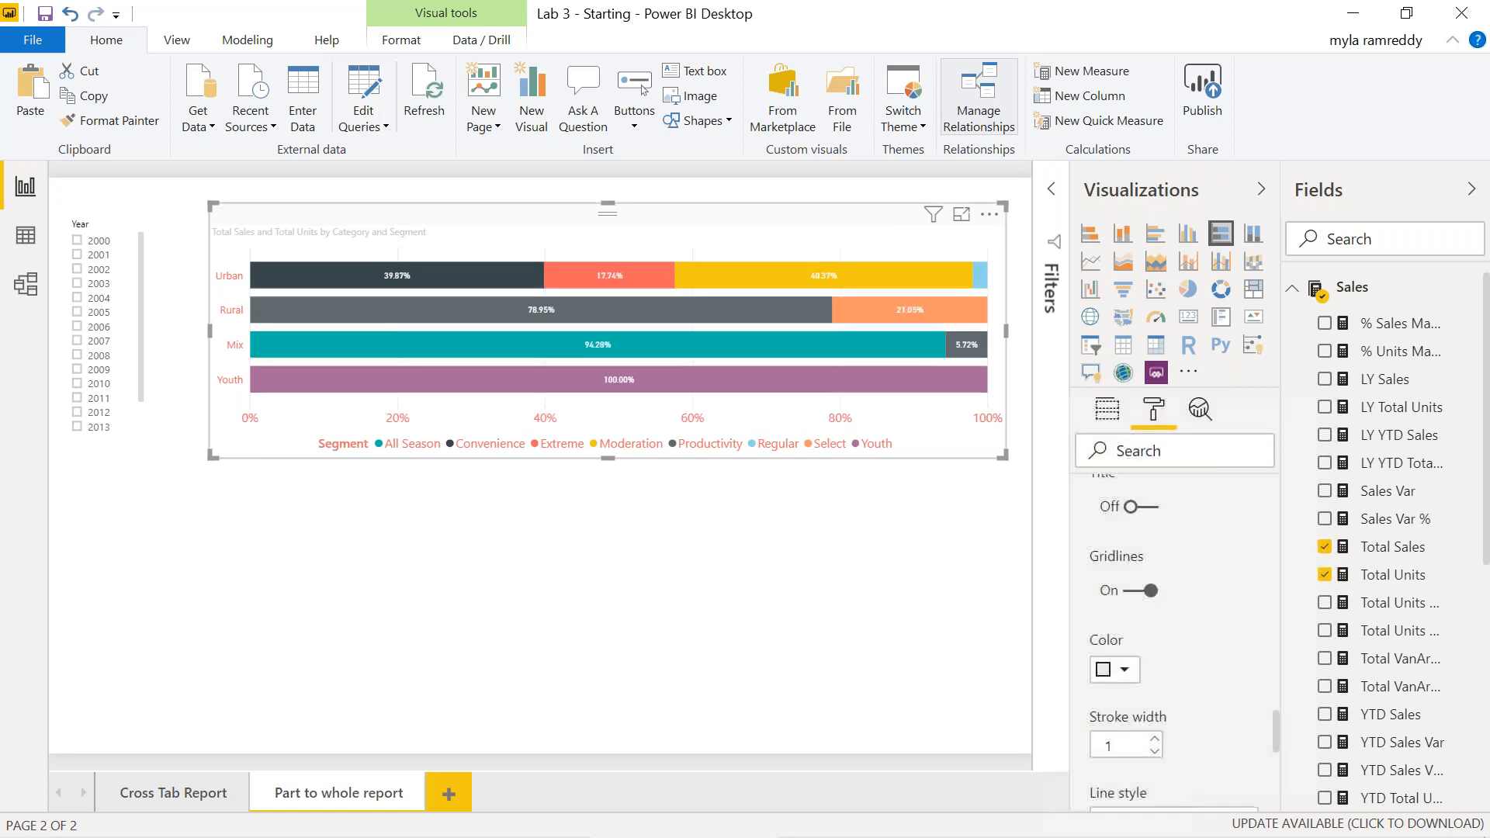
scroll(1157, 572, down, 3)
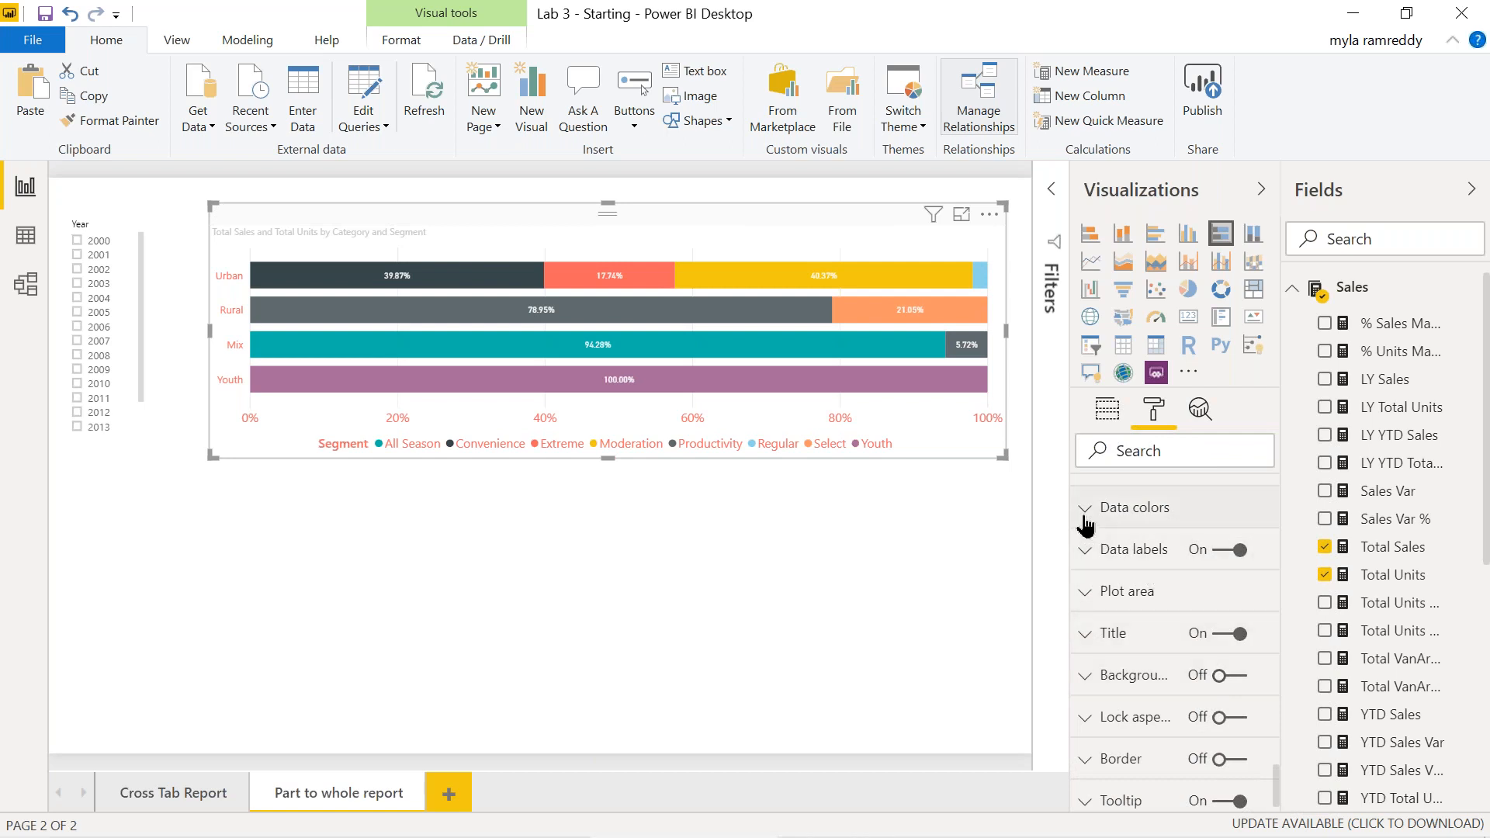
click(1084, 517)
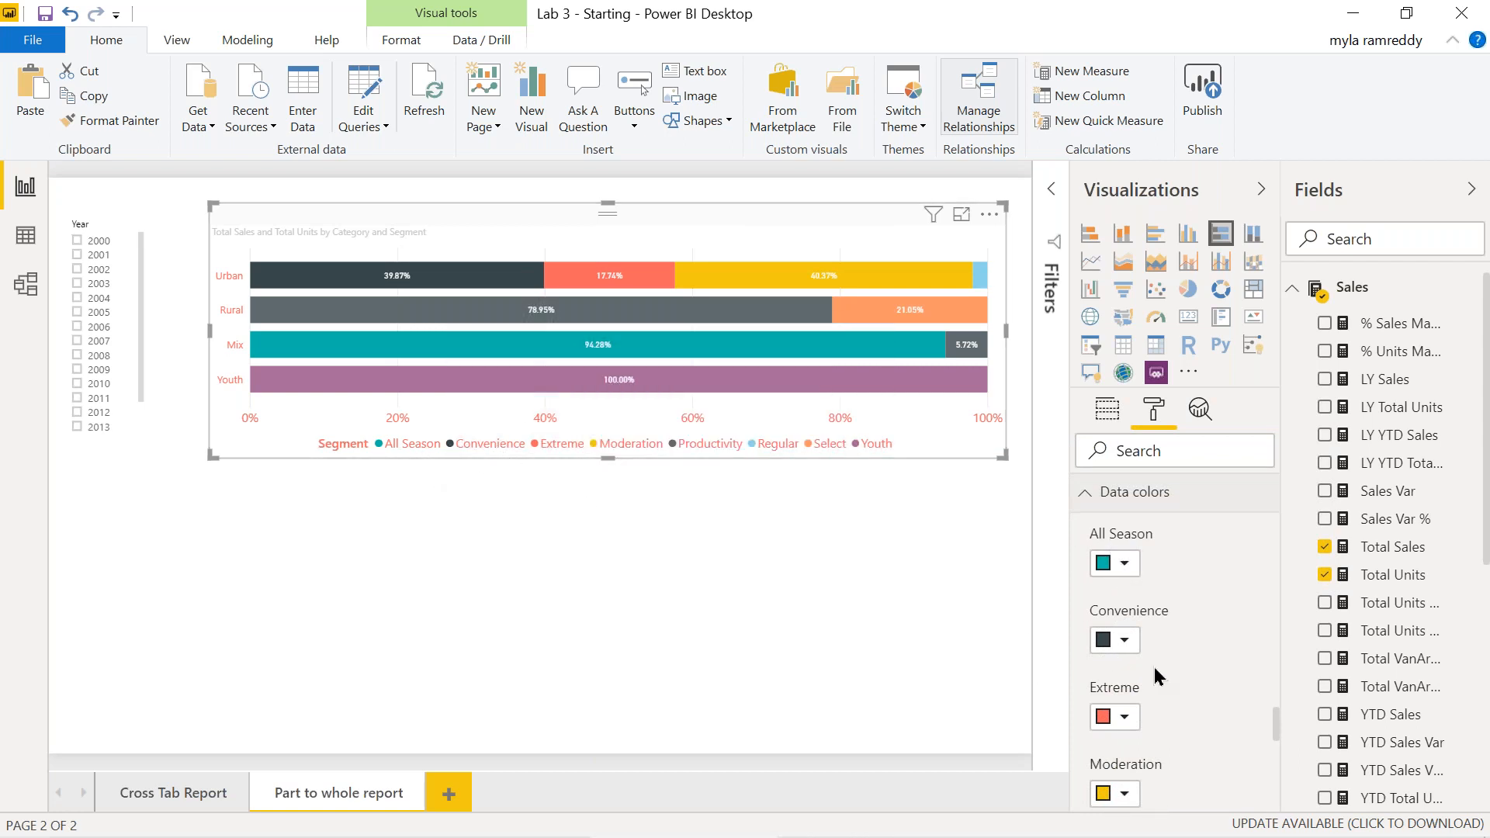
click(1124, 564)
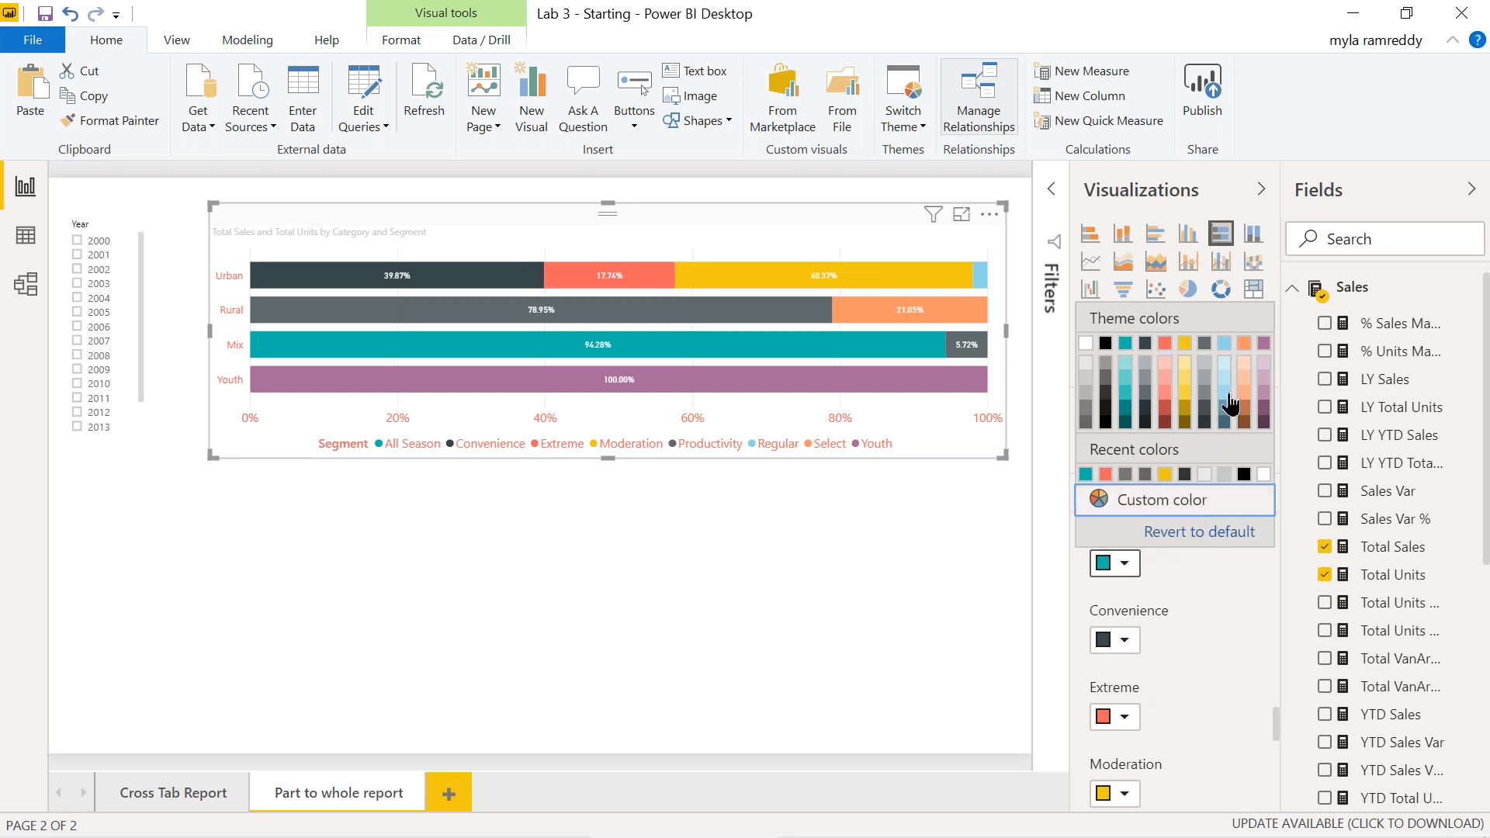
click(1264, 386)
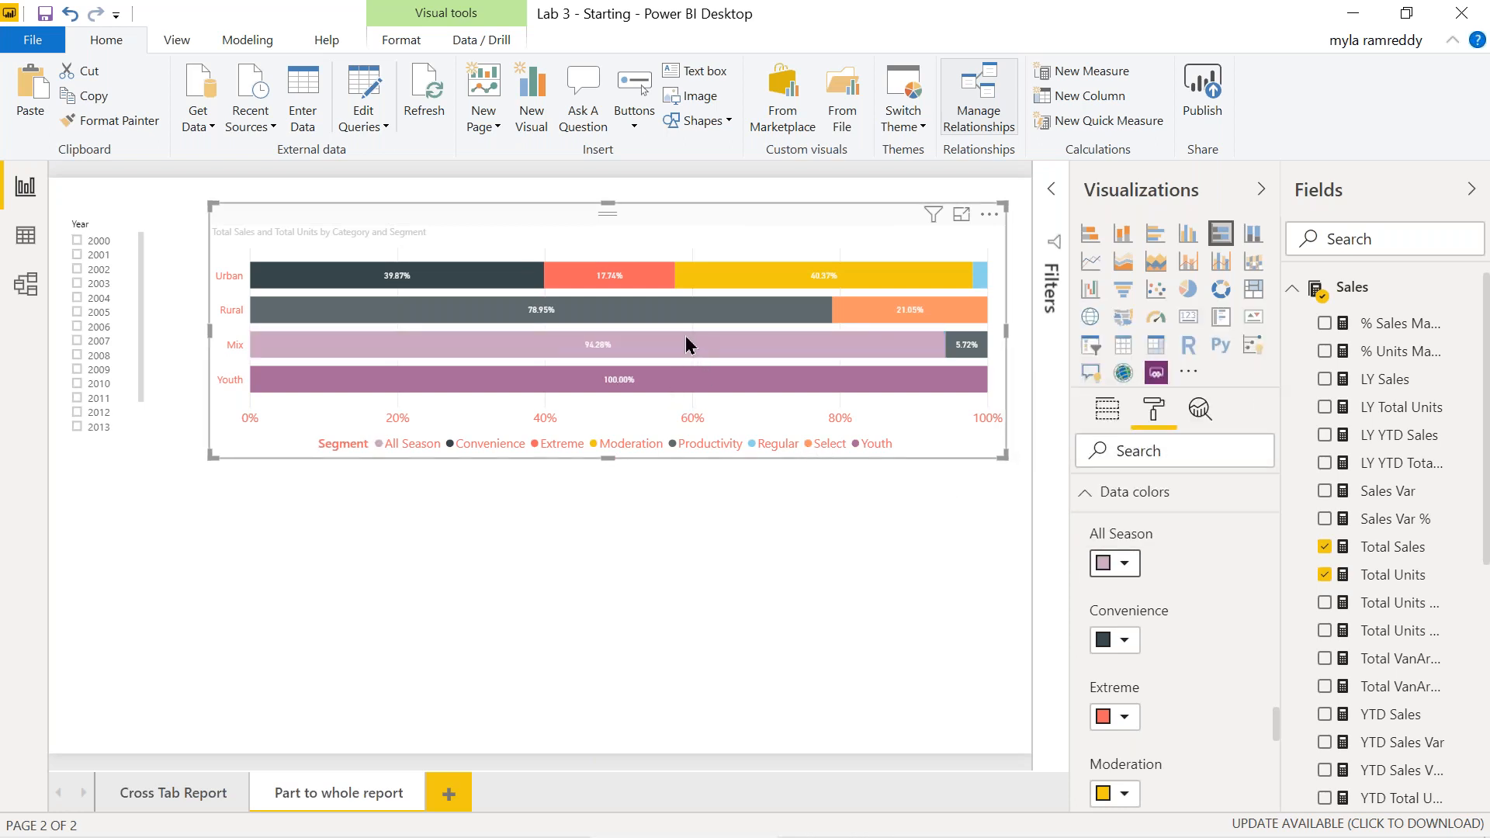
mouse_move(689, 342)
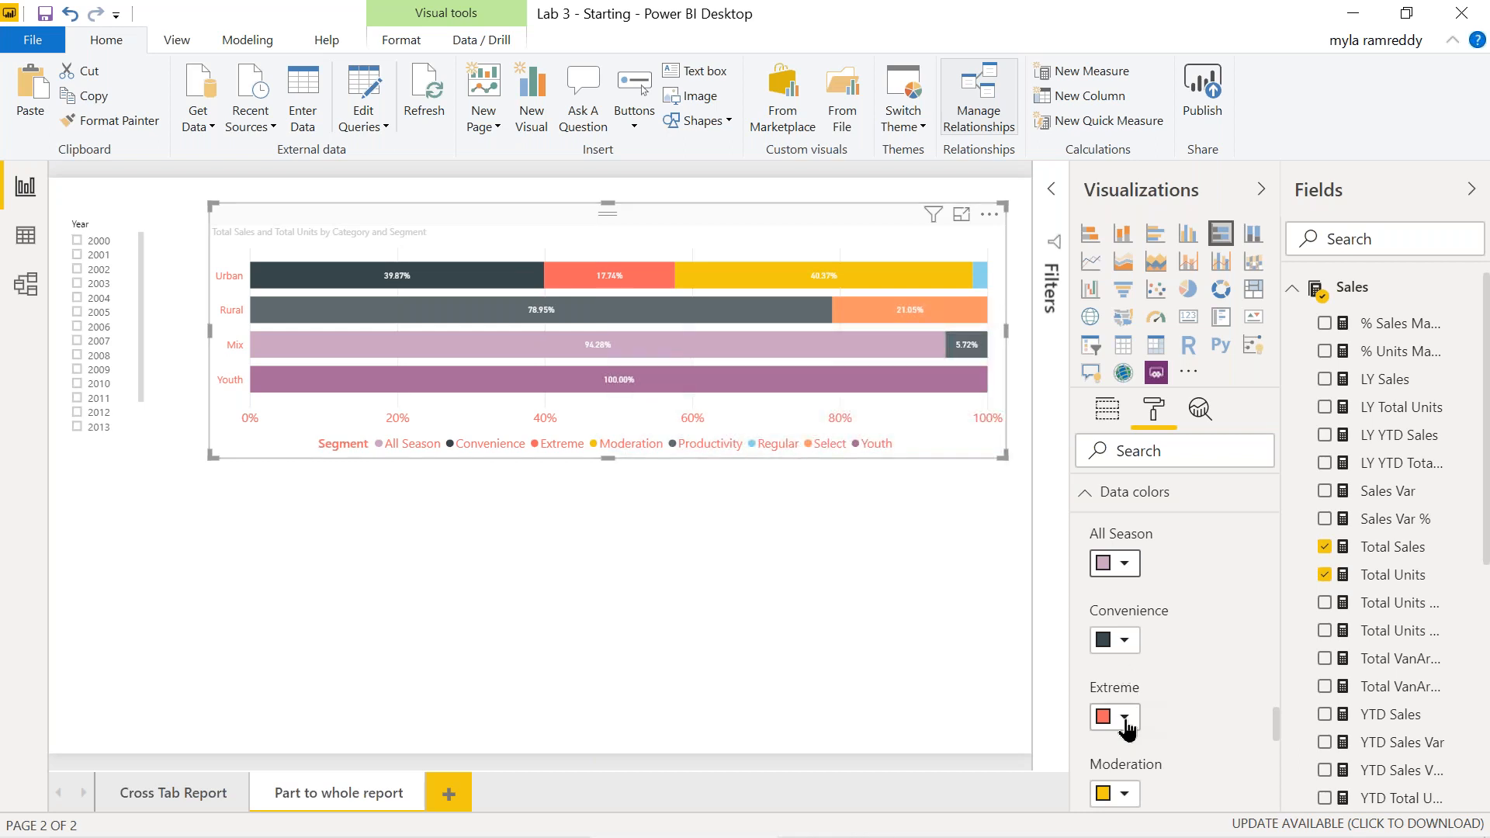
- Change the Extreme segment's data color to a paler purple theme shade, and collapse the data color settings
click(1124, 717)
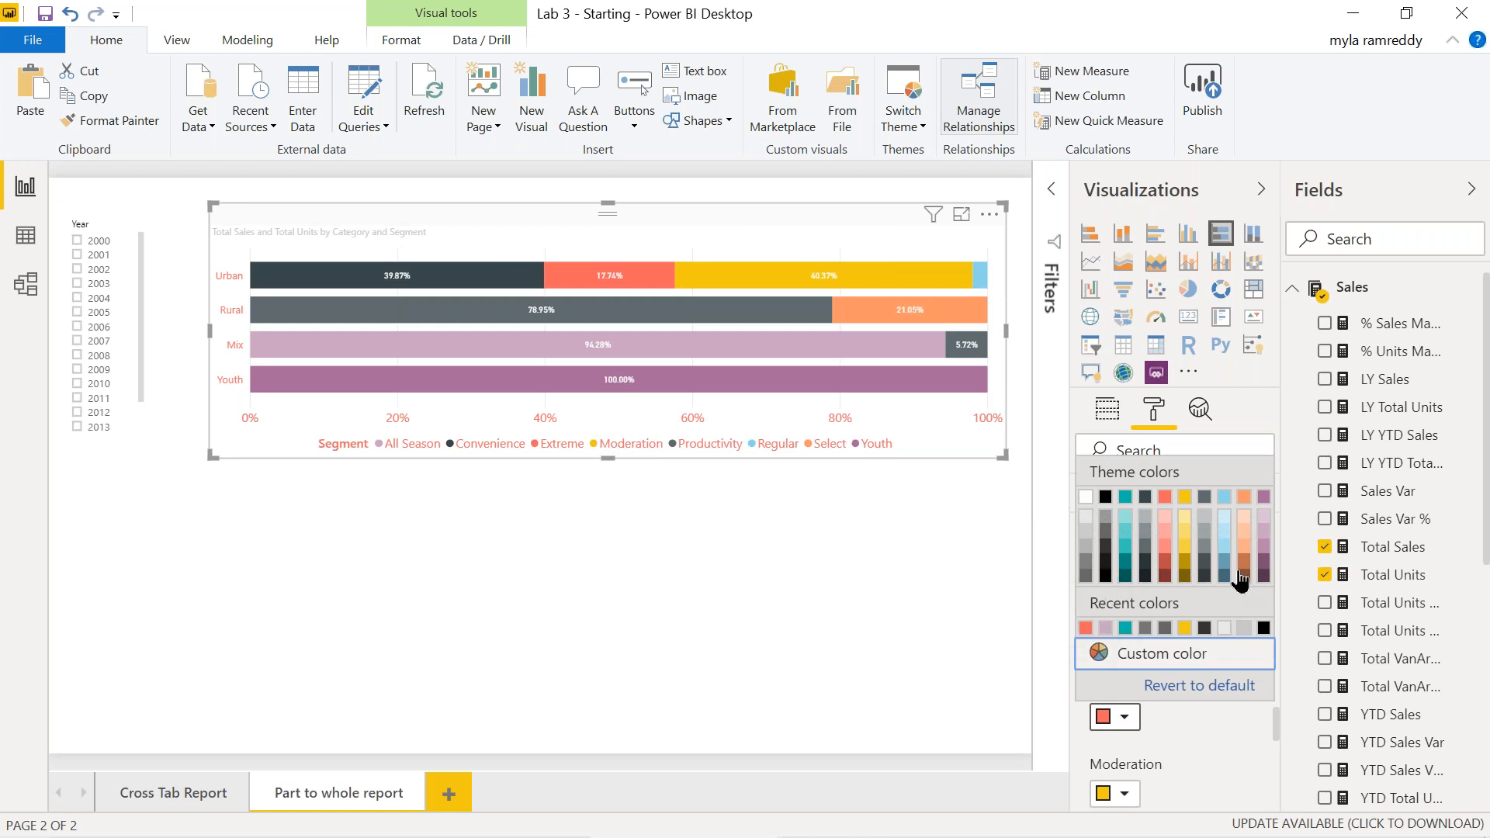
click(1264, 529)
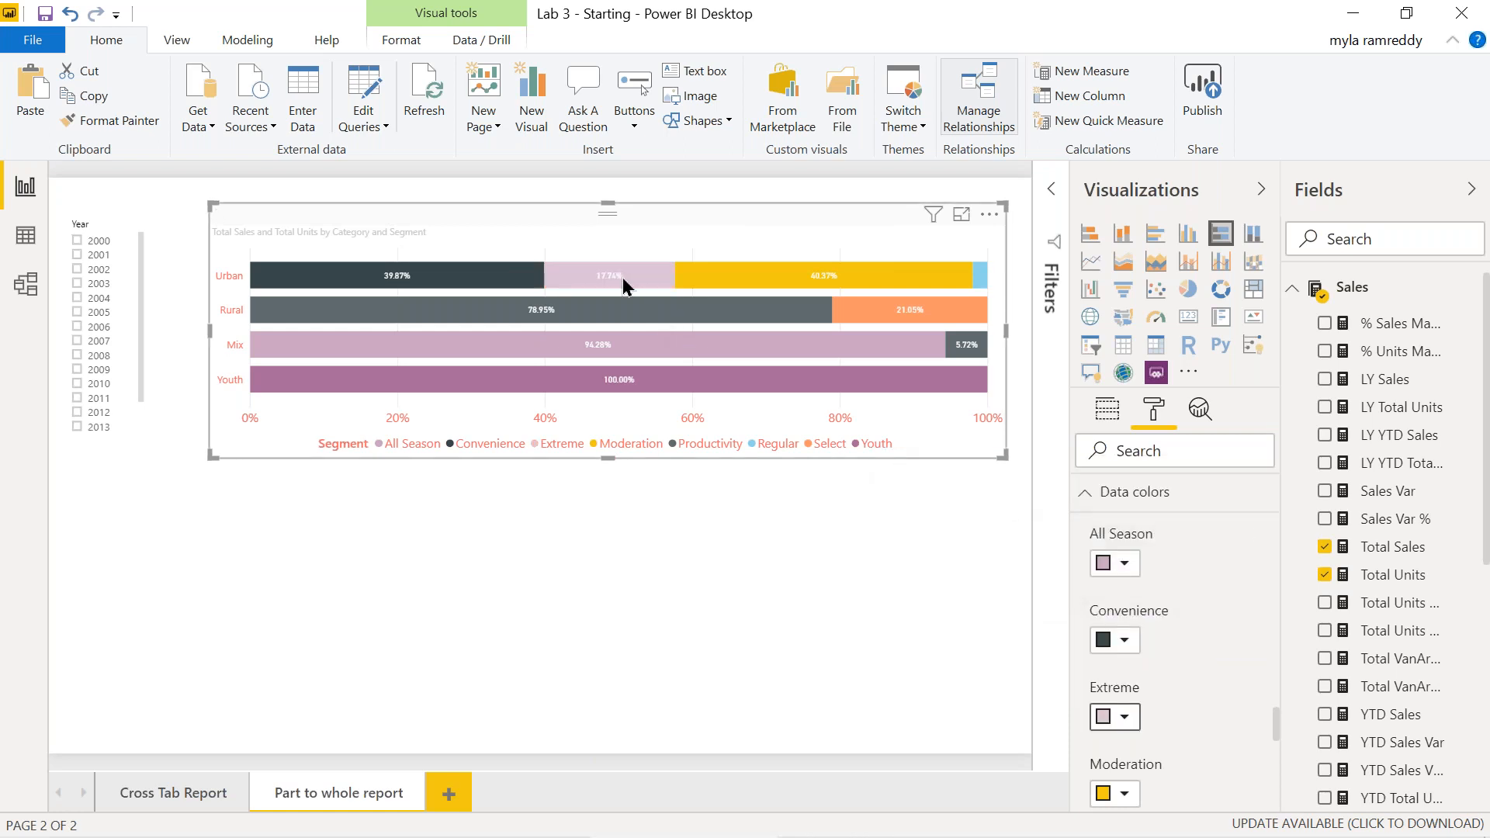
mouse_move(625, 286)
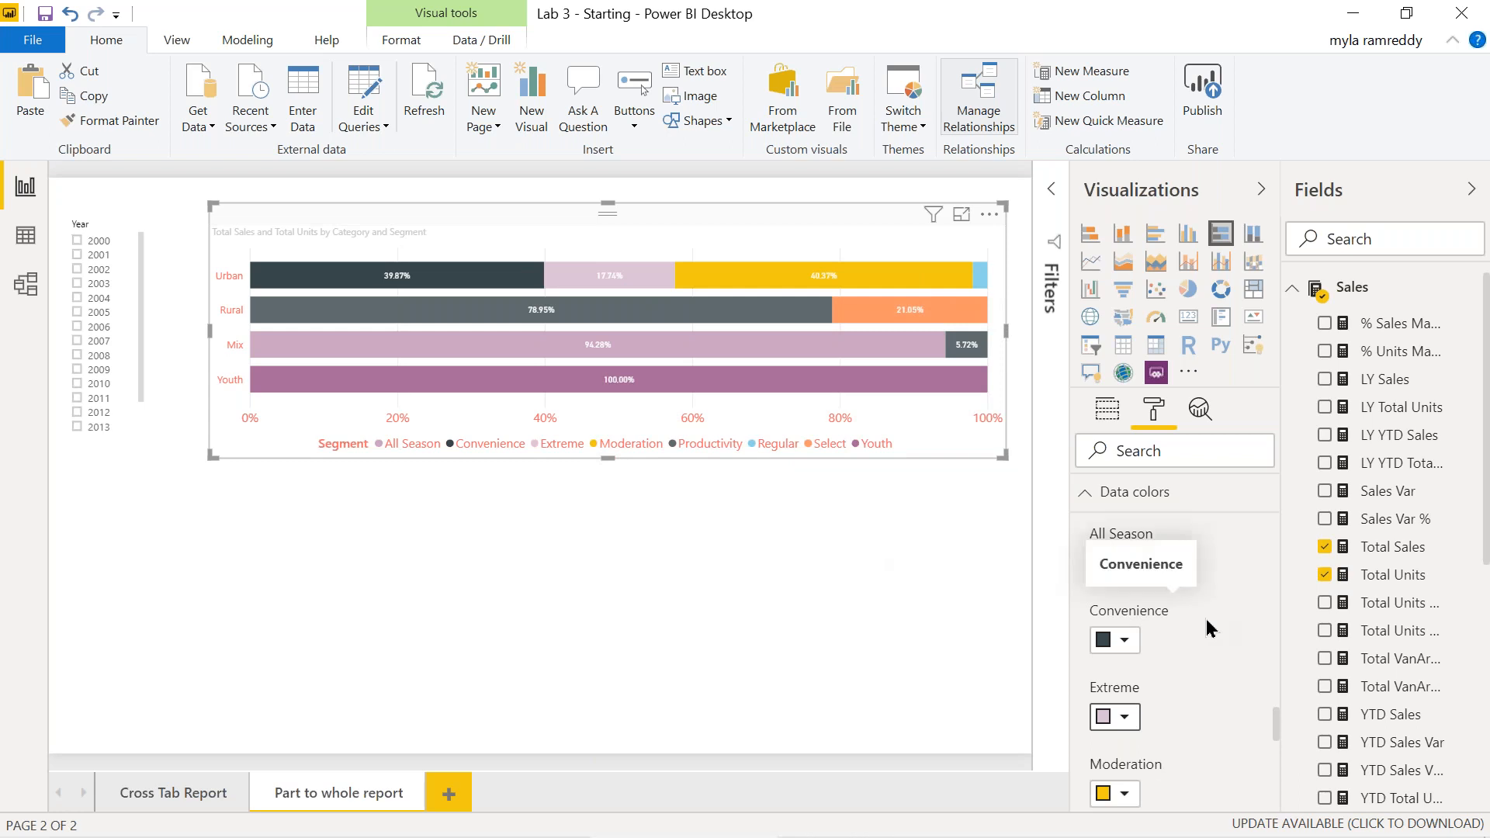
click(1086, 506)
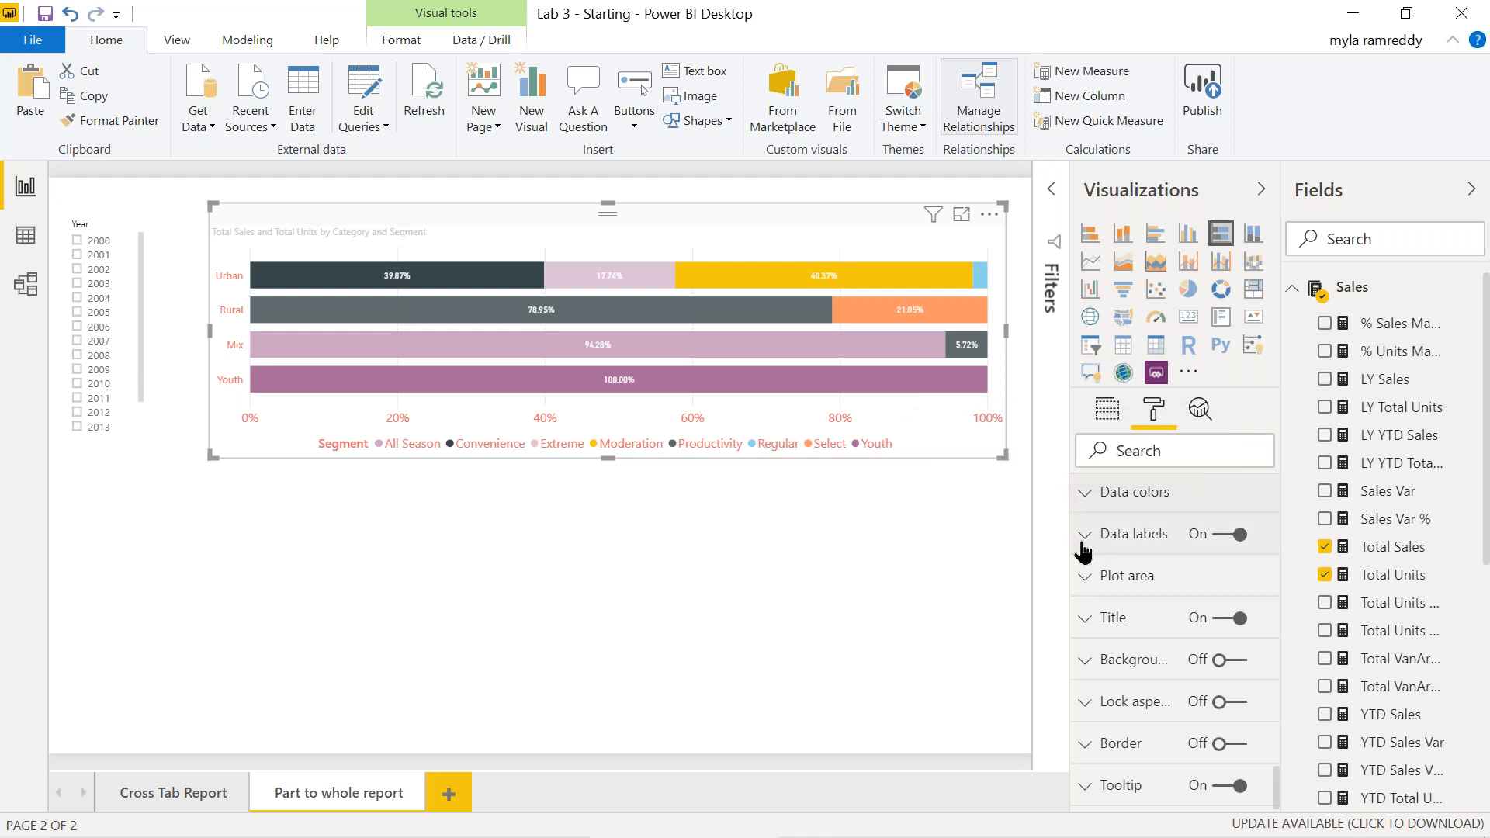
- Set the bar chart's plot area transparency to 56%, and collapse the plot area settings
click(1089, 583)
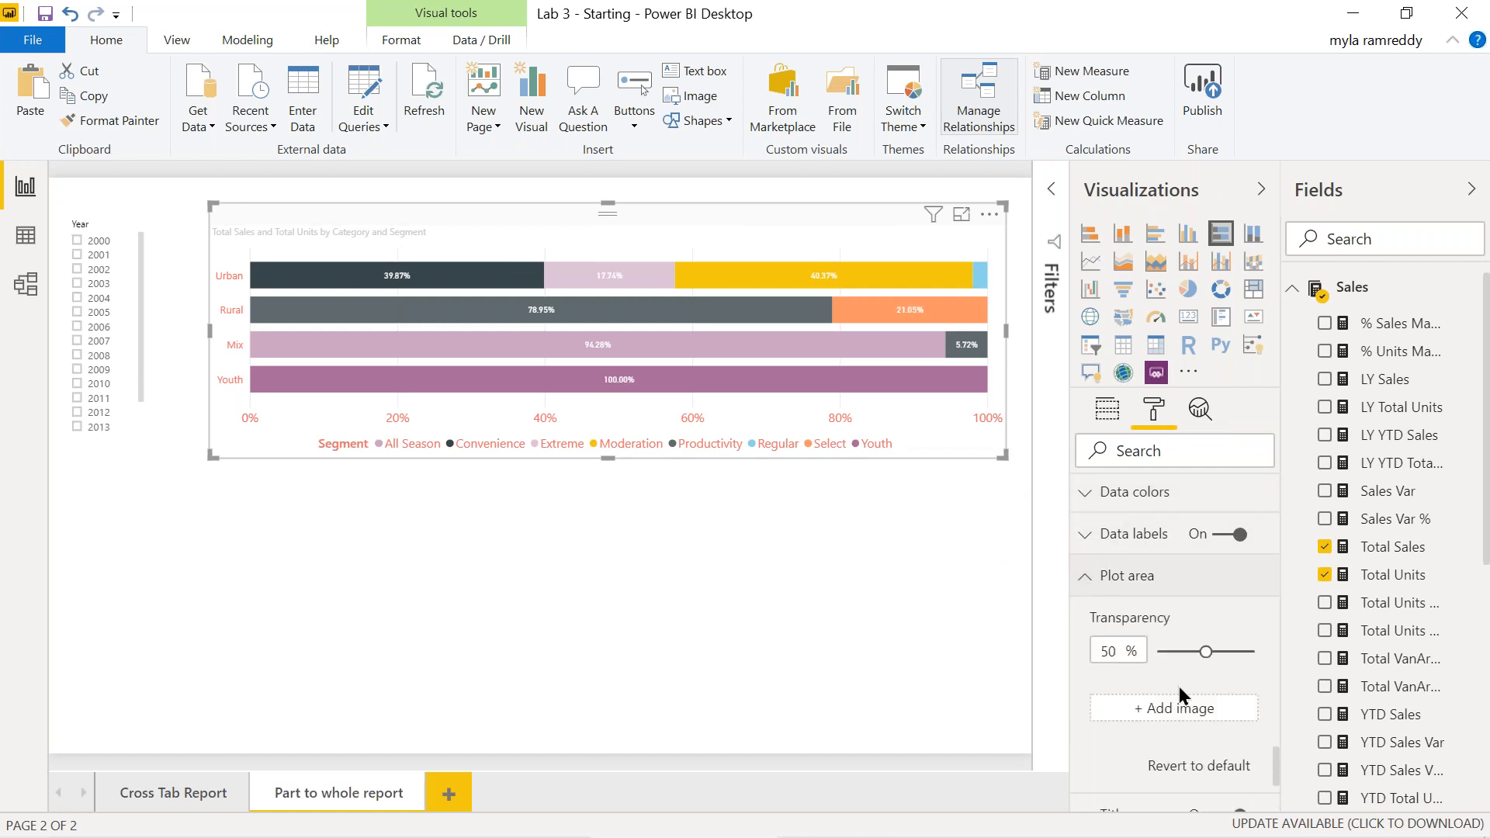
scroll(1181, 695, down, 3)
scroll(1133, 613, up, 2)
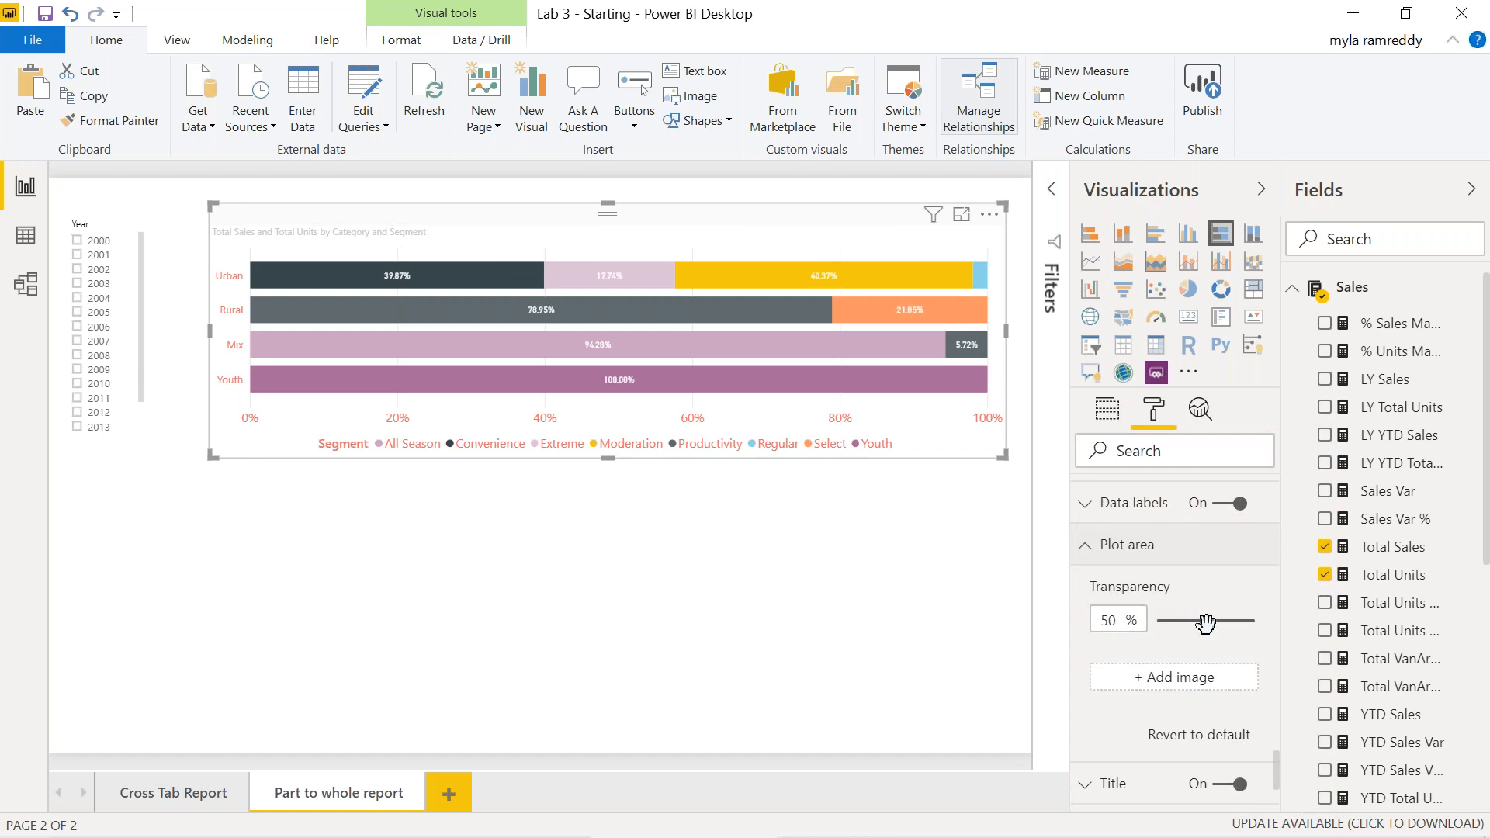
mouse_move(1206, 625)
mouse_down()
mouse_move(1251, 621)
mouse_move(1212, 621)
mouse_up()
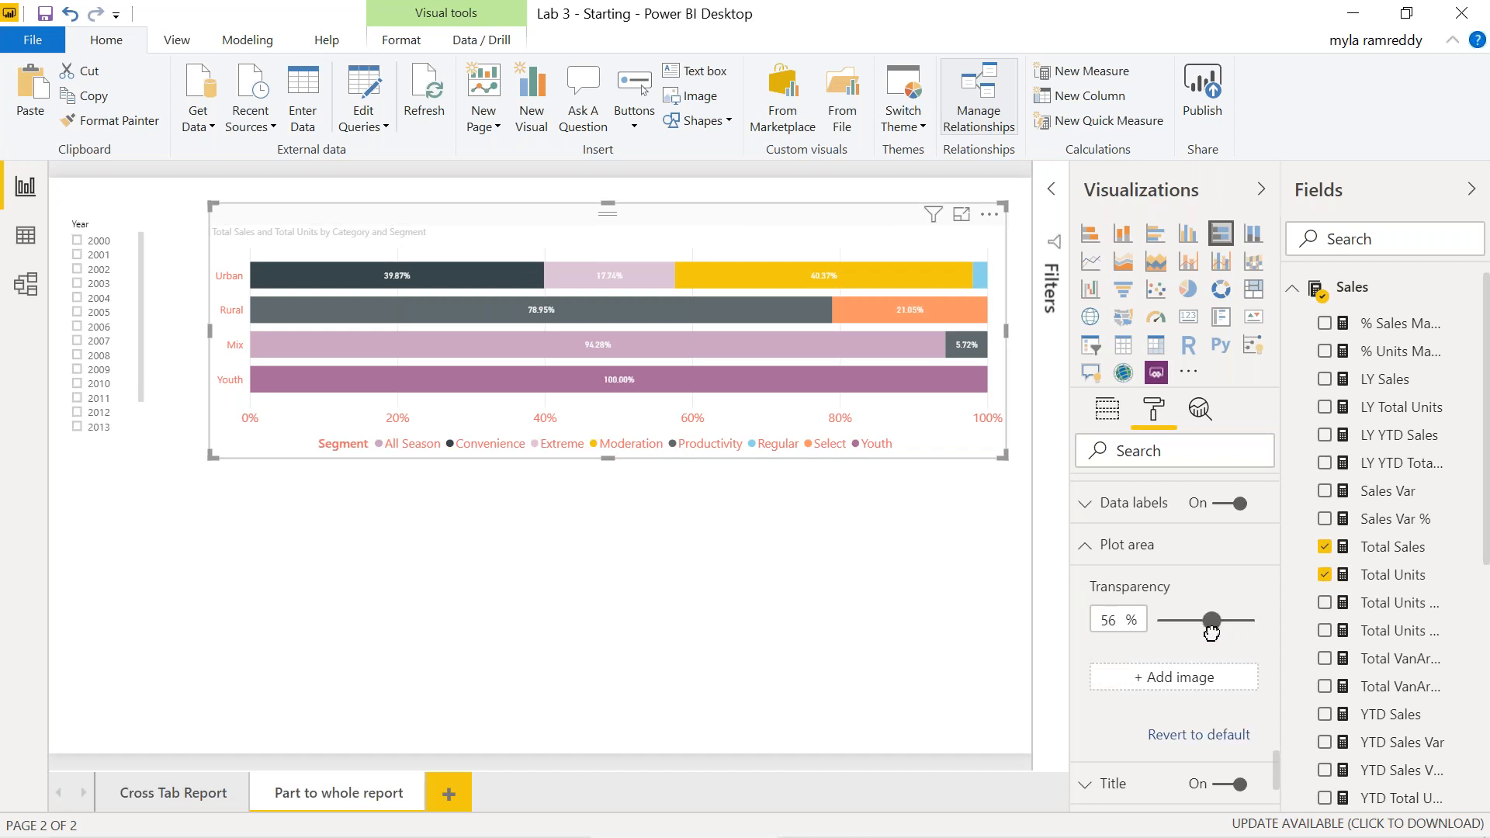
click(1100, 548)
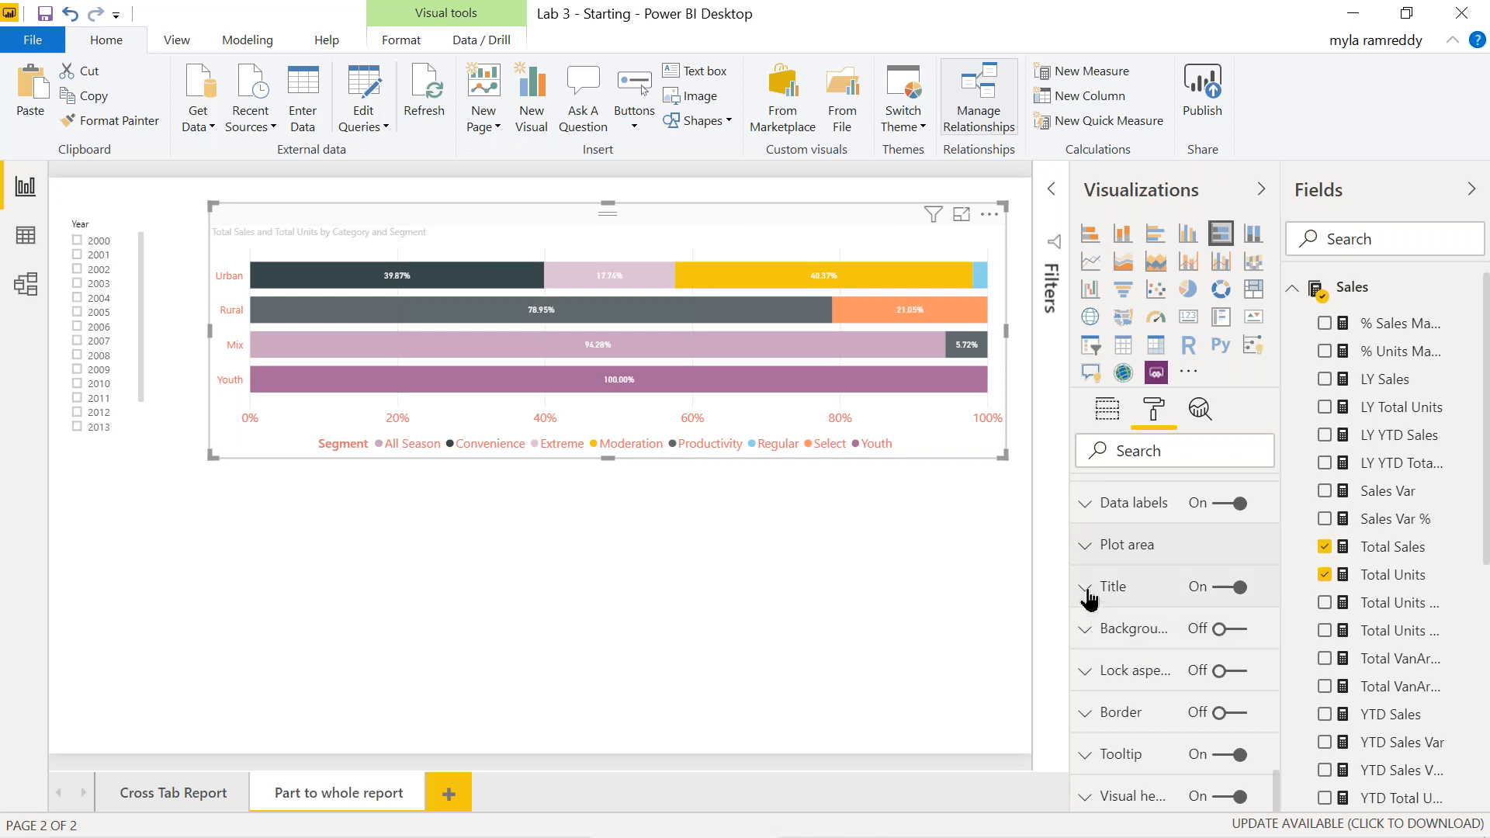
- Set the bar chart title's font color to the coral red theme color and its background color to the yellow theme color
click(1086, 591)
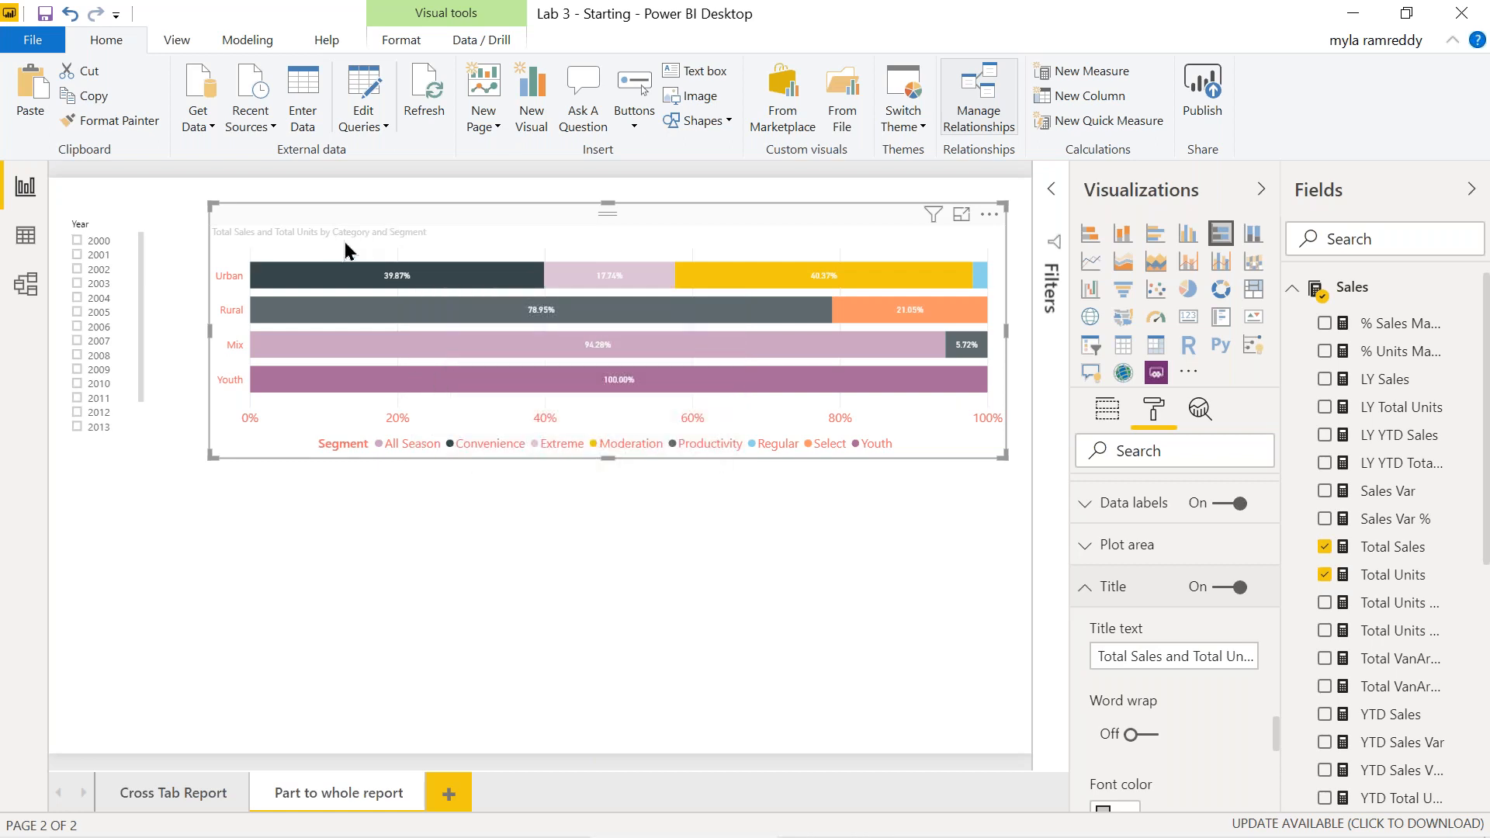
scroll(1176, 725, down, 3)
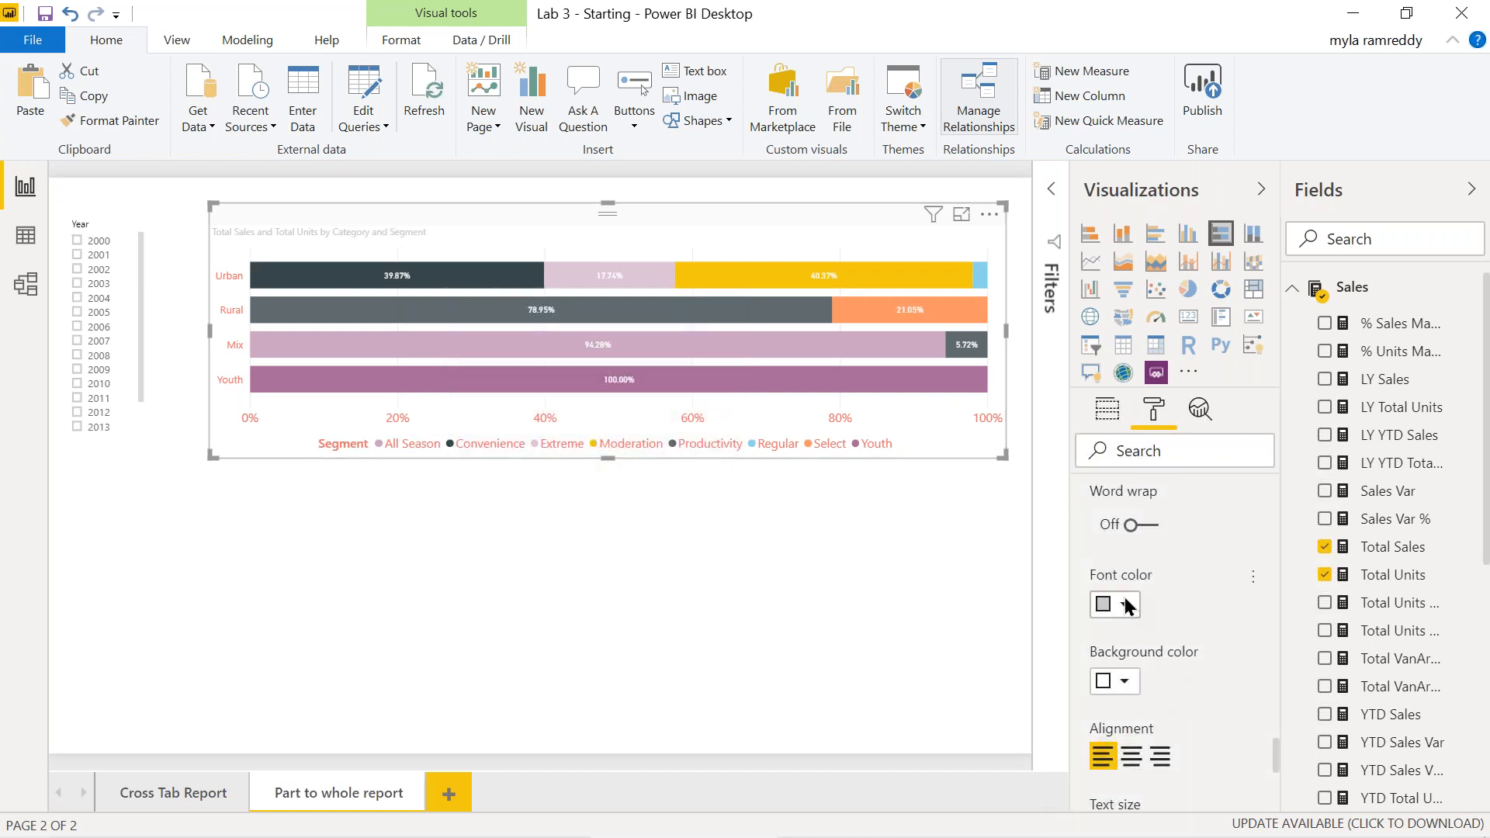
click(1125, 599)
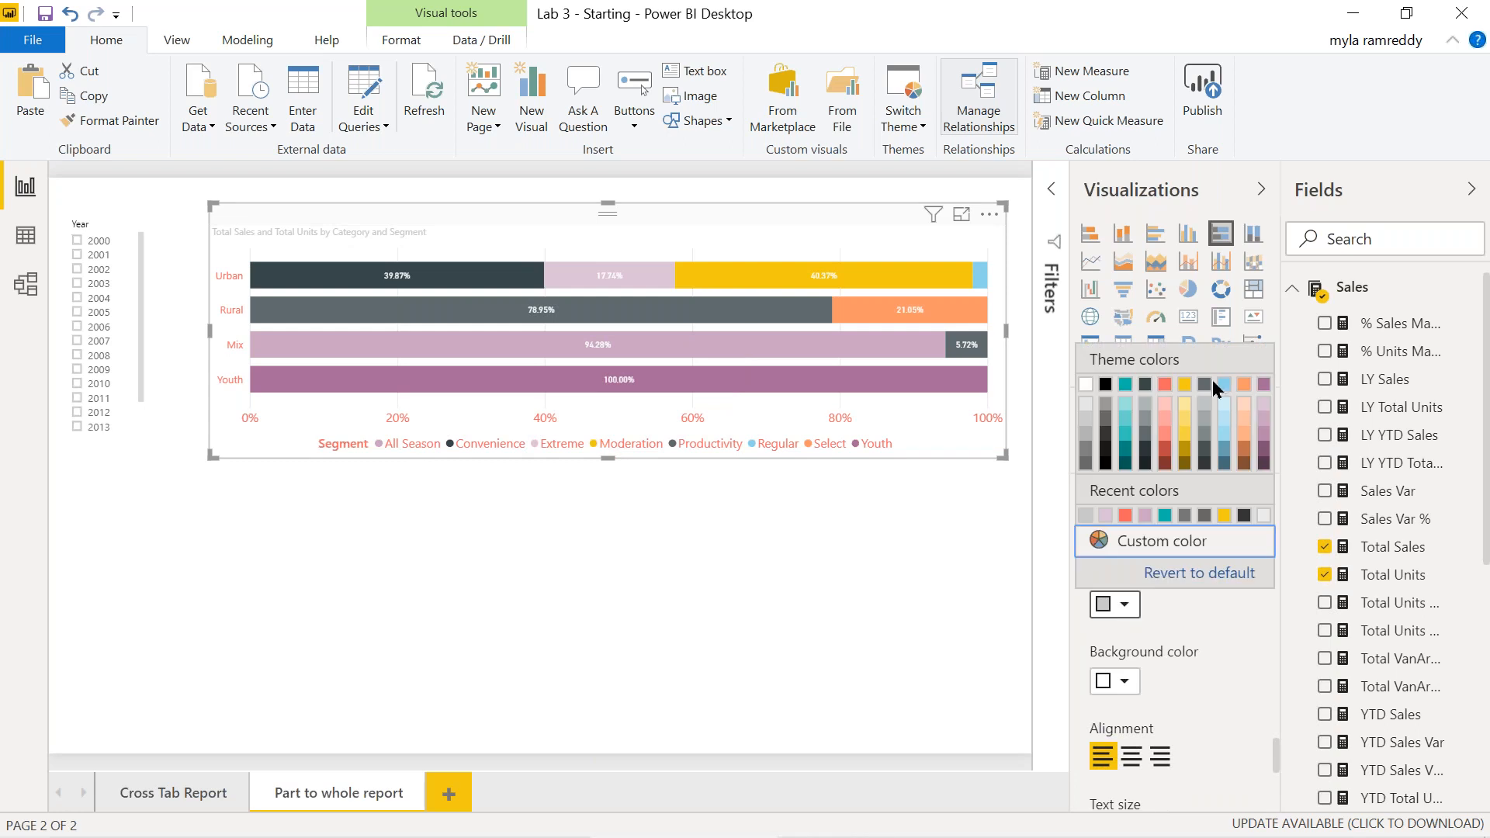
click(1164, 385)
scroll(1193, 694, down, 2)
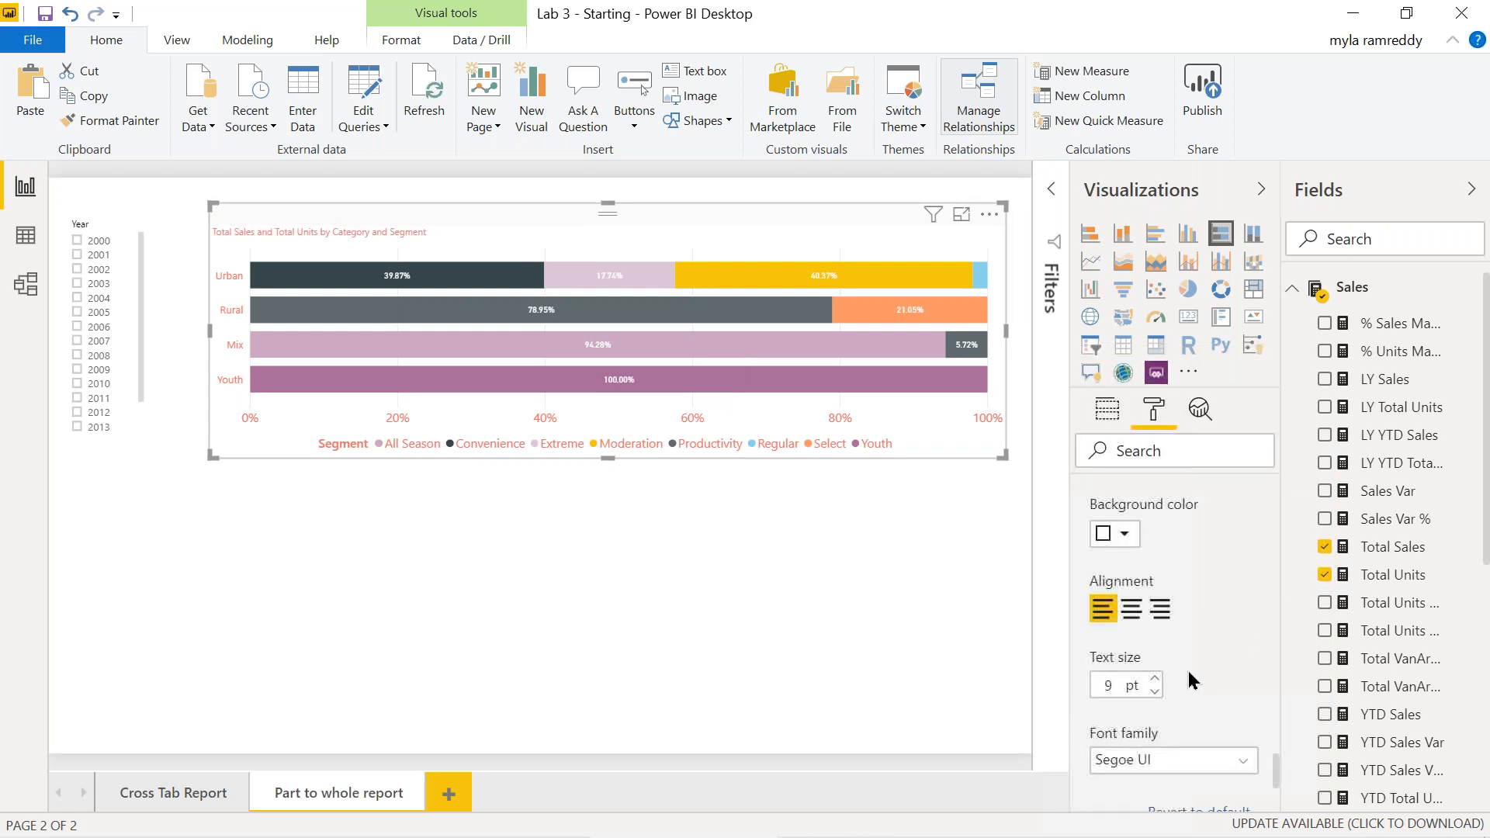
click(1123, 533)
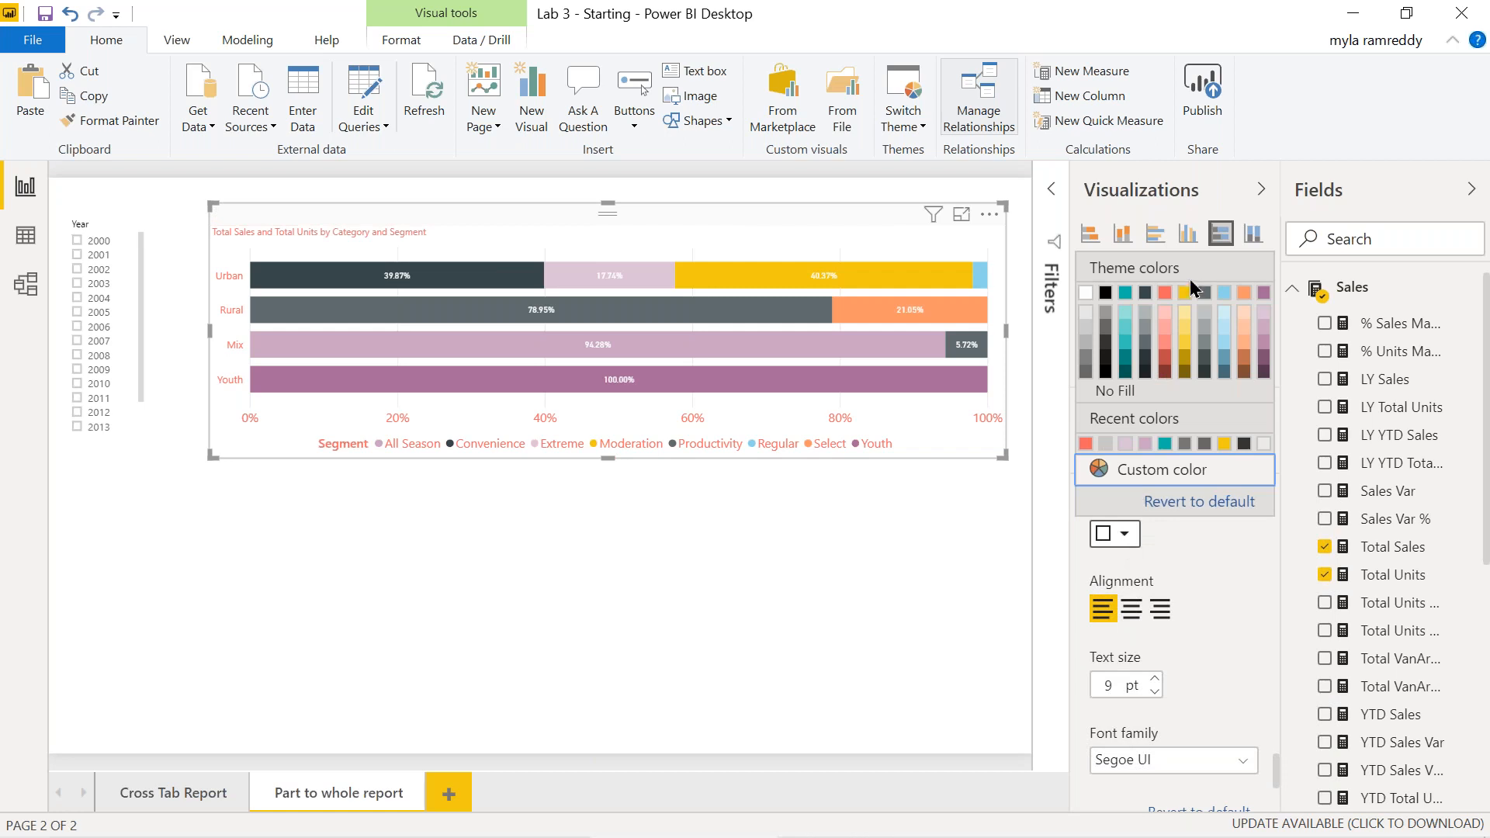
click(1188, 295)
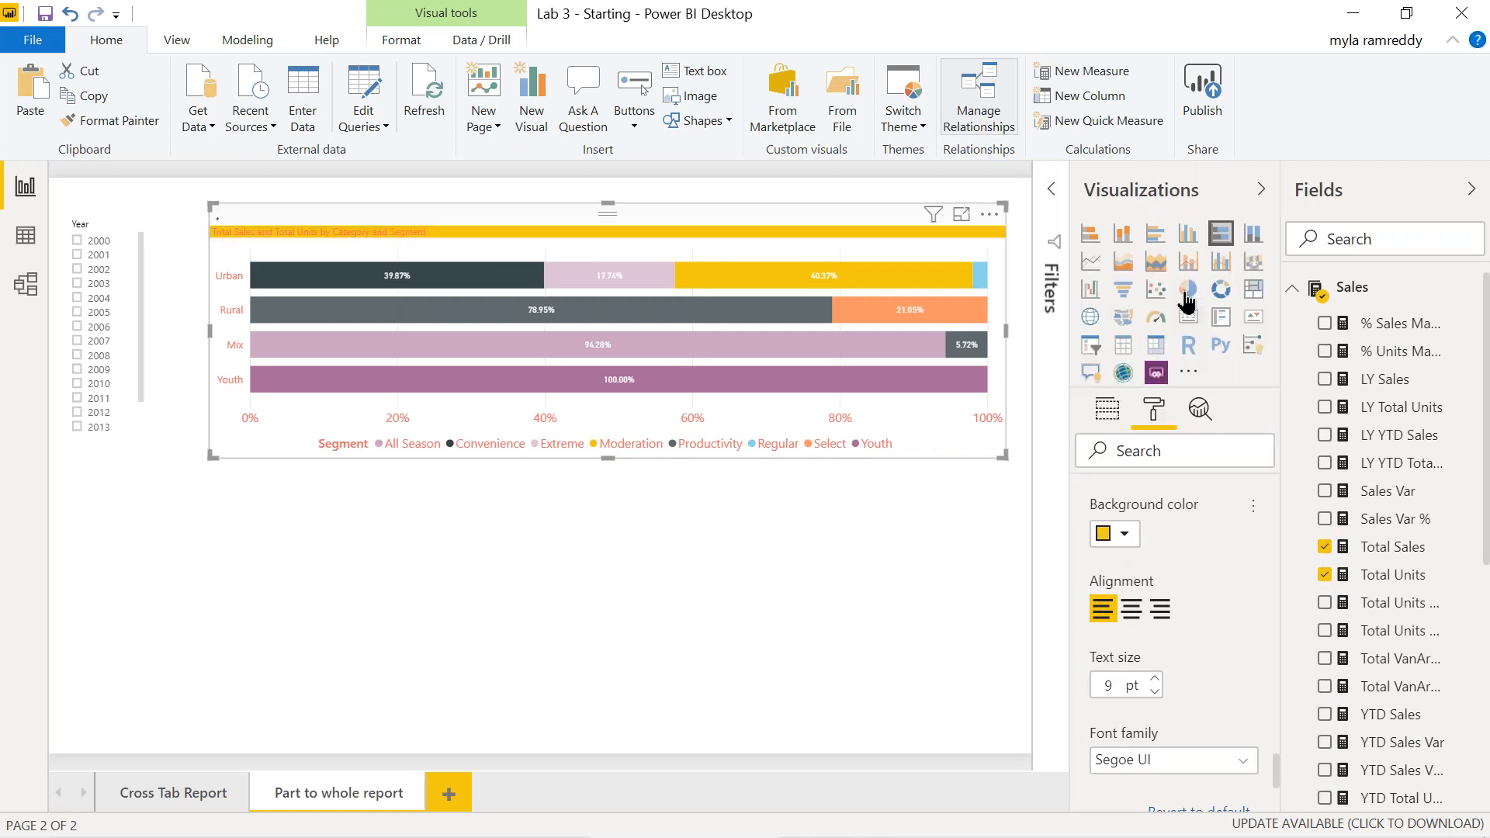
- Center the bar chart's title and set its text size to 13 pt
click(1132, 610)
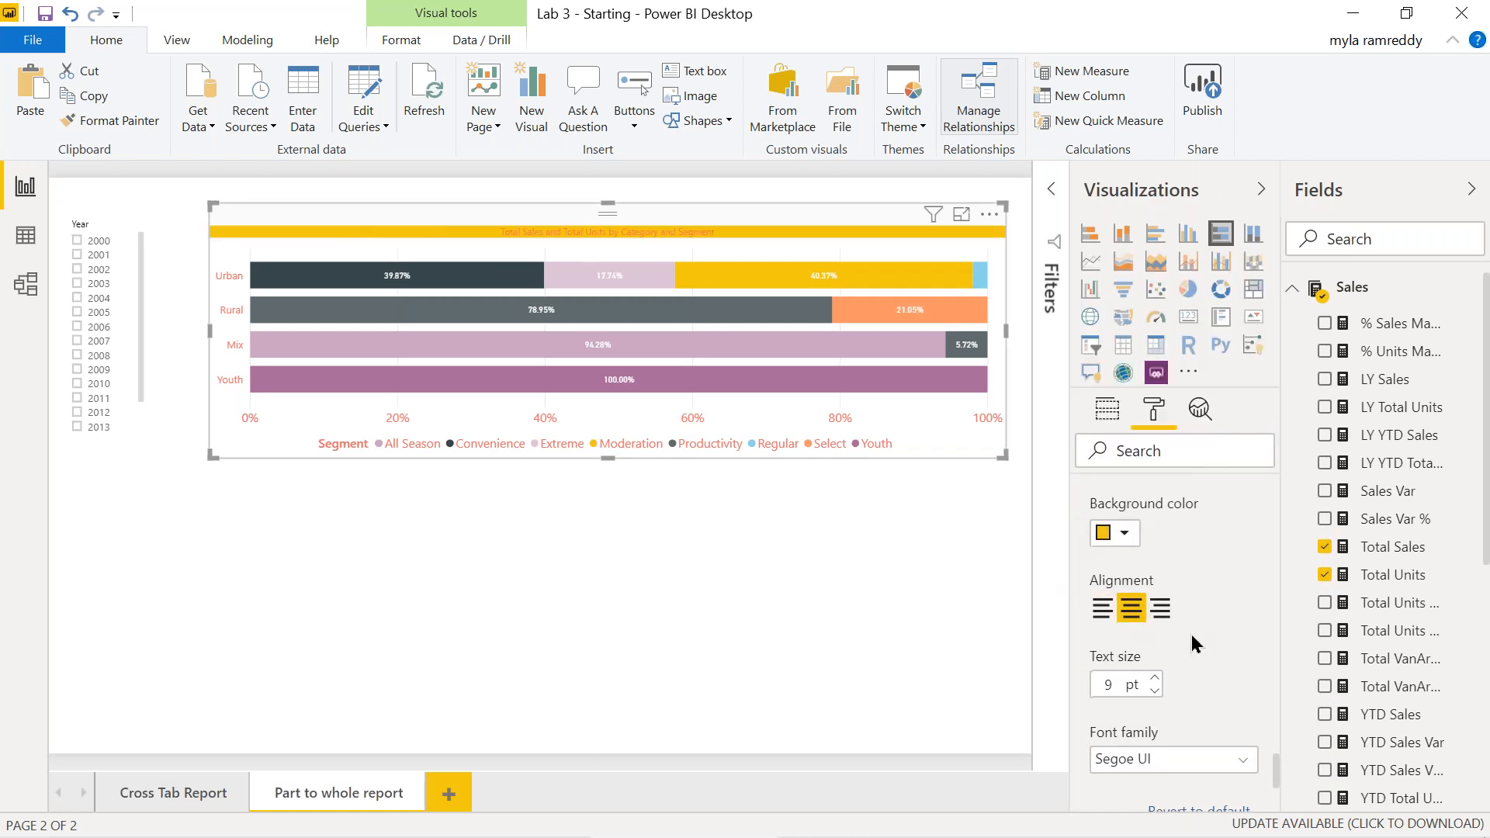
scroll(1190, 635, down, 3)
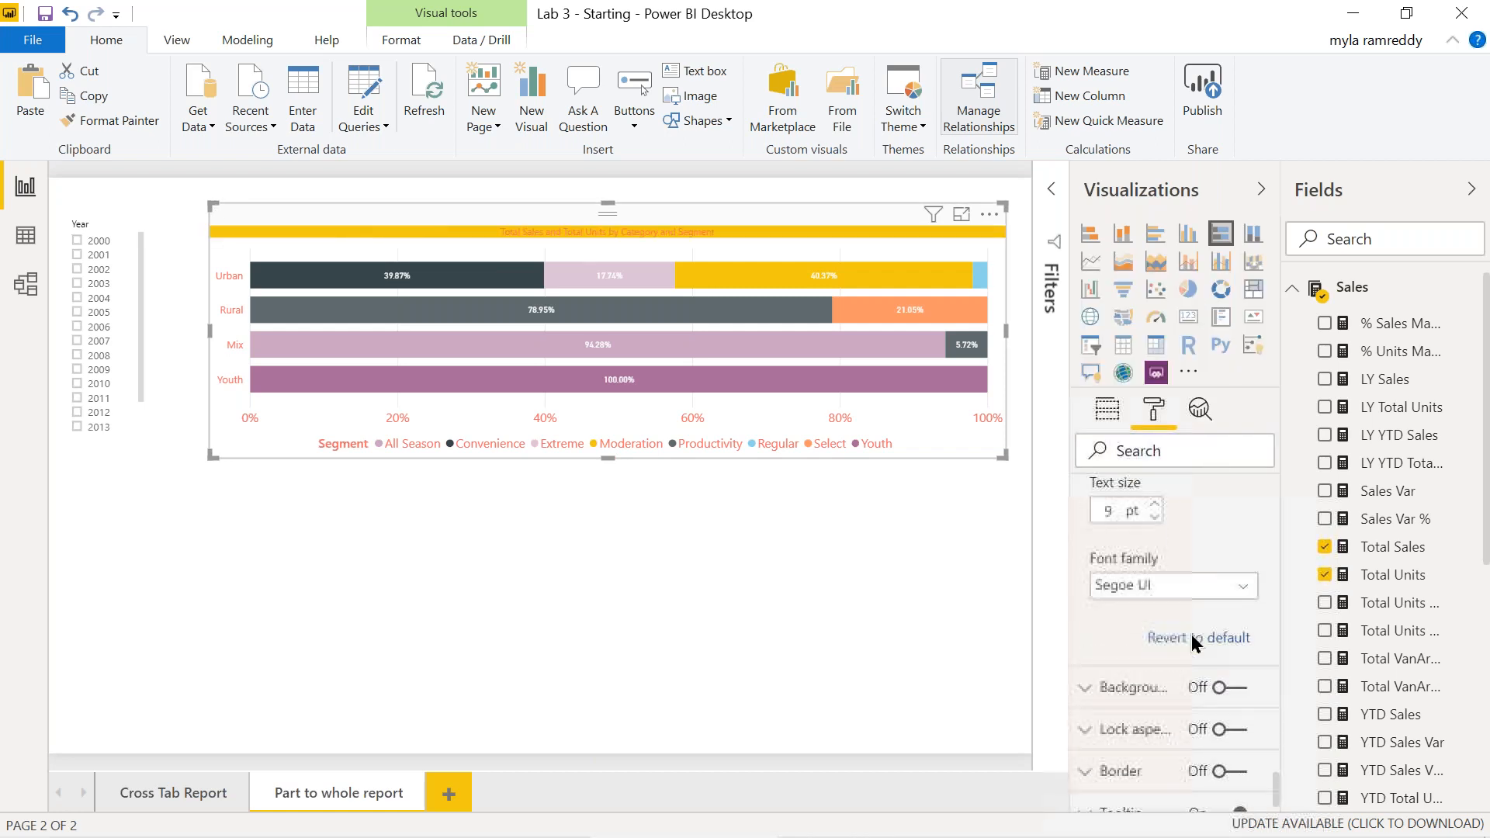
click(1153, 501)
click(1154, 502)
click(1154, 502)
click(1154, 501)
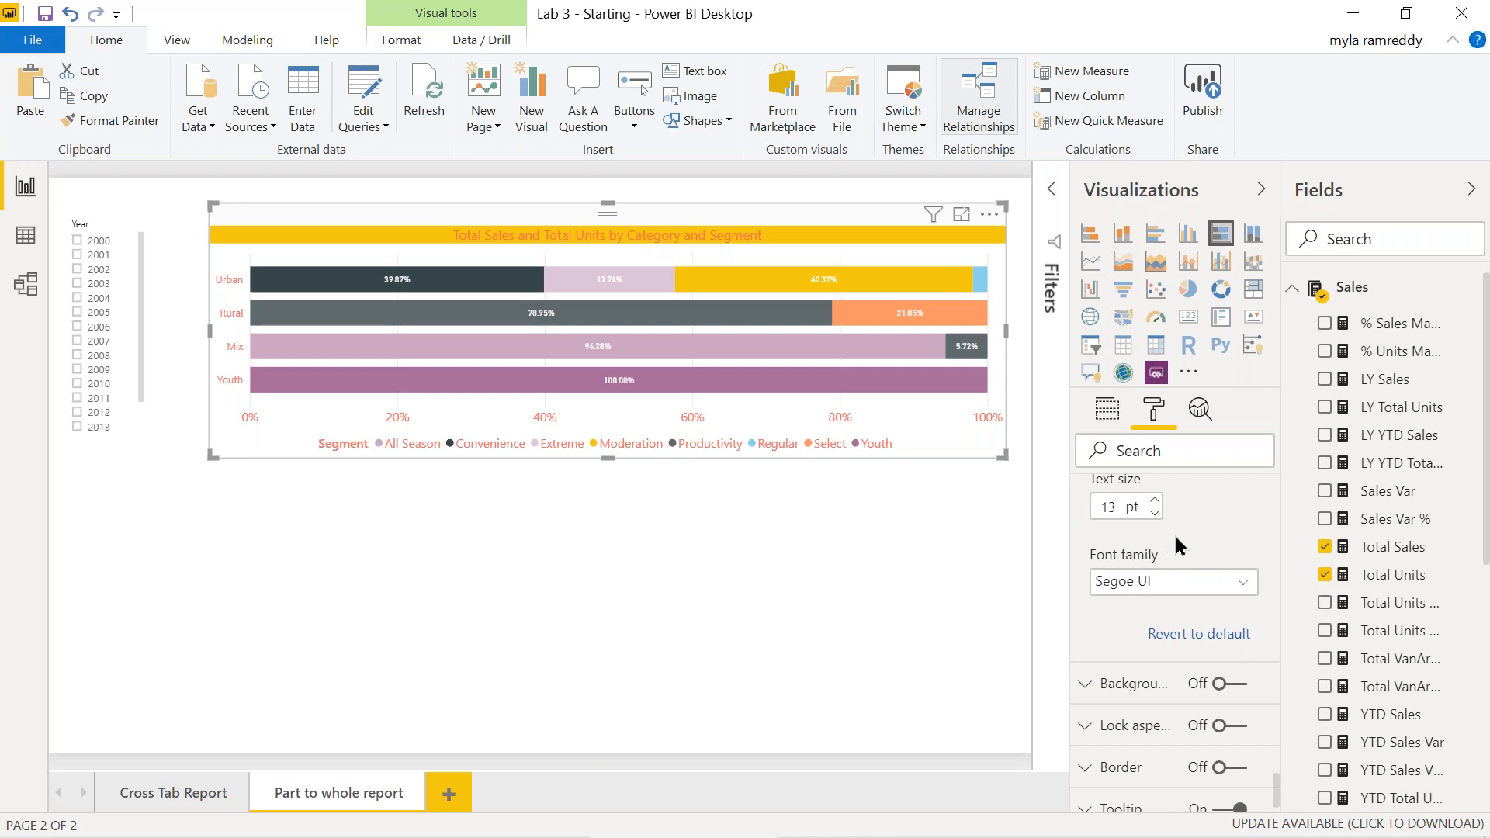
- Turn on the bar chart's background and review its color and transparency settings
scroll(1175, 537, down, 1)
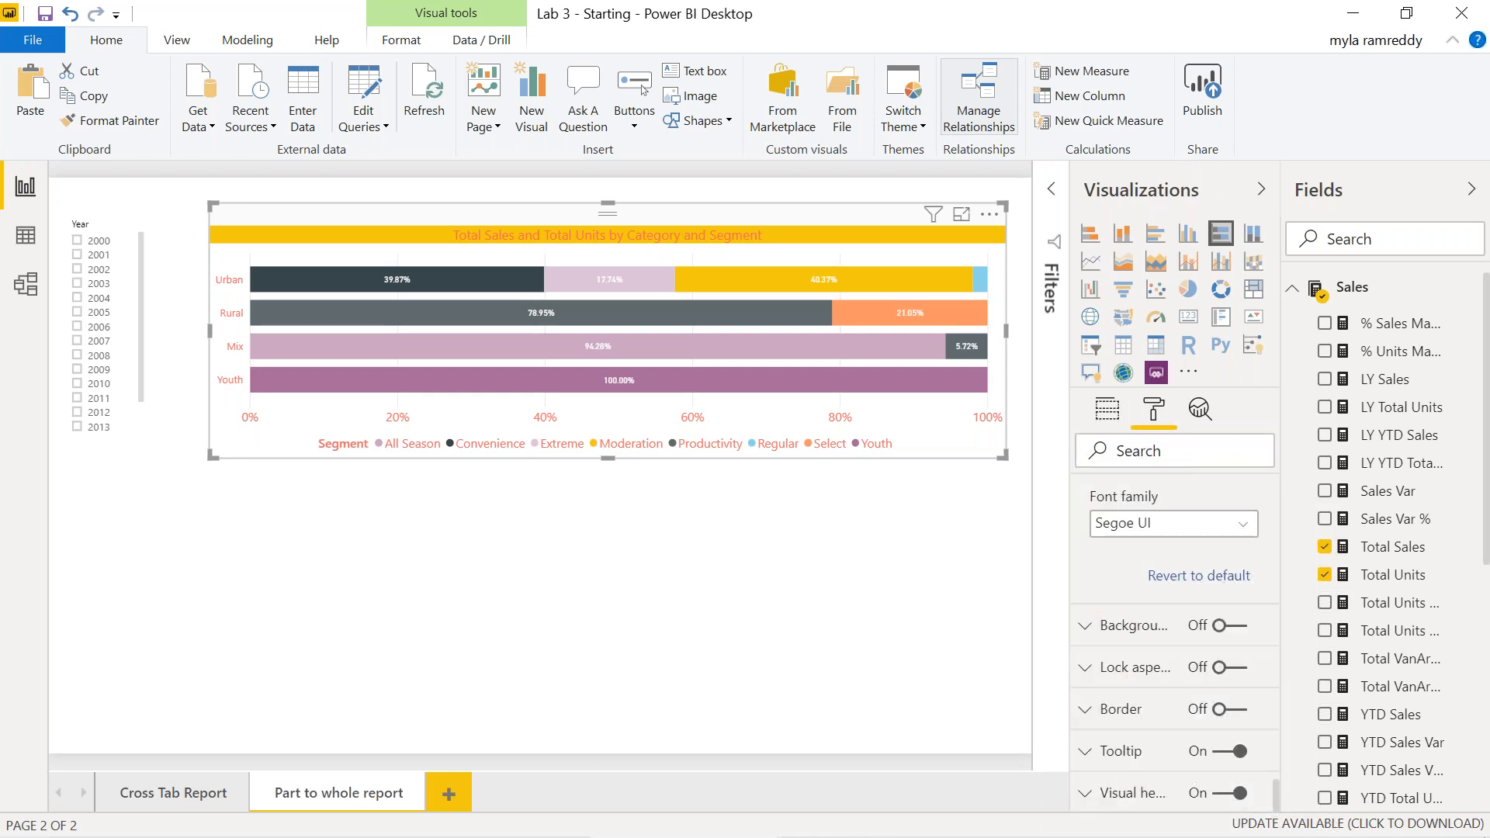
click(1085, 627)
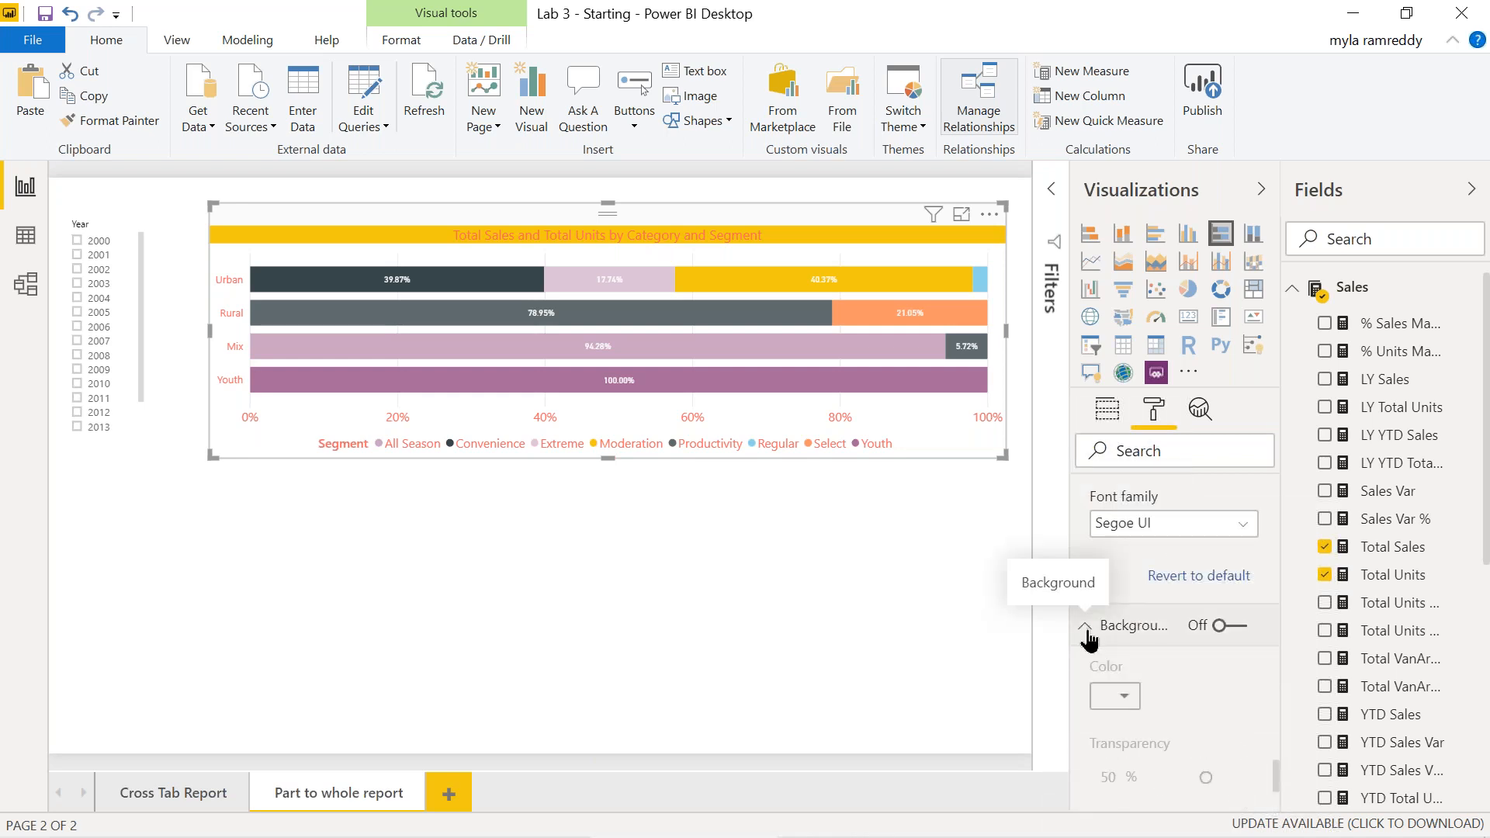
scroll(1185, 660, down, 3)
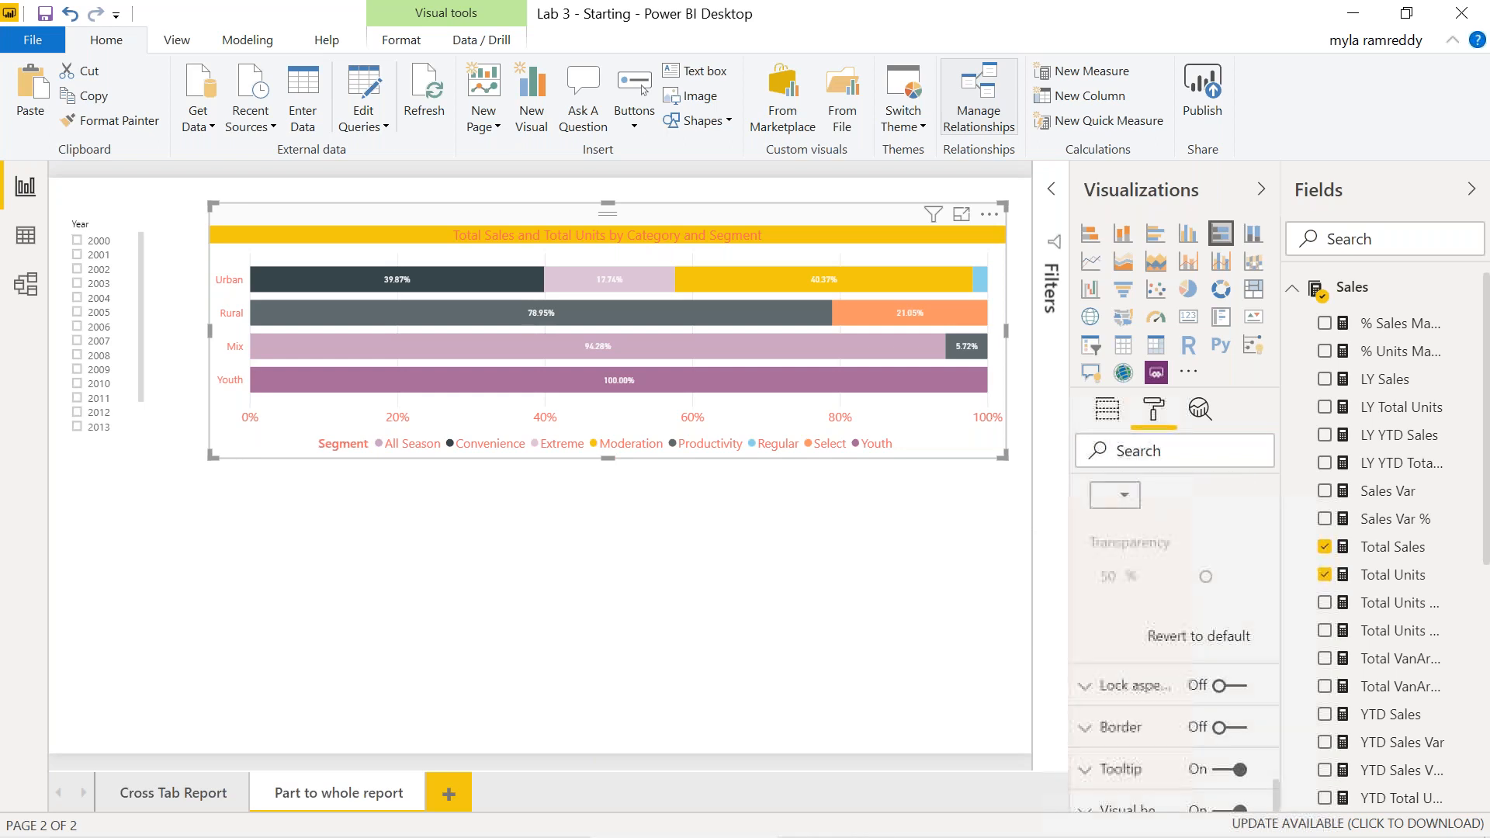
scroll(1246, 544, up, 2)
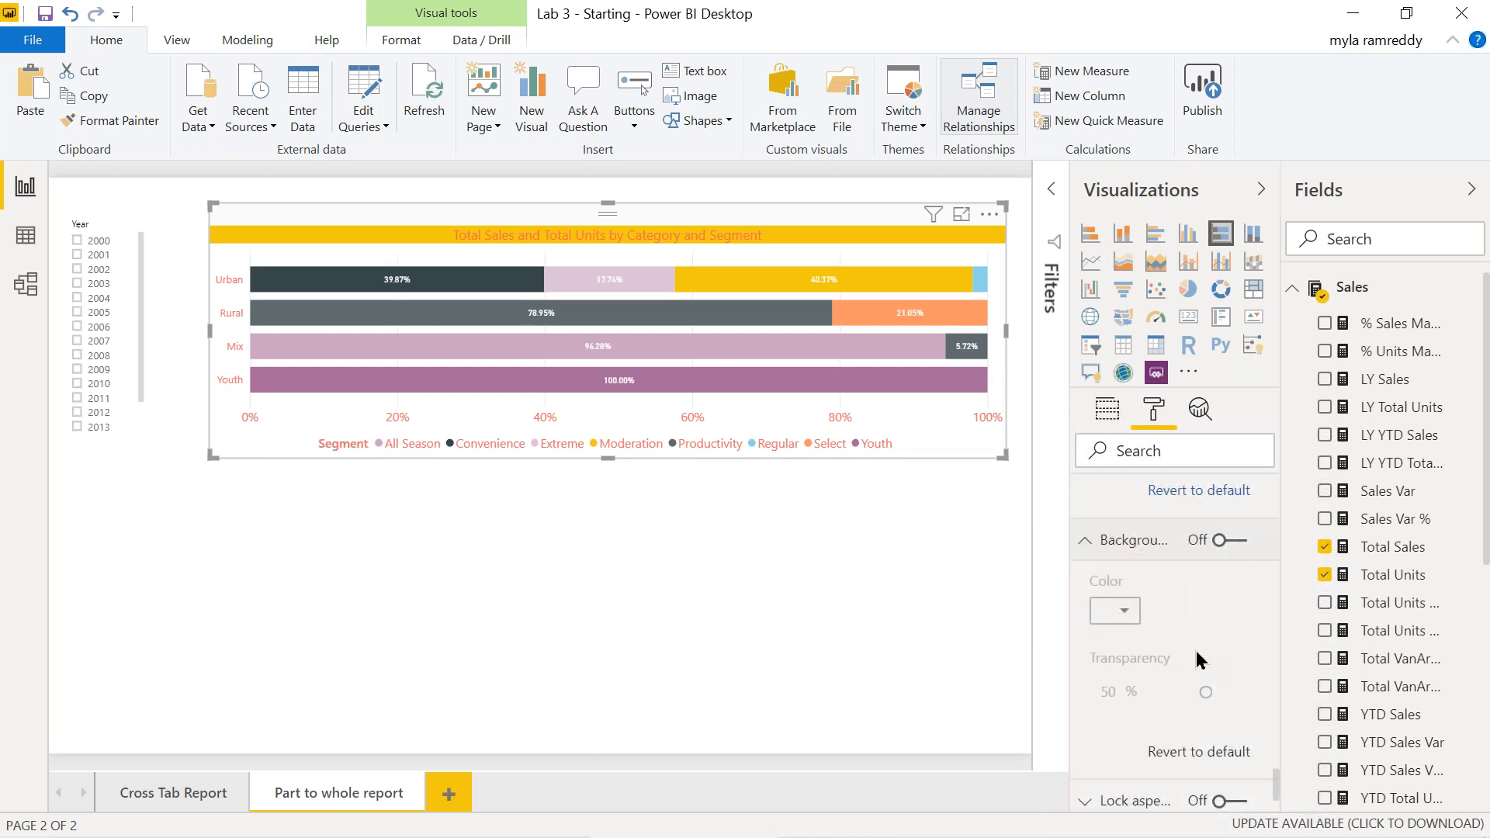
click(1240, 541)
scroll(1221, 613, down, 2)
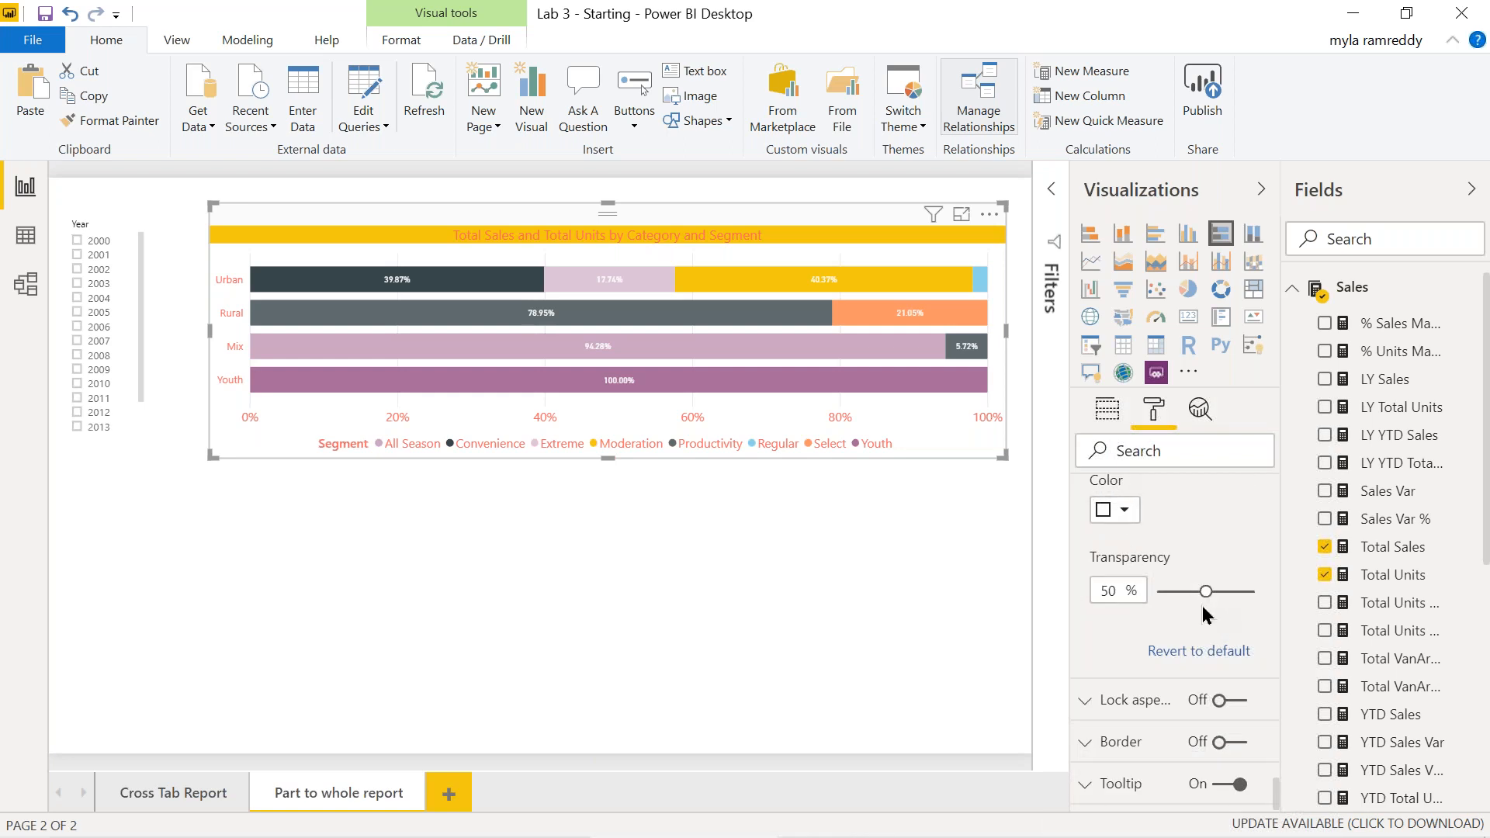
scroll(1203, 607, down, 1)
scroll(1203, 606, up, 1)
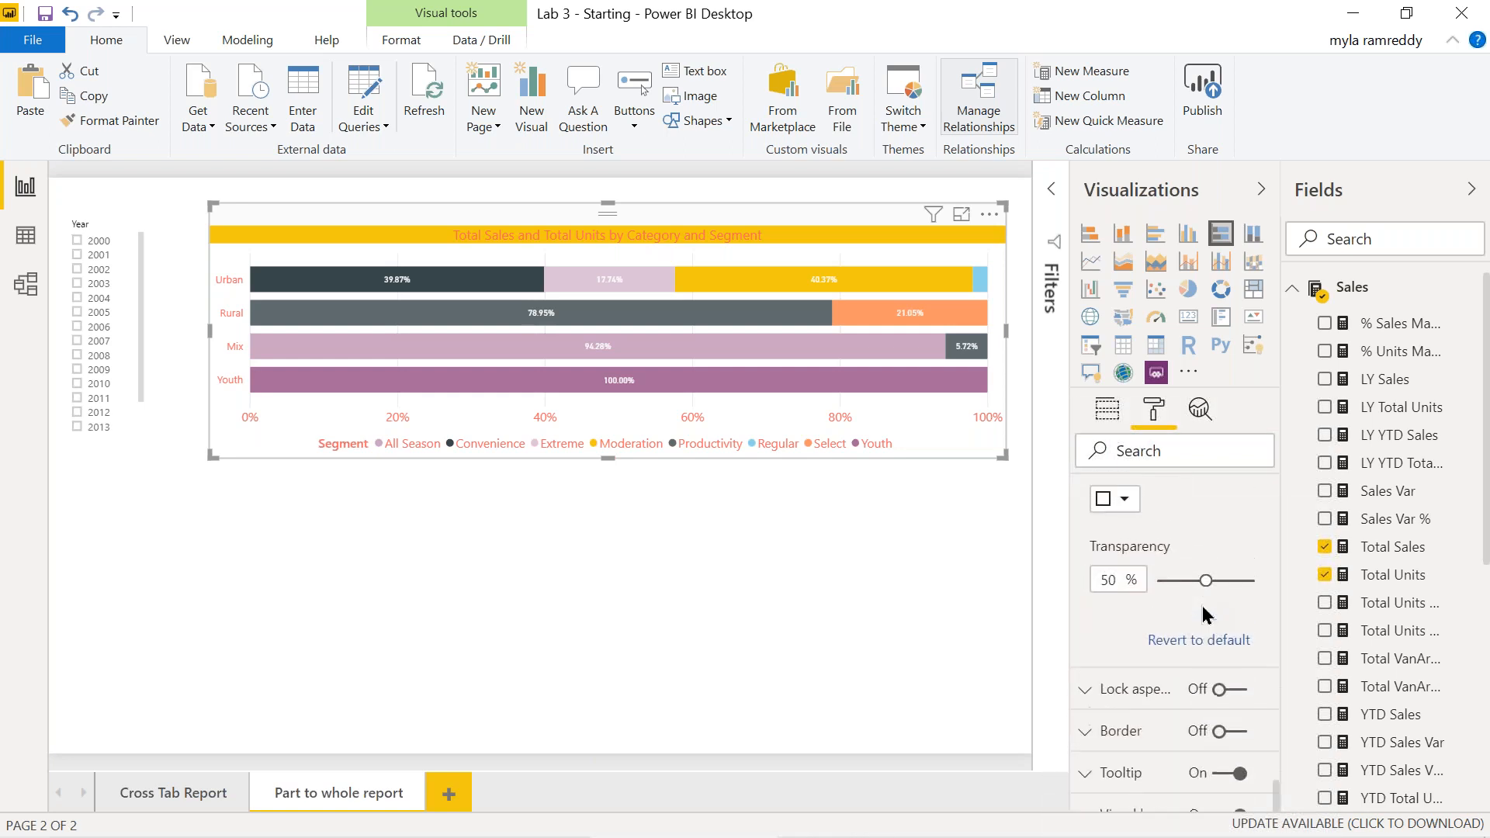
scroll(1205, 613, down, 1)
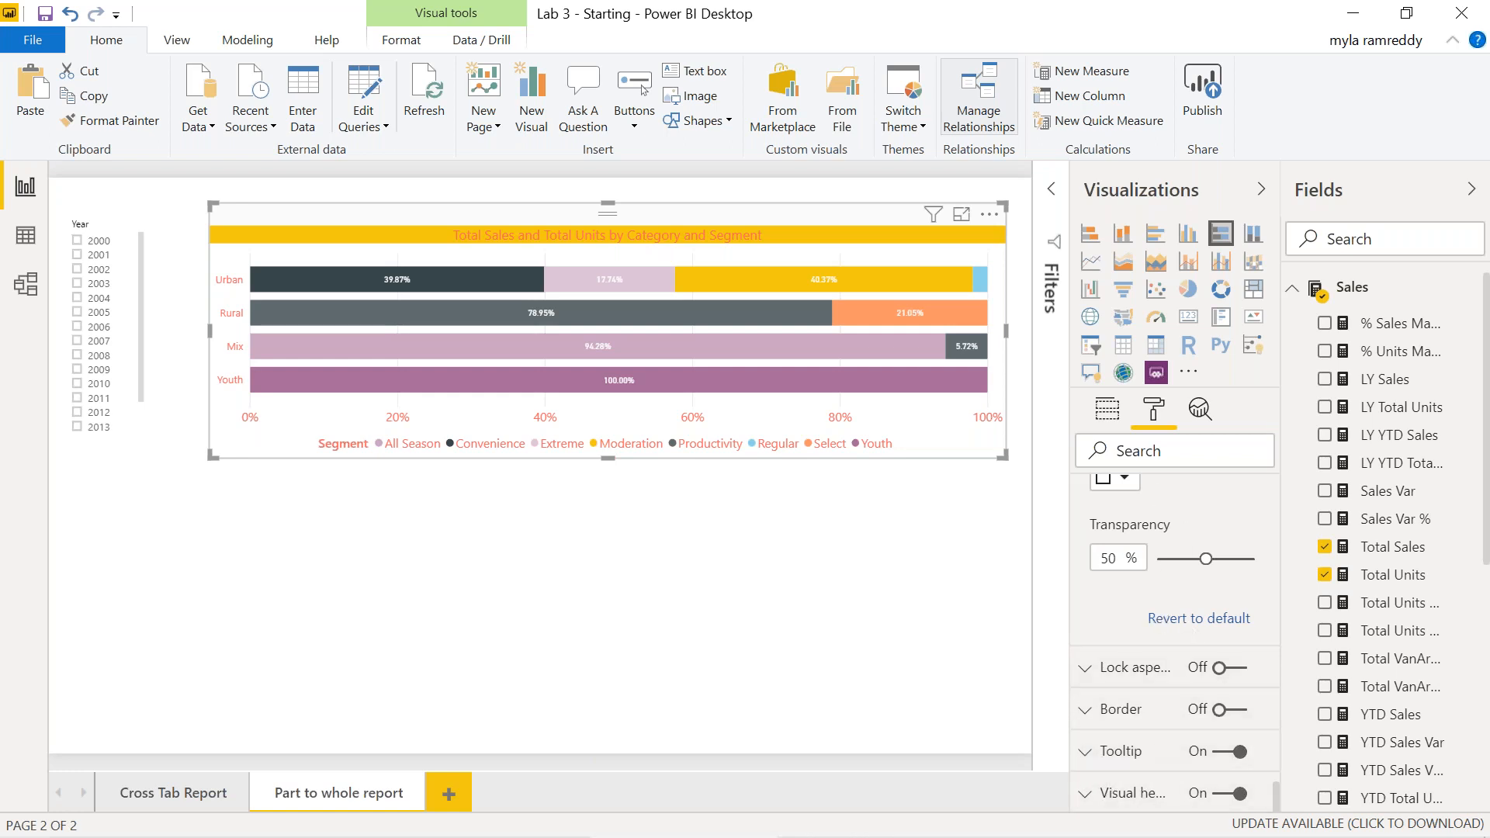
- Examine the analytics options available for the bar chart, including the constant line settings
click(1201, 411)
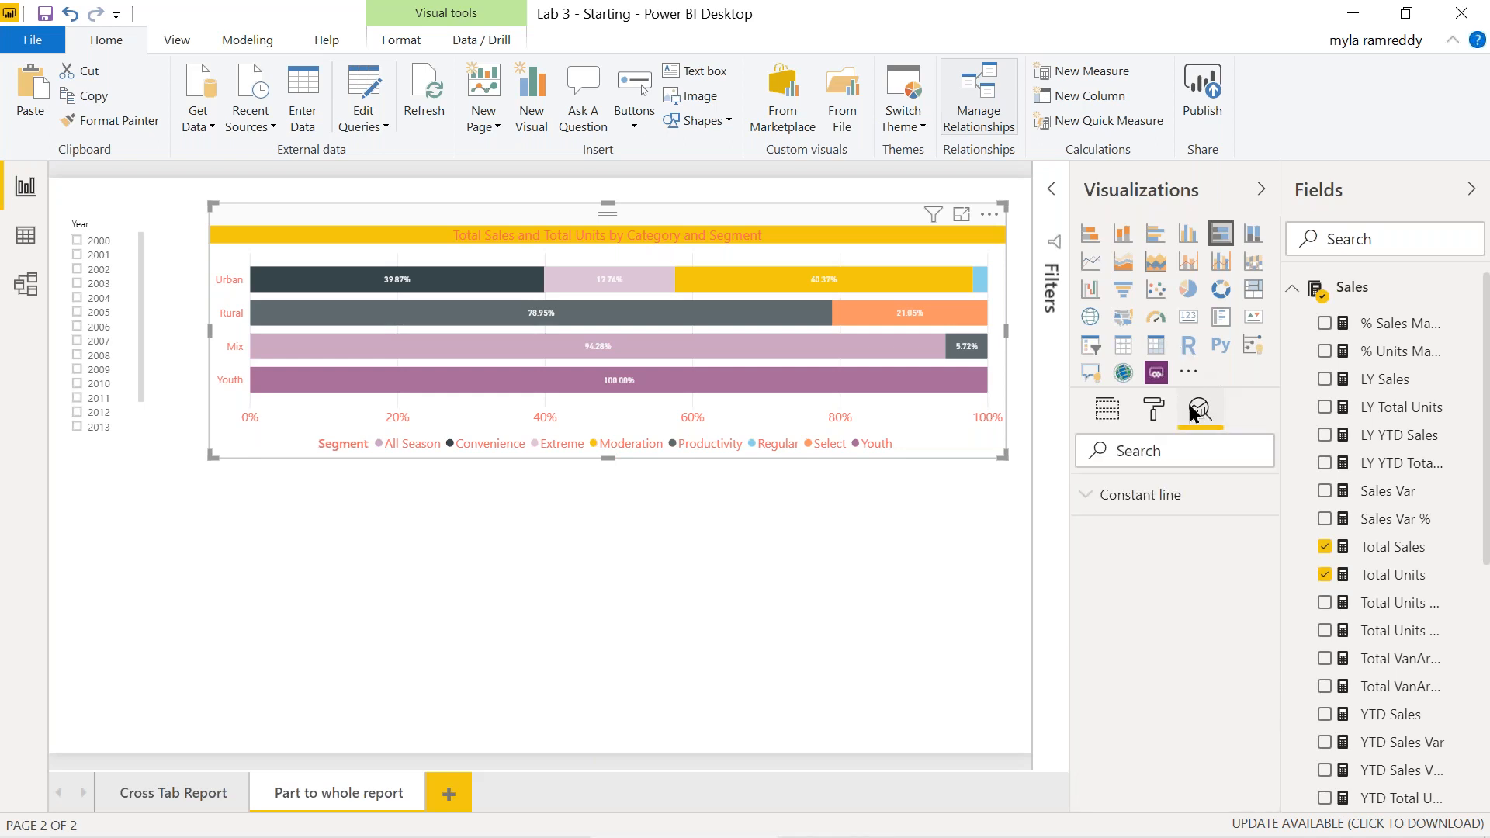
click(1092, 503)
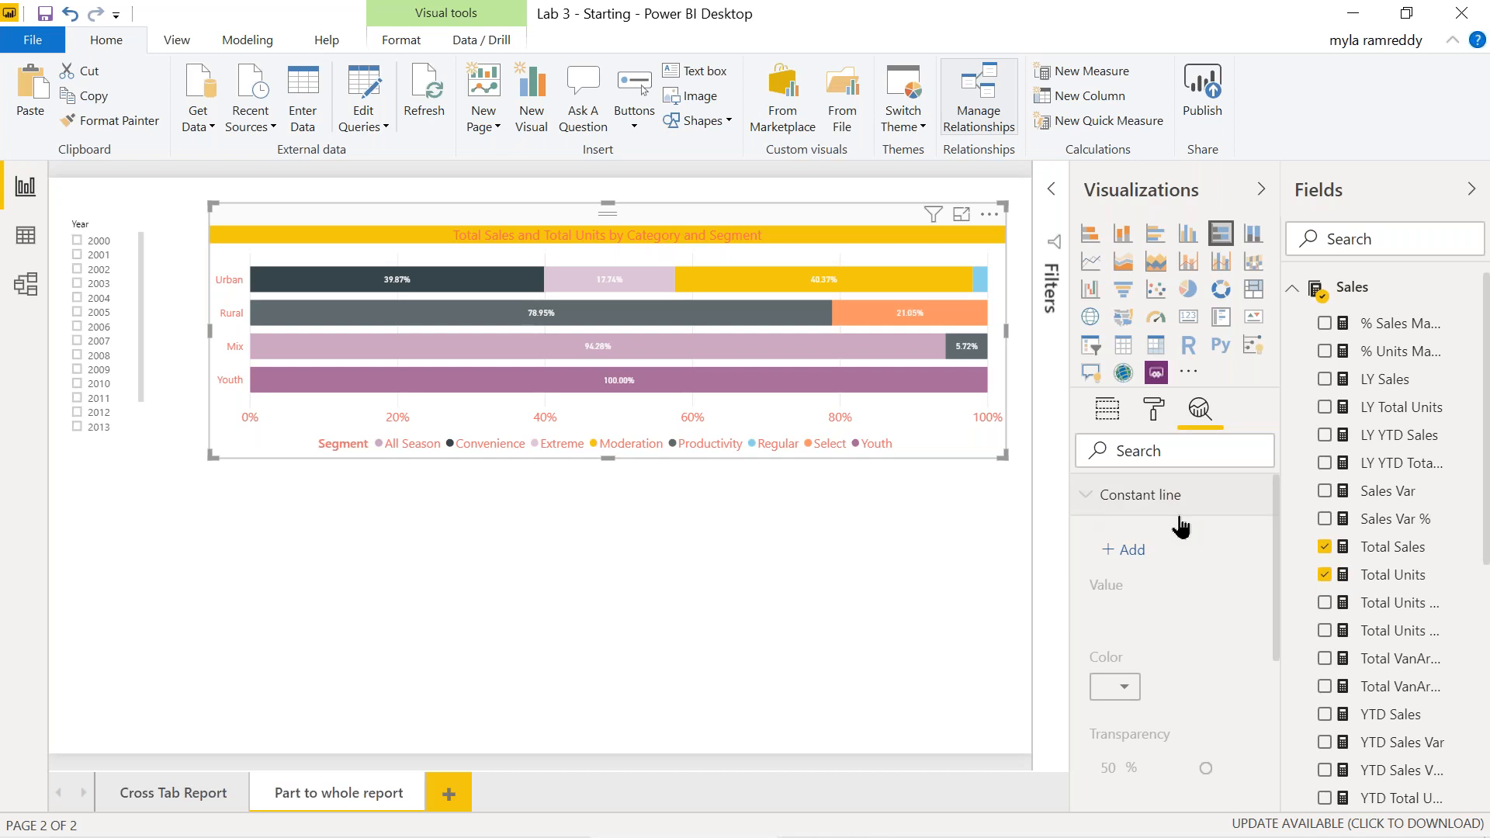
click(1088, 497)
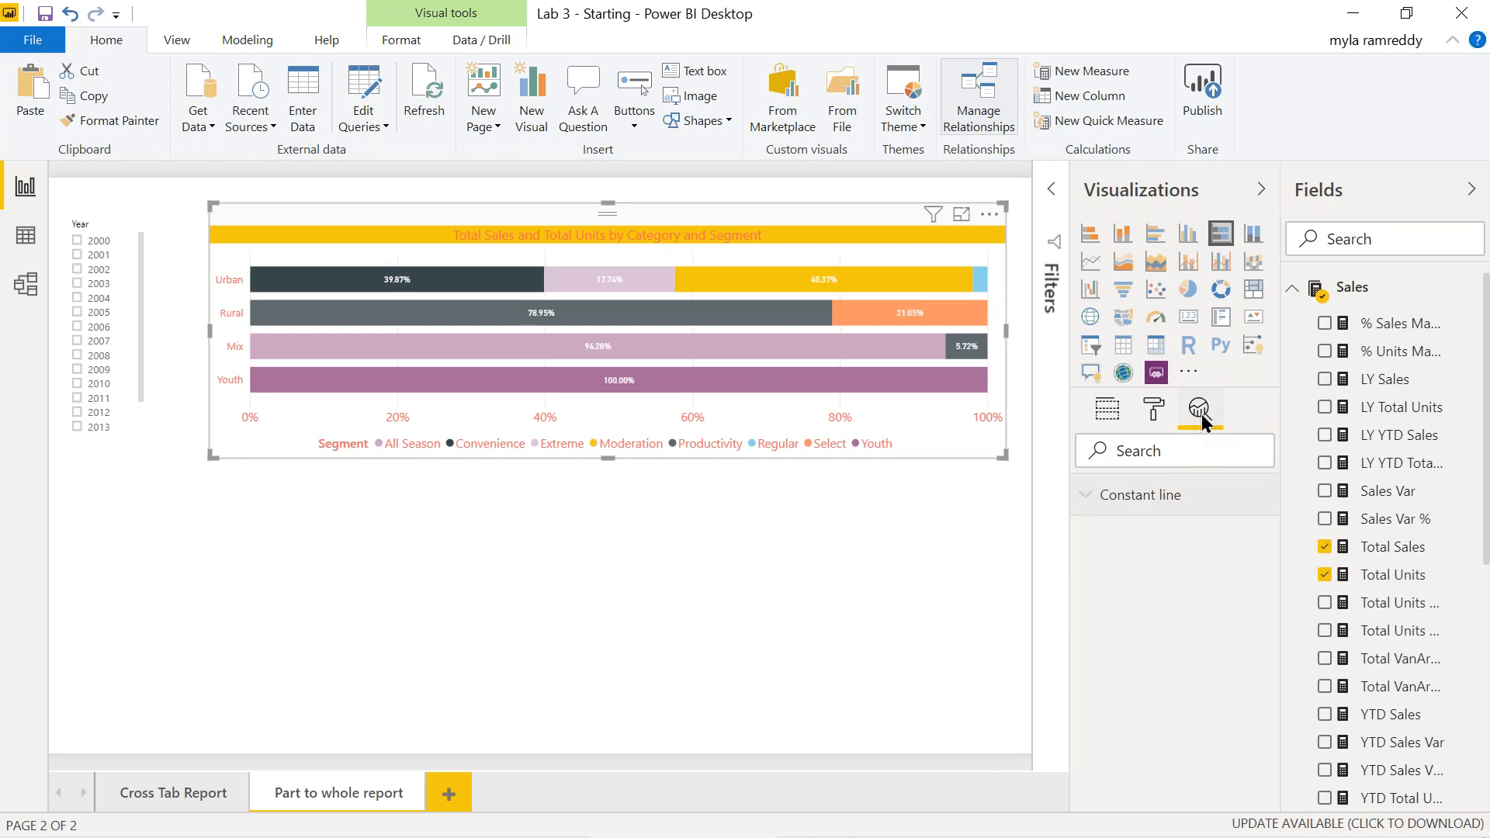
click(1109, 418)
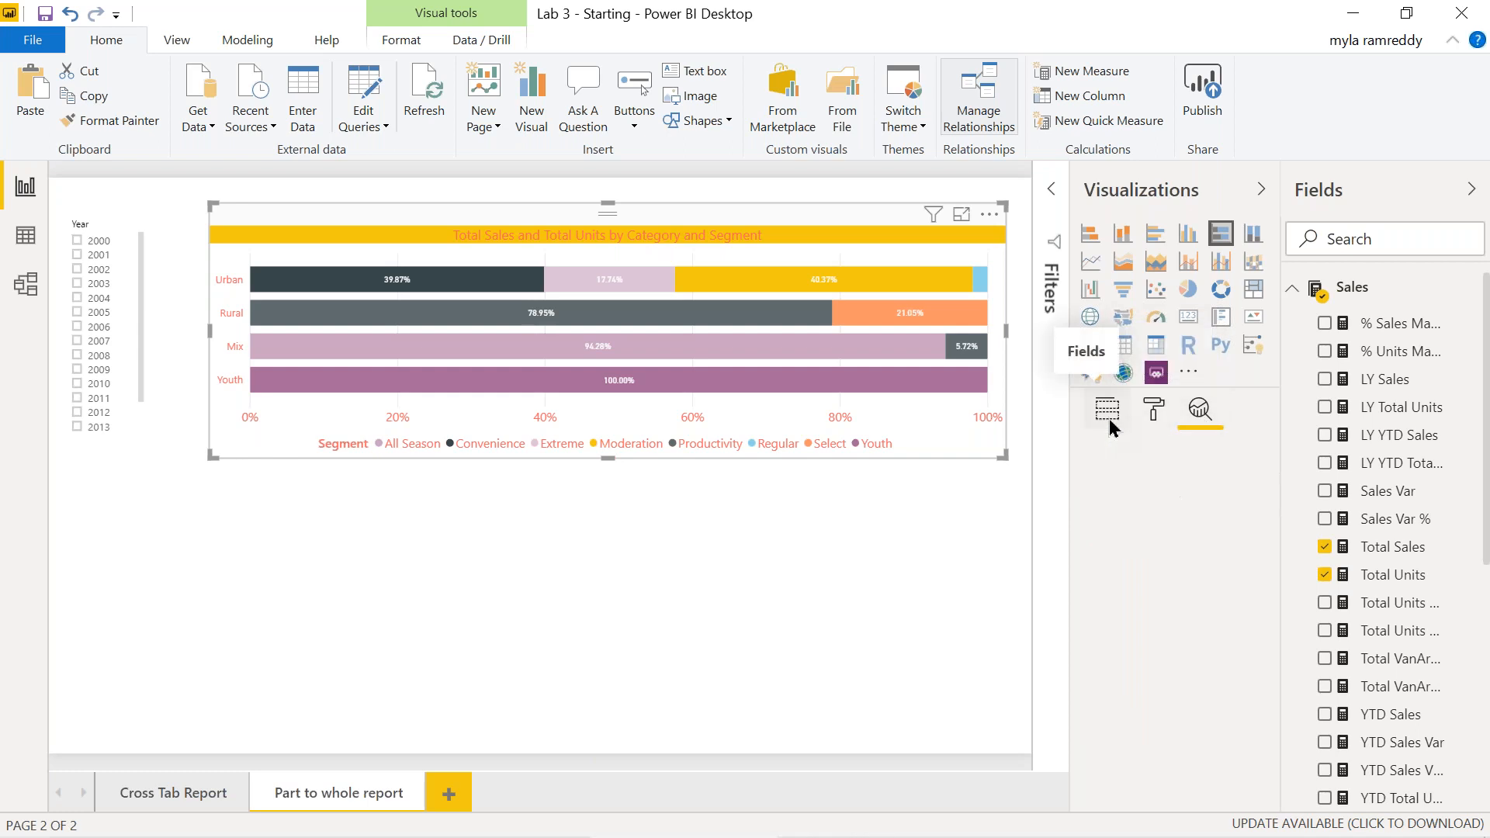
click(1154, 413)
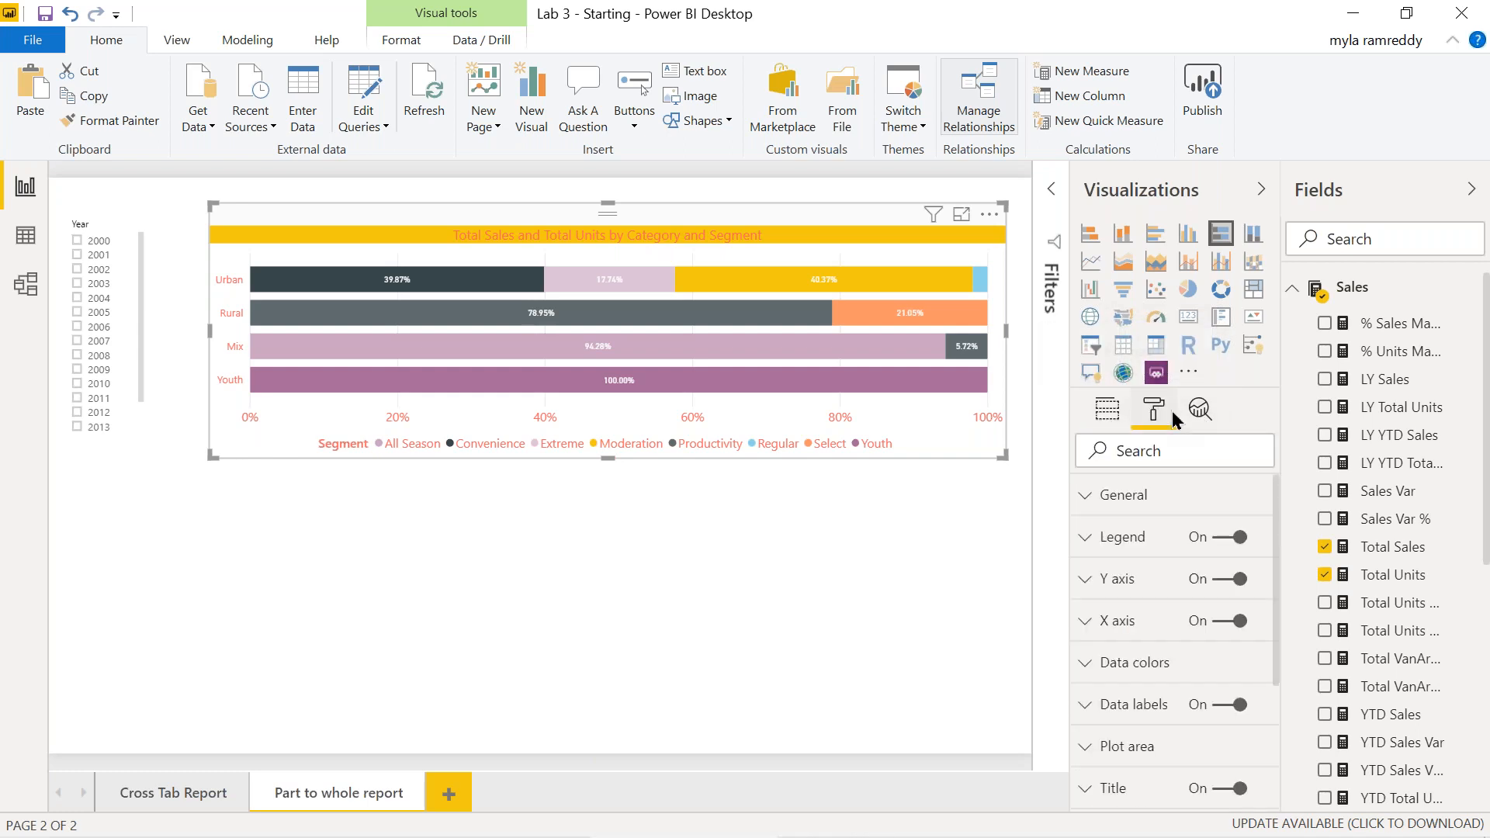
click(1201, 412)
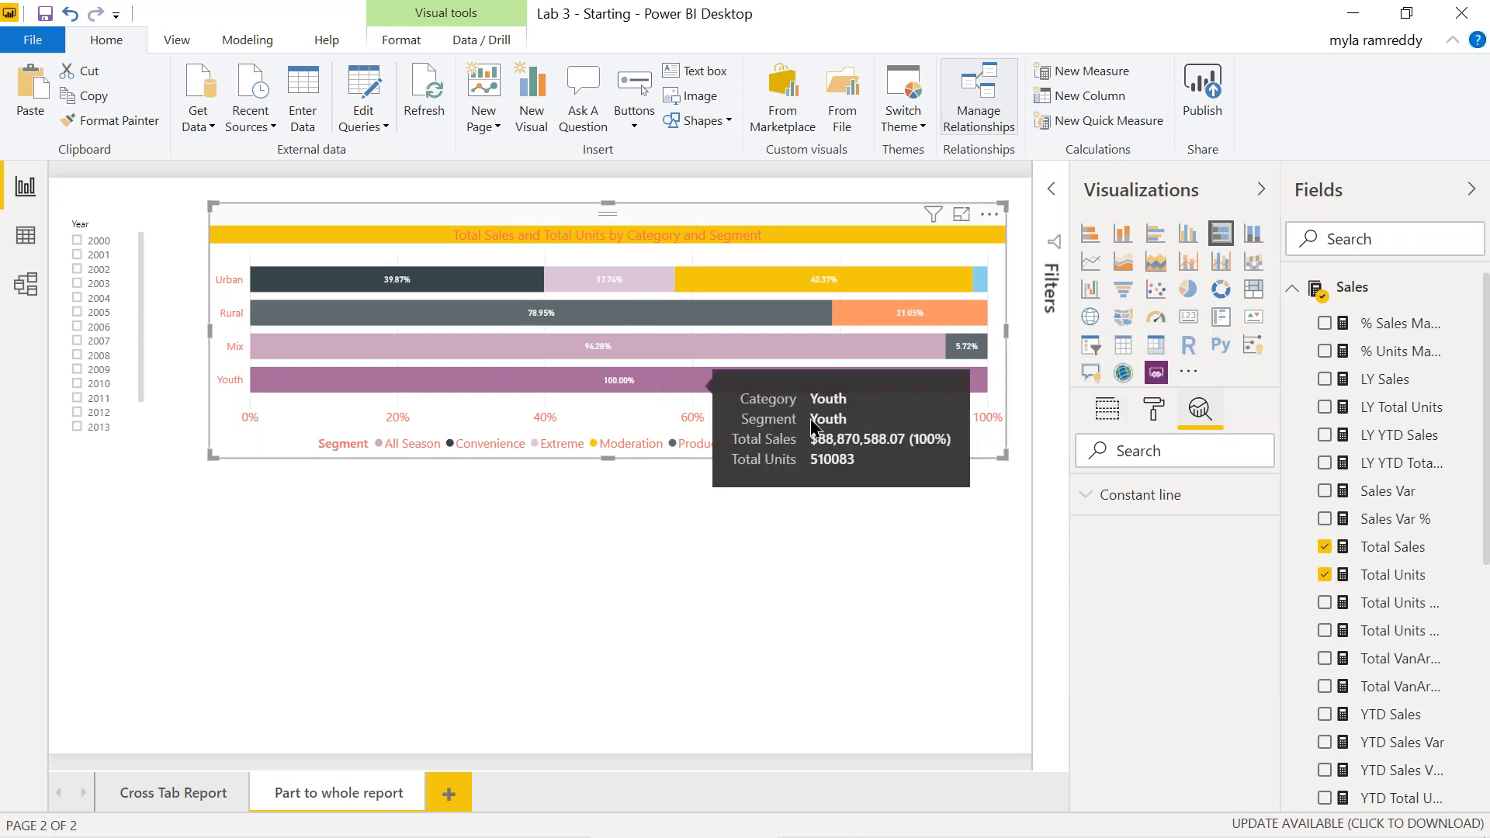
- Filter the bar chart with the Year slicer to 2006, 2008 and 2010
click(77, 242)
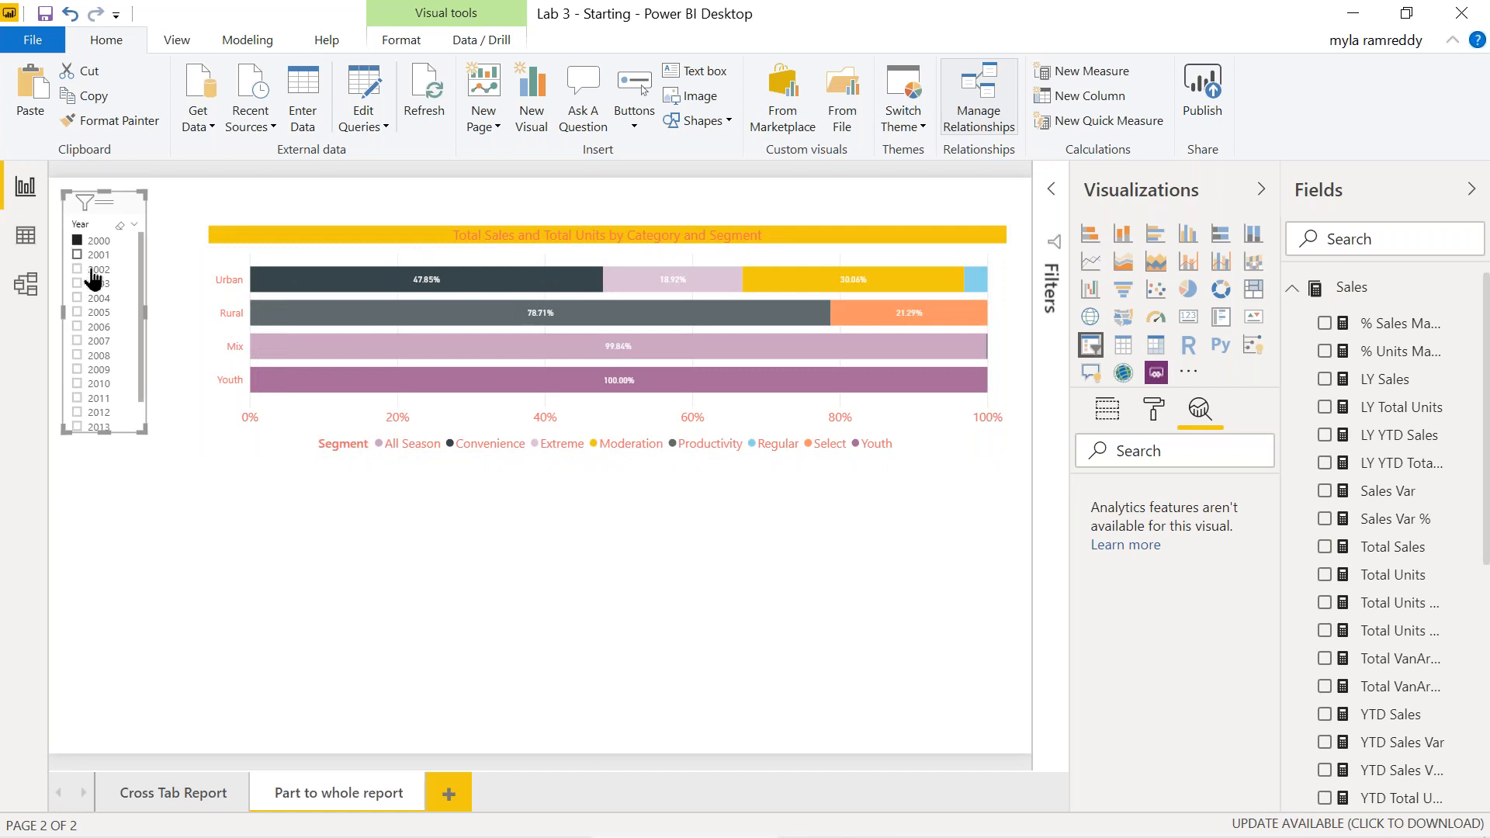
click(77, 327)
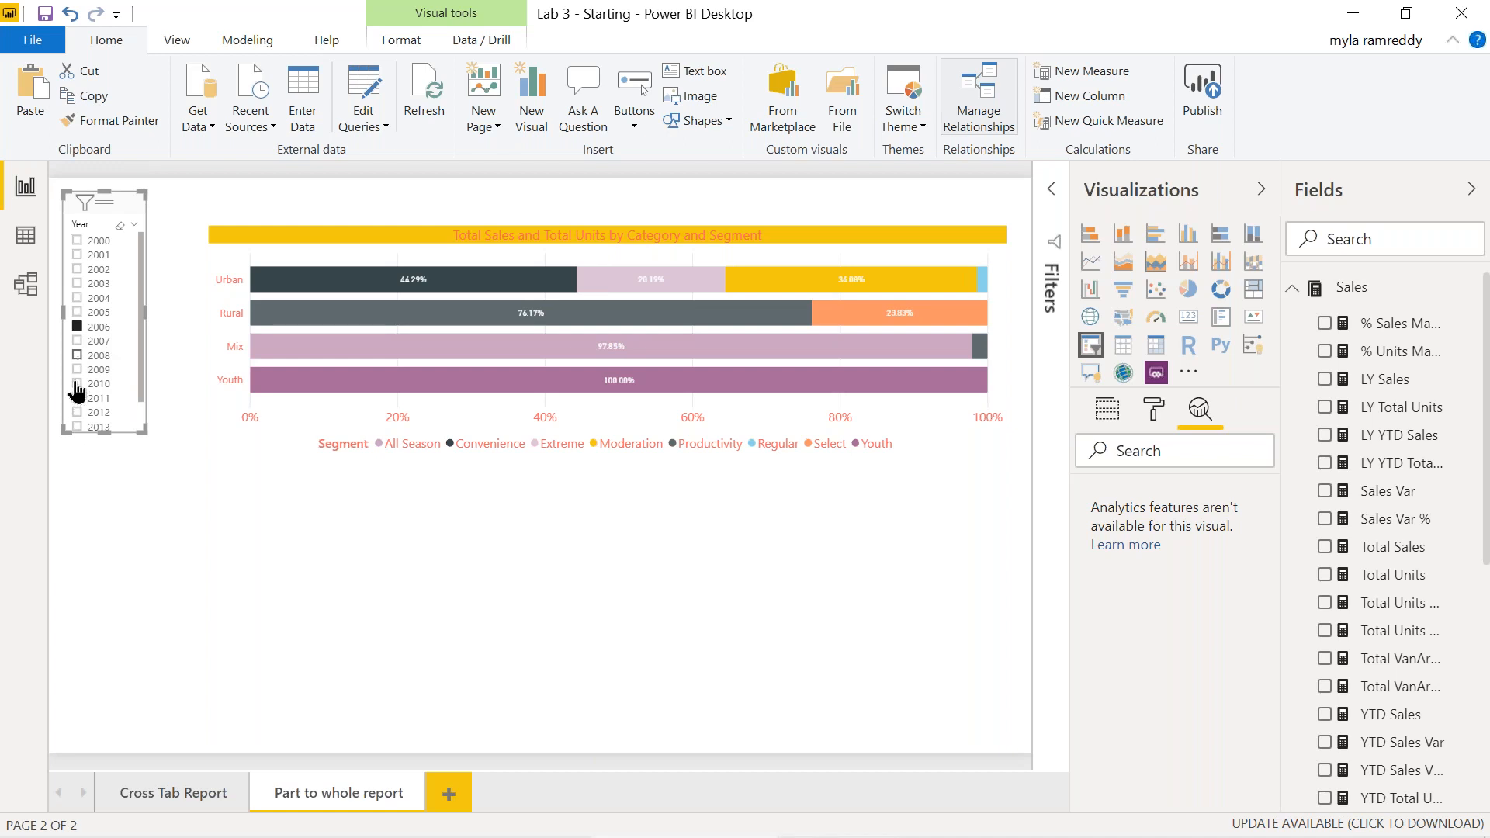
ctrl+click(76, 384)
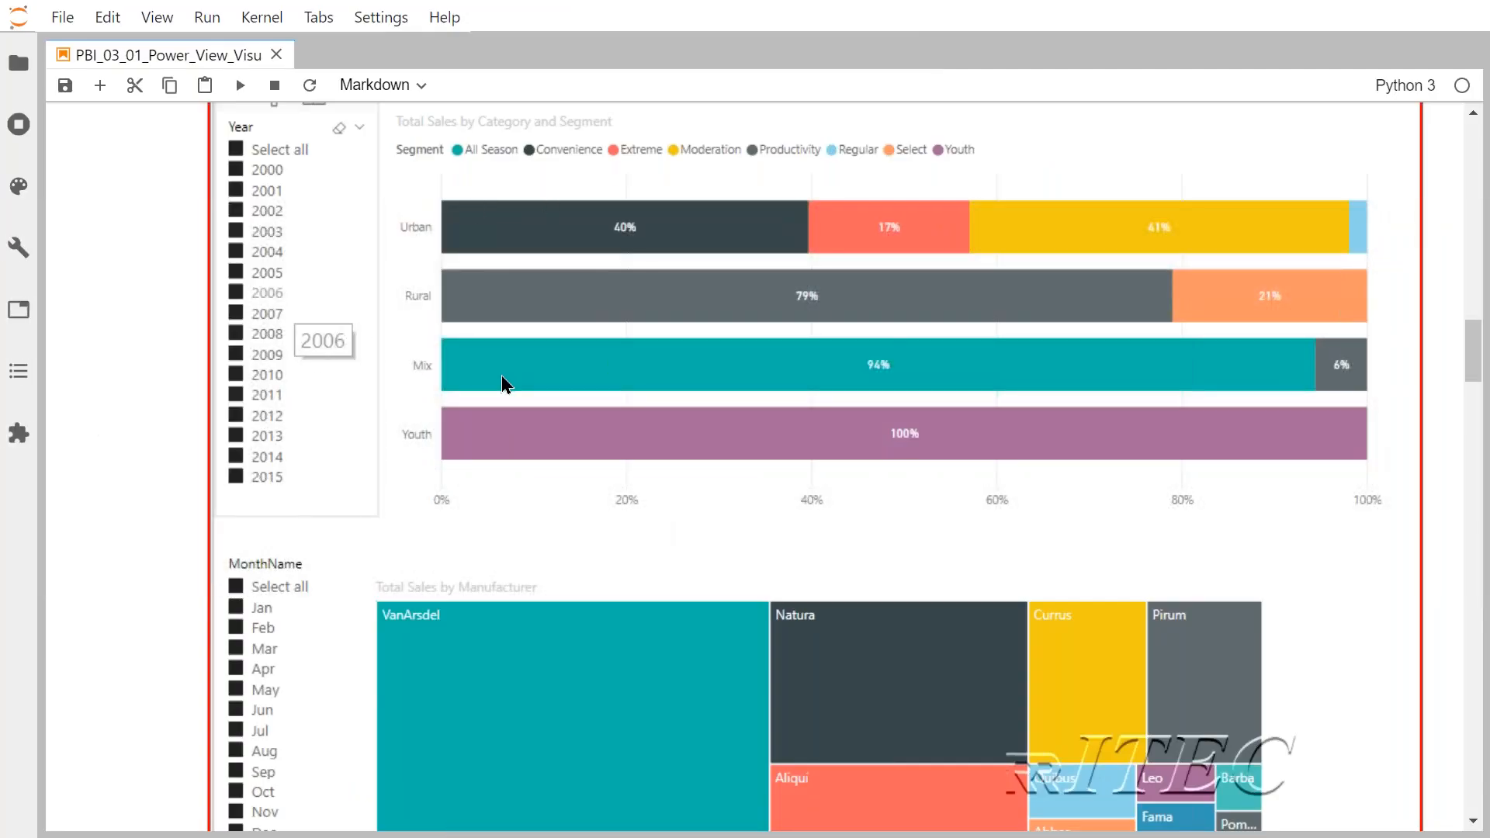
- Add an empty slicer directly below the Year slicer and narrow it to about the Year slicer's width
scroll(504, 380, down, 4)
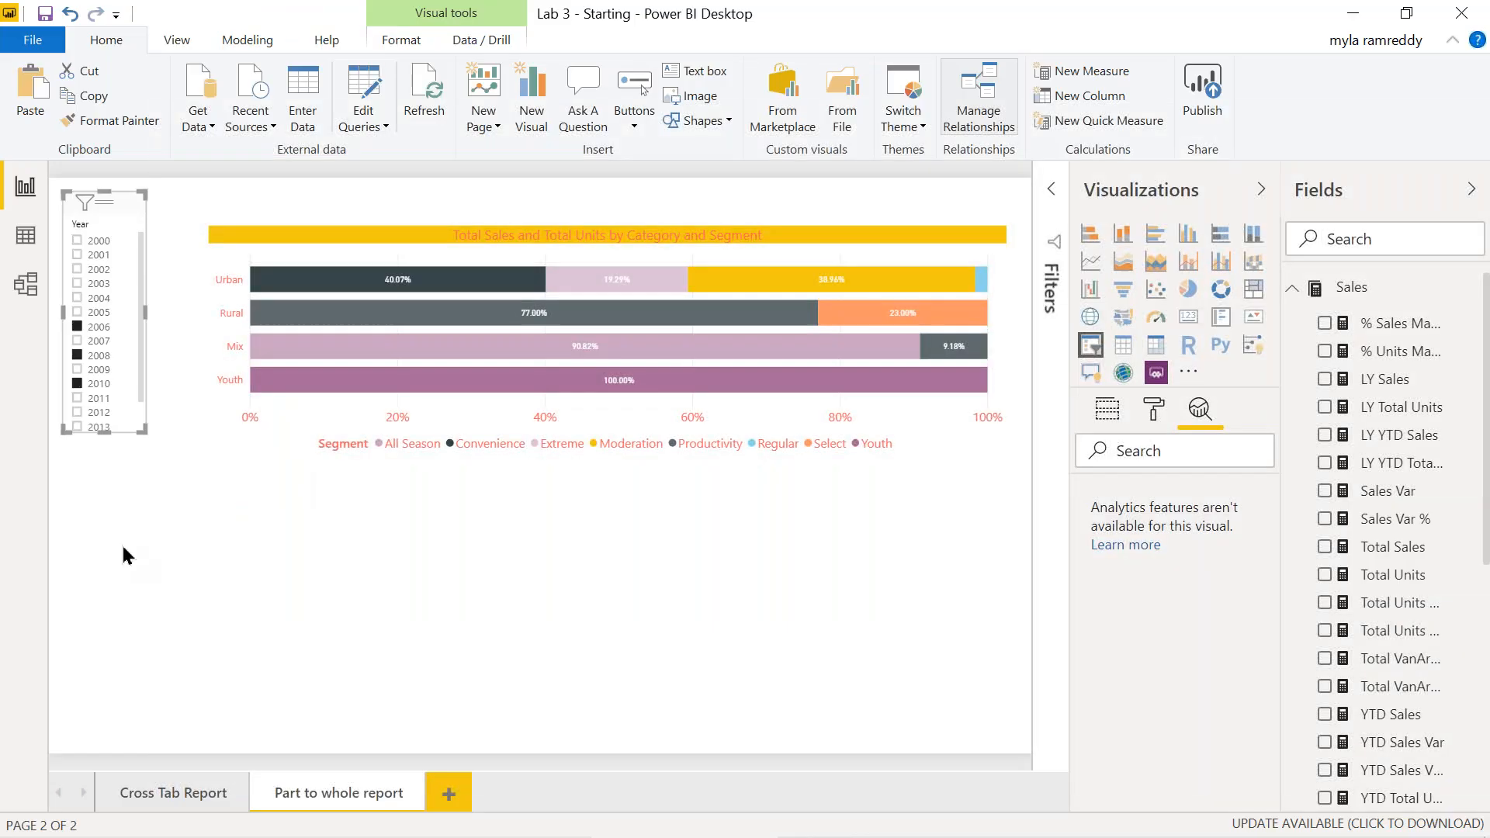
click(127, 544)
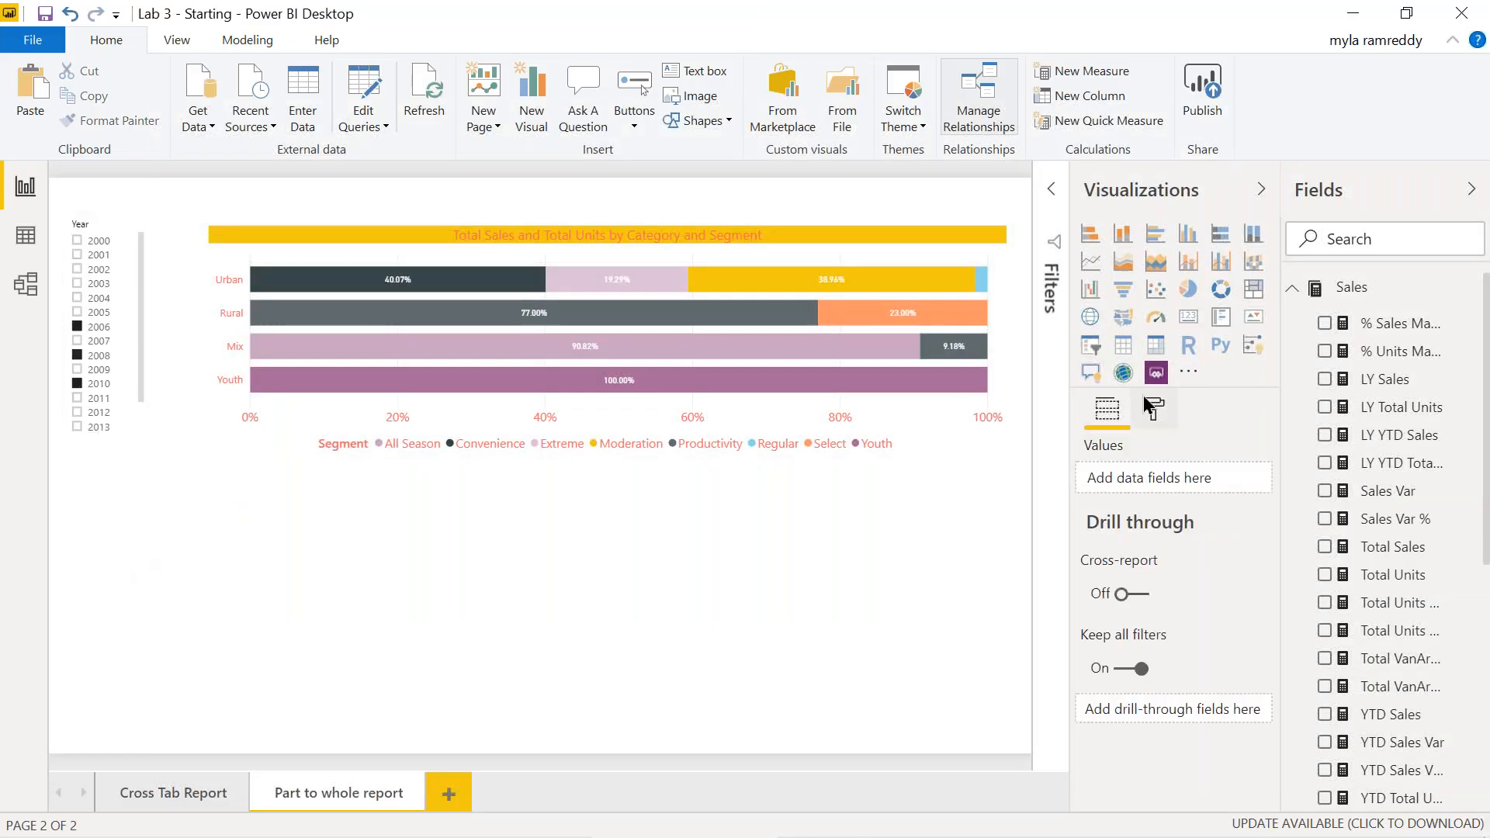
click(1097, 355)
drag(223, 522, 115, 472)
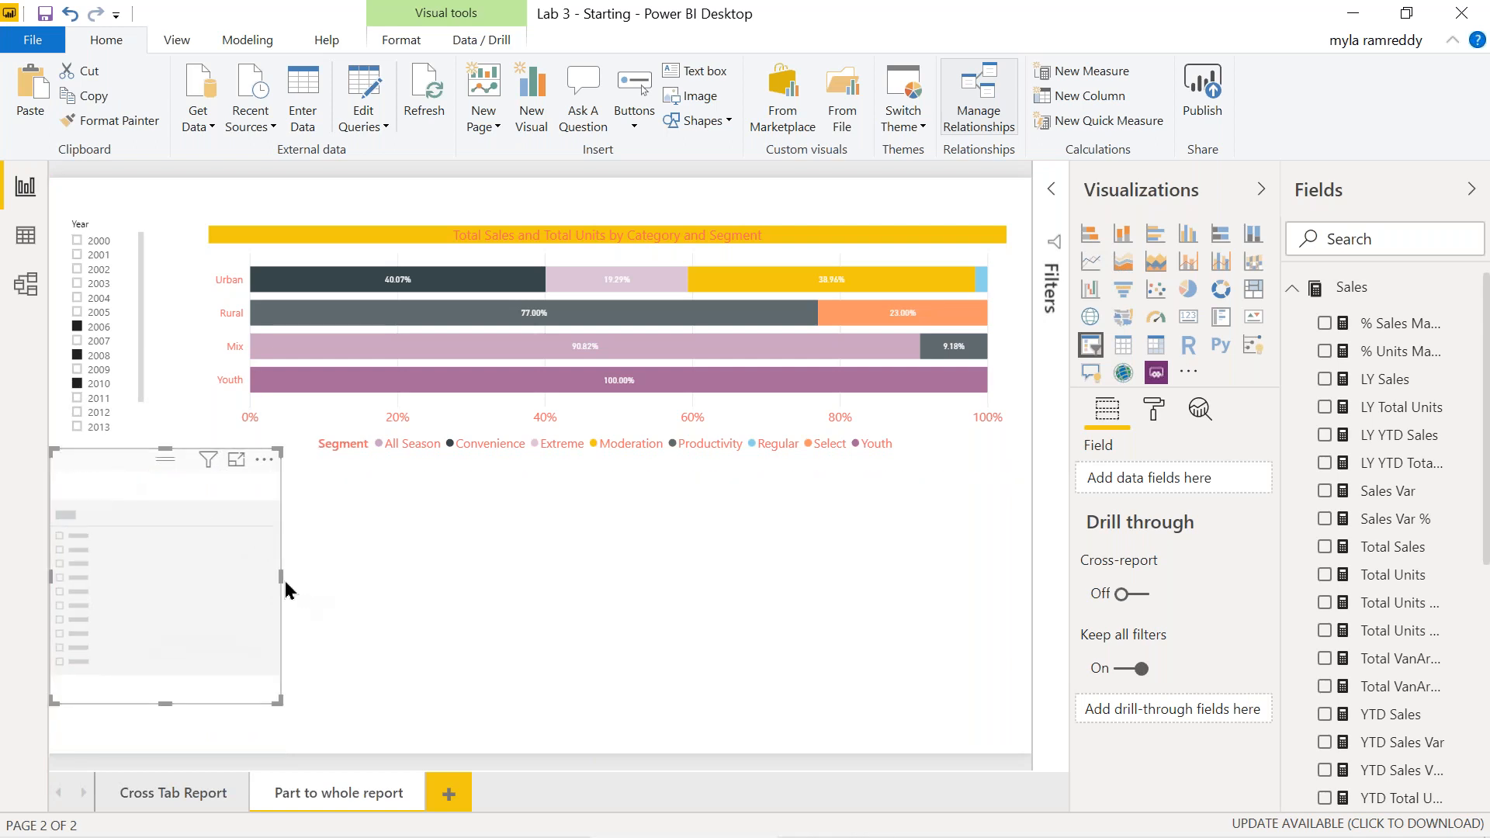
drag(279, 575, 153, 606)
- Assign the MonthName field from the Date table to the new slicer
click(700, 578)
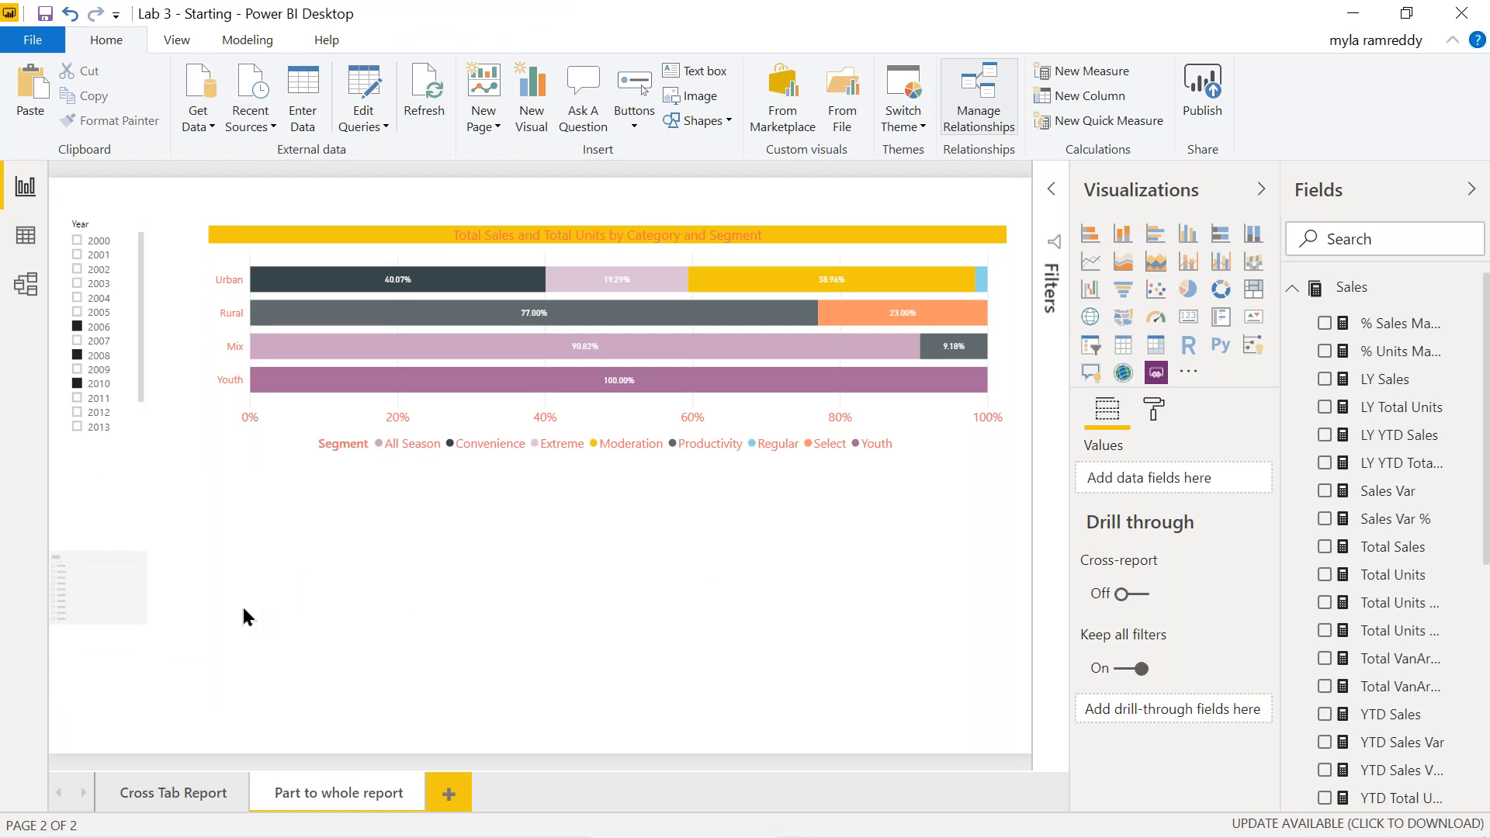
click(112, 495)
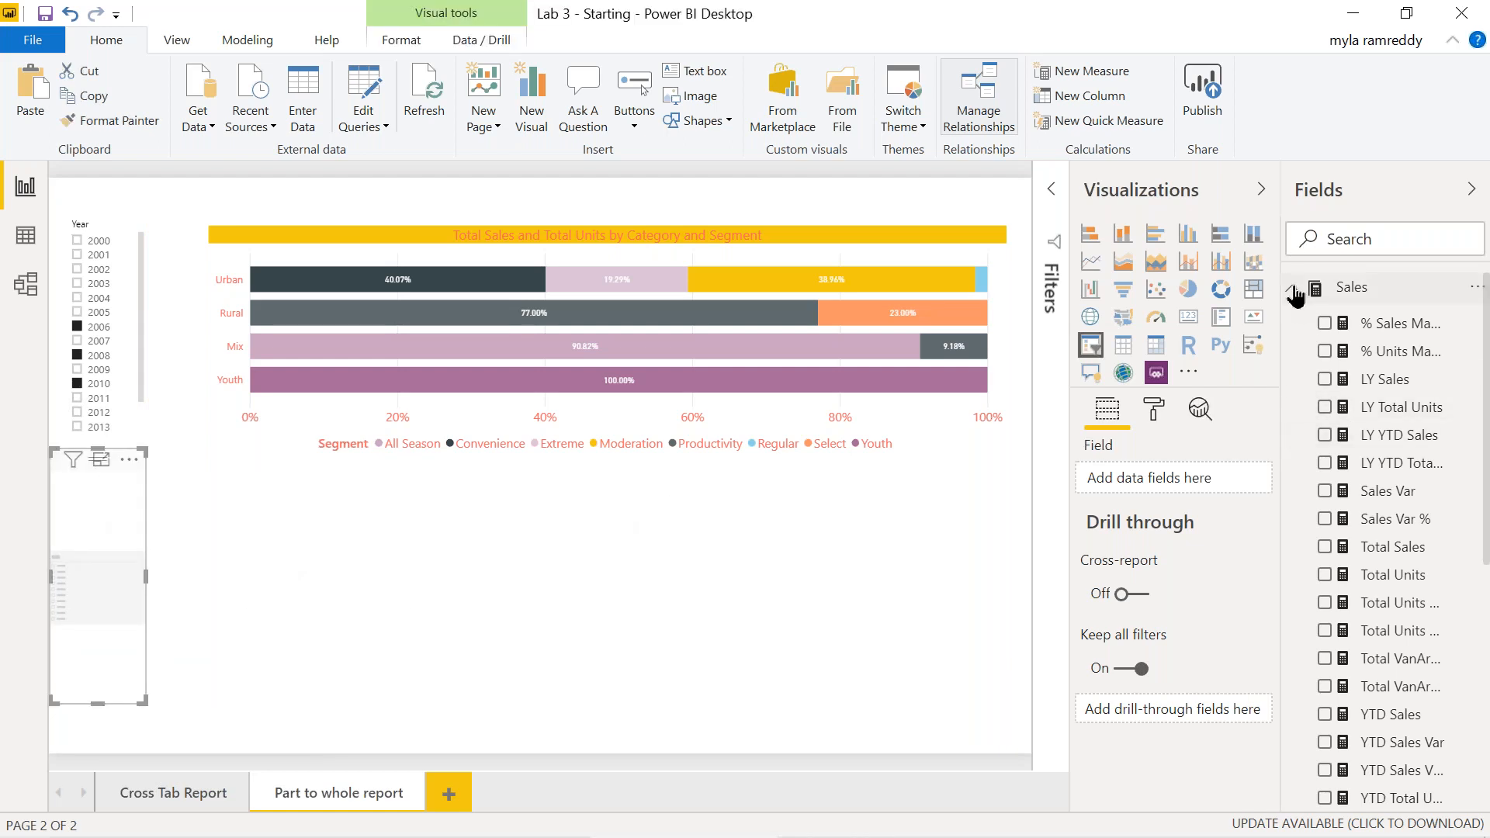
click(1293, 292)
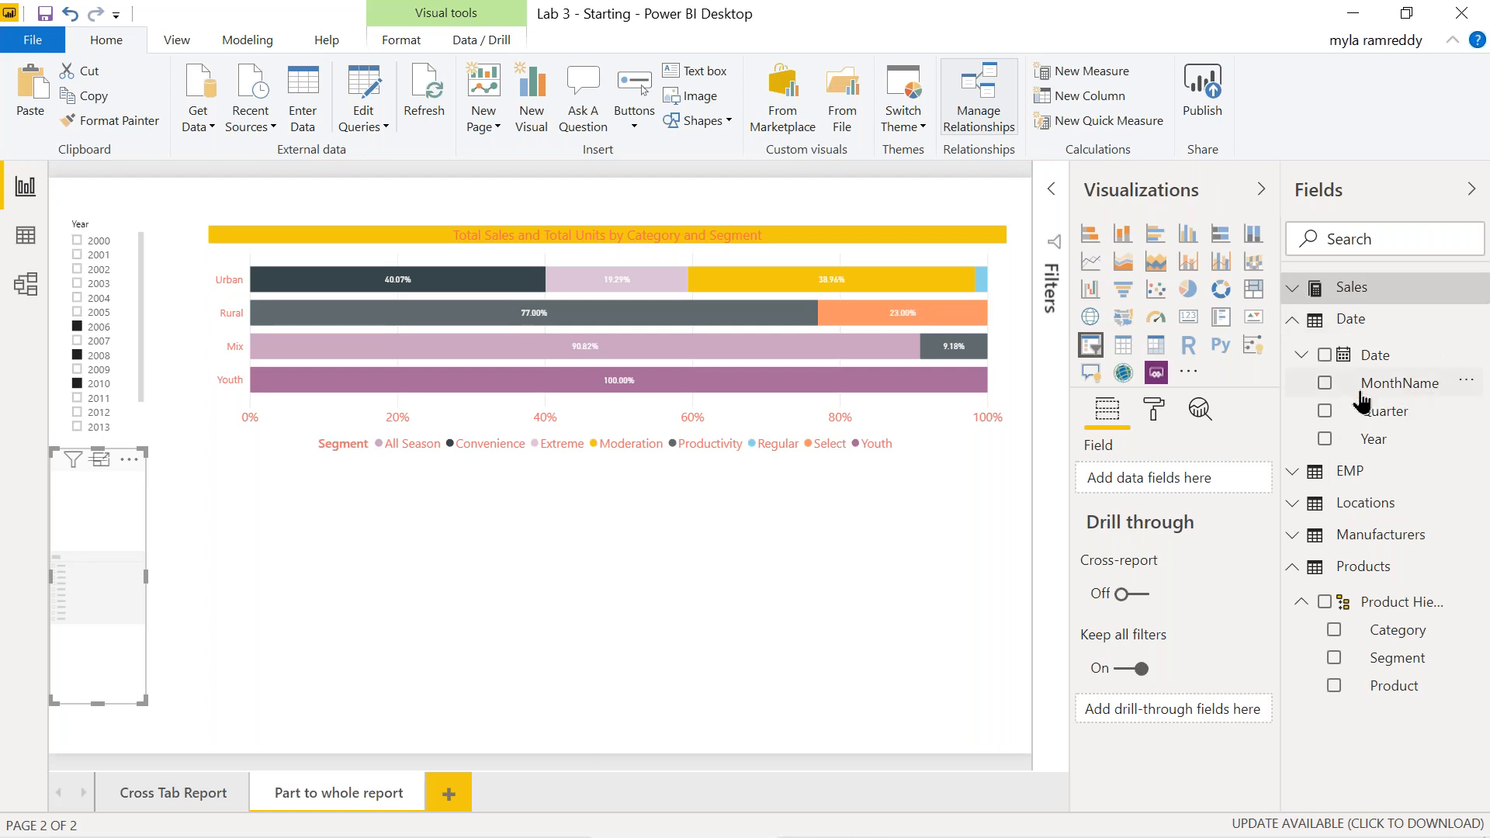
click(1325, 385)
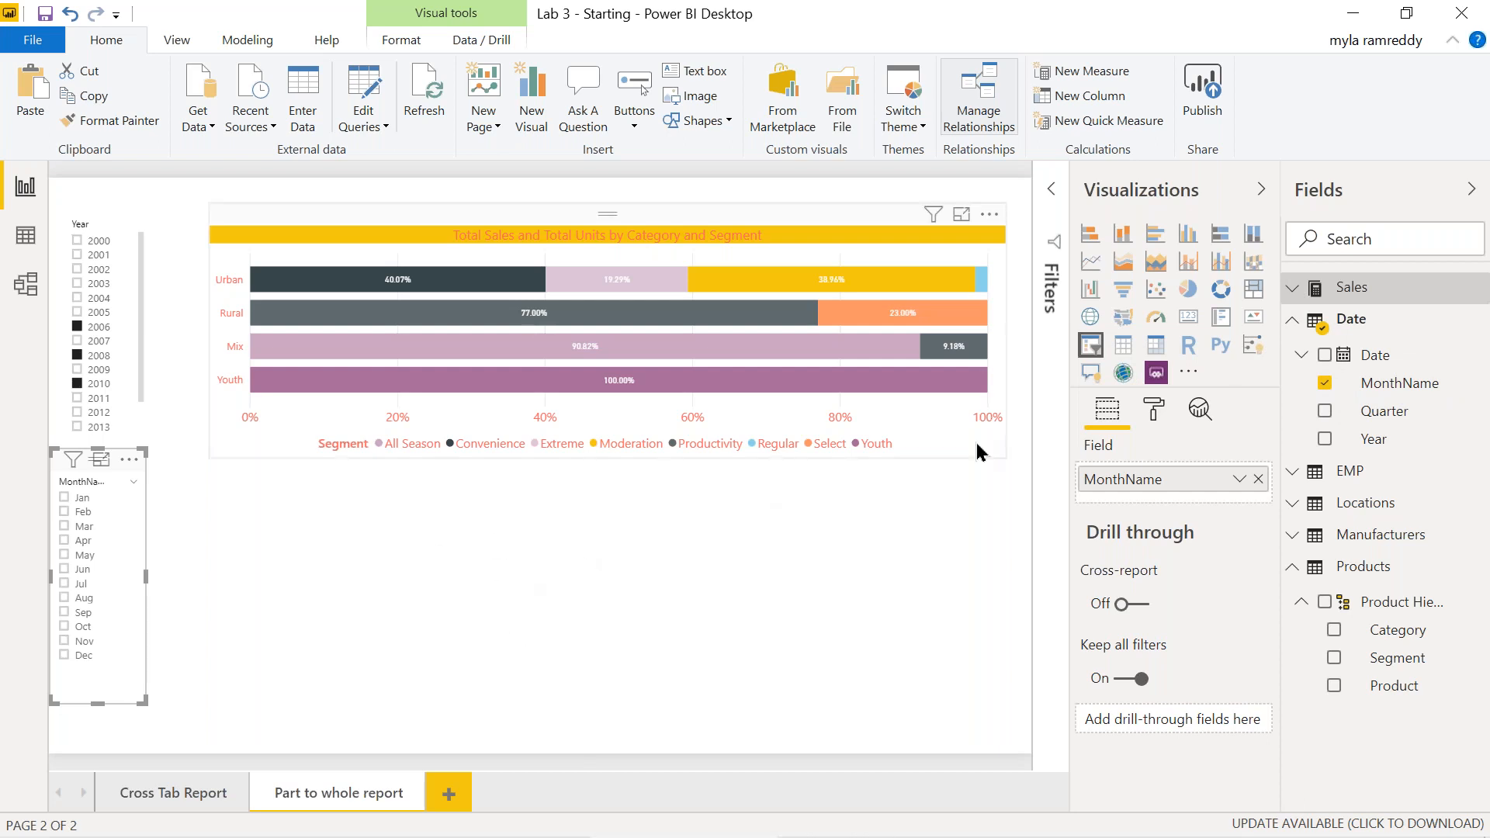
- Try to convert the MonthName slicer to a treemap, undo the conversion, and deselect the slicer
click(1256, 290)
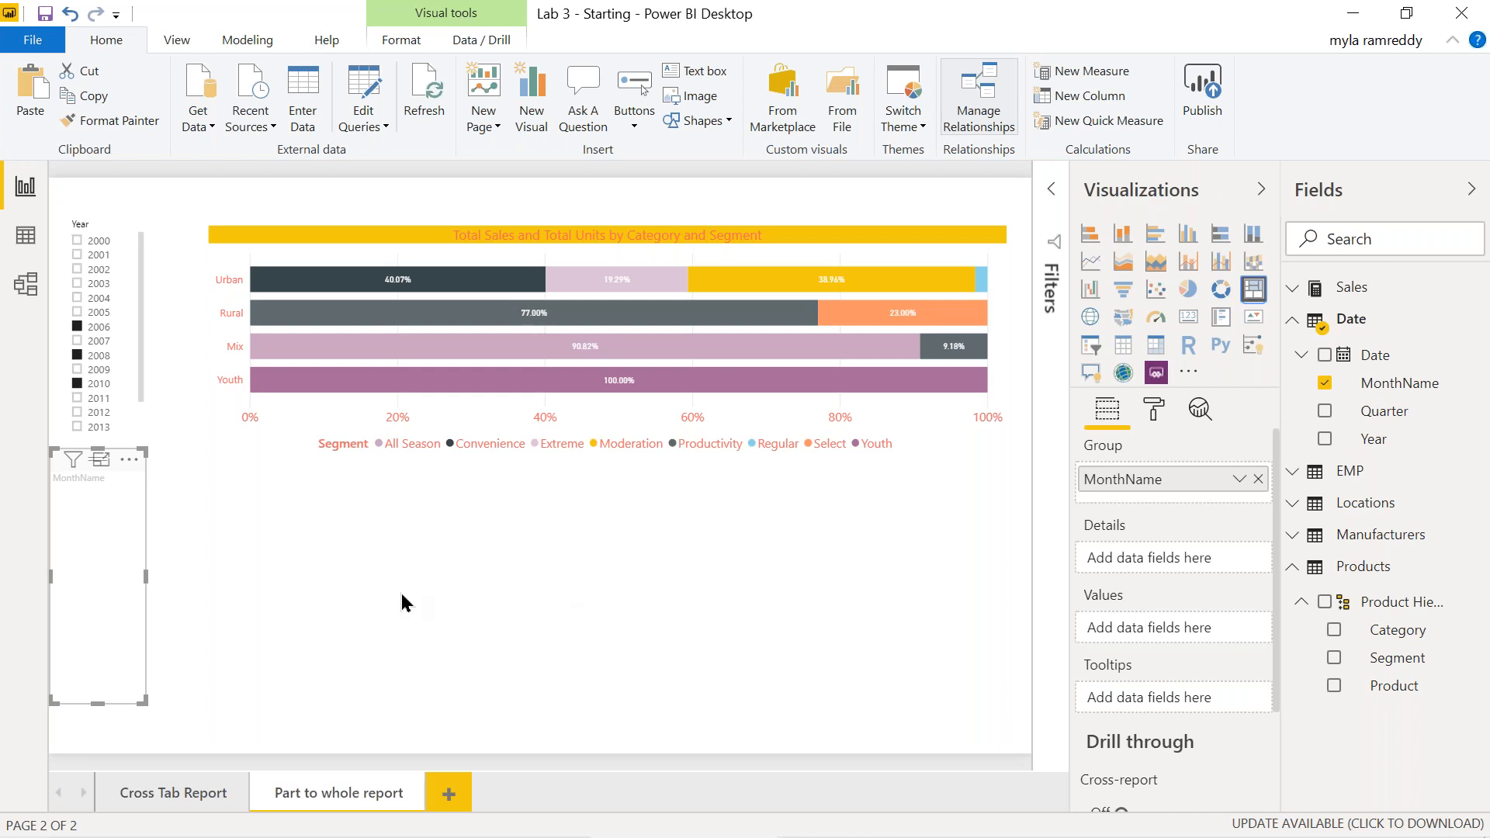
key(ctrl+z)
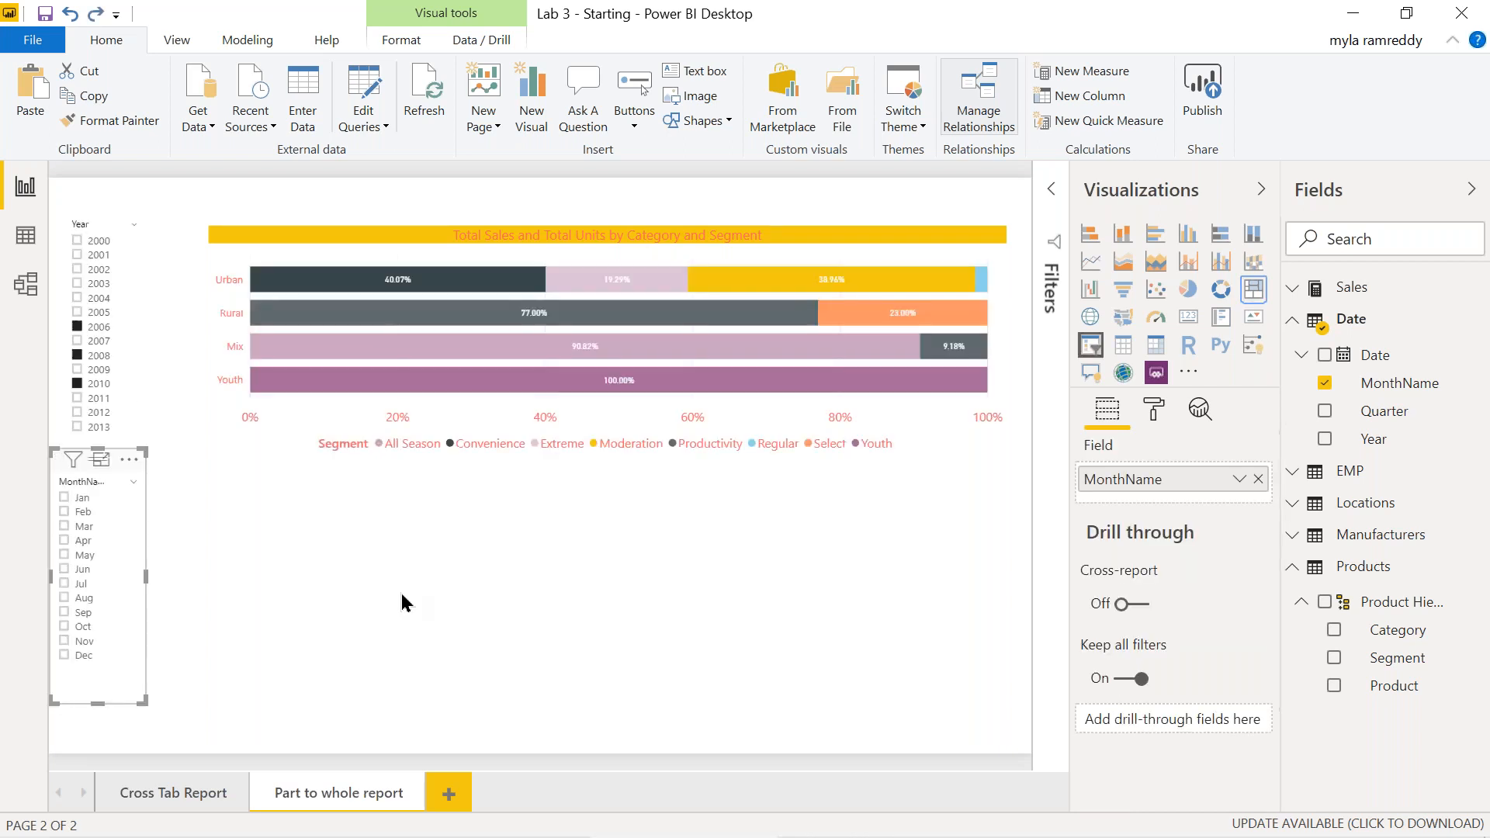
click(412, 572)
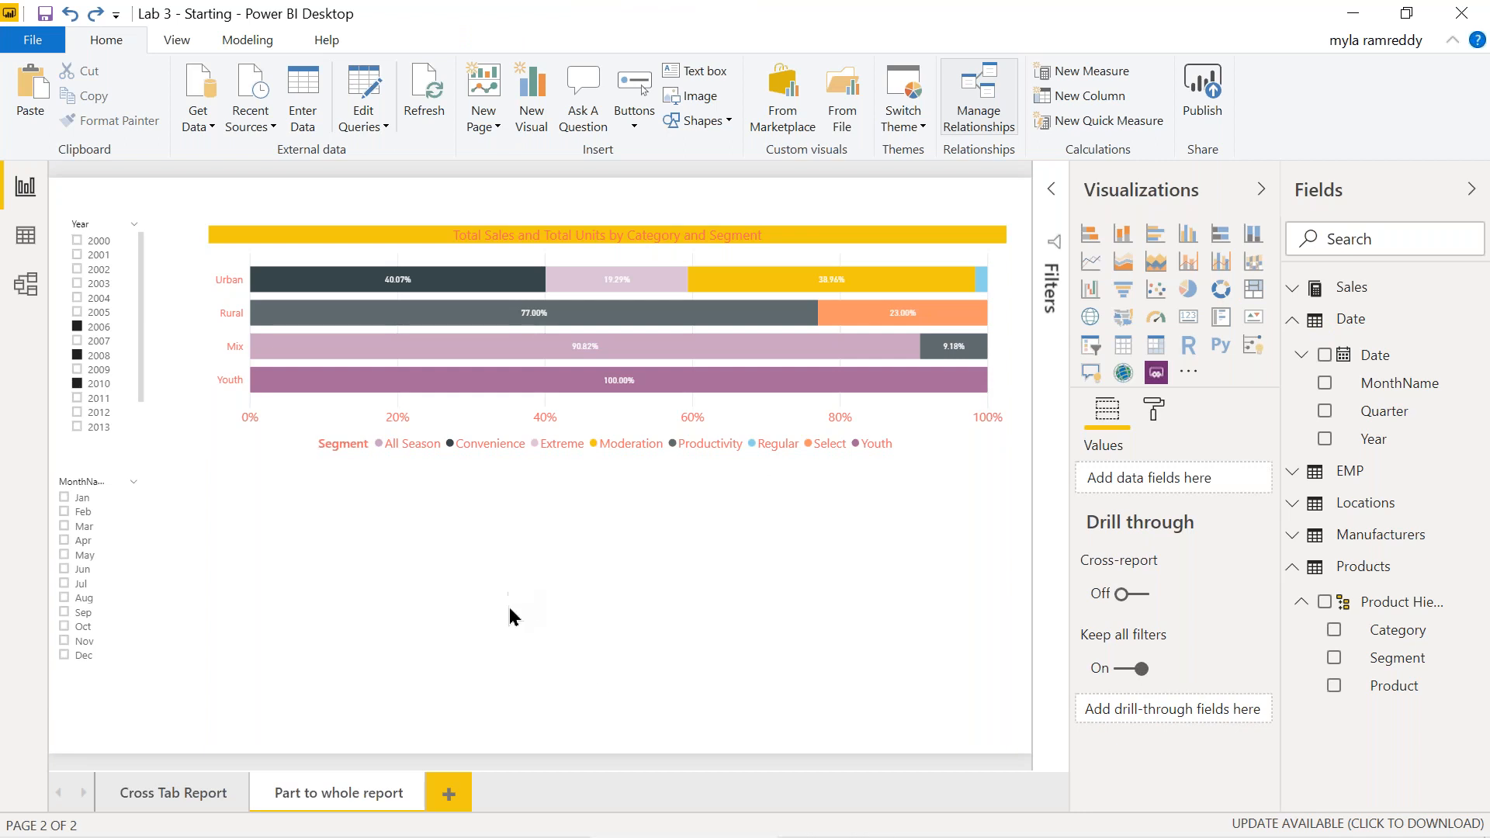
- Add an empty treemap directly below the bar chart at about the chart's width, and check the sample report in the lab notebook
click(1252, 291)
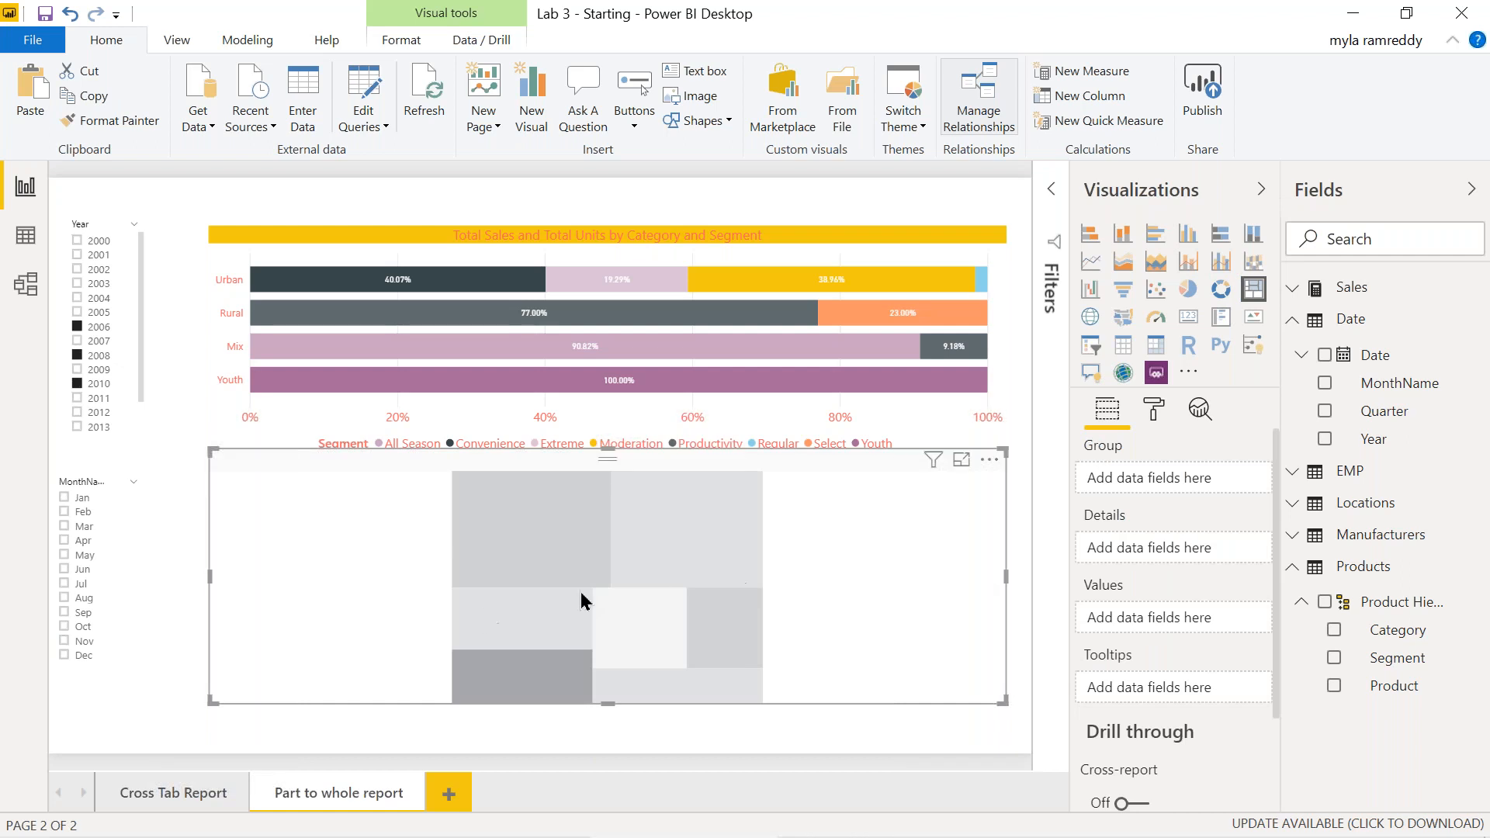
mouse_move(612, 548)
mouse_down()
mouse_move(602, 565)
mouse_move(608, 546)
mouse_up()
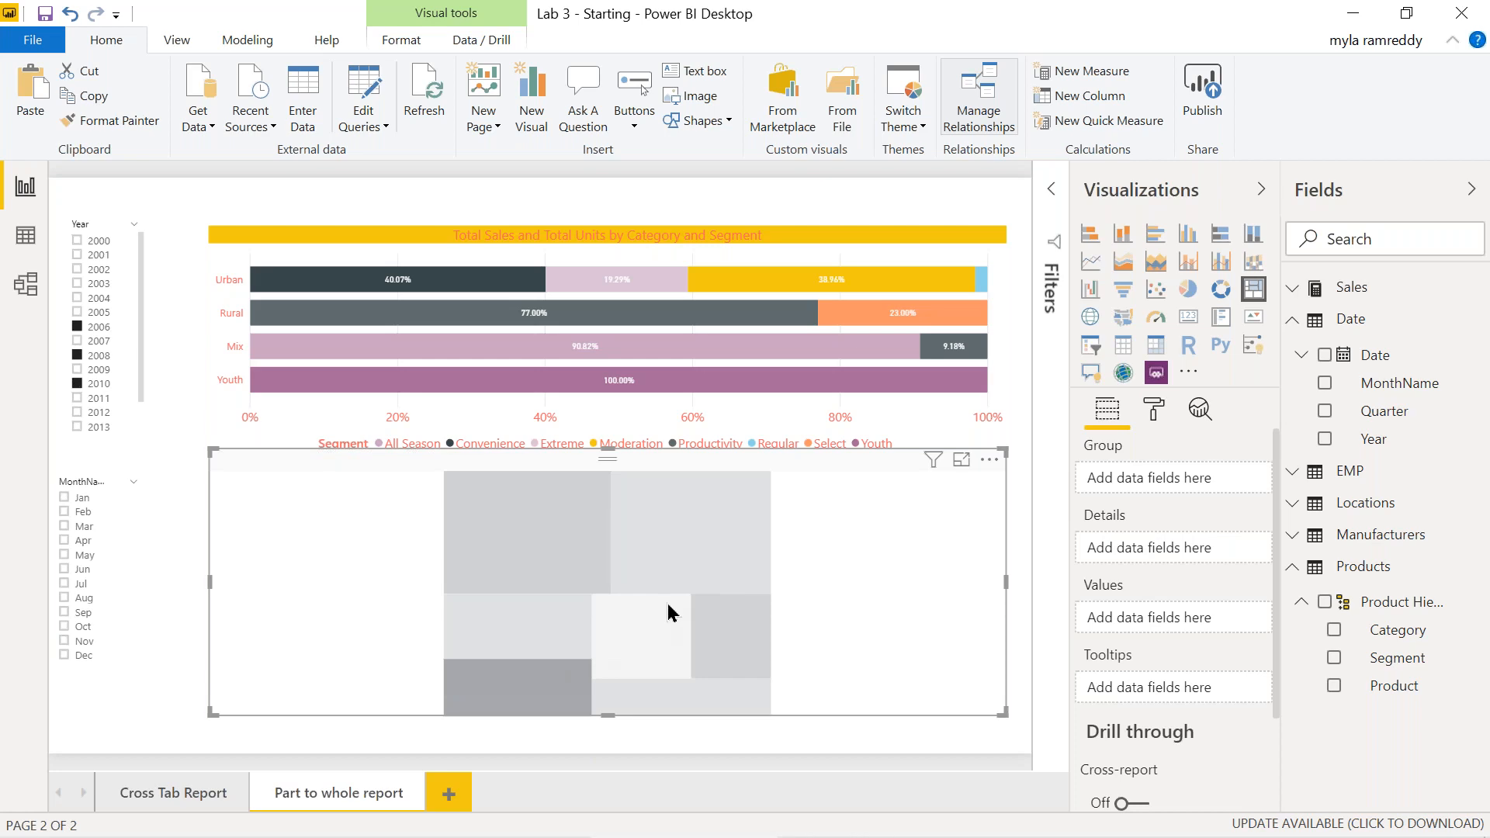
key(alt+Tab)
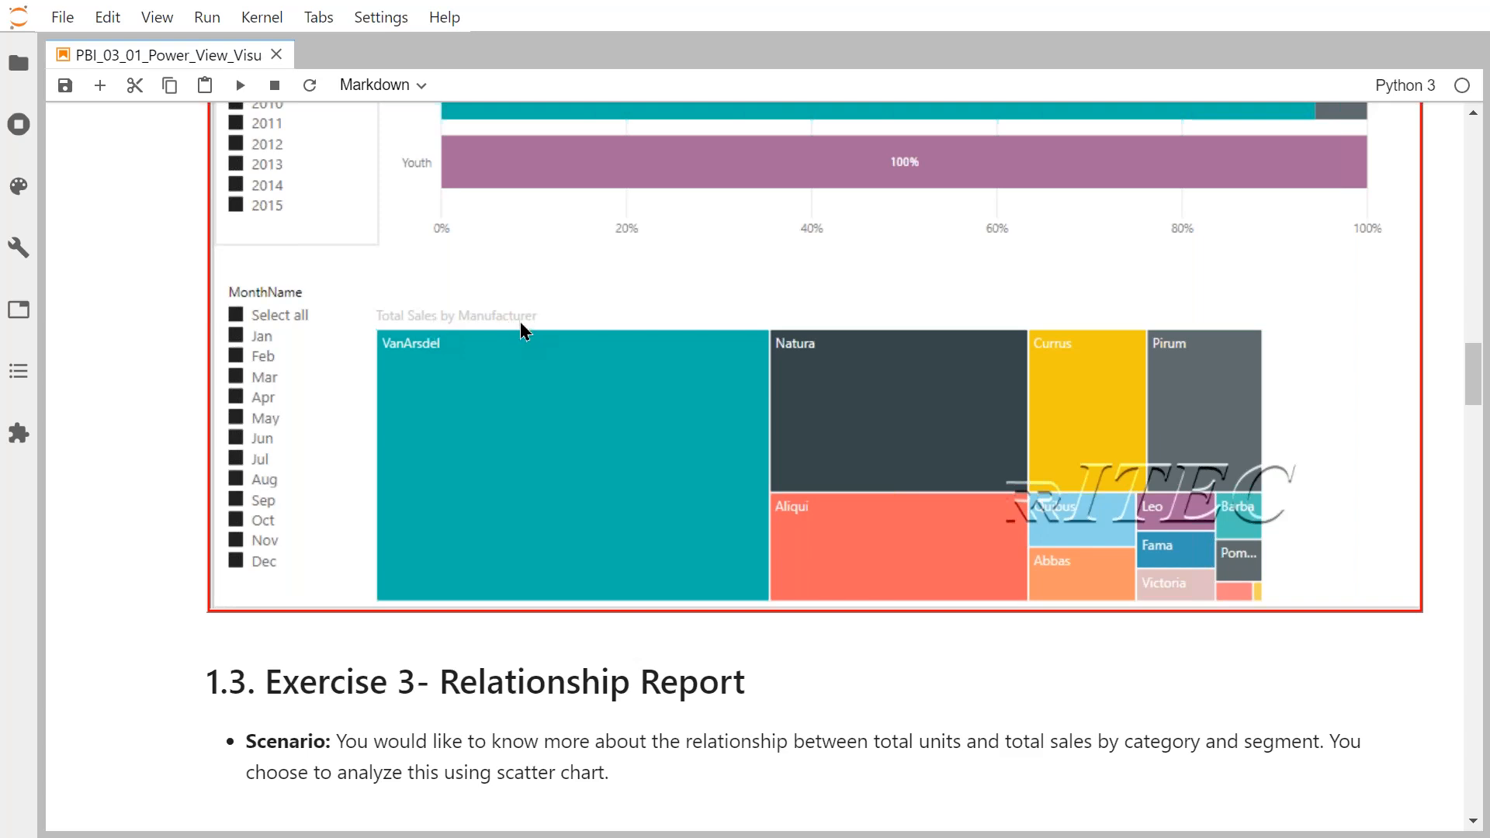
key(alt+Tab)
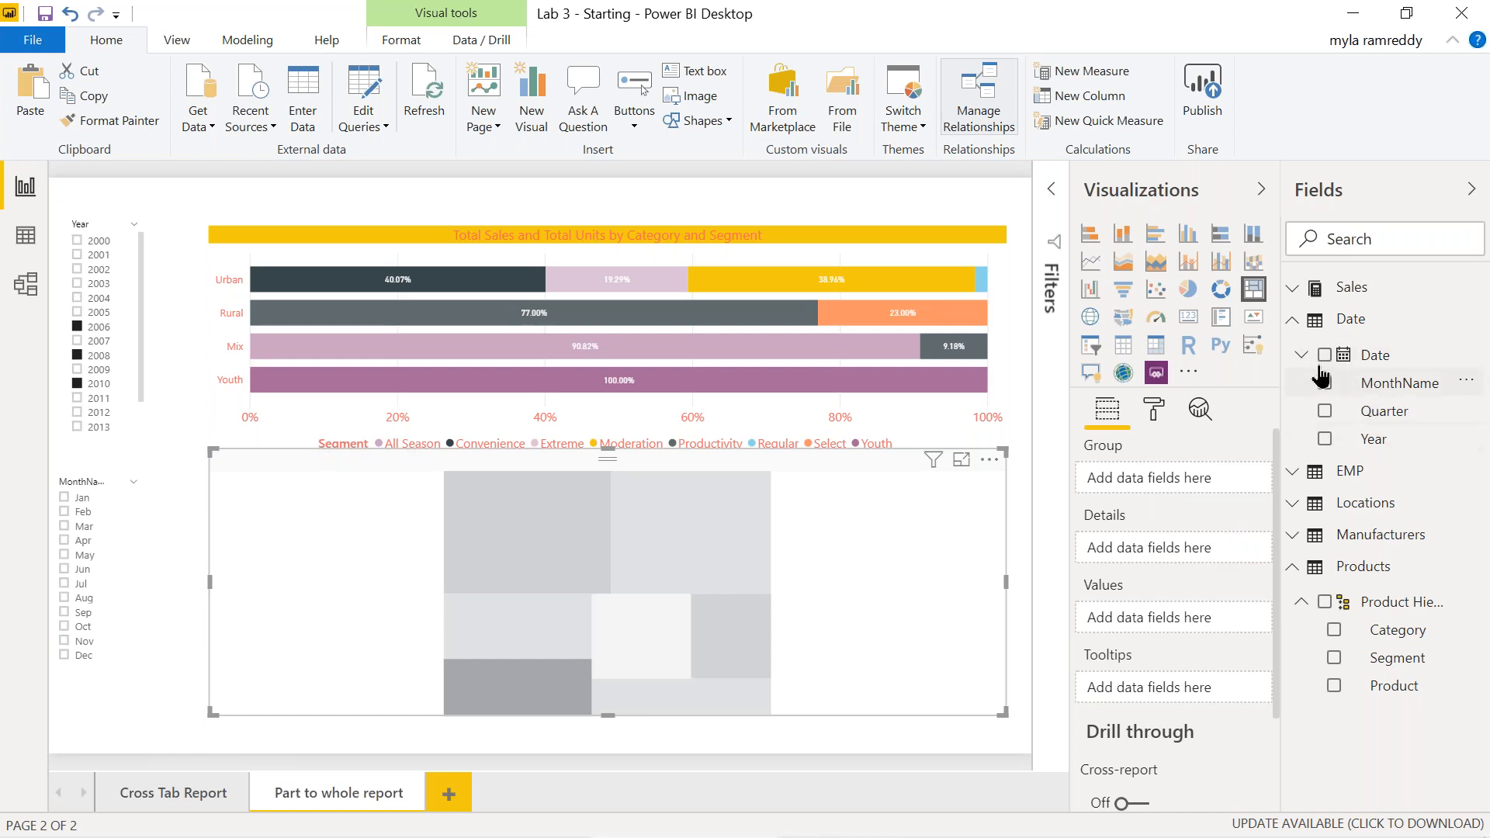
- Group the treemap by Manufacturer from the Manufacturers table and use Total Sales from the Sales table as its values
click(1294, 537)
drag(1252, 527, 1166, 490)
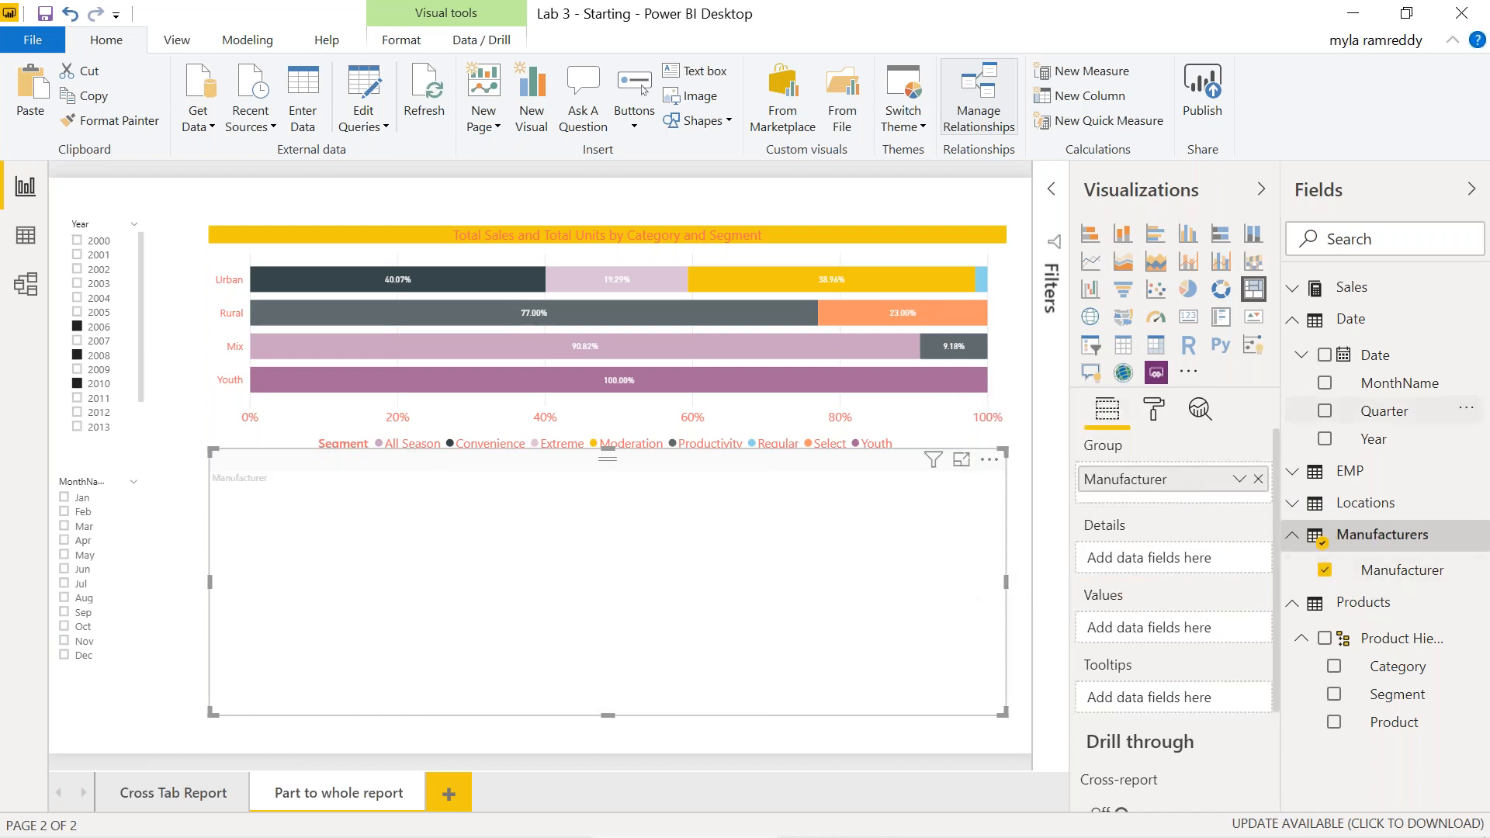
click(1293, 289)
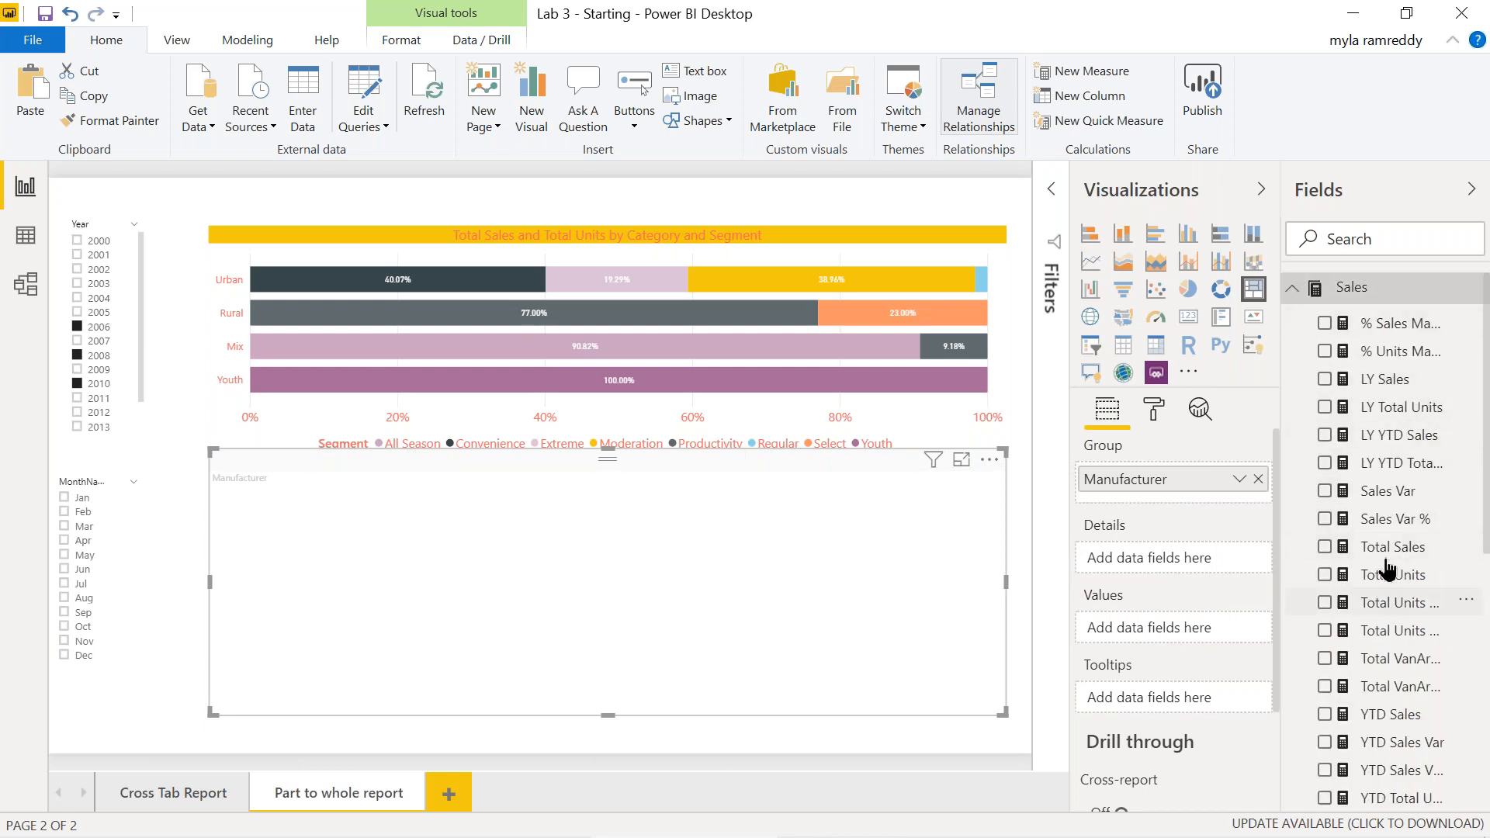
drag(1387, 555, 1157, 627)
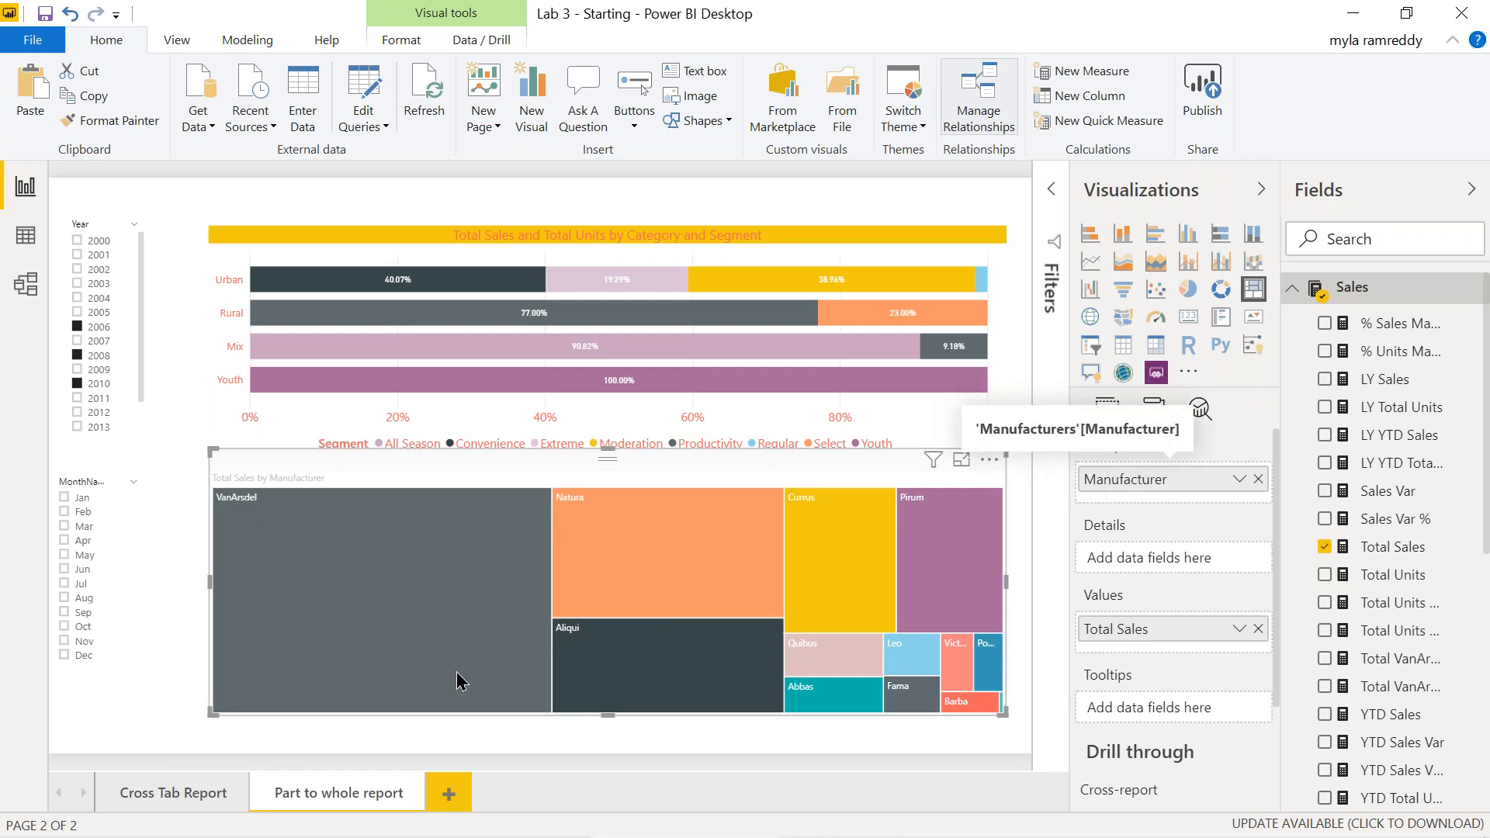
mouse_move(454, 680)
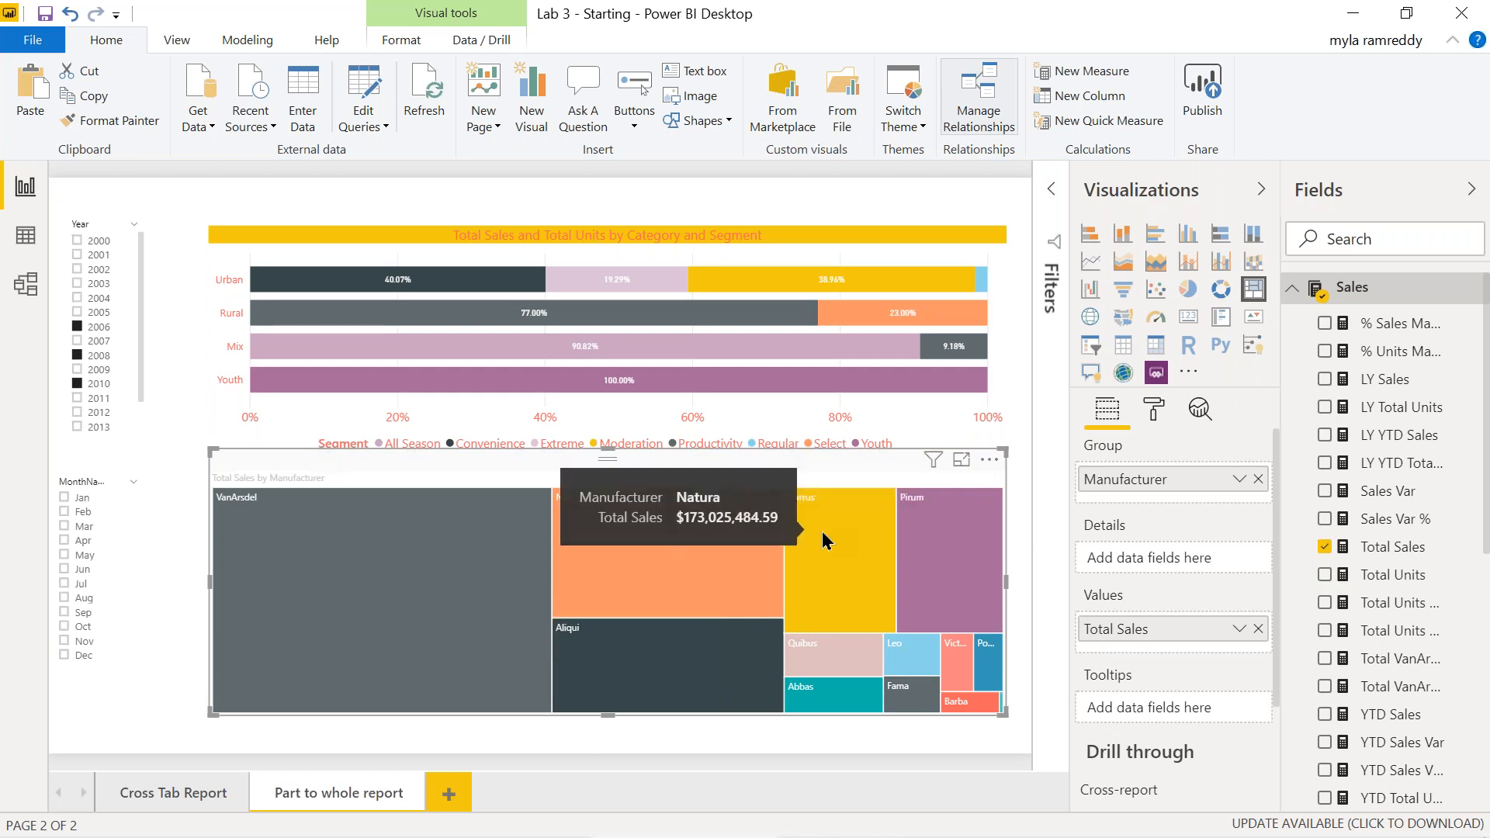
mouse_move(939, 560)
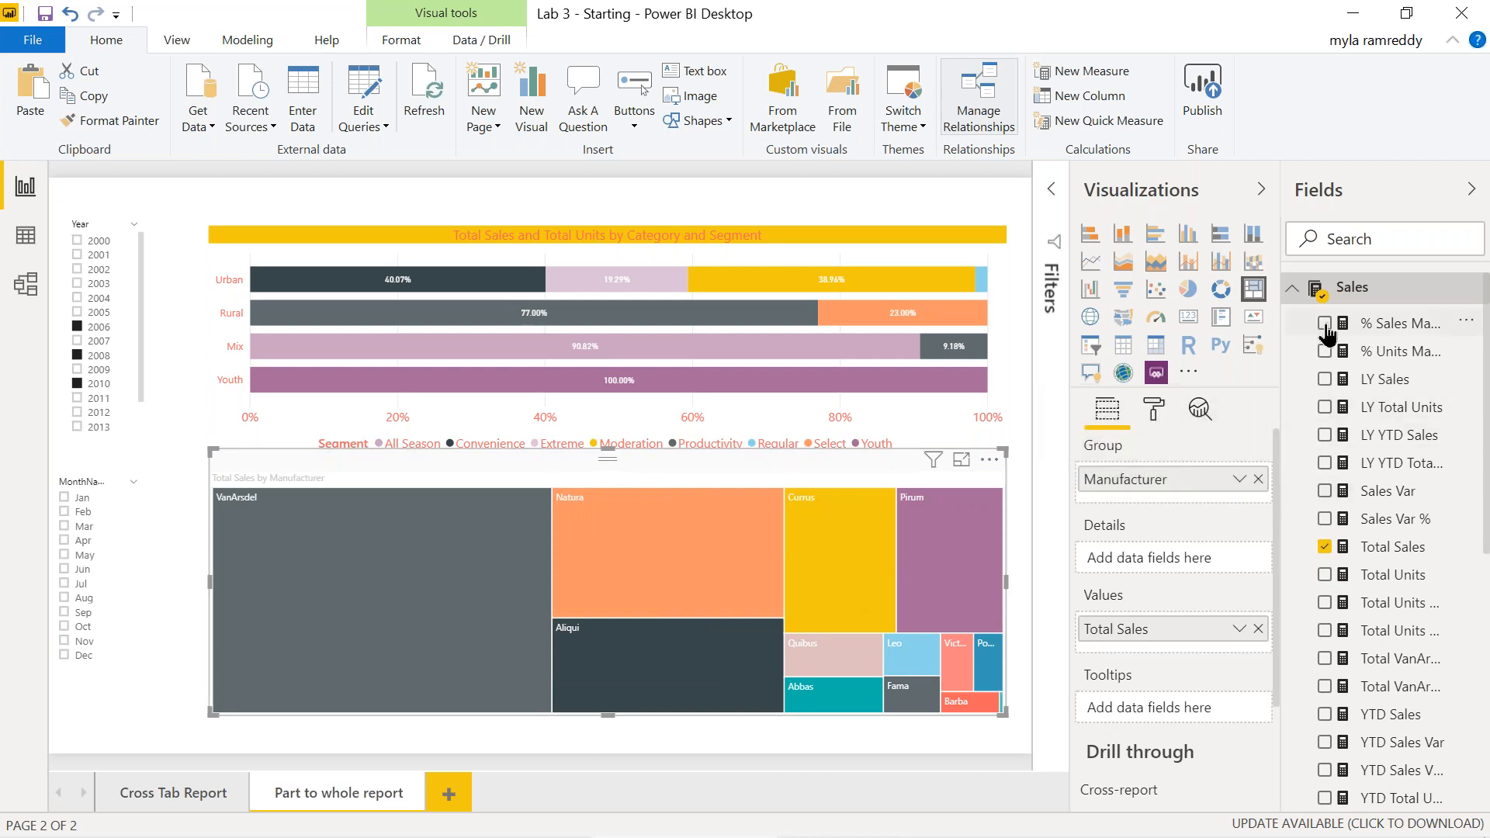
- Add Category from the Products table's product hierarchy as the treemap's details and inspect the sales of several manufacturer tiles
click(1290, 294)
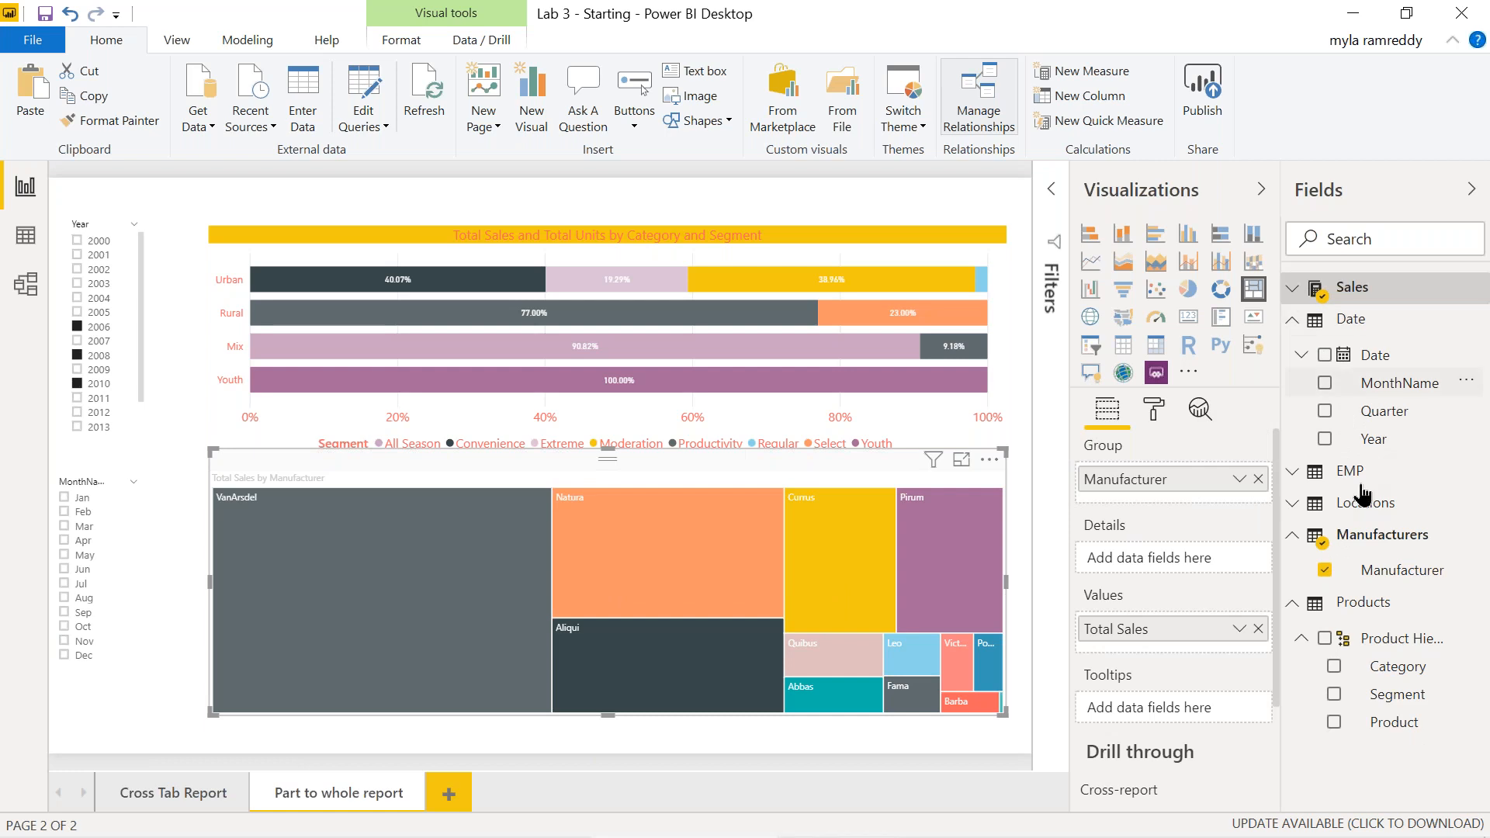
drag(1380, 682, 1118, 554)
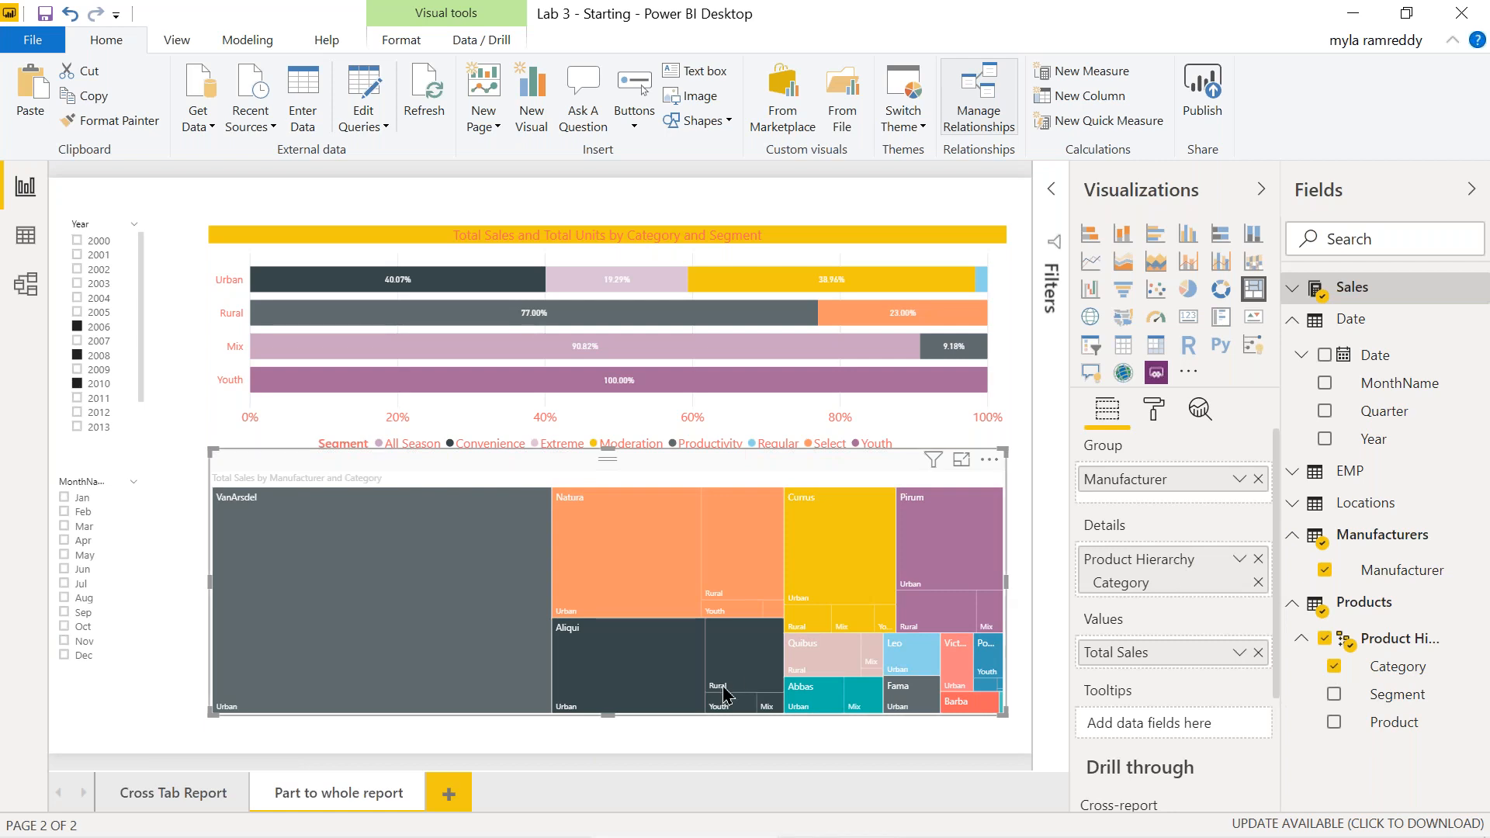
mouse_move(410, 576)
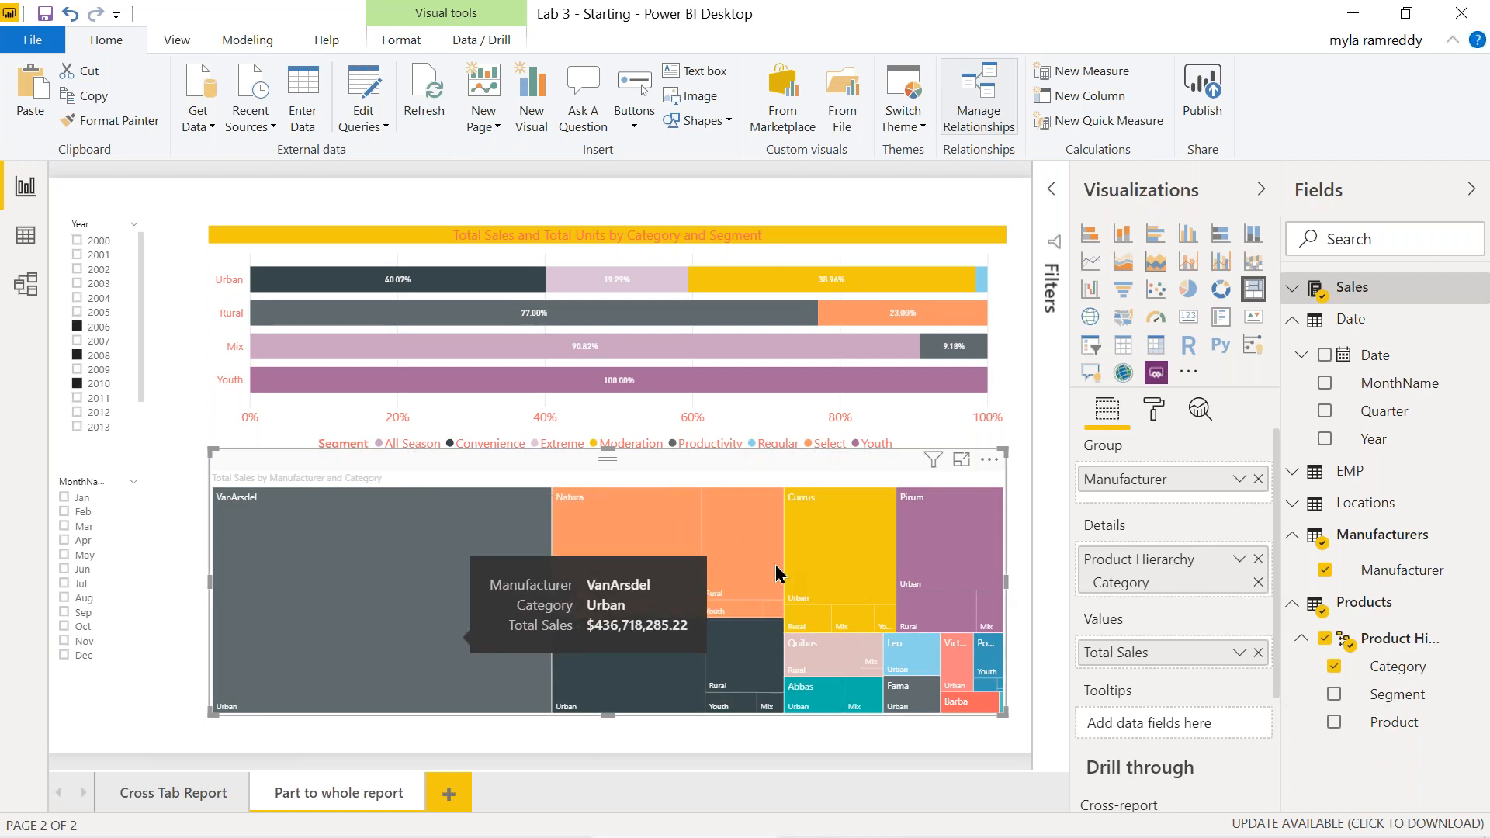
mouse_move(826, 538)
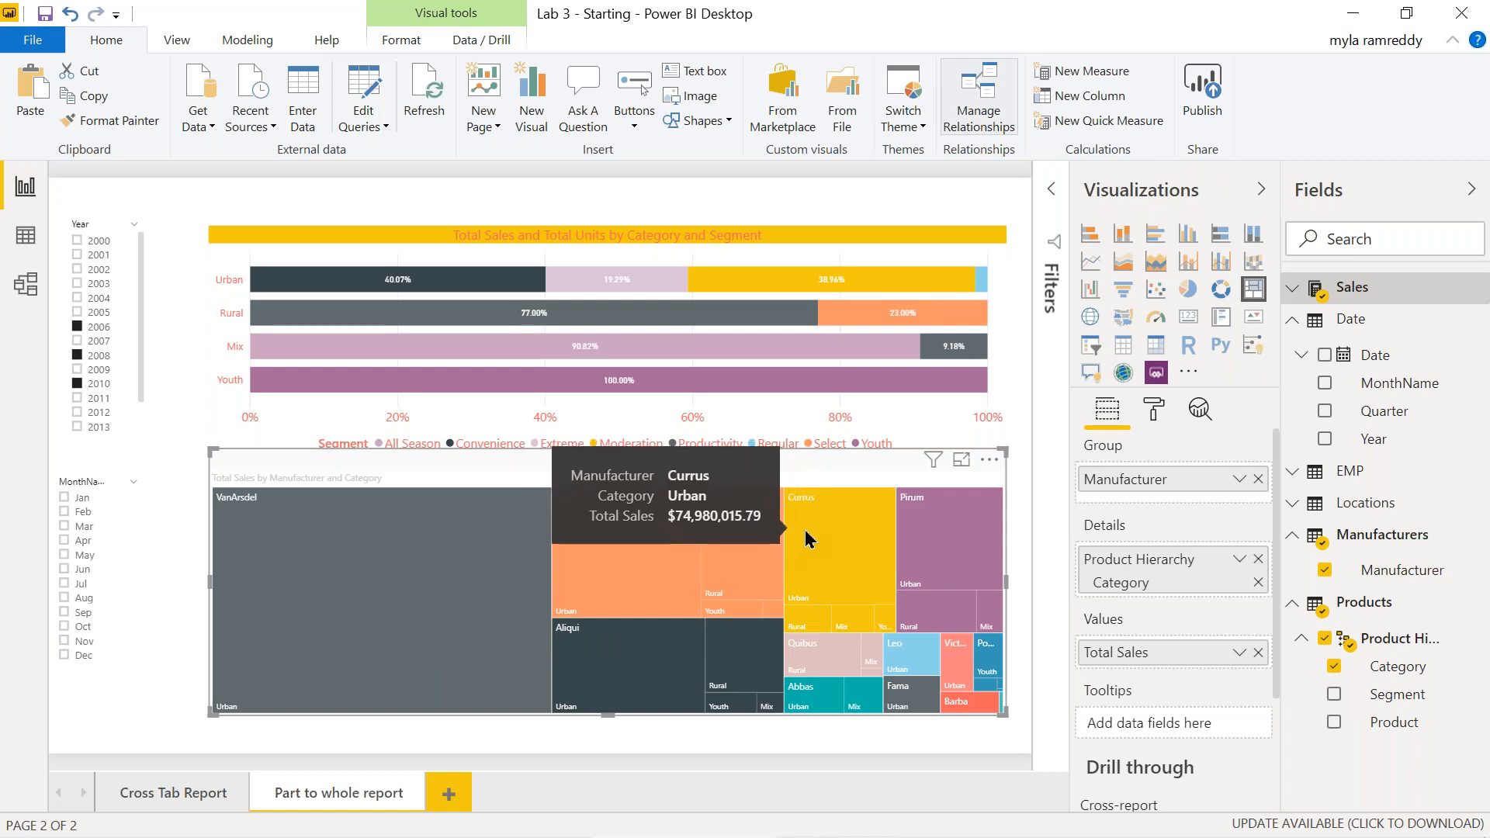
mouse_move(810, 623)
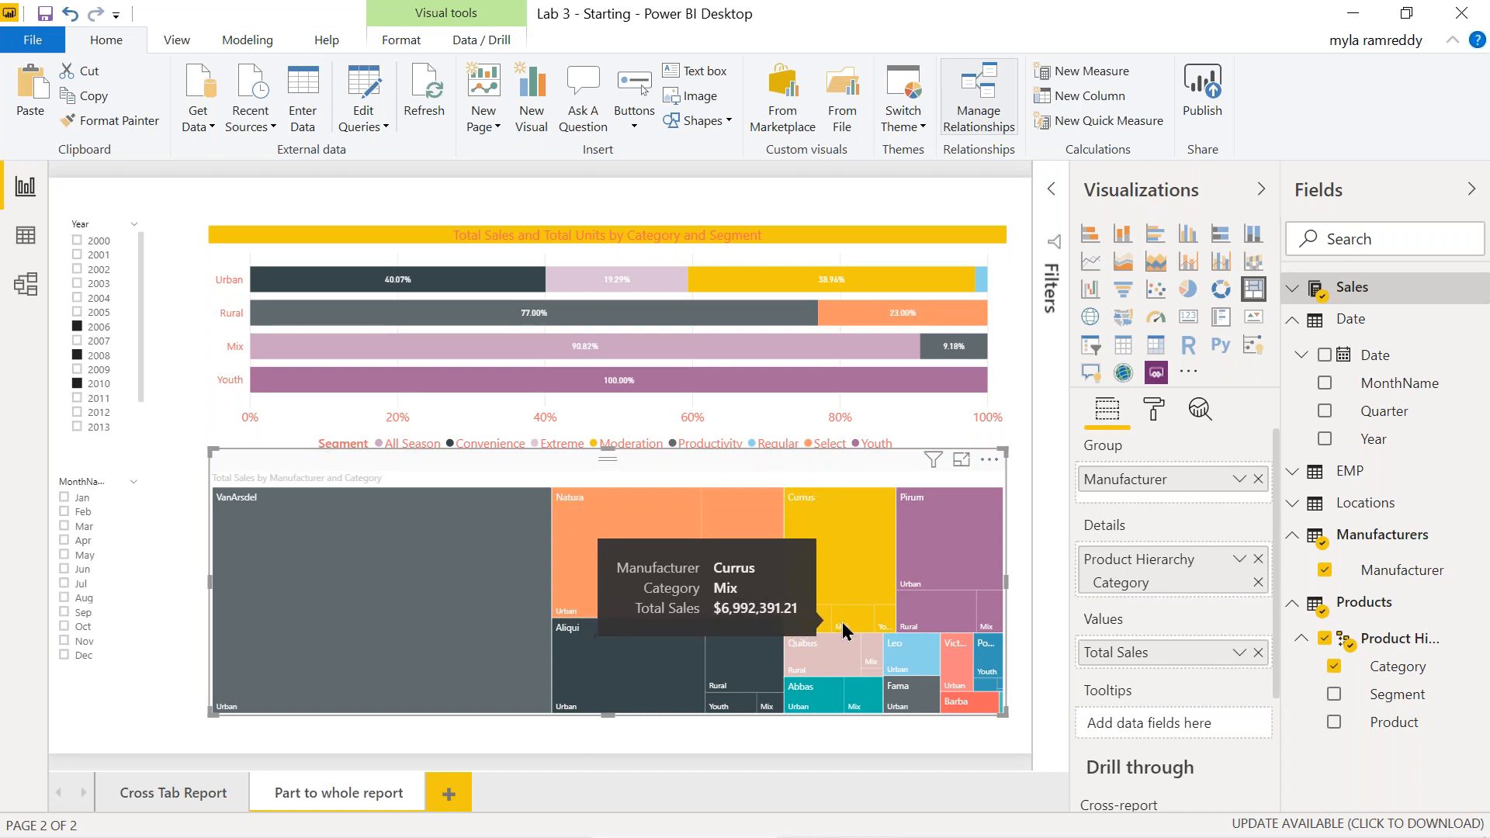
mouse_move(596, 677)
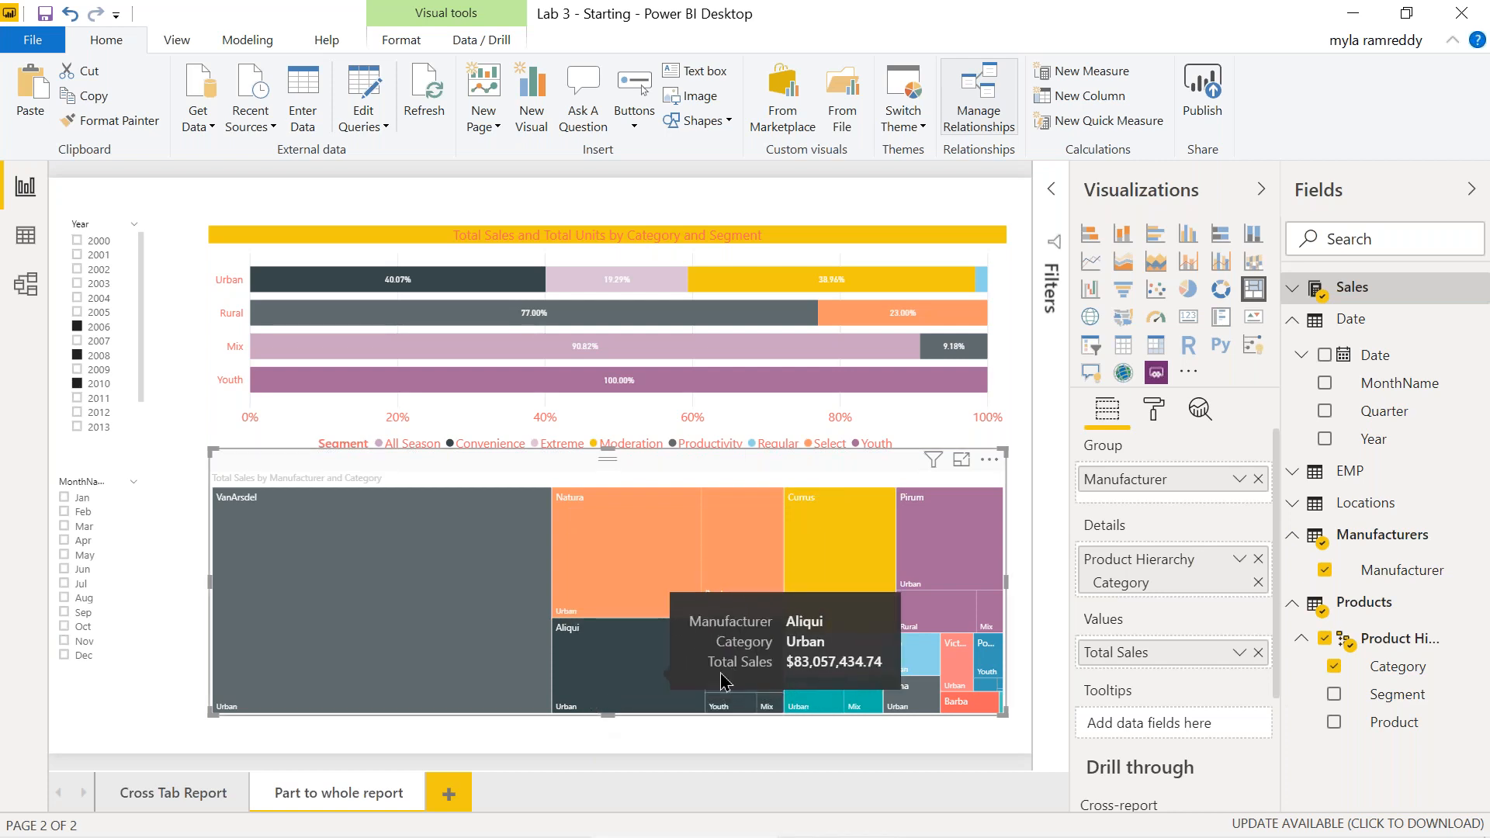
mouse_move(728, 683)
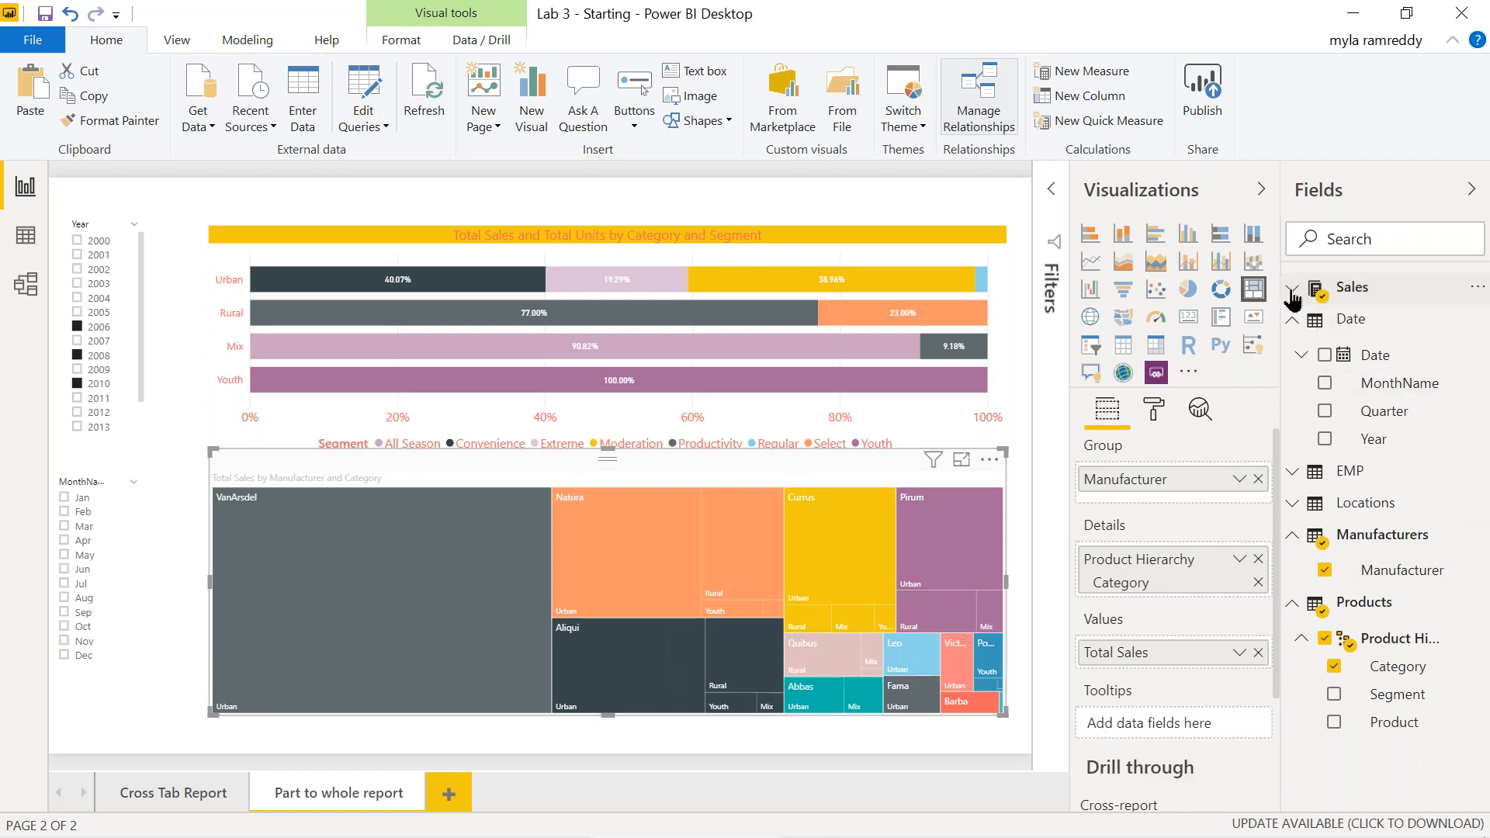
- Add the Total Units measure to the treemap's tooltips and check the tooltips of the VanArsdel and Natura tiles
click(1291, 290)
drag(1357, 593, 1170, 723)
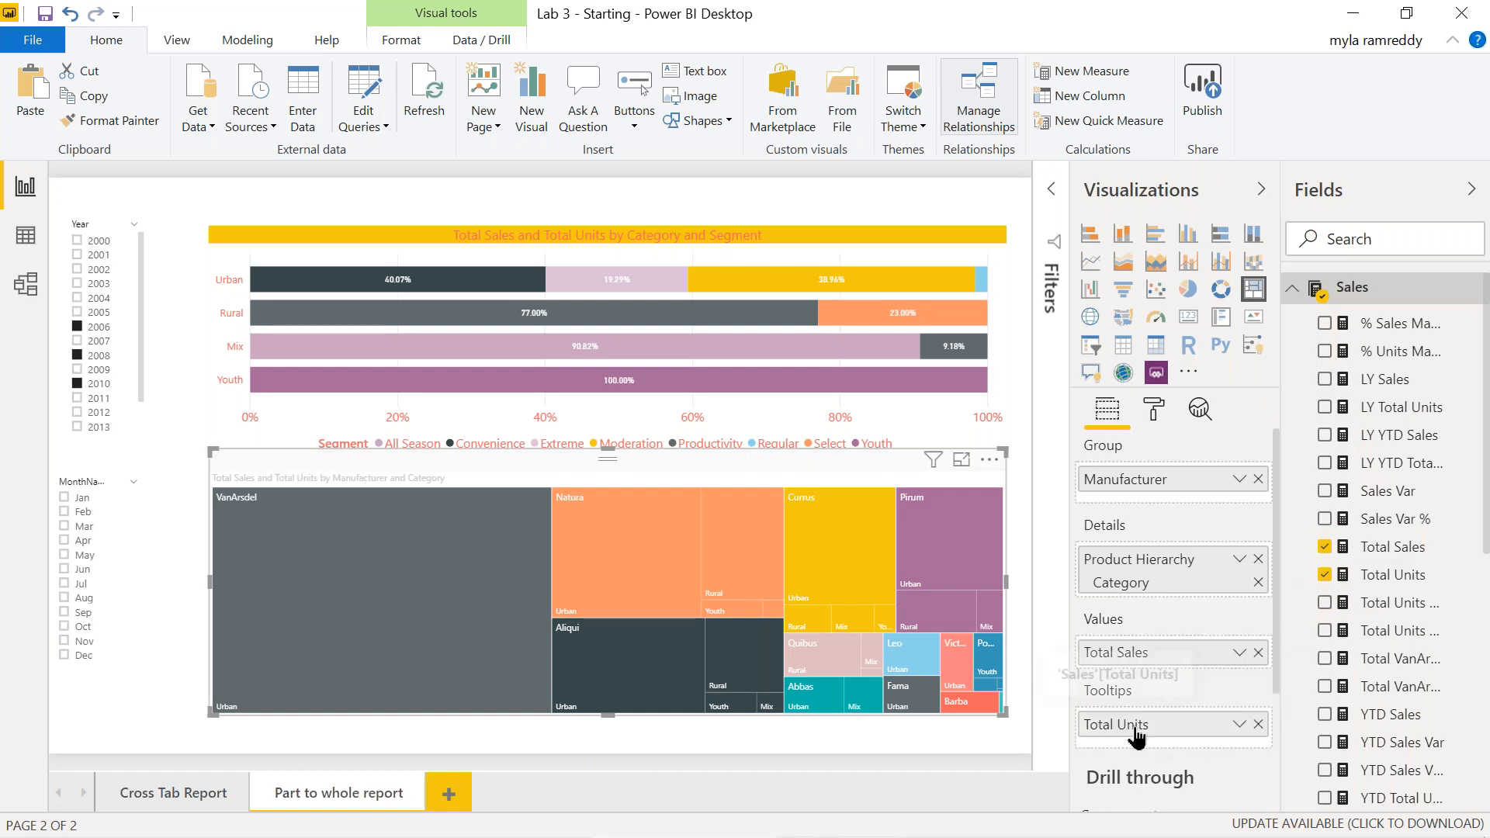
mouse_move(404, 613)
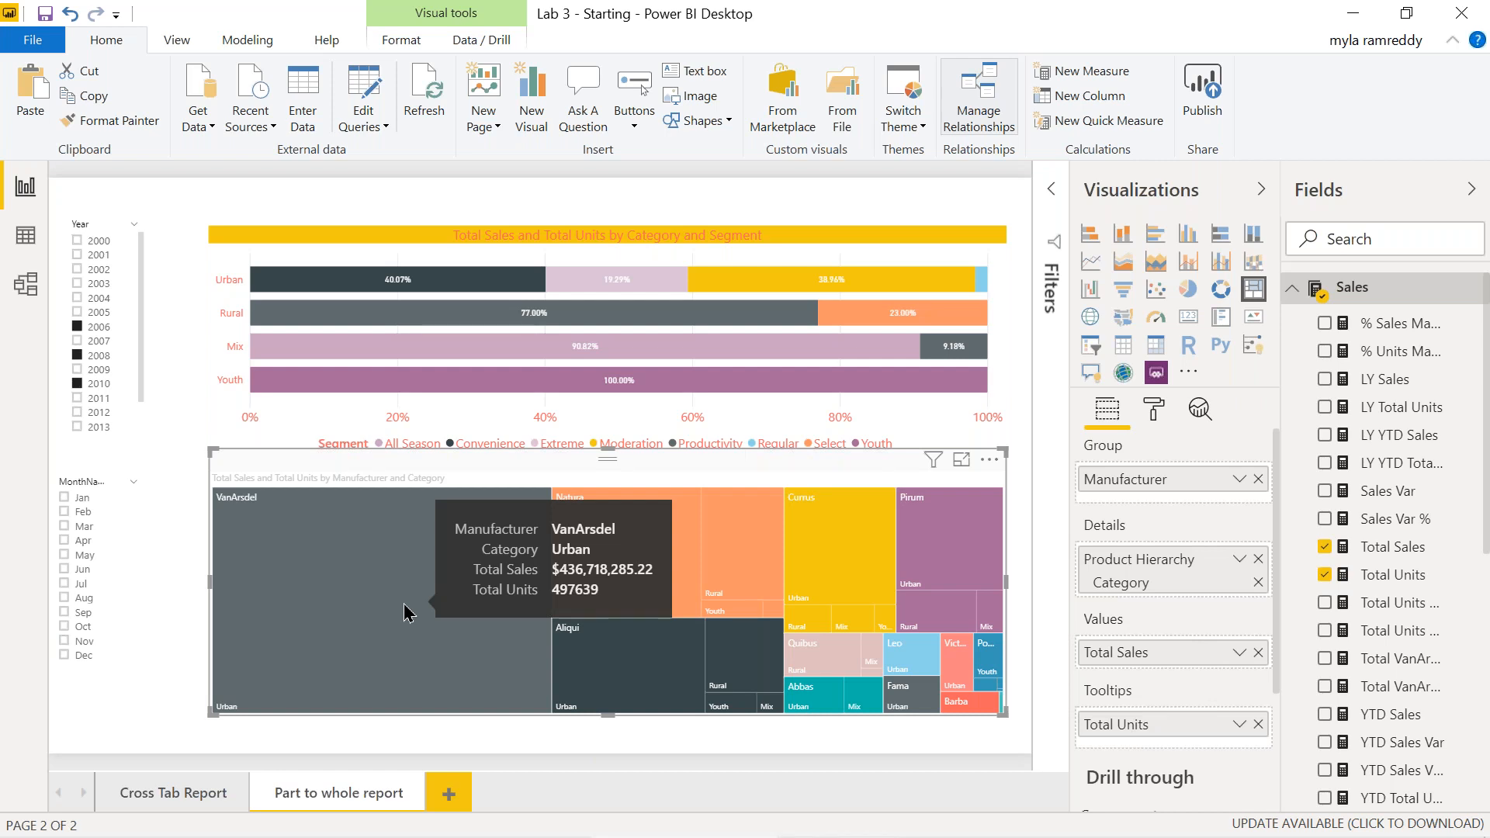
mouse_move(614, 570)
mouse_move(738, 617)
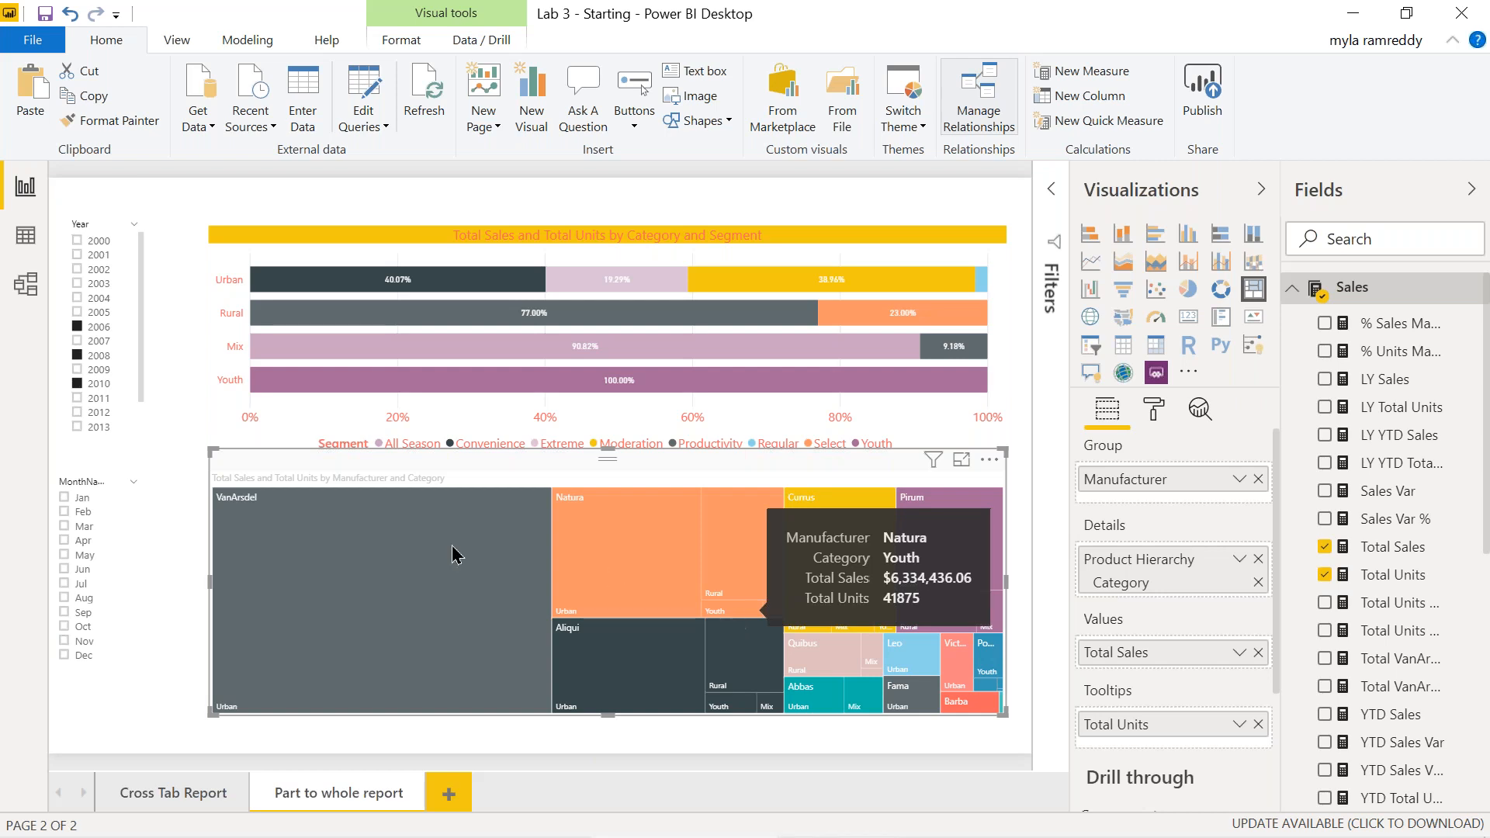
mouse_move(397, 534)
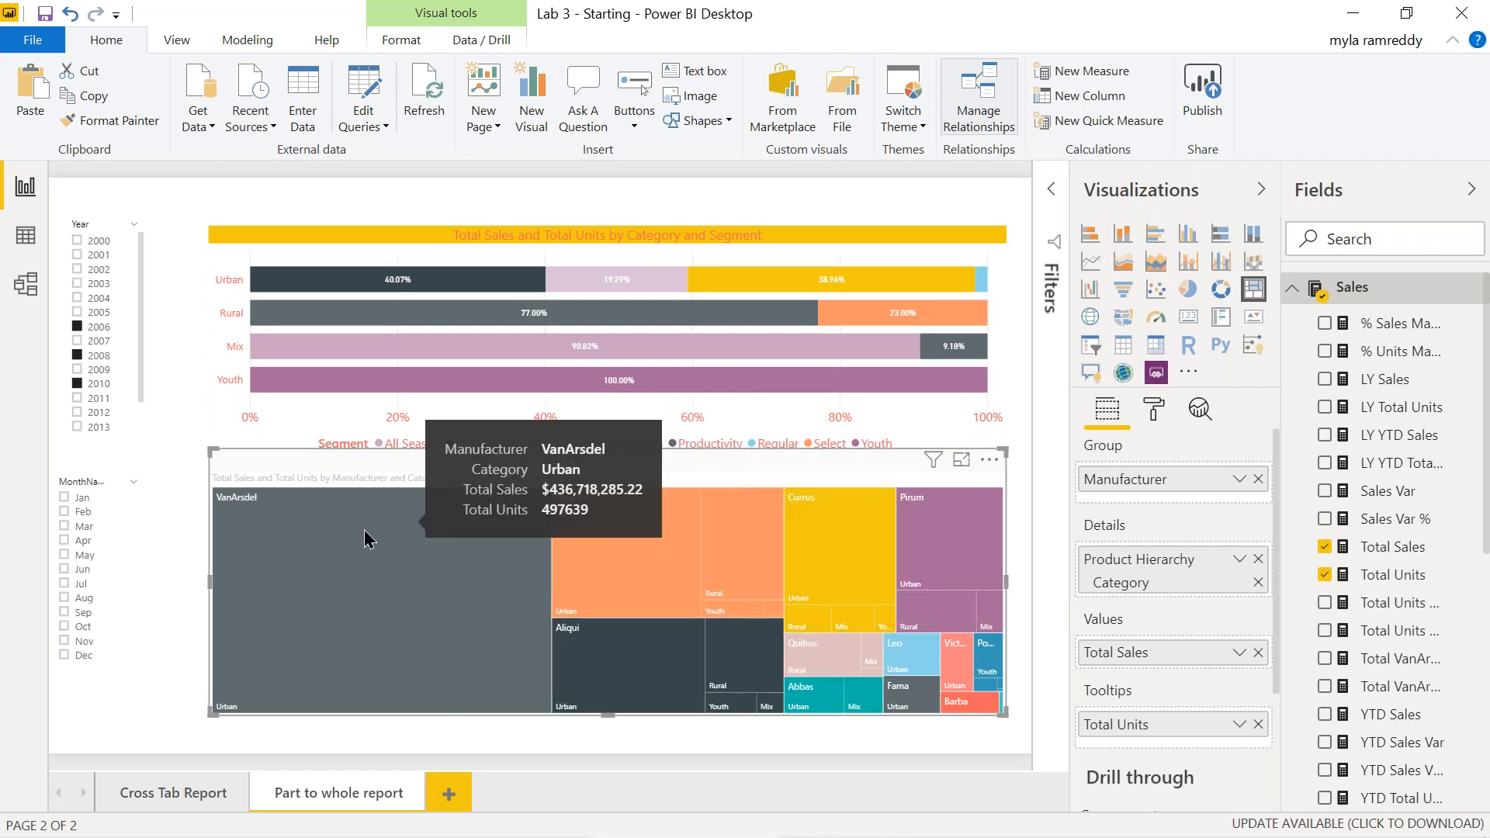
- Filter the report page with the MonthName slicer to Apr and May
click(65, 554)
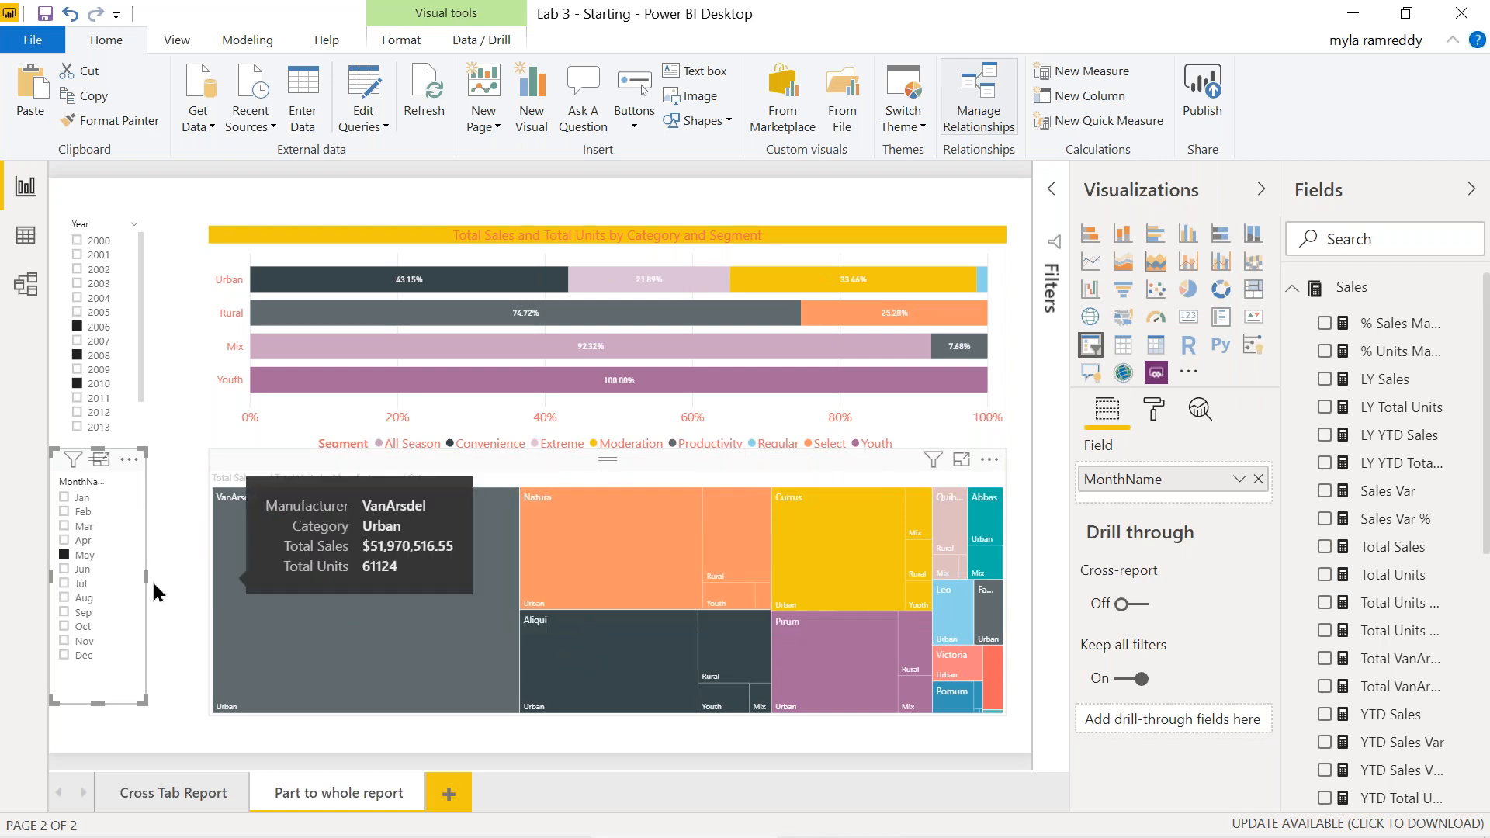
click(65, 542)
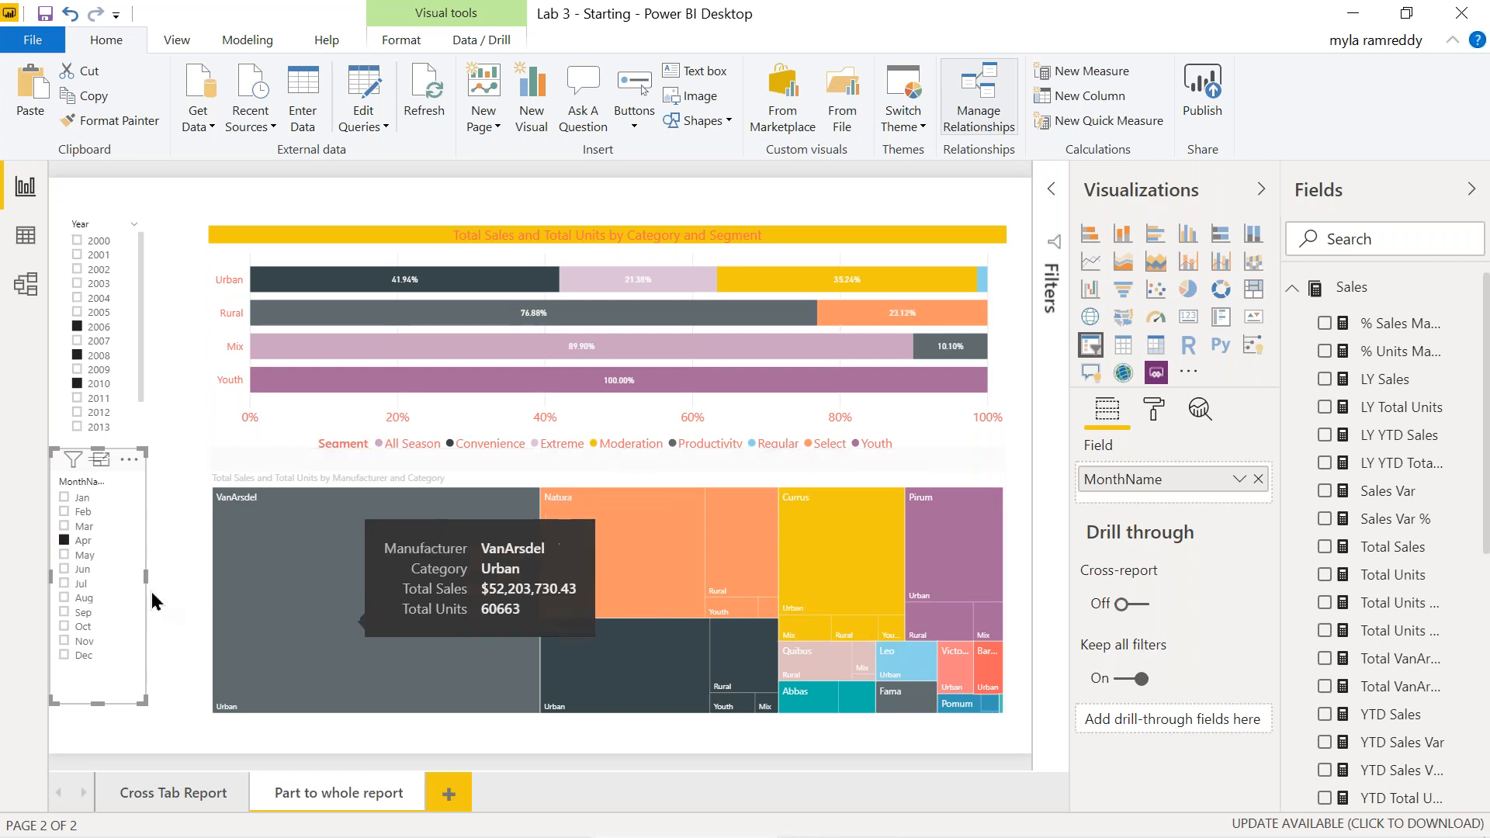
click(65, 555)
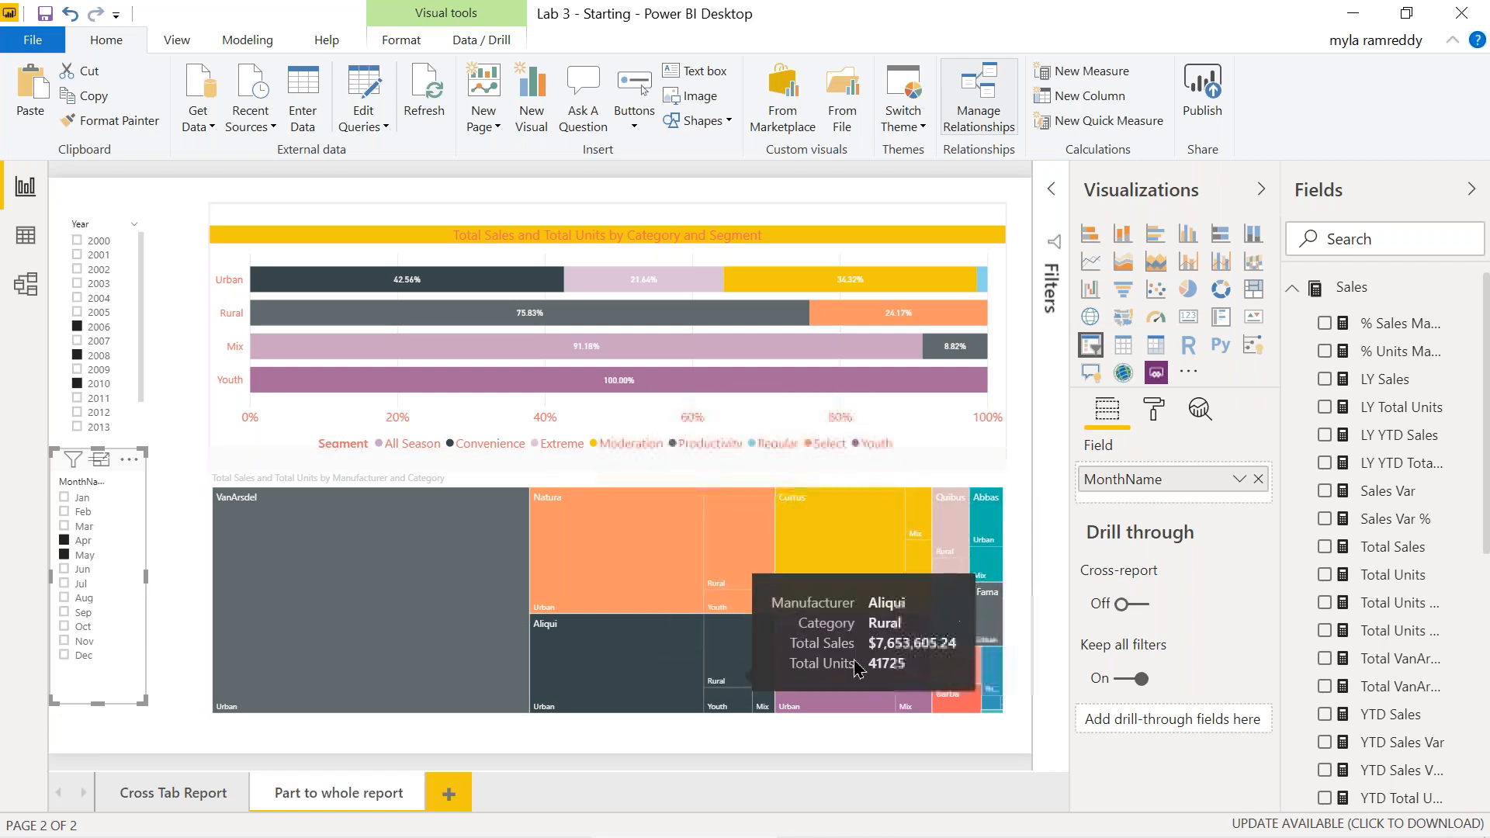
mouse_move(840, 623)
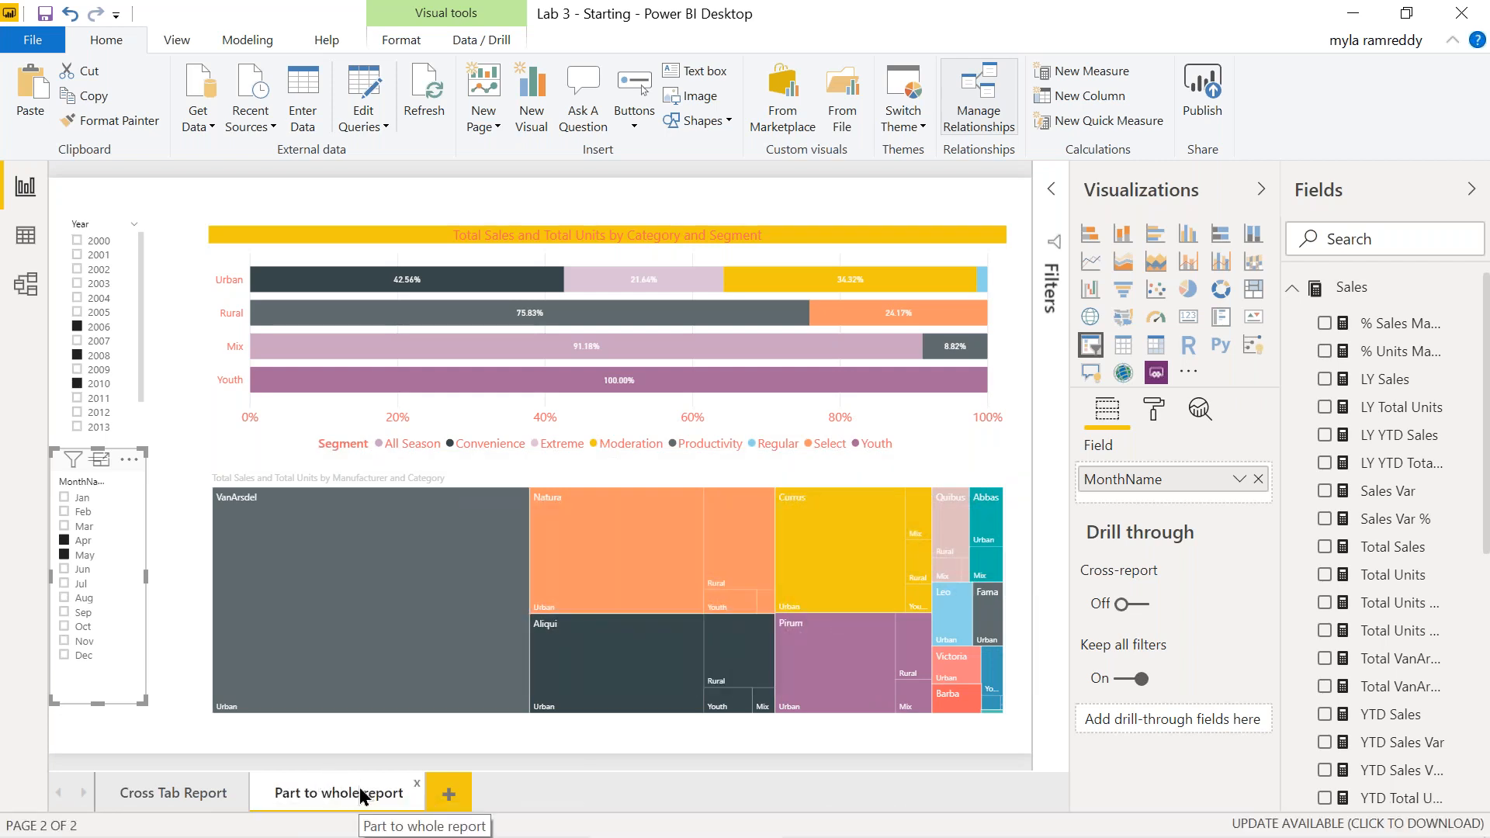
- Review the formatting and analytics options available for the treemap
click(405, 464)
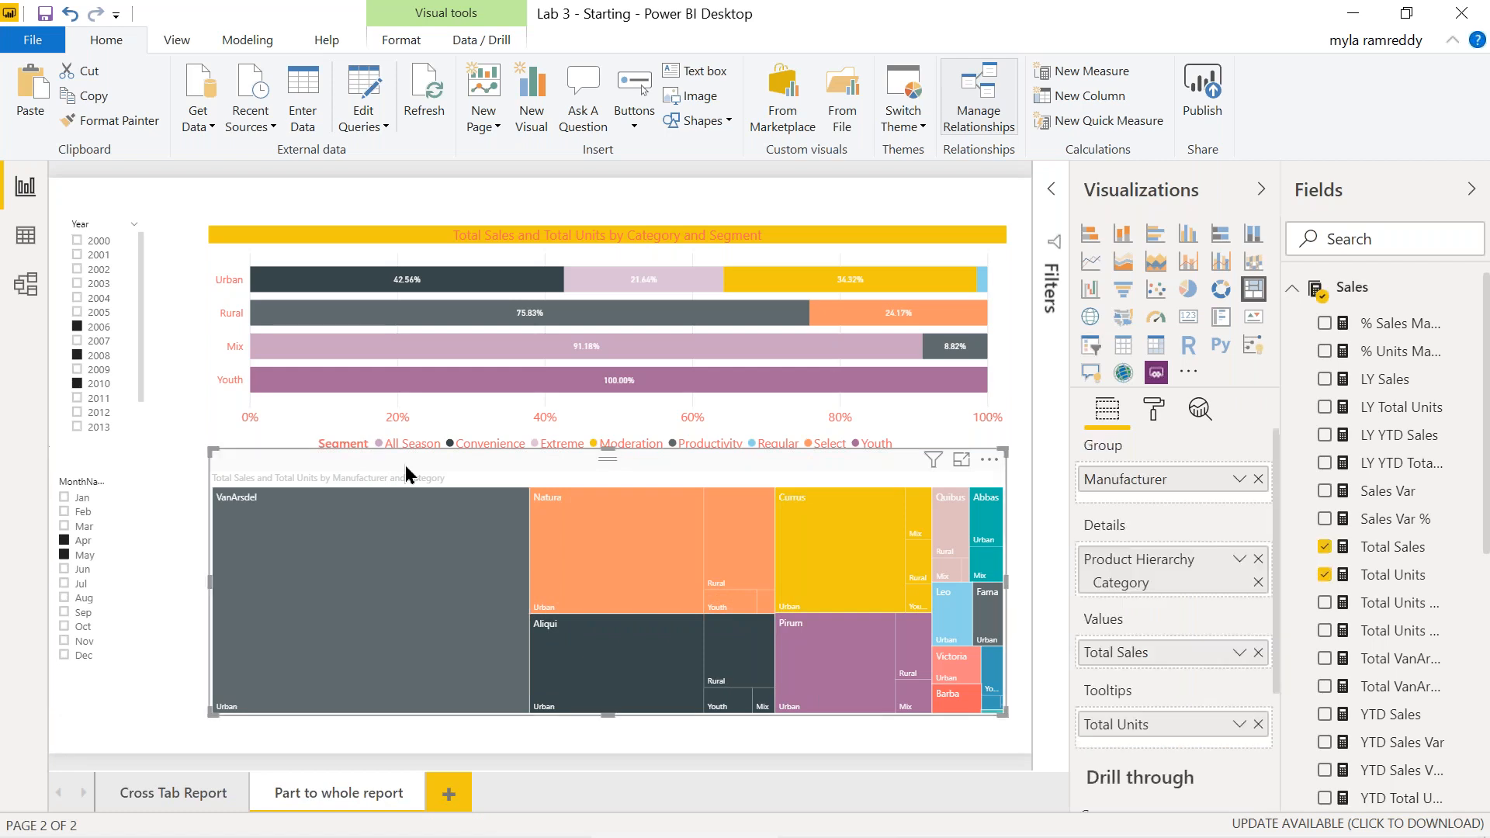
click(1152, 409)
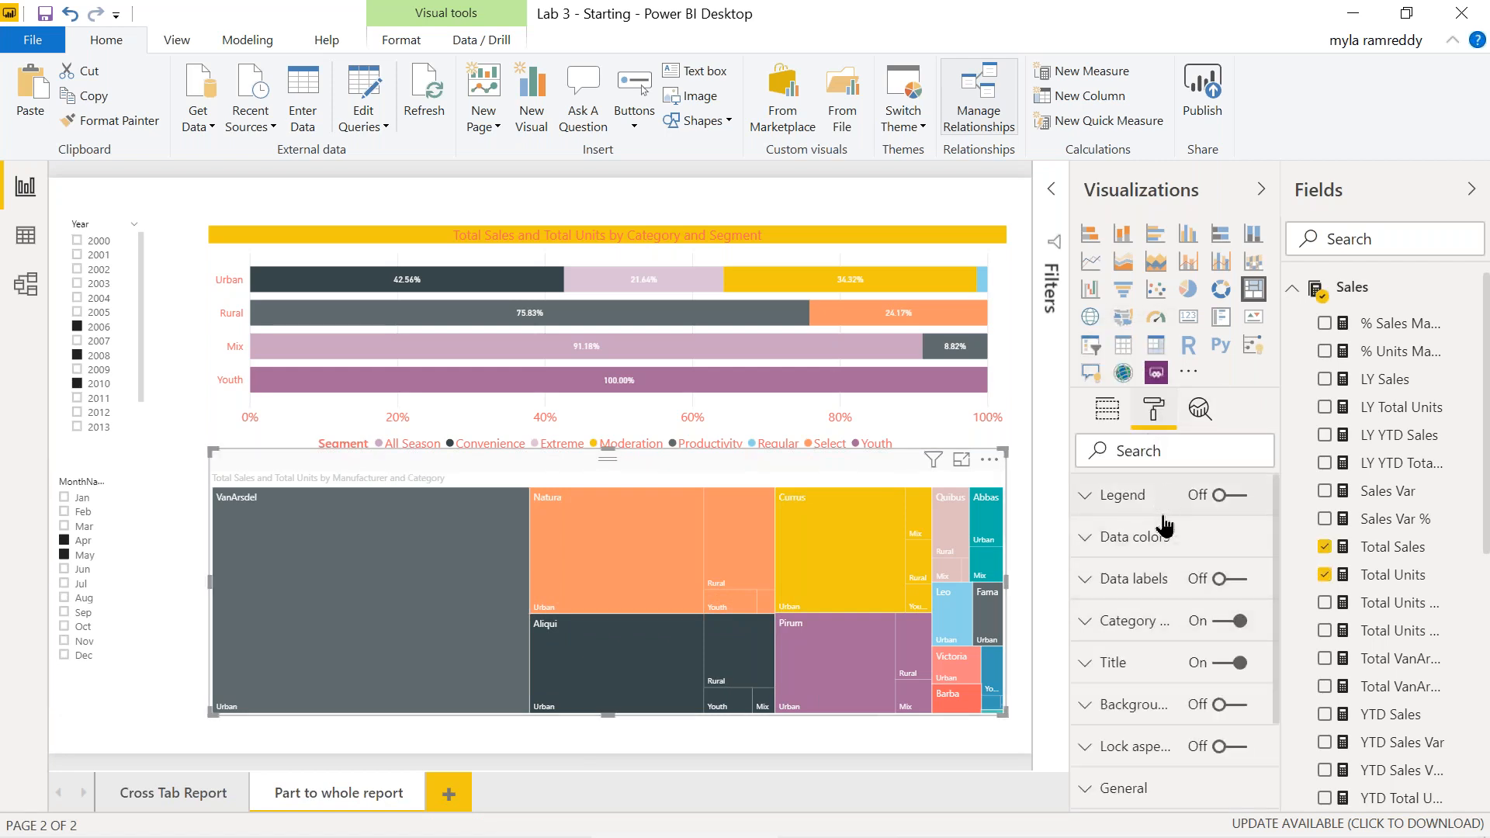
scroll(1154, 661, down, 3)
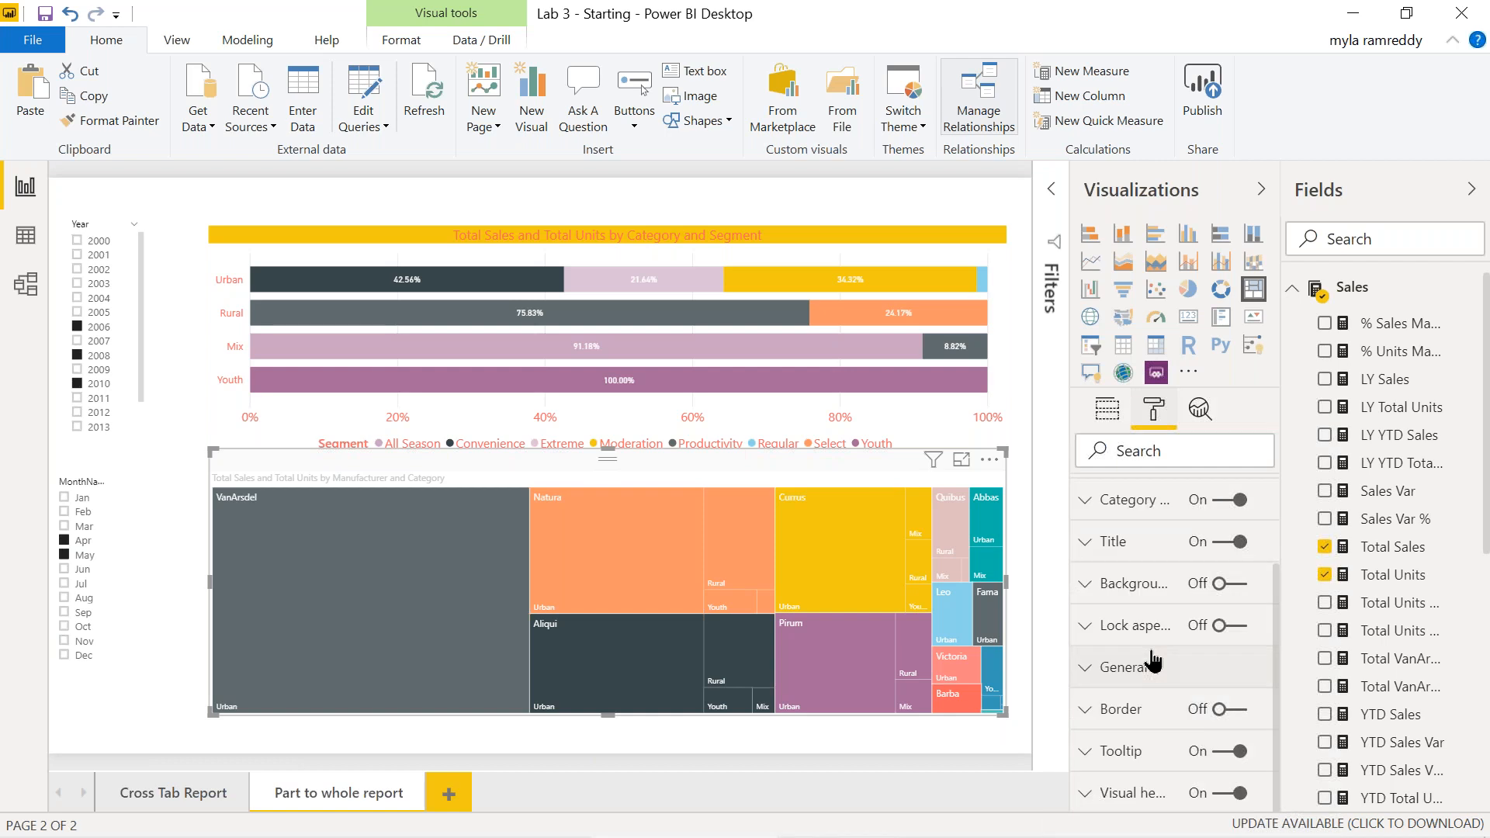
scroll(1152, 661, up, 3)
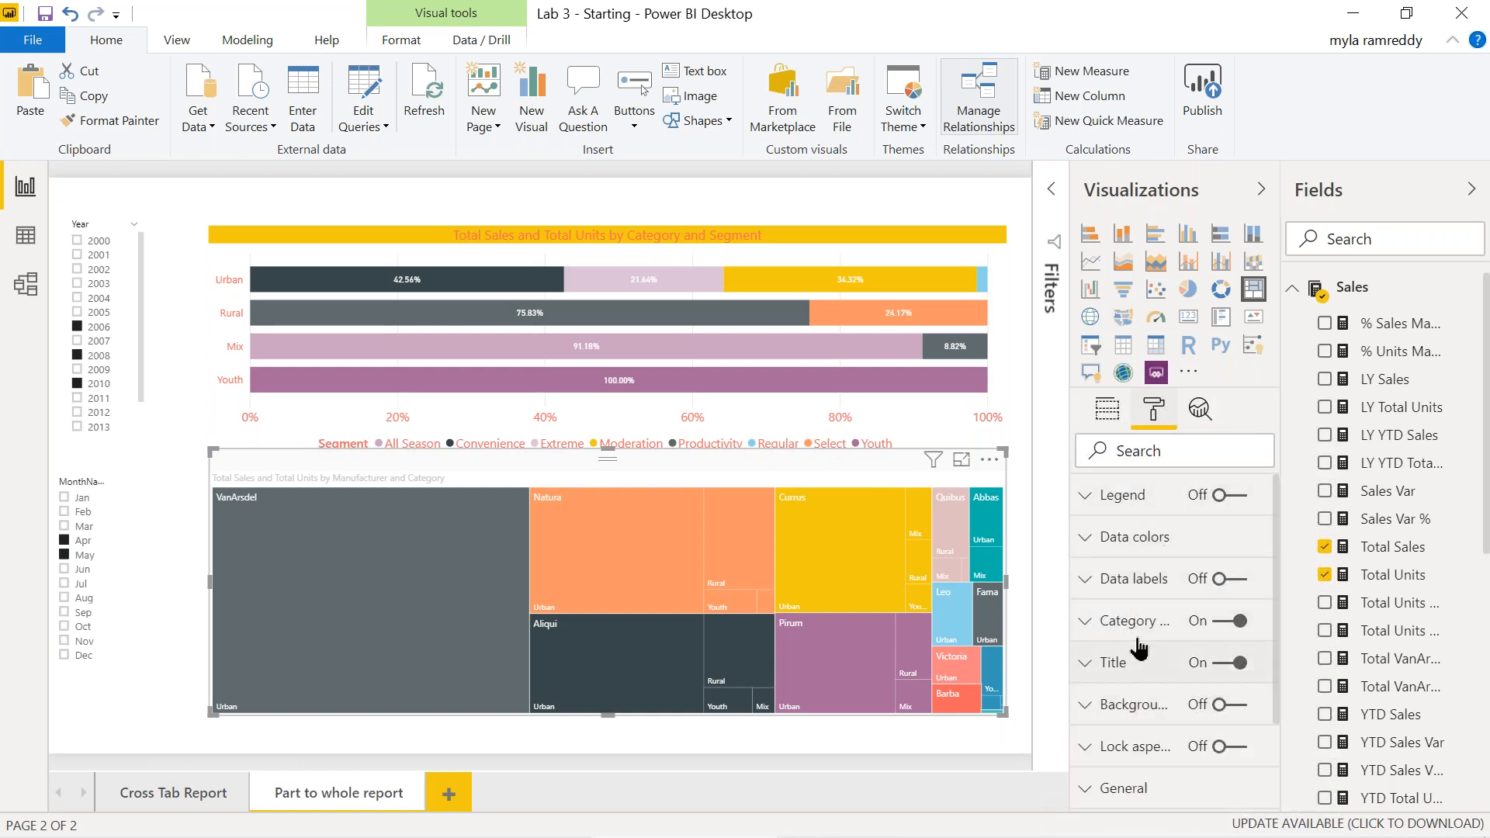
click(1204, 419)
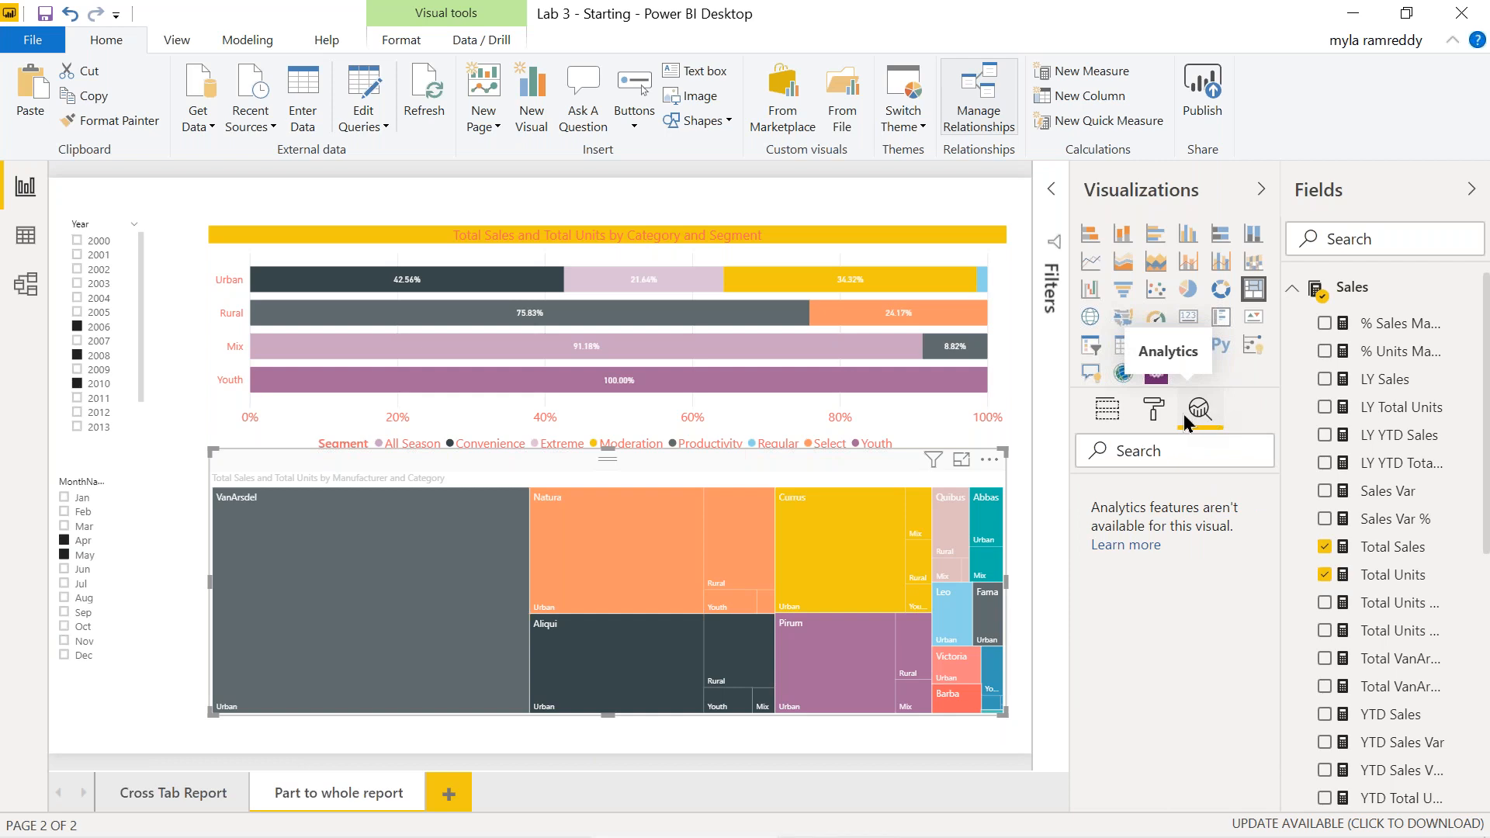
click(1156, 419)
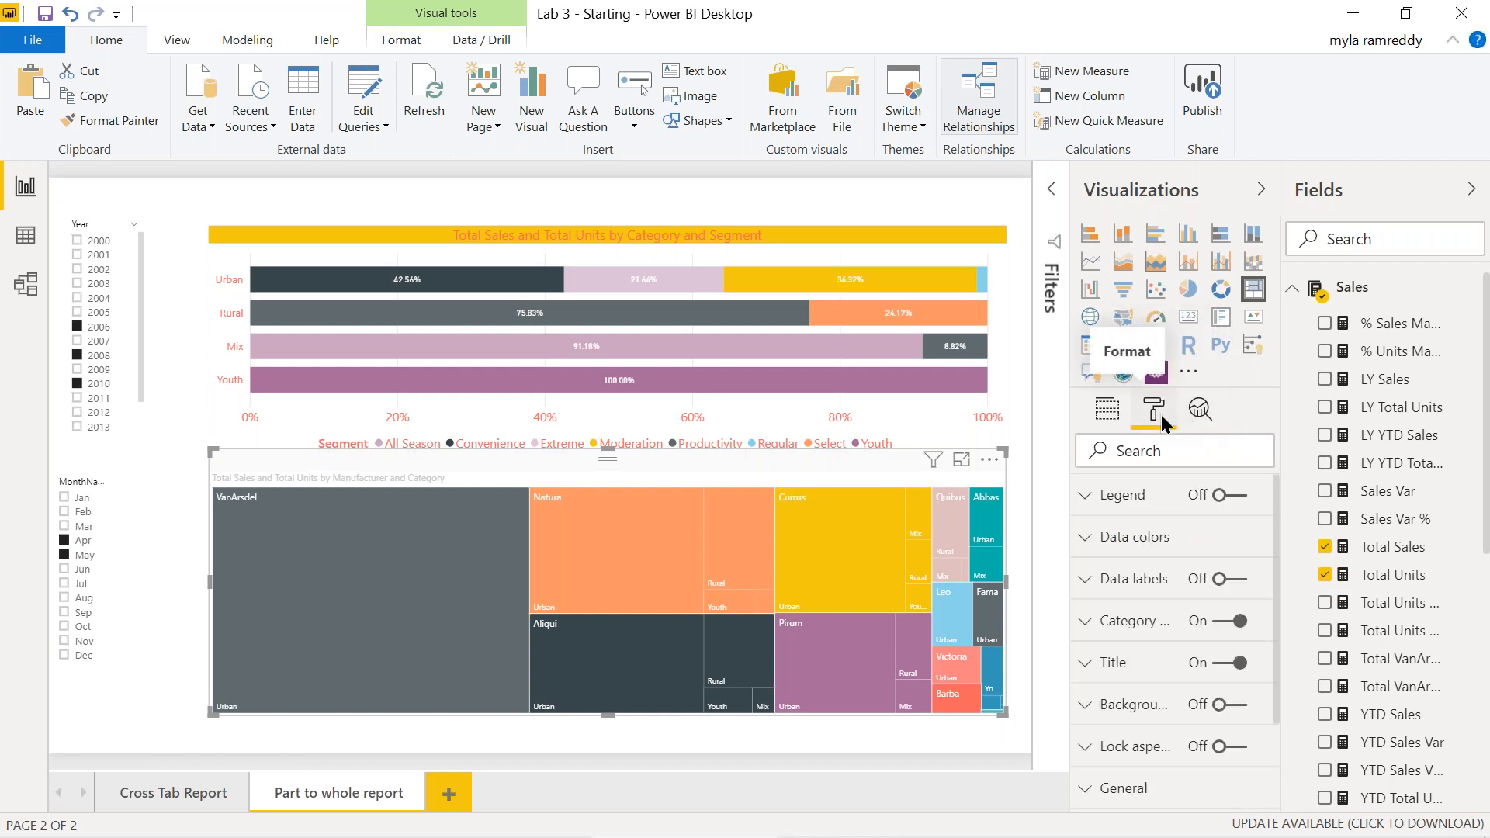